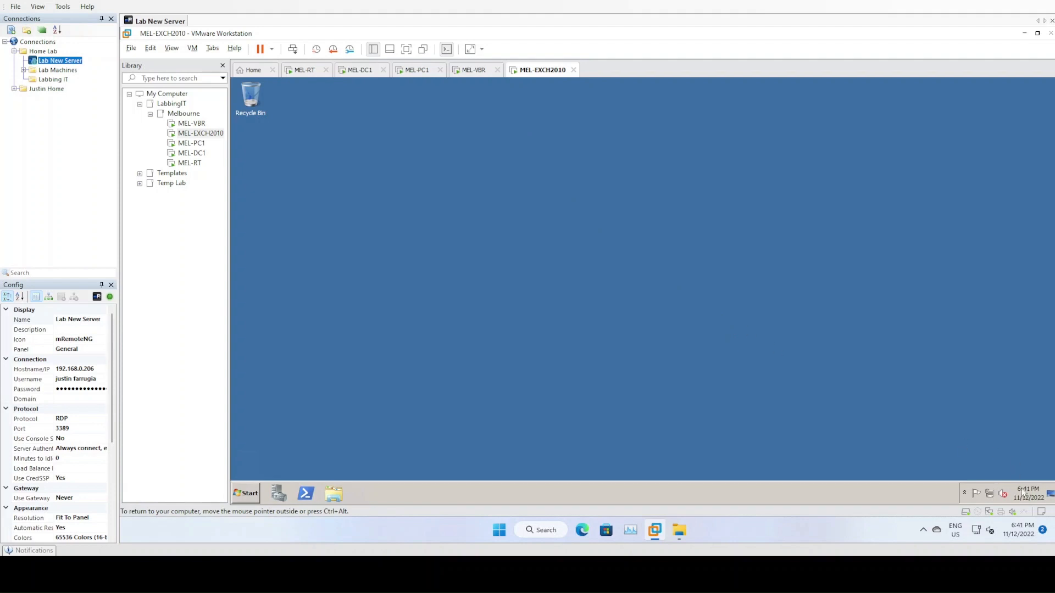
- Check the VM's Local Area Connection IPv6 and IPv4 settings without changing them
right_click(991, 495)
left_click(994, 490)
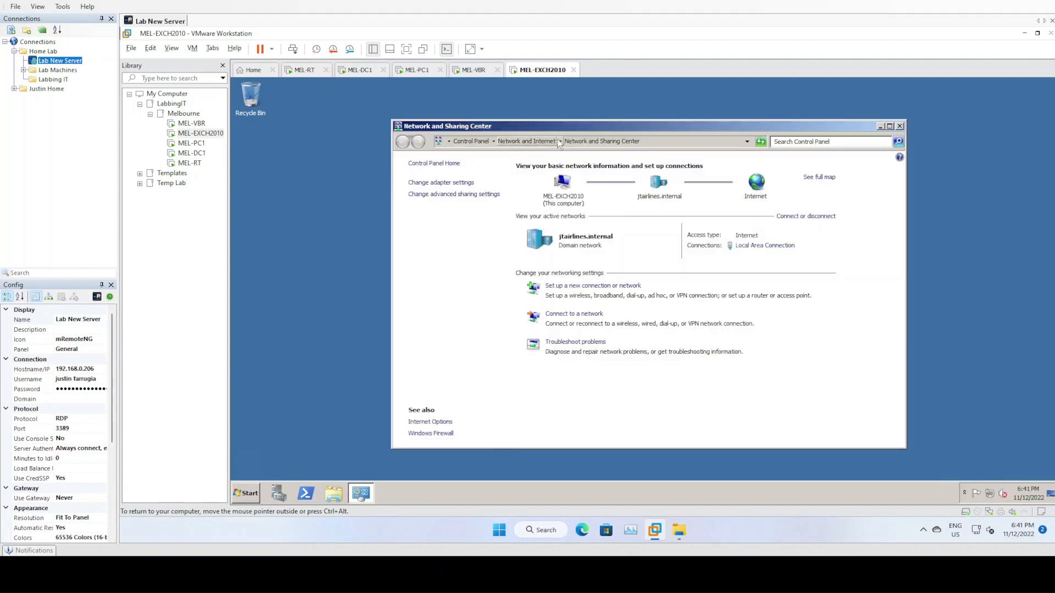
left_click(465, 185)
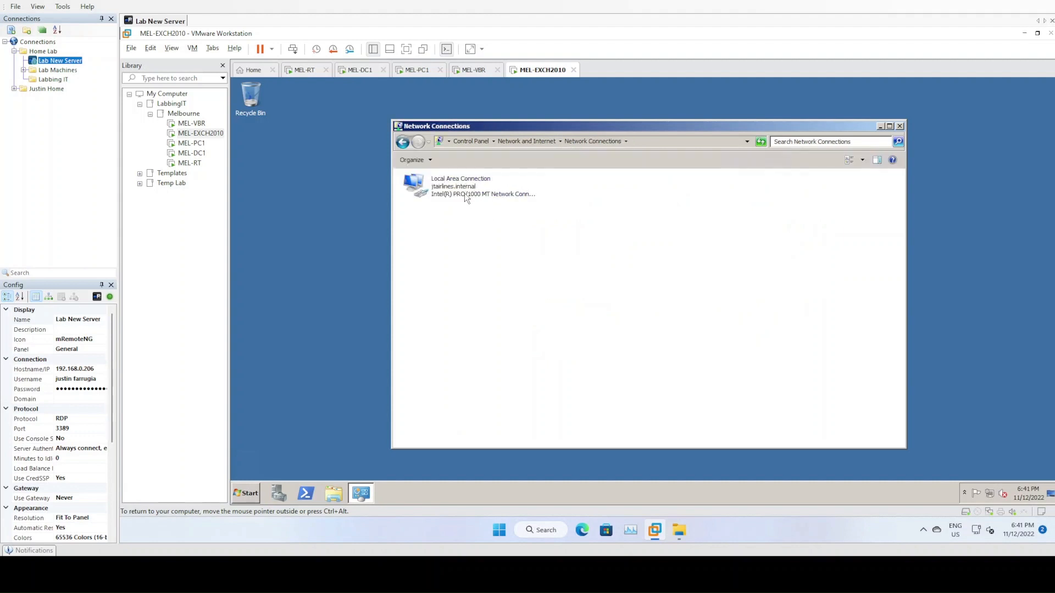
double_click(466, 187)
left_click(590, 379)
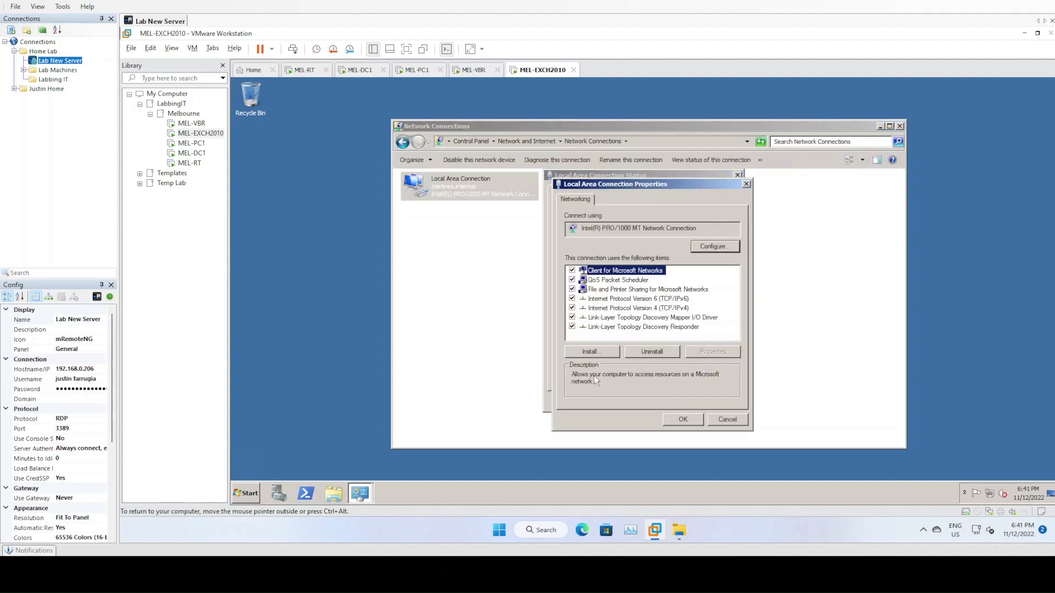
double_click(635, 299)
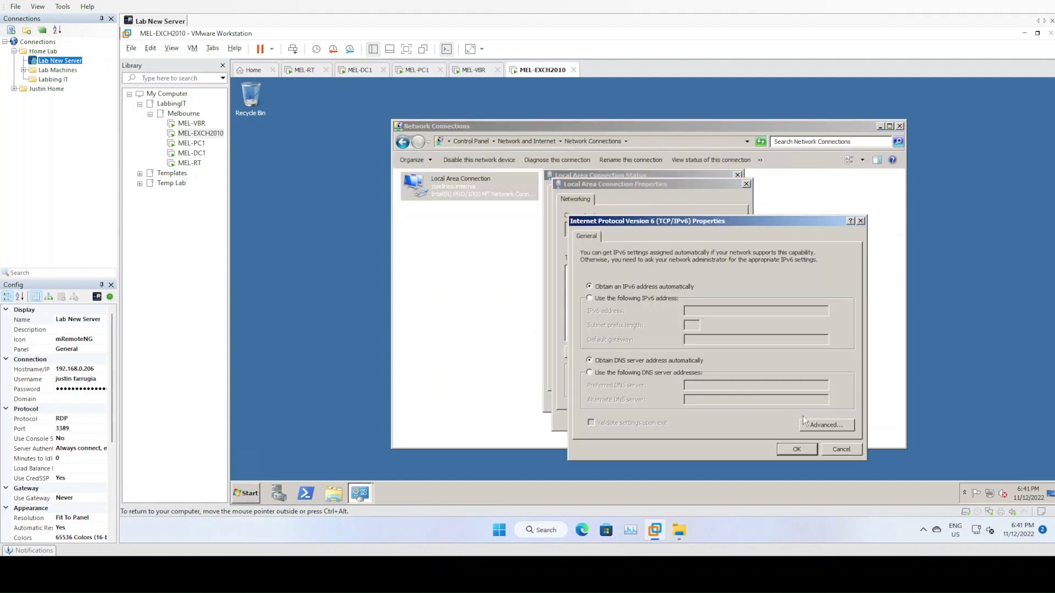
left_click(842, 453)
double_click(645, 310)
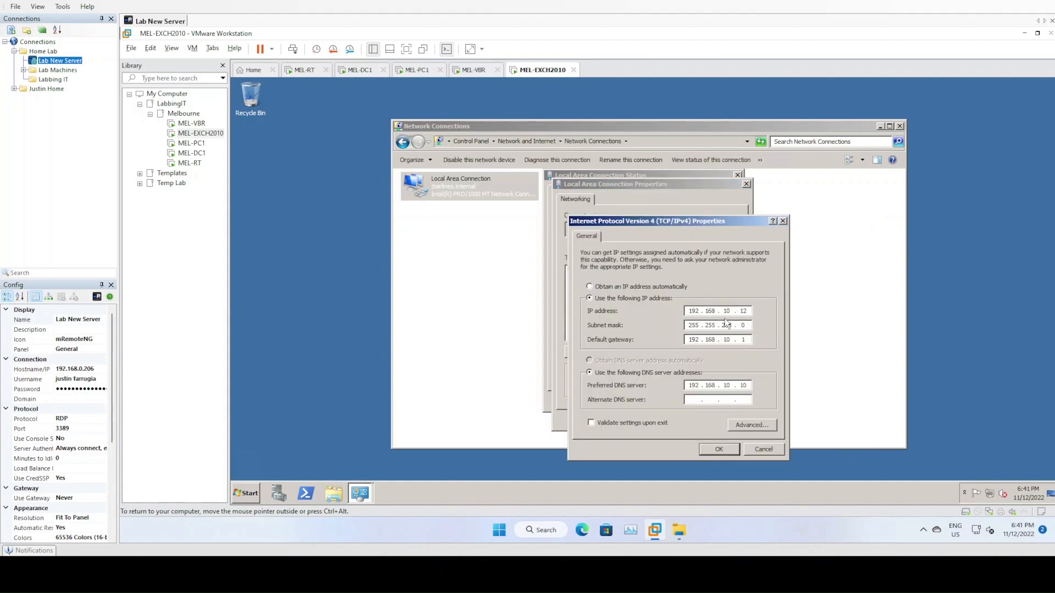
left_click(764, 450)
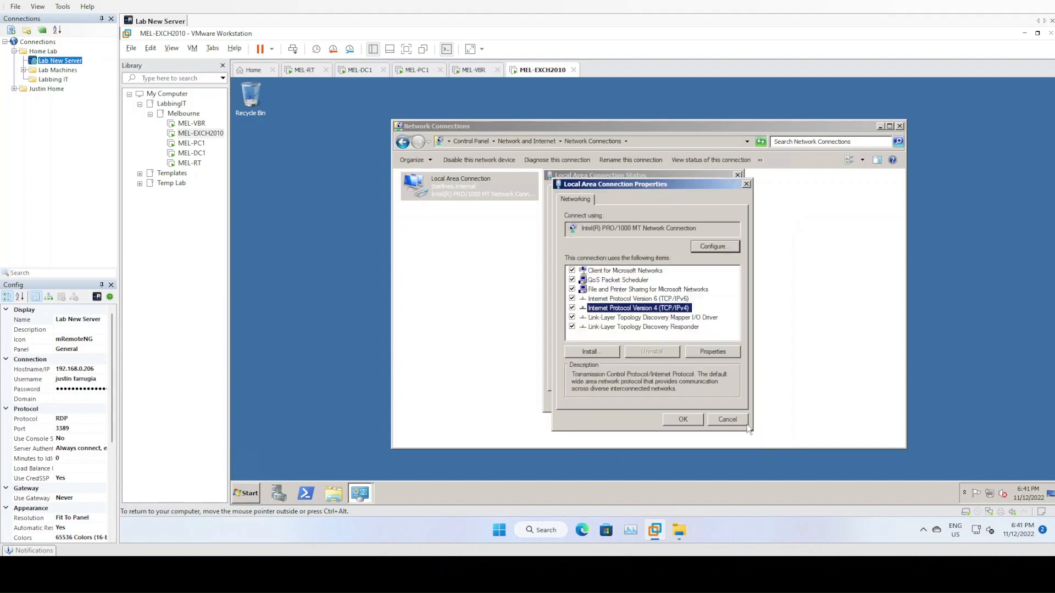
- Close all the network dialogs and windows, then release input from the VM
left_click(728, 423)
left_click(723, 400)
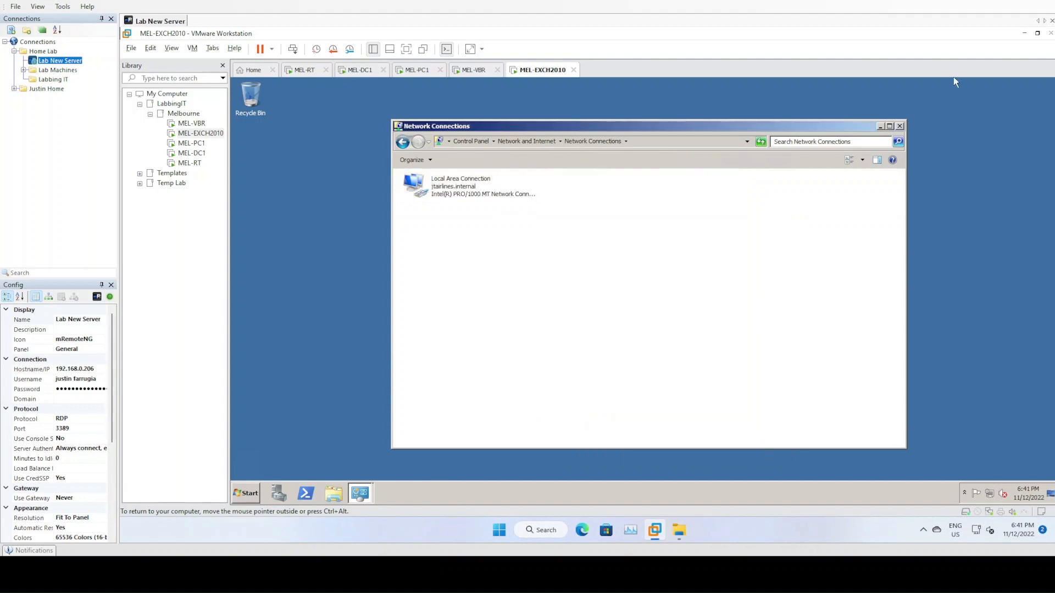
left_click(900, 126)
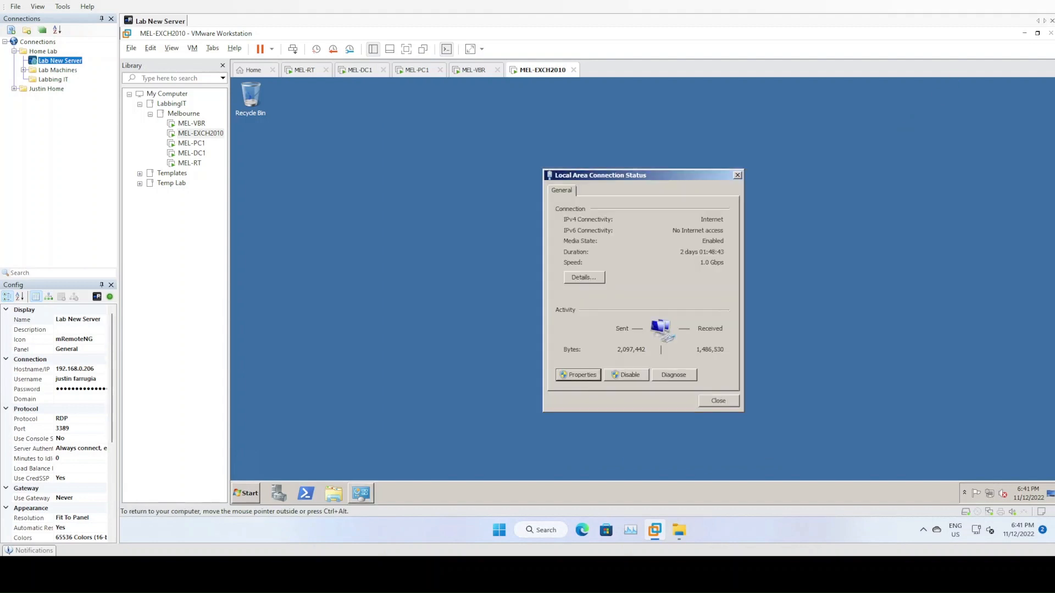
left_click(716, 402)
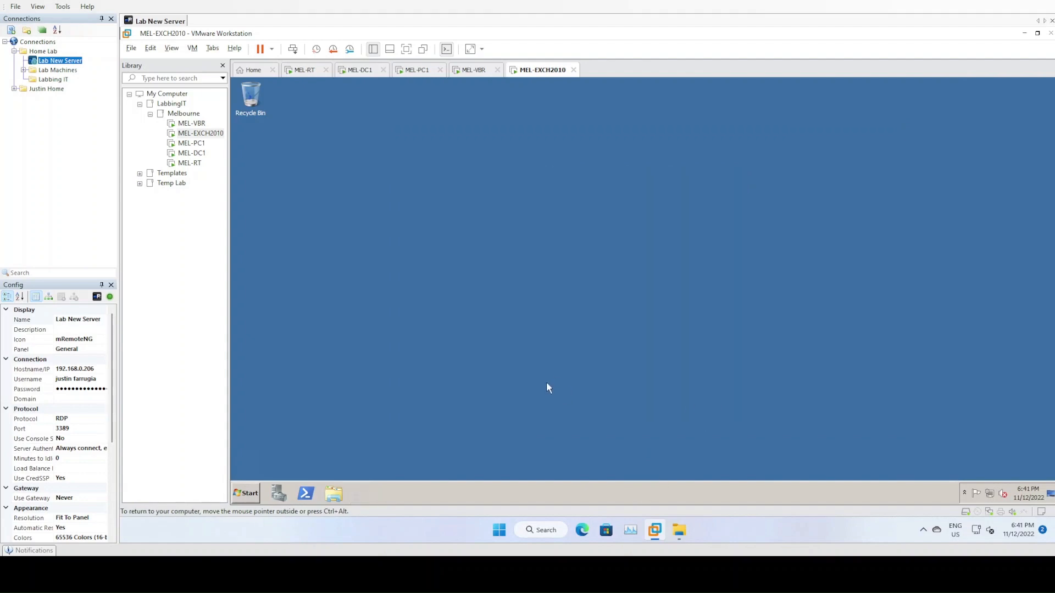
key("ctrl+alt")
- In Server Manager, add .NET Framework 3.5.1 Features along with its required role services
left_click(278, 492)
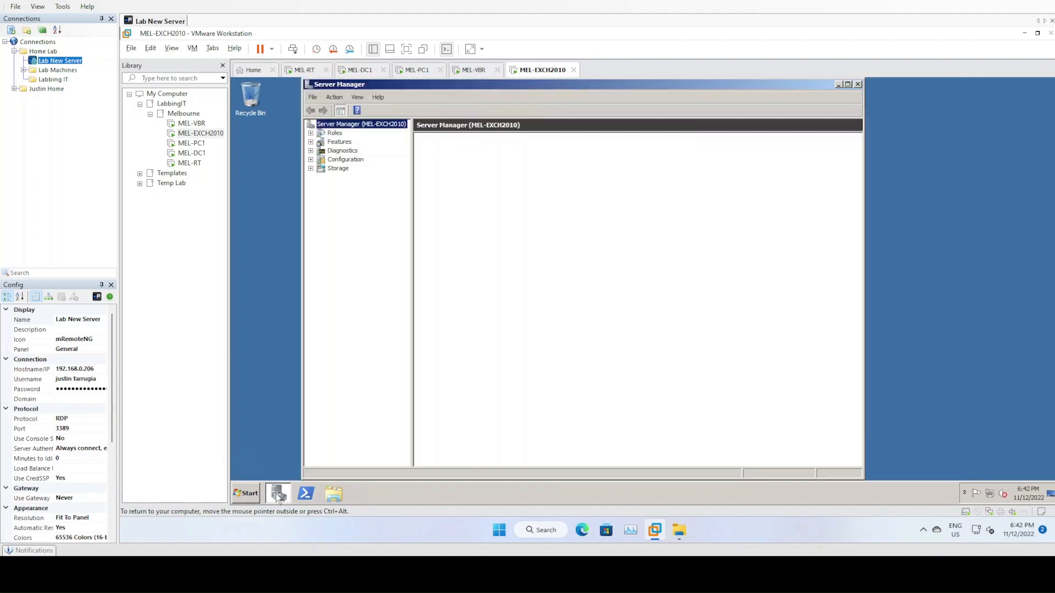
right_click(341, 143)
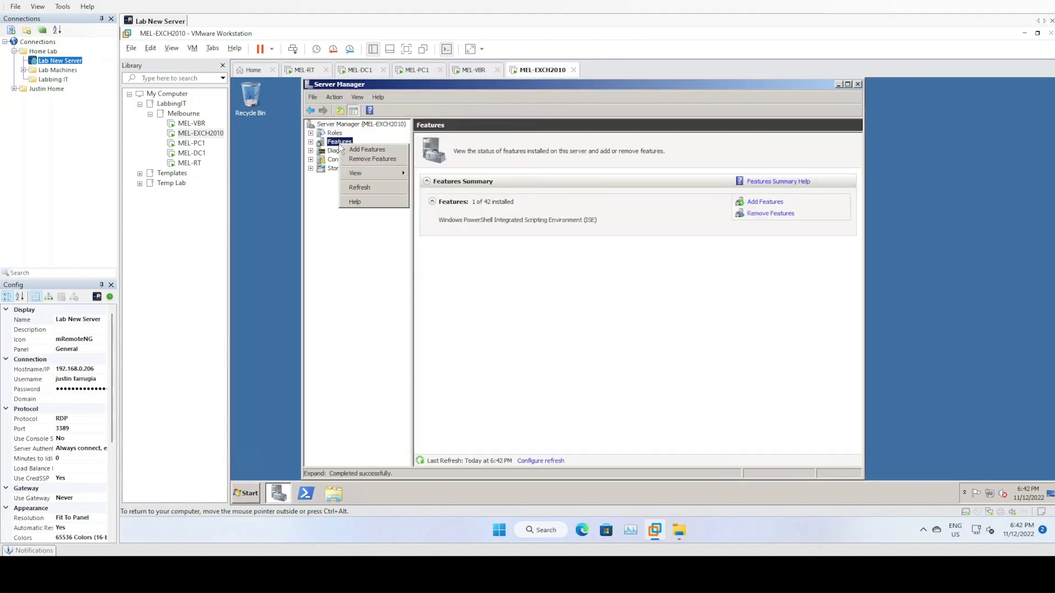
left_click(372, 151)
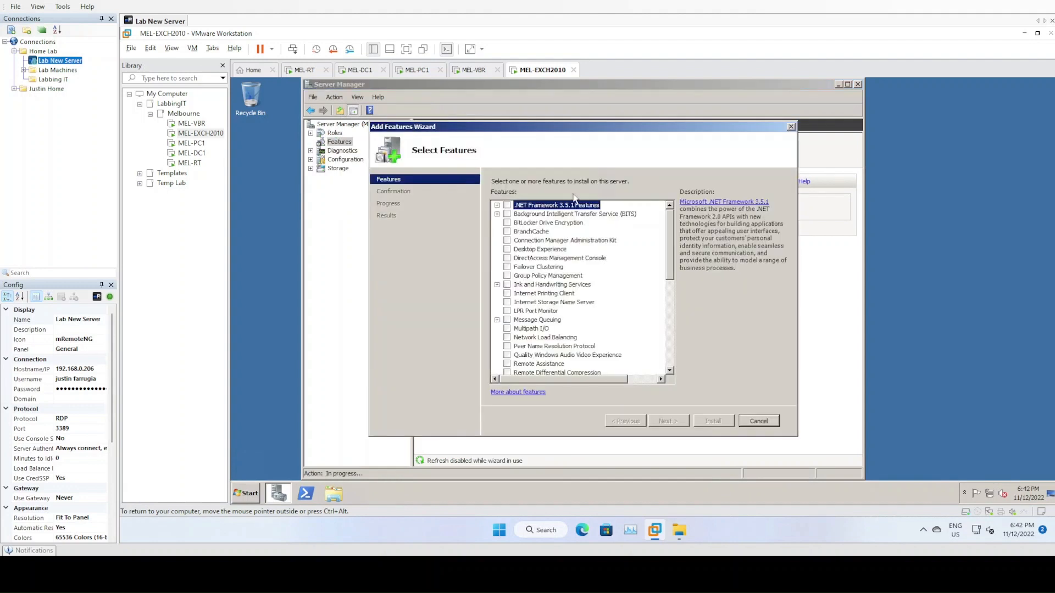
left_click(507, 206)
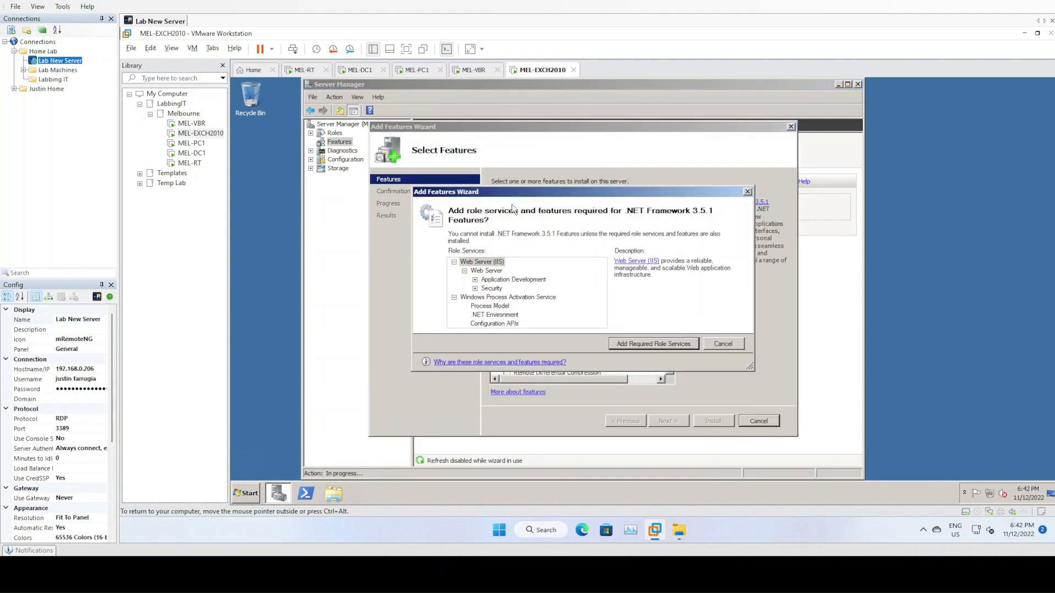
left_click(664, 341)
- Accept the default Web Server (IIS) role services and start the installation
left_click(668, 420)
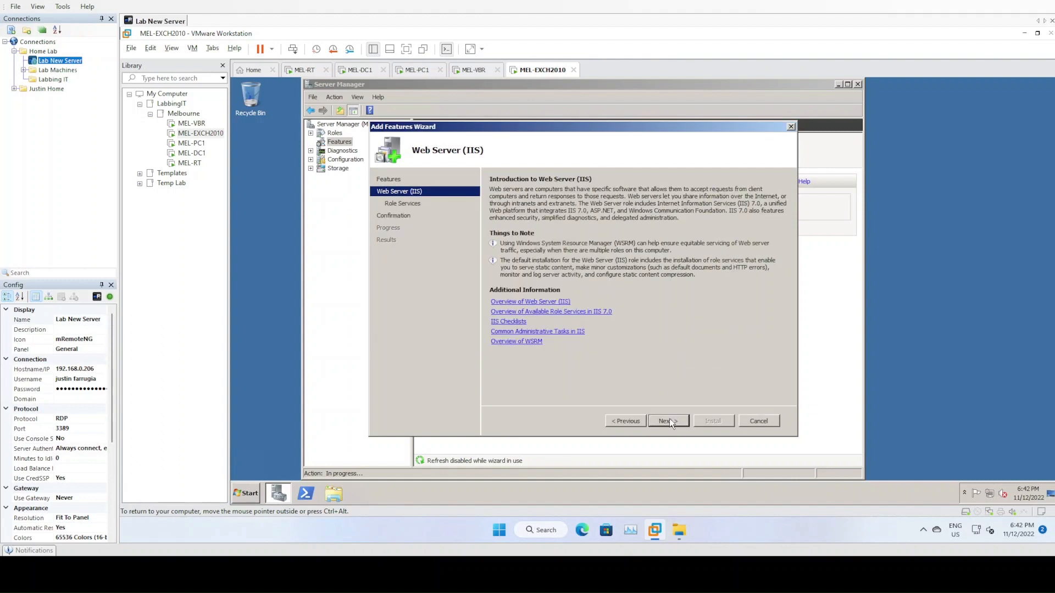
left_click(670, 420)
left_click(670, 421)
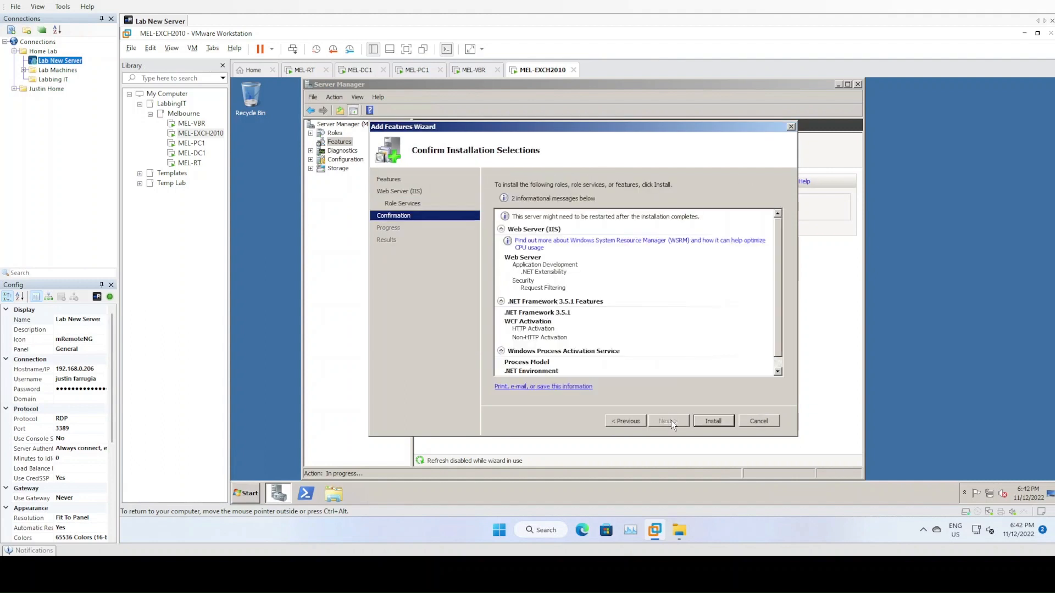
left_click(712, 421)
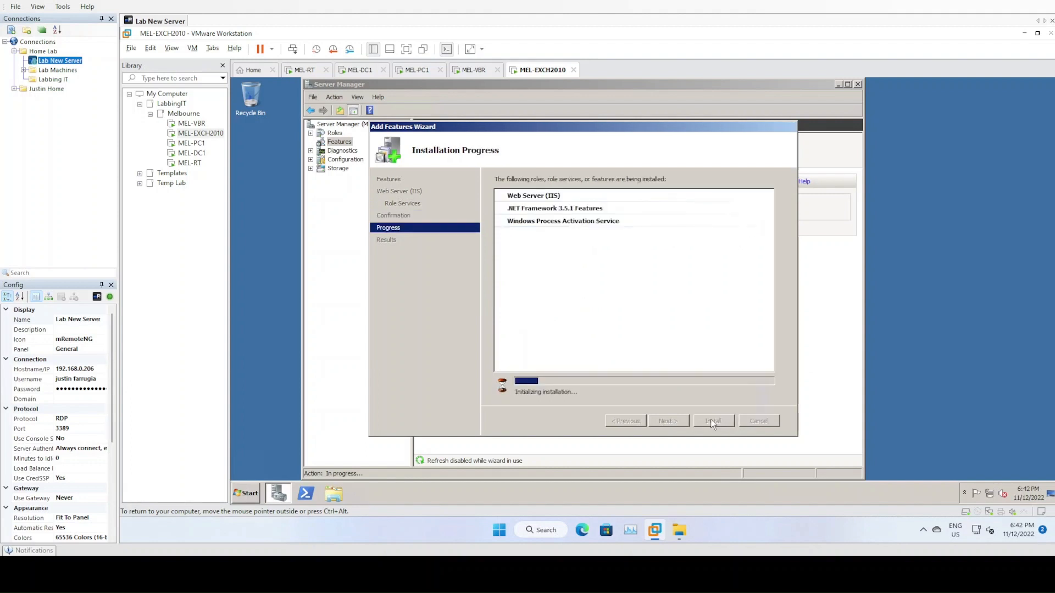
left_click(331, 493)
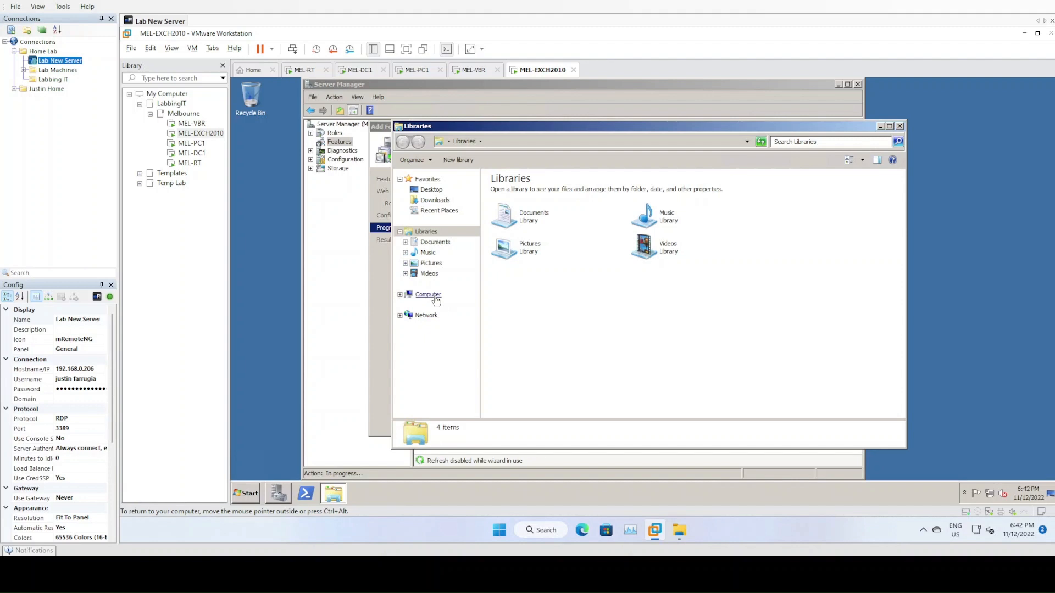
- Open the Admin Share (T:) drive and launch PowerShell as administrator
left_click(435, 298)
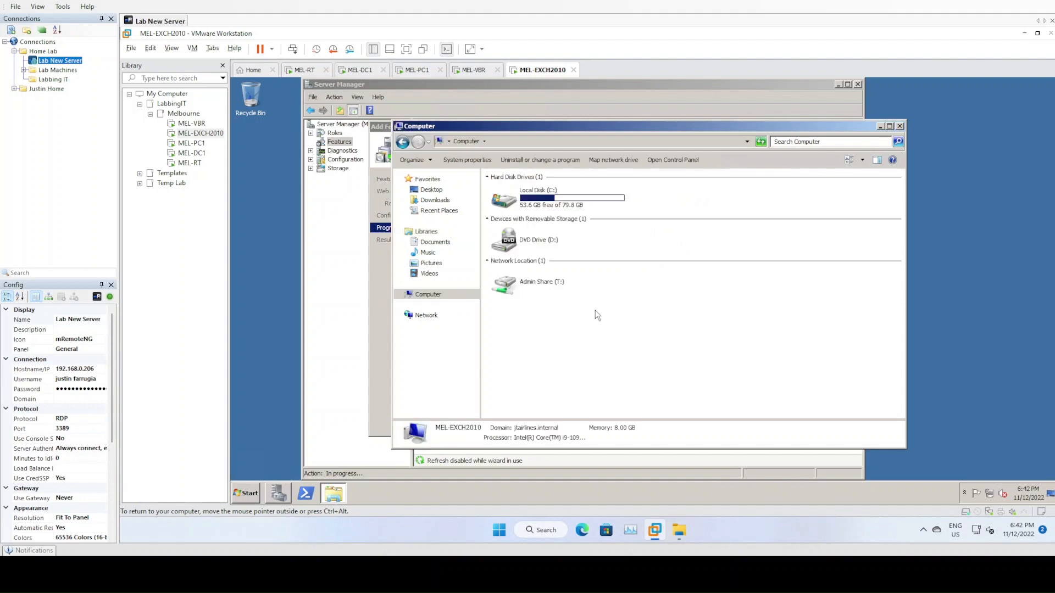
left_click(552, 286)
double_click(552, 287)
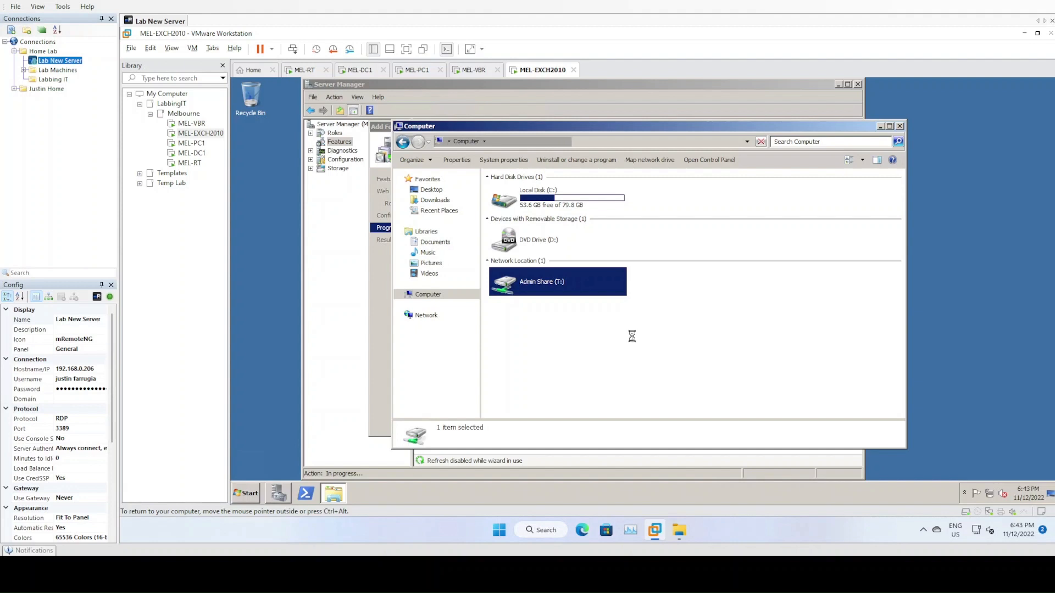
right_click(311, 499)
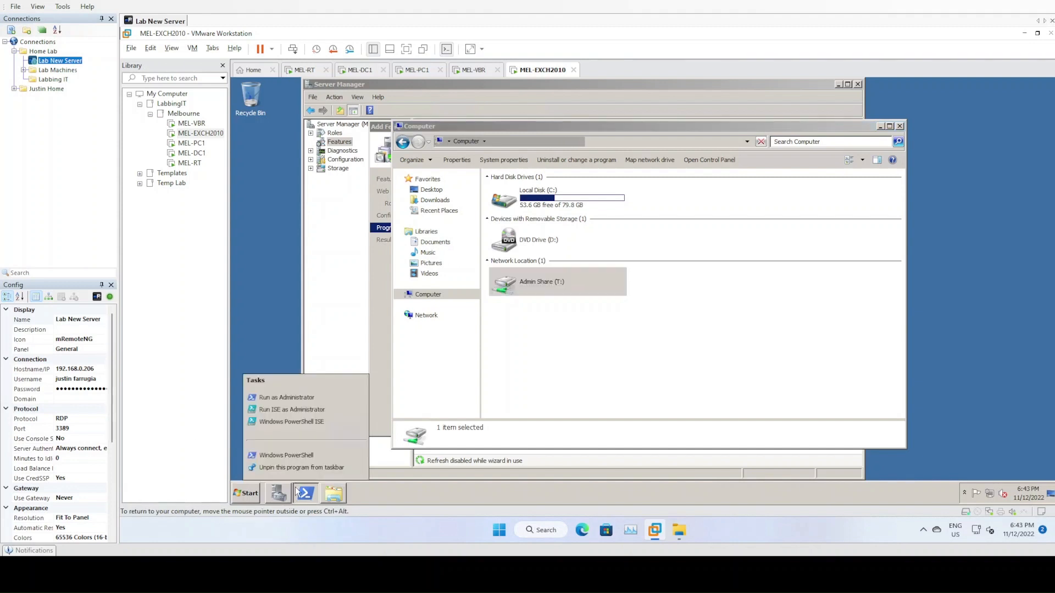
left_click(291, 397)
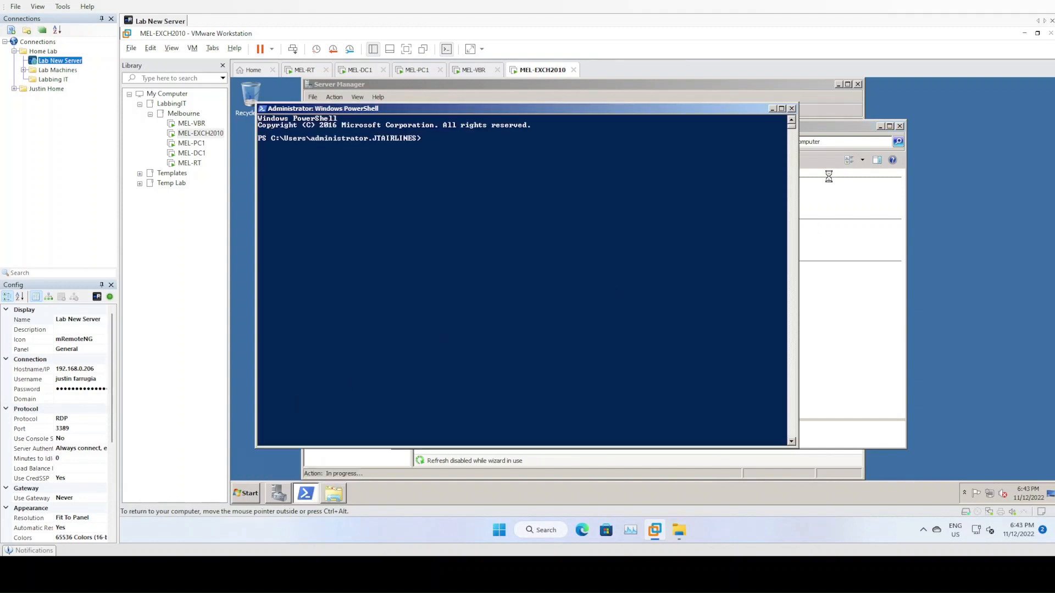
- Browse to Microsoft > Exchange > 2010 Enterprise with SP1 x64 and open the Prerequisites notes
left_click(838, 132)
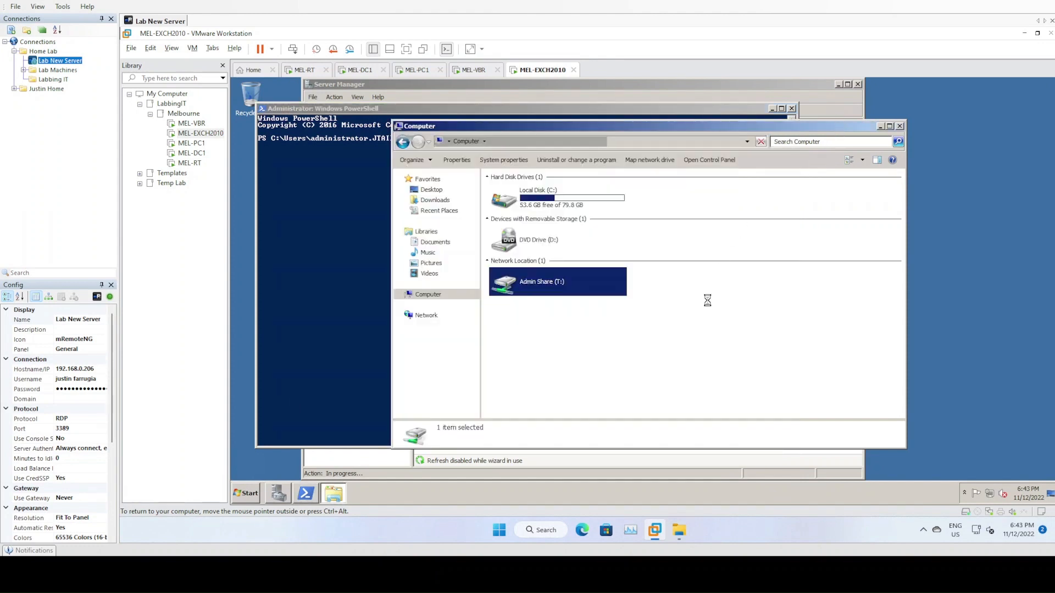
key("Return")
left_click(517, 265)
double_click(517, 264)
left_click(518, 205)
double_click(518, 204)
double_click(543, 192)
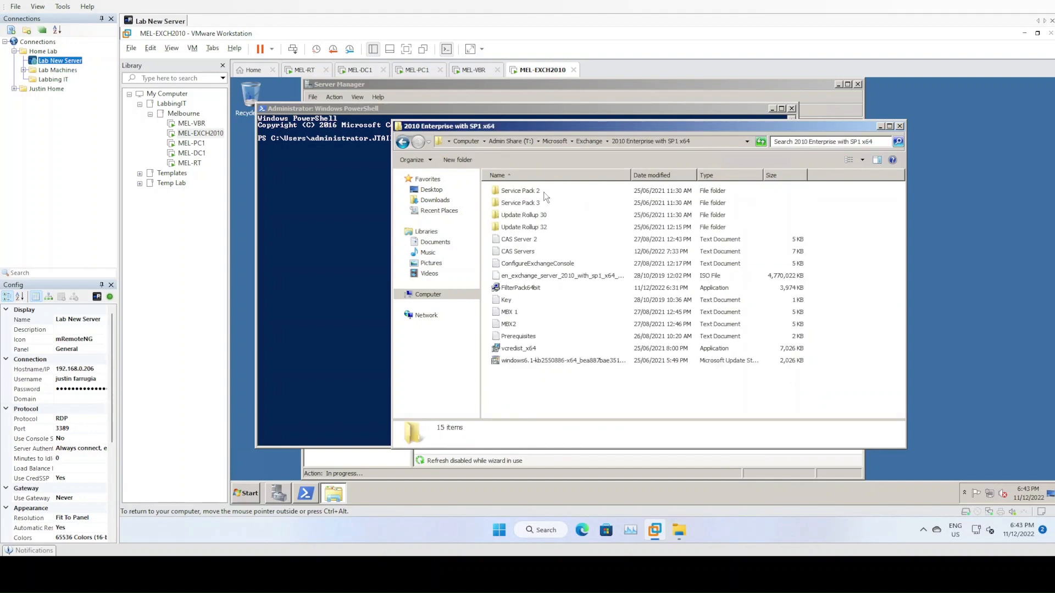
double_click(520, 336)
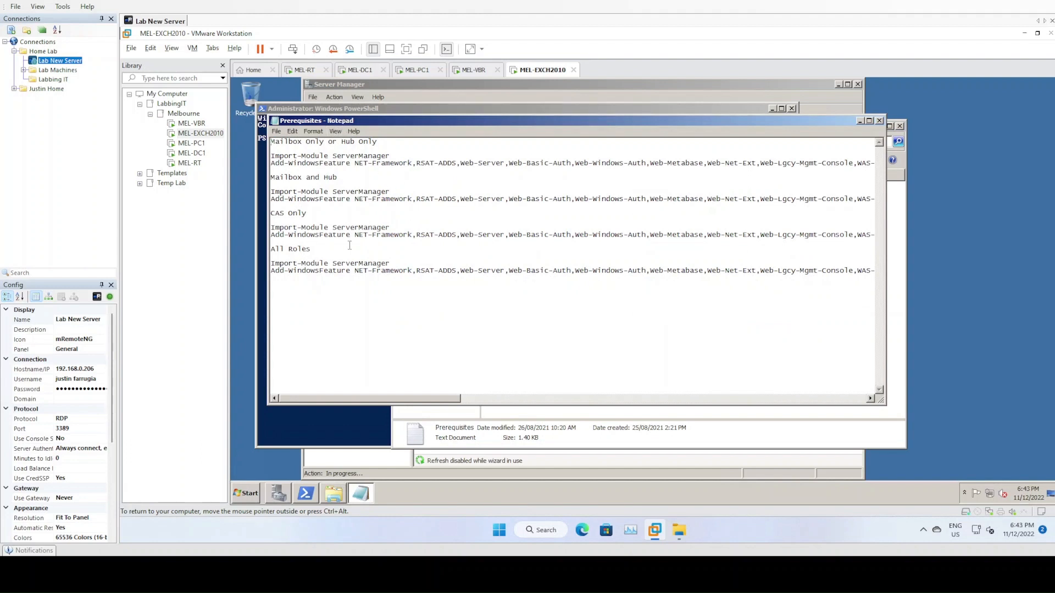
- Turn on word wrap in Notepad so the long command lines fit
left_click(314, 132)
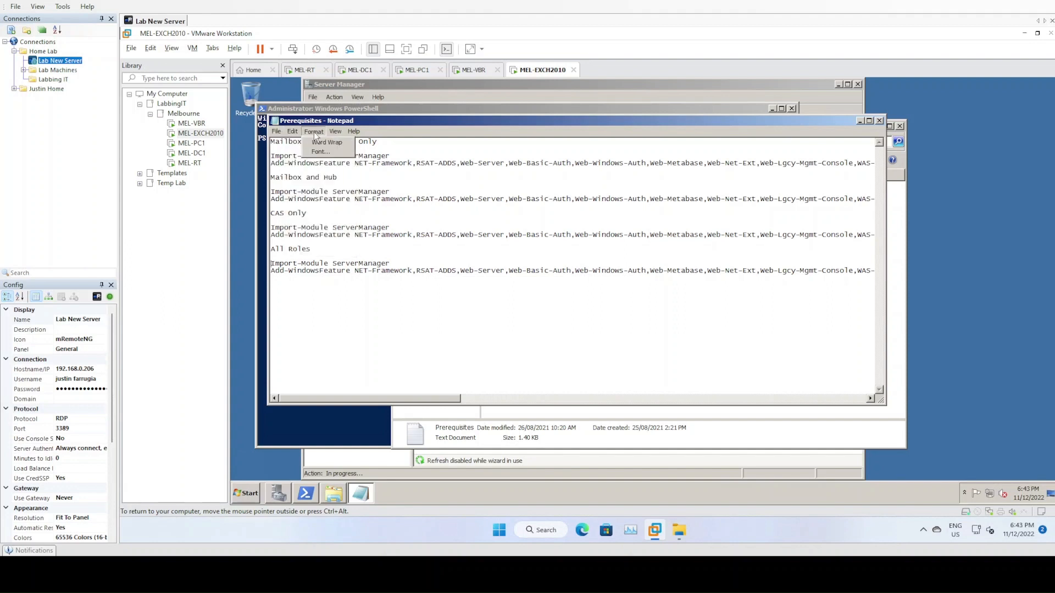
left_click(320, 235)
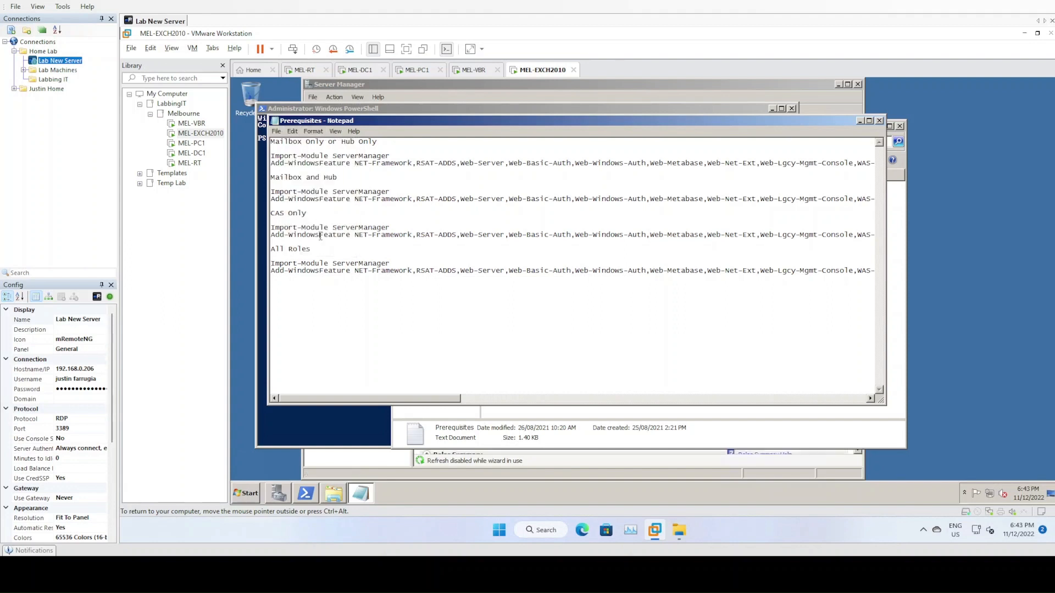
left_click(315, 132)
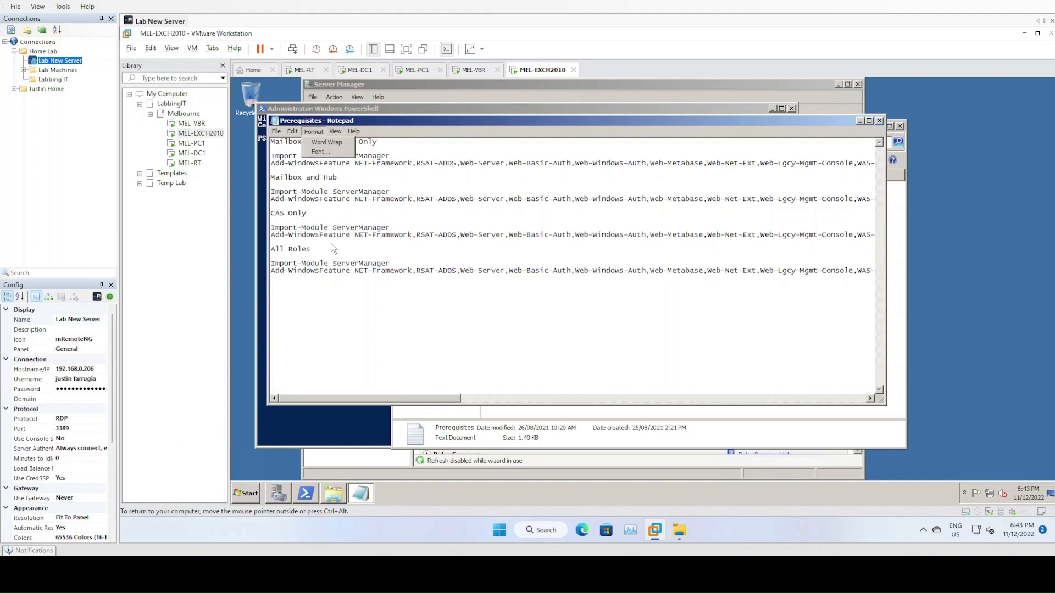
left_click(305, 196)
left_click(325, 143)
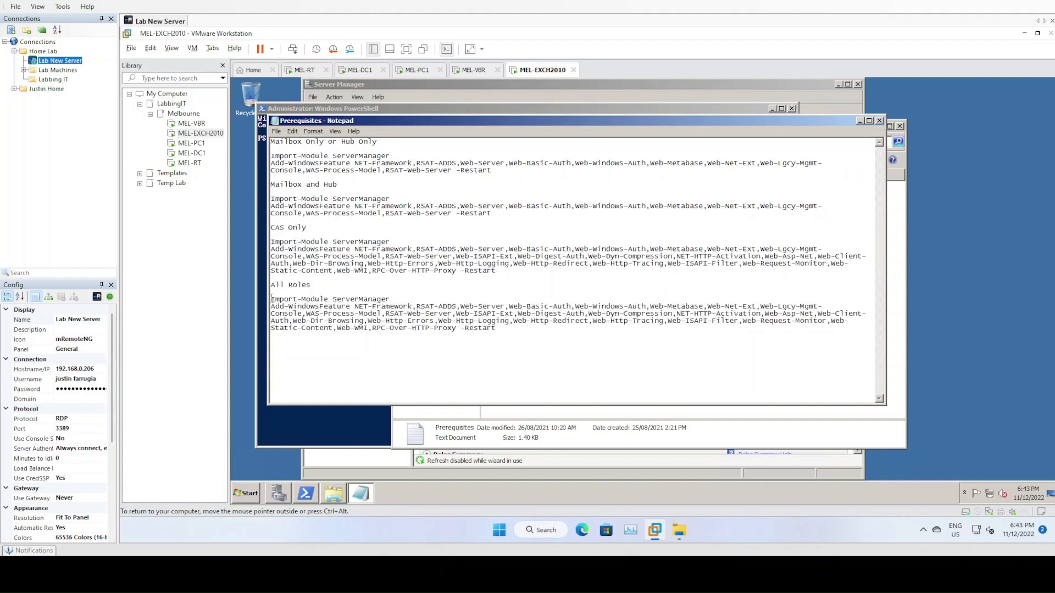
- Copy the All Roles prerequisite commands and move the notes window aside
left_click_drag(270, 299, 285, 335)
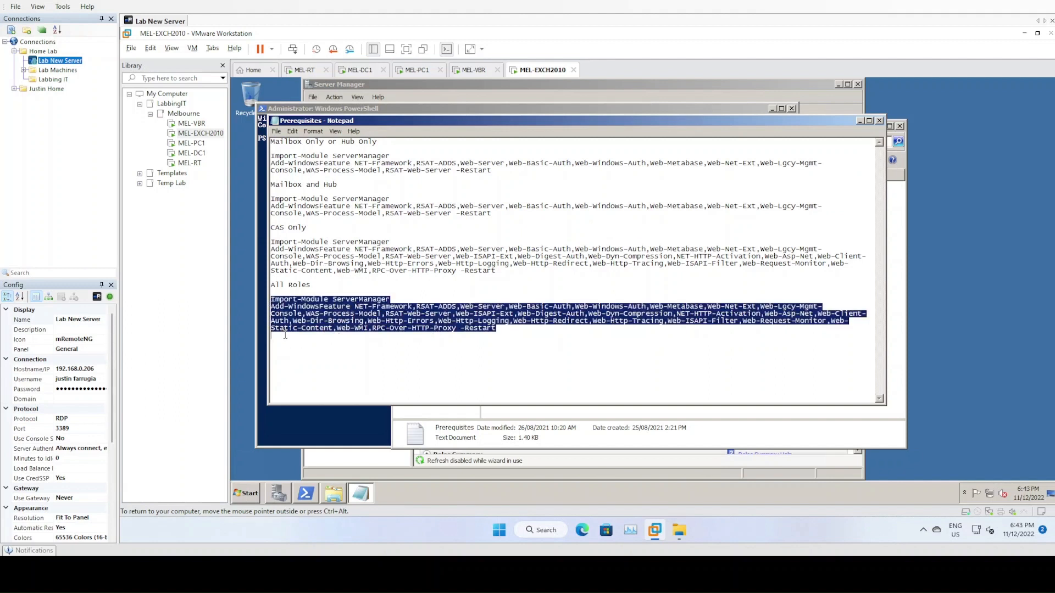
right_click(308, 310)
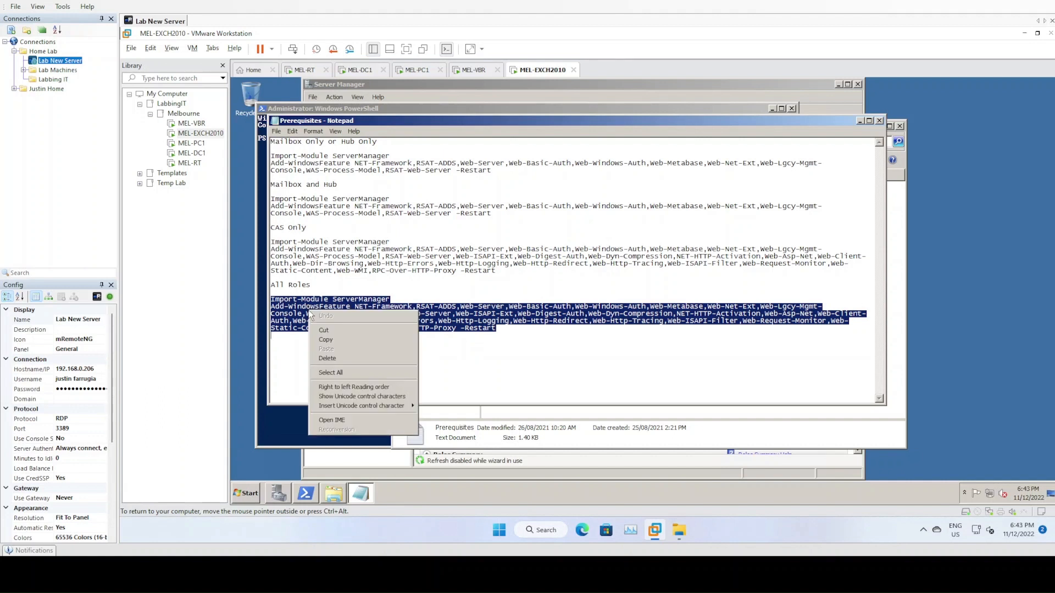
left_click(340, 345)
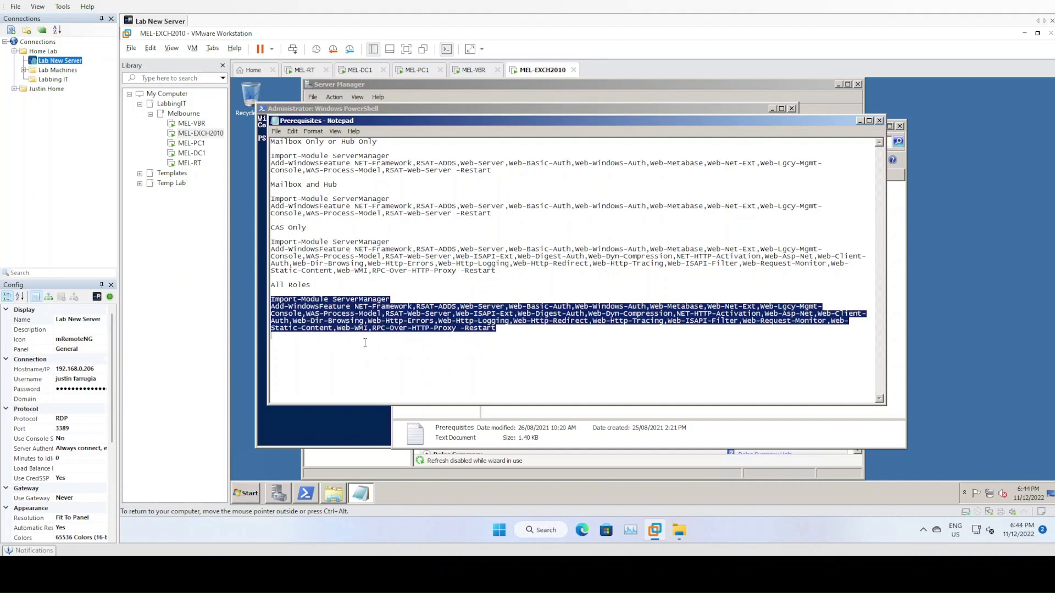
left_click_drag(507, 121, 783, 130)
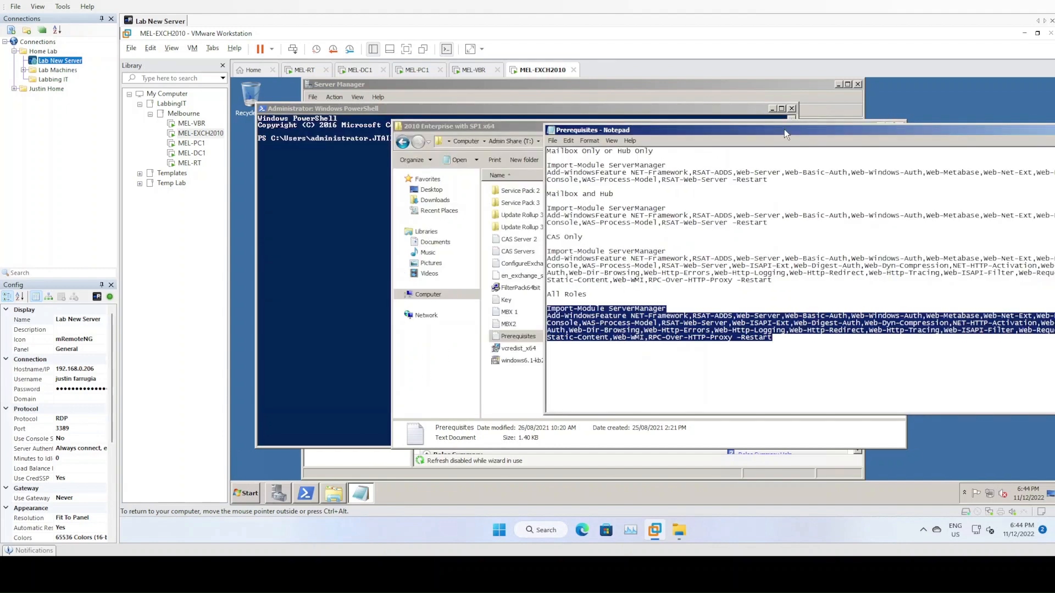
left_click(478, 128)
- Close the finished Add Features wizard, Server Manager and the file browser
left_click(382, 86)
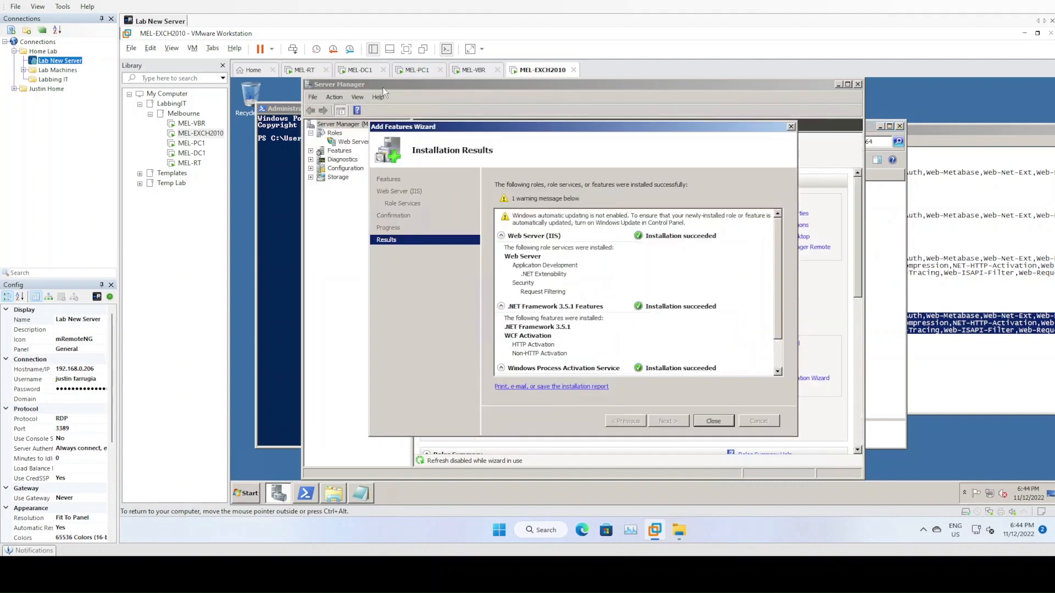
scroll(779, 363, "down", 3)
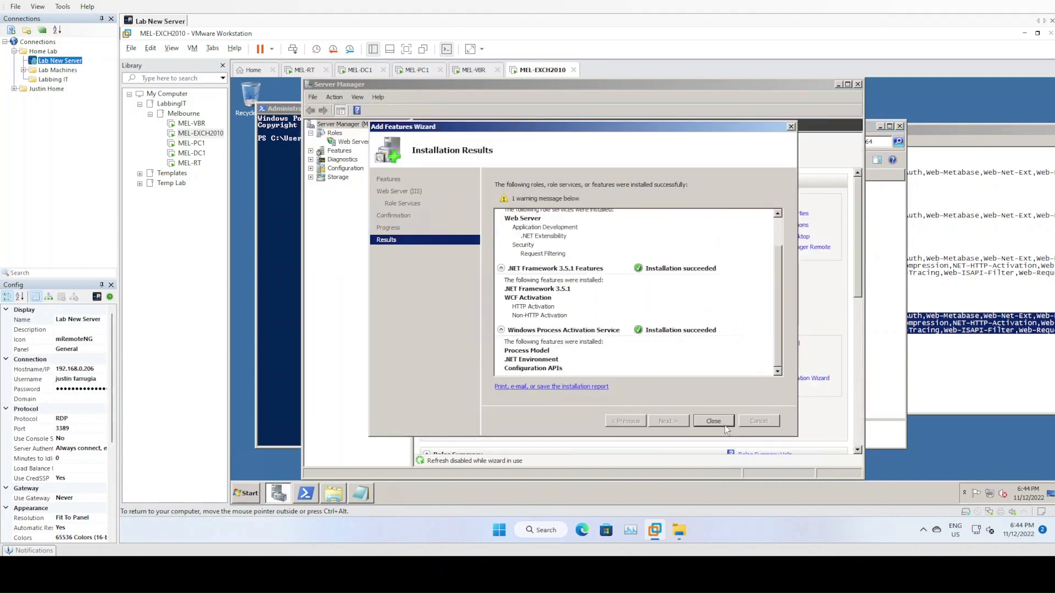
left_click(713, 421)
left_click(856, 85)
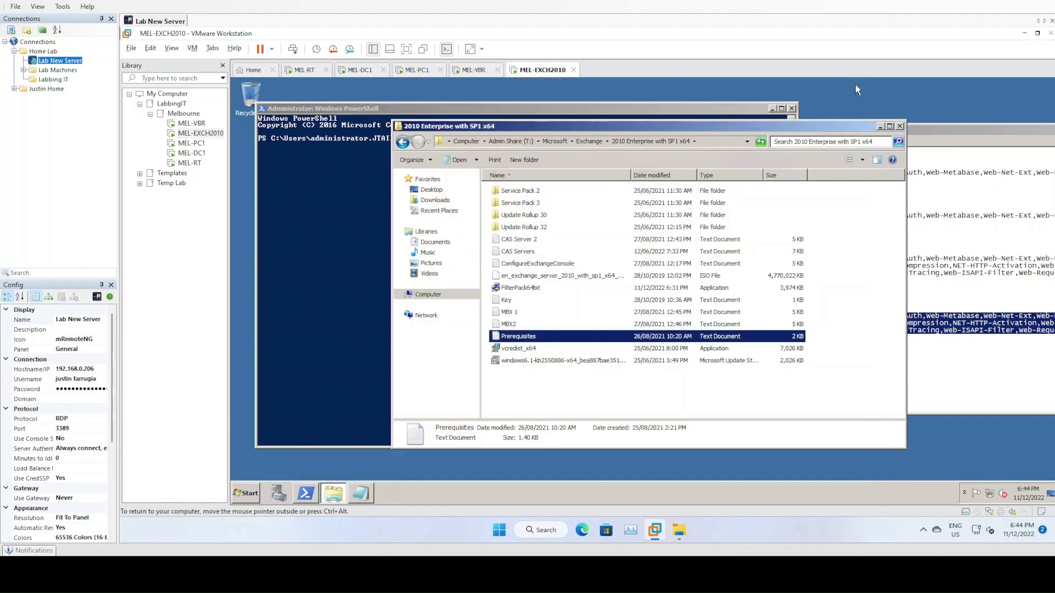
left_click(903, 130)
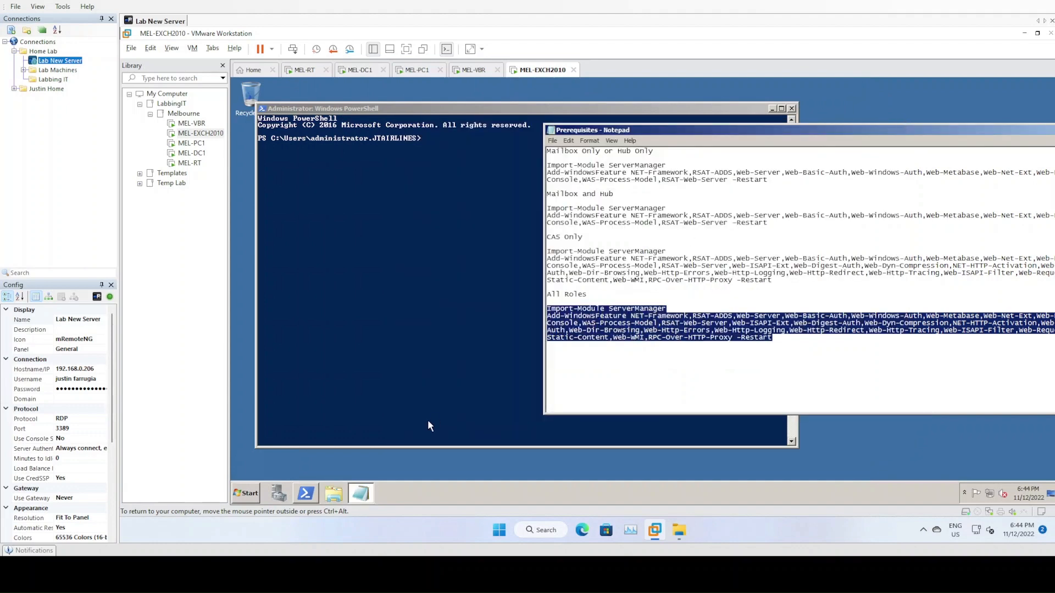
- Copy the All Roles command block from Notepad, then paste and run it in PowerShell
left_click(626, 314)
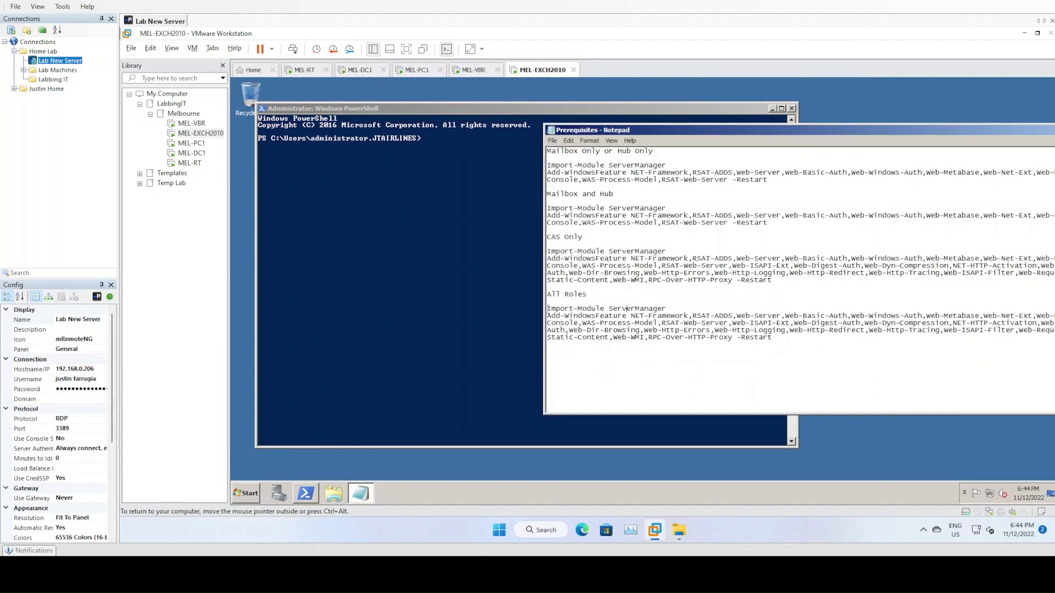
left_click_drag(549, 309, 785, 341)
right_click(757, 338)
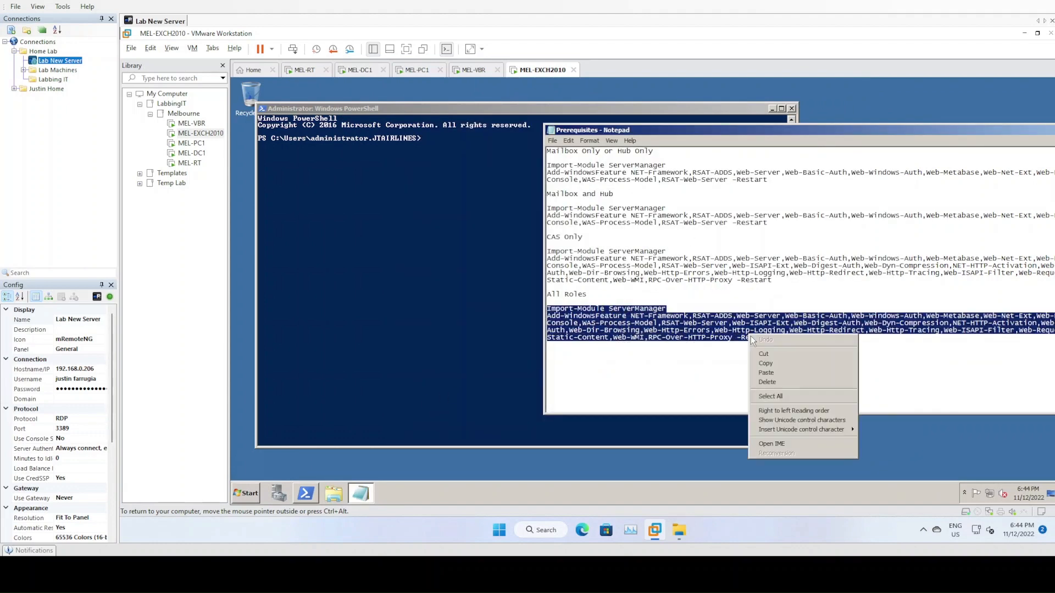
left_click(770, 369)
left_click(425, 156)
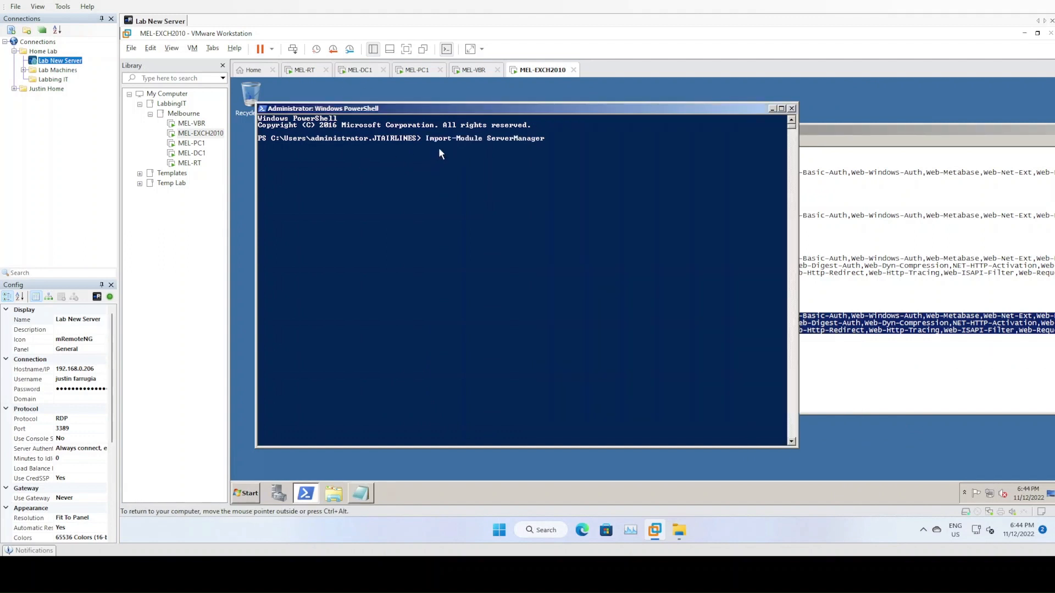
right_click(438, 147)
key("Return")
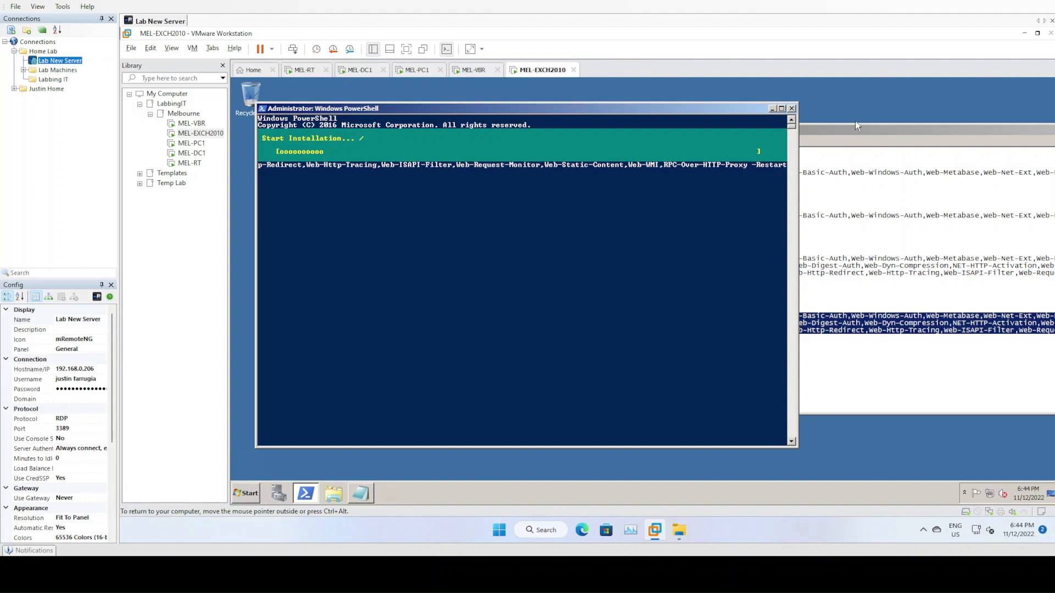
left_click_drag(855, 130, 890, 147)
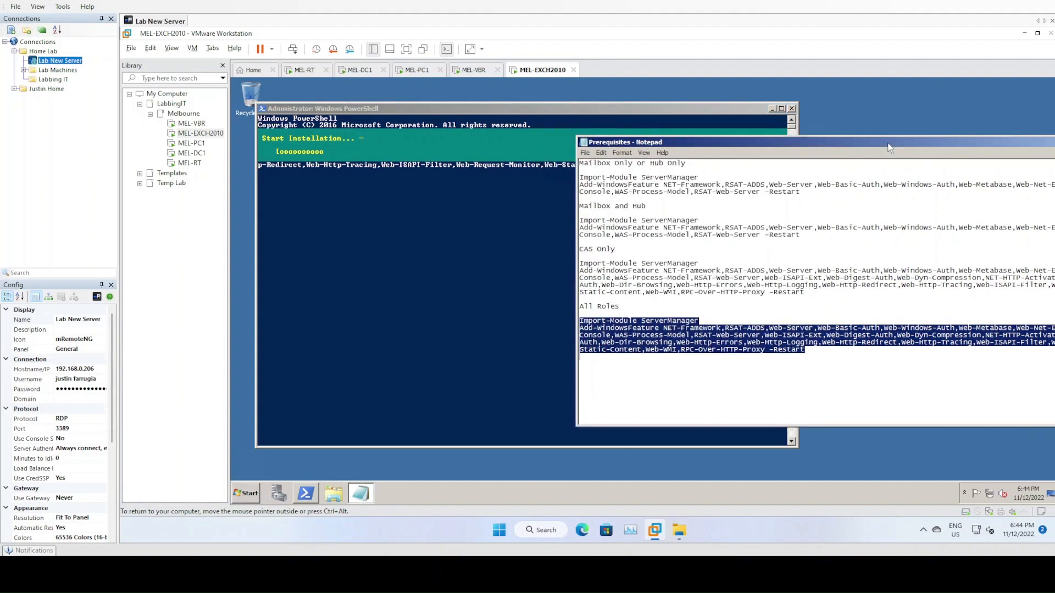
- Bring PowerShell forward and wait for Add-WindowsFeature to finish and restart the server
left_click(532, 108)
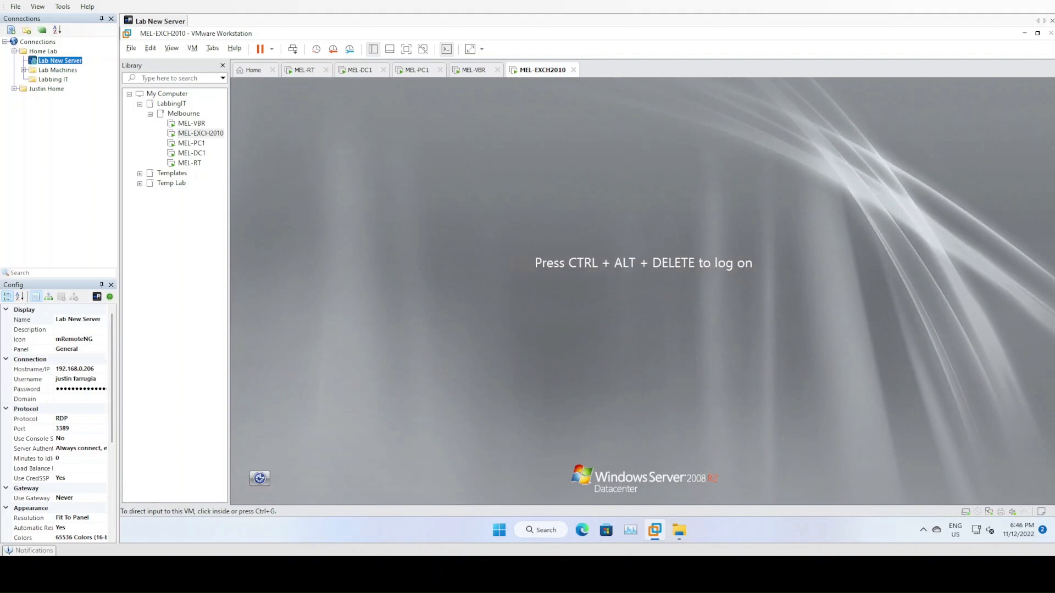
- Log back on as domain administrator with the account password and open a file browser
left_click(293, 49)
left_click(388, 246)
left_click(596, 350)
type("Pa$$w0rd")
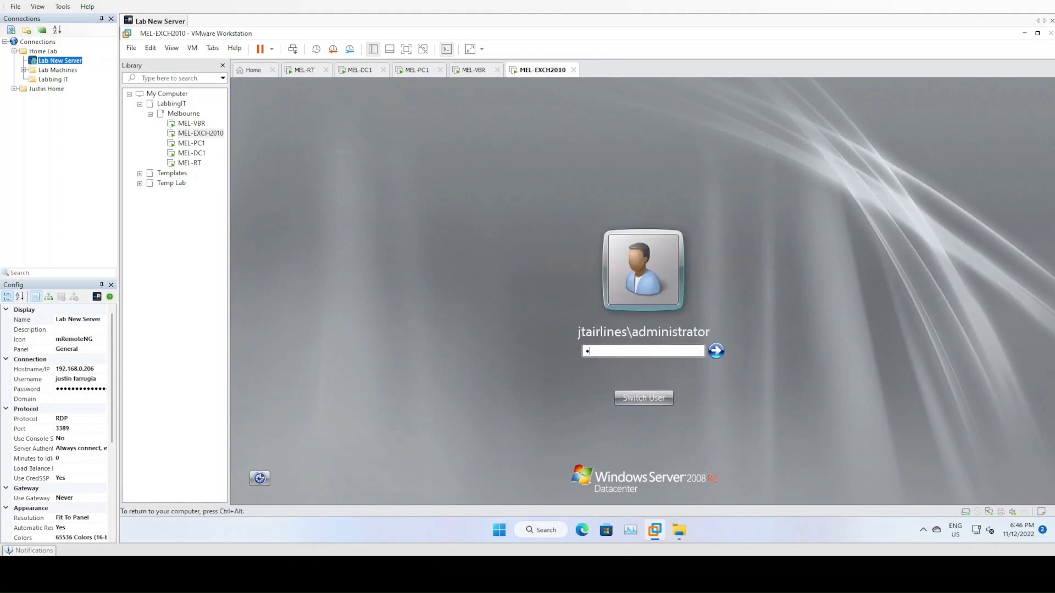
key("Return")
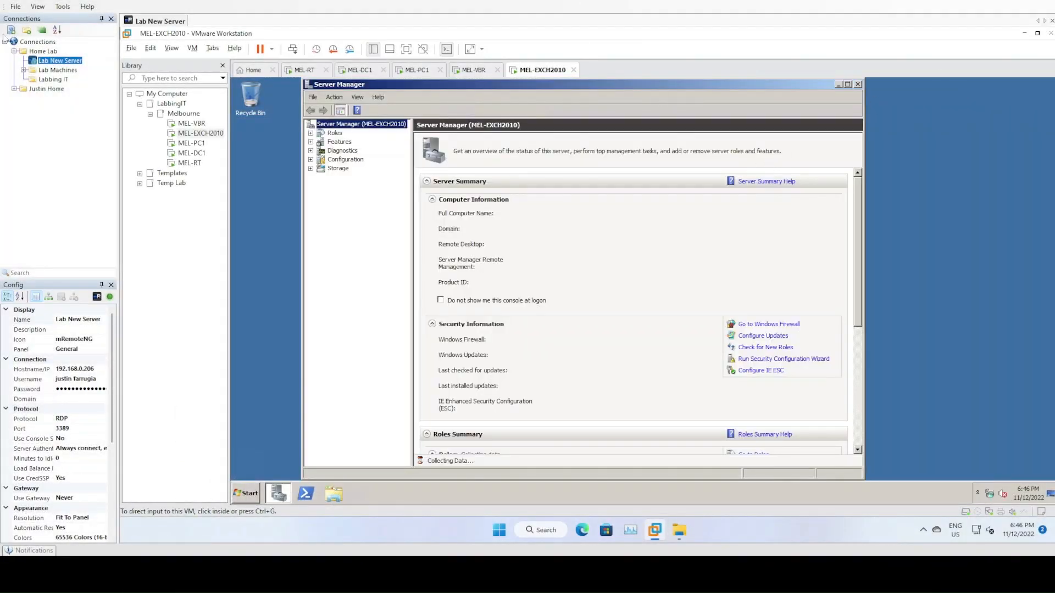
left_click(341, 493)
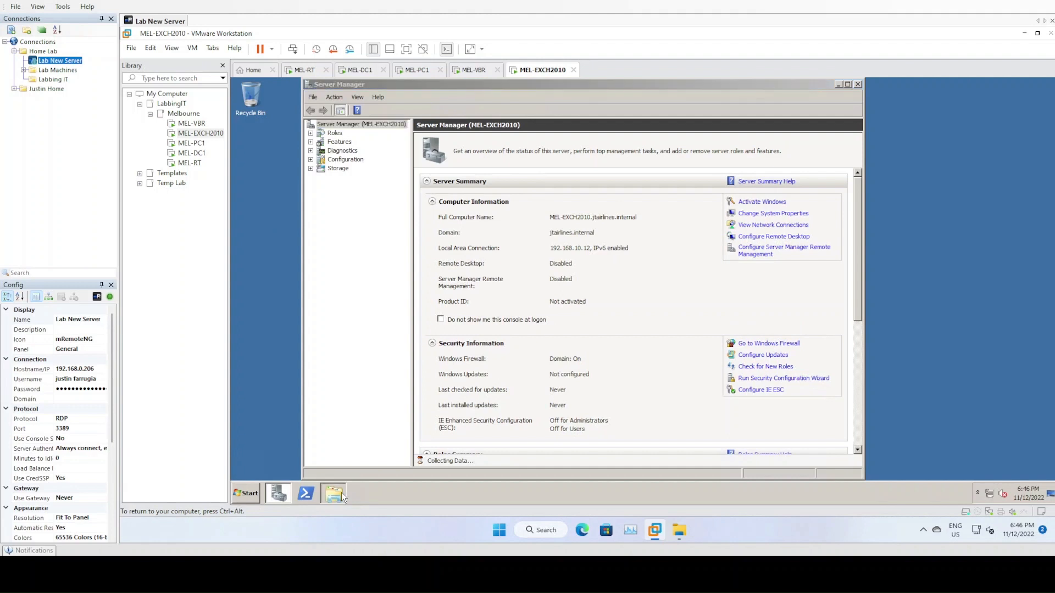
- Browse Admin Share (T:) to Microsoft > Exchange > 2010 Enterprise with SP1 x64
left_click(434, 296)
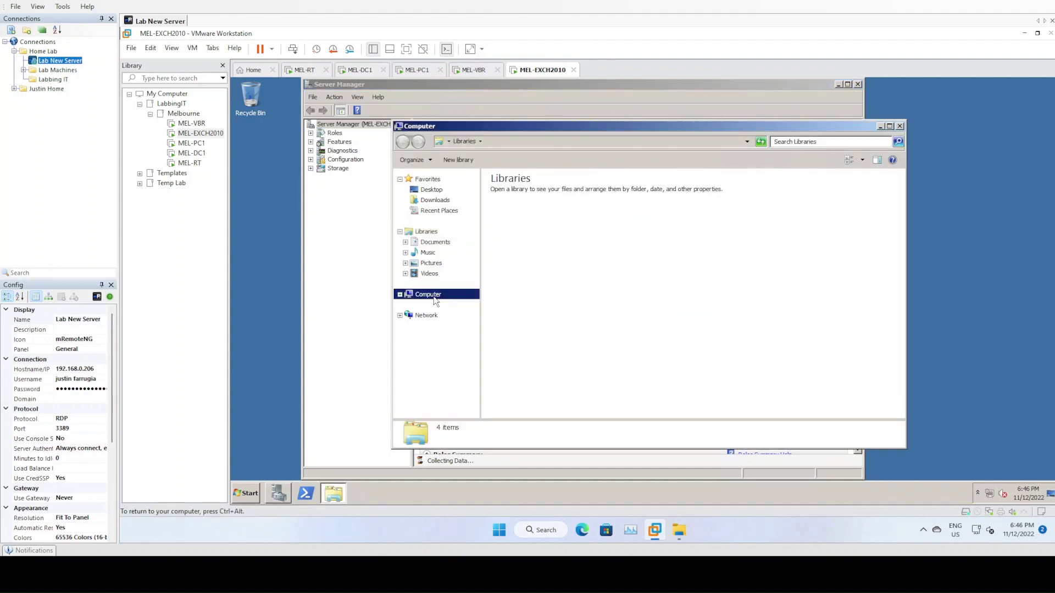
double_click(563, 272)
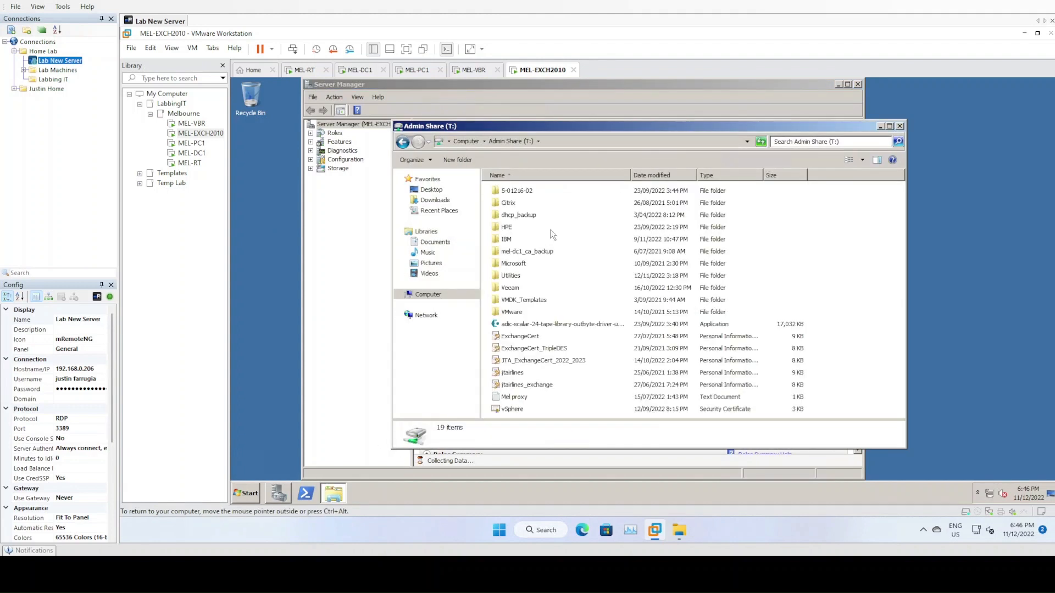
double_click(514, 264)
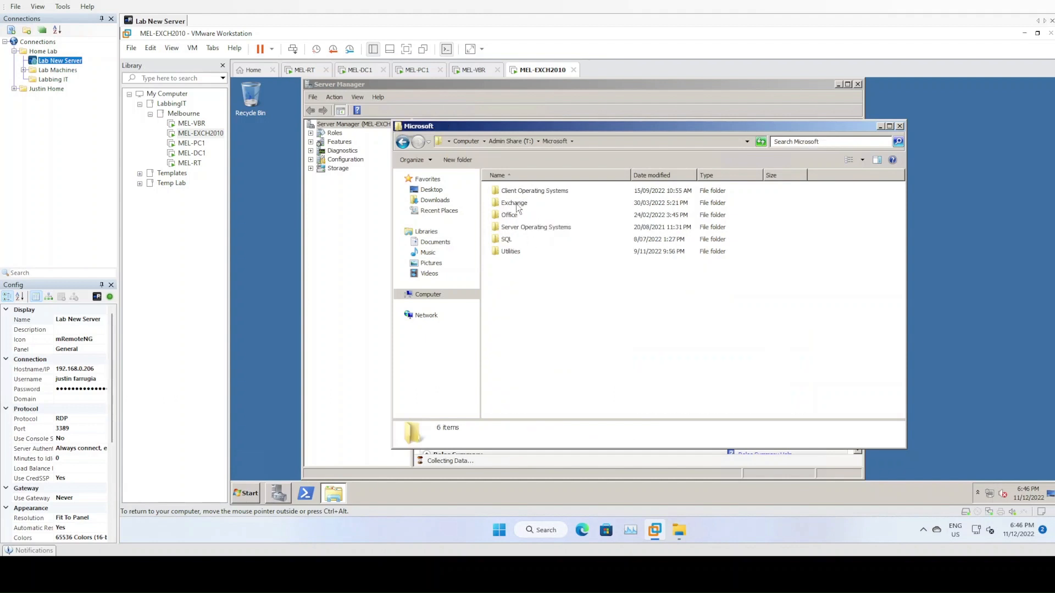
double_click(522, 202)
double_click(520, 193)
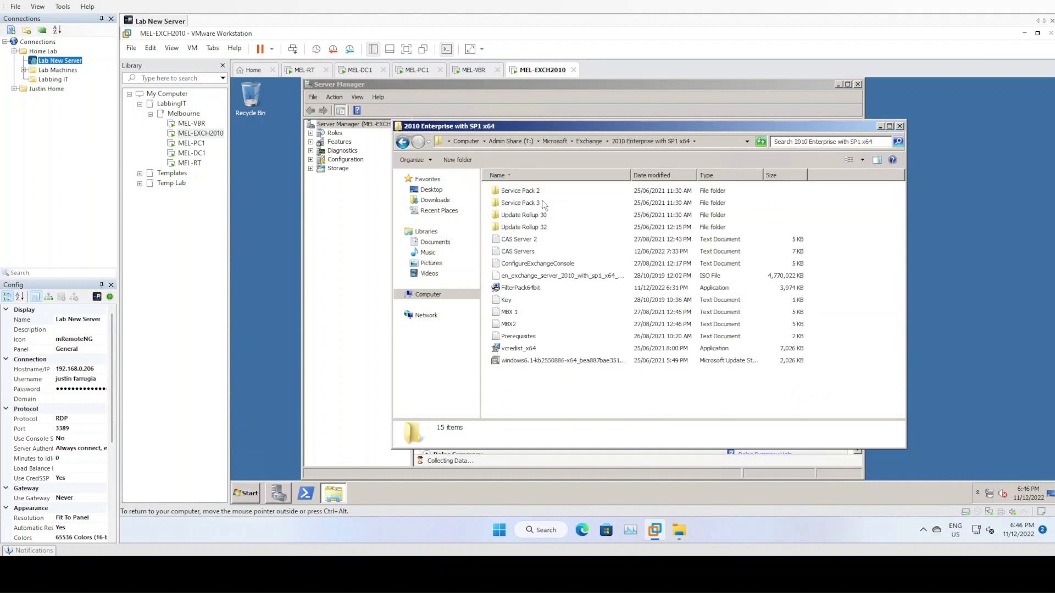
- Run FilterPack64bit as administrator, accept the license, and install Filter Pack 2.0
left_click(514, 287)
right_click(512, 288)
left_click(536, 304)
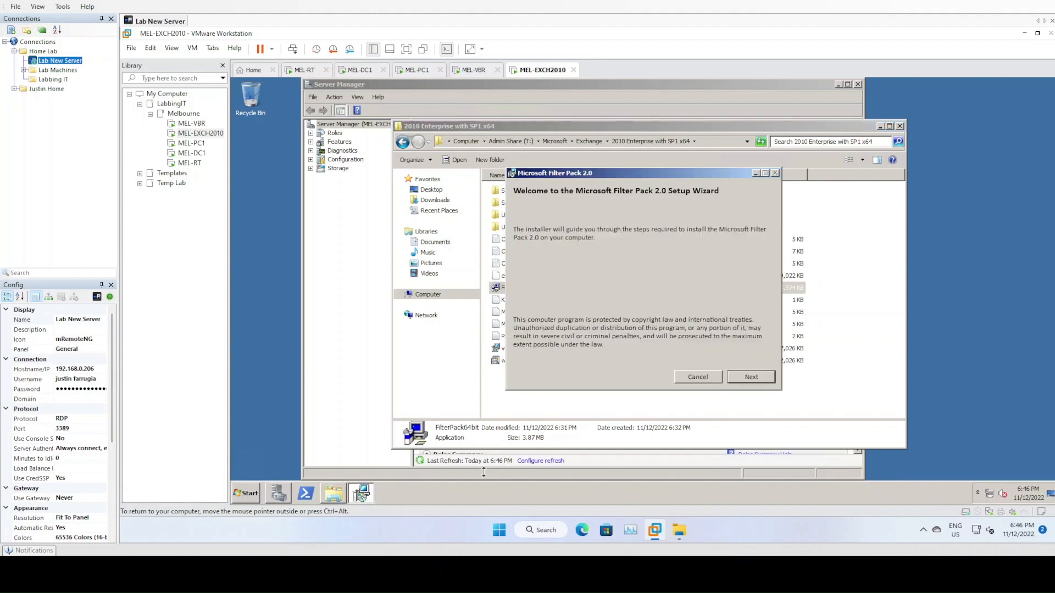
left_click(752, 385)
left_click(651, 364)
left_click(750, 393)
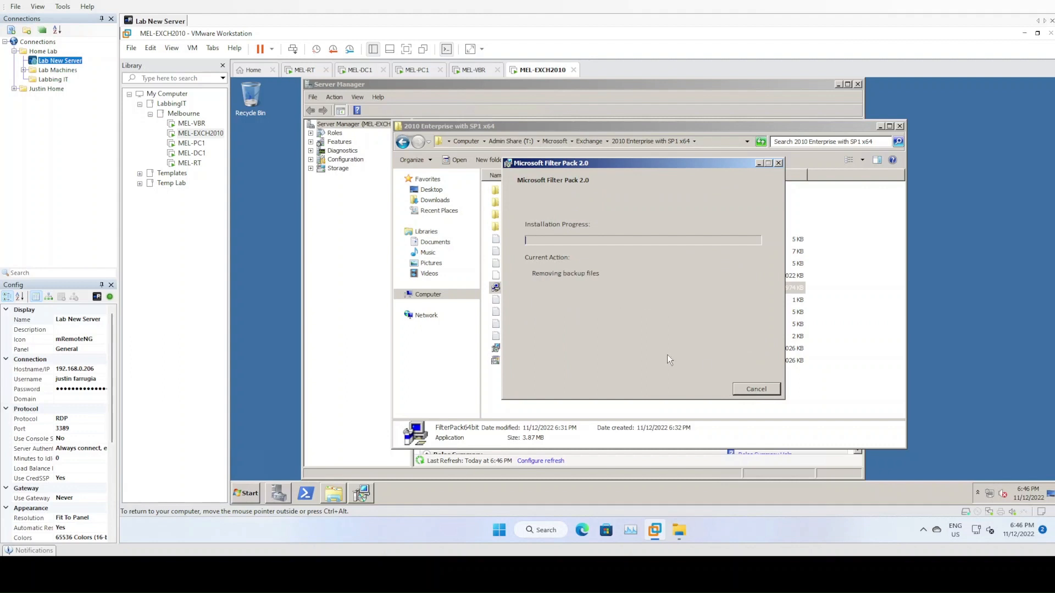
left_click(642, 323)
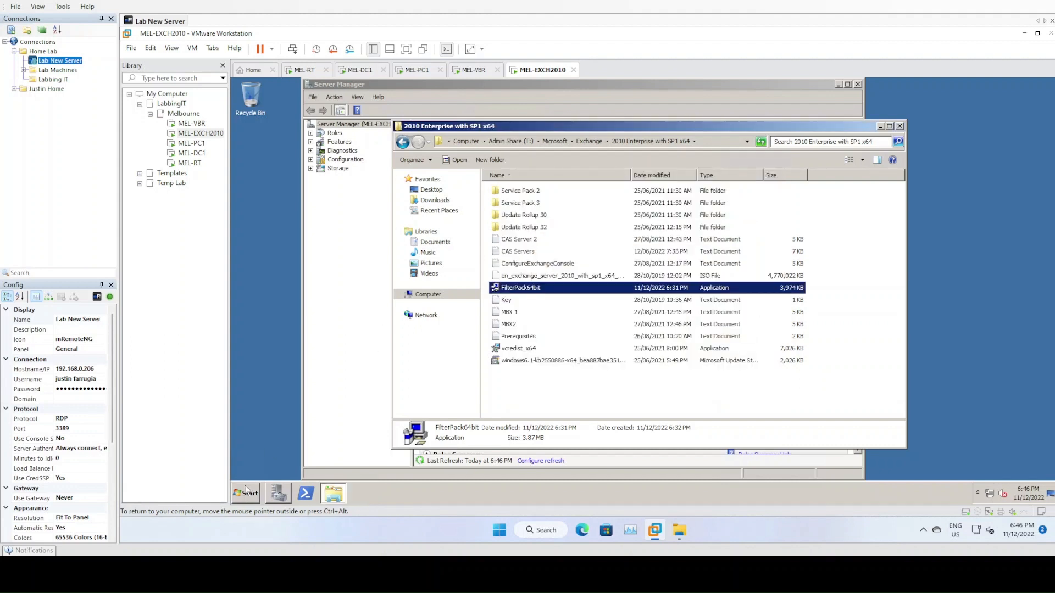
left_click(237, 485)
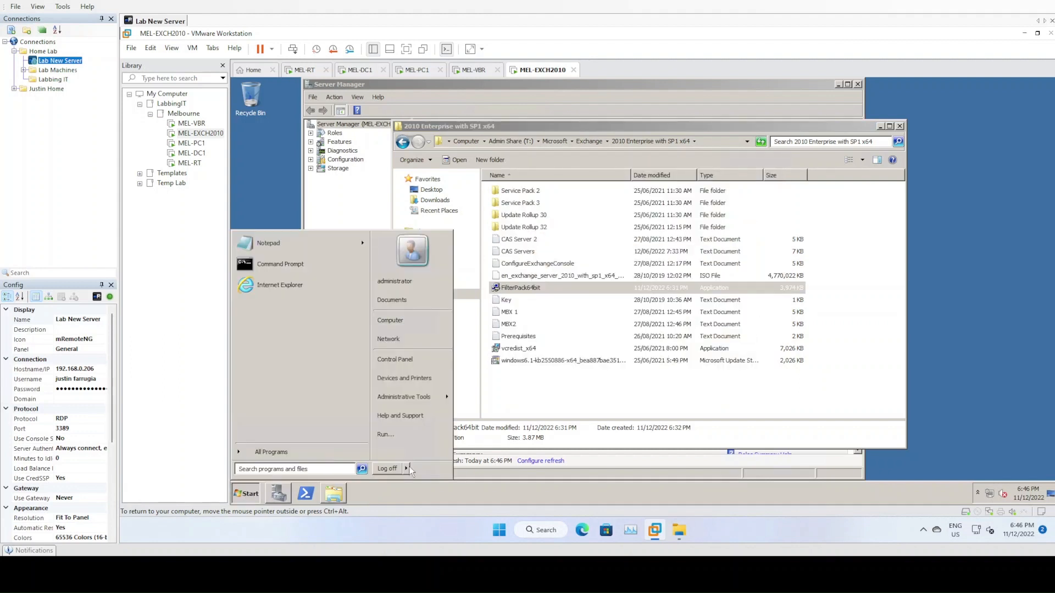
- Restart the server with an Other (Planned) reason, then release input to the host
left_click(438, 469)
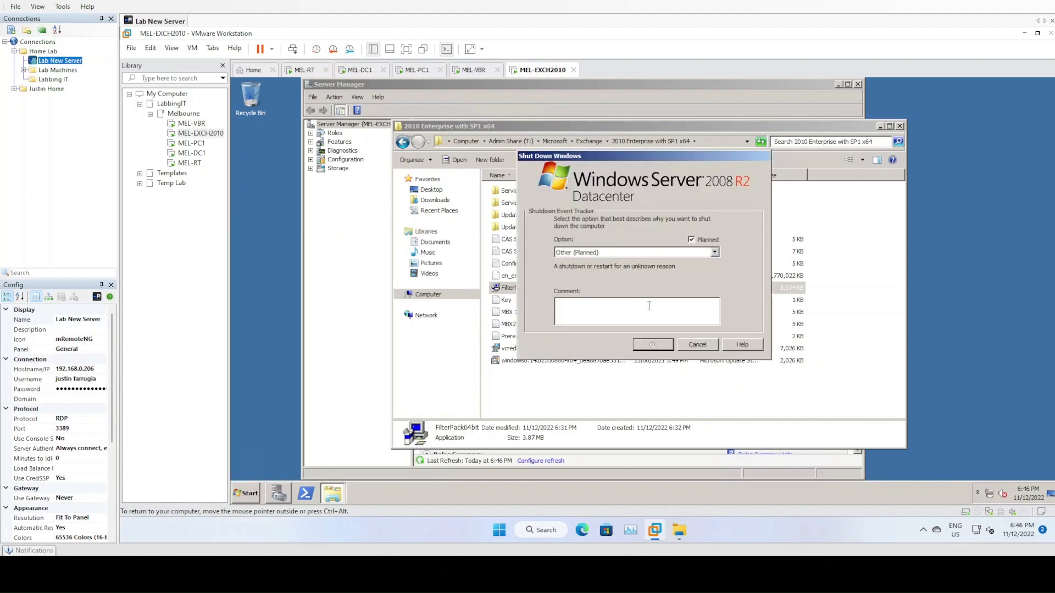
left_click(627, 252)
left_click(632, 308)
left_click(645, 344)
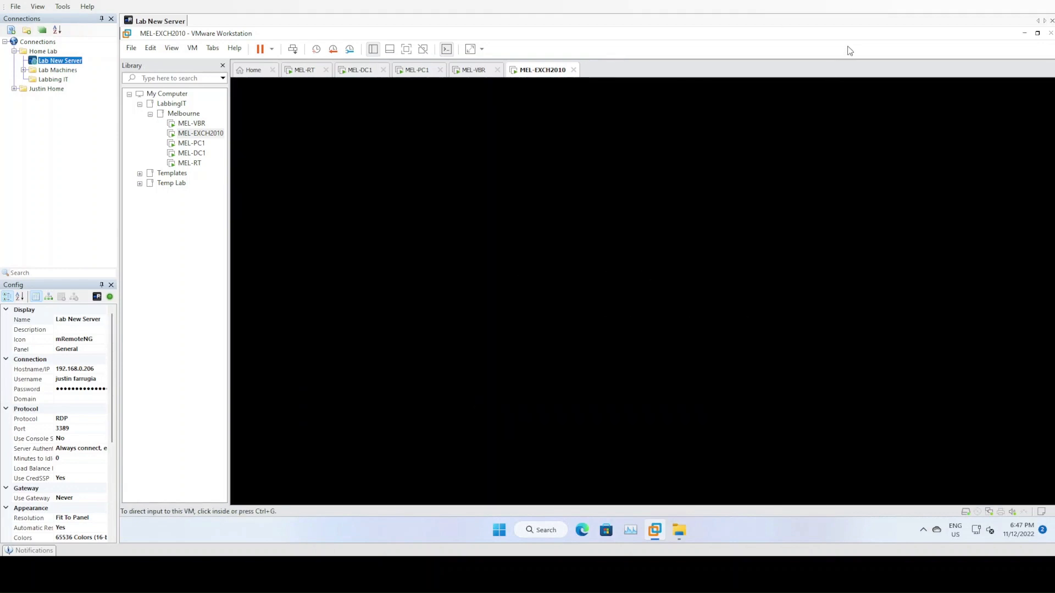
left_click(820, 320)
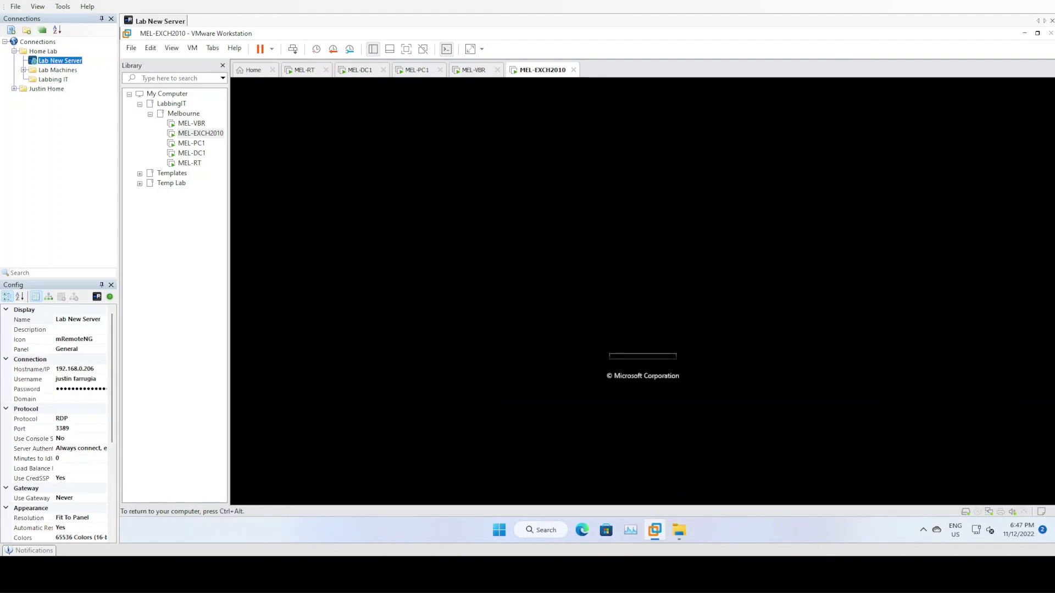
key("ctrl+alt")
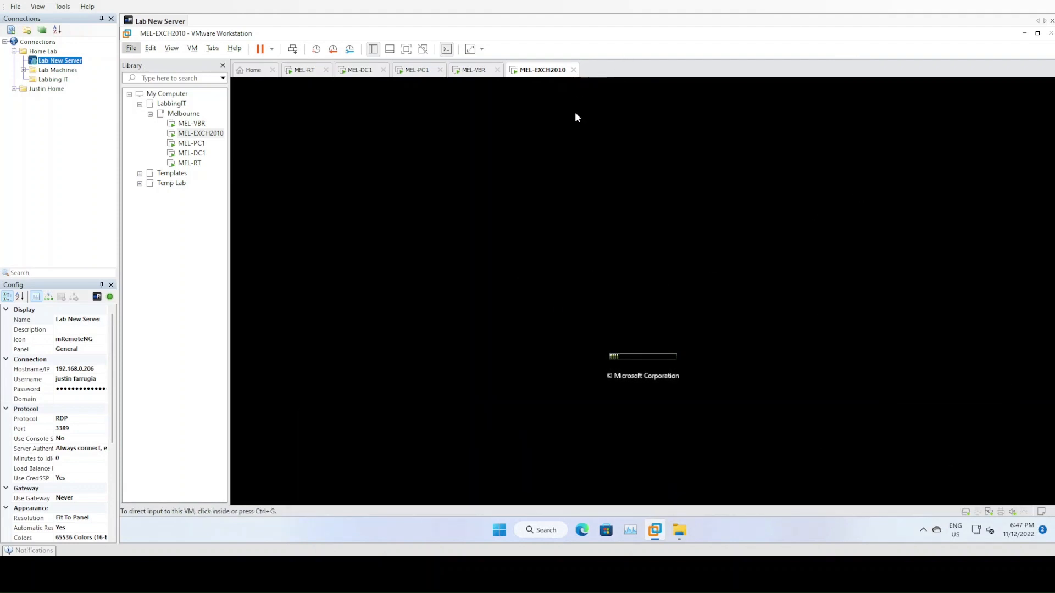
- Attach mu_exchange_server_2010_x64_dvd_x15-82068.iso to the CD/DVD drive, connected now and at power on
right_click(531, 71)
left_click(585, 226)
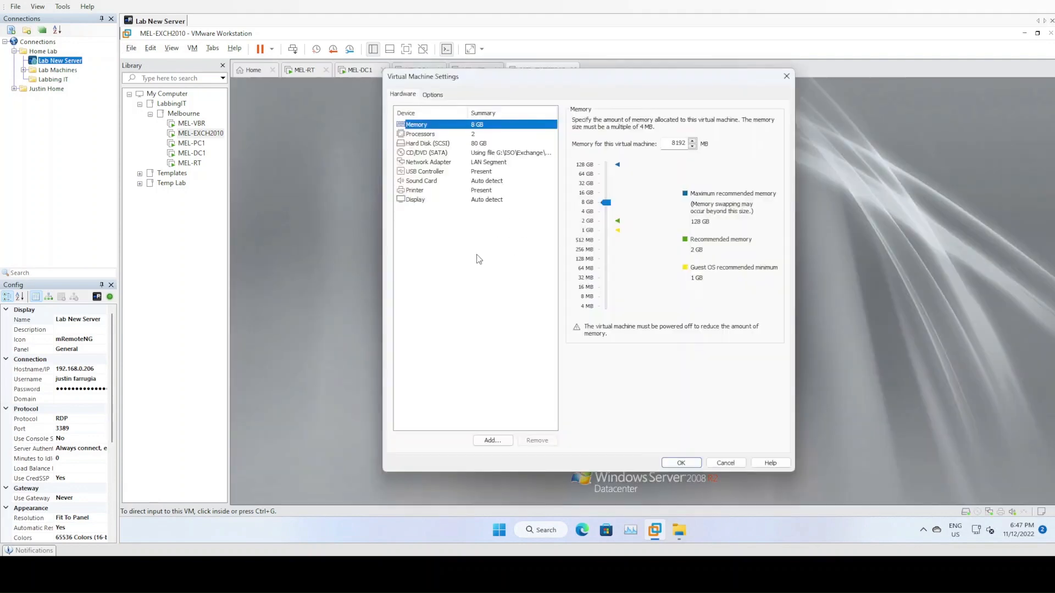
left_click(474, 154)
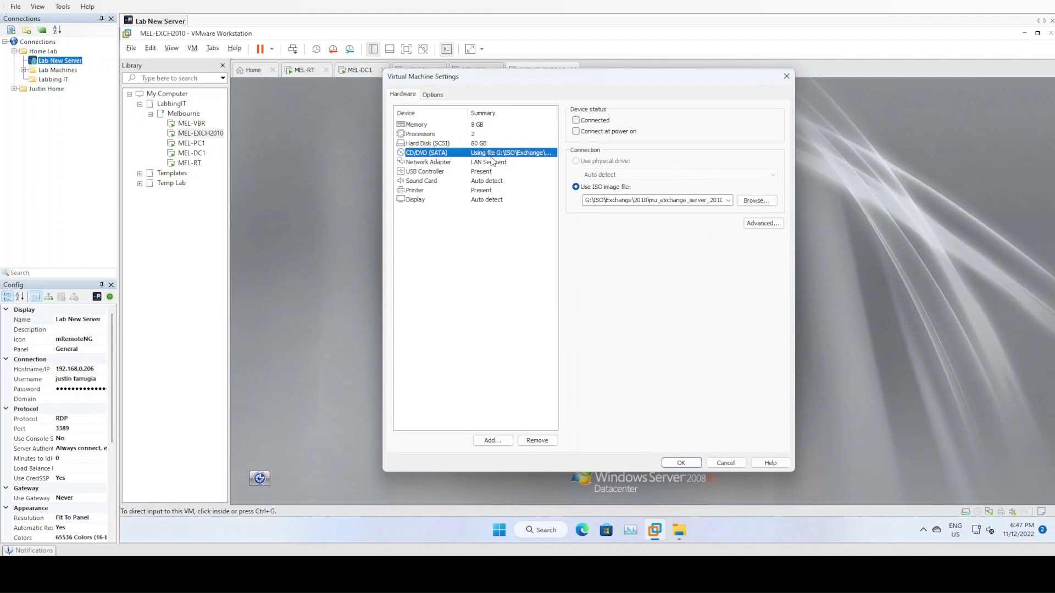
double_click(667, 200)
left_click(756, 200)
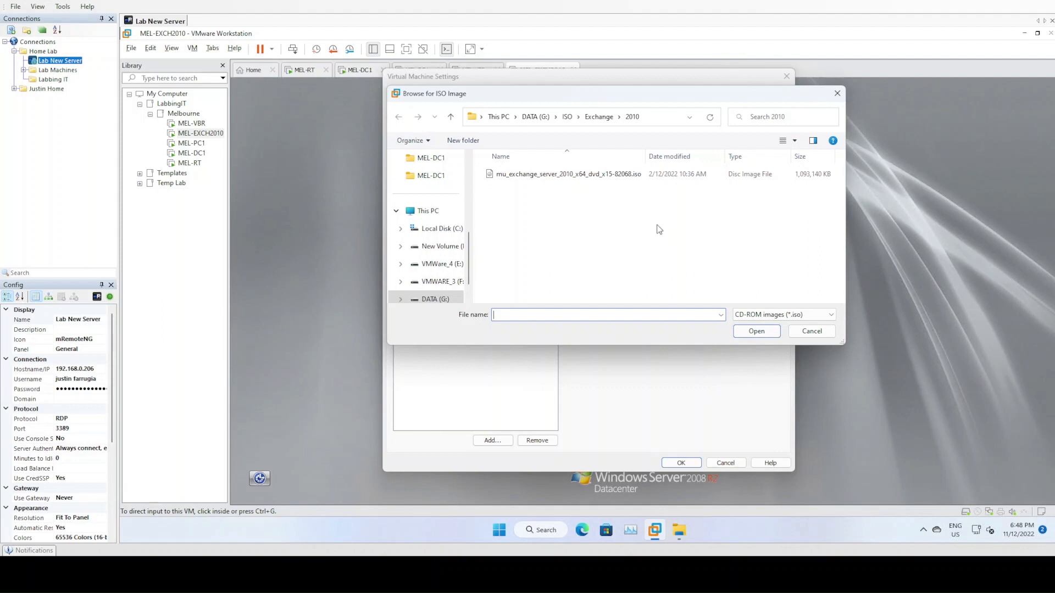
left_click(571, 179)
left_click(756, 331)
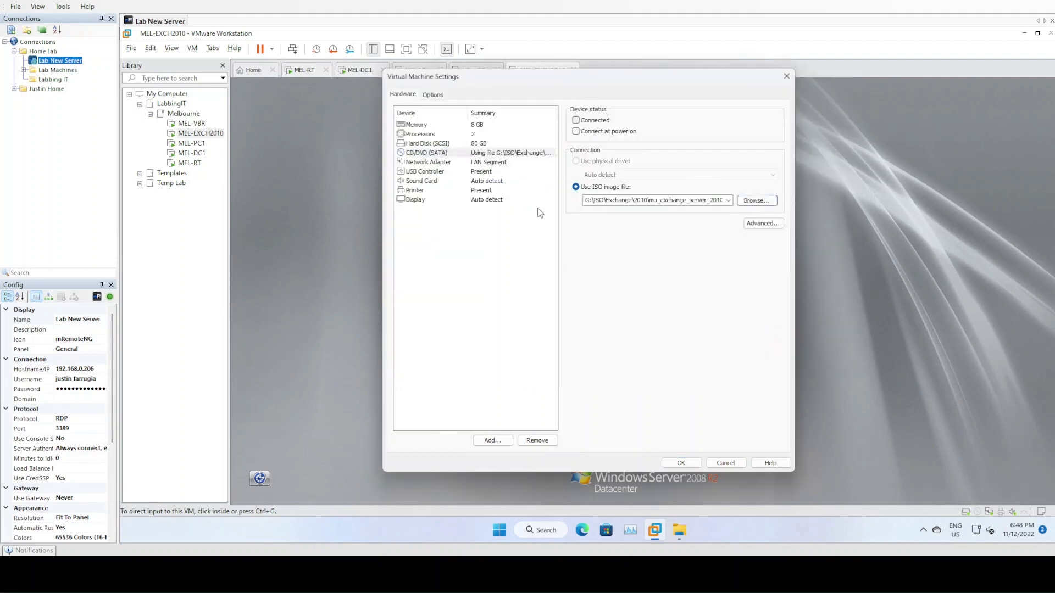
left_click(595, 120)
left_click(604, 131)
left_click(680, 462)
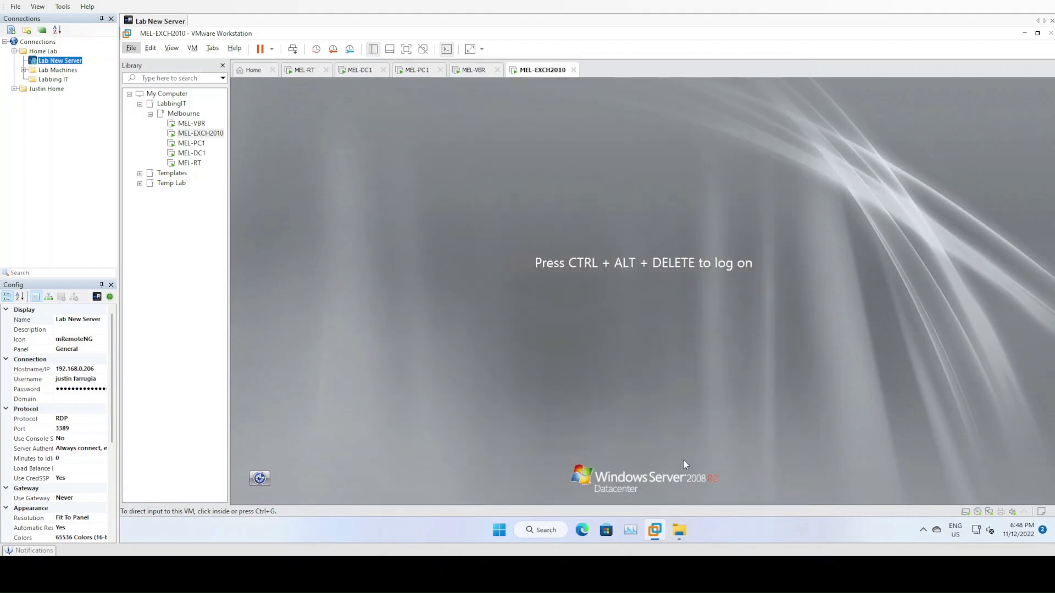
- Log back on to the Exchange VM with the administrator password
left_click(293, 49)
left_click(623, 352)
type("•••••••••••••")
key("Return")
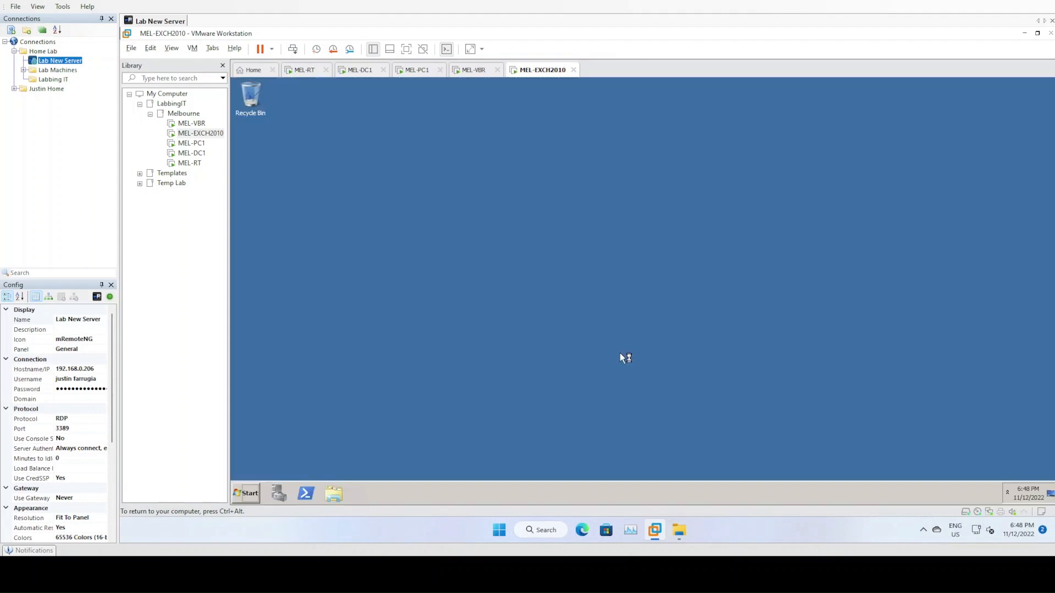
- Run Setup from DVD Drive (D:) as administrator, choose DVD-only languages, and start installing Exchange
left_click(333, 494)
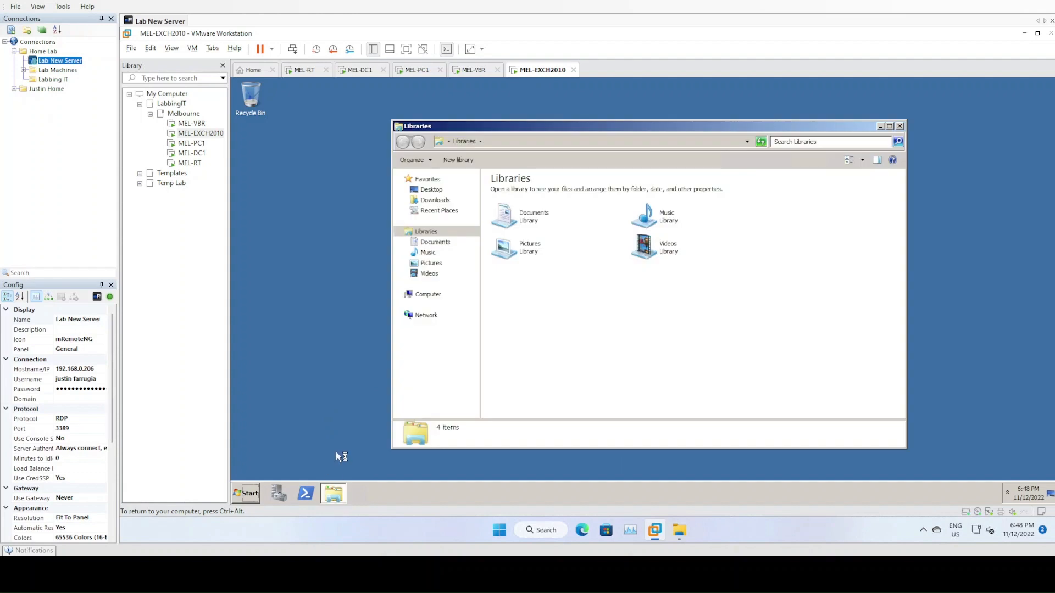
left_click(427, 296)
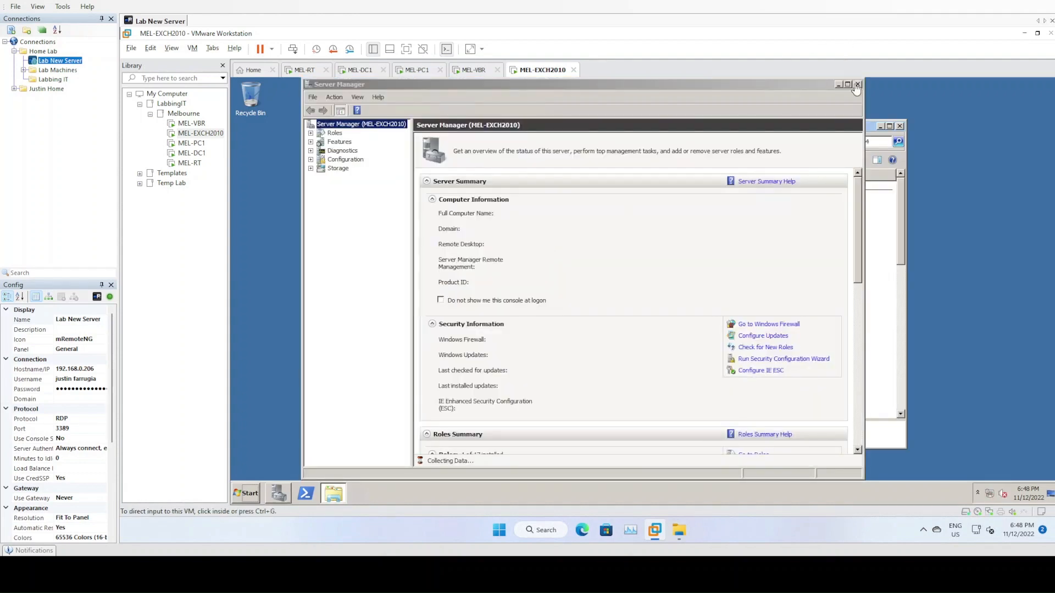
left_click(858, 84)
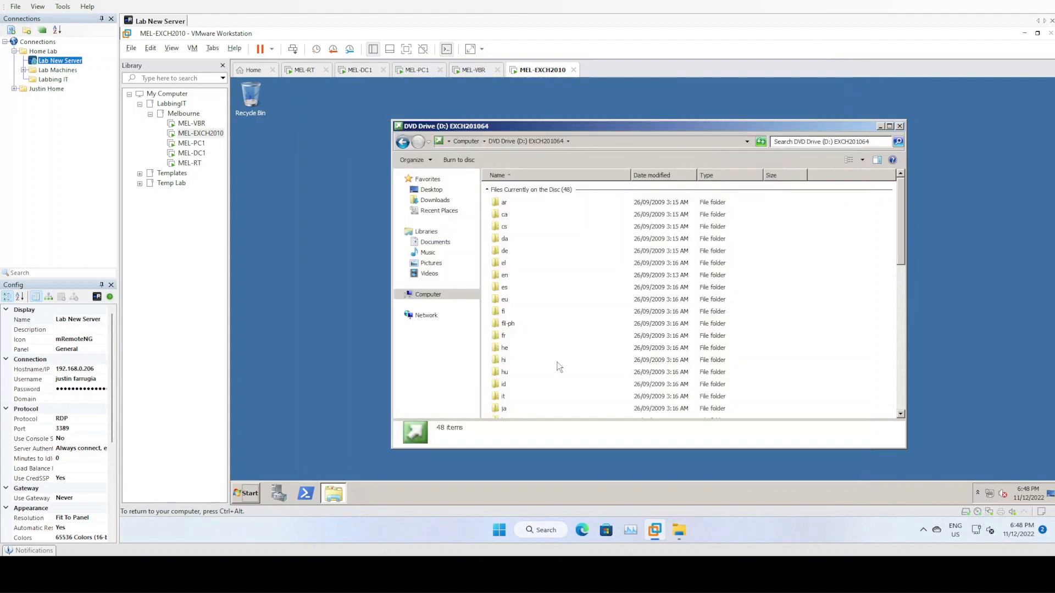
scroll(557, 363, "down", 5)
right_click(511, 411)
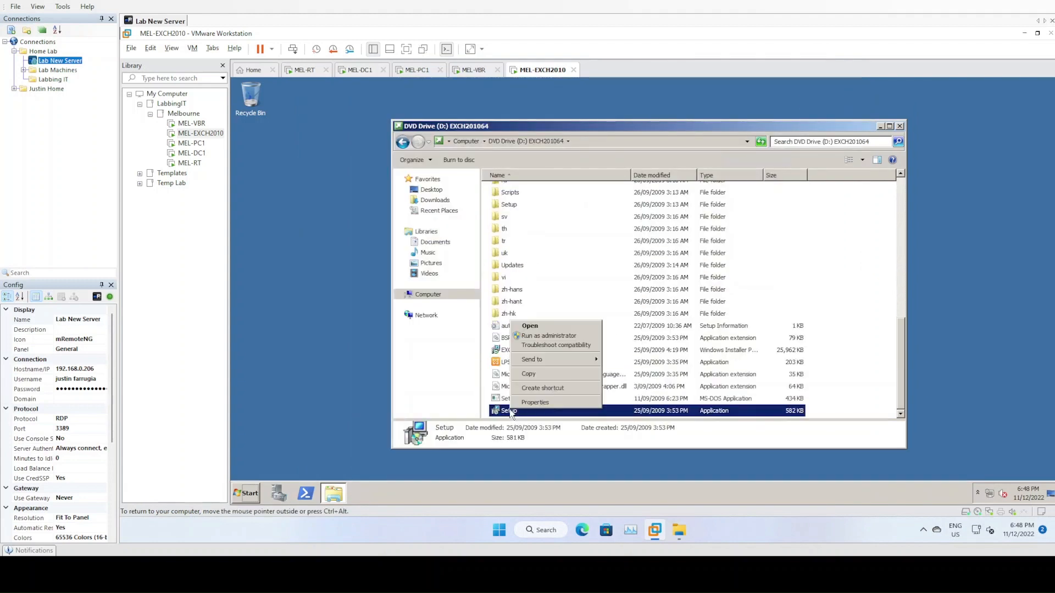
left_click(540, 336)
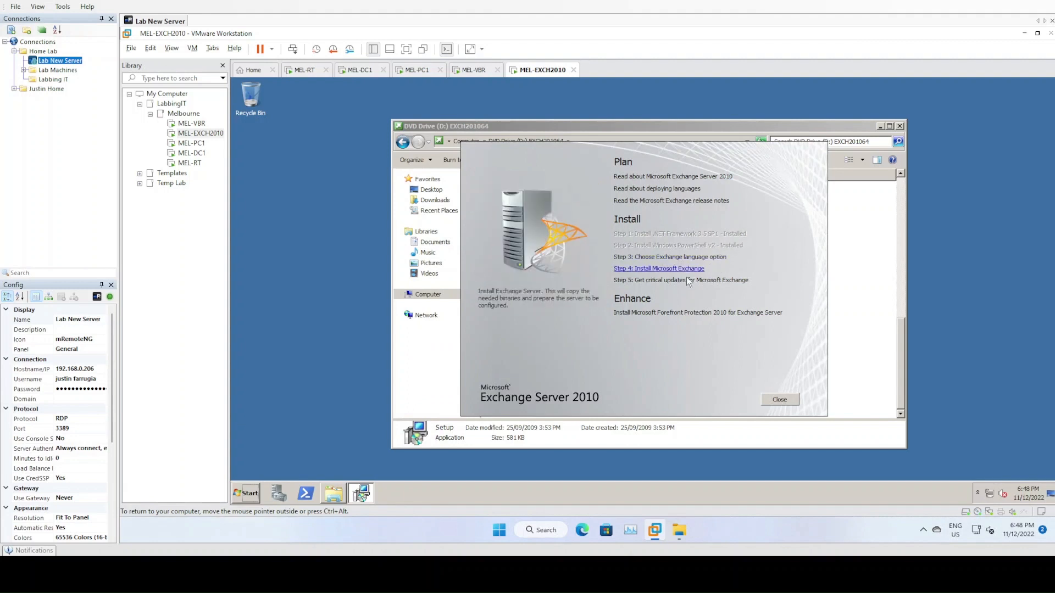
left_click(689, 258)
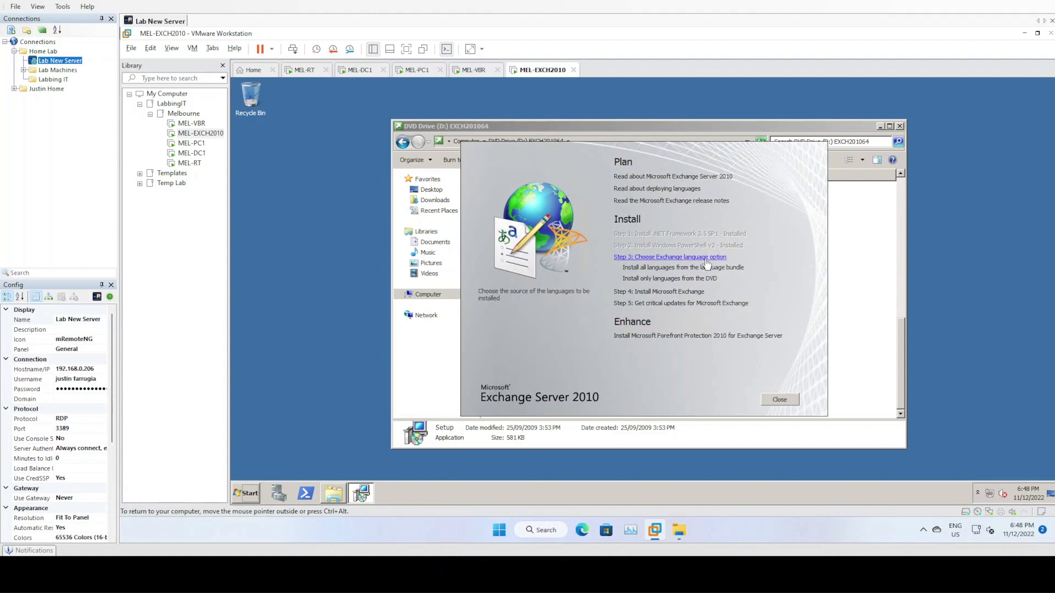
left_click(680, 280)
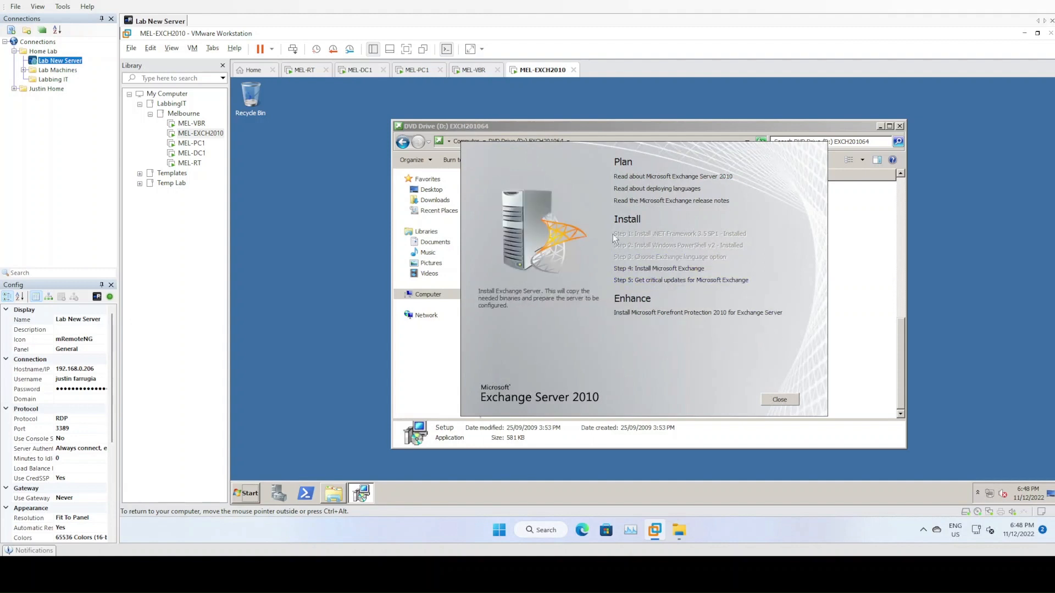
left_click(670, 269)
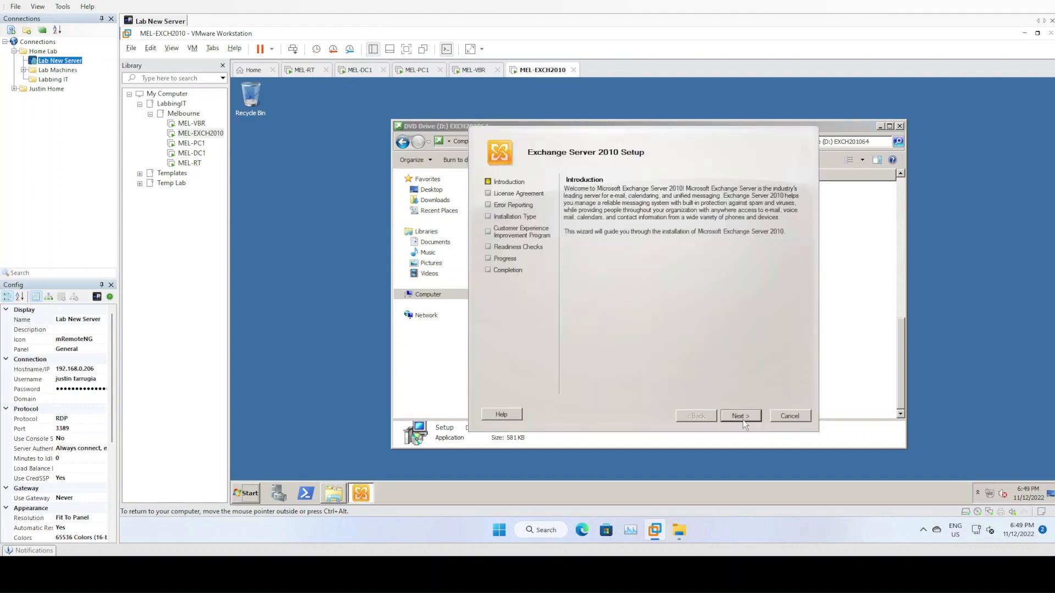
- Accept the Exchange license terms and decline error reporting
left_click(742, 416)
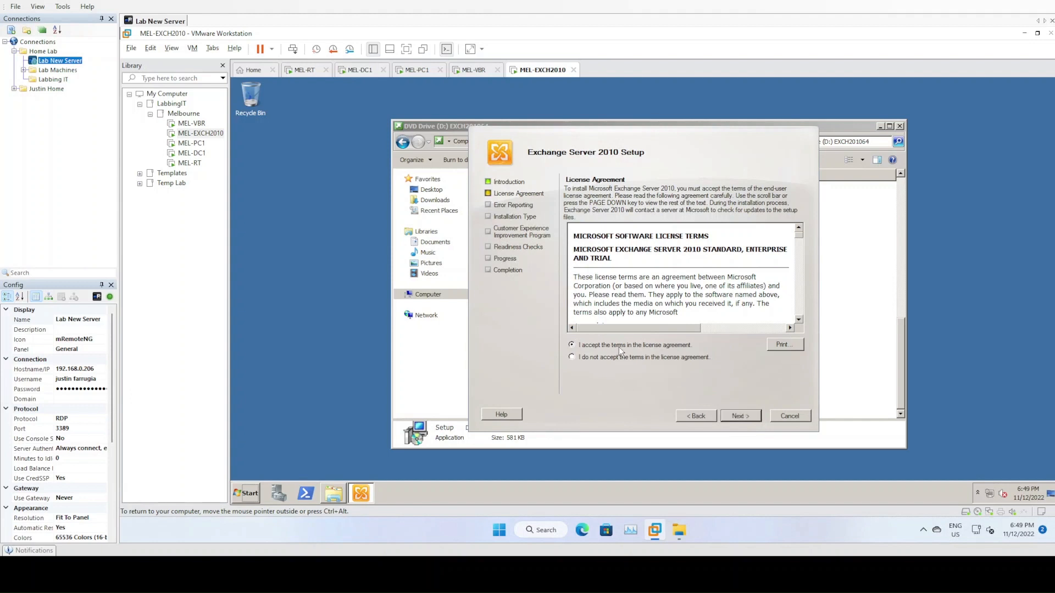
left_click(618, 348)
left_click(740, 416)
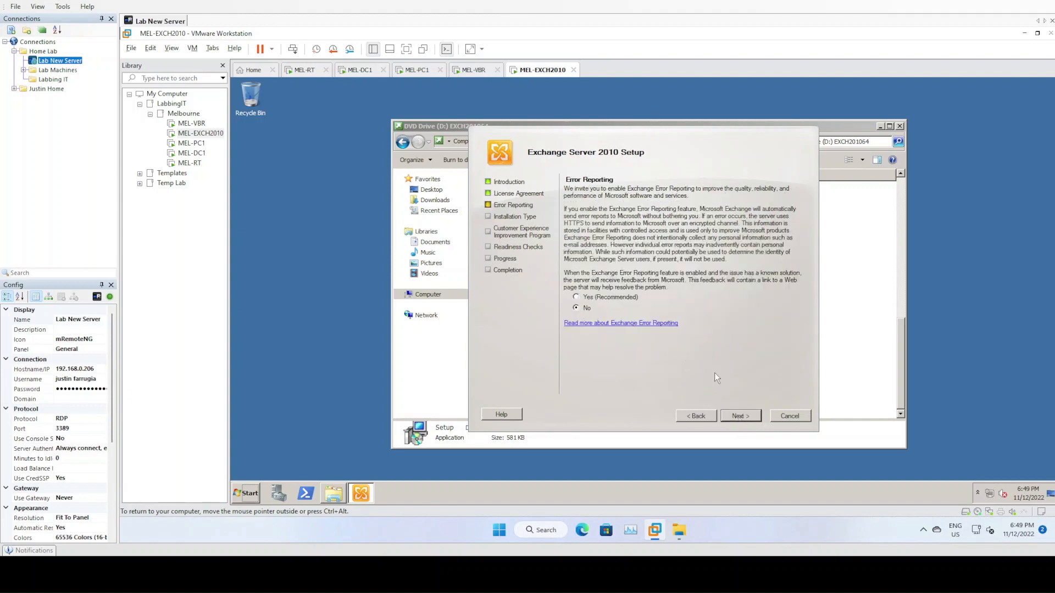
left_click(738, 417)
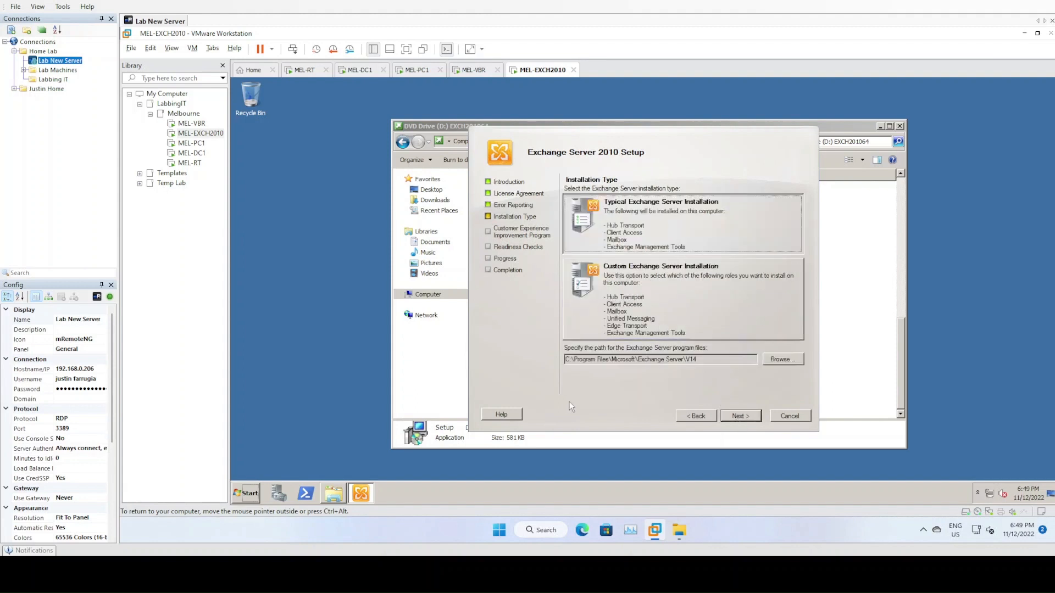
- Choose the custom installation type and advance to Server Role Selection
left_click(654, 325)
left_click(671, 222)
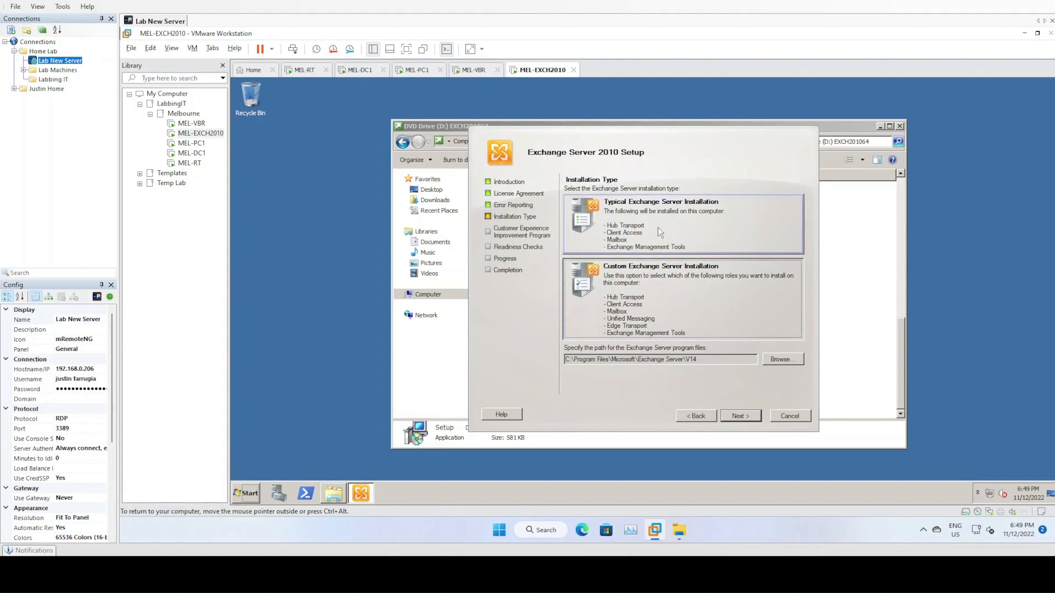
left_click(745, 416)
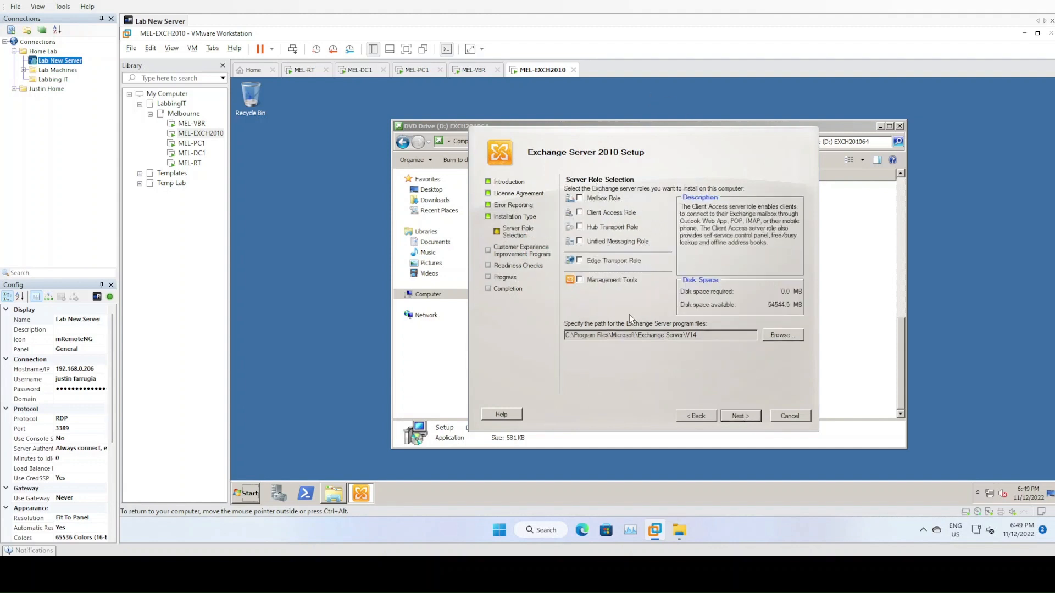
- Tick the Mailbox, Client Access and Hub Transport roles and continue to the organization page
left_click(591, 201)
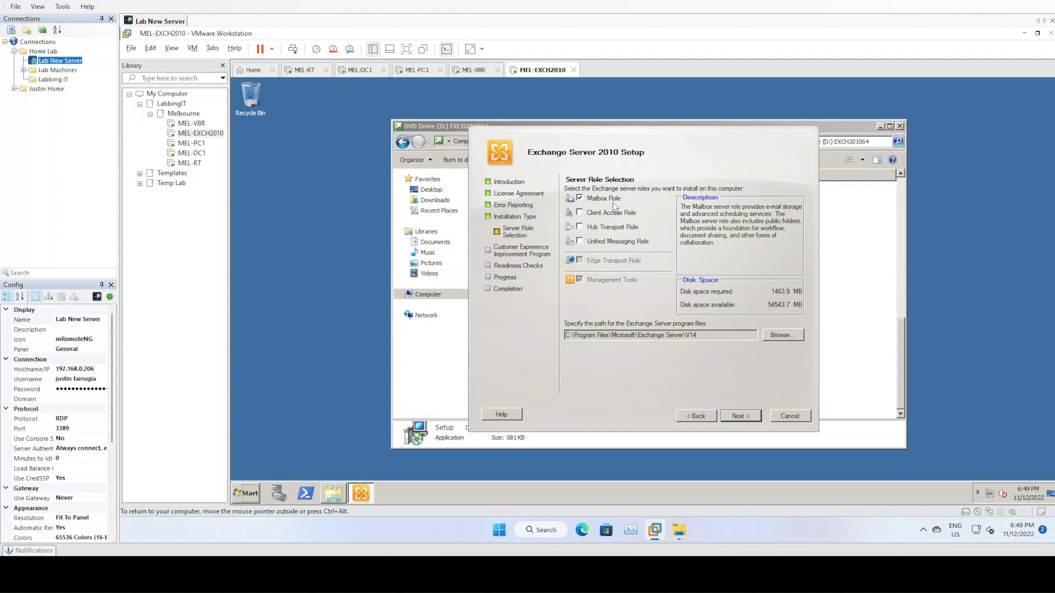
left_click(604, 225)
left_click(581, 211)
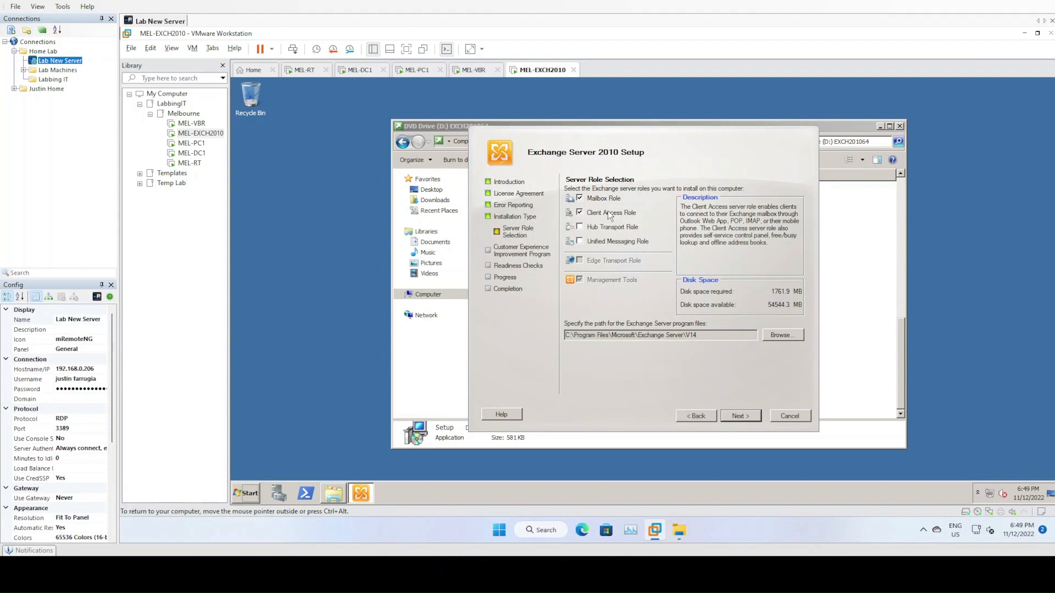
left_click(608, 230)
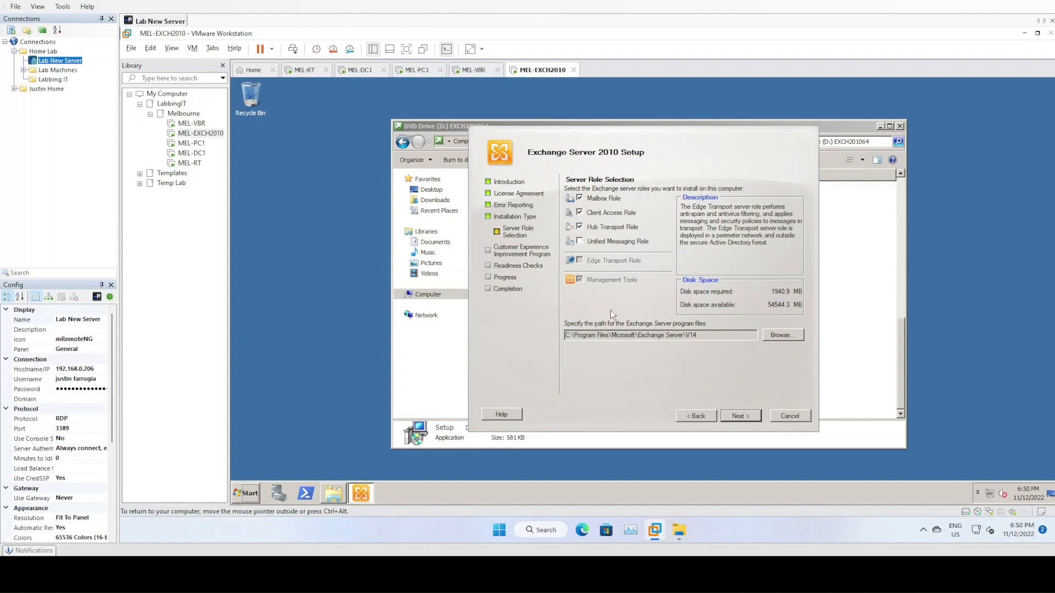
left_click(579, 226)
left_click(580, 212)
left_click(580, 199)
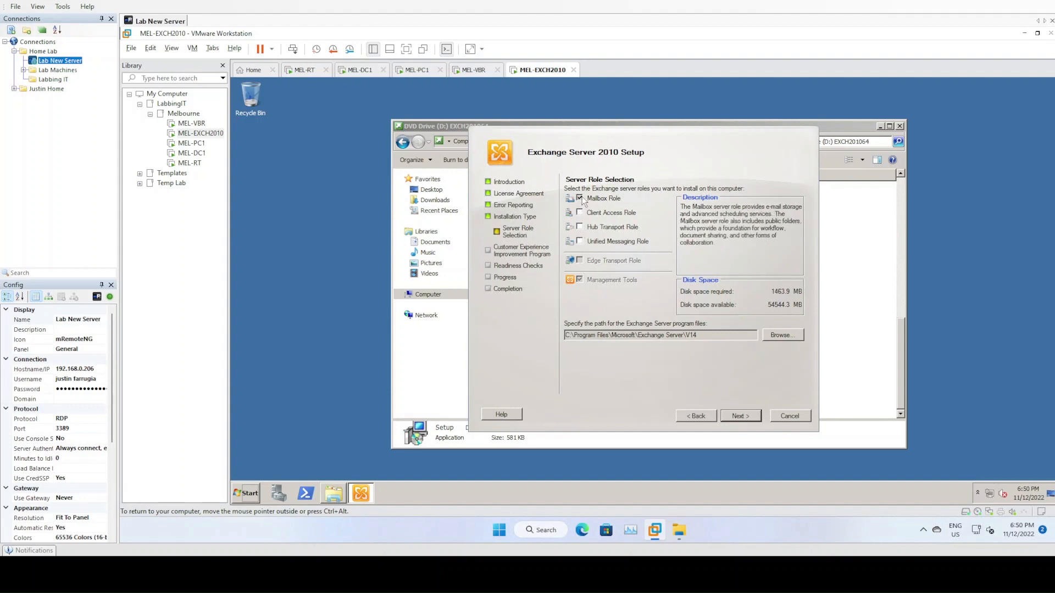
left_click(579, 198)
left_click(580, 213)
left_click(579, 226)
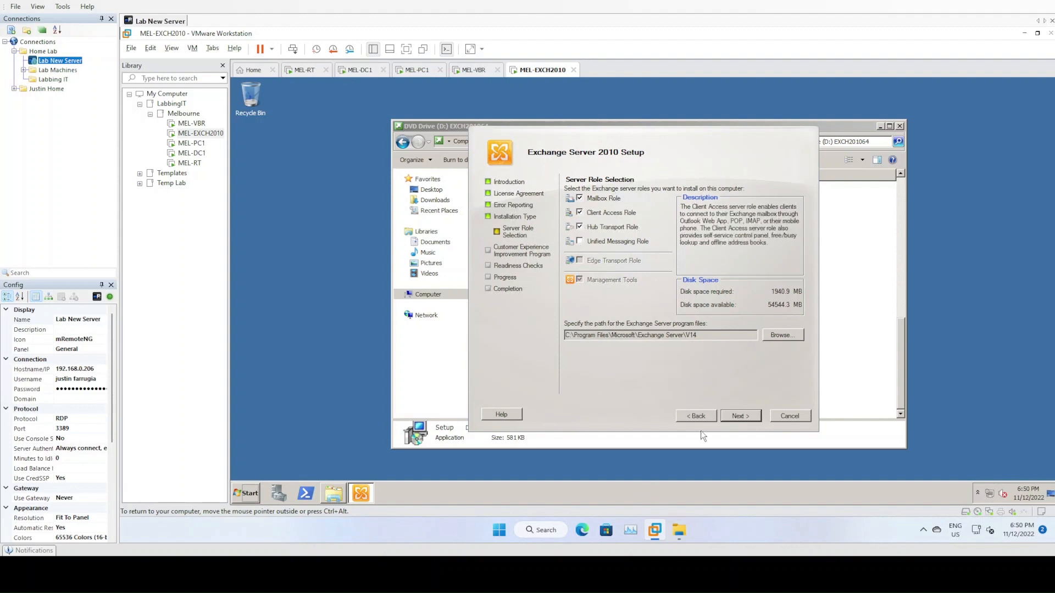
left_click(742, 416)
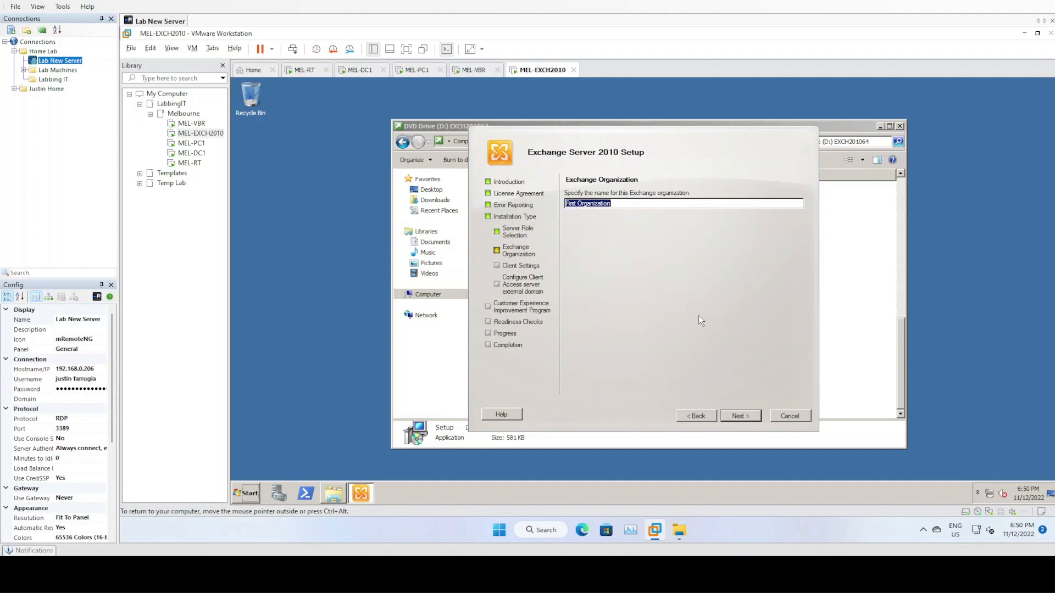
- Name the Exchange organization JTAirlines and indicate no Outlook 2003 clients
type("JTAirlines")
key("Return")
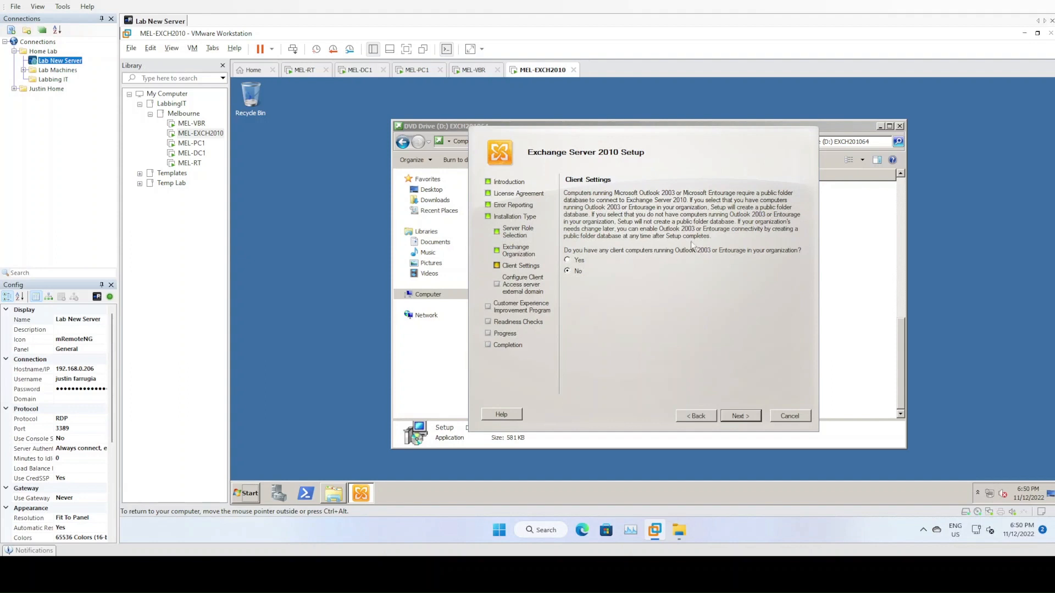
left_click(740, 417)
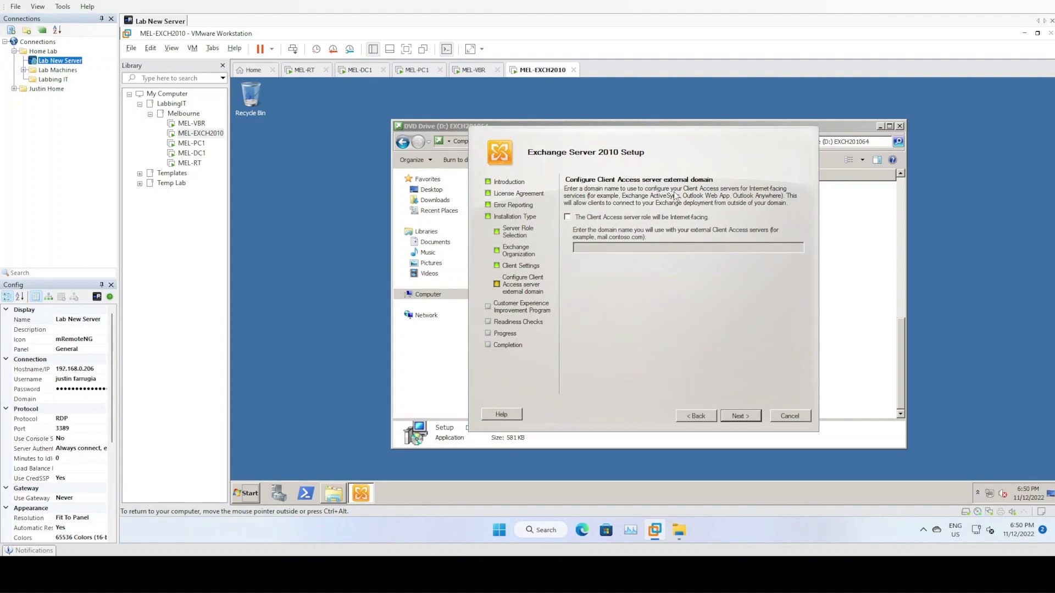
- Make Client Access internet-facing with domain mail.jtairlines.com and decline the customer experience program
left_click(636, 218)
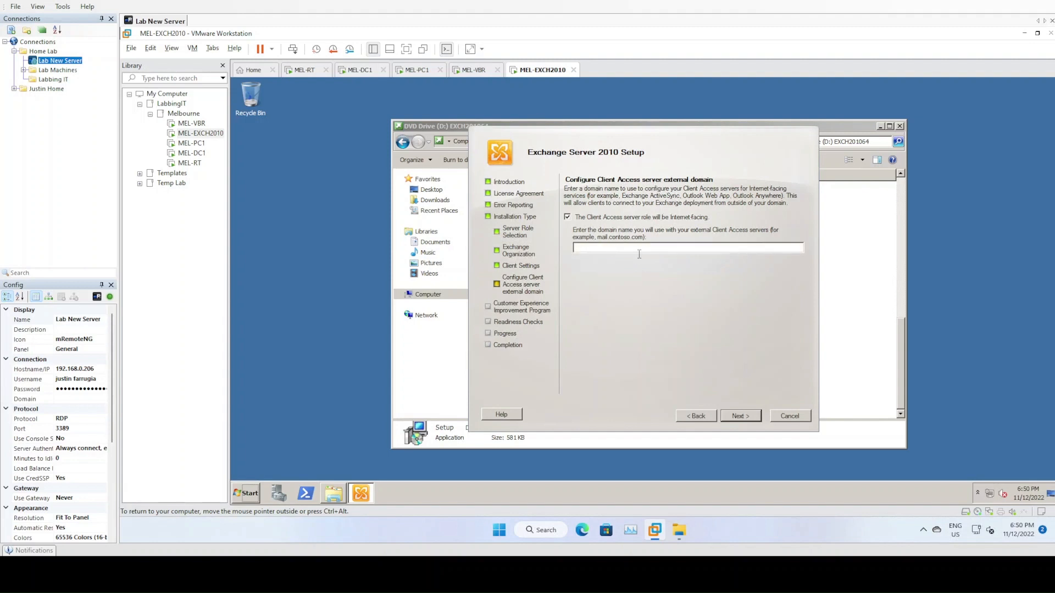
left_click(641, 247)
type("mail.jairlines.com")
left_click(747, 413)
left_click(621, 304)
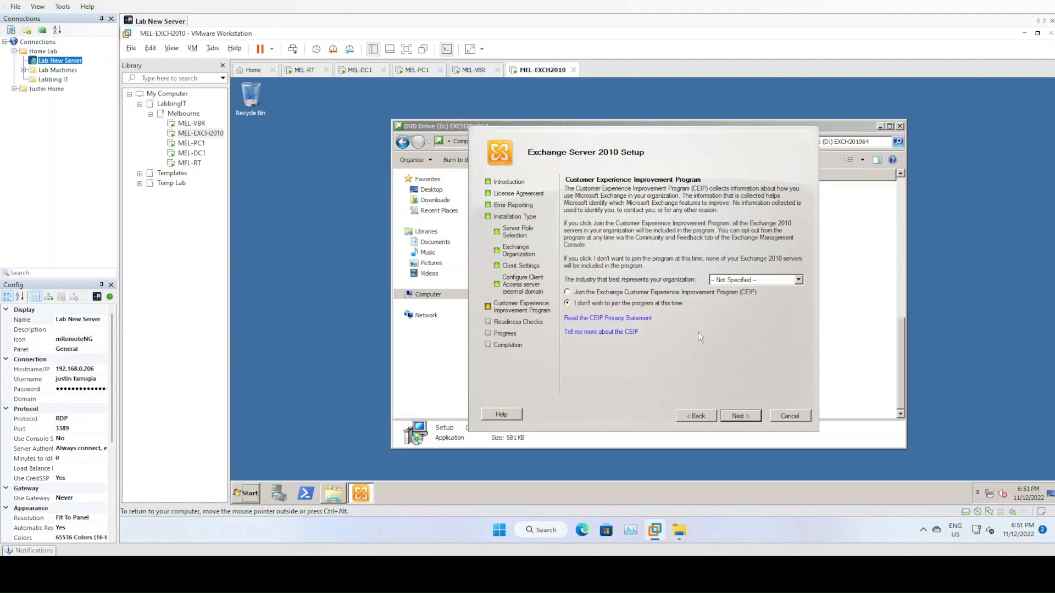
- Run the readiness checks, review the Client Access failure, and search services.msc from the Start menu
left_click(741, 416)
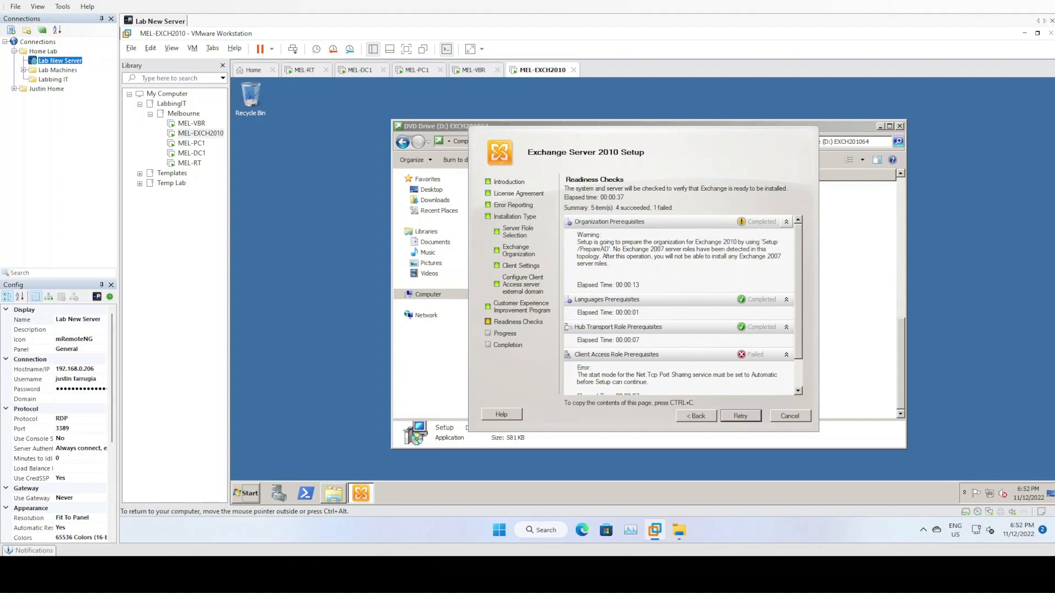
scroll(679, 248, "down", 2)
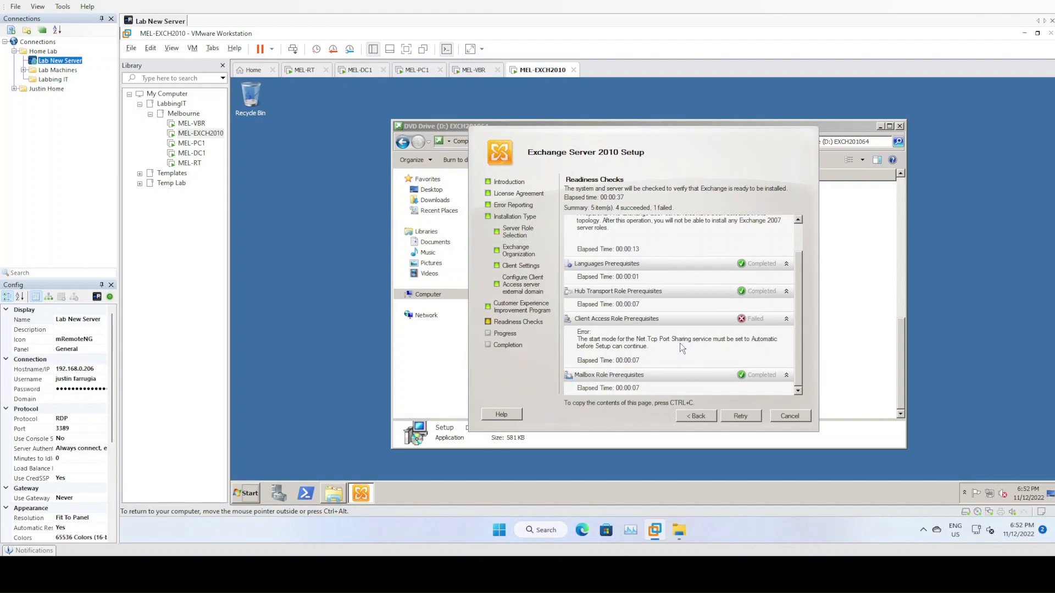
left_click(246, 493)
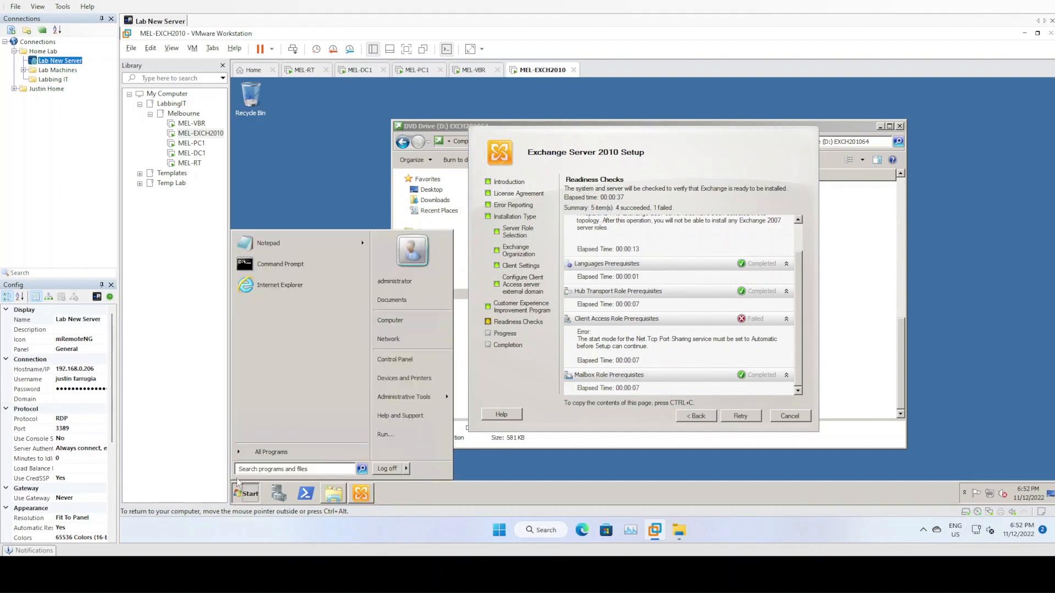
type("service")
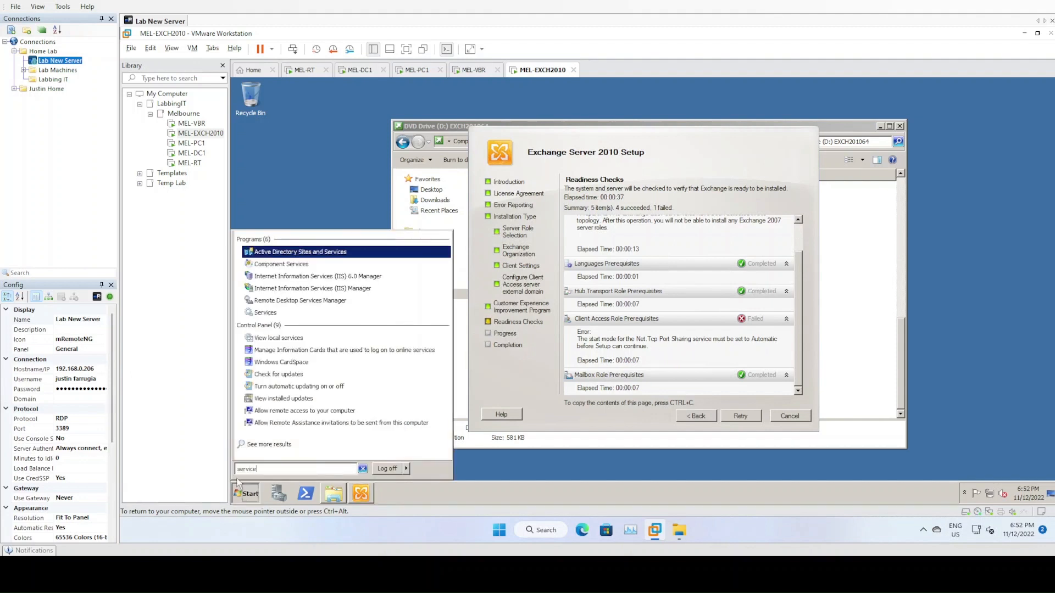
type(".msc")
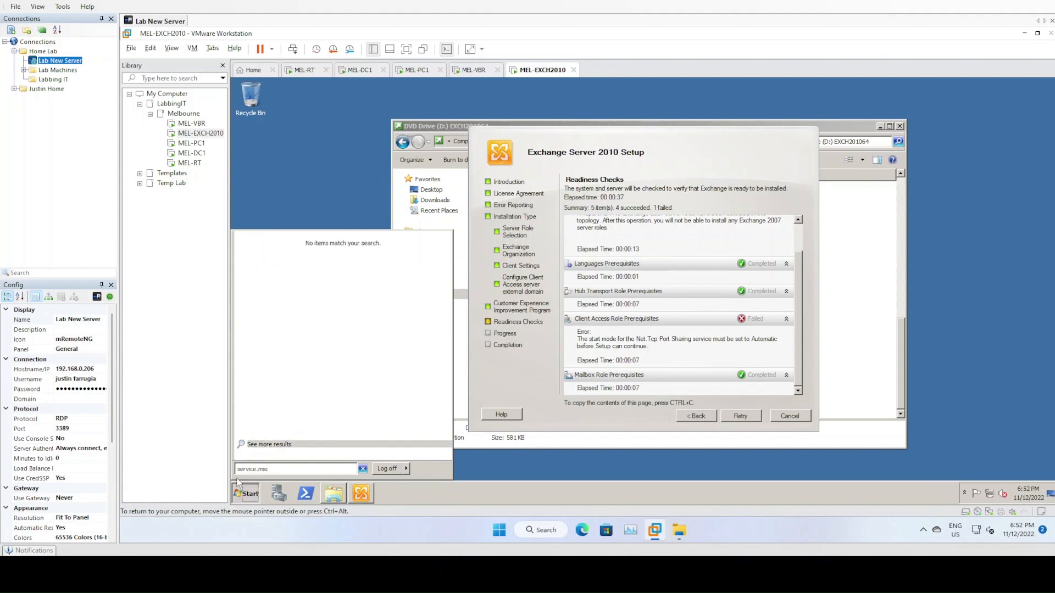
key("BackSpace")
key("BackSpace")
key("BackSpace")
key("BackSpace")
- Launch services.msc and select the Net.Tcp Port Sharing Service
type("s.msc")
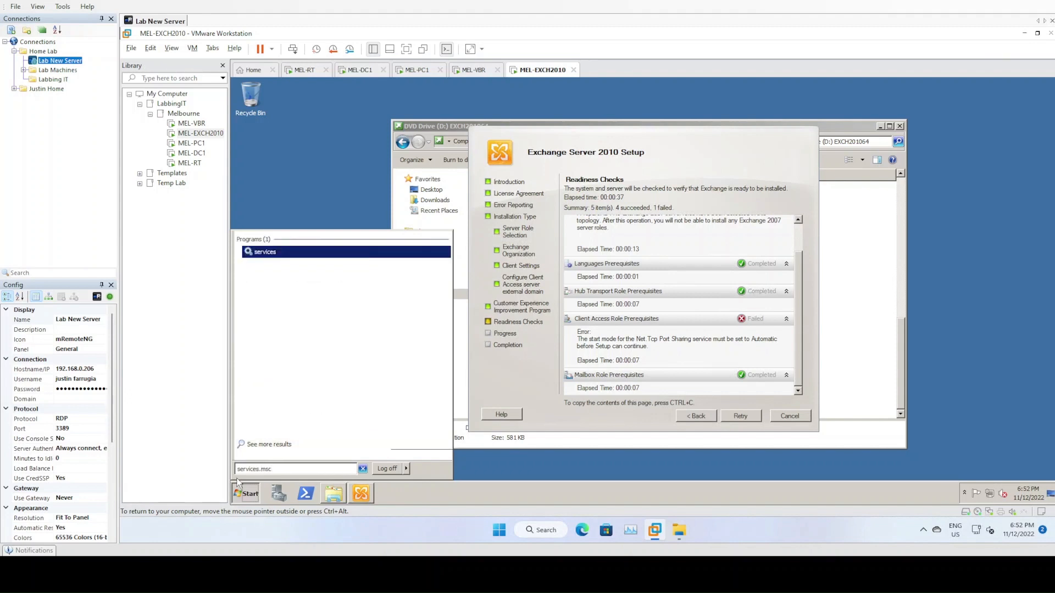
key("Return")
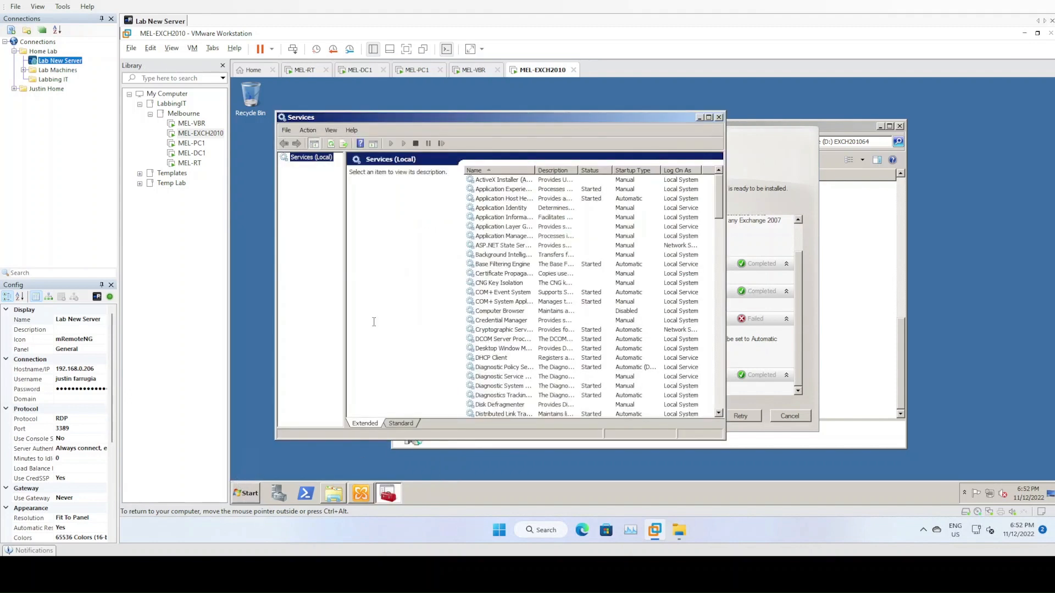
left_click(516, 267)
key("n")
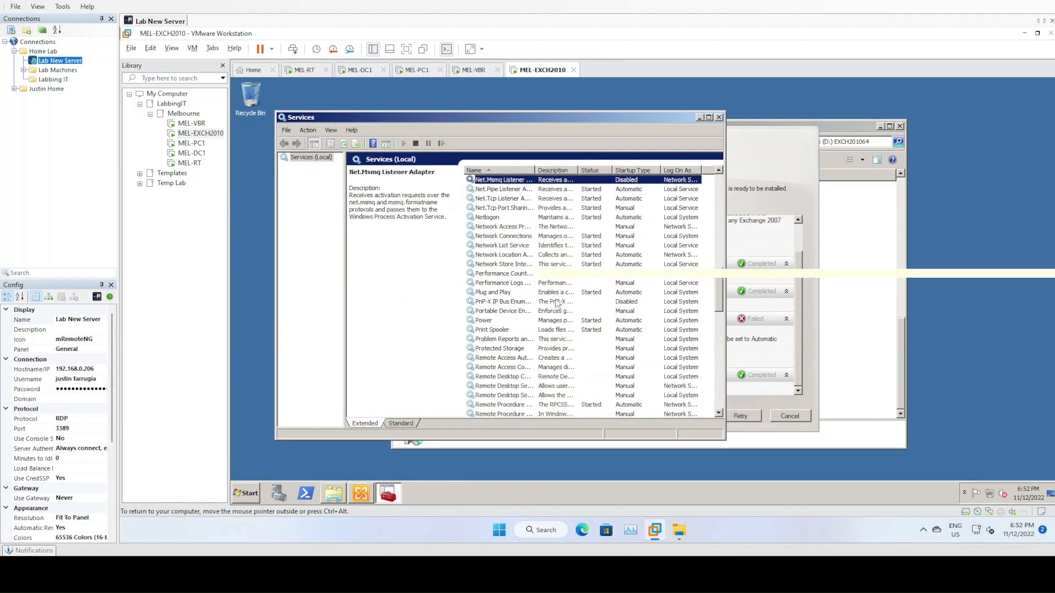
left_click(513, 209)
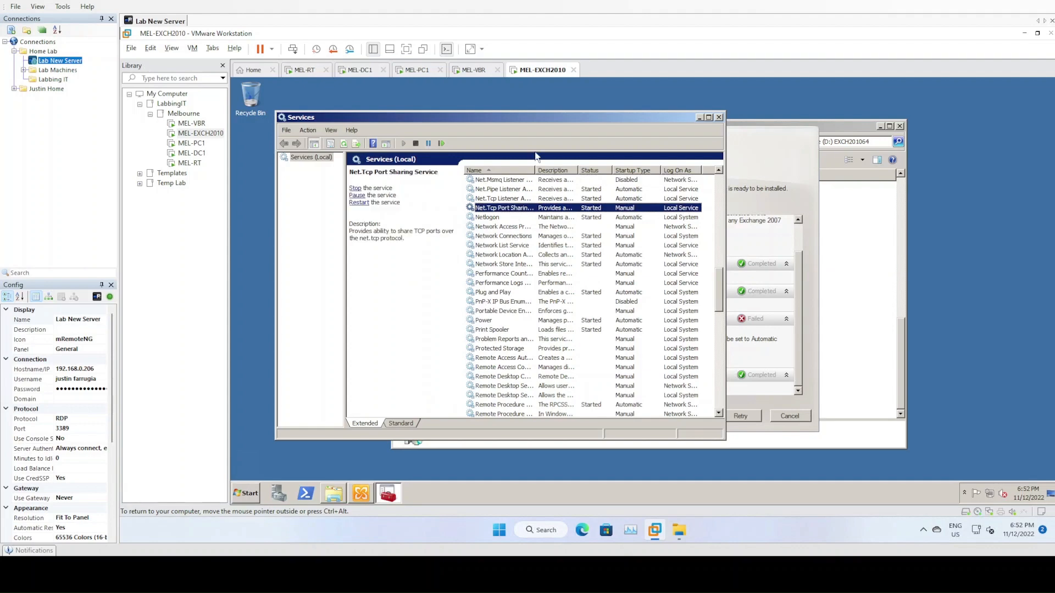
left_click_drag(542, 119, 406, 123)
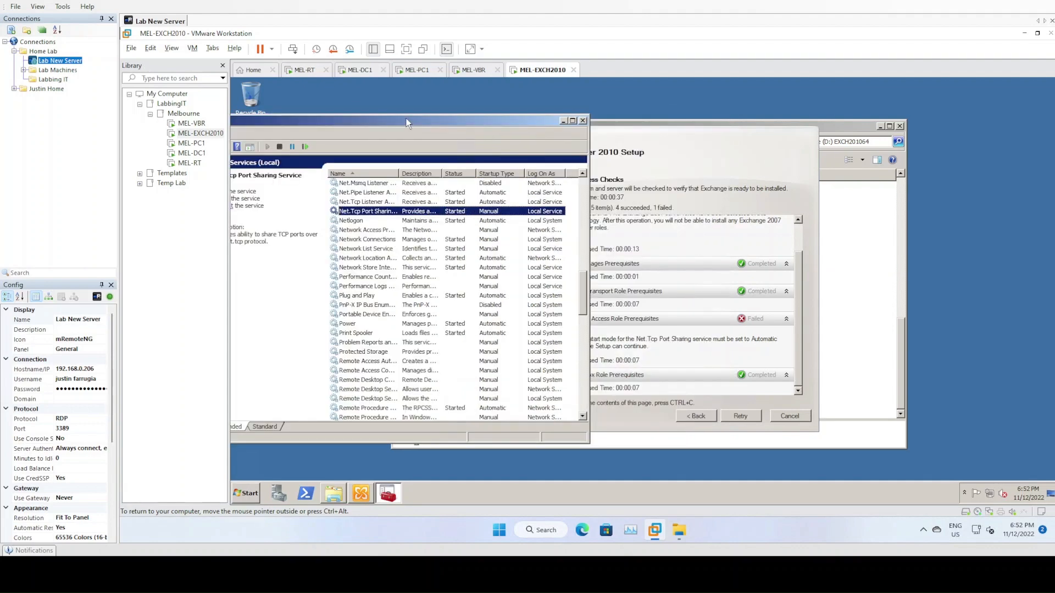
- Set the Net.Tcp Port Sharing Service startup type to Automatic, apply it, and retry the readiness checks
right_click(476, 214)
left_click(495, 299)
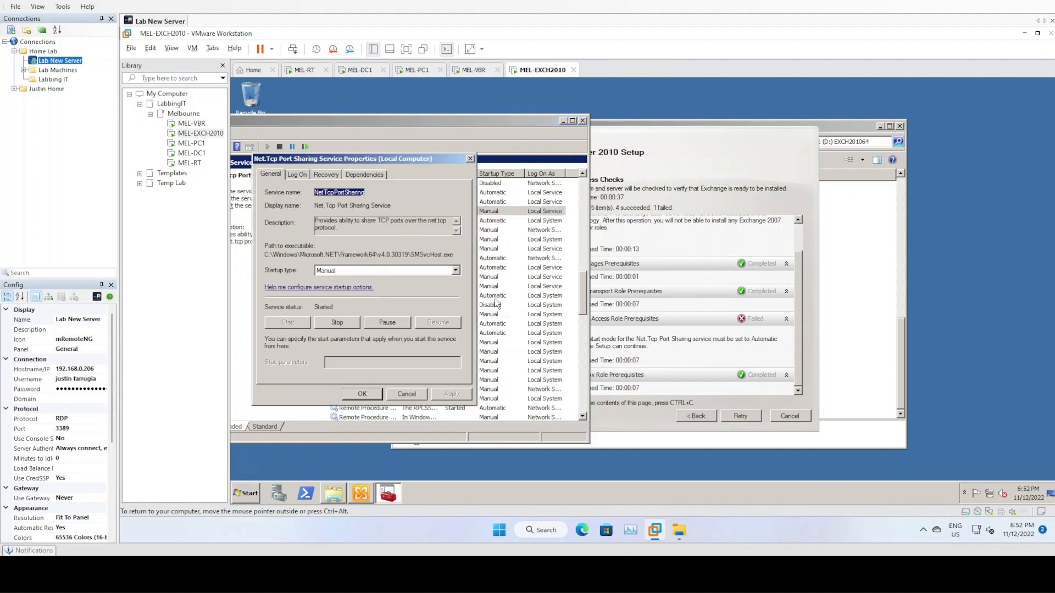
left_click(353, 269)
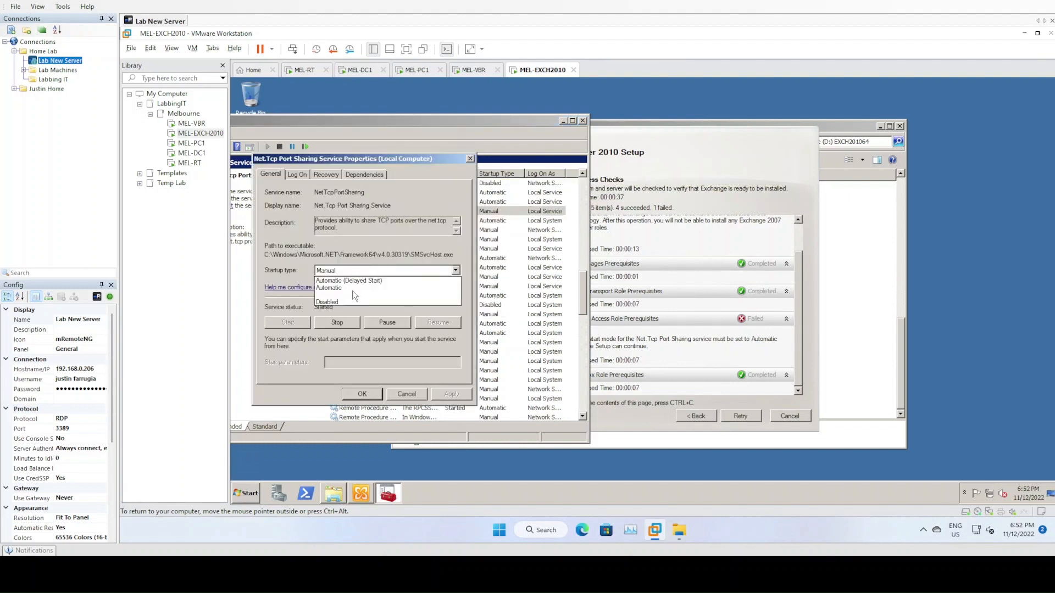
left_click(352, 288)
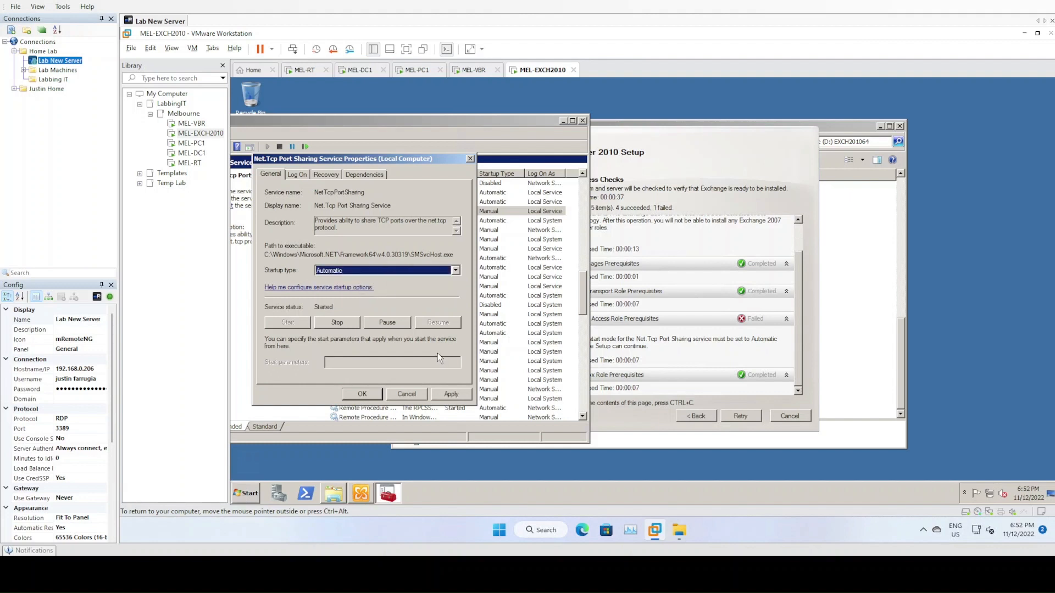
left_click(451, 394)
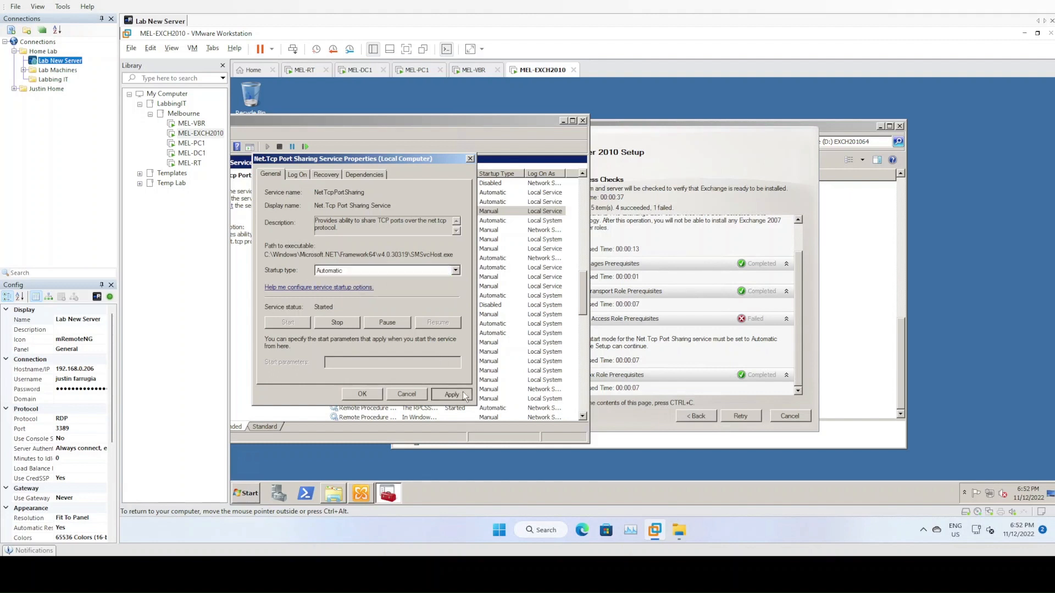
left_click(363, 395)
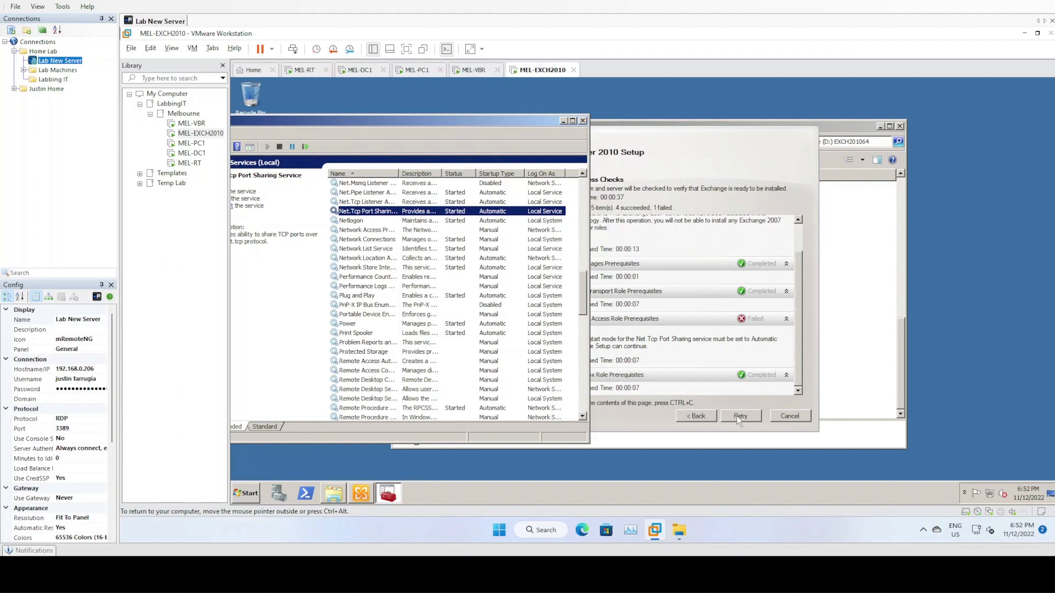
left_click(738, 418)
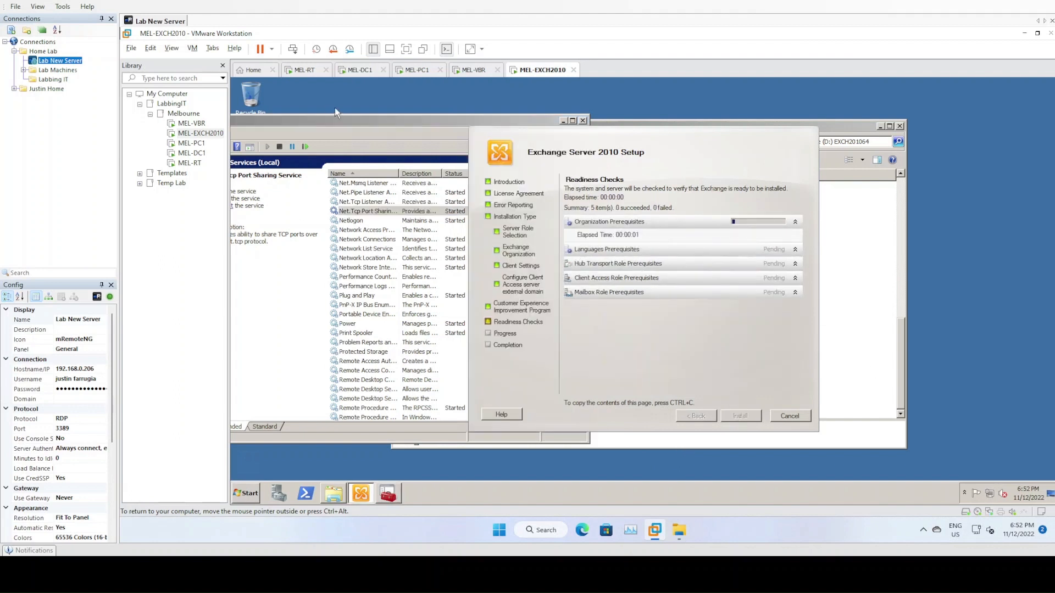
- Move the Services console aside and install Exchange Server 2010 once all five checks pass
left_click(565, 124)
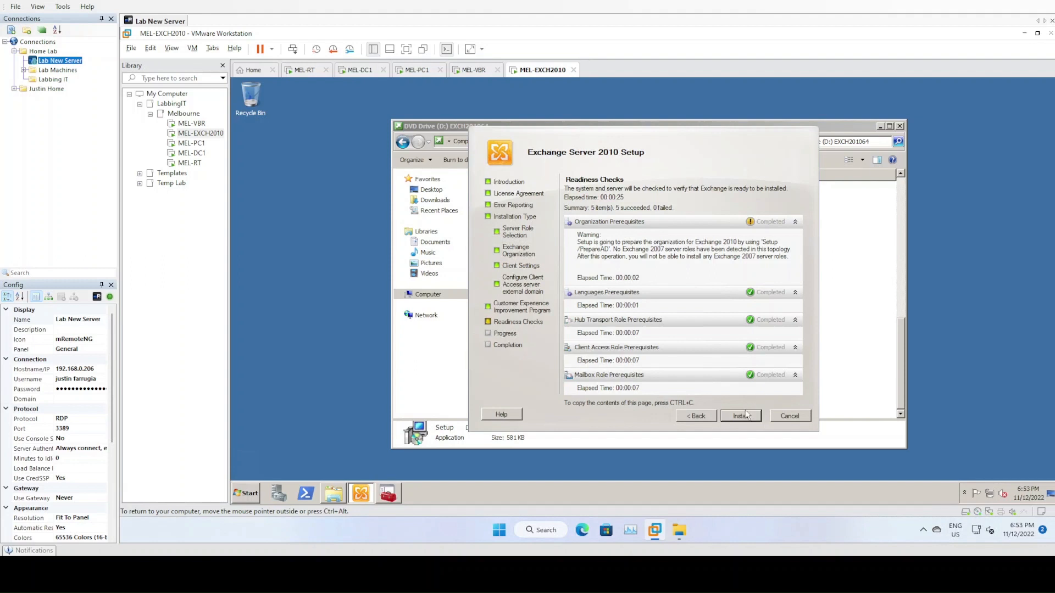
left_click(744, 419)
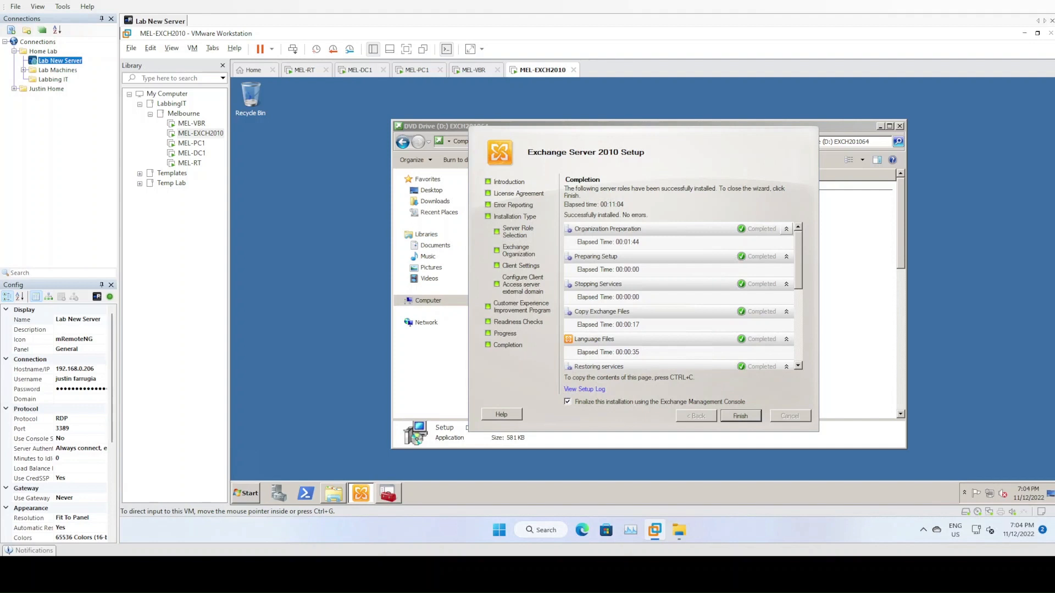
- Finish setup, then close the Management Console, setup launcher (confirming exit) and DVD window
left_click_drag(799, 279, 804, 349)
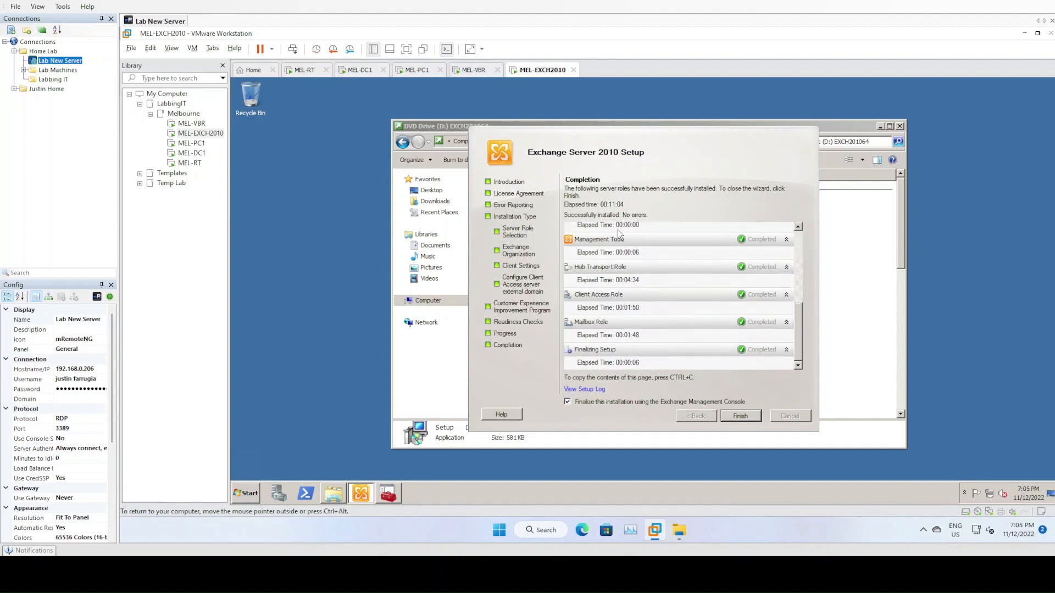
left_click(739, 416)
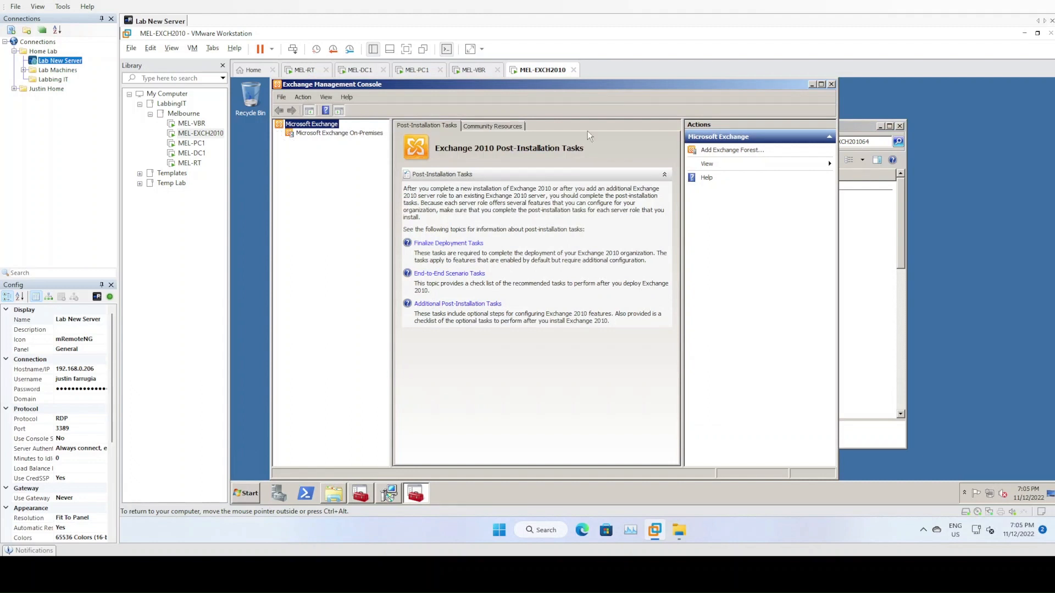
left_click(829, 84)
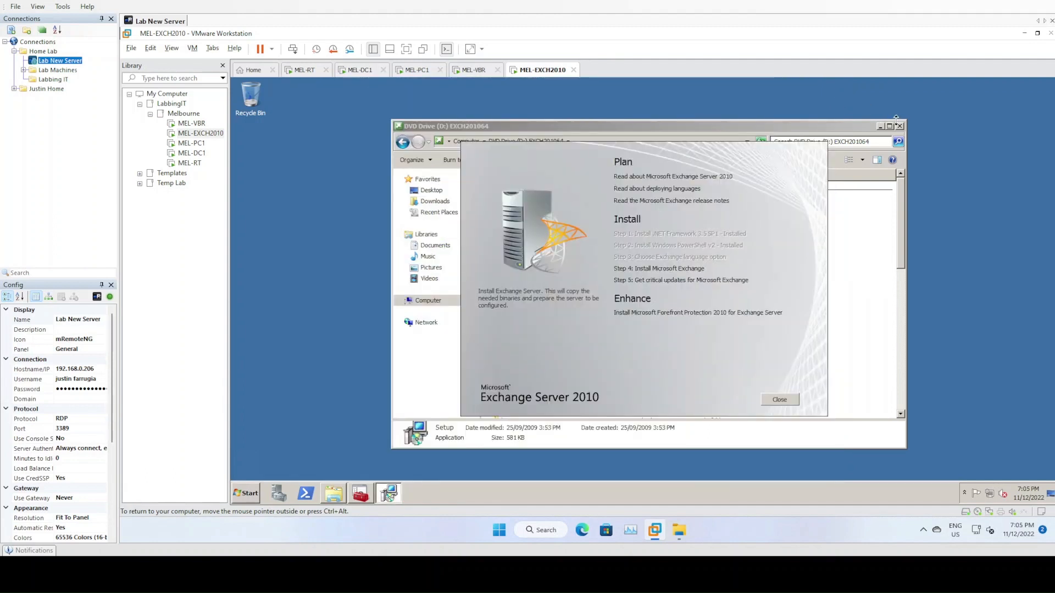
left_click(779, 400)
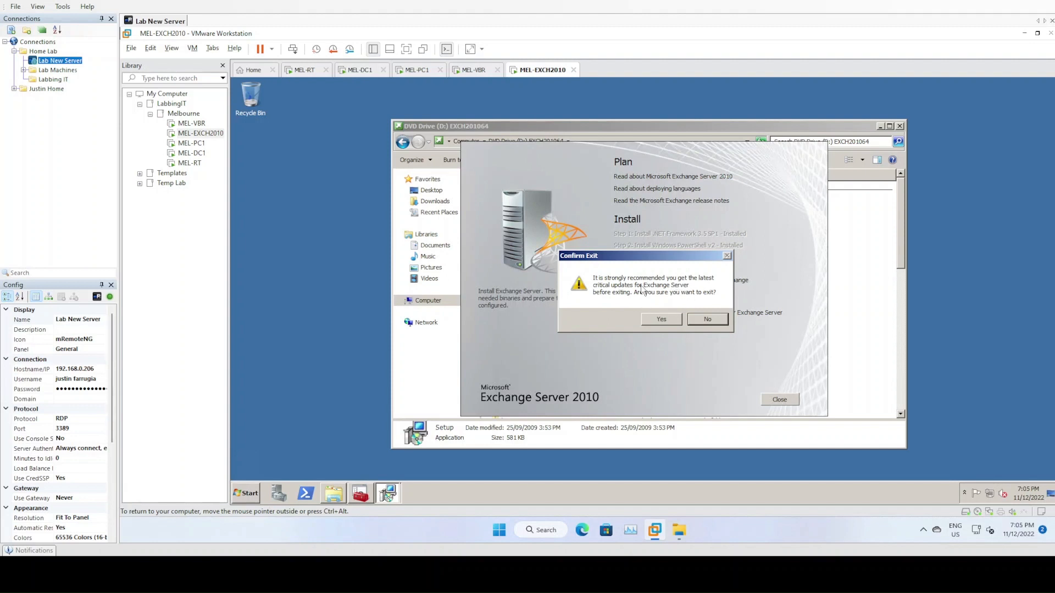
left_click(665, 320)
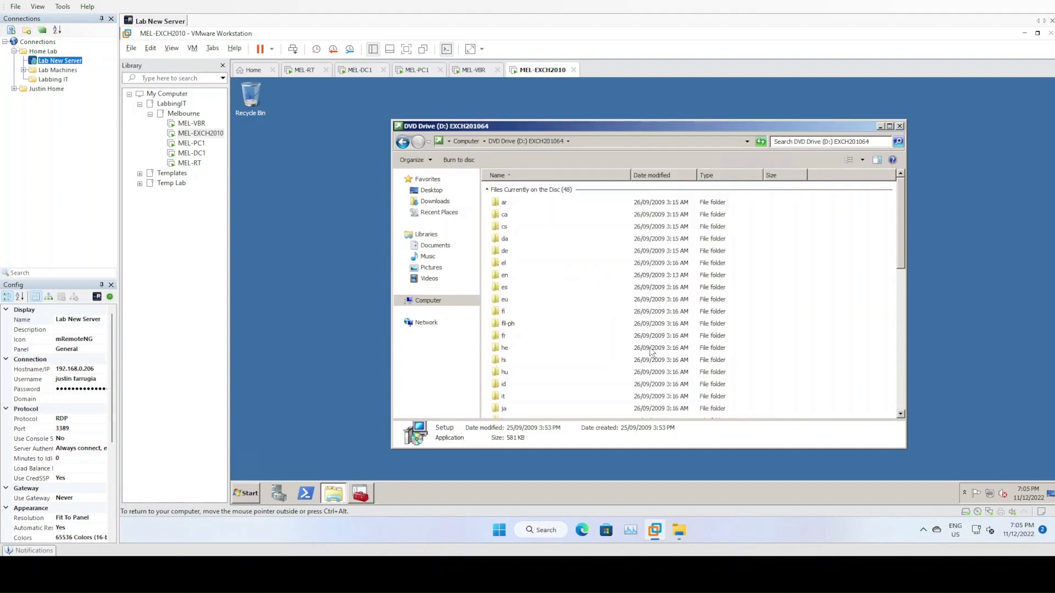
left_click(899, 126)
- Restart the Exchange server, selecting a shutdown reason
left_click(259, 491)
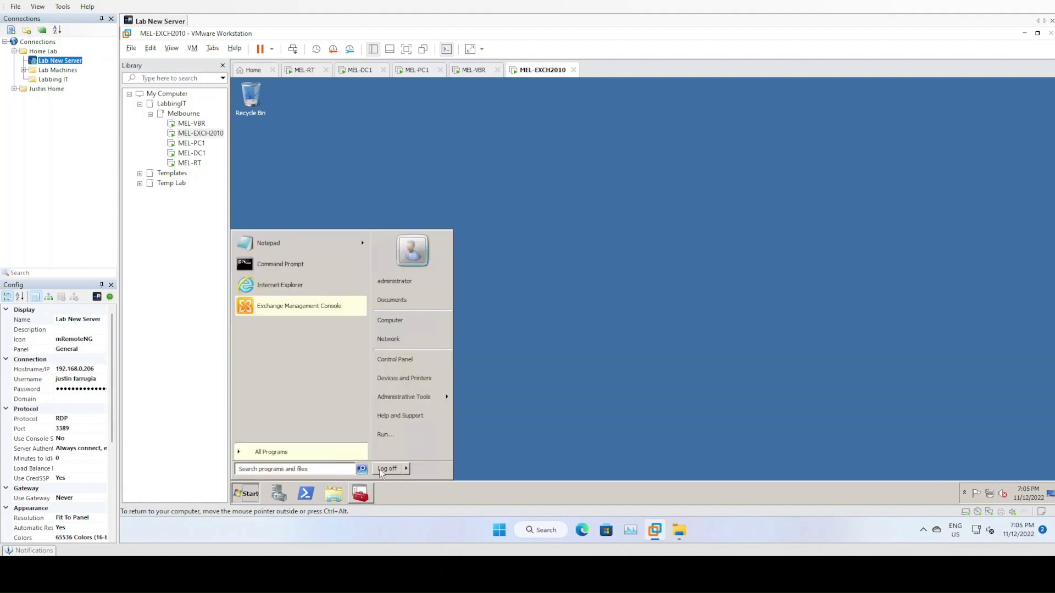
mouse_move(406, 469)
left_click(434, 456)
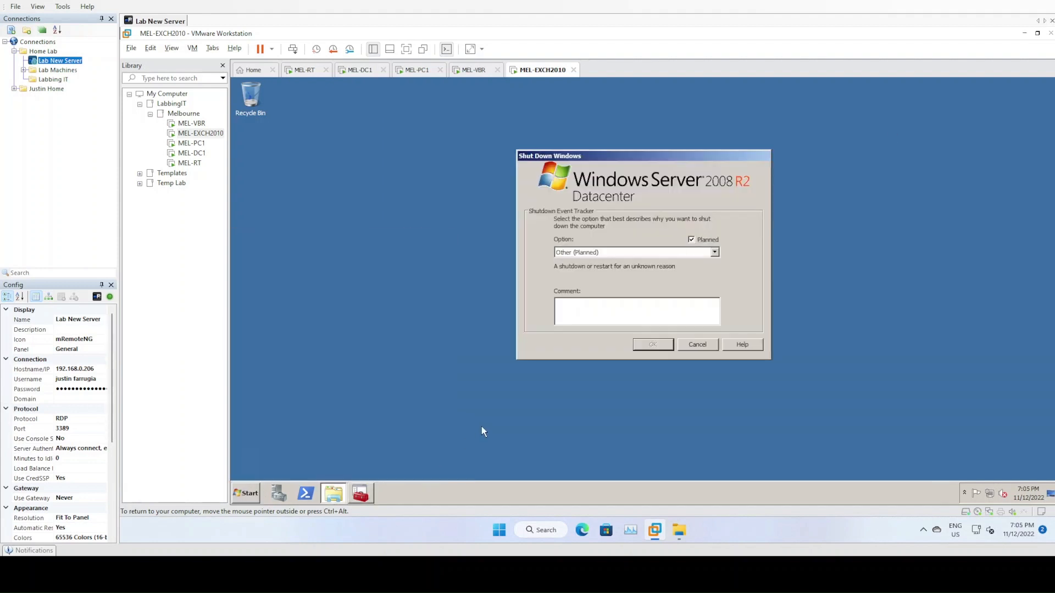
left_click(607, 252)
left_click(605, 302)
left_click(640, 344)
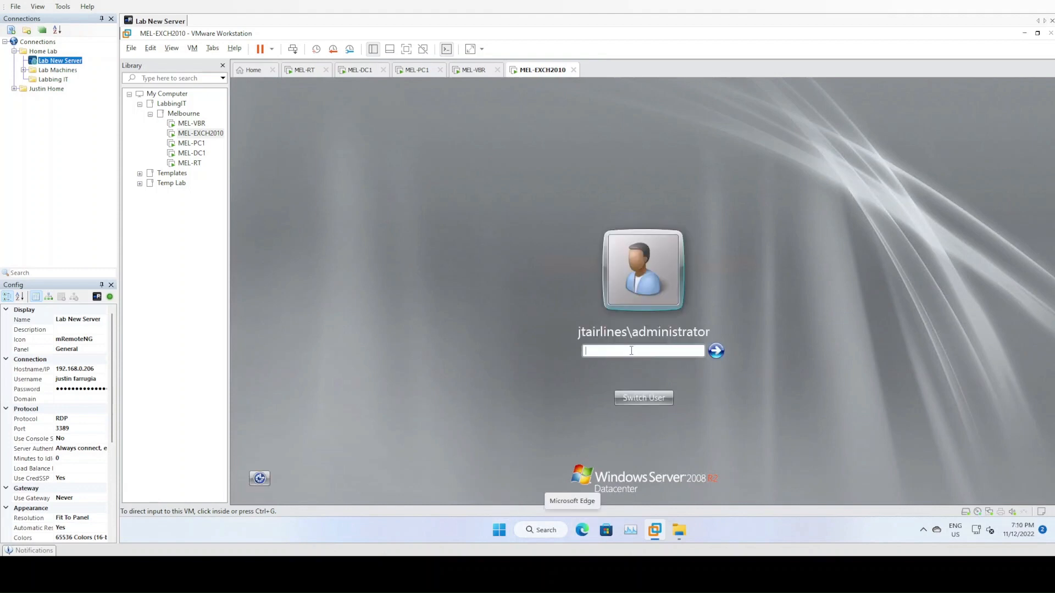
- Sign back in with the administrator password
left_click(630, 351)
type("••••••••••••")
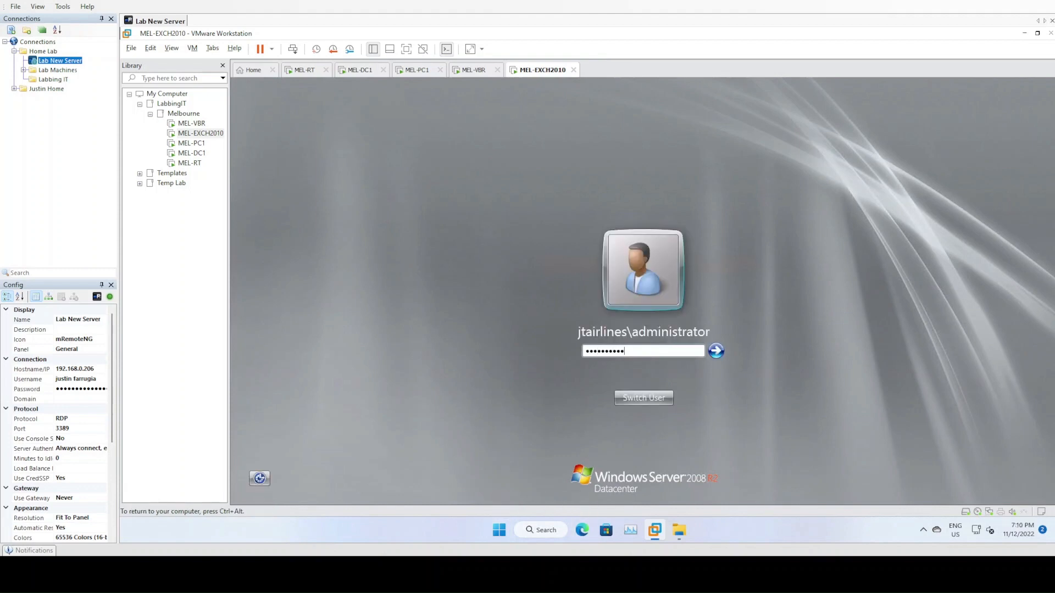
key("Return")
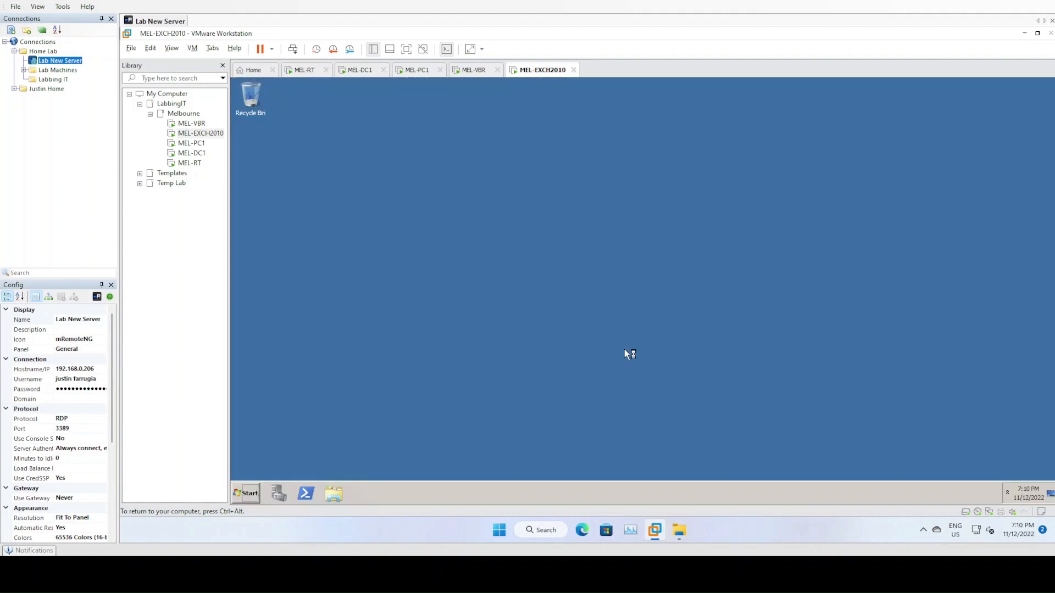
- Pin the Exchange Management Console and Exchange Management Shell to the taskbar
left_click(245, 493)
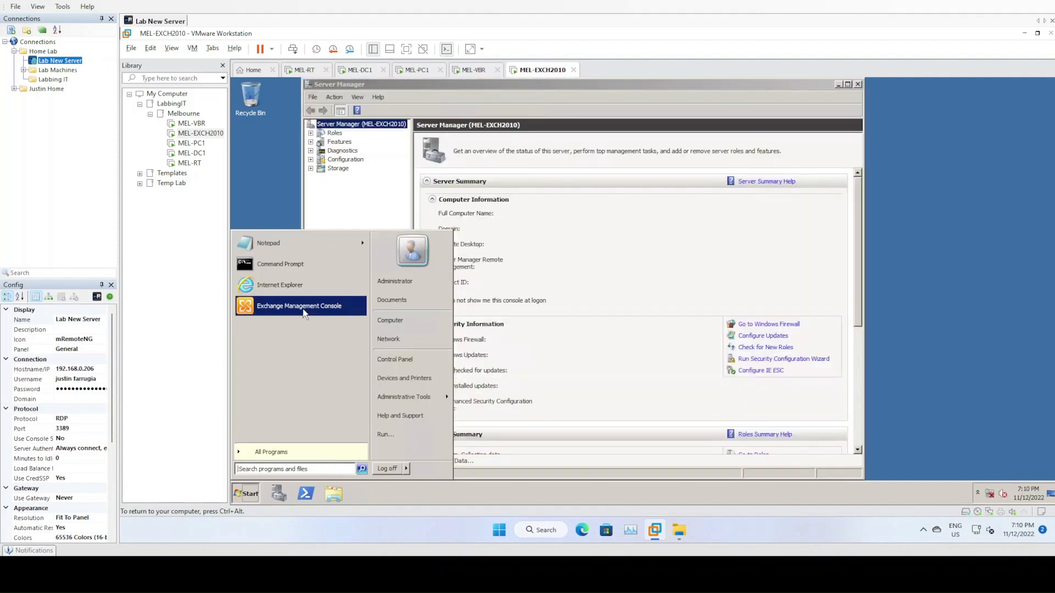
right_click(303, 311)
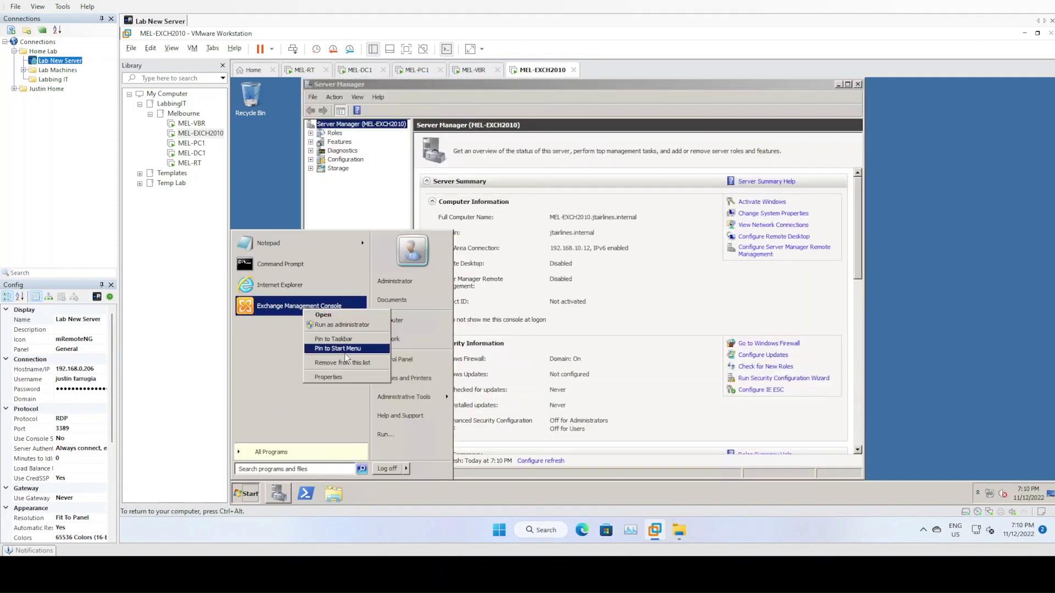
left_click(336, 341)
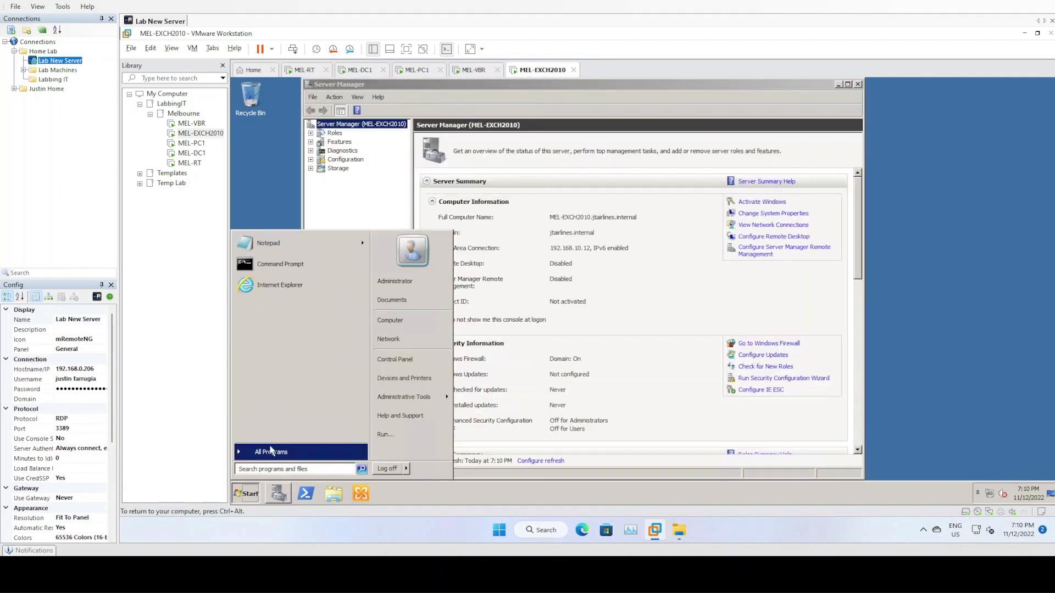
mouse_move(270, 451)
left_click(287, 286)
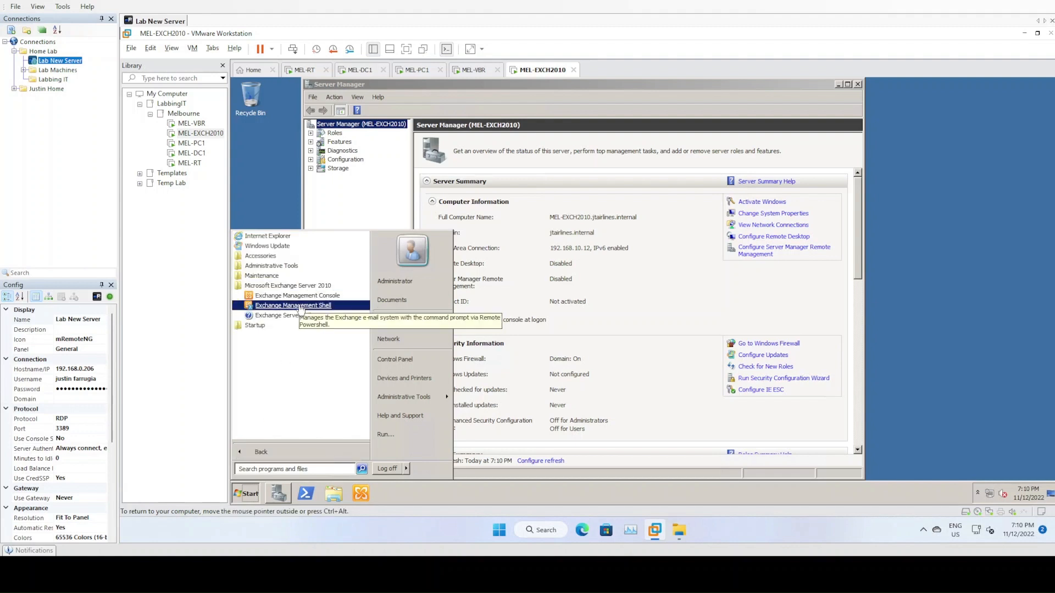
right_click(301, 309)
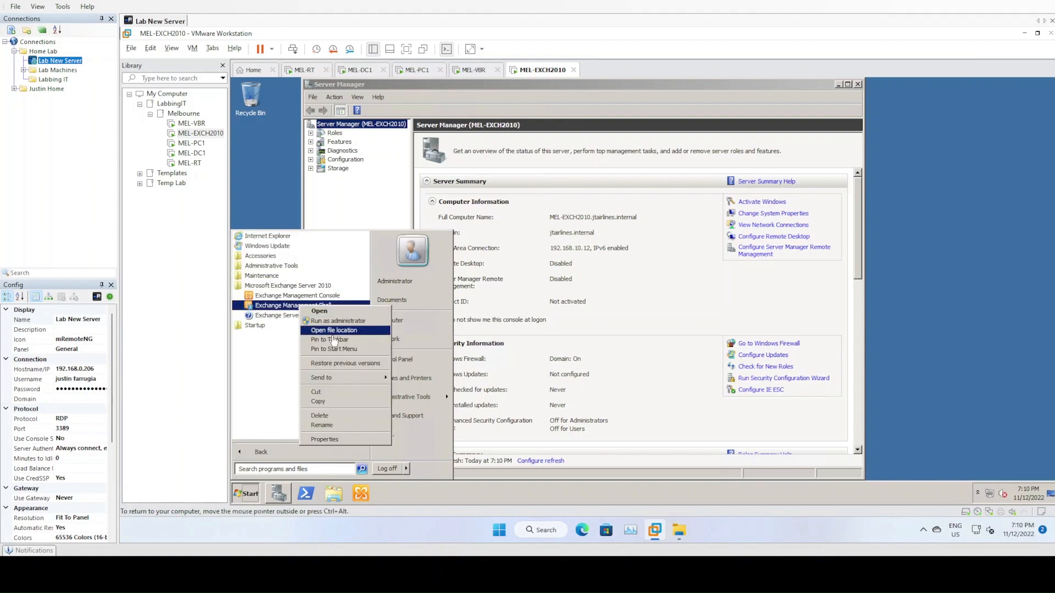
left_click(318, 339)
- Close Server Manager and launch the Exchange Management Console from its taskbar pin
left_click(506, 492)
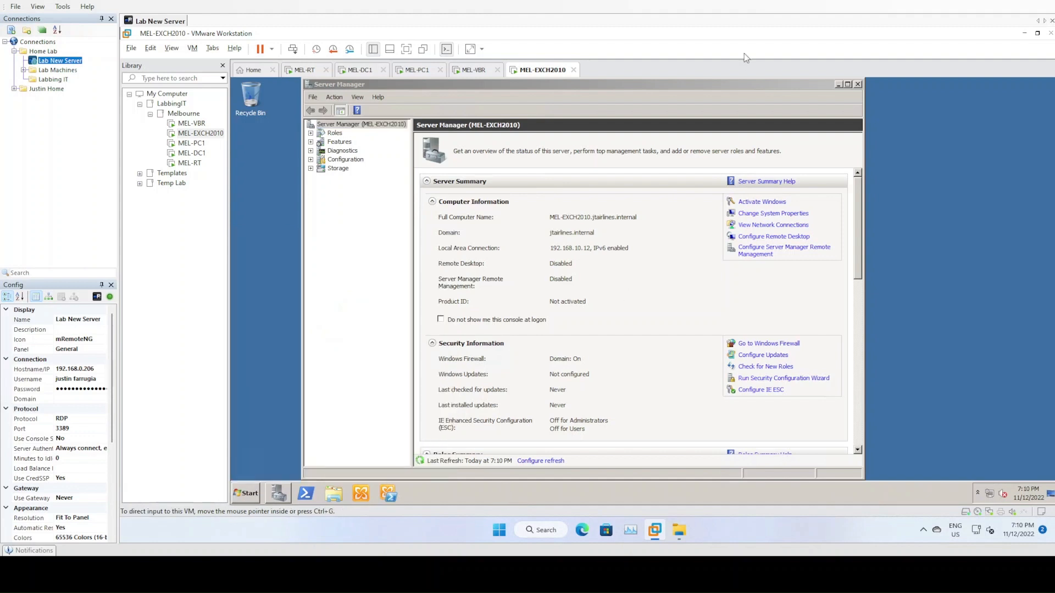
left_click(857, 85)
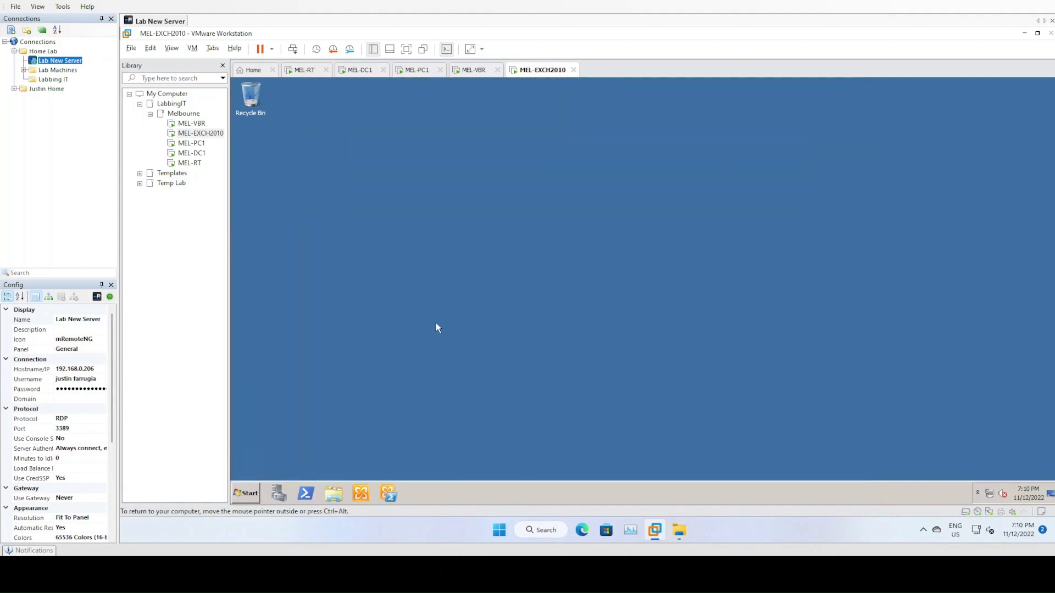
right_click(361, 491)
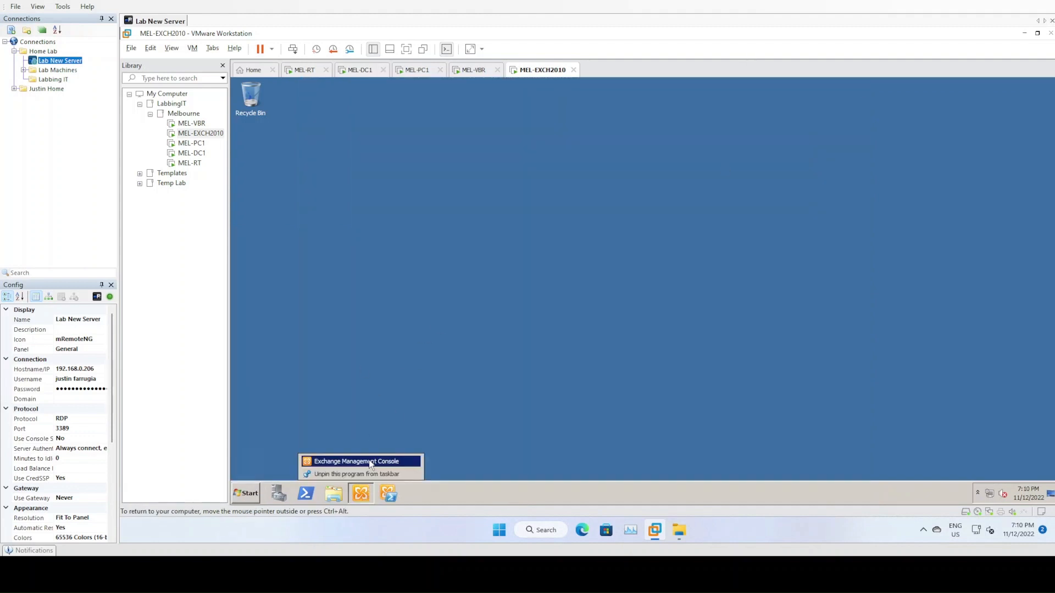
left_click(371, 463)
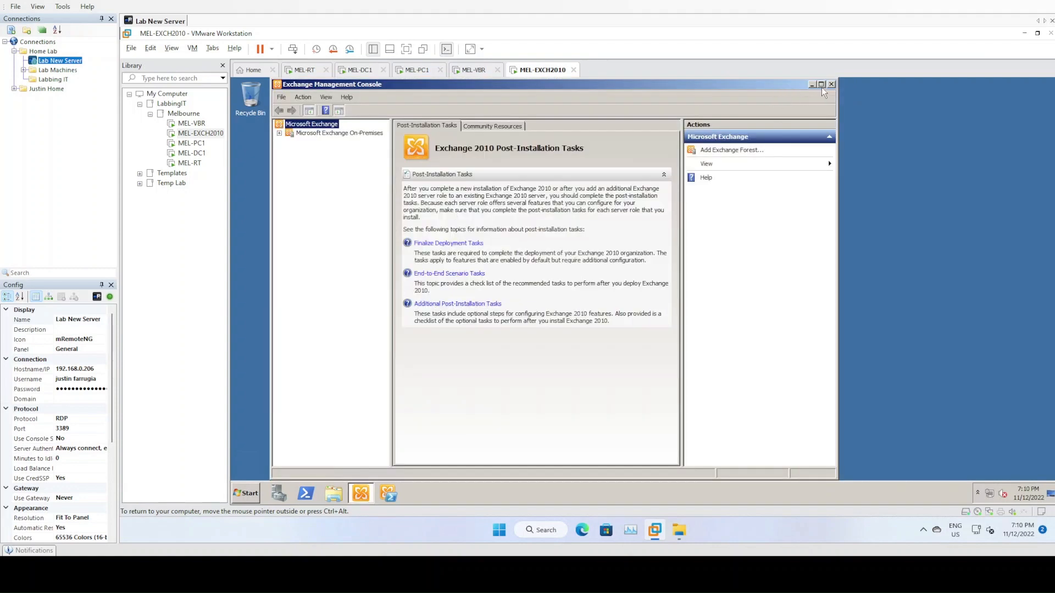
- Maximise the console, dismiss the MEL-EXCH2010 unlicensed warning, and view the On-Premises Organizational Health
left_click(821, 85)
left_click(237, 132)
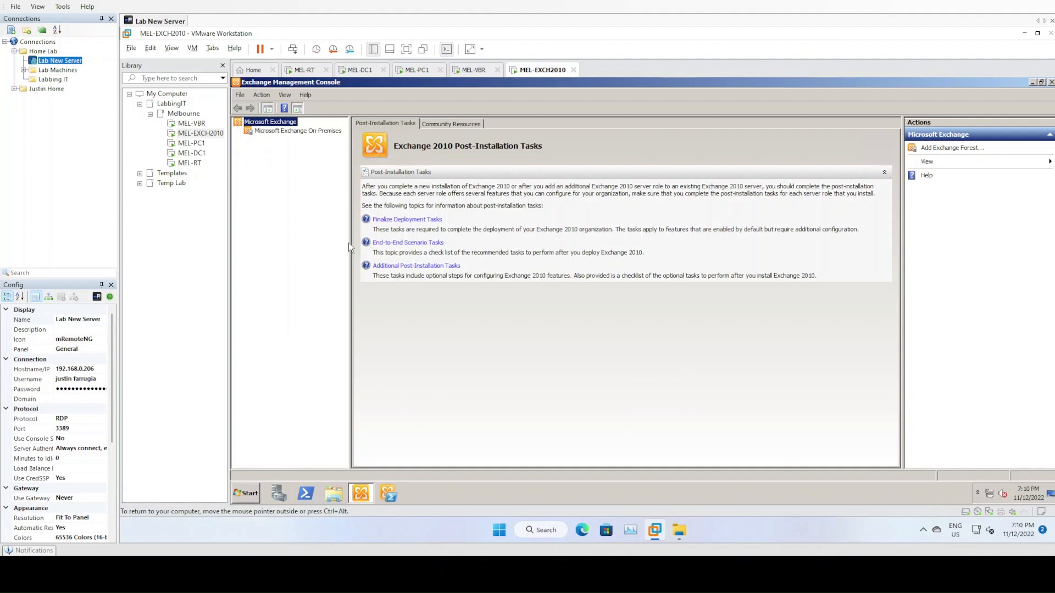
left_click_drag(349, 243, 407, 243)
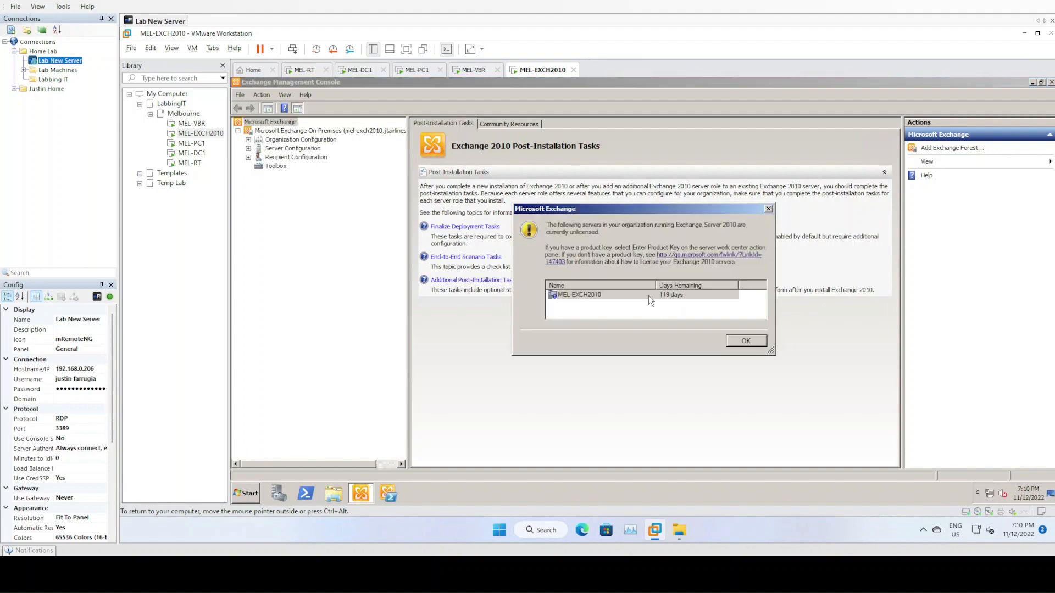
left_click(650, 293)
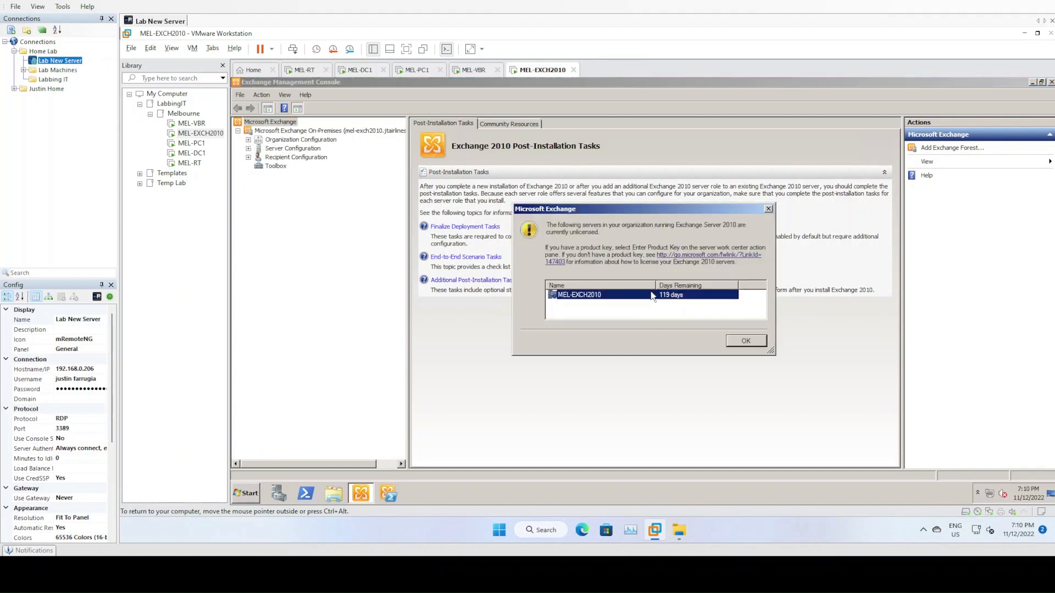
left_click(743, 341)
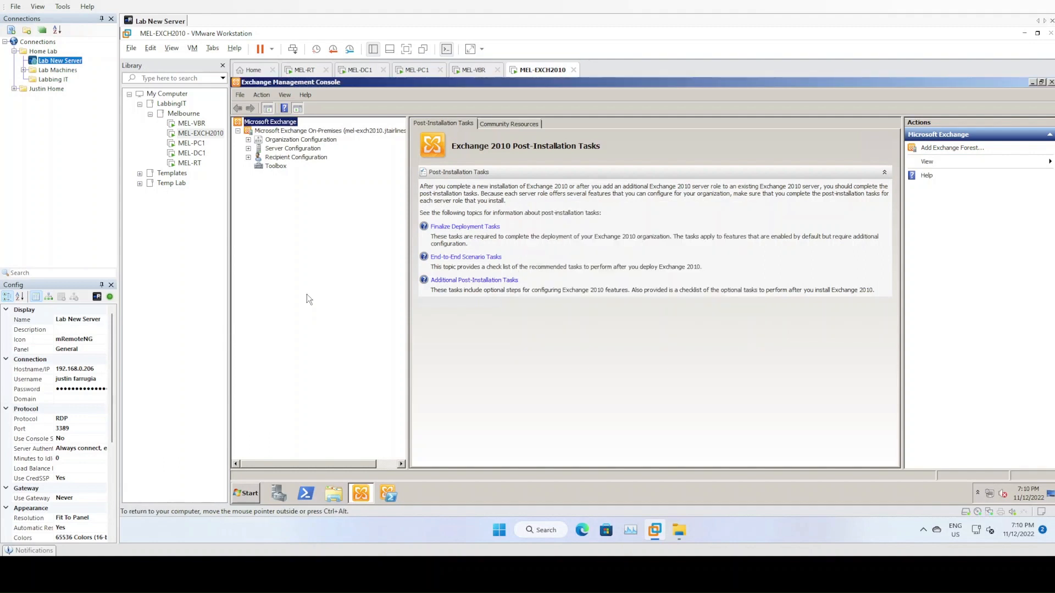
left_click(268, 132)
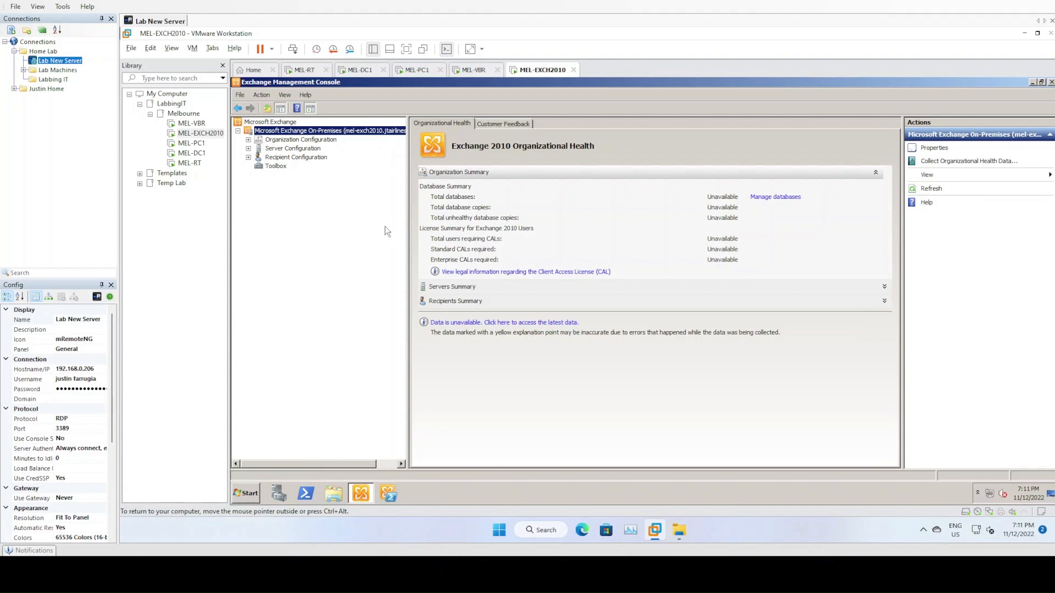
left_click_drag(407, 220, 411, 220)
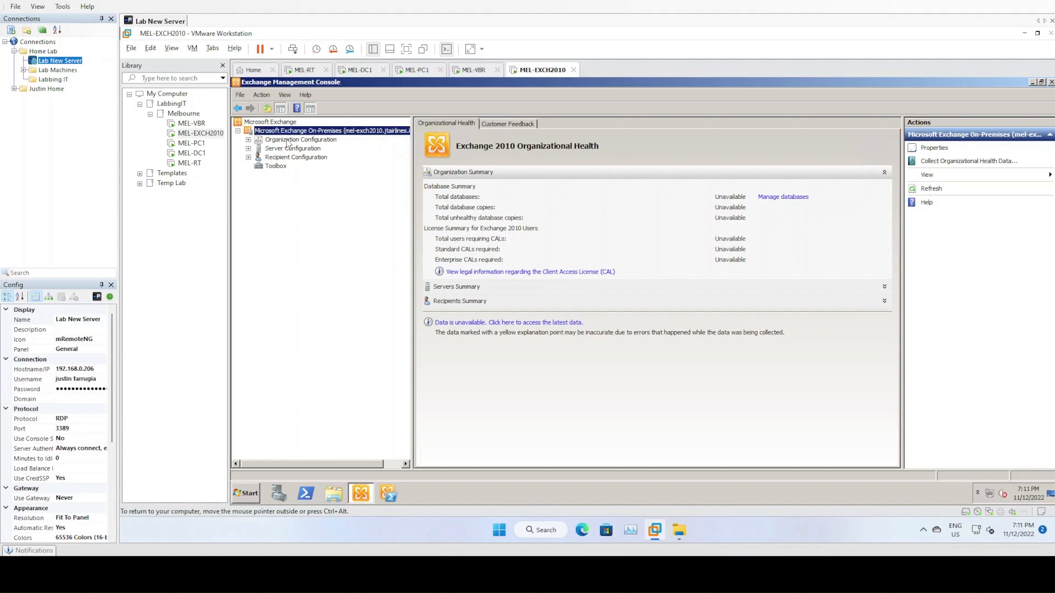
- Expand Organization Configuration and bring up its Mailbox settings
left_click(249, 140)
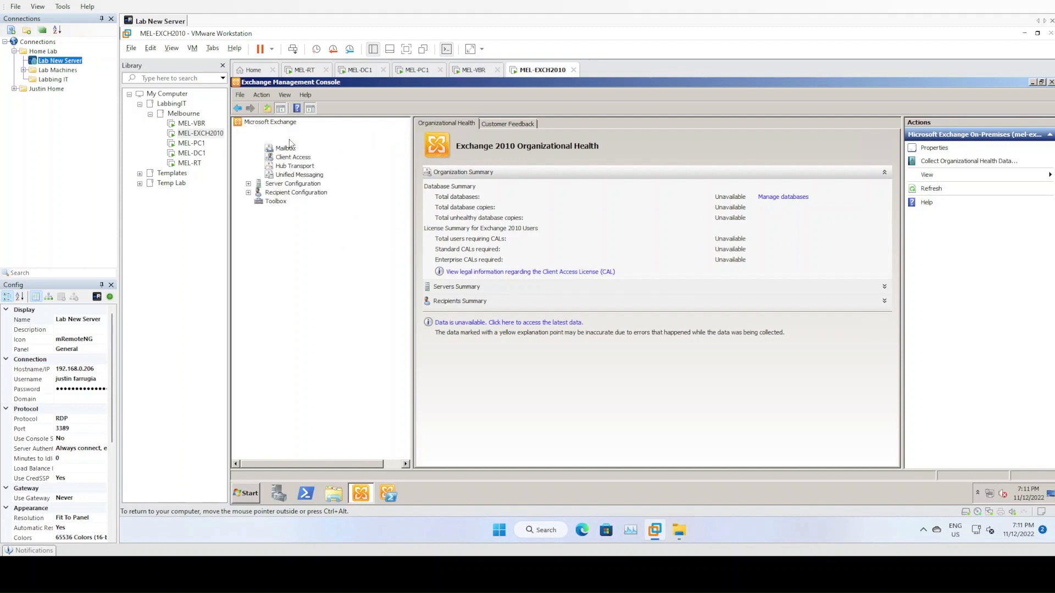
left_click(289, 139)
left_click(476, 134)
left_click(457, 137)
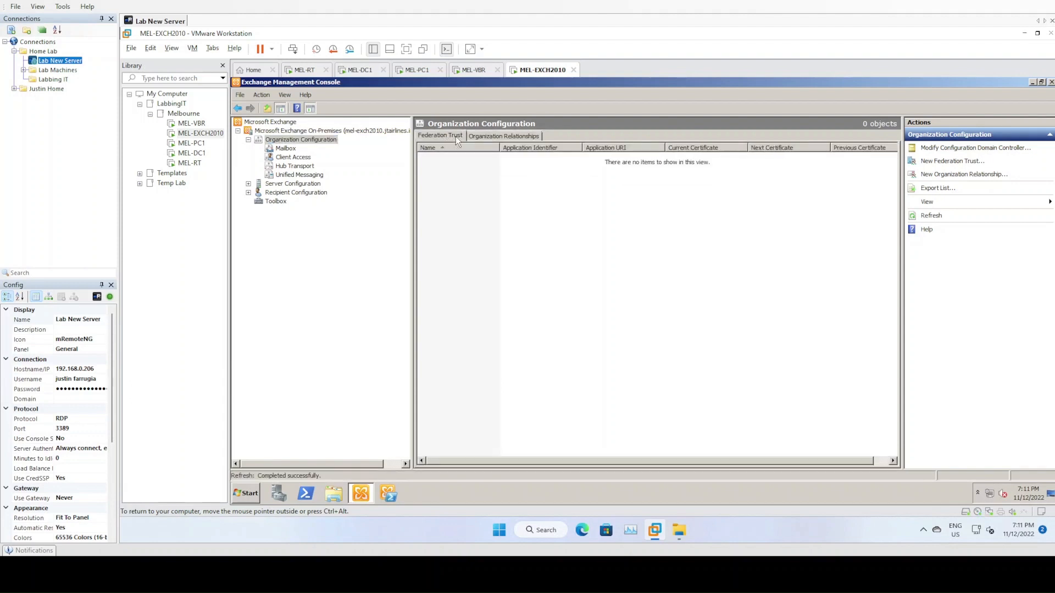
left_click(486, 137)
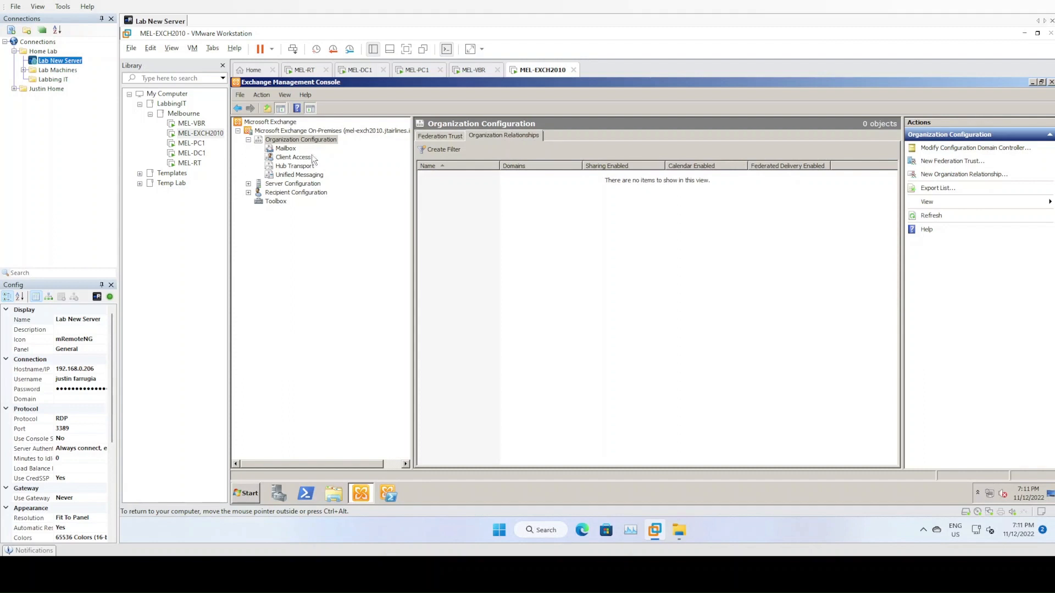
left_click(287, 150)
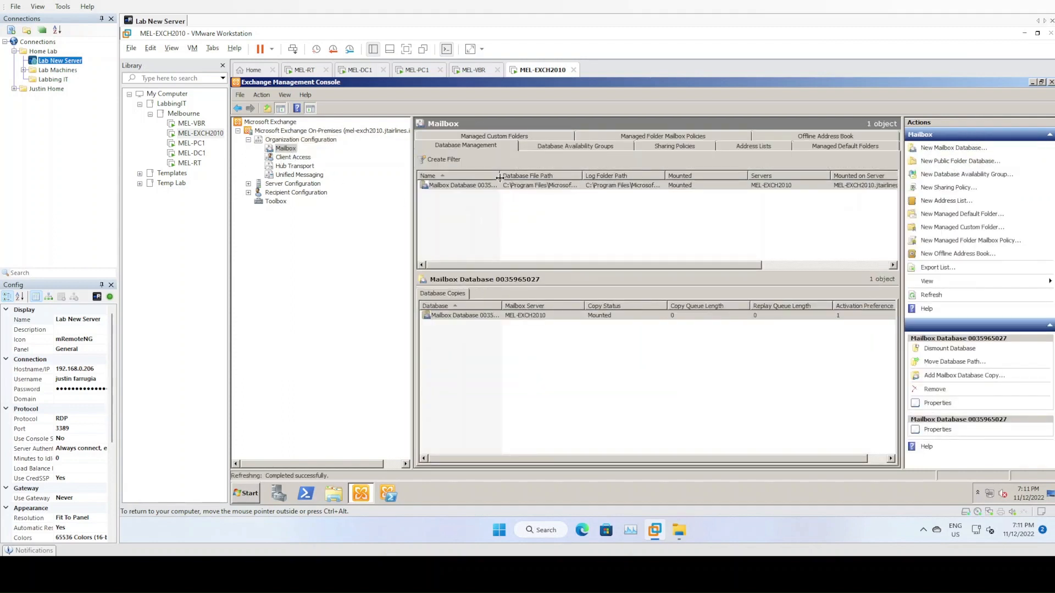
- Rename the mailbox database to MBX_DB1 in its Properties and save the change
left_click_drag(500, 177, 517, 178)
right_click(484, 187)
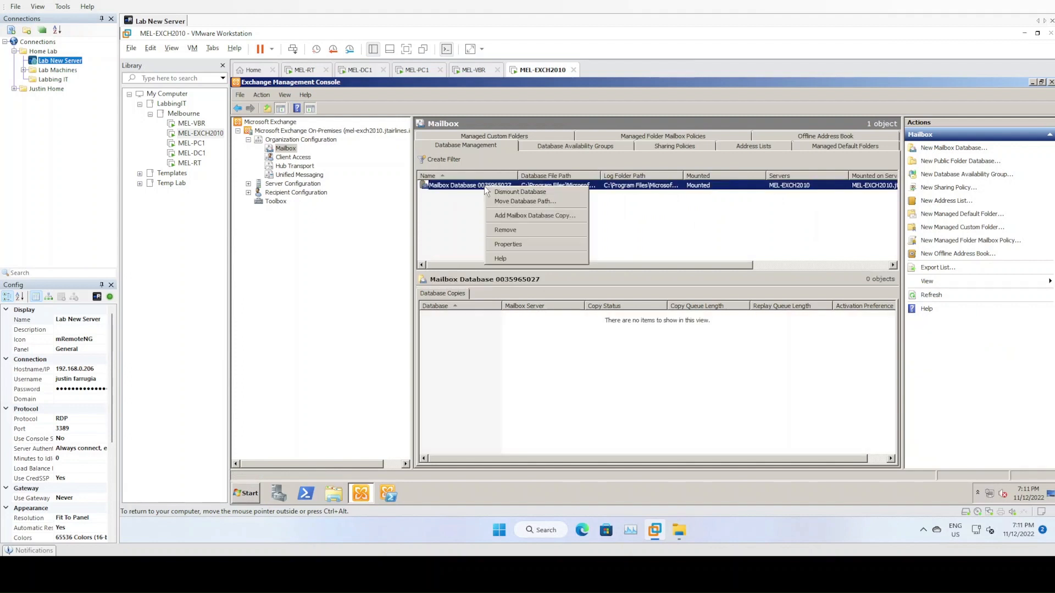
left_click(519, 246)
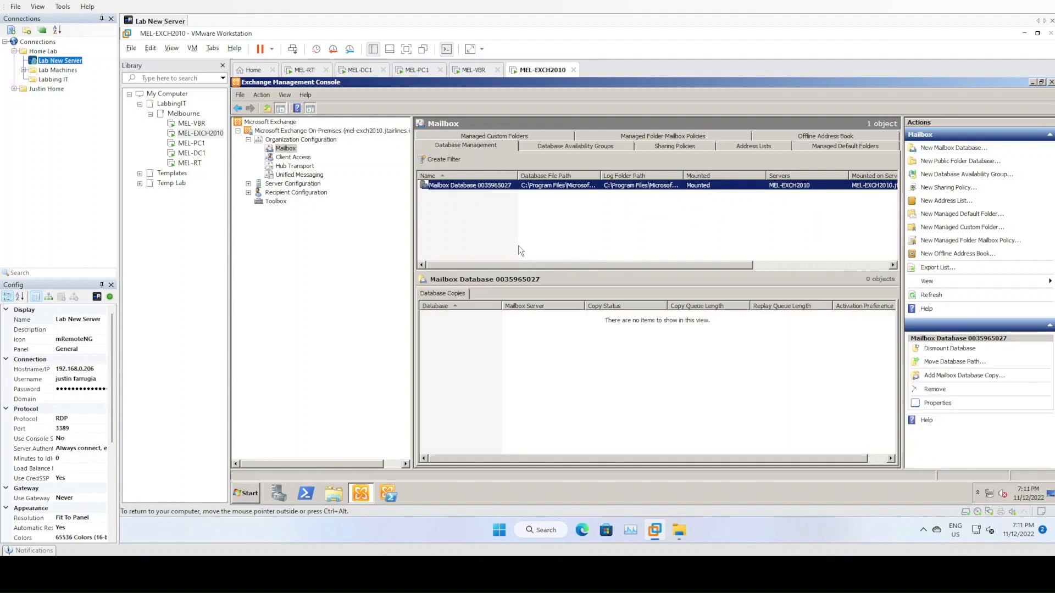
type("Mail")
type("BX_DB")
type("1")
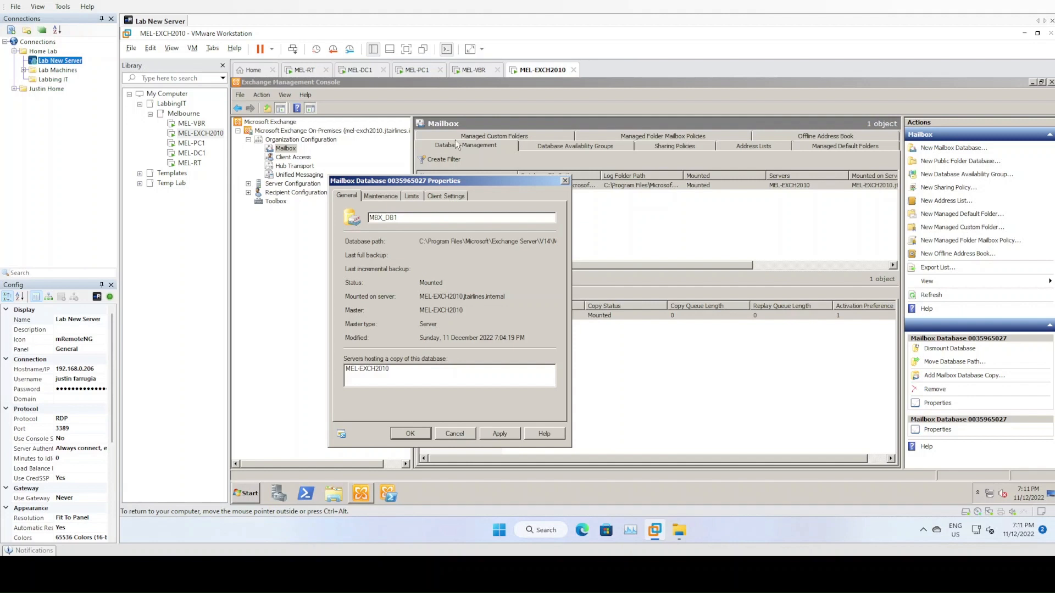
left_click(387, 196)
left_click(411, 196)
left_click(437, 196)
left_click(347, 196)
left_click(411, 433)
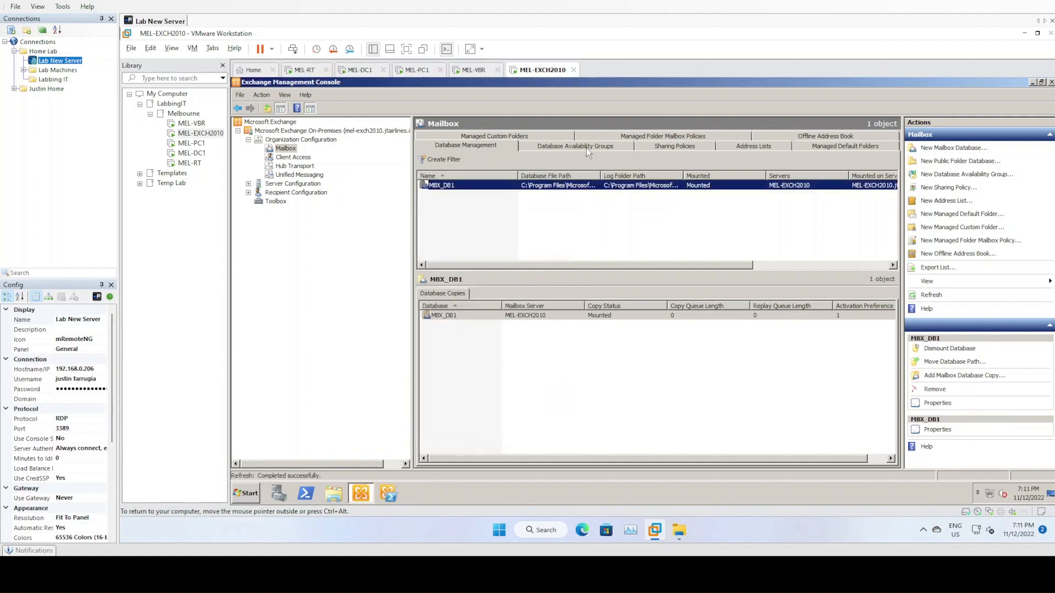
left_click(580, 149)
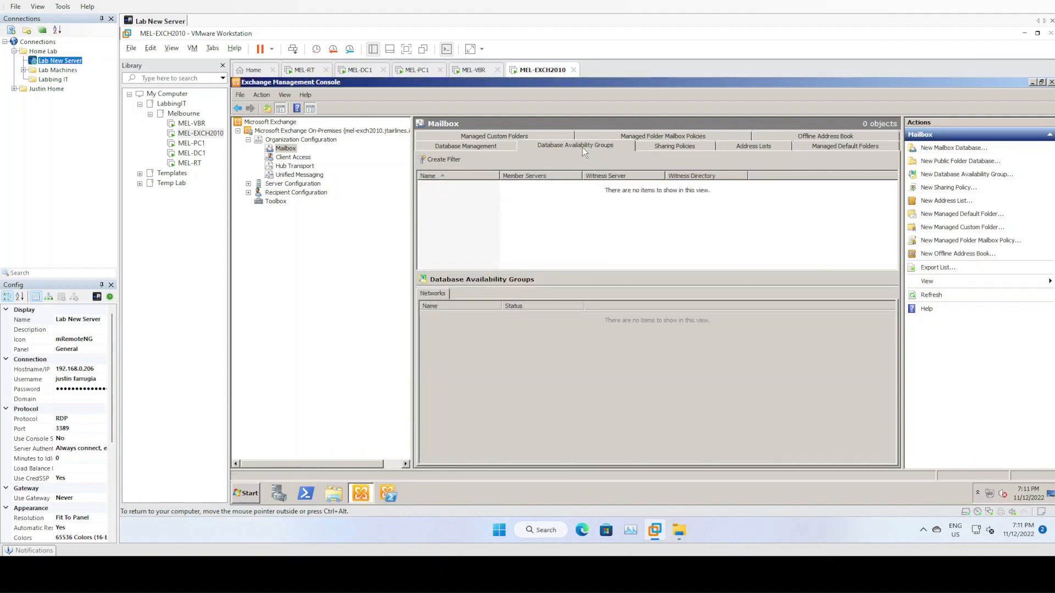
- Browse the Mailbox tabs: sharing policies, address lists, offline address book and managed folders
left_click(665, 148)
left_click(759, 148)
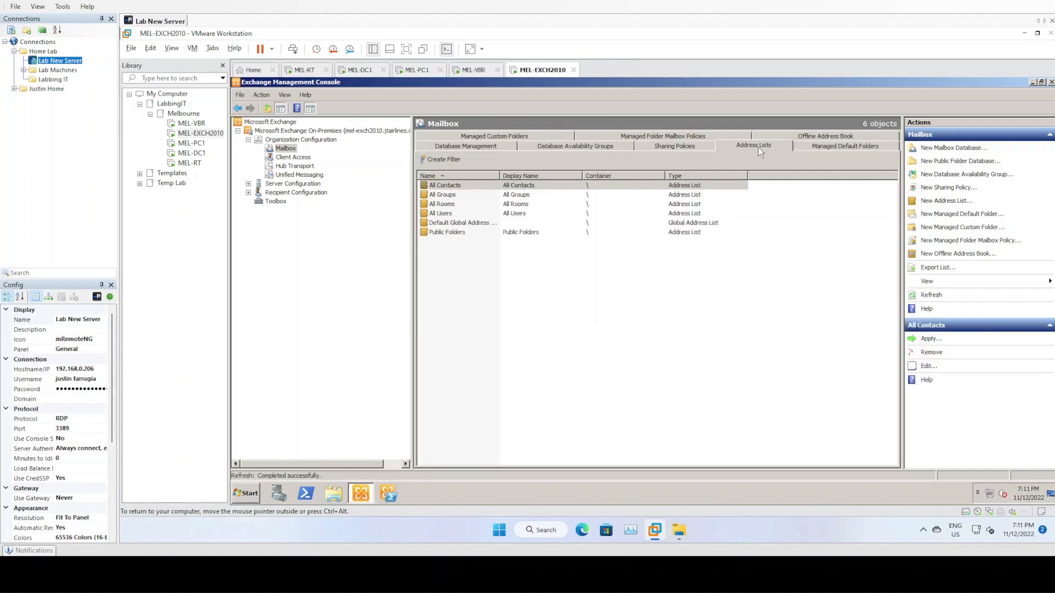
left_click(822, 147)
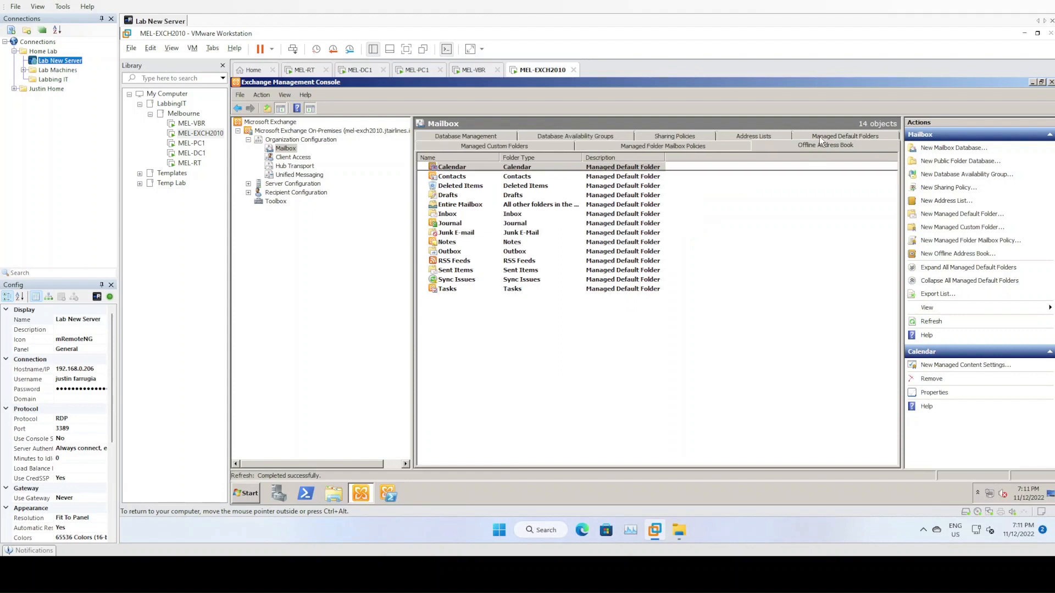
left_click(819, 143)
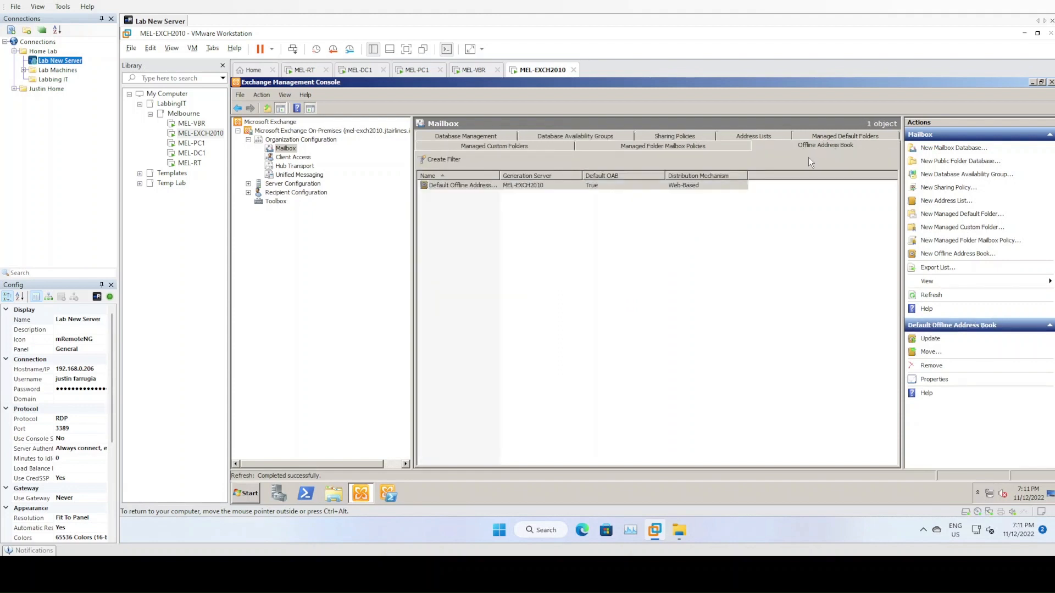
left_click(660, 148)
left_click(534, 149)
left_click(494, 136)
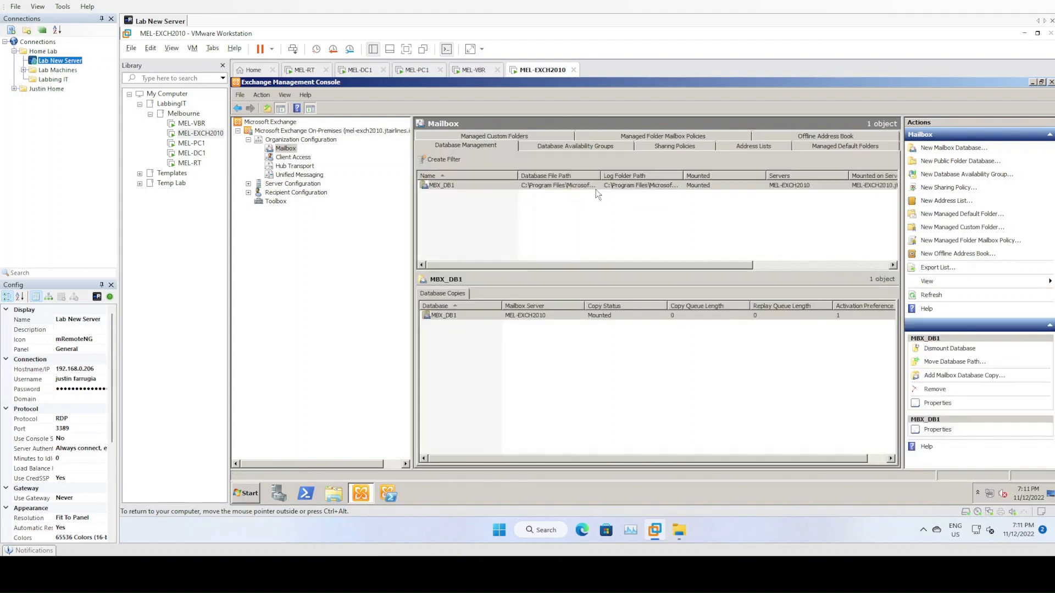
- Review Client Access mailbox policies, then show Hub Transport's accepted domains list
left_click(290, 158)
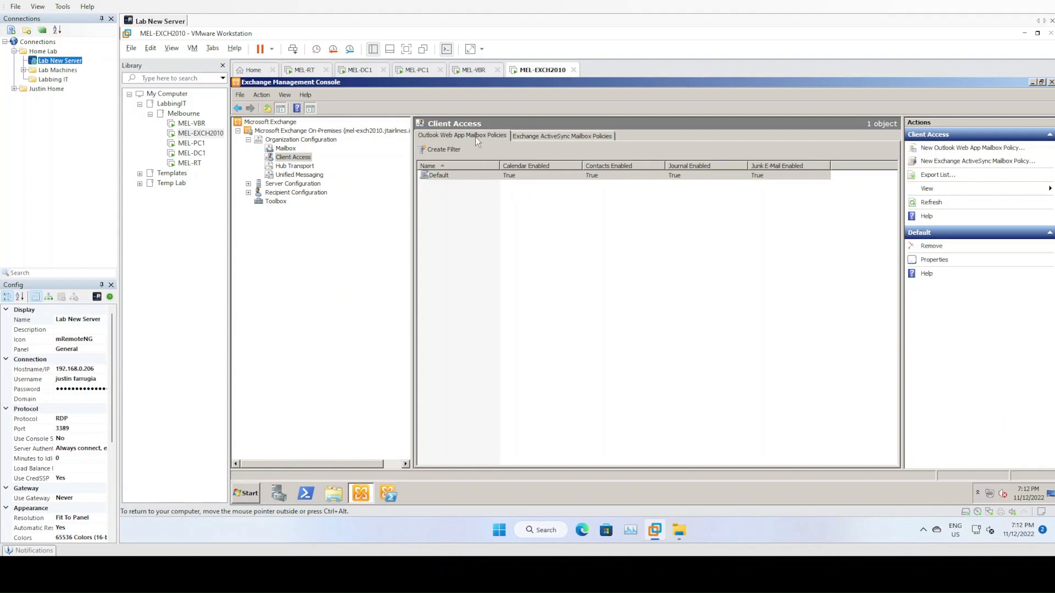
left_click(560, 138)
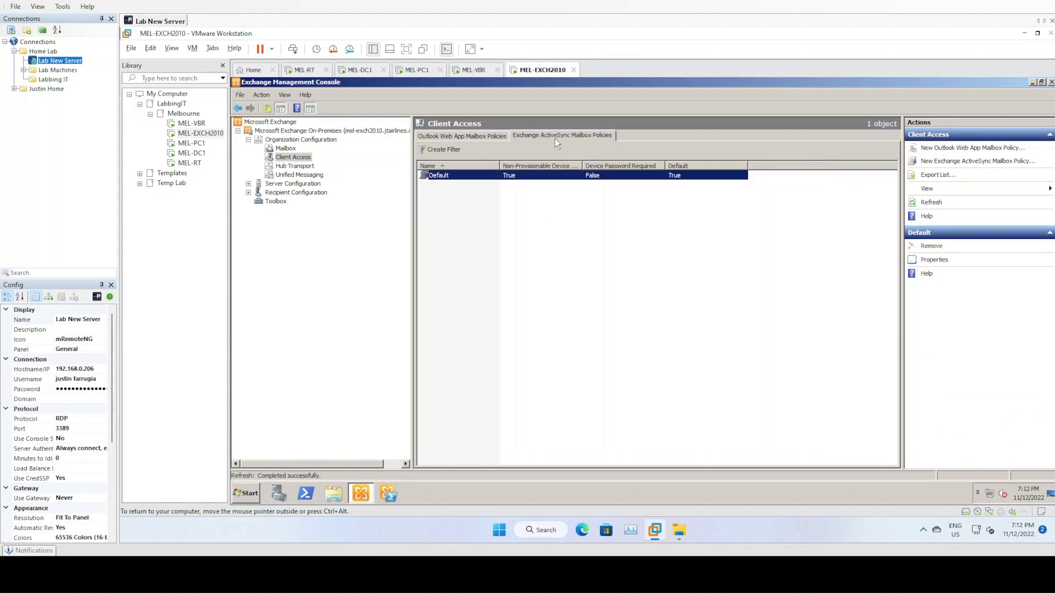
left_click(485, 135)
left_click(305, 168)
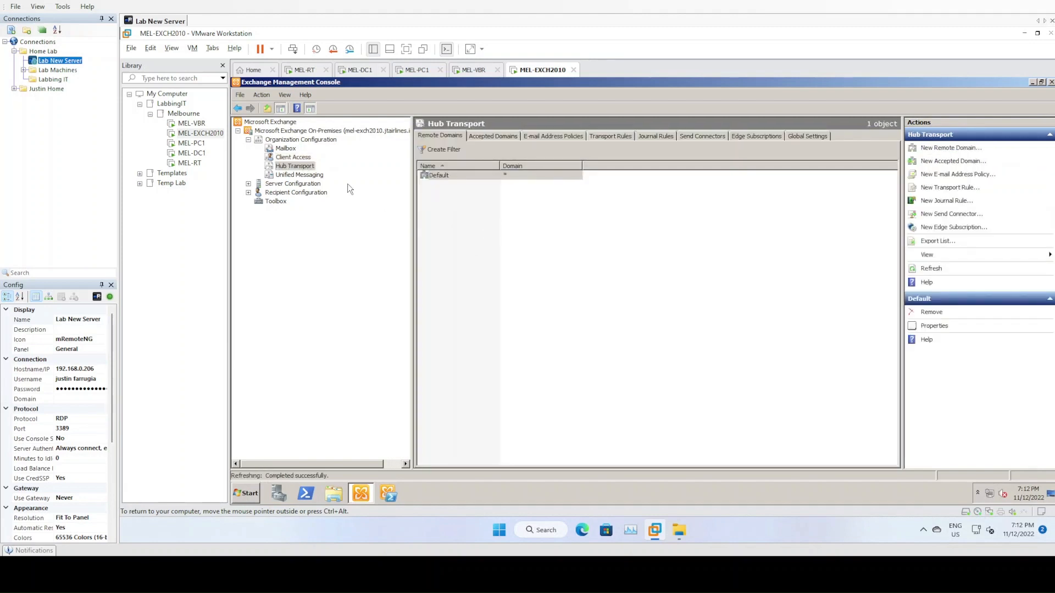
left_click(510, 176)
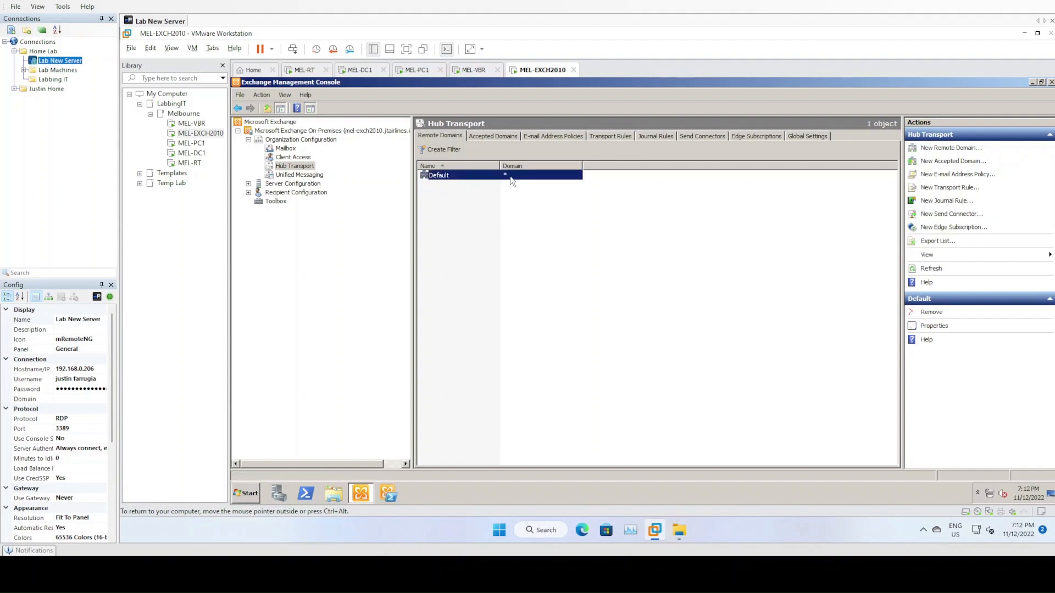
left_click(502, 137)
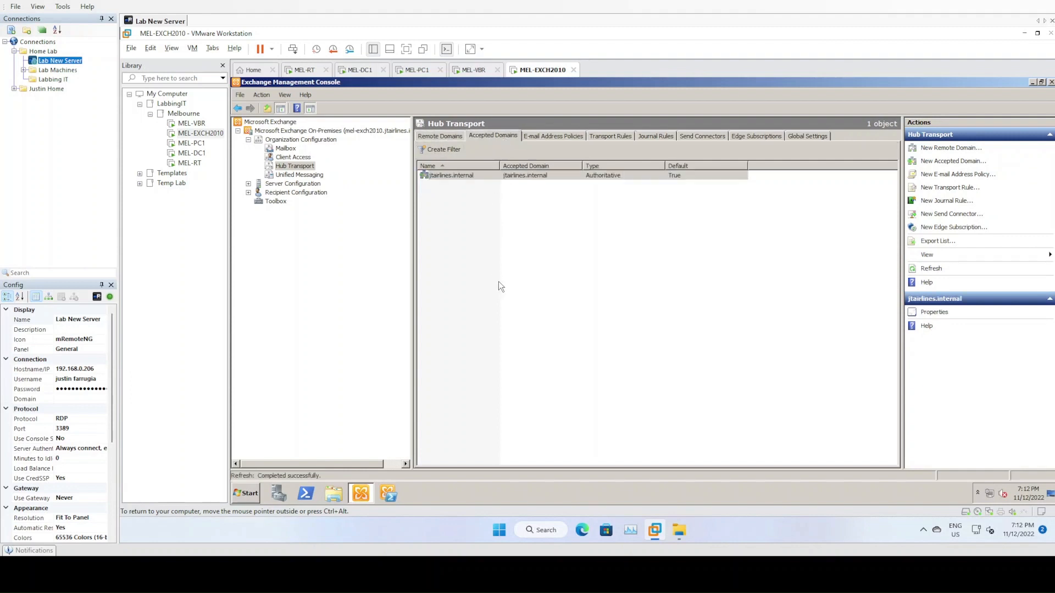
right_click(502, 233)
- Create the authoritative accepted domain jtairlines.com with the lowercase name jtairlines.com
left_click(517, 240)
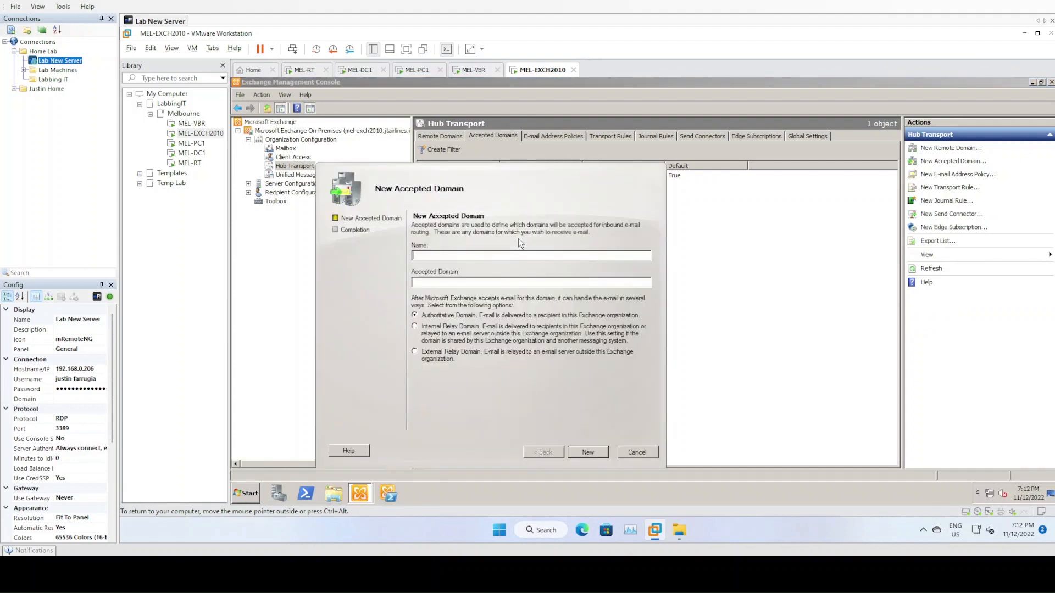
type("JTAIRLINES.COM")
type("jtairlines.com")
left_click_drag(540, 165, 604, 185)
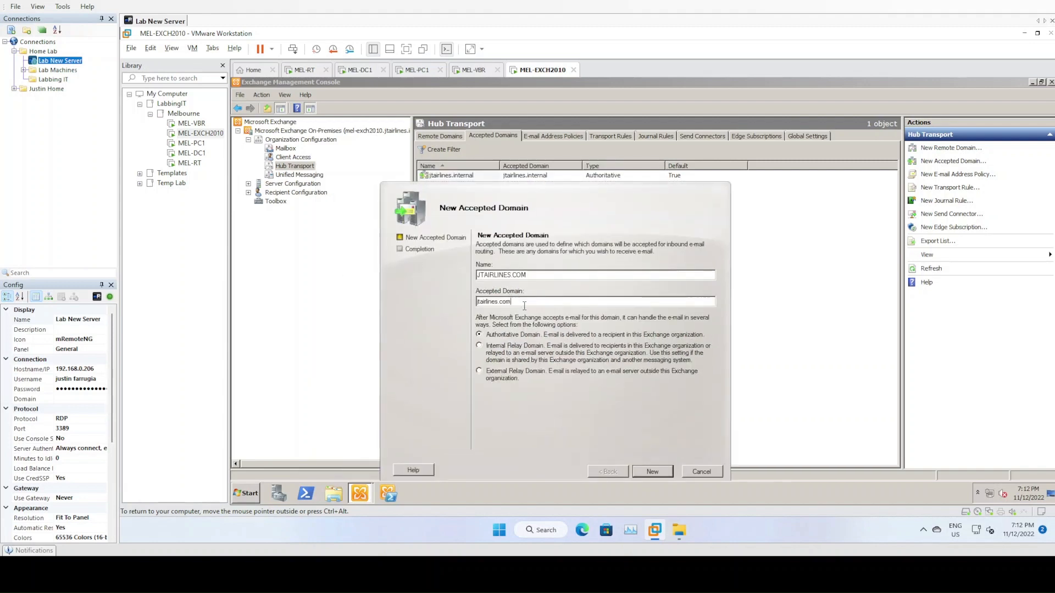
left_click_drag(526, 305, 447, 303)
key("ctrl+c")
left_click_drag(537, 279, 466, 279)
key("ctrl+v")
left_click(648, 471)
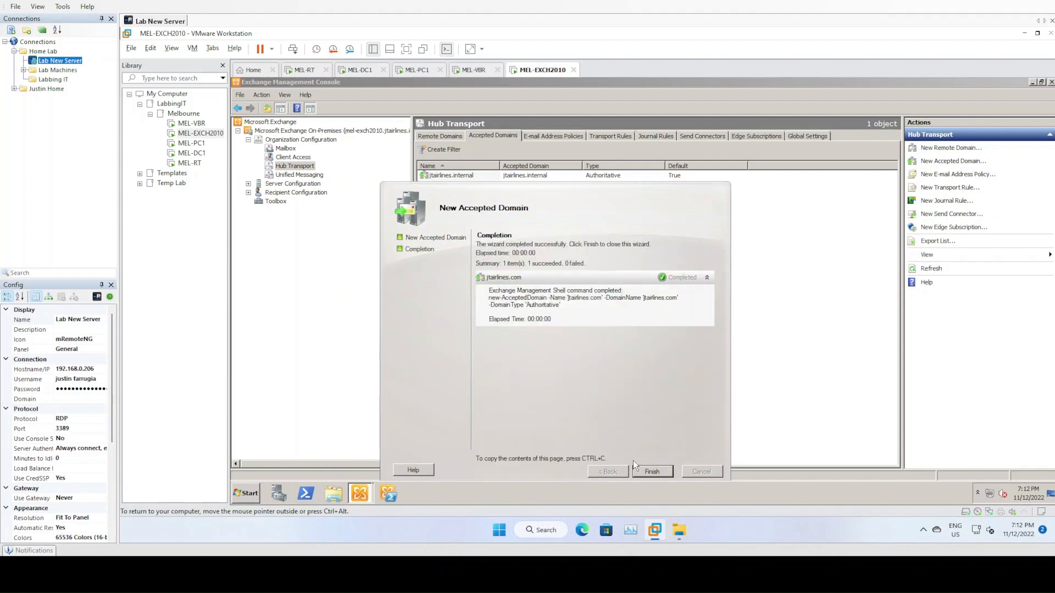
left_click(652, 472)
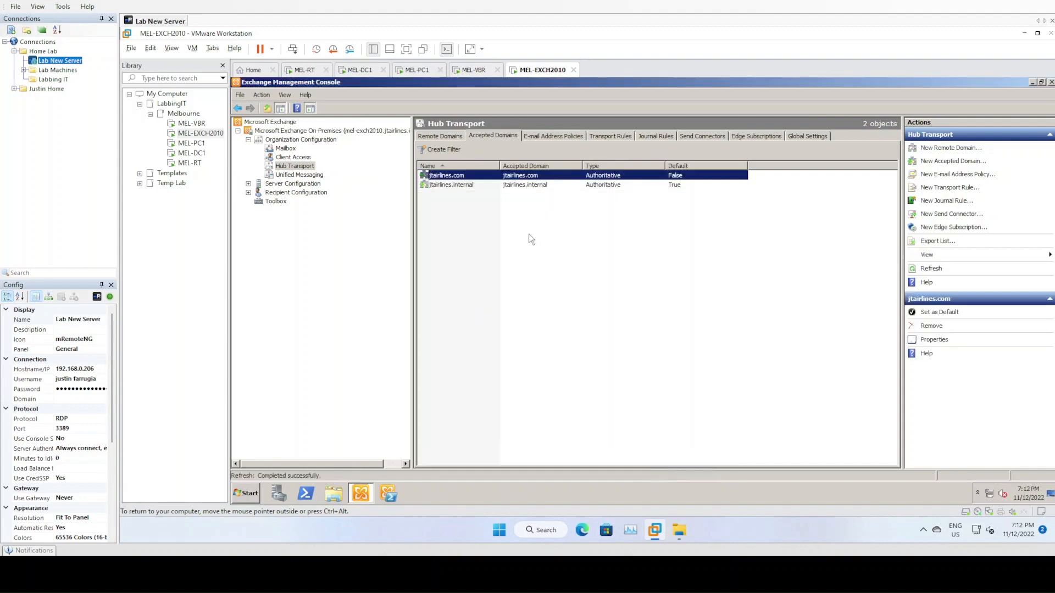
- Set jtairlines.com as the default accepted domain, replacing jtairlines.internal
left_click(481, 176)
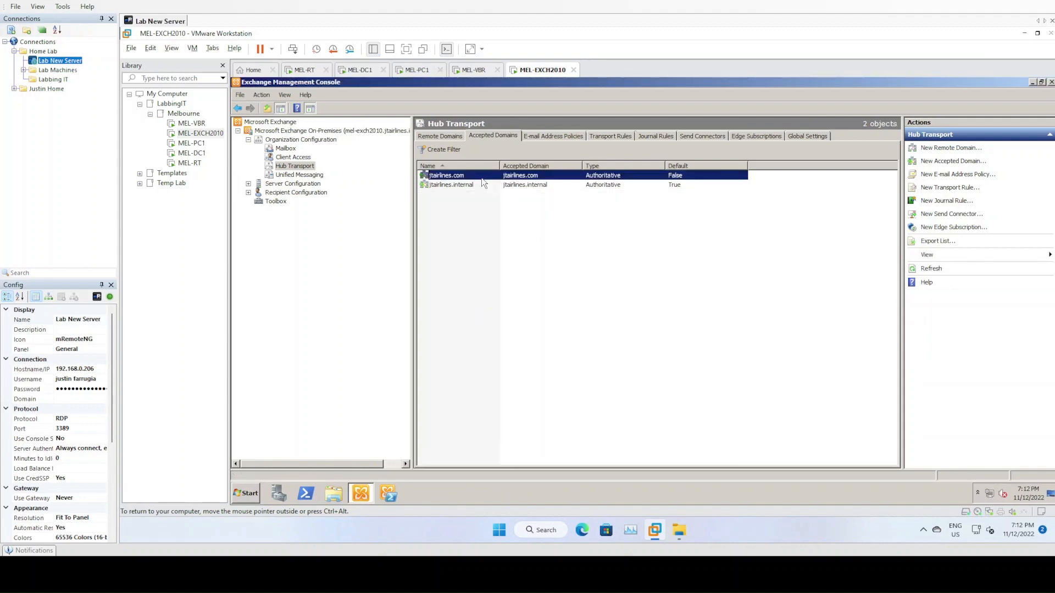
right_click(481, 176)
left_click(503, 186)
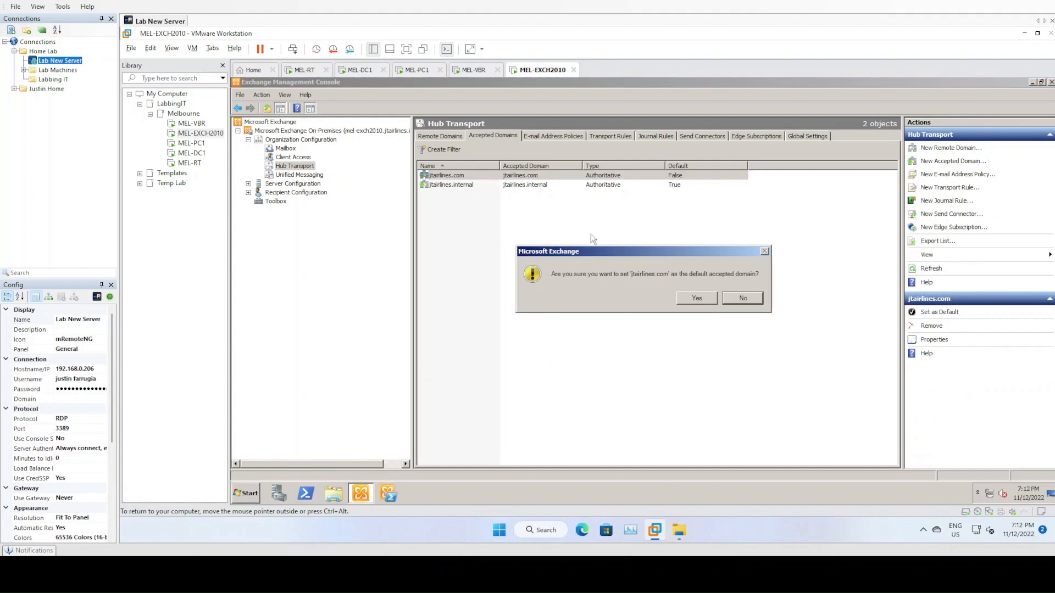
left_click(697, 298)
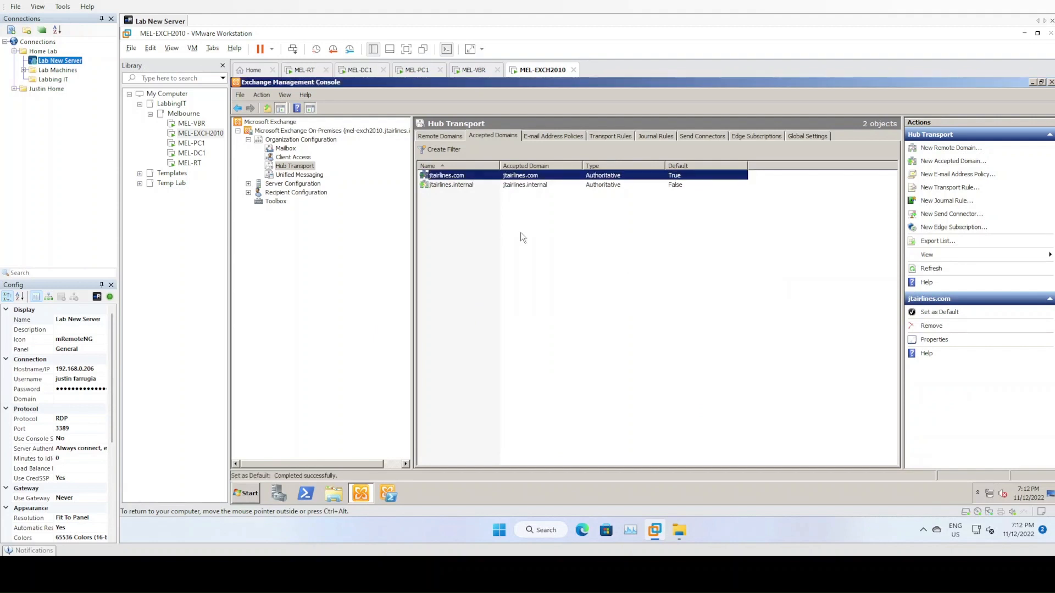
left_click(451, 185)
left_click(485, 187)
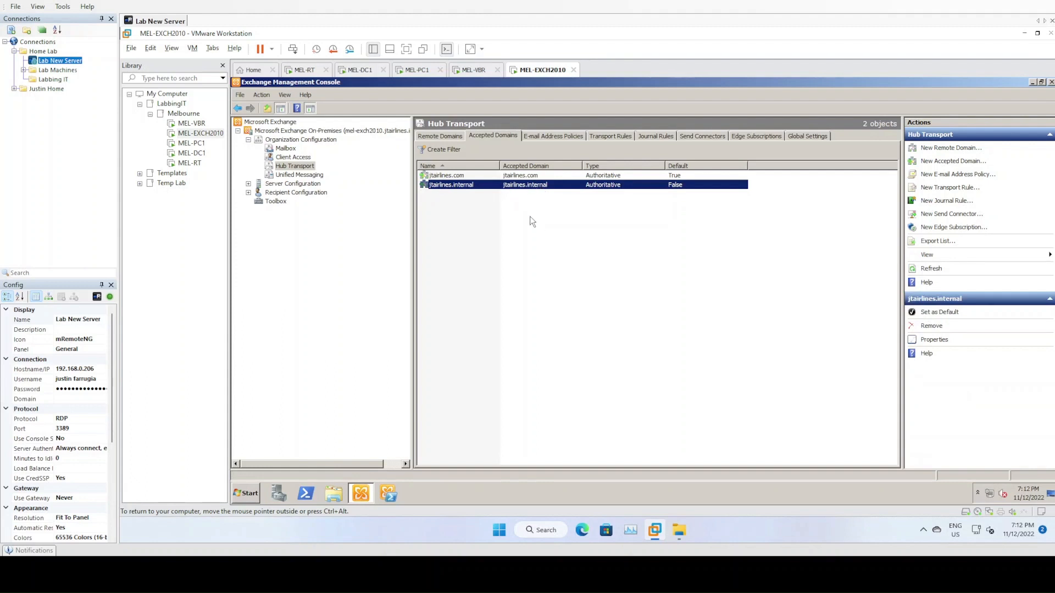
left_click(526, 176)
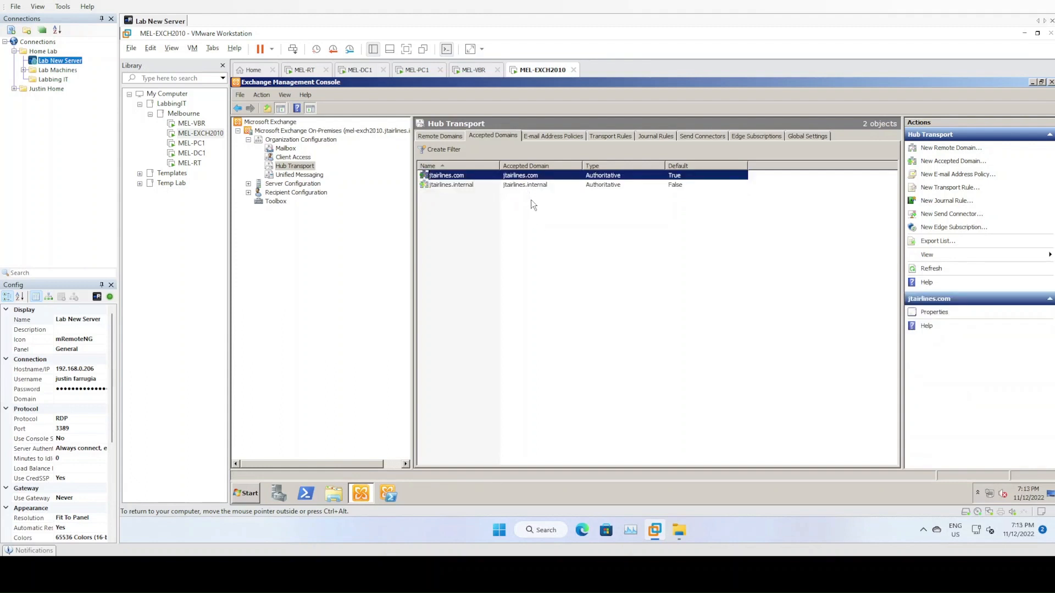
left_click(554, 136)
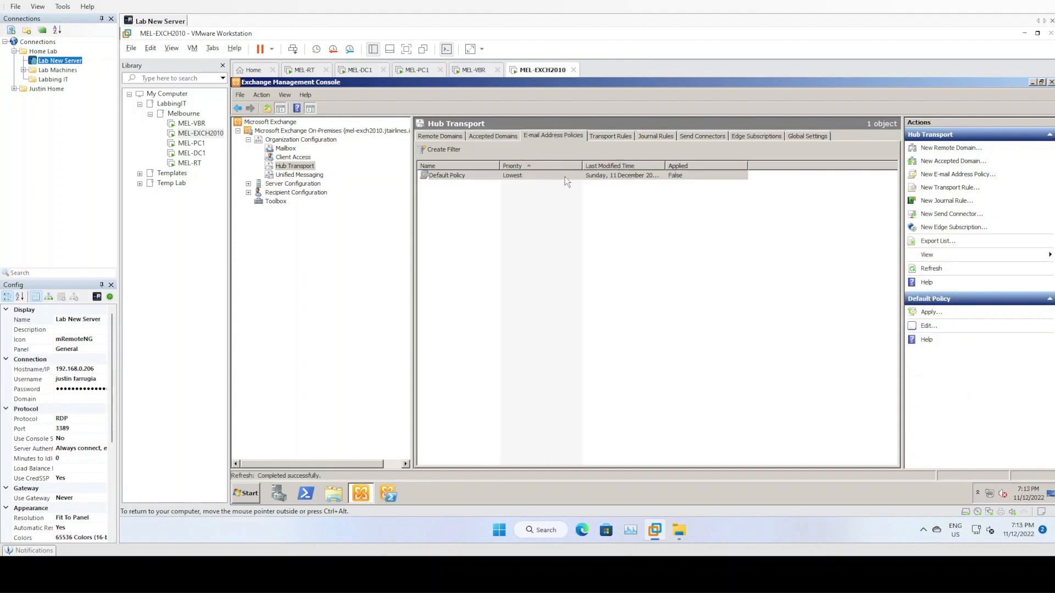
- Edit the Default Policy and add an SMTP address using first initial plus last name (jsmith)
right_click(457, 173)
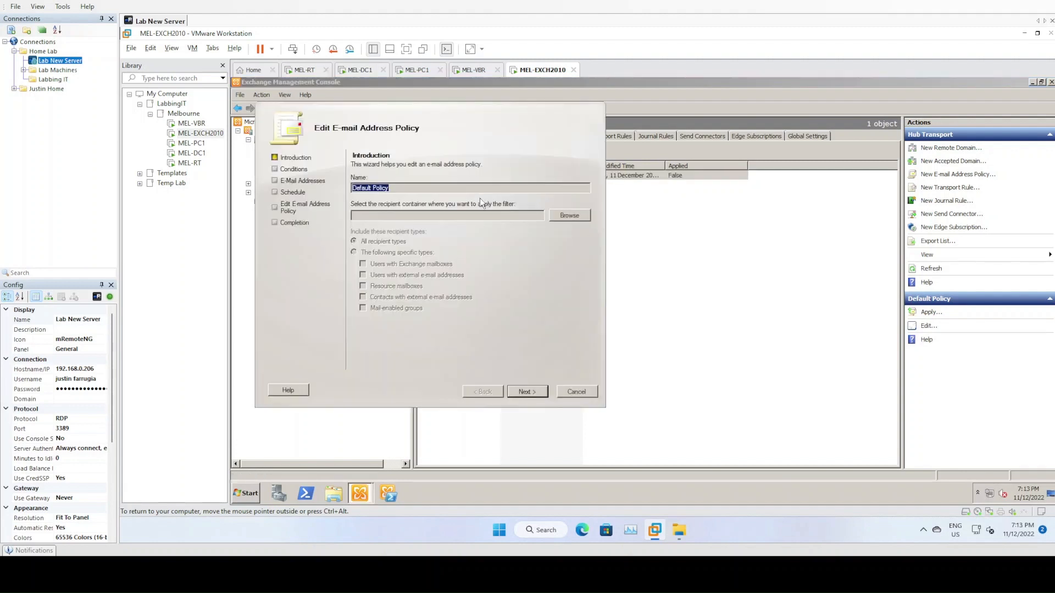
left_click(526, 396)
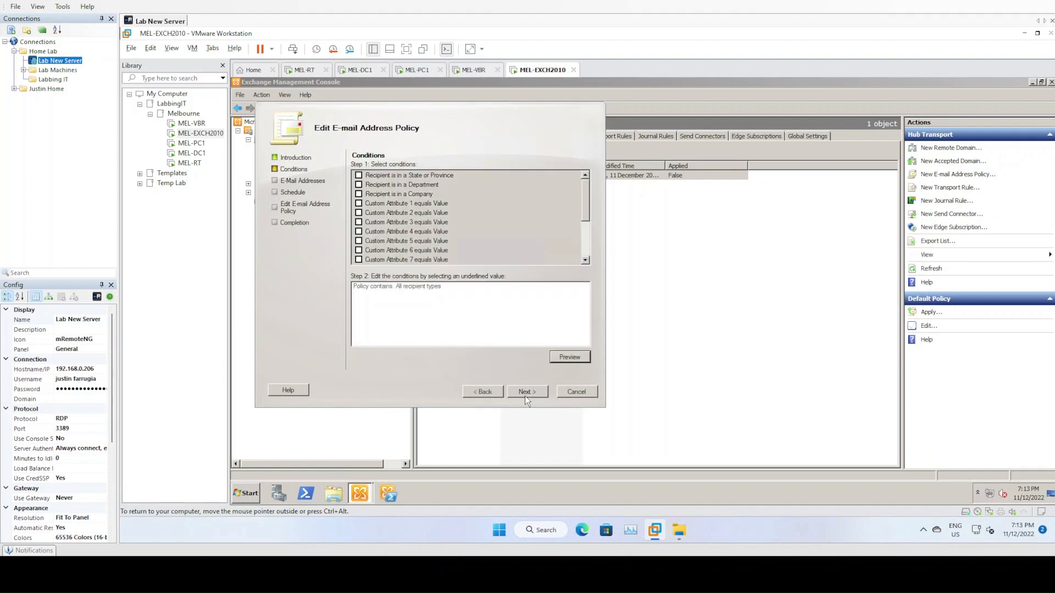
left_click(525, 396)
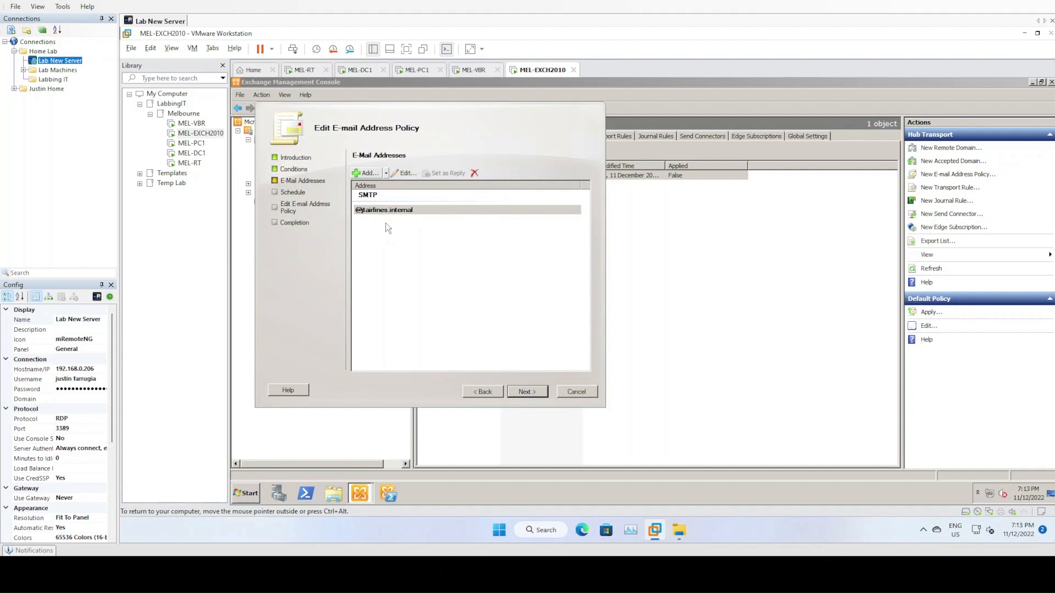
left_click_drag(425, 107, 545, 125)
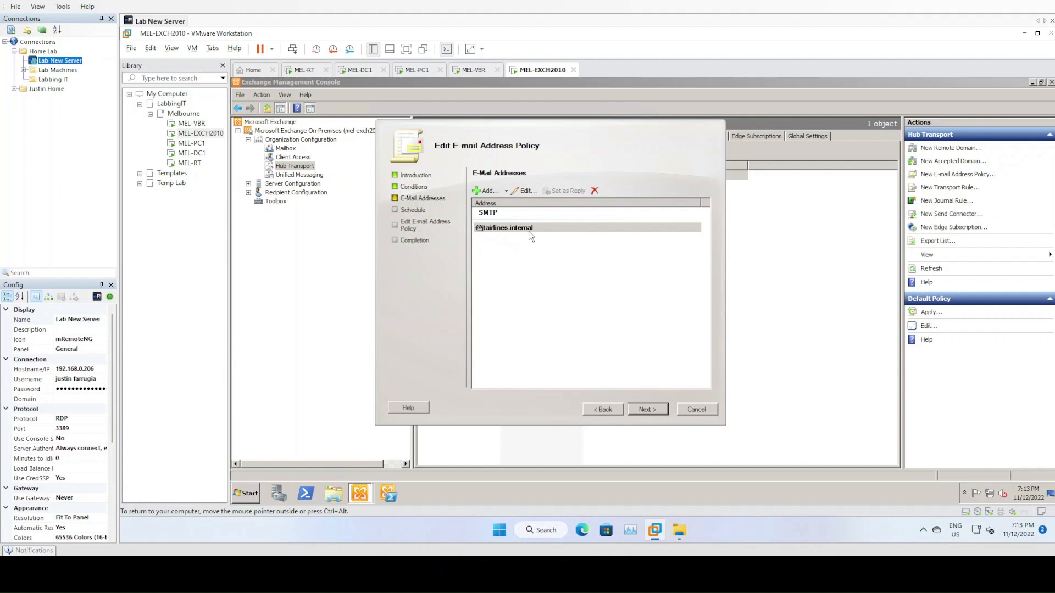
left_click(484, 193)
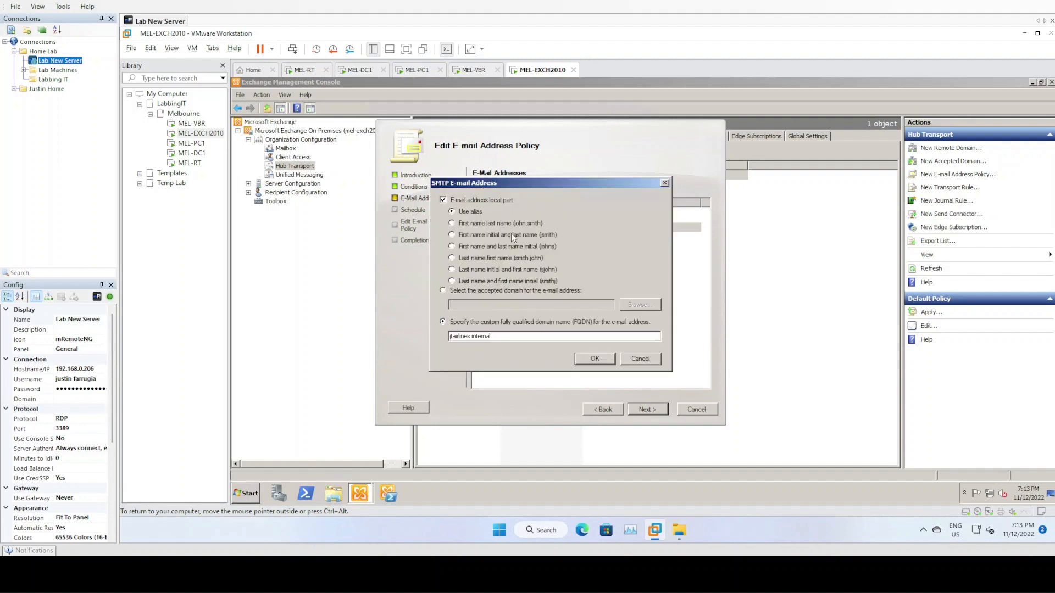
left_click(452, 235)
left_click(443, 292)
left_click(639, 304)
double_click(442, 203)
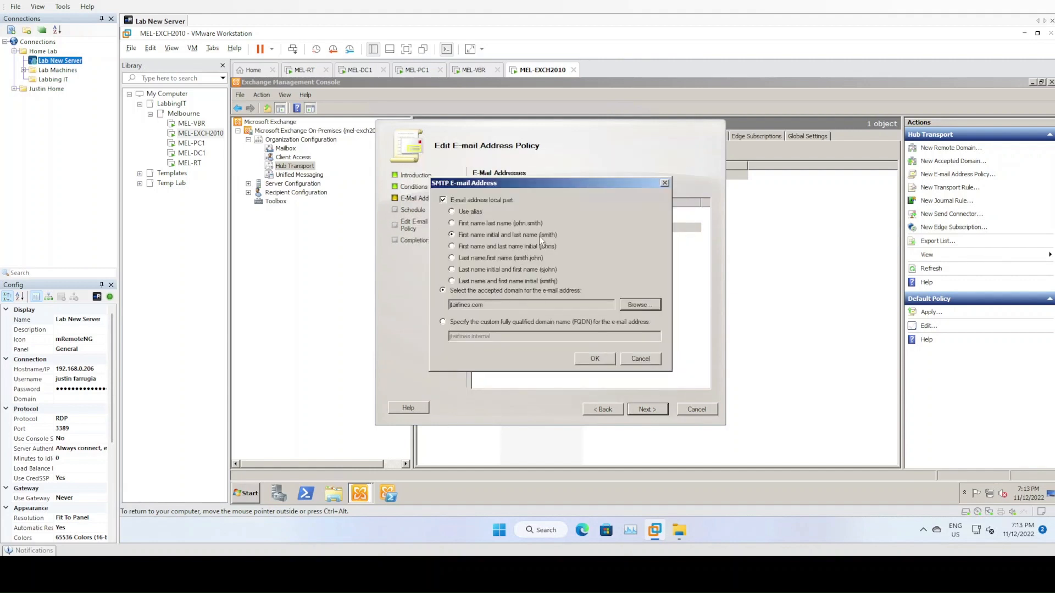
left_click(605, 360)
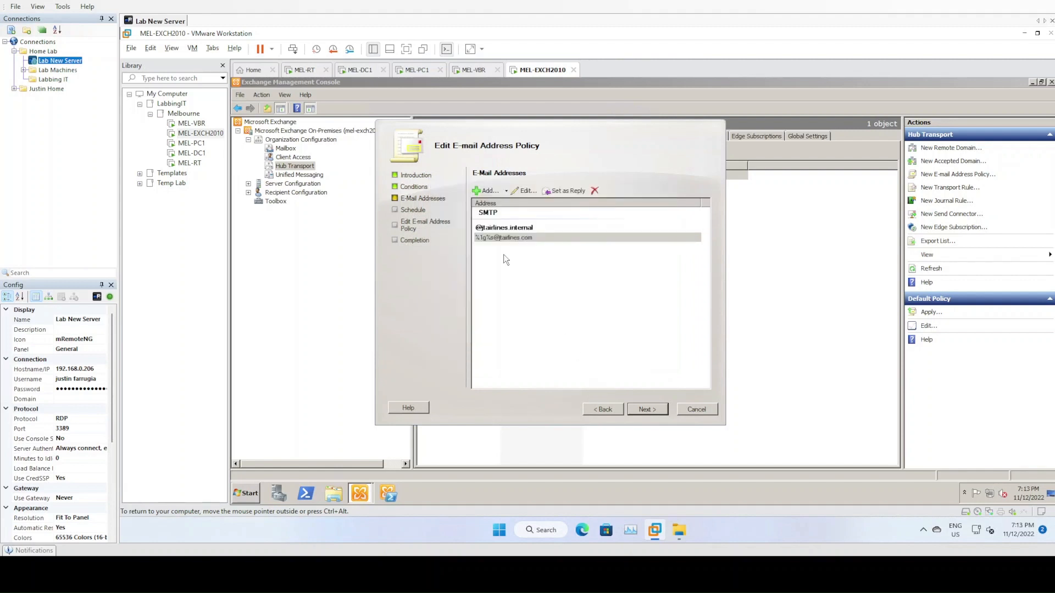
left_click(513, 237)
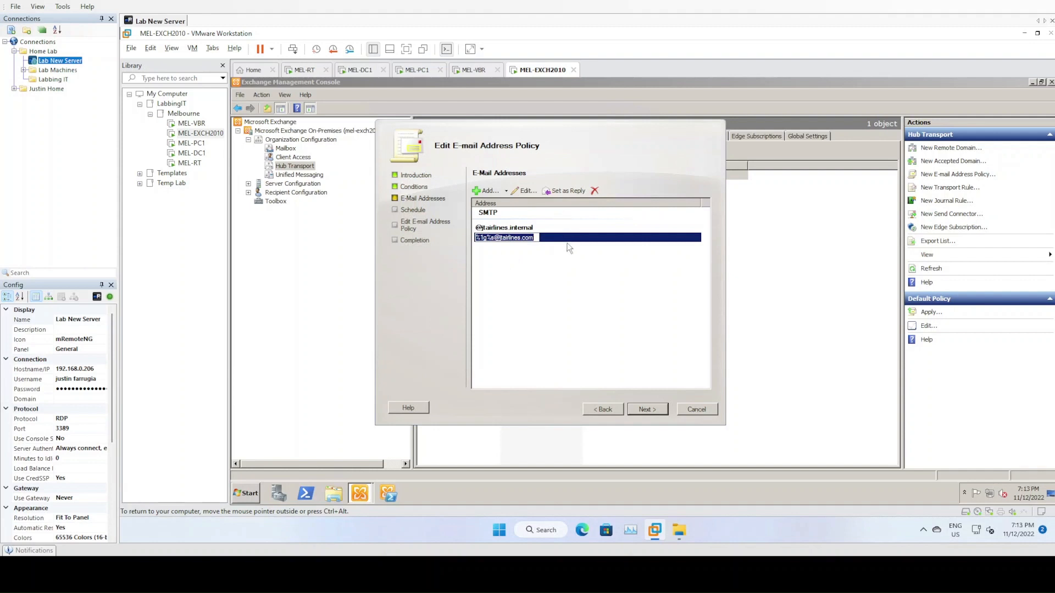
left_click(566, 190)
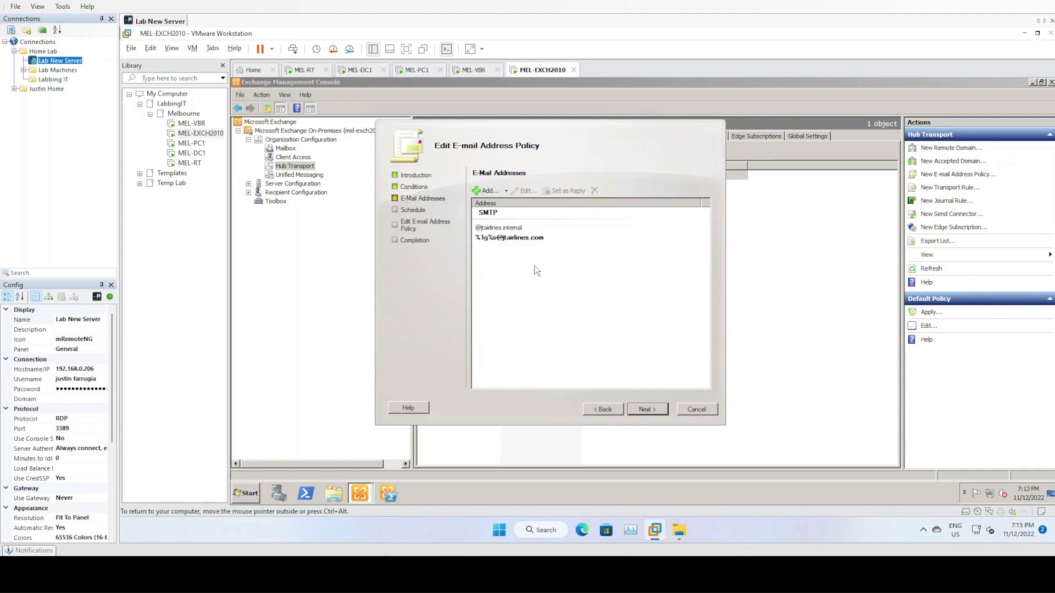
left_click(531, 240)
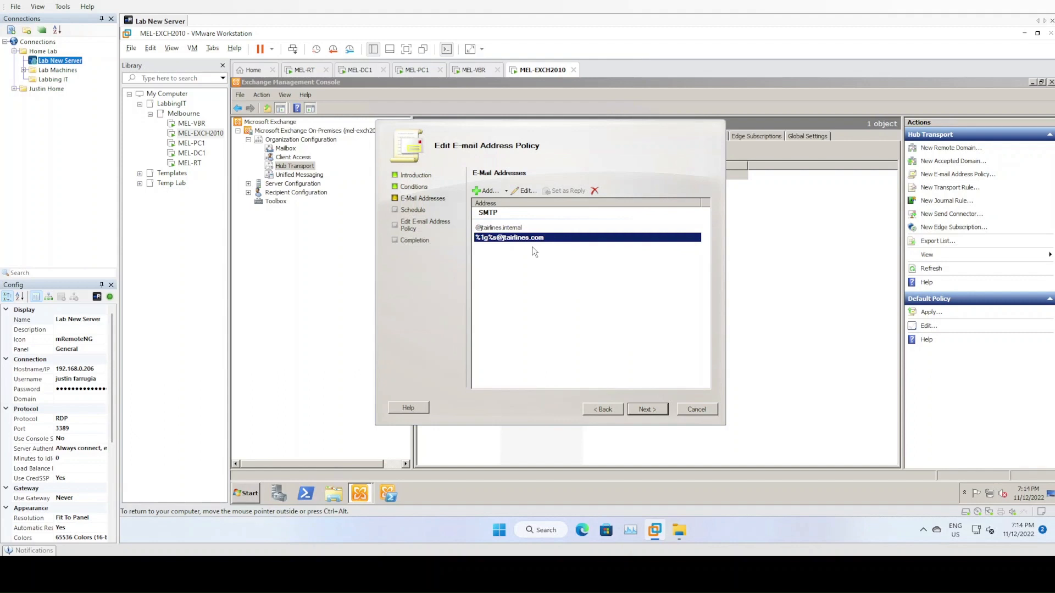
left_click(503, 230)
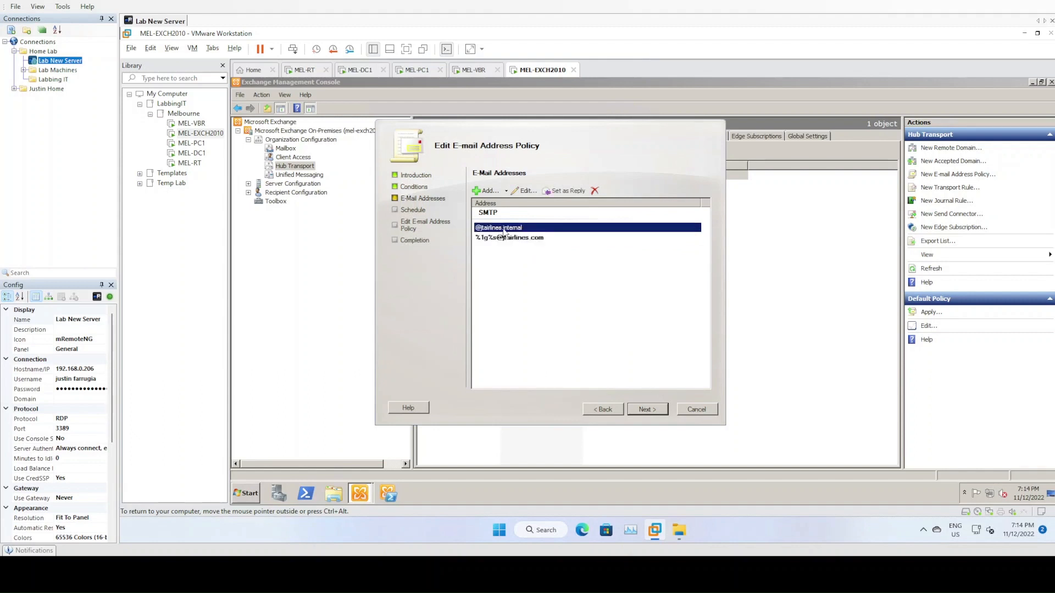
left_click(583, 299)
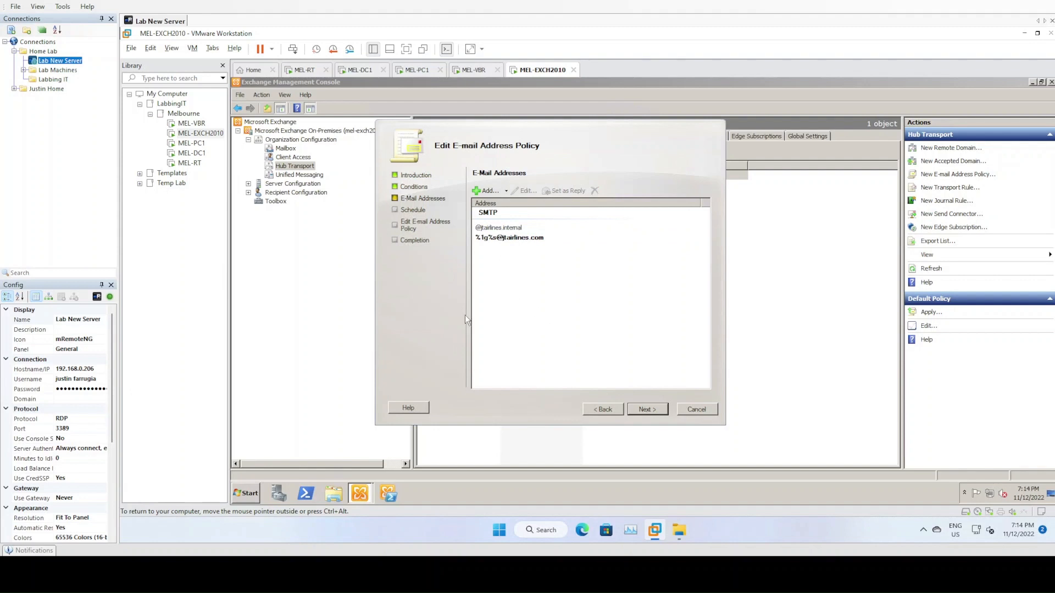
- Run the Default Policy edit, which reports failure on completion
left_click(653, 411)
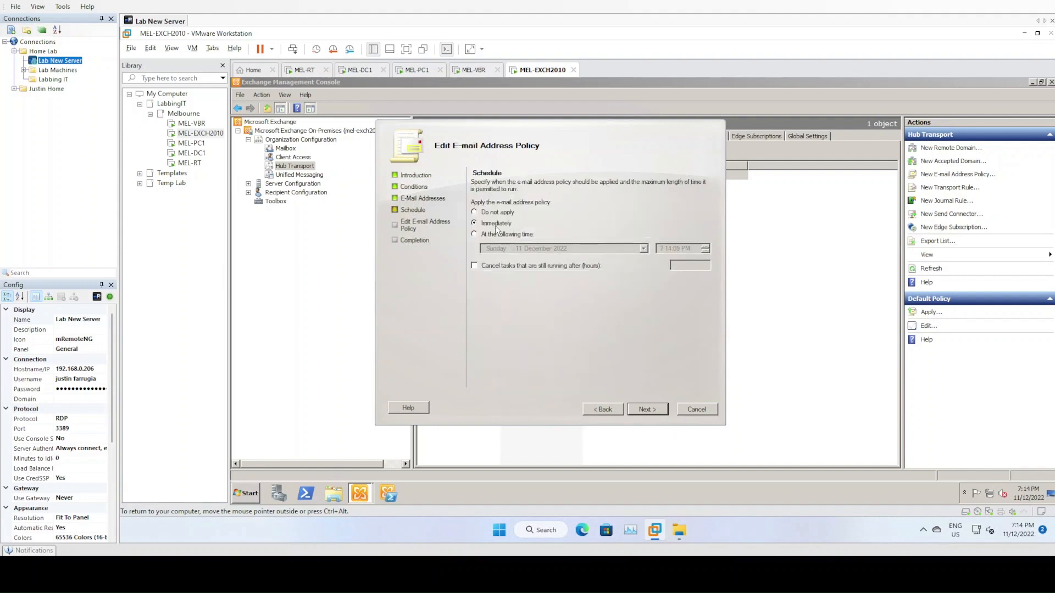
left_click(651, 410)
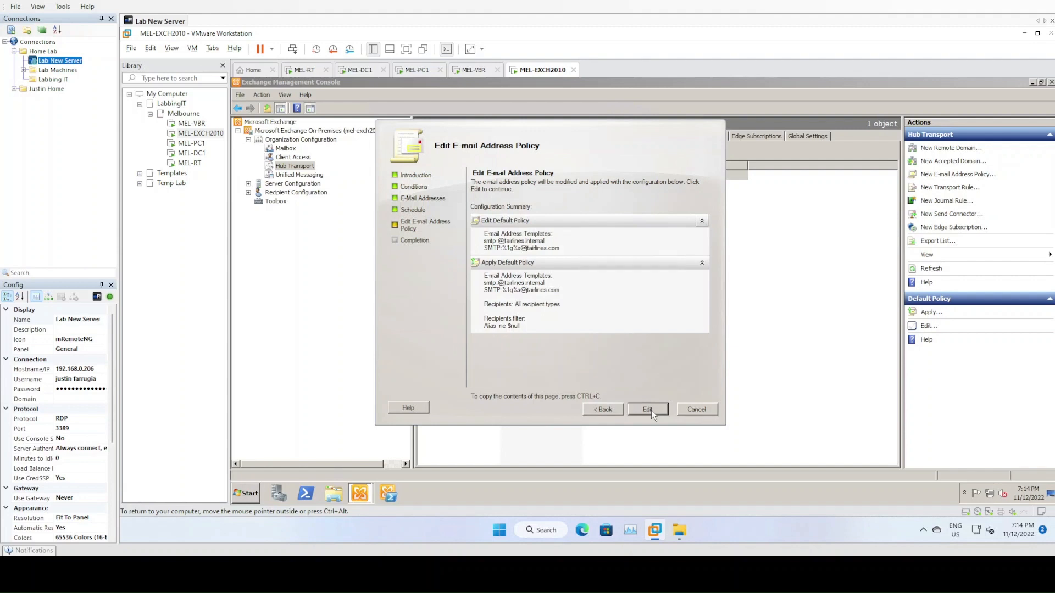
left_click(649, 410)
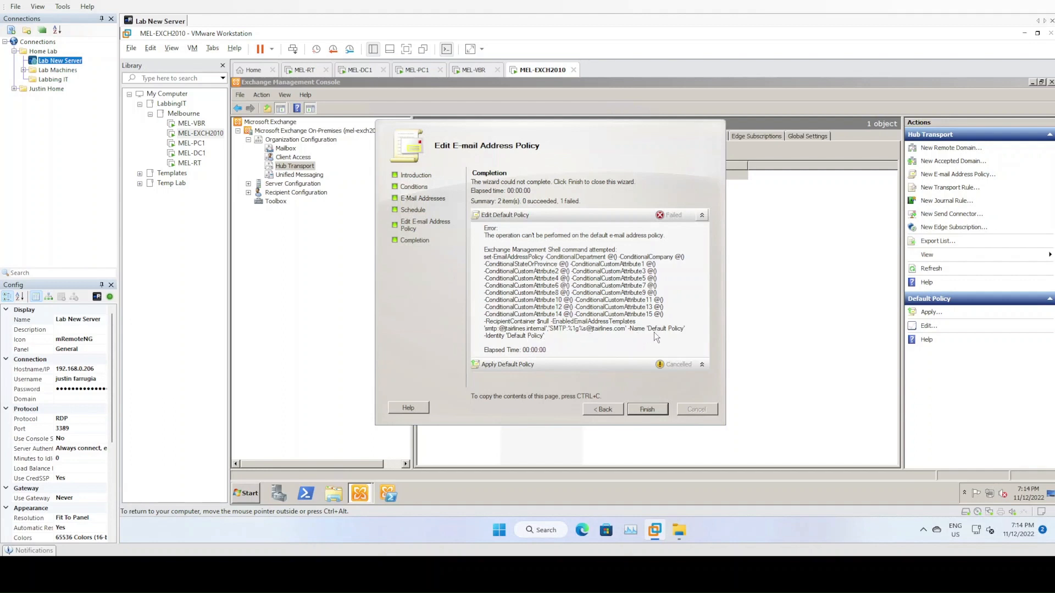
left_click(618, 412)
left_click(616, 411)
left_click(615, 411)
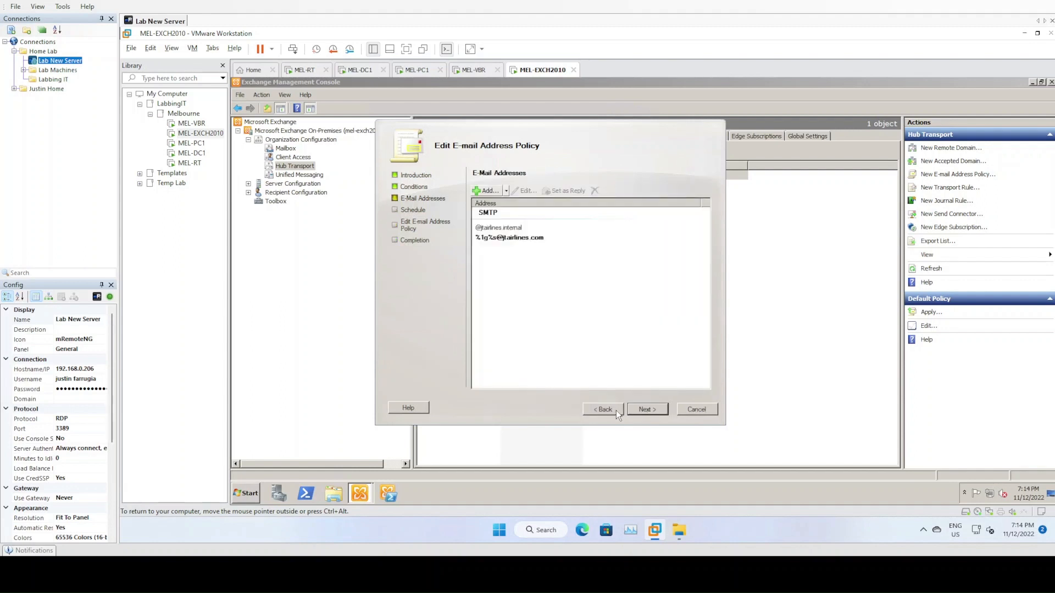
left_click(615, 411)
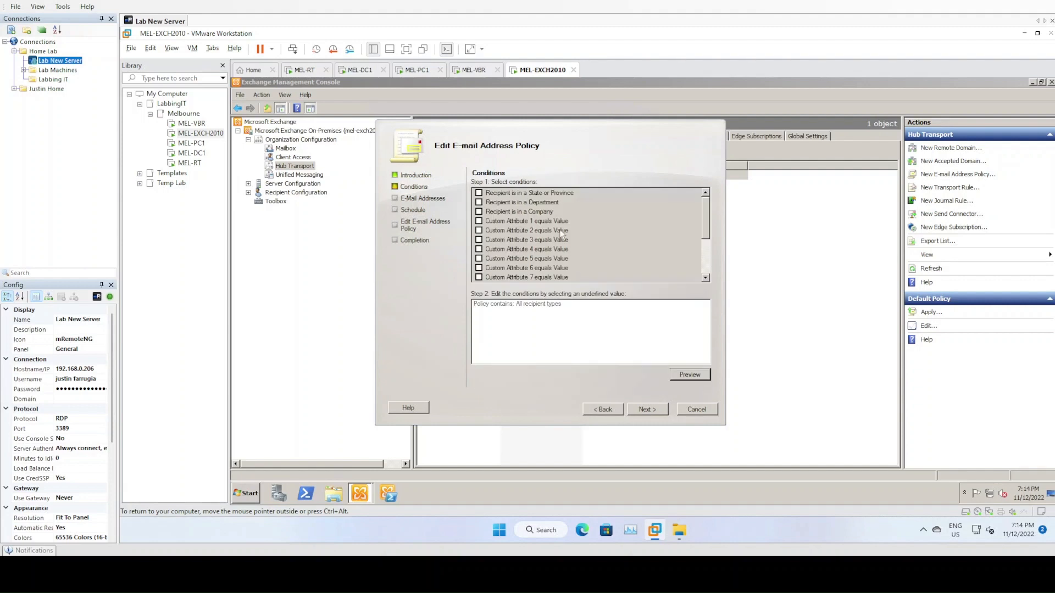
left_click(653, 409)
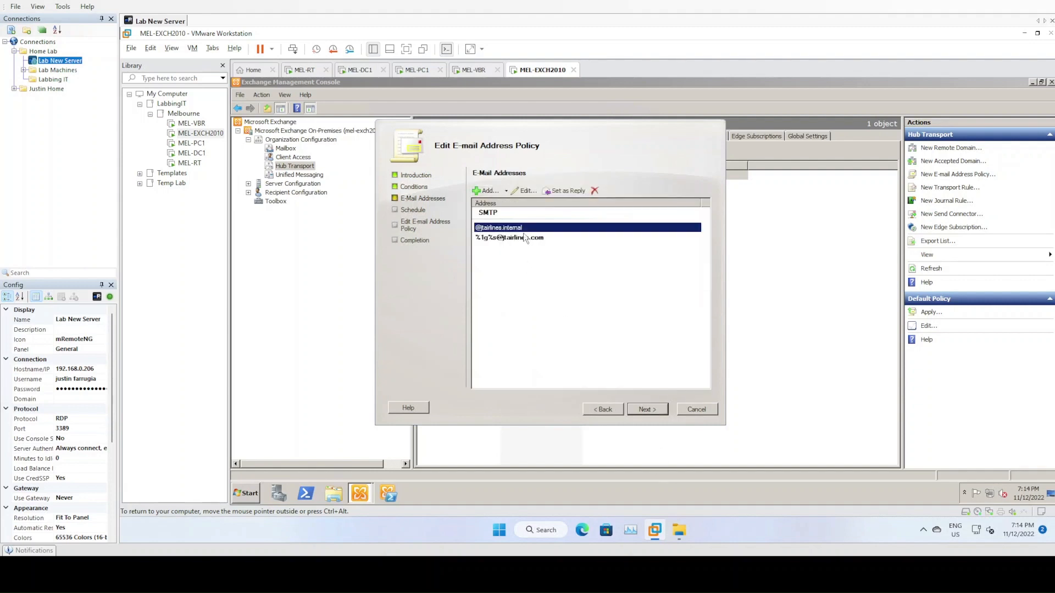
left_click(595, 191)
left_click(645, 410)
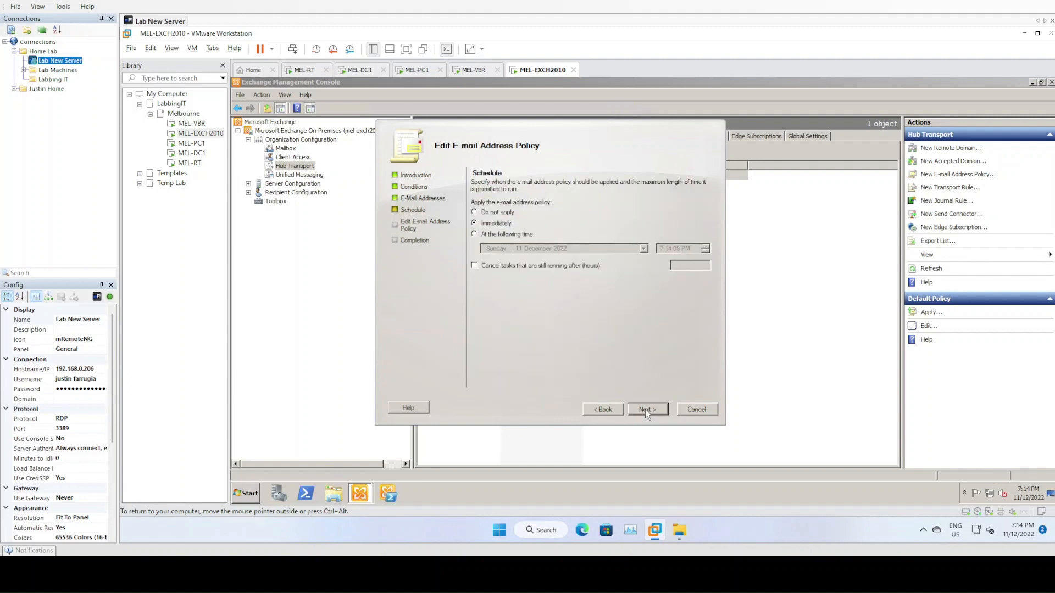
left_click(645, 410)
left_click(645, 410)
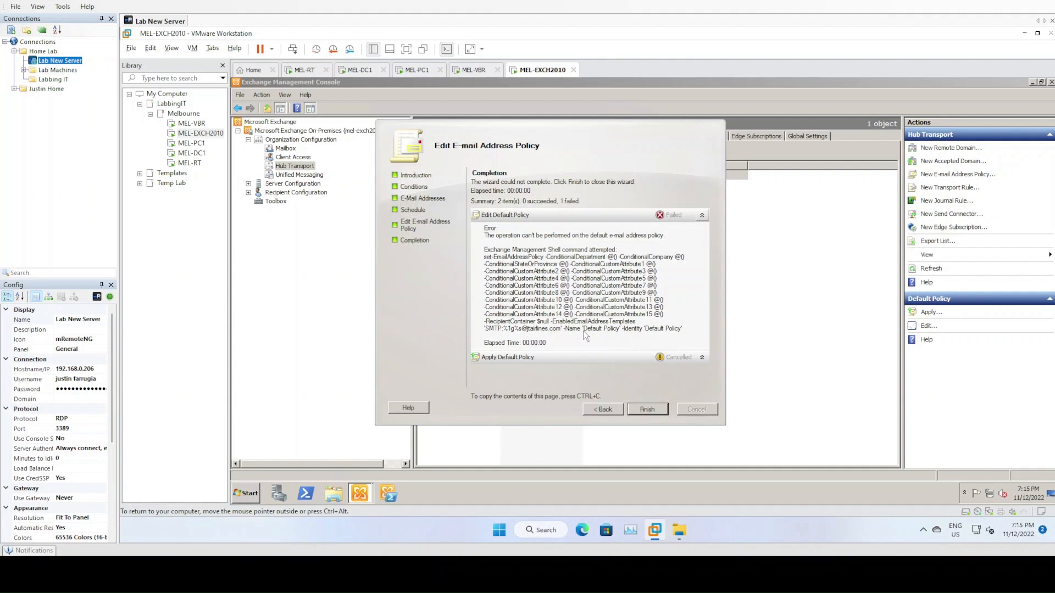
- Cancel the failed Default Policy edit and confirm abandoning the wizard
left_click(608, 404)
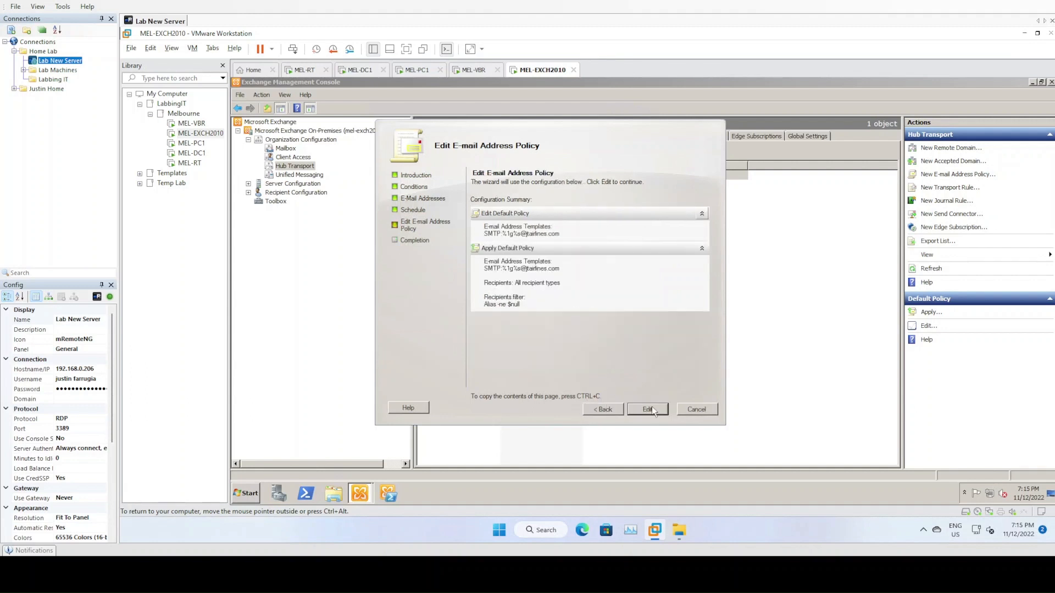
left_click(683, 409)
left_click(555, 291)
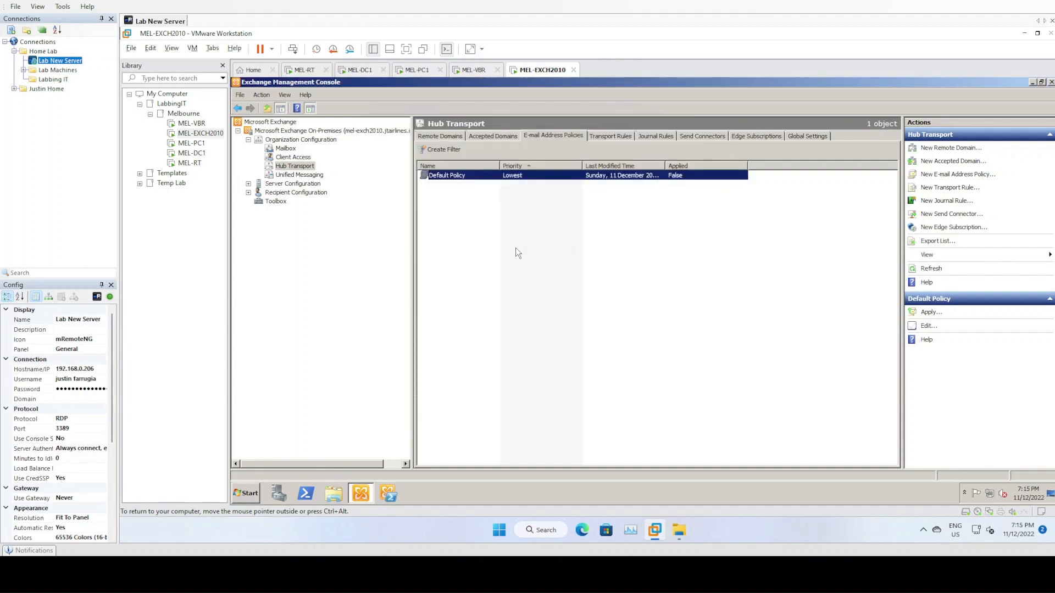
- Start a new e-mail address policy named 'JT Airlines Policy' with container jtairlines.internal
left_click(446, 176)
right_click(452, 203)
left_click(461, 209)
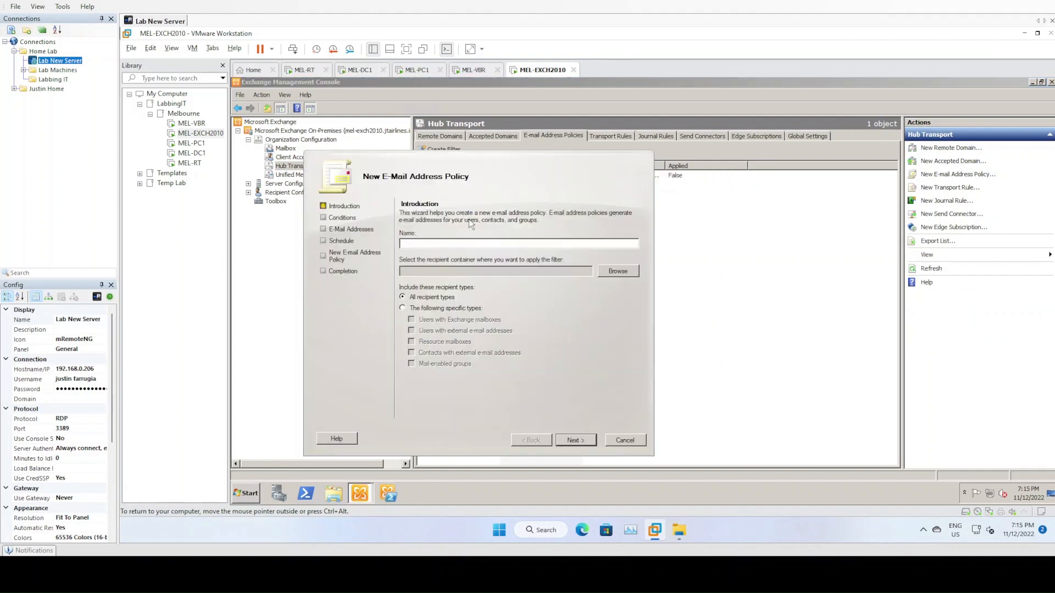
type("JT Airlines Policy")
left_click(597, 271)
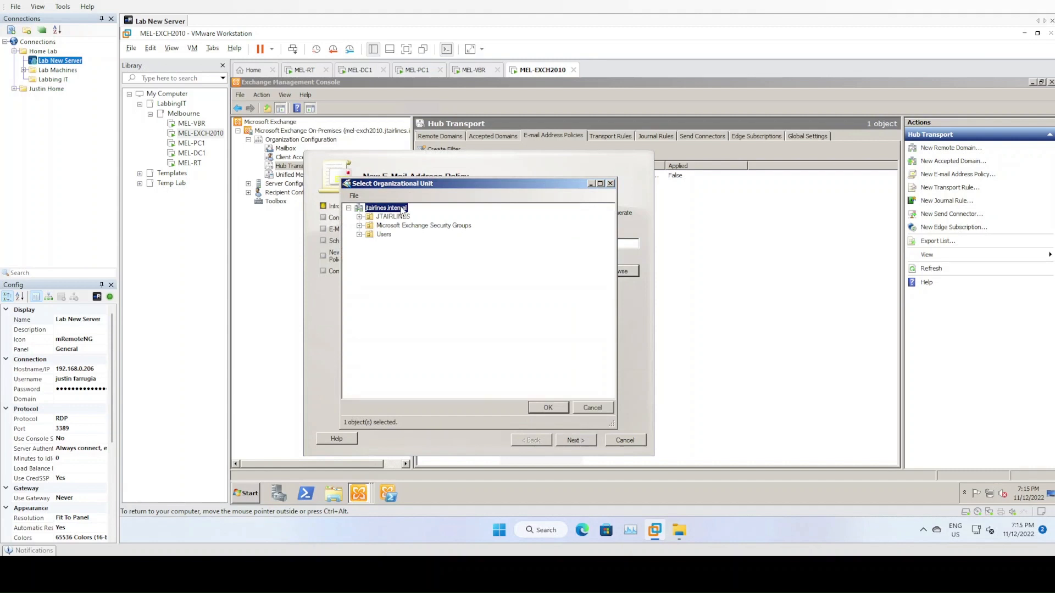
left_click(547, 408)
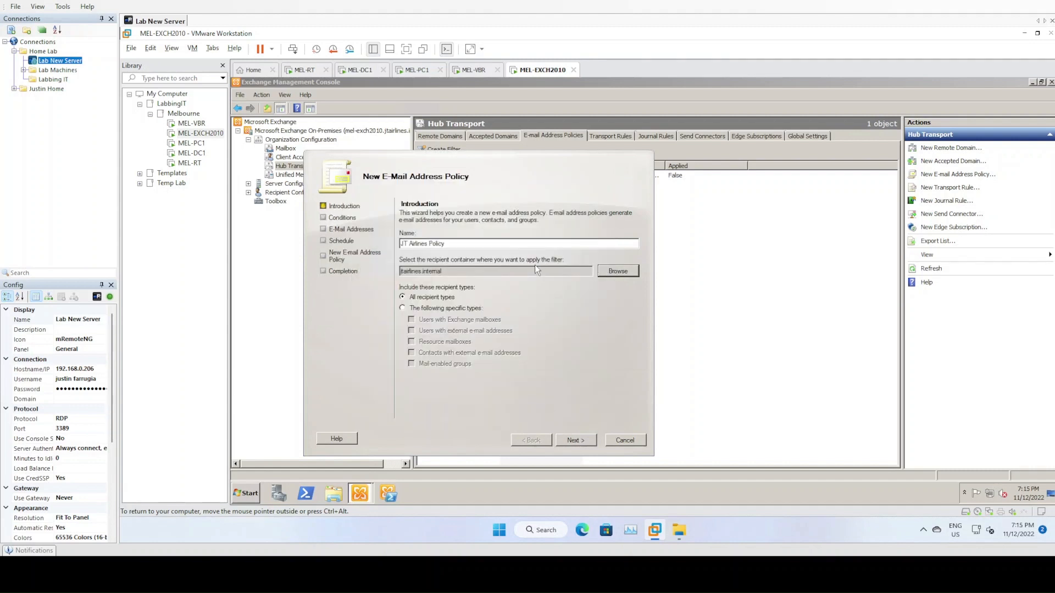
left_click(613, 271)
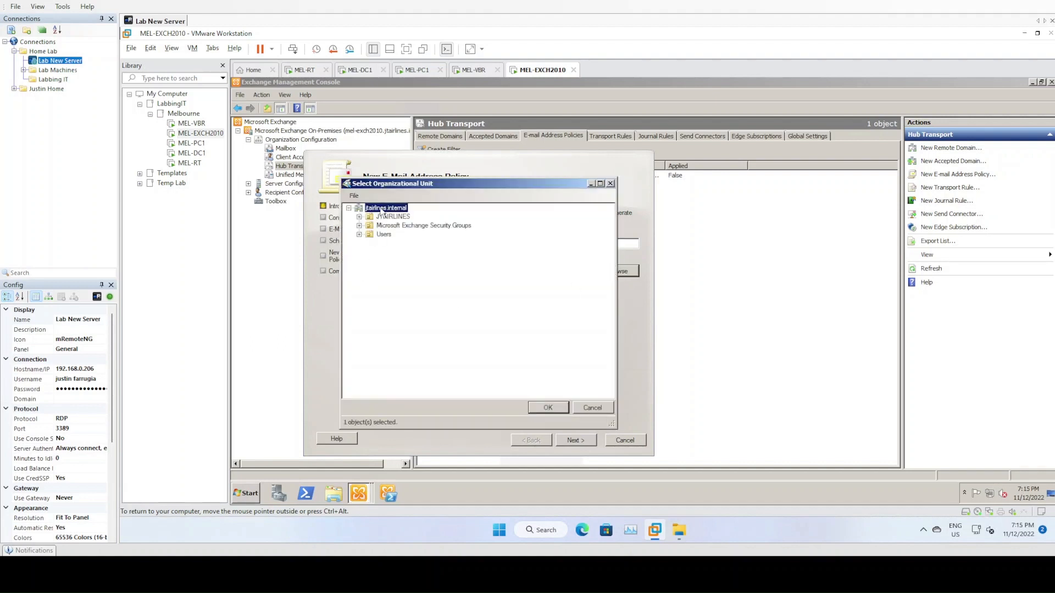
left_click(547, 406)
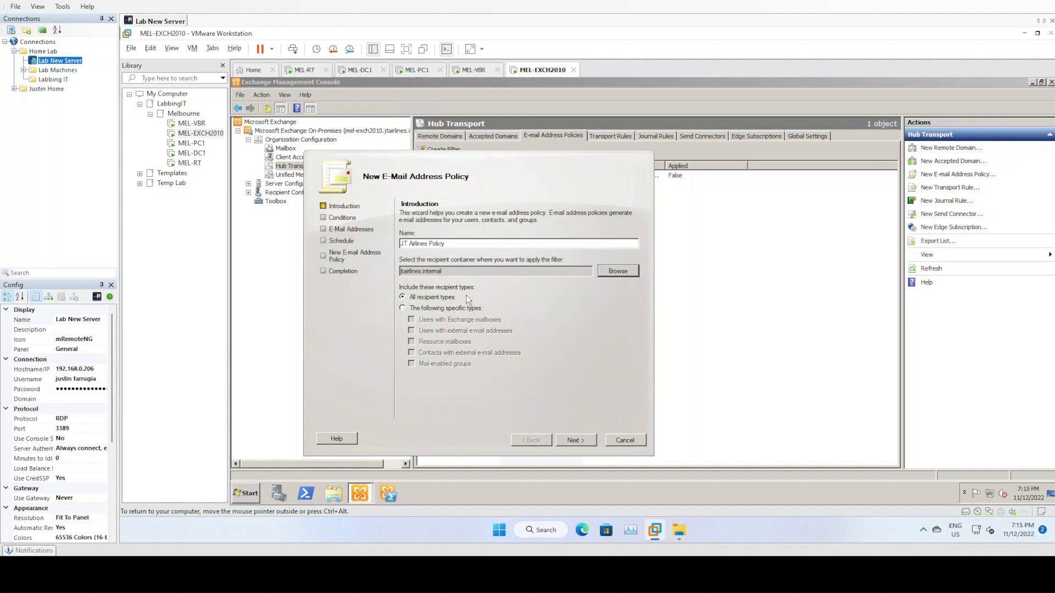
left_click(575, 442)
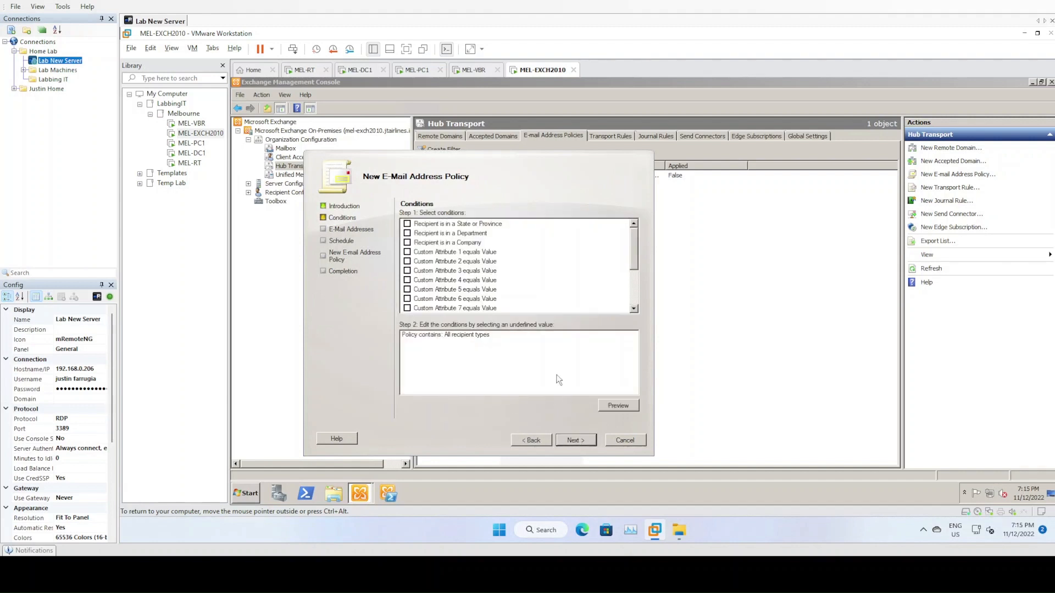
scroll(601, 279, "down", 1)
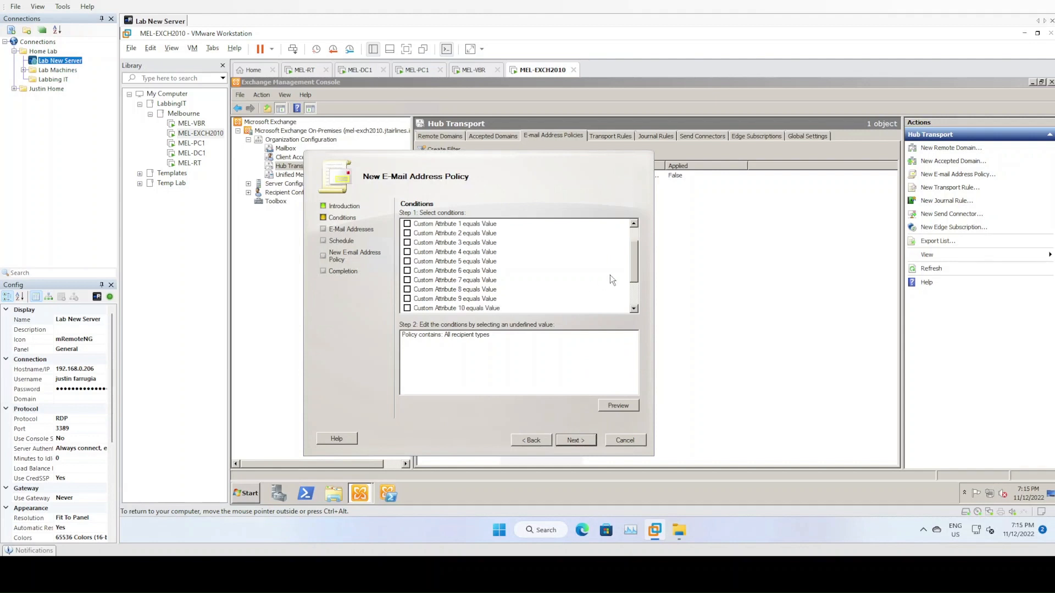
scroll(634, 235, "up", 1)
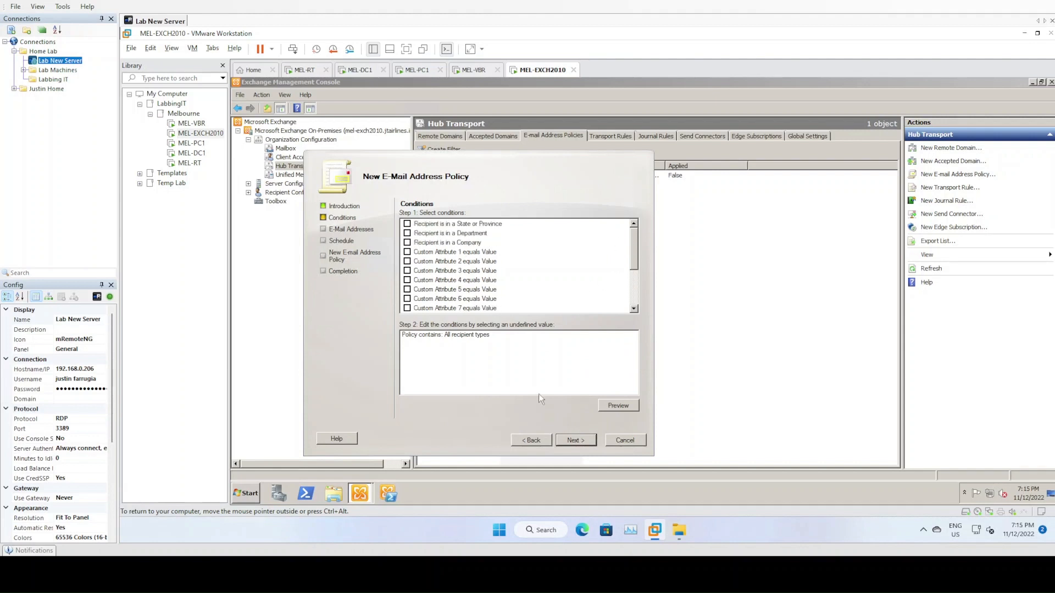
left_click(576, 440)
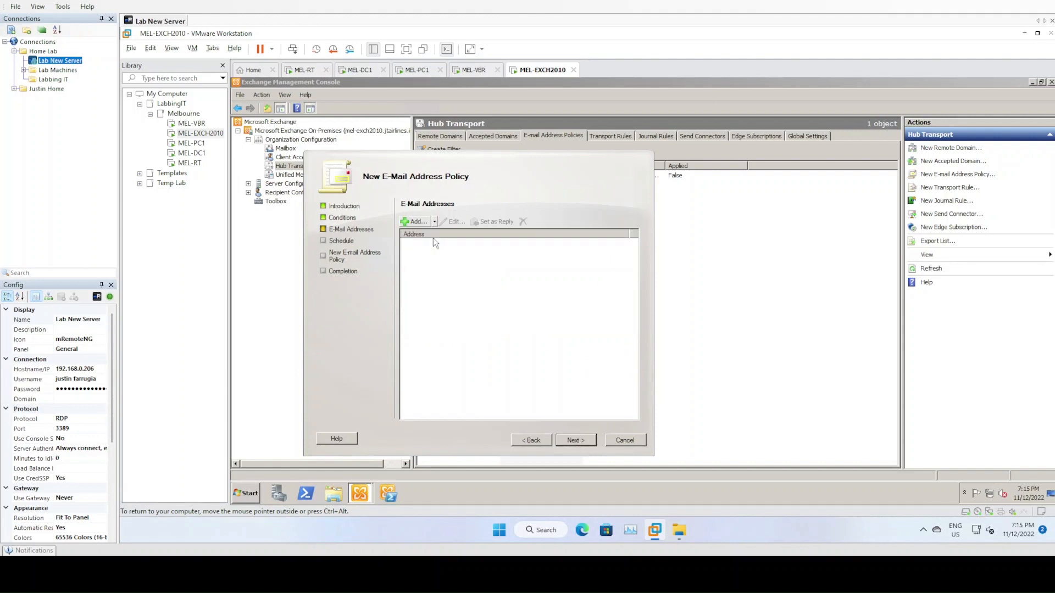
left_click(413, 222)
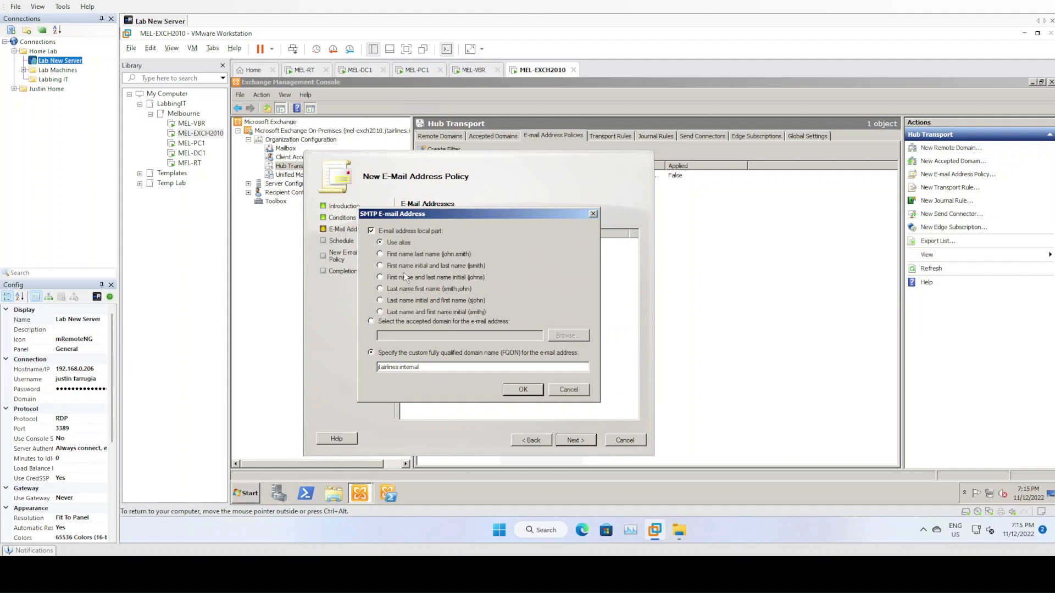
left_click(380, 265)
left_click(371, 321)
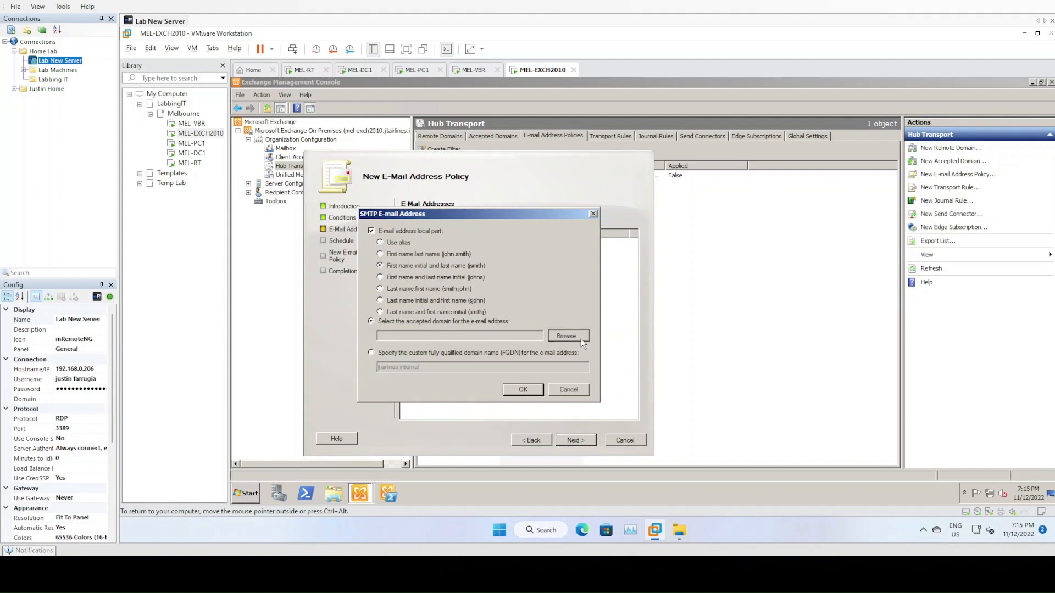
left_click(571, 337)
left_click(547, 409)
left_click(510, 390)
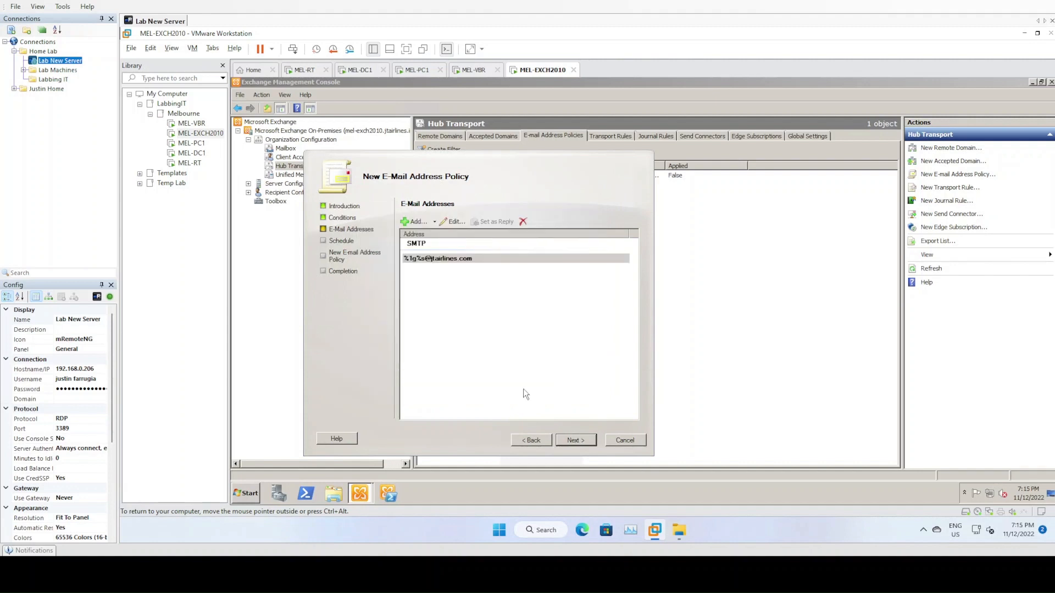
left_click(576, 445)
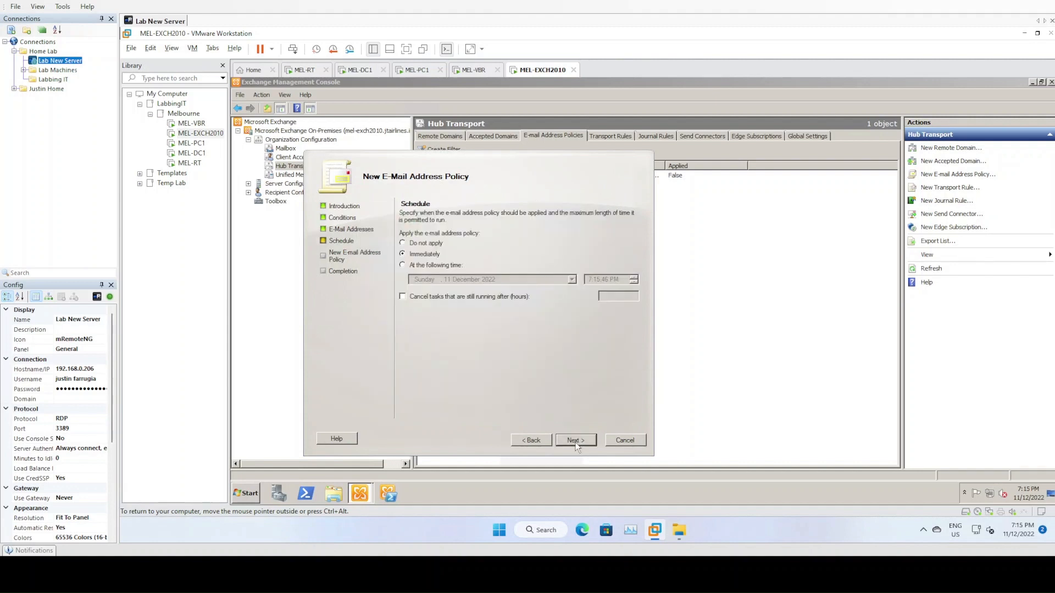
left_click(576, 442)
left_click(575, 442)
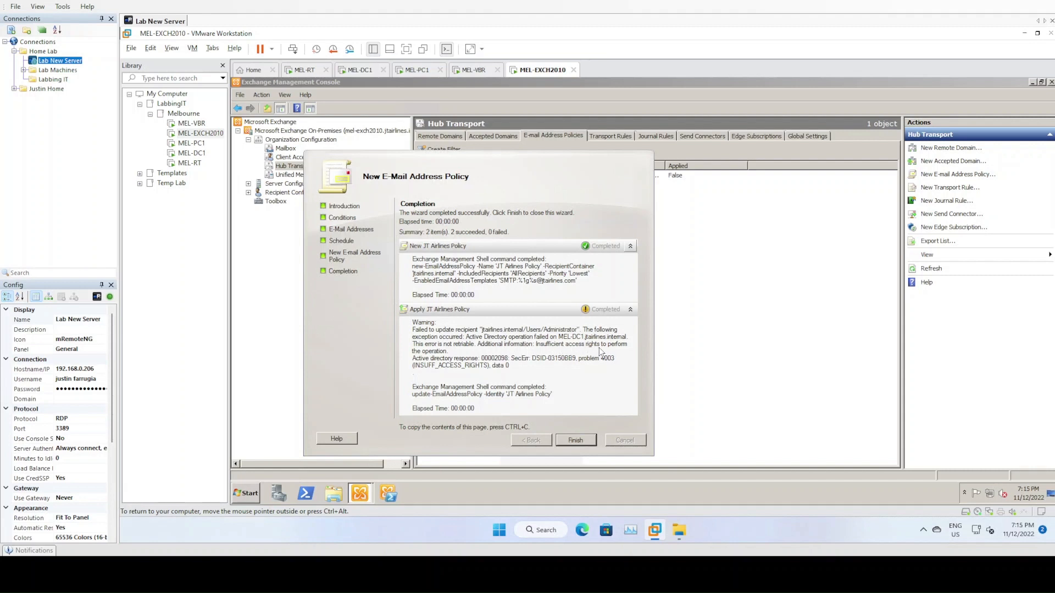
left_click_drag(404, 353, 451, 353)
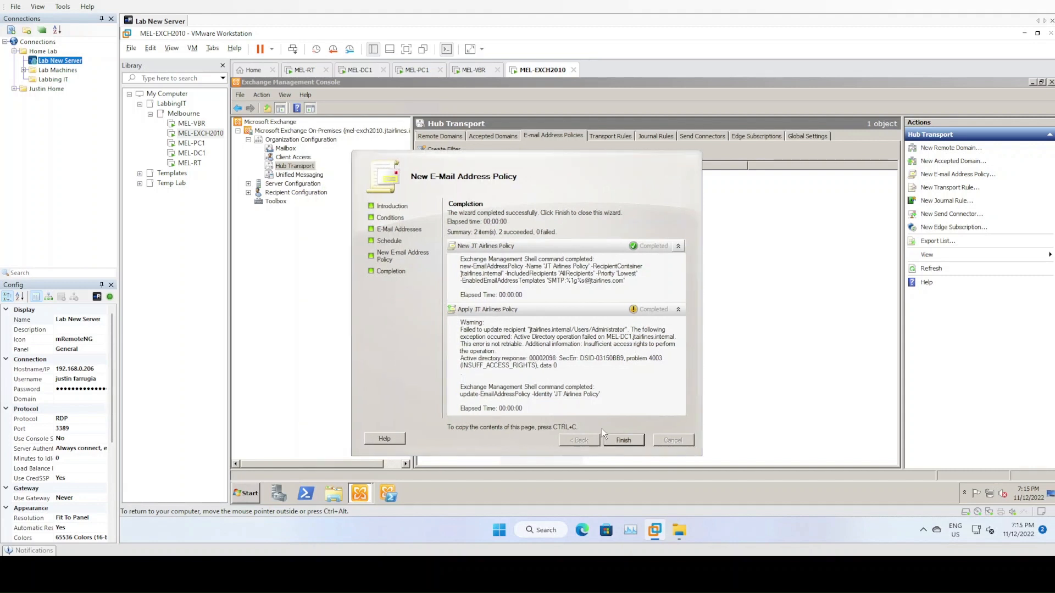
left_click(622, 440)
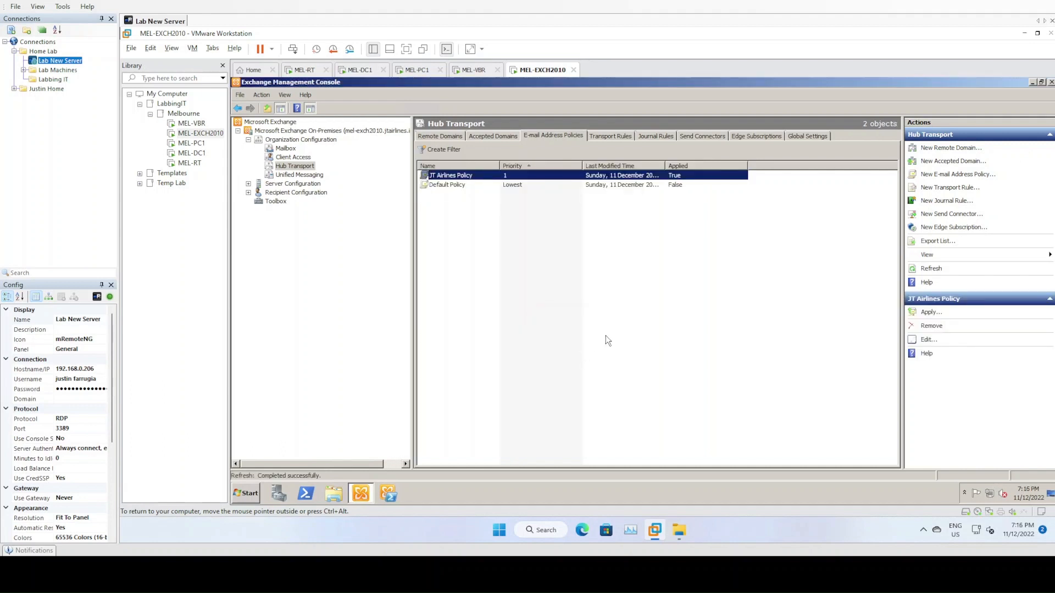
- Review the JT Airlines Policy in the list, then switch to the MEL-DC1 machine
left_click(454, 185)
left_click(452, 176)
right_click(456, 177)
left_click(586, 203)
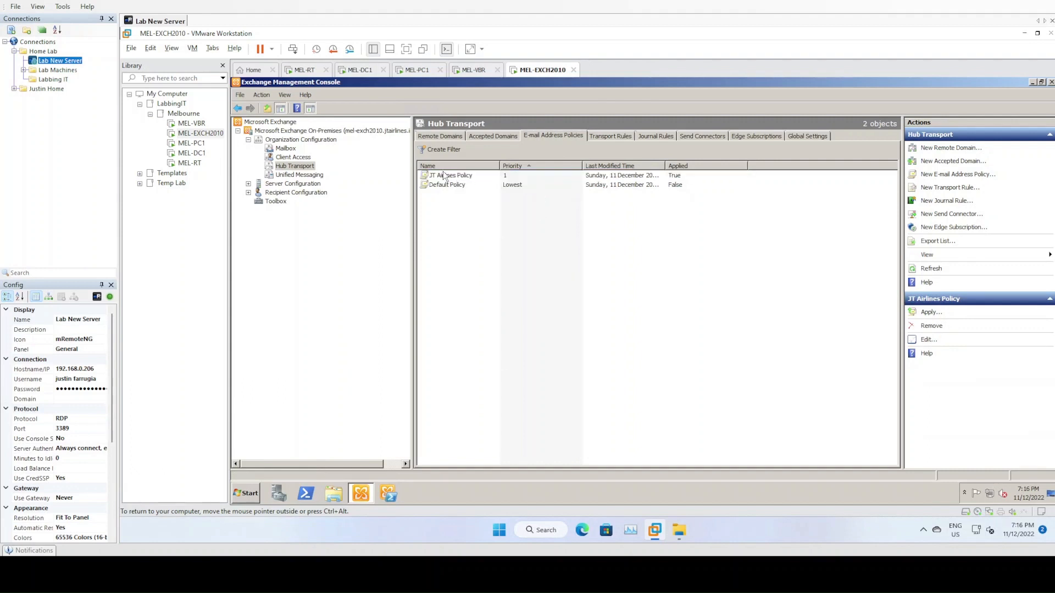
right_click(439, 179)
left_click(556, 240)
left_click(369, 73)
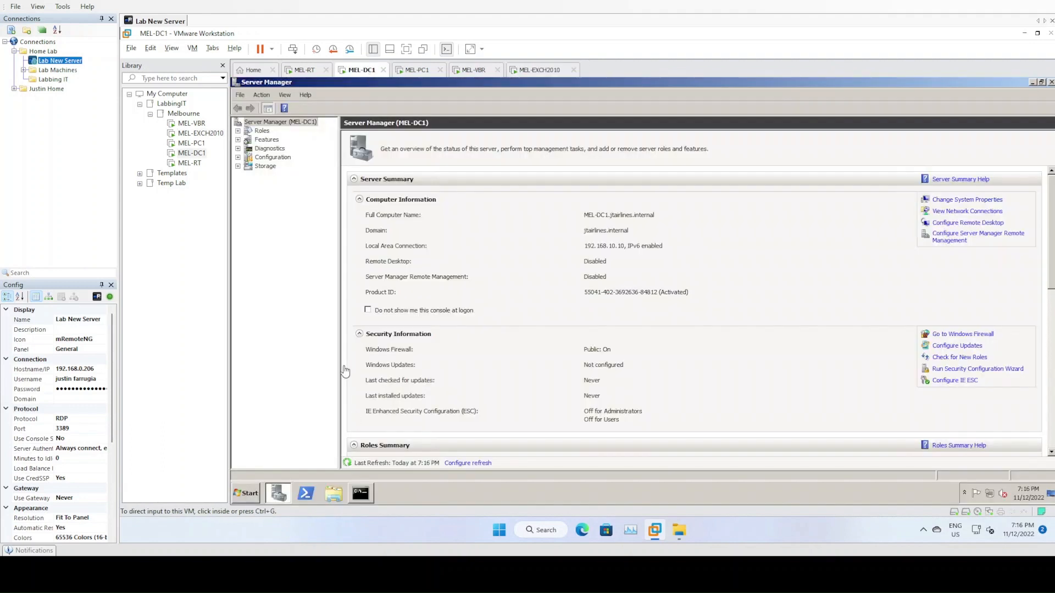
- Open the Administrator account's properties in Active Directory Users and Computers under JTAIRLINES Users
left_click(238, 492)
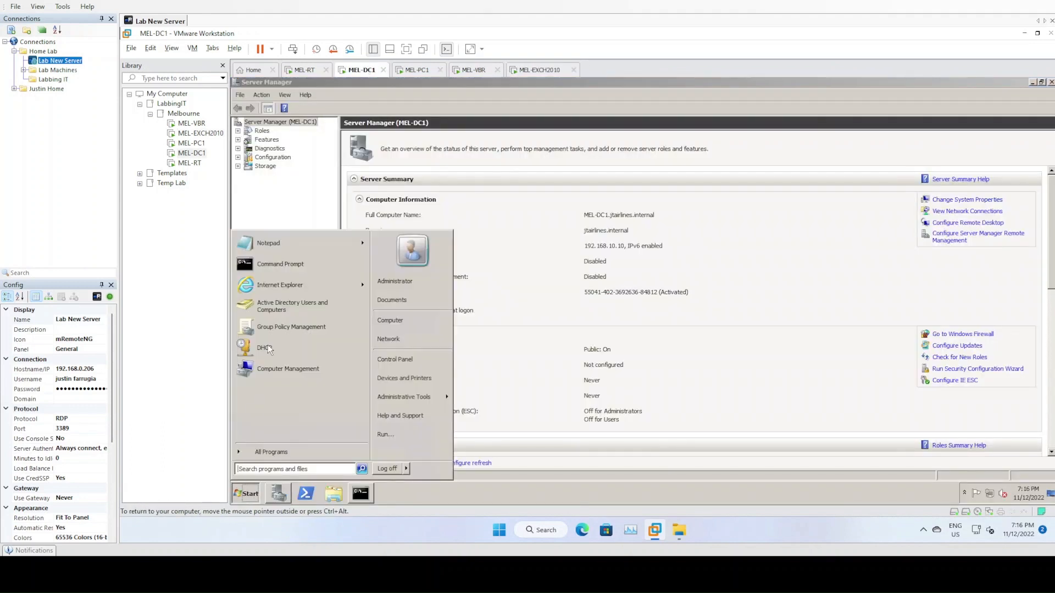
left_click(290, 304)
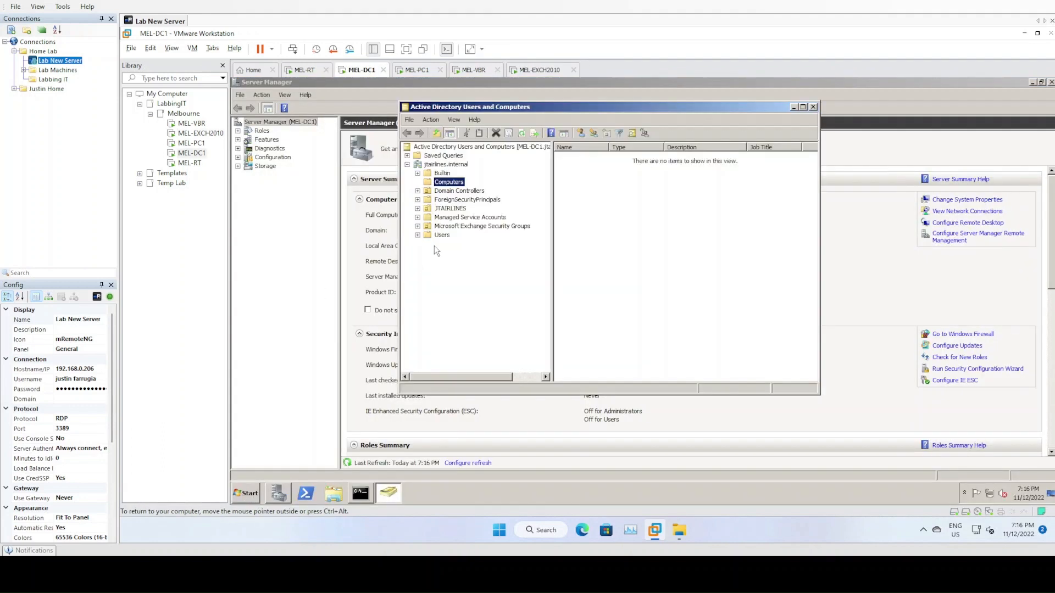
double_click(459, 211)
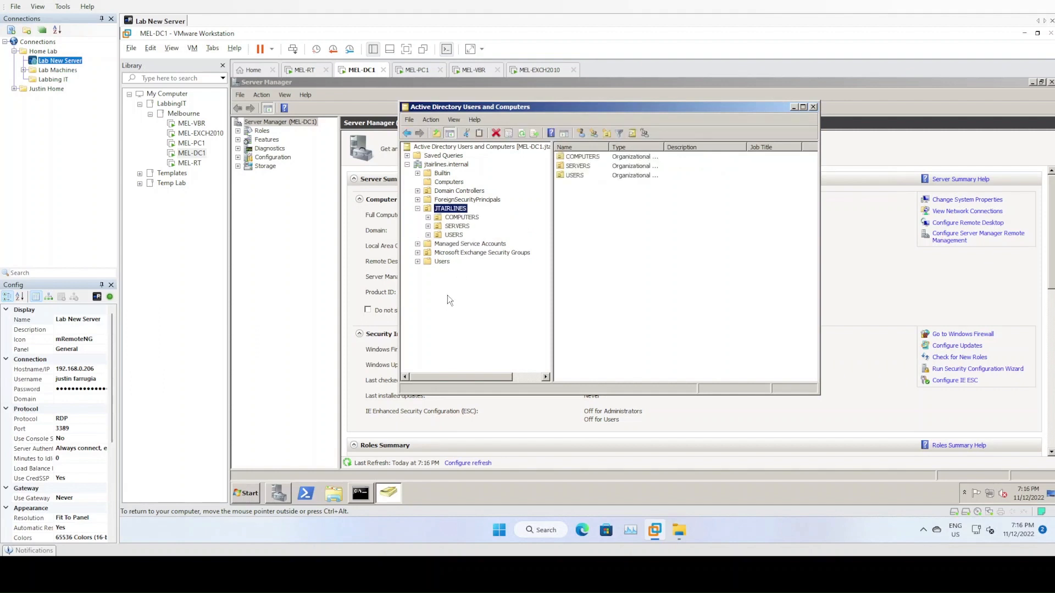
left_click(442, 261)
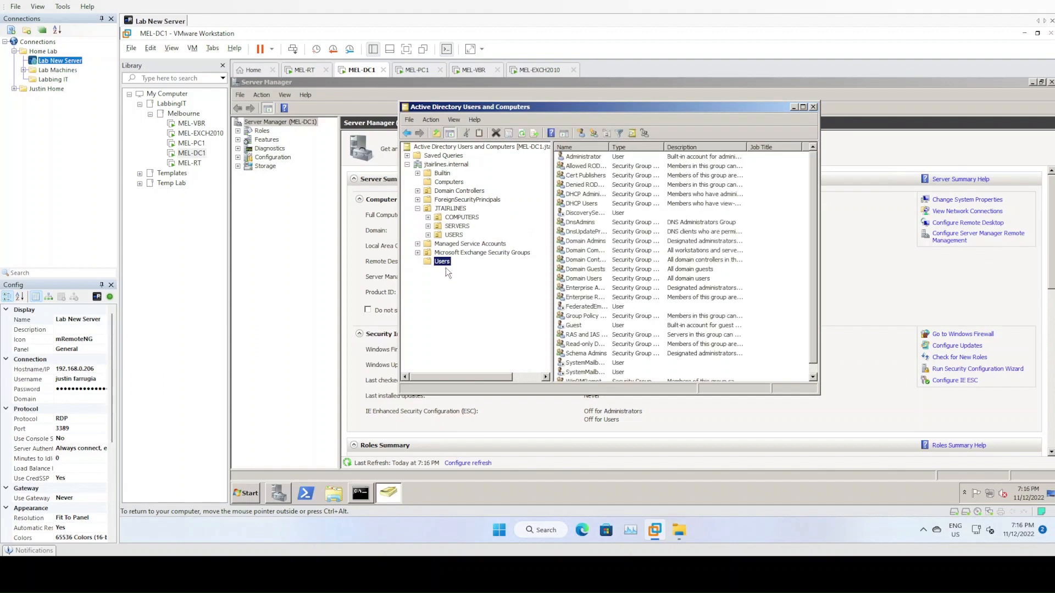
left_click(576, 158)
double_click(576, 159)
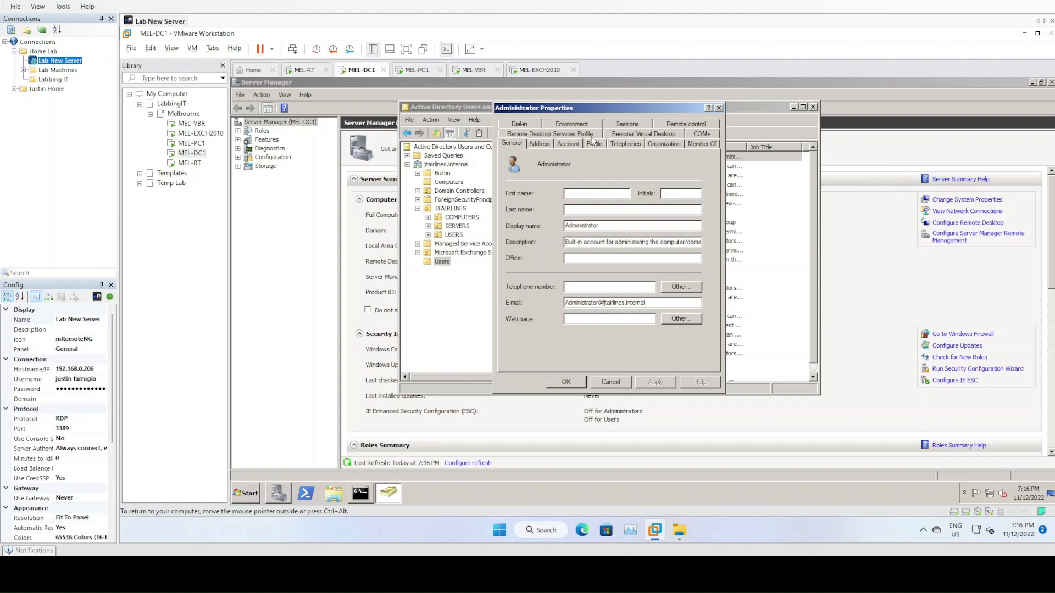
- Review the Administrator's group memberships, confirming Organization Management is listed
left_click(702, 144)
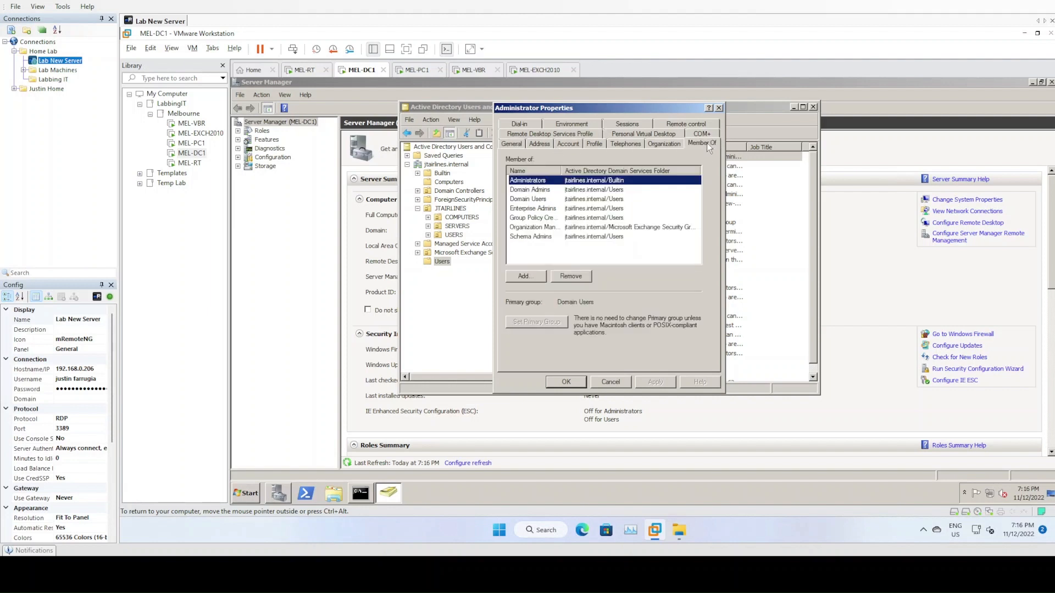
left_click(562, 190)
left_click(546, 209)
left_click(546, 218)
left_click(543, 237)
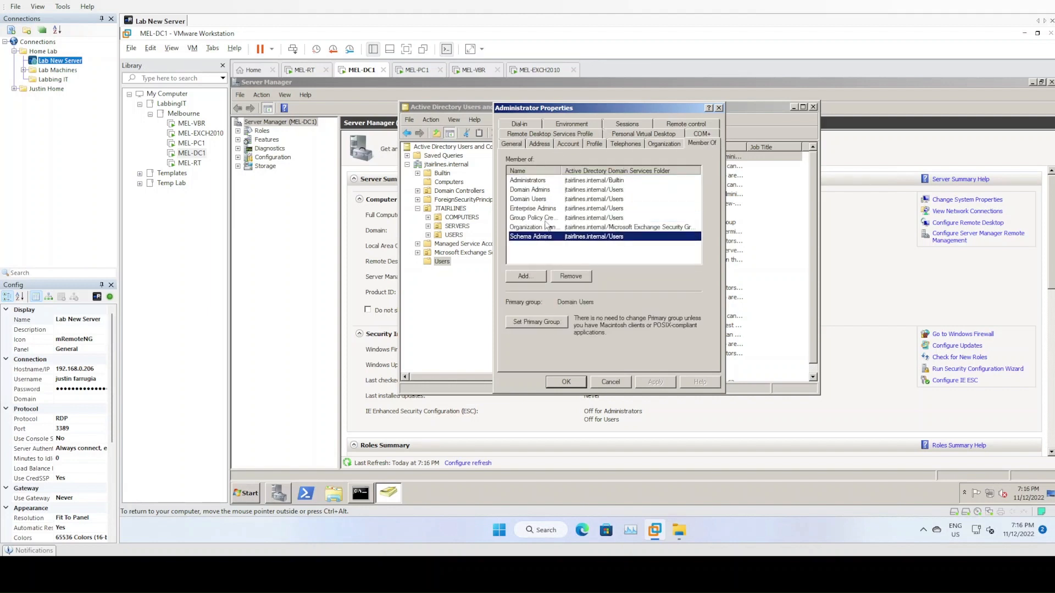
left_click_drag(564, 171, 605, 170)
left_click(577, 228)
left_click_drag(614, 262, 577, 266)
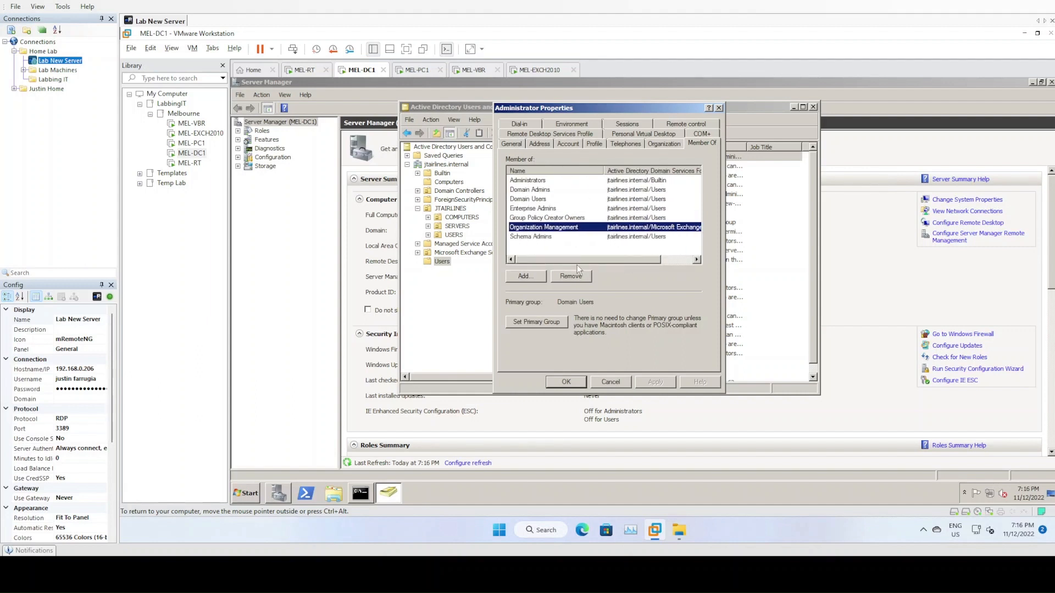
- Look up 'exchange' groups without adding any, close the properties, and return to the Exchange server
left_click(538, 277)
type("exchange")
key("Return")
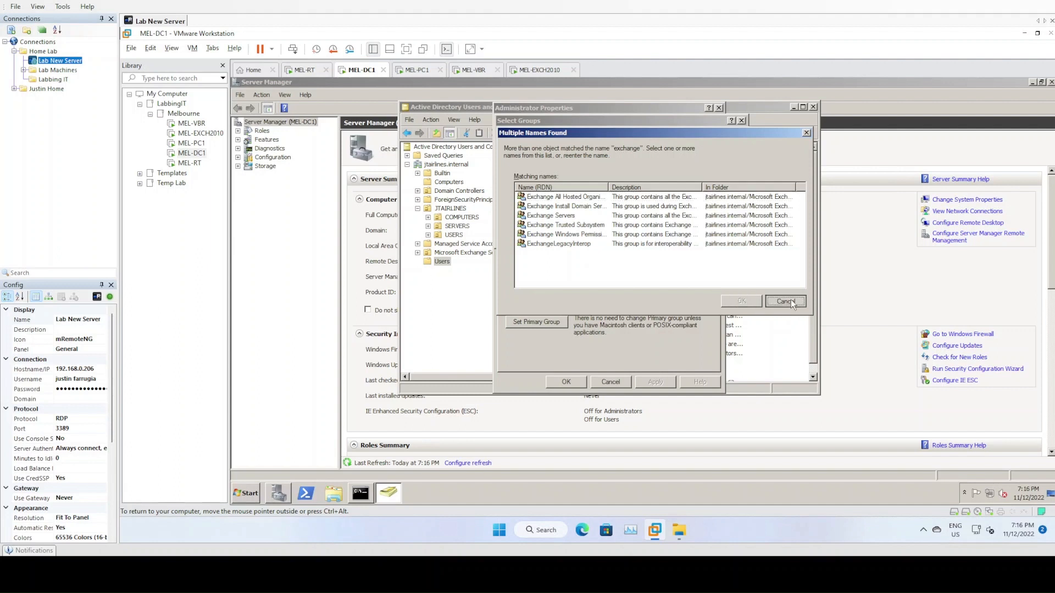
left_click(775, 302)
left_click(724, 237)
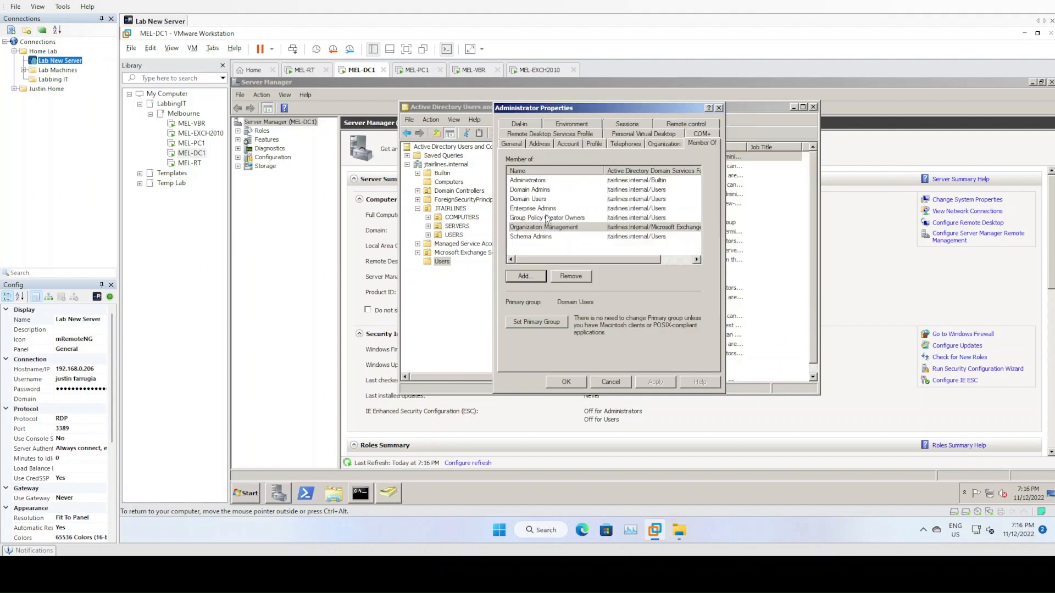
left_click_drag(614, 258, 533, 256)
left_click(567, 383)
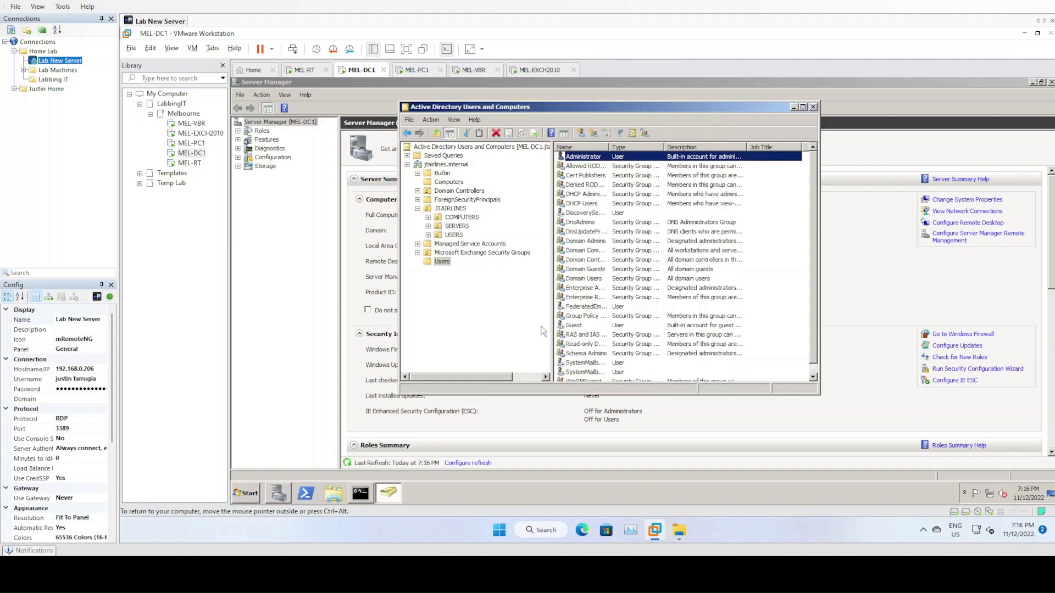
left_click(509, 331)
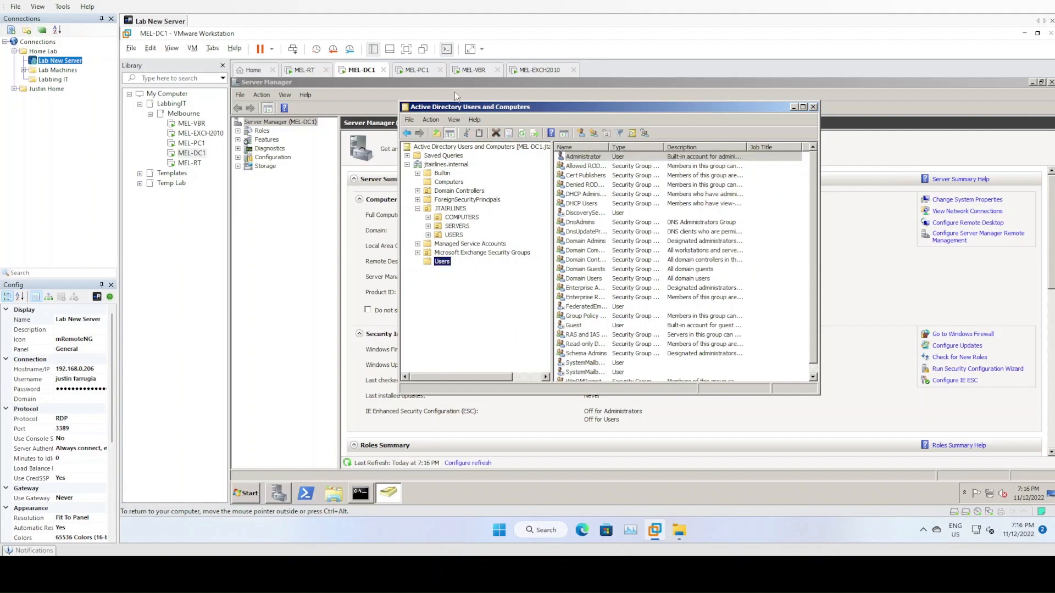
left_click(537, 70)
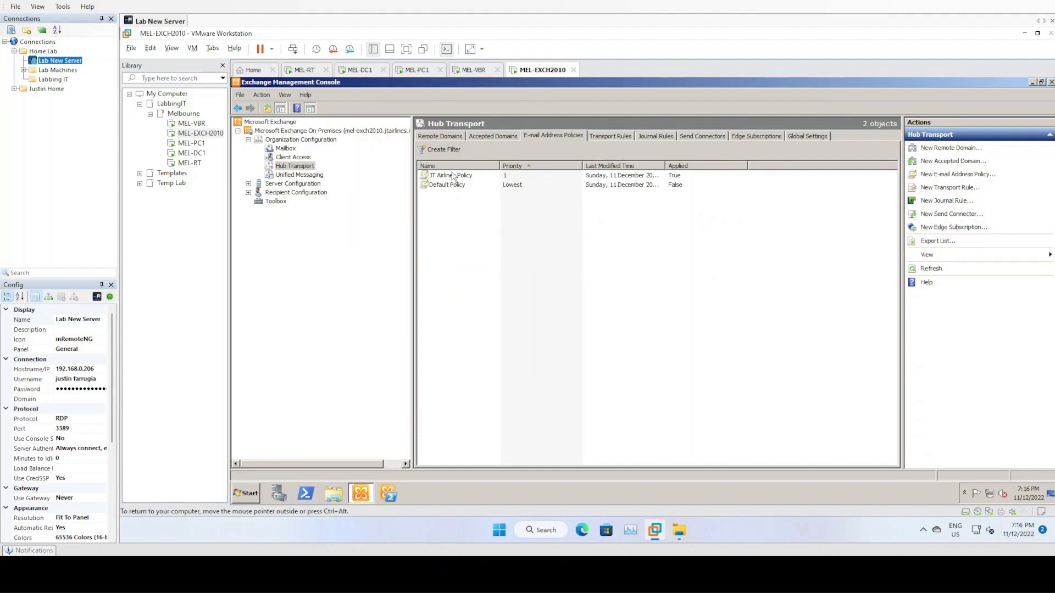
left_click(455, 176)
left_click(497, 257)
left_click(248, 193)
left_click(280, 202)
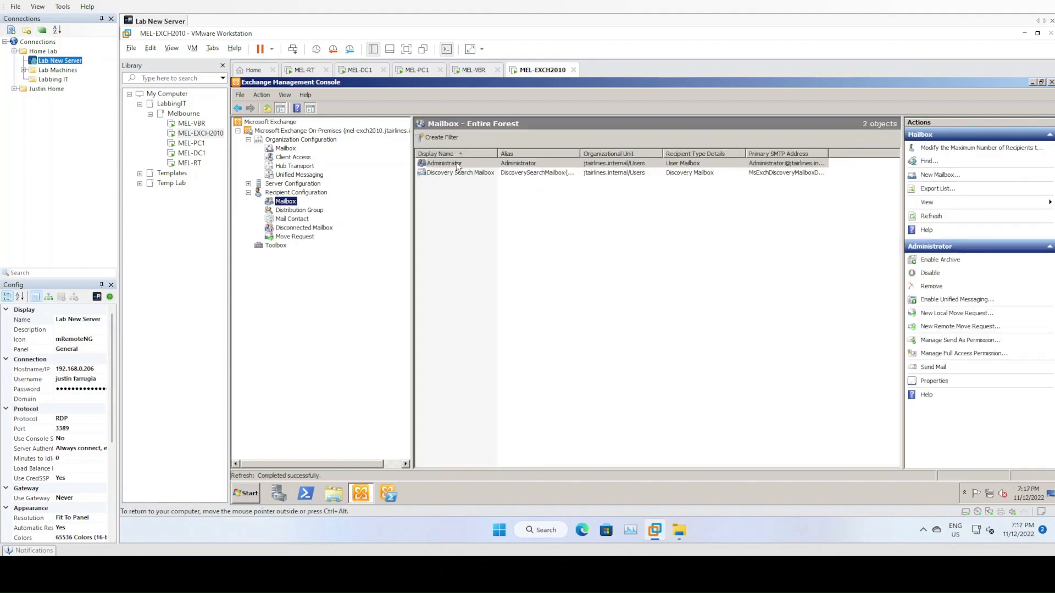
right_click(453, 166)
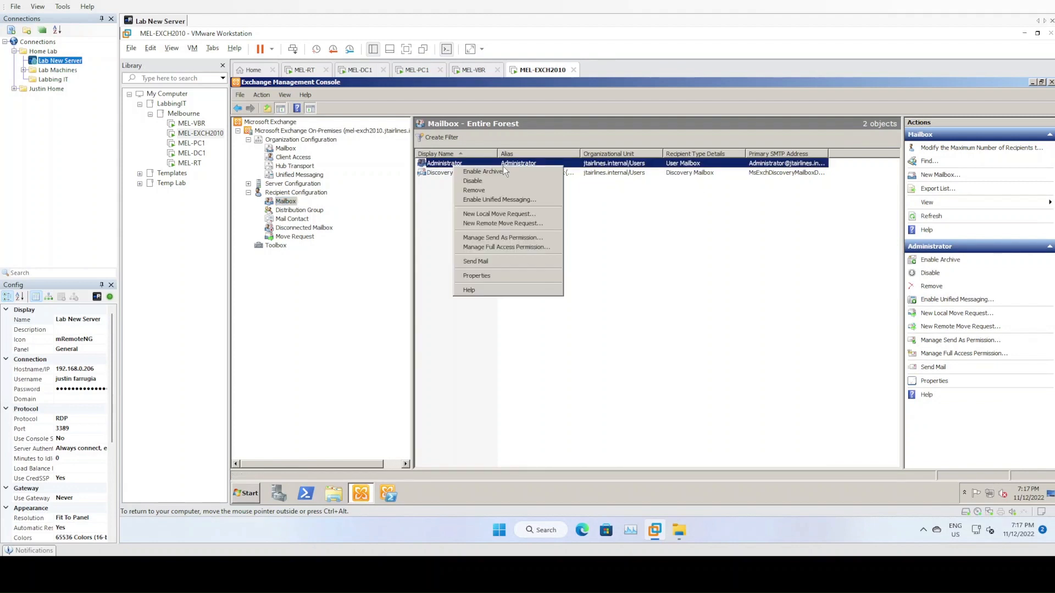
left_click(494, 276)
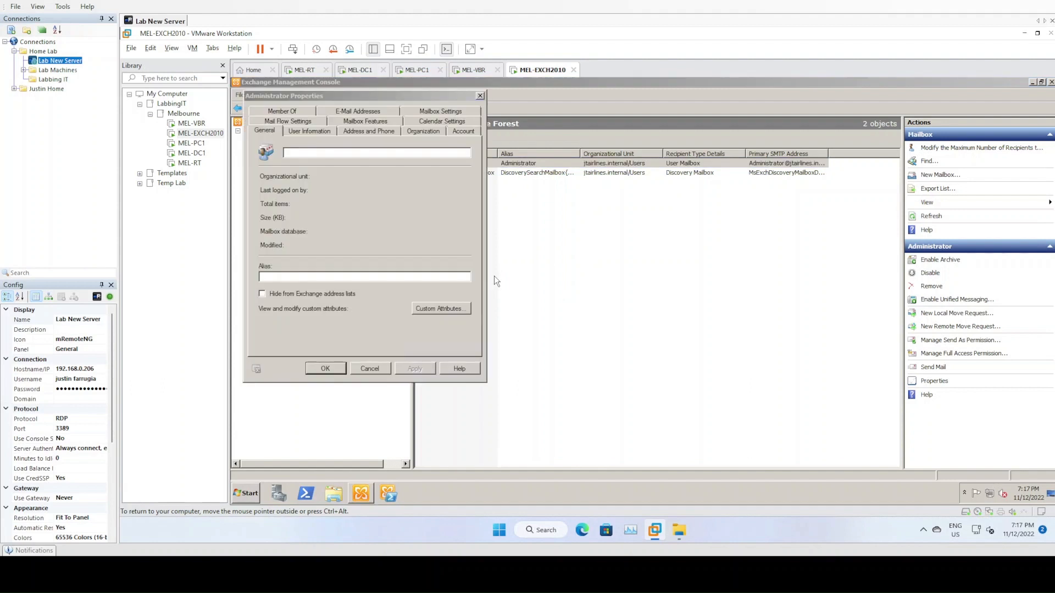
left_click(378, 112)
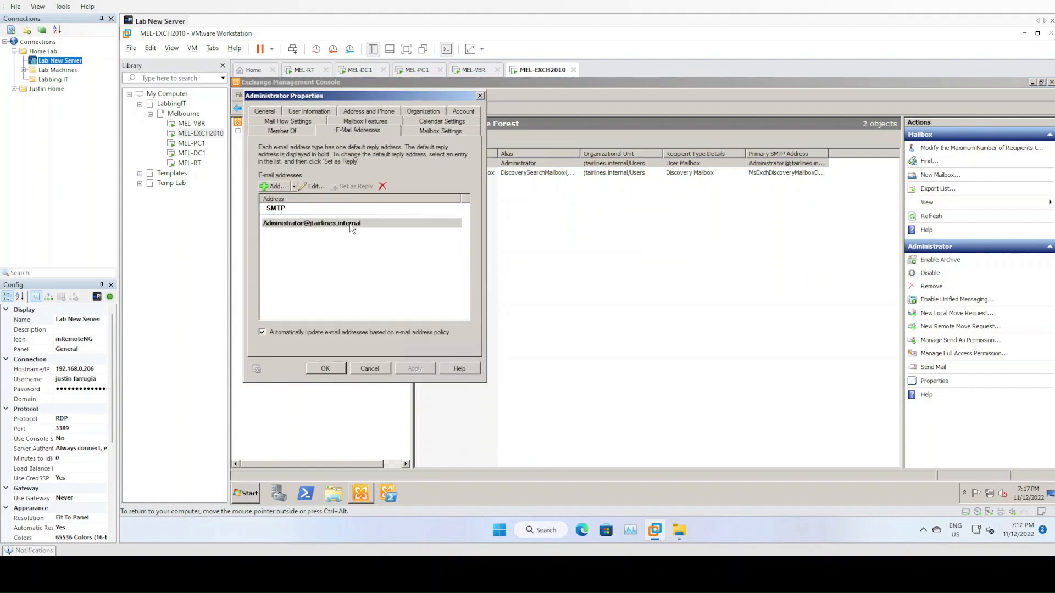
left_click(369, 371)
left_click(286, 148)
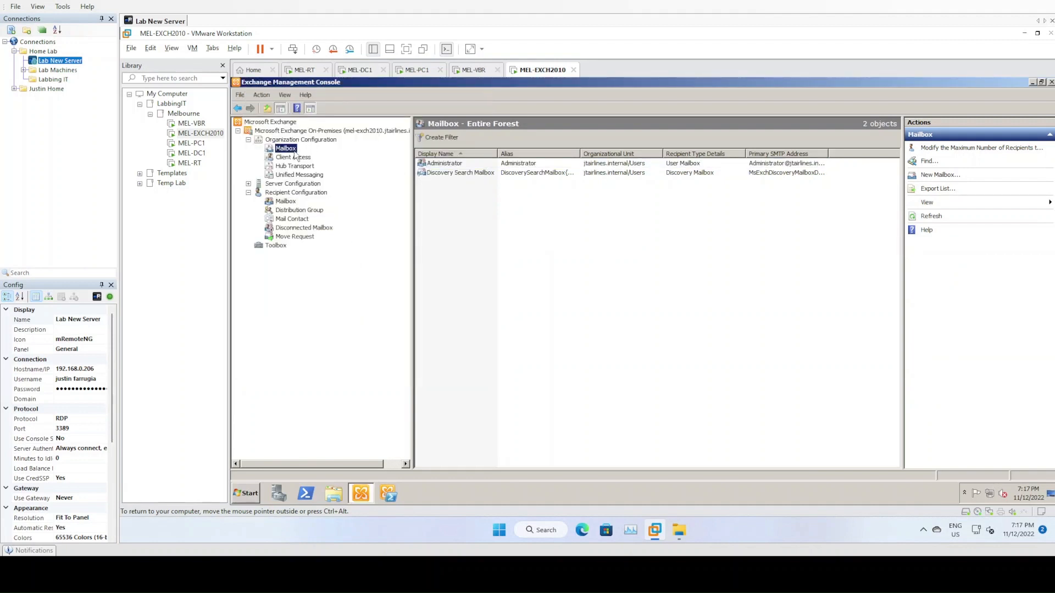
left_click(296, 158)
left_click(299, 166)
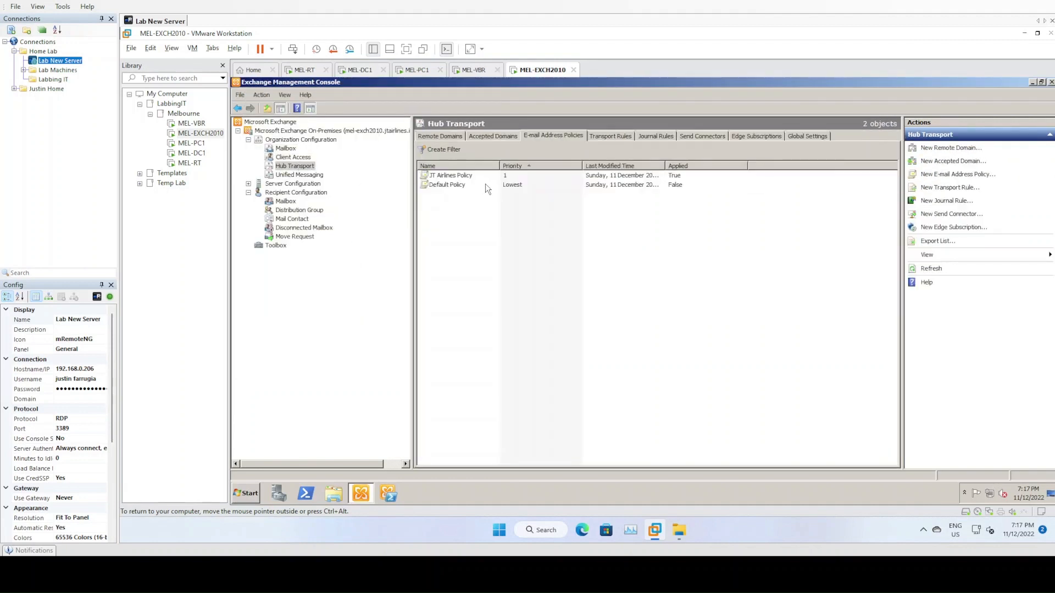
- Start editing the Default Policy and review its existing jtairlines.internal address template without changes
right_click(471, 185)
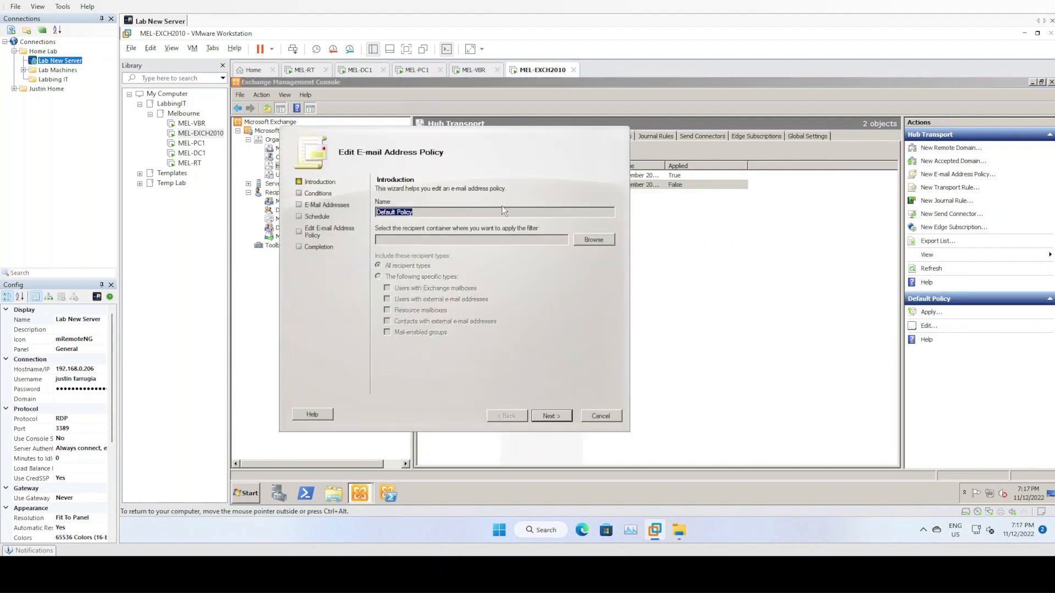
left_click(549, 418)
left_click(549, 420)
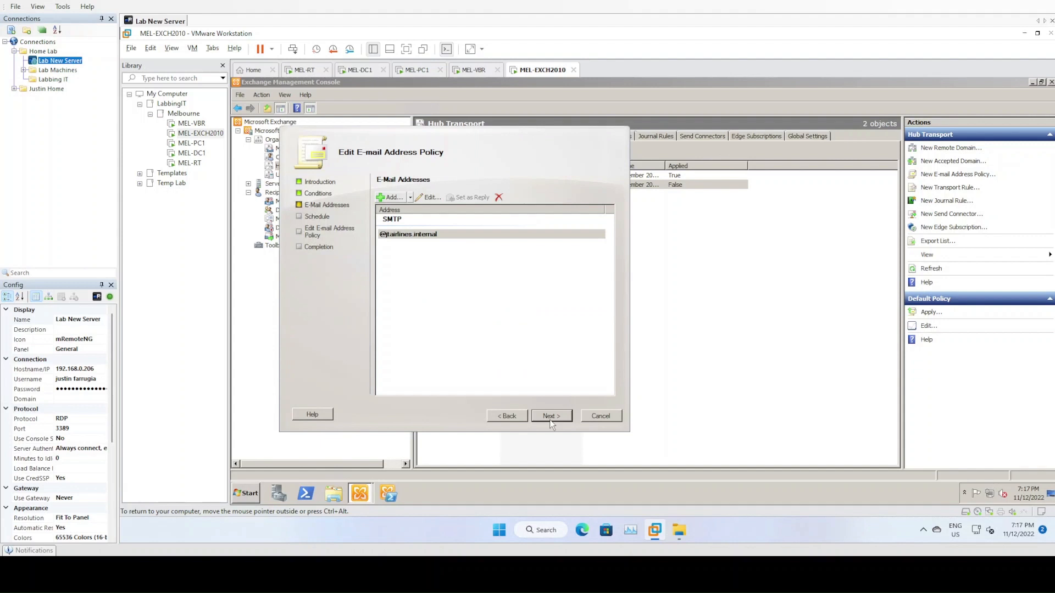
left_click(429, 198)
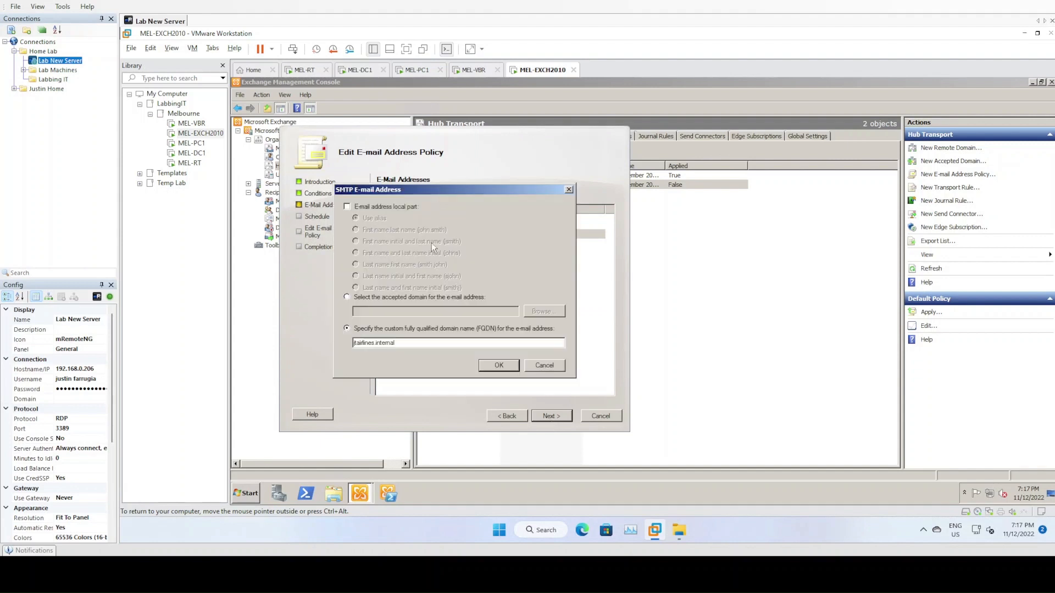
left_click(532, 367)
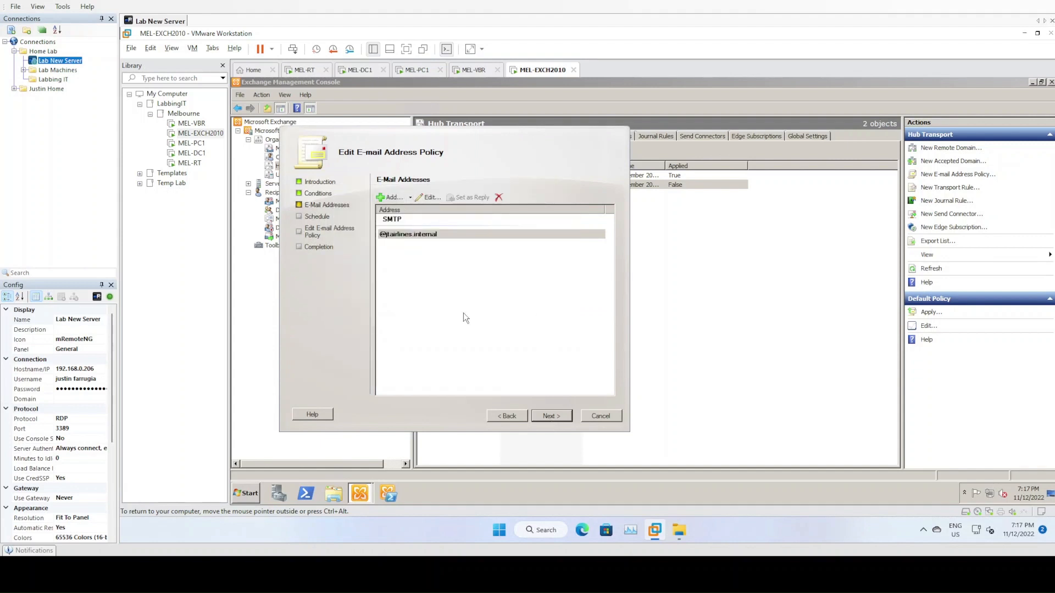
- Add a new e-mail address template based on the accepted domain jtairlines.com
left_click(384, 198)
left_click(385, 296)
left_click(544, 311)
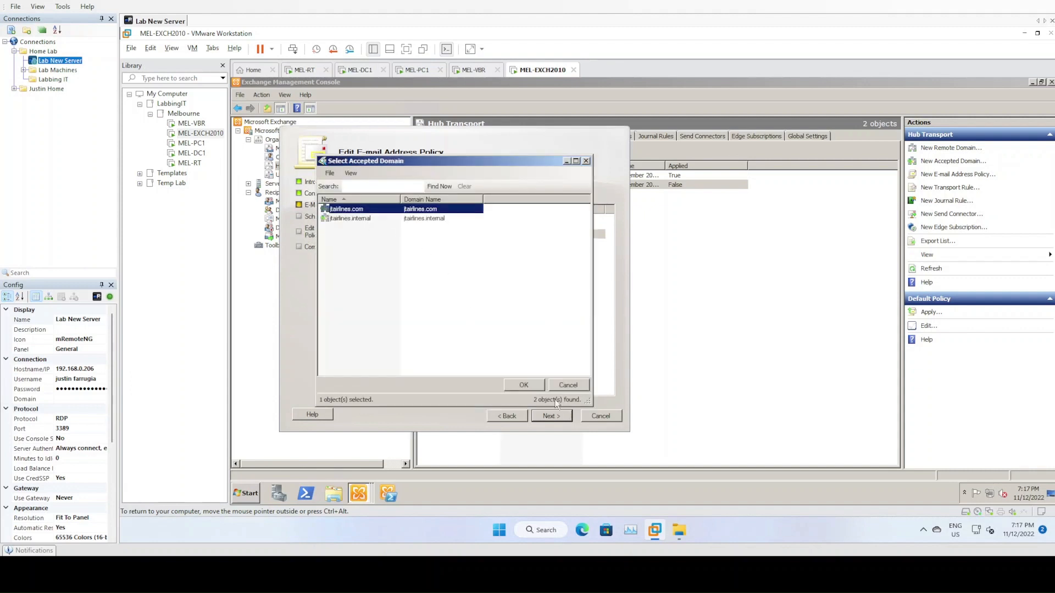
left_click(525, 384)
left_click(515, 364)
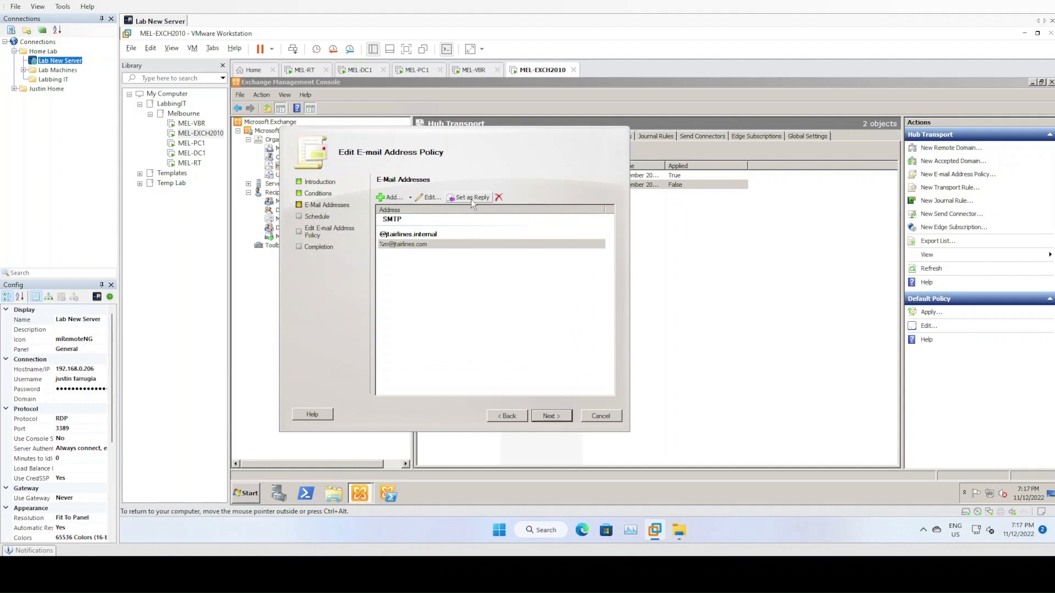
- Move through schedule and summary, run the Default Policy edit, and collapse the failed Apply details
left_click(550, 416)
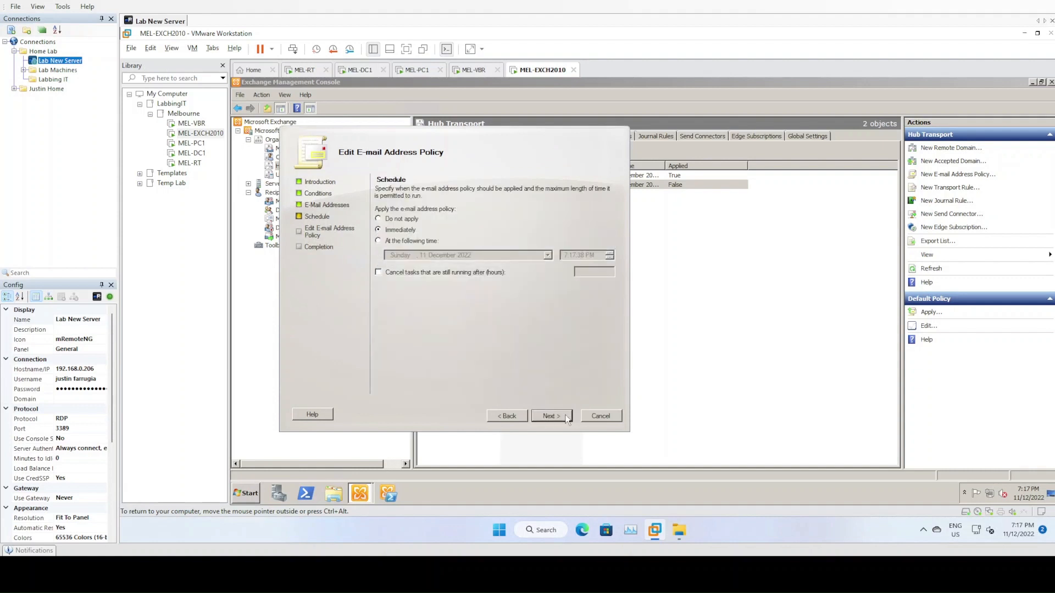
left_click(567, 420)
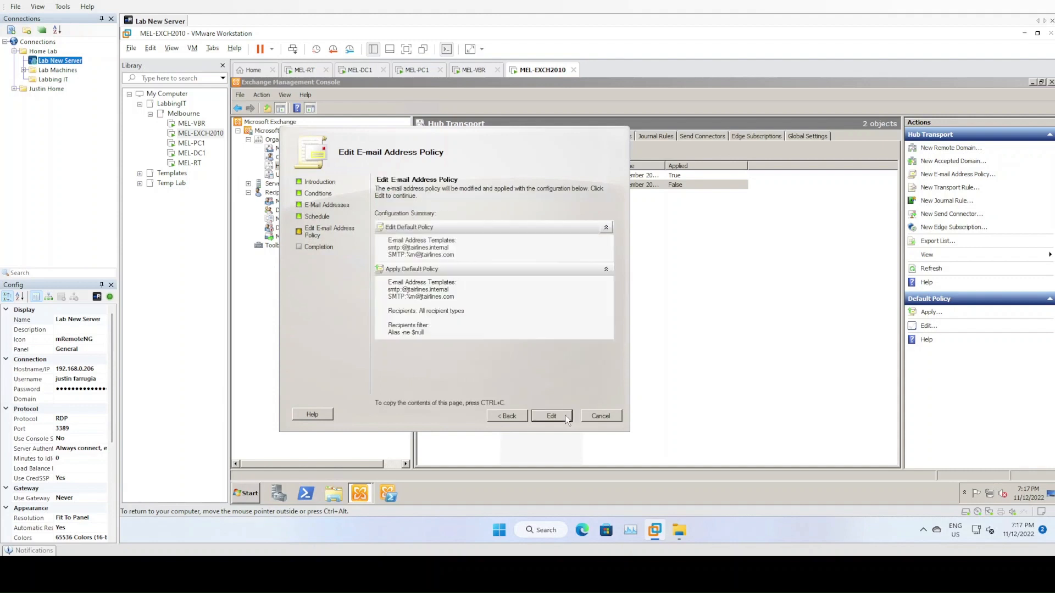
left_click(551, 416)
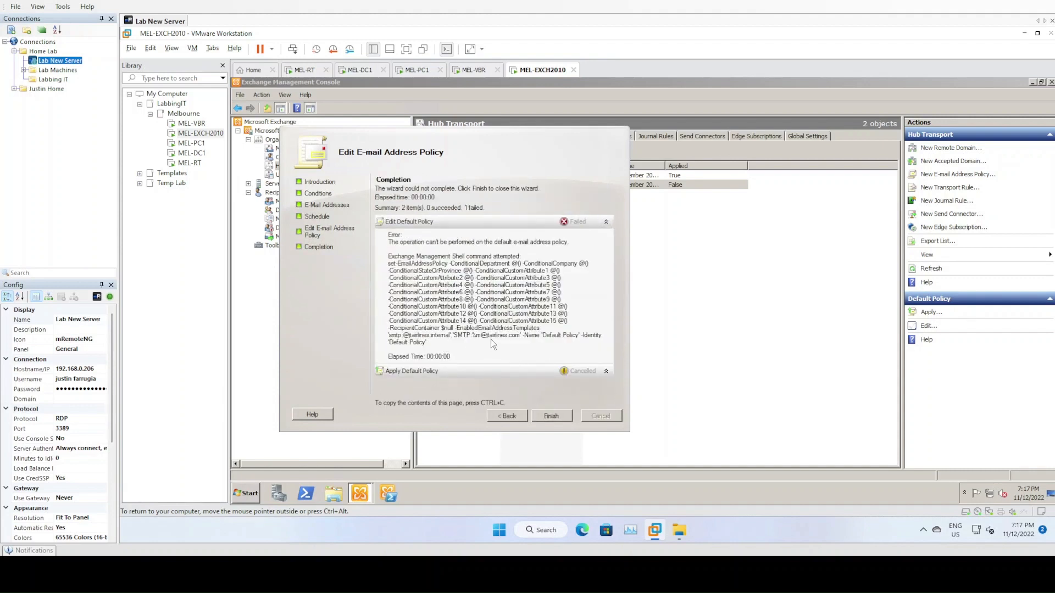
left_click(606, 372)
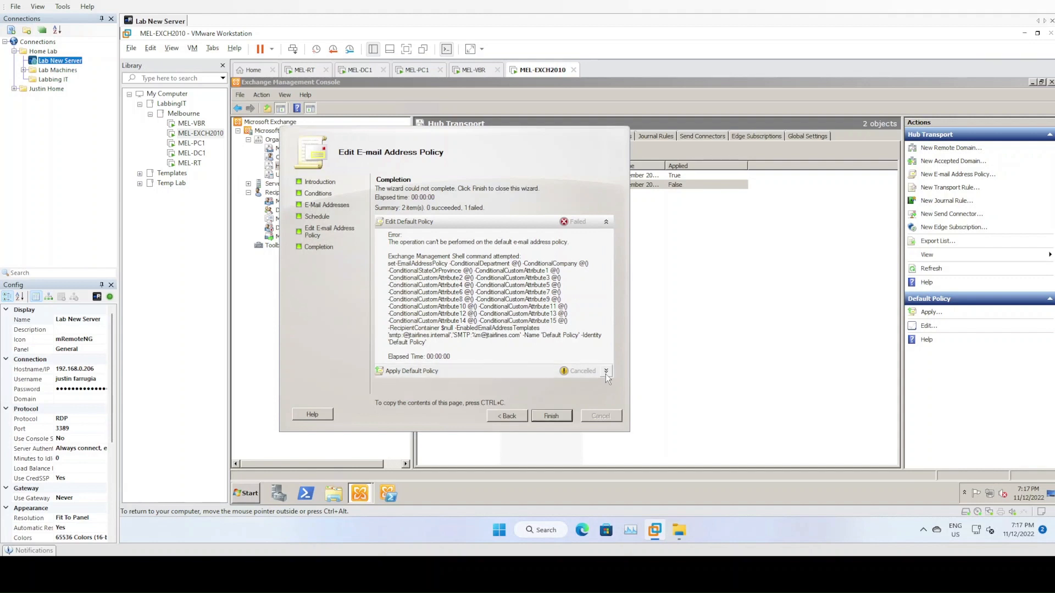
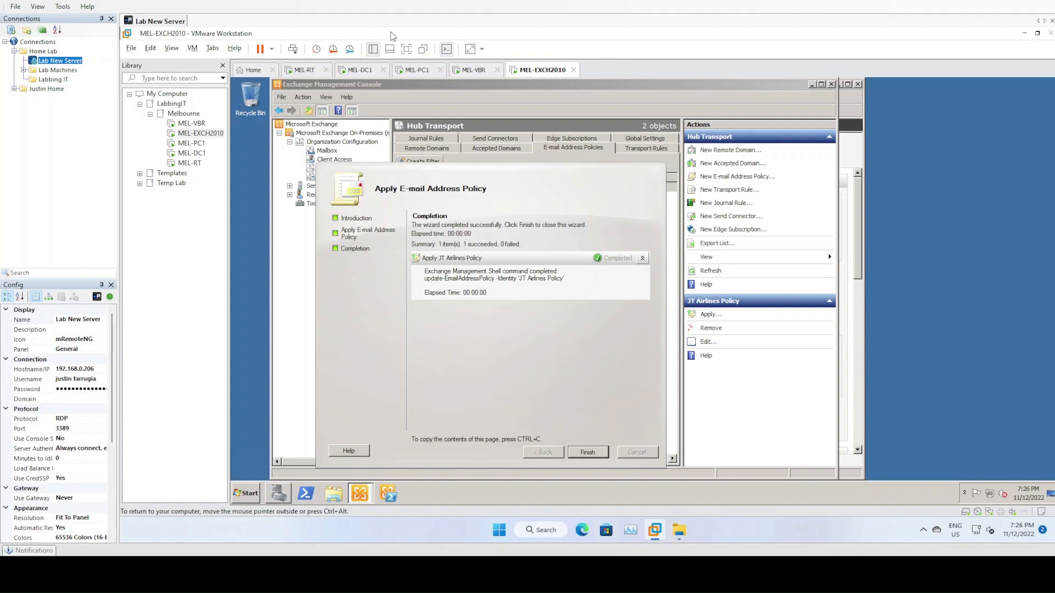
- On the domain controller, review the Administrator account's security and advanced permissions without changes
left_click(359, 71)
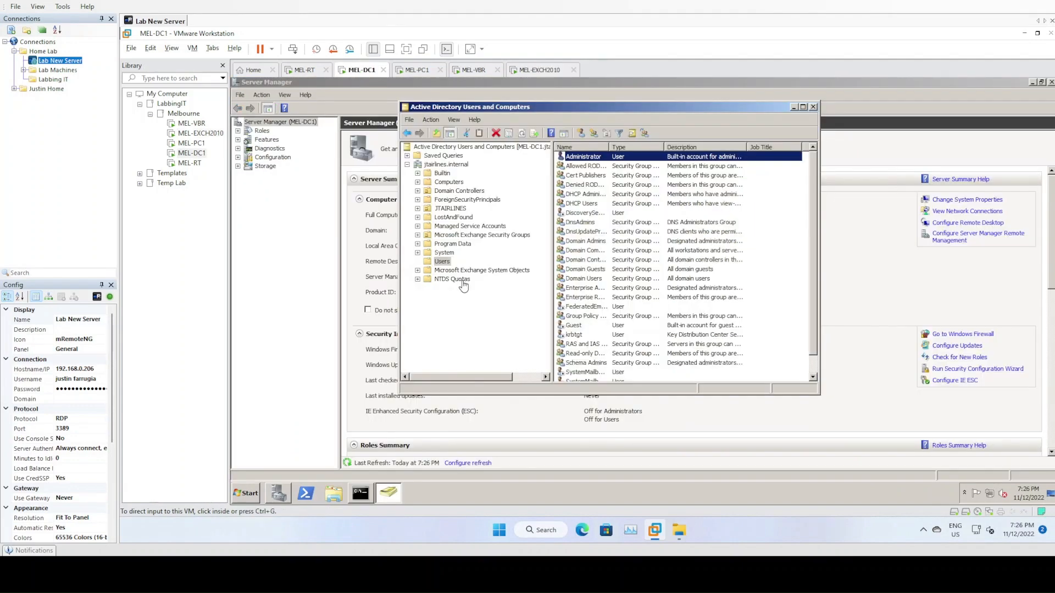
right_click(591, 160)
left_click(644, 297)
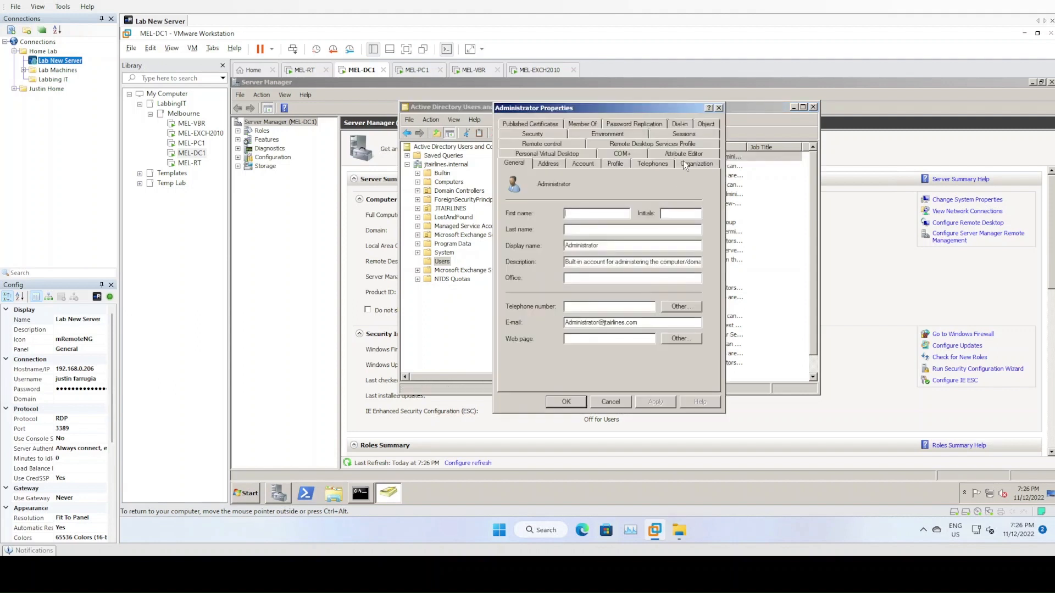
left_click(532, 135)
left_click(683, 361)
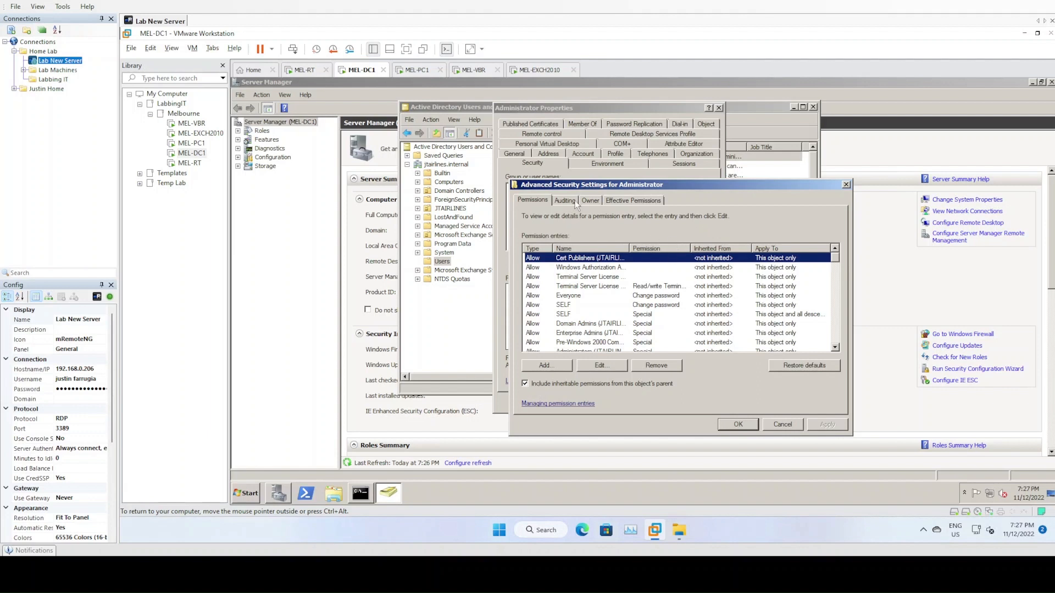
left_click_drag(583, 185, 628, 172)
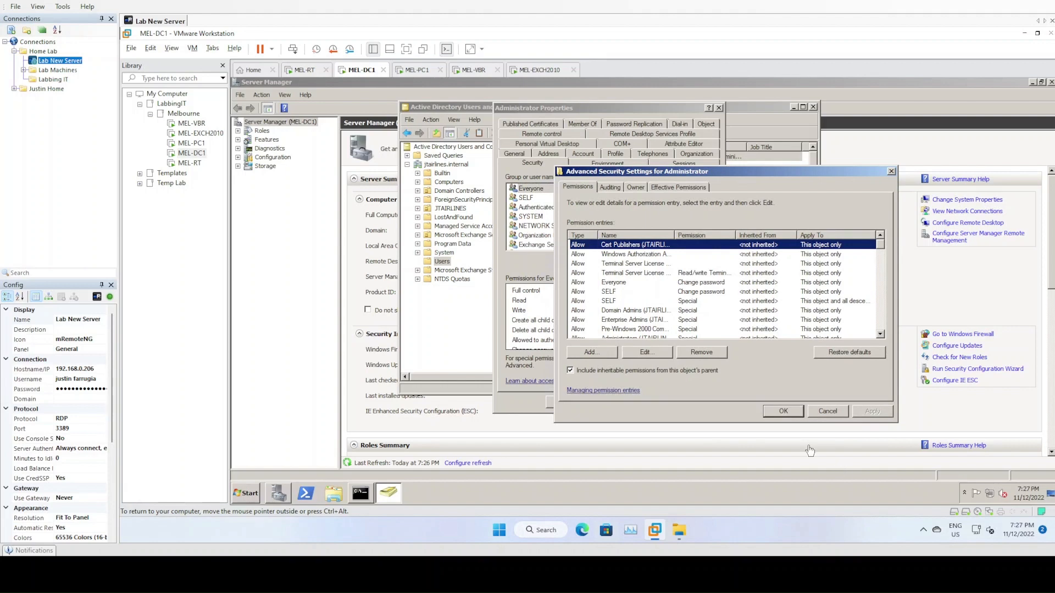
left_click(784, 413)
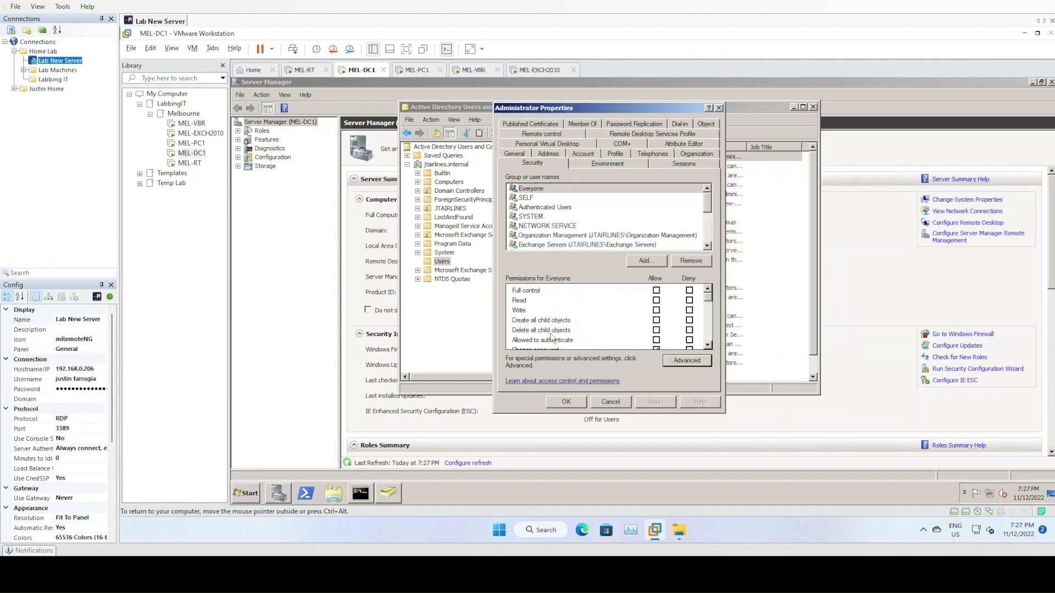
left_click(560, 402)
left_click(469, 328)
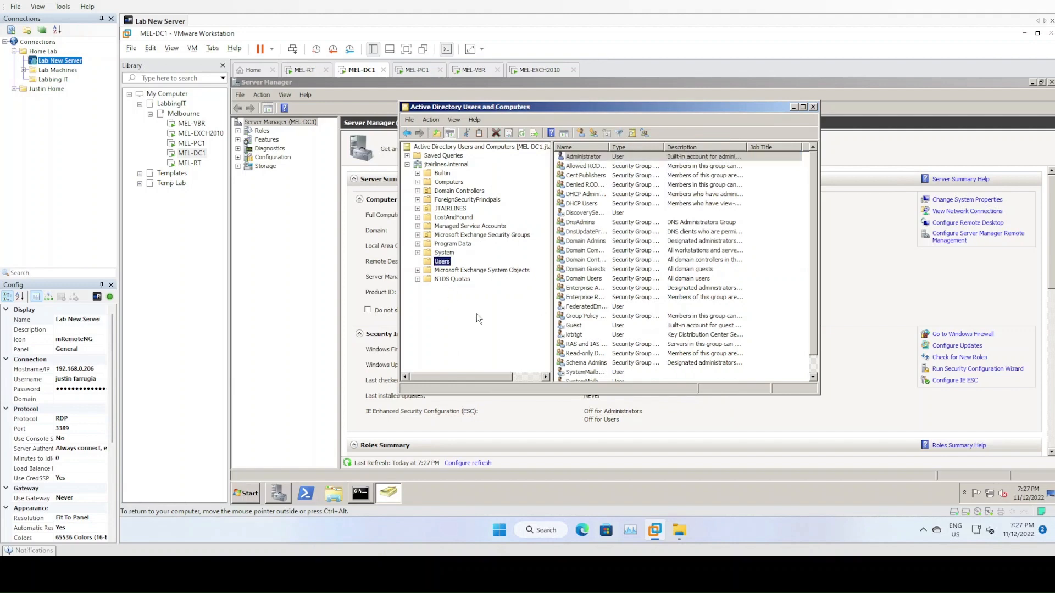
- Back on the Exchange server, close the finished wizard and reapply the JT Airlines Policy
left_click(540, 70)
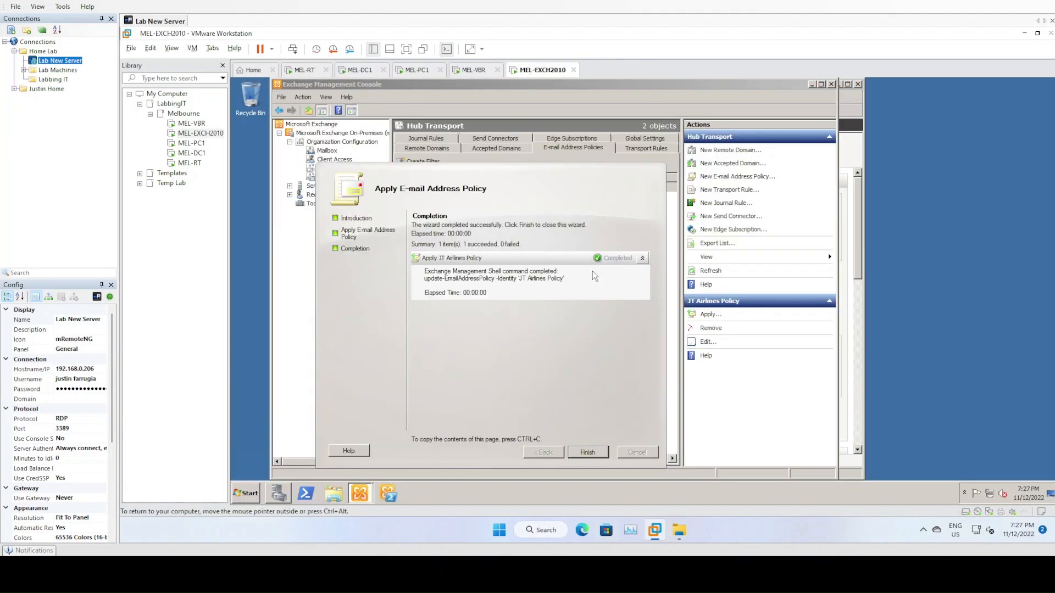
left_click(587, 453)
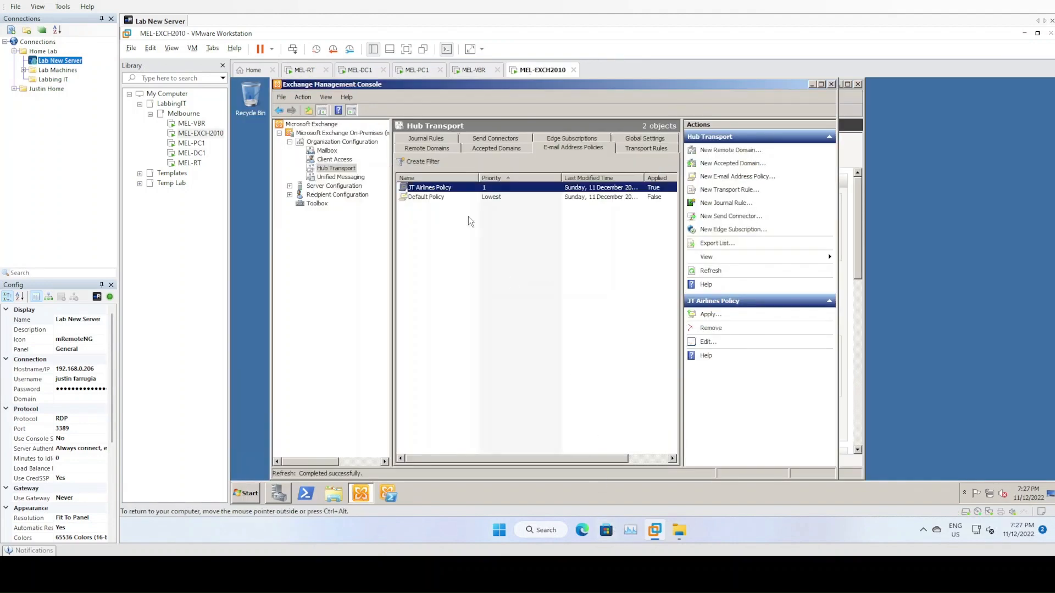
right_click(467, 187)
left_click(482, 191)
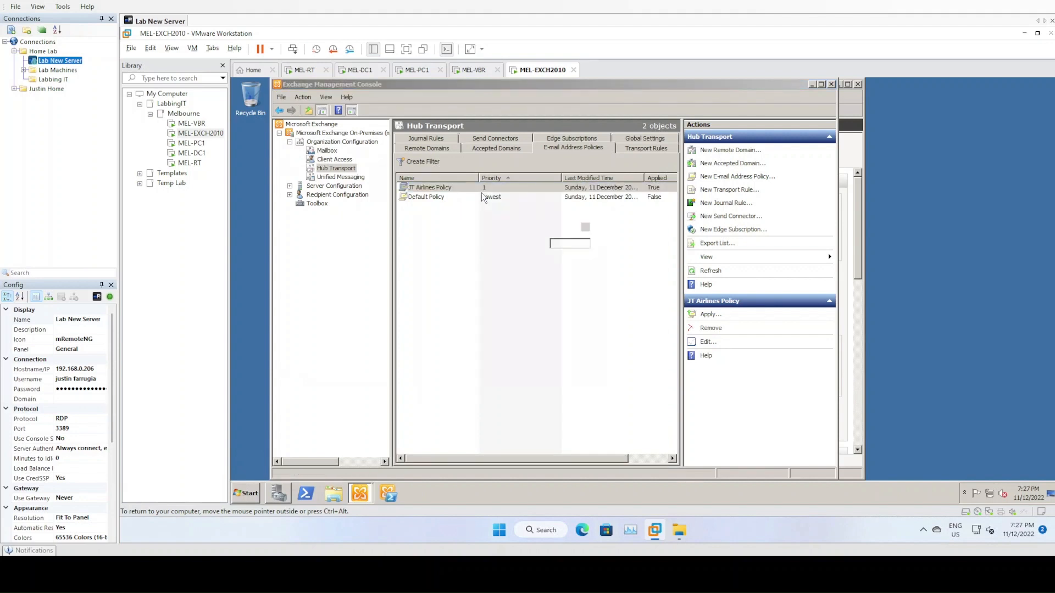
left_click(525, 392)
left_click(534, 394)
left_click(528, 392)
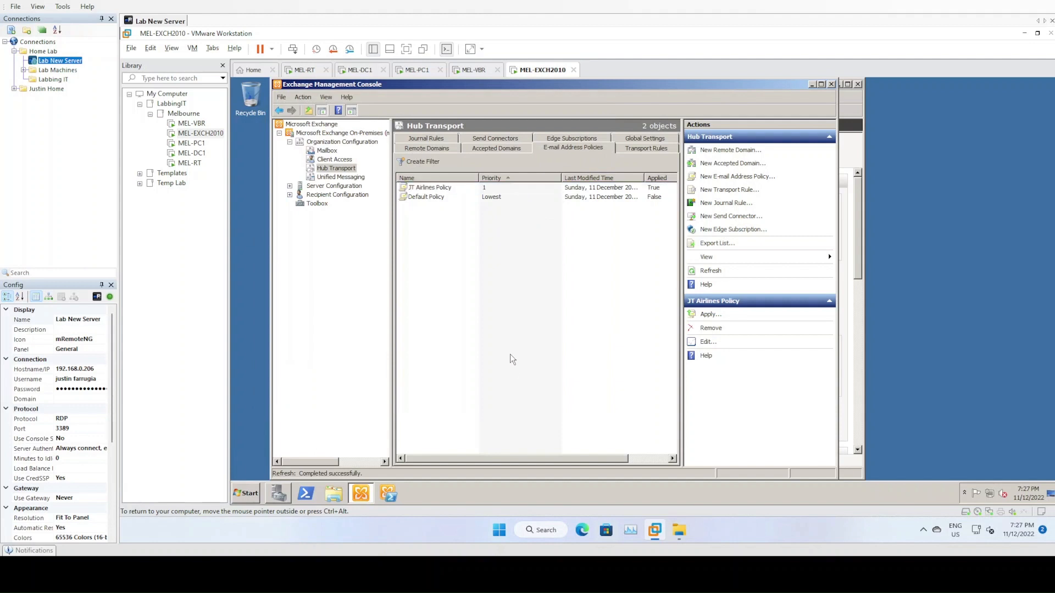
- Check the Administrator mailbox's e-mail addresses without changes, then return to Hub Transport
left_click(290, 195)
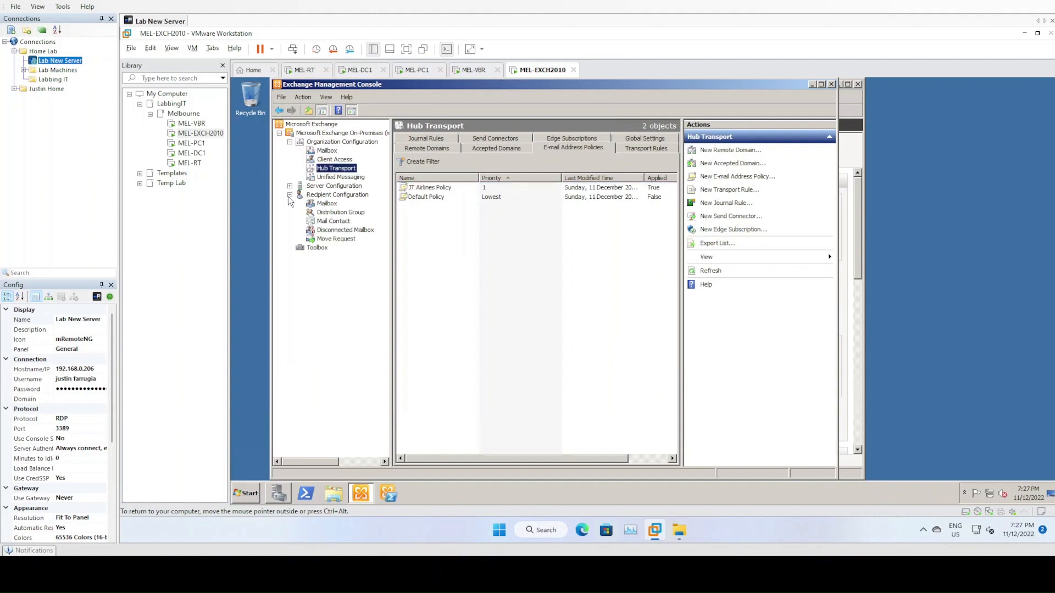
left_click(324, 204)
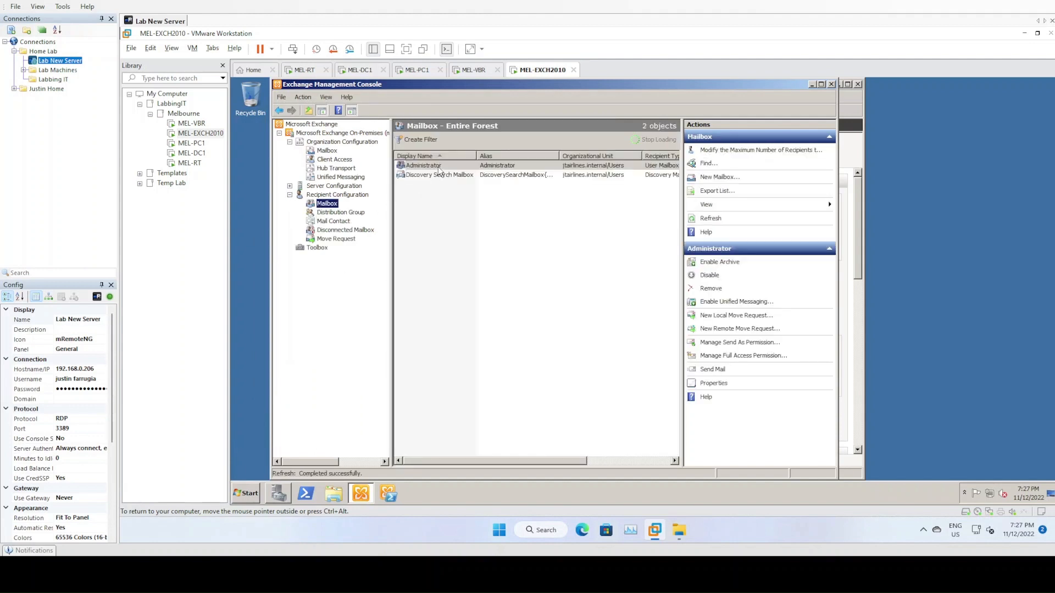
left_click(441, 166)
double_click(441, 166)
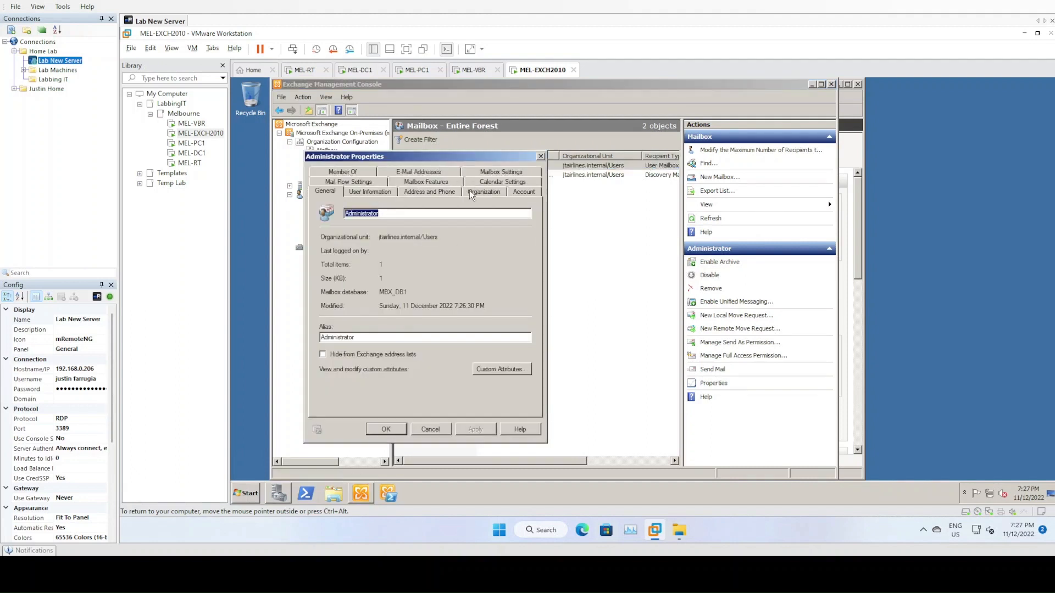
left_click(428, 174)
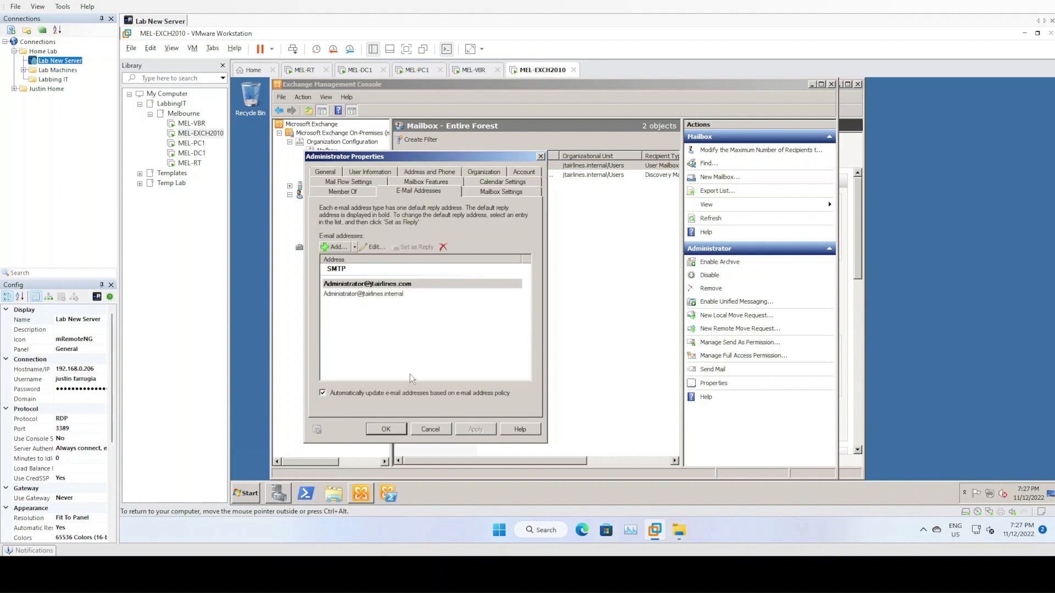
left_click(442, 432)
left_click(541, 290)
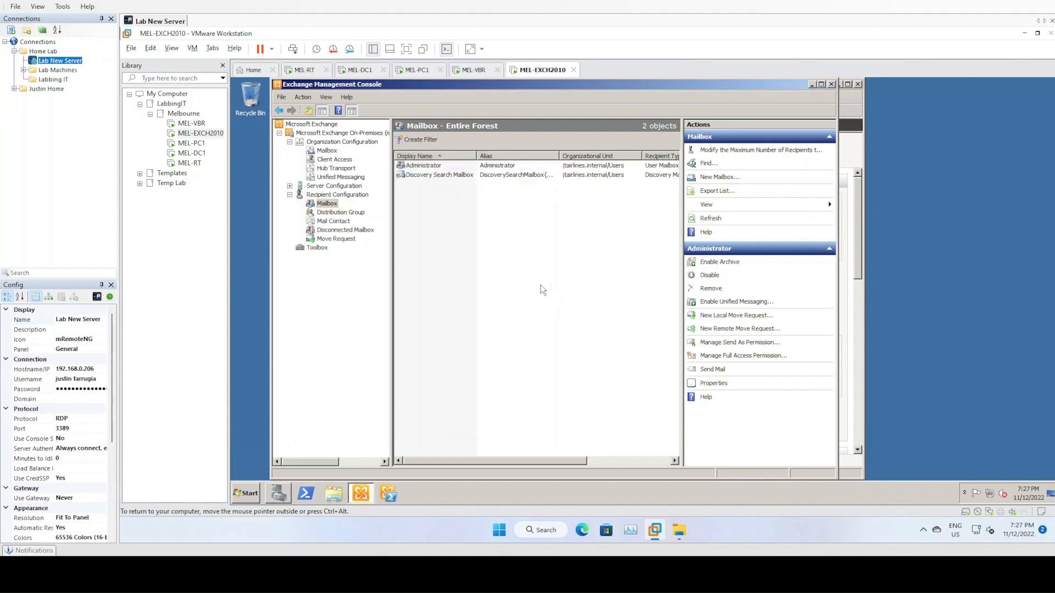
left_click(331, 152)
left_click(336, 168)
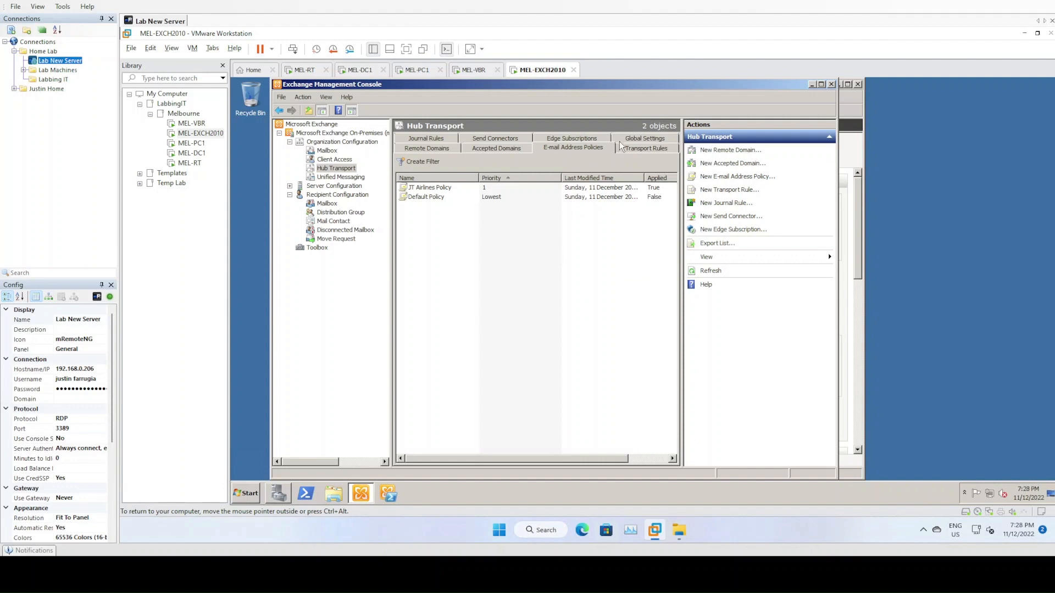
- Browse the Hub Transport tabs to the empty Send Connectors list and start a new send connector
left_click(646, 149)
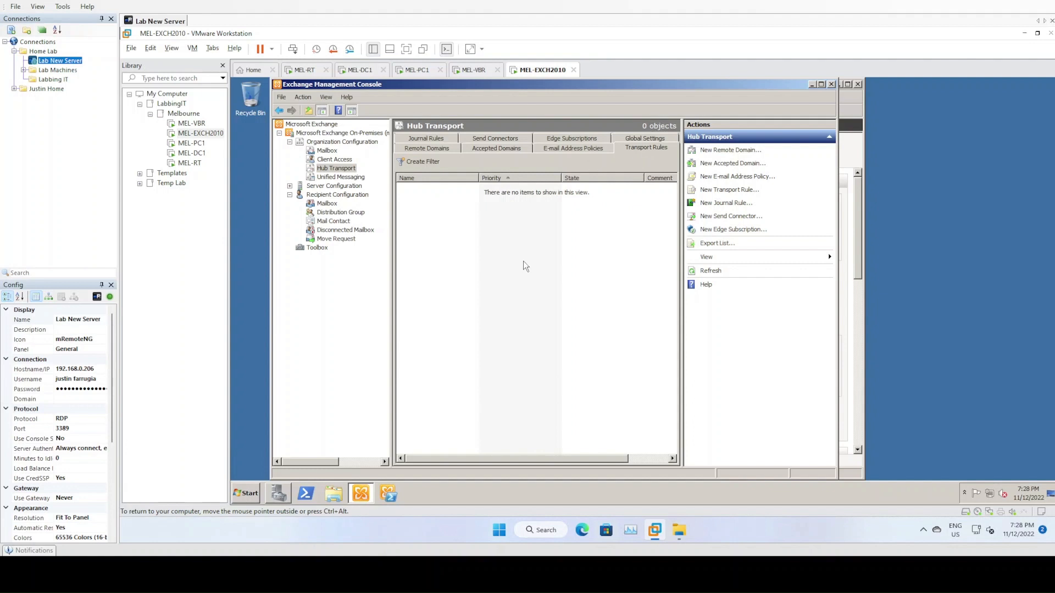
left_click(647, 139)
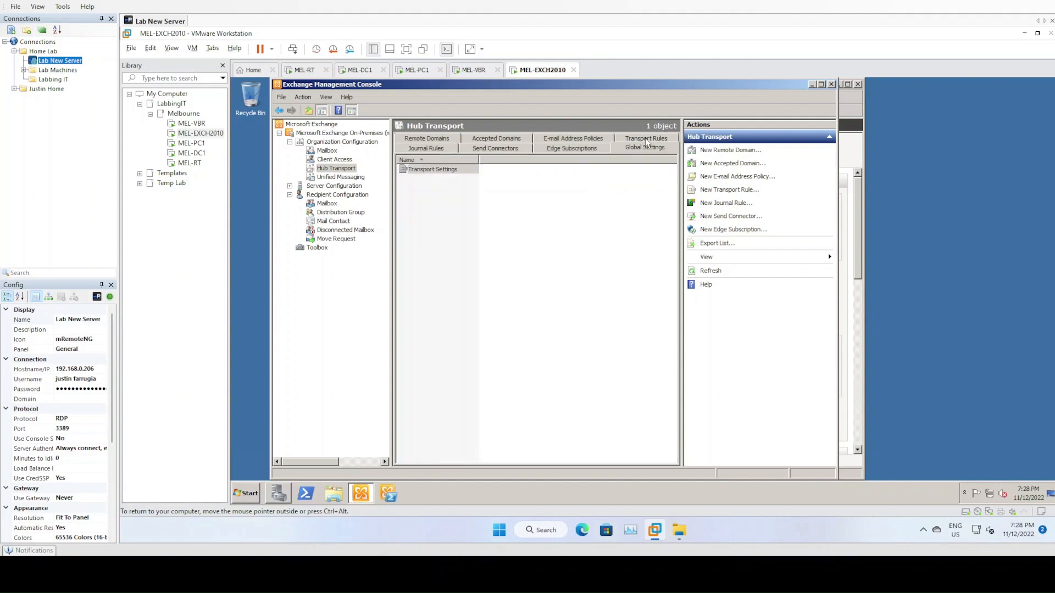
left_click(552, 154)
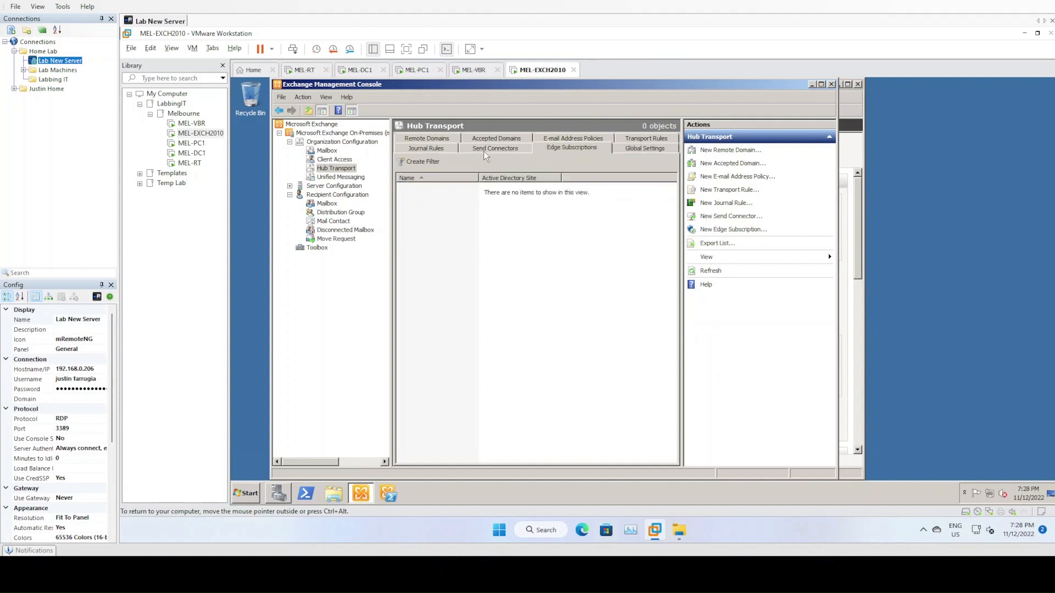
left_click(443, 152)
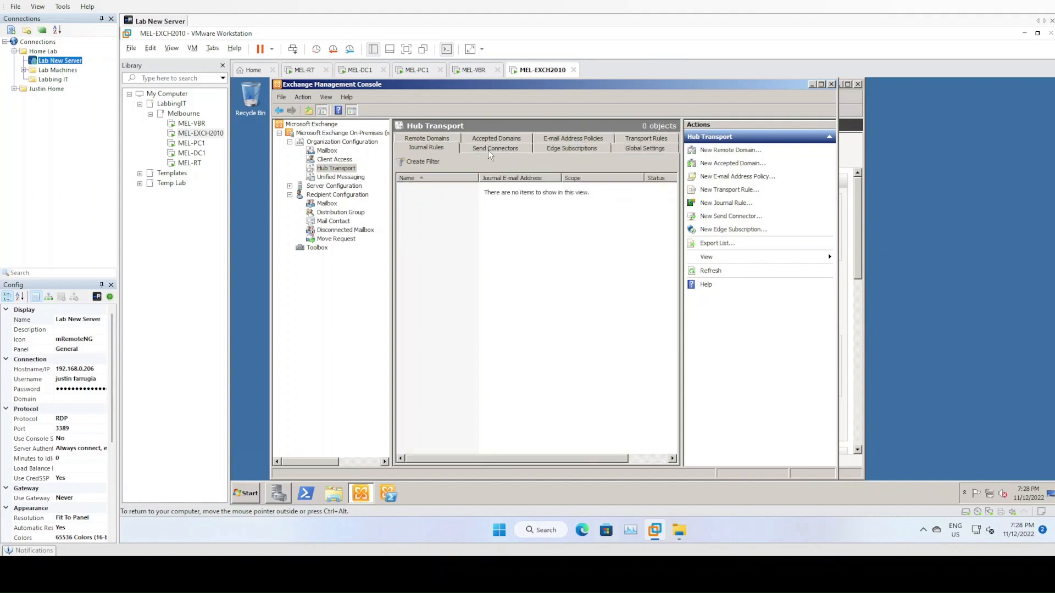
left_click(496, 152)
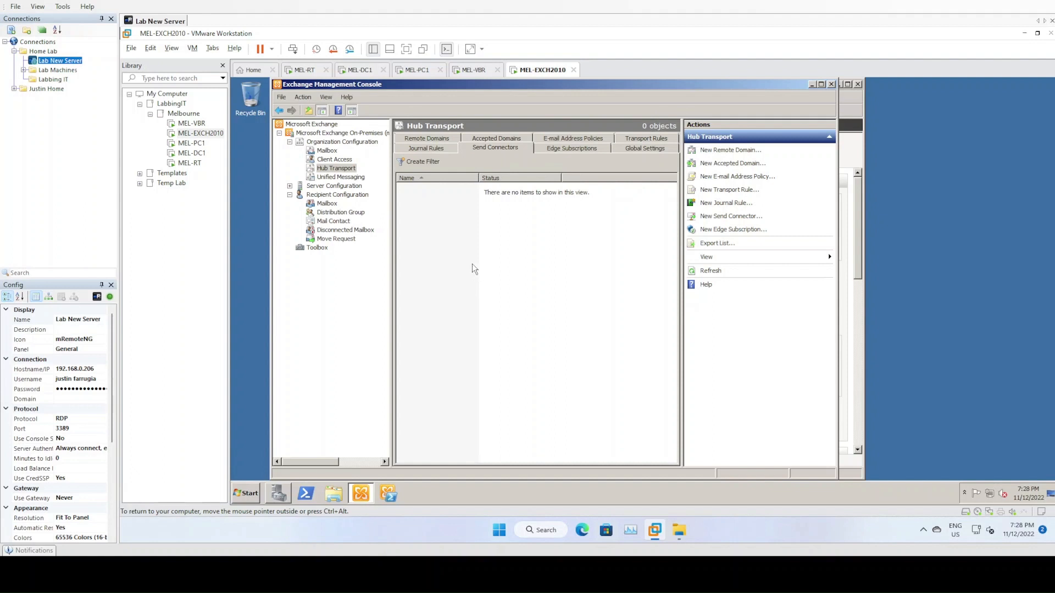
right_click(450, 218)
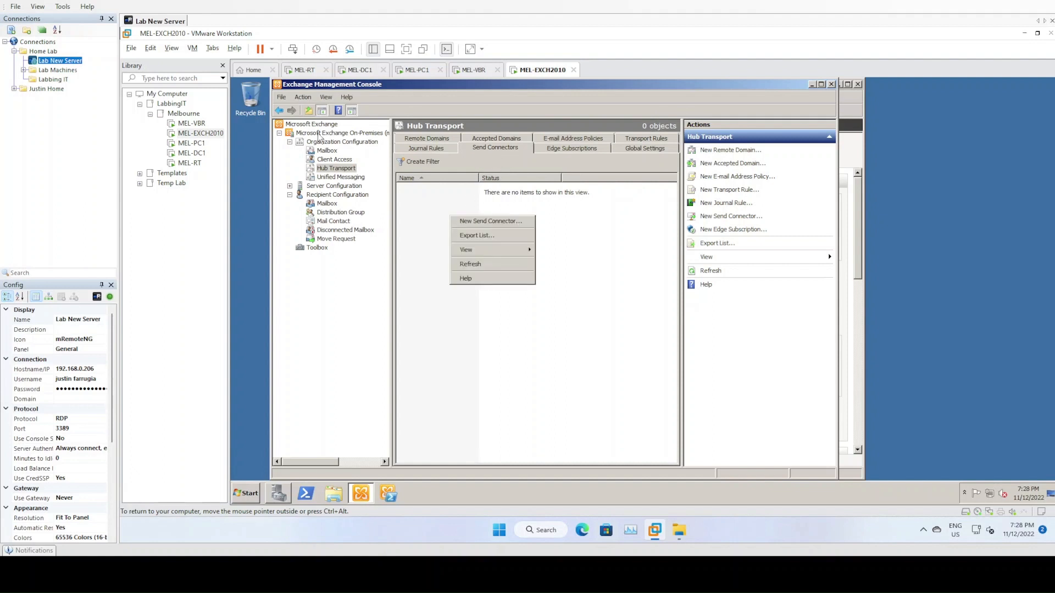
left_click(467, 221)
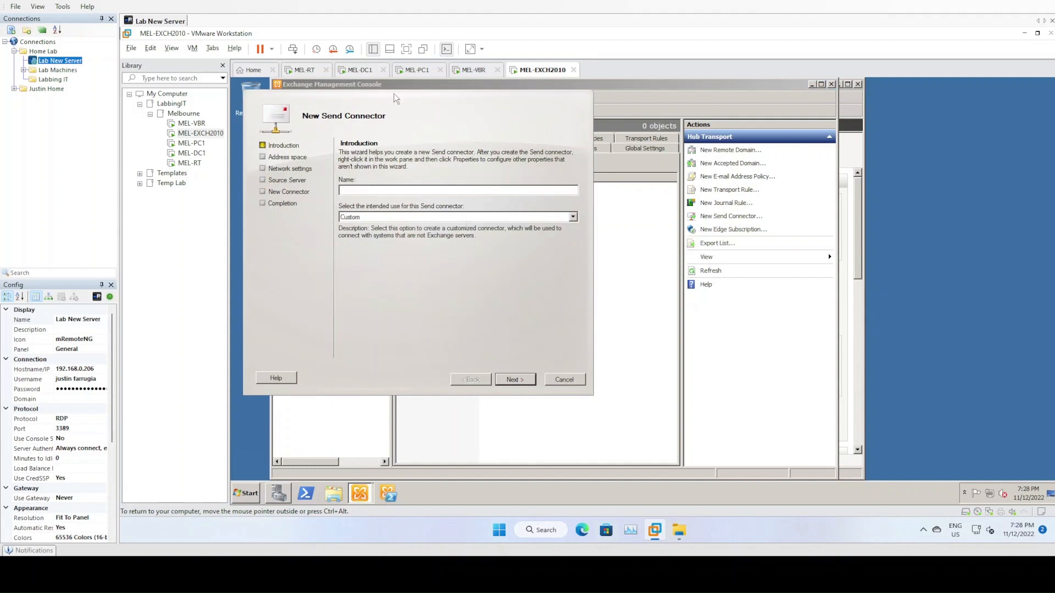
- Name it Main Send Connector, keep Custom intended use, and add the SMTP * address space
left_click_drag(394, 99, 544, 127)
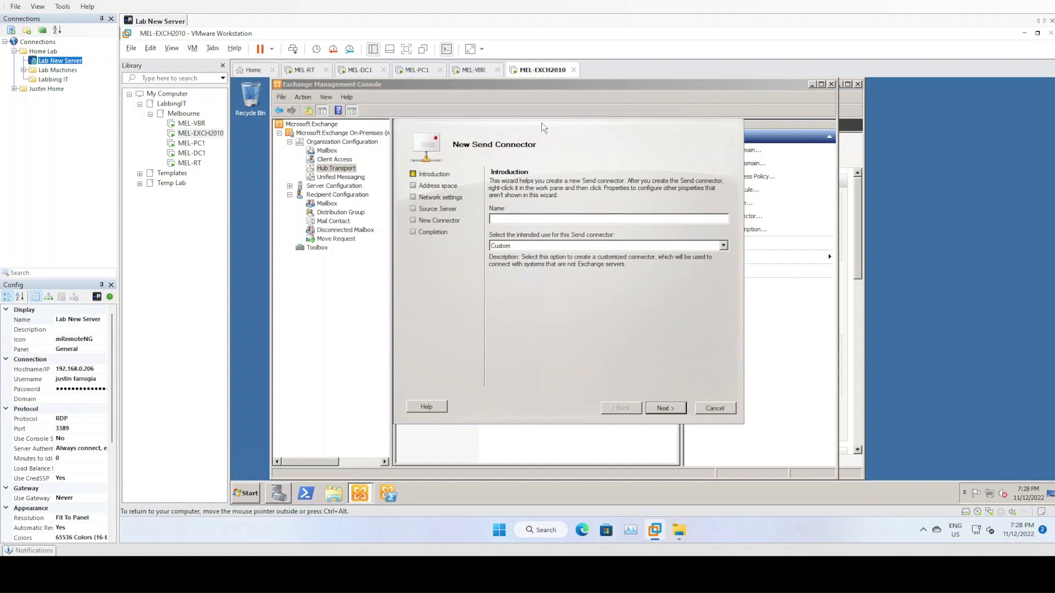
left_click(571, 218)
left_click(610, 249)
left_click(606, 252)
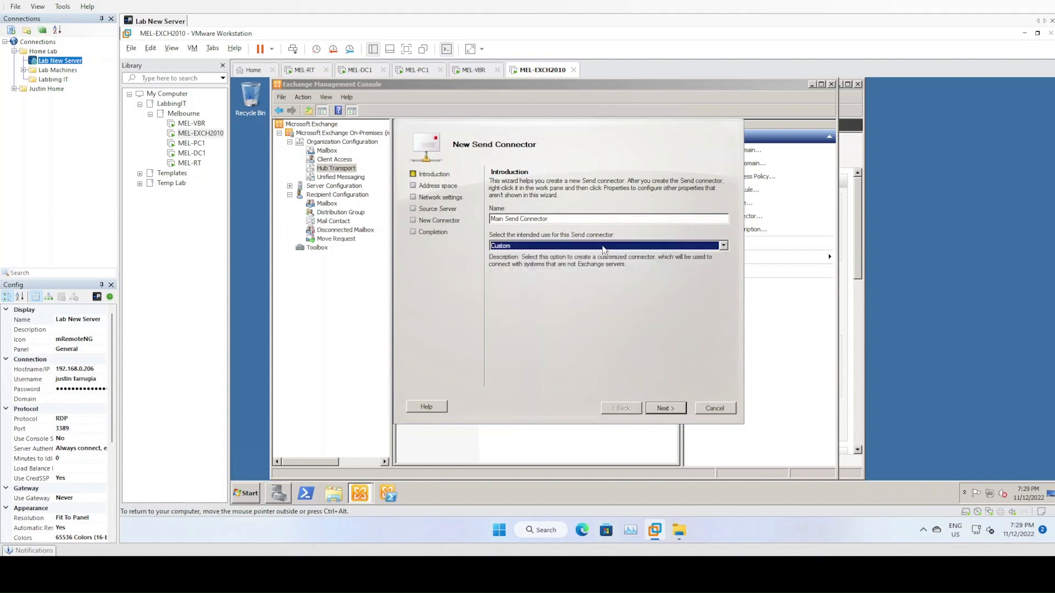
left_click(670, 409)
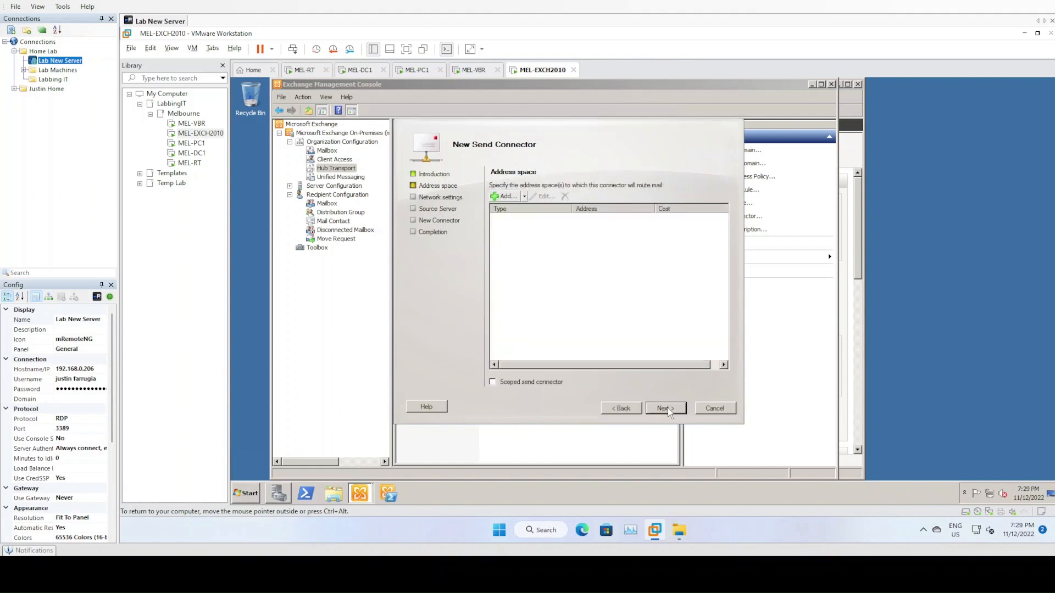
left_click(507, 196)
left_click(485, 263)
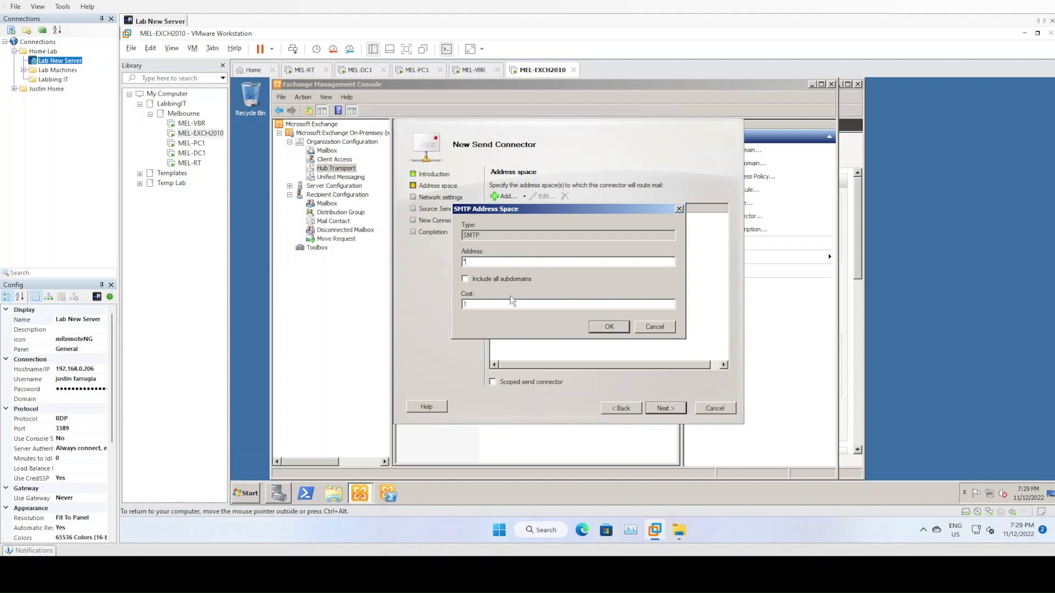
left_click(604, 328)
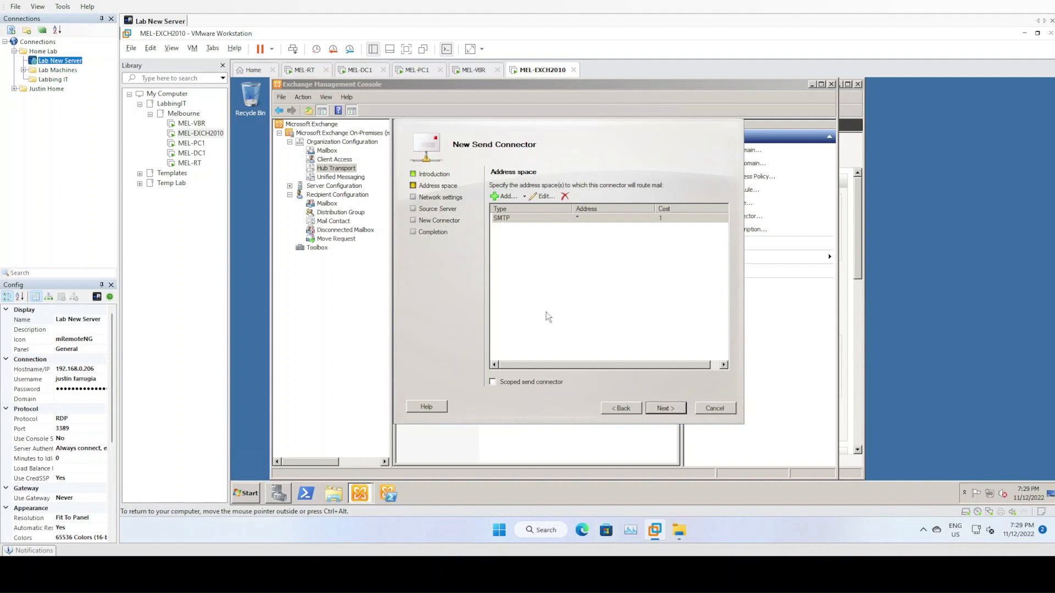
- Keep DNS MX routing, select MEL-EXCH2010 as source server, and create the connector
left_click(663, 411)
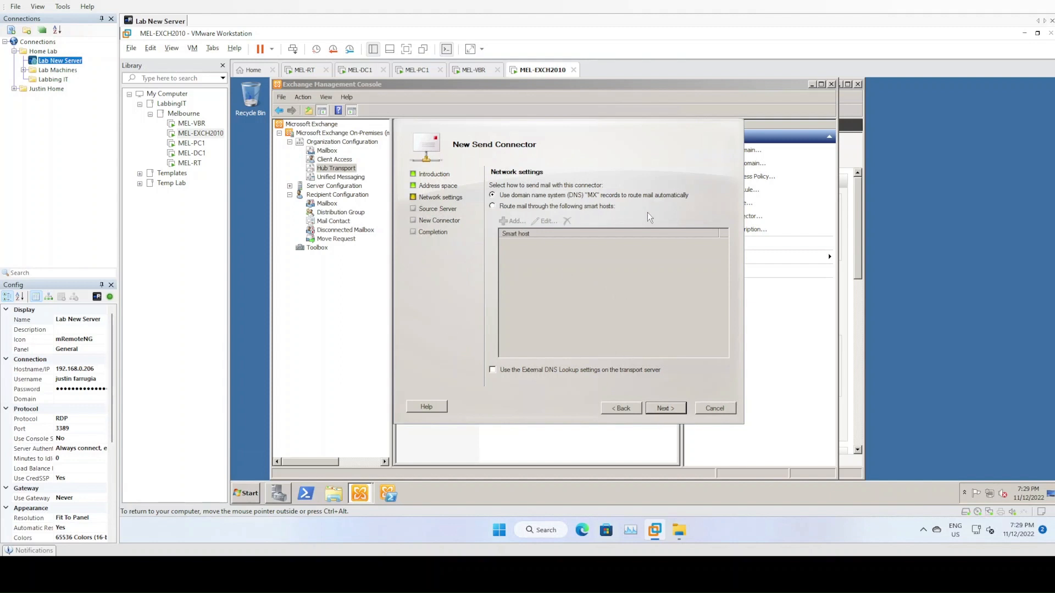
left_click(670, 408)
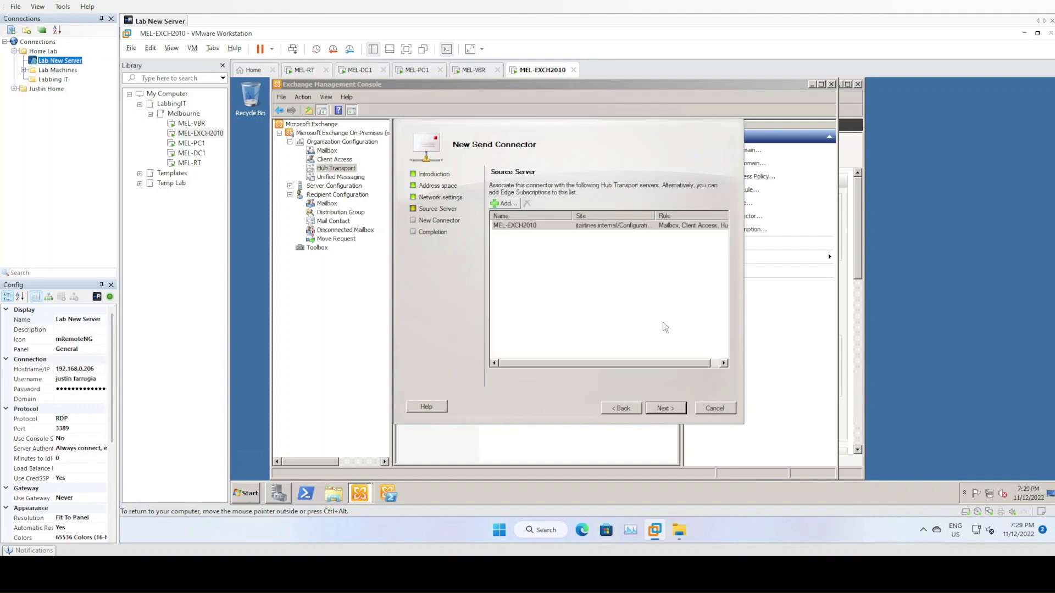
left_click(524, 225)
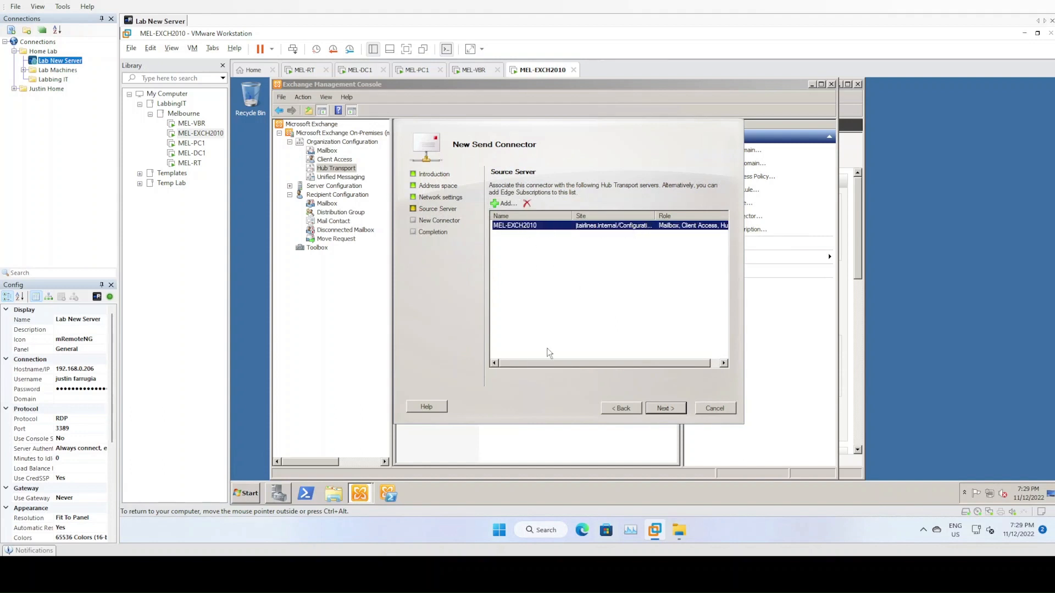
left_click(671, 409)
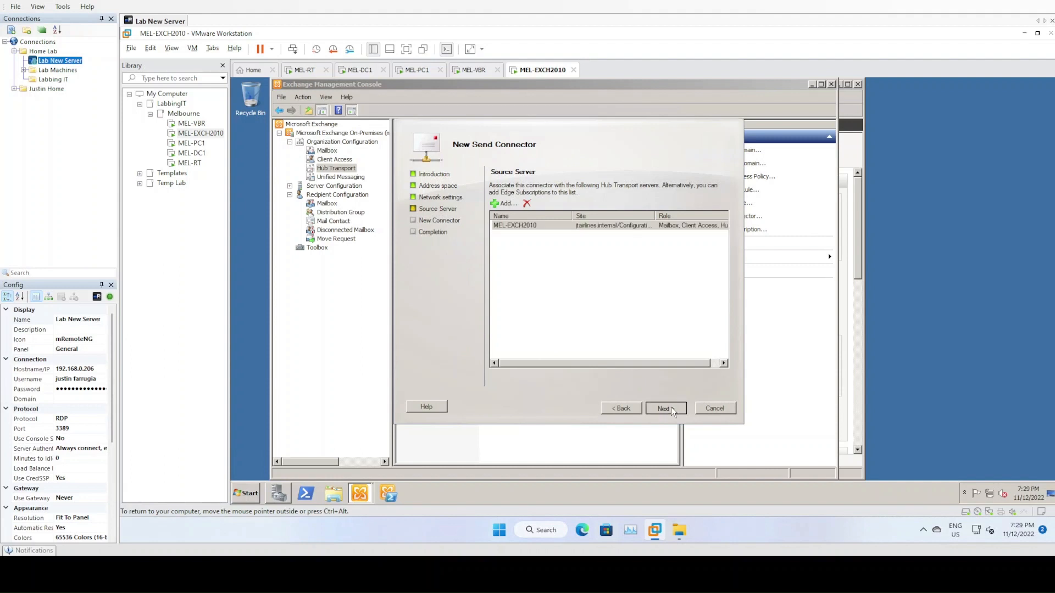
left_click(671, 410)
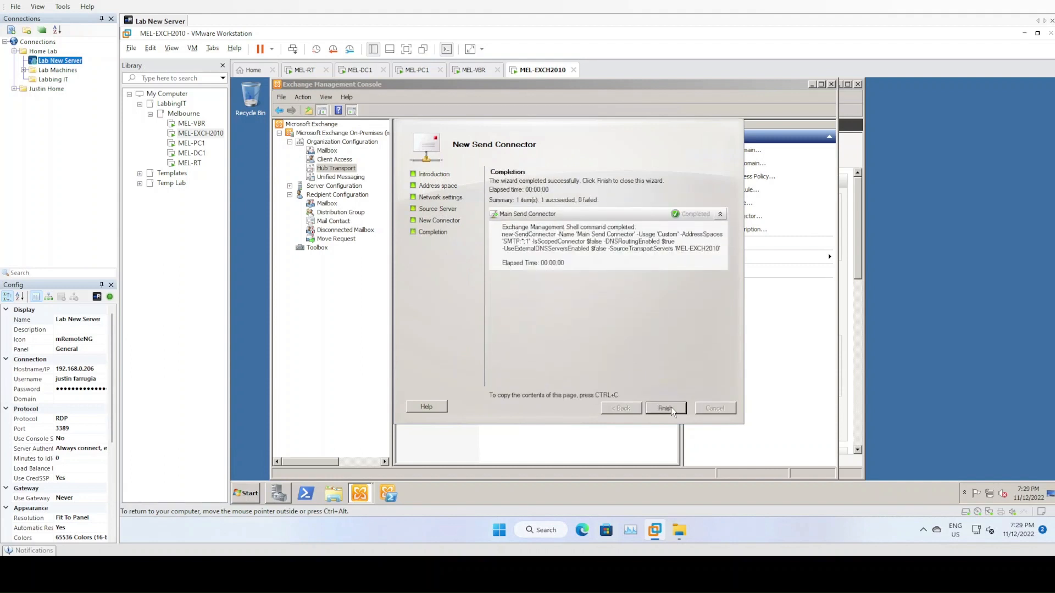
left_click(664, 409)
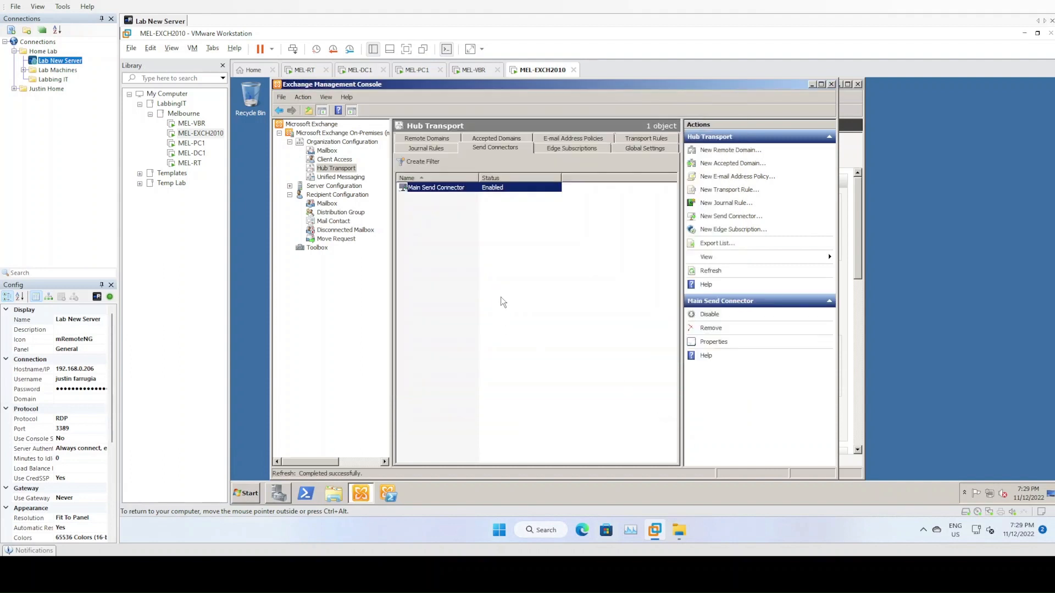
- Move from Unified Messaging to the Server Configuration for MEL-EXCH2010
left_click(480, 226)
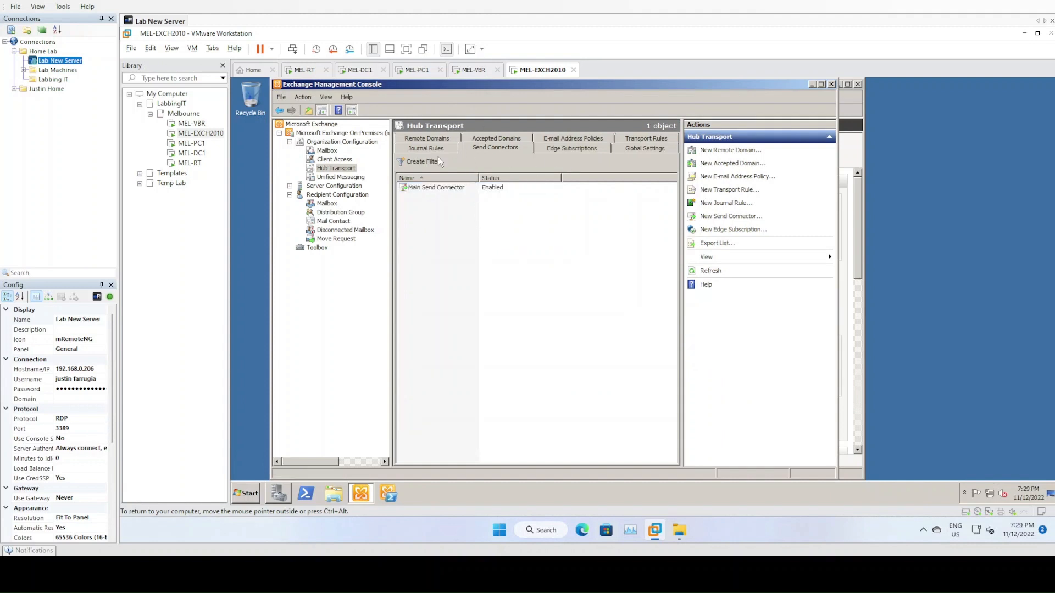
left_click(343, 177)
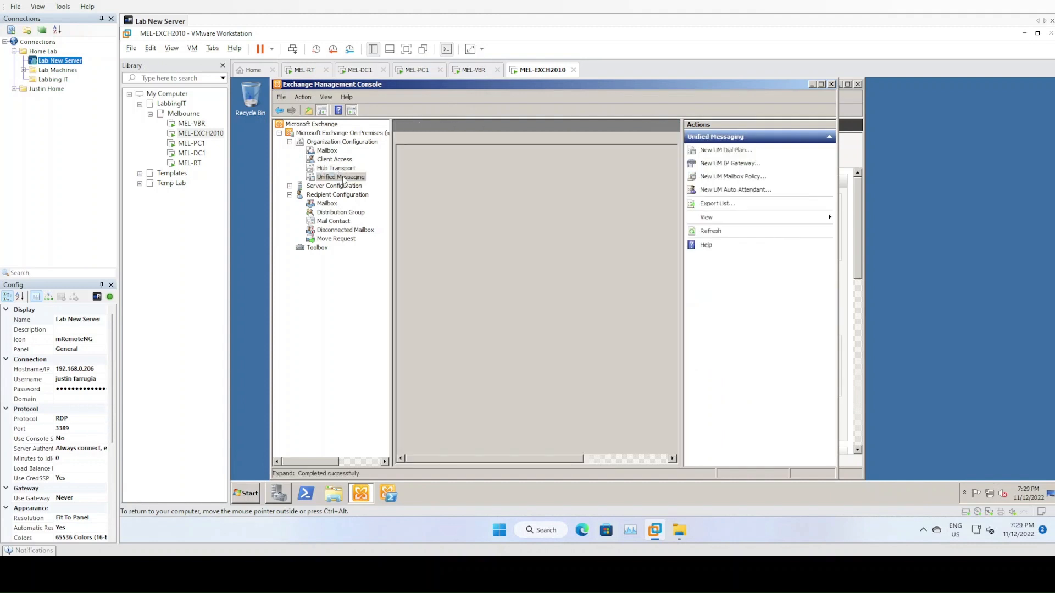
left_click(289, 186)
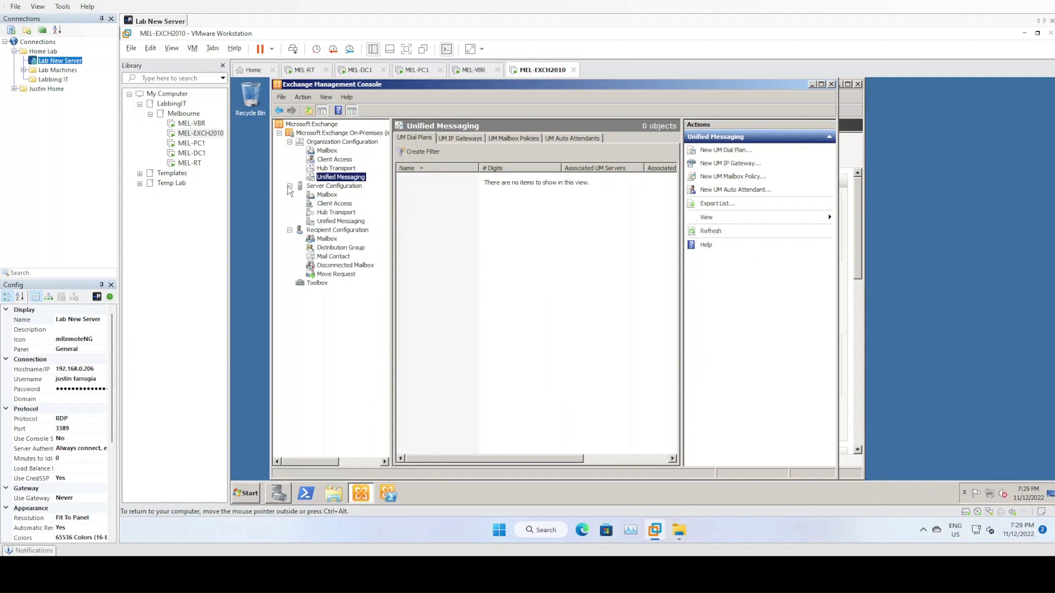
left_click(333, 186)
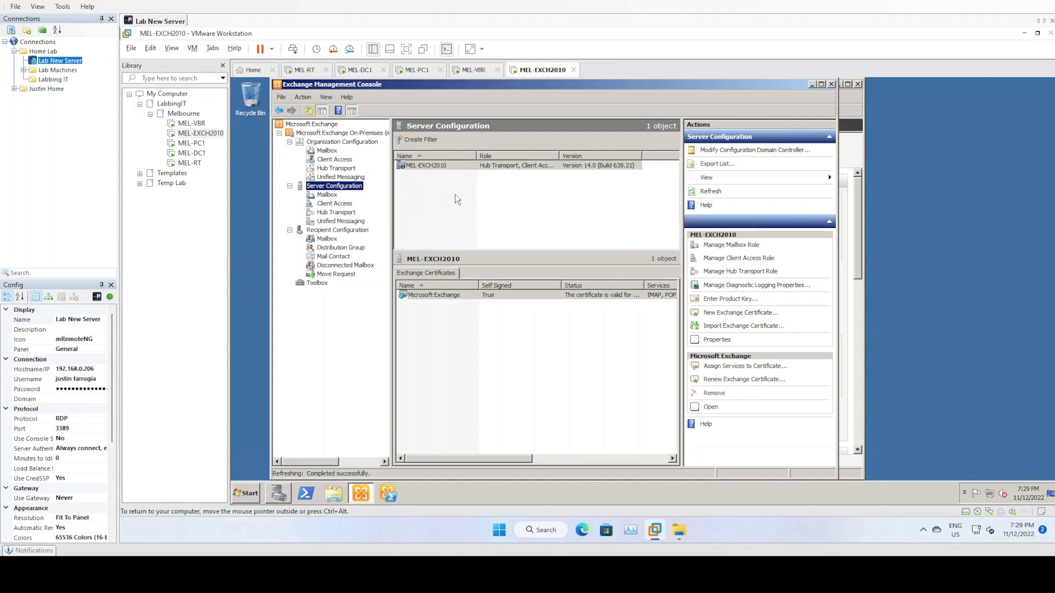
- Cancel the Exchange product key entry and widen the certificate list to show all columns
right_click(440, 165)
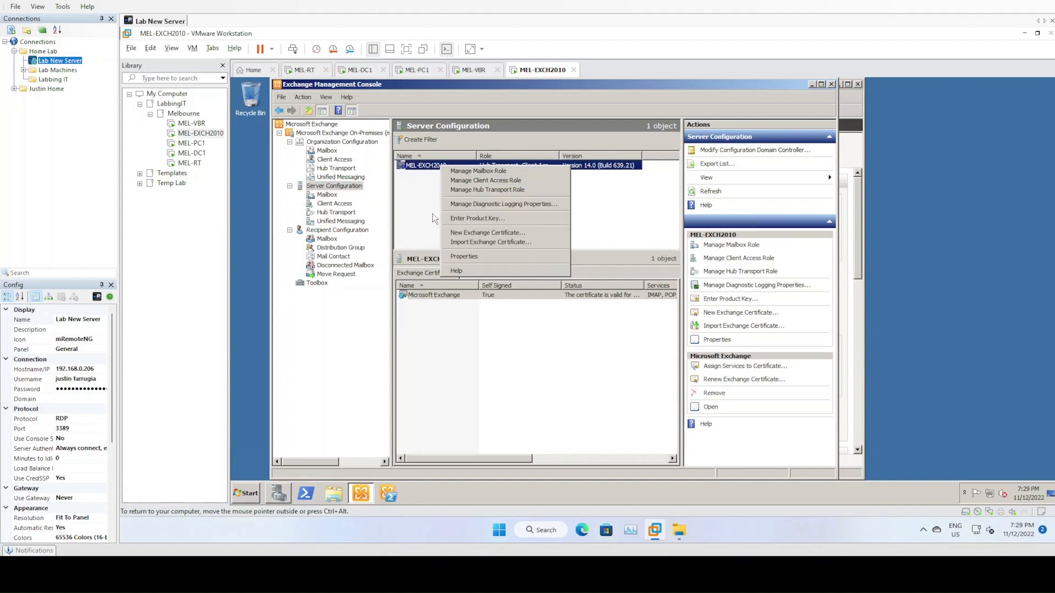
left_click(454, 219)
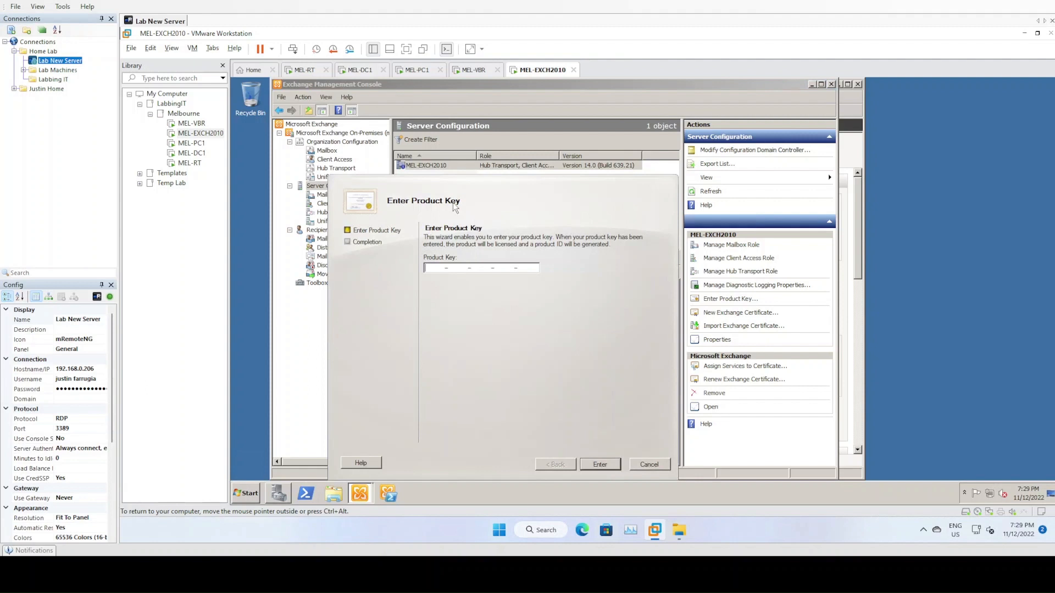
left_click(654, 465)
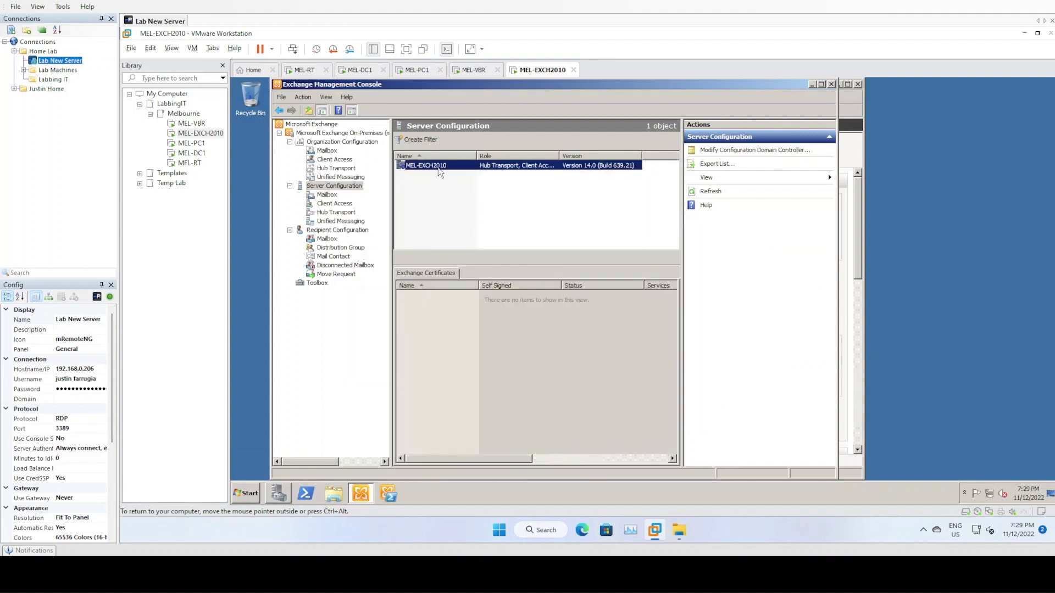
left_click(512, 295)
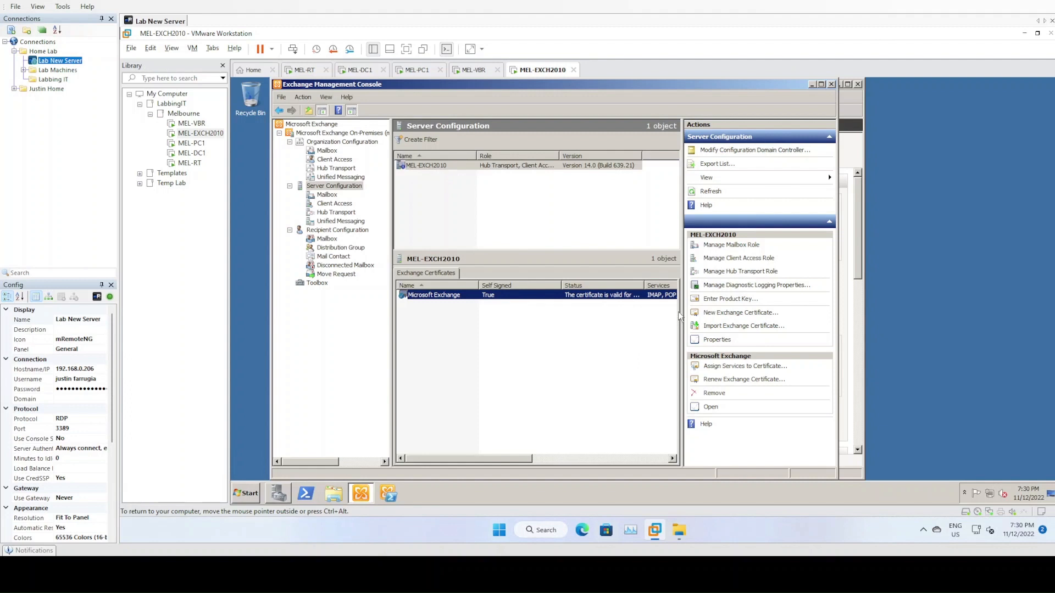
left_click_drag(682, 314, 724, 312)
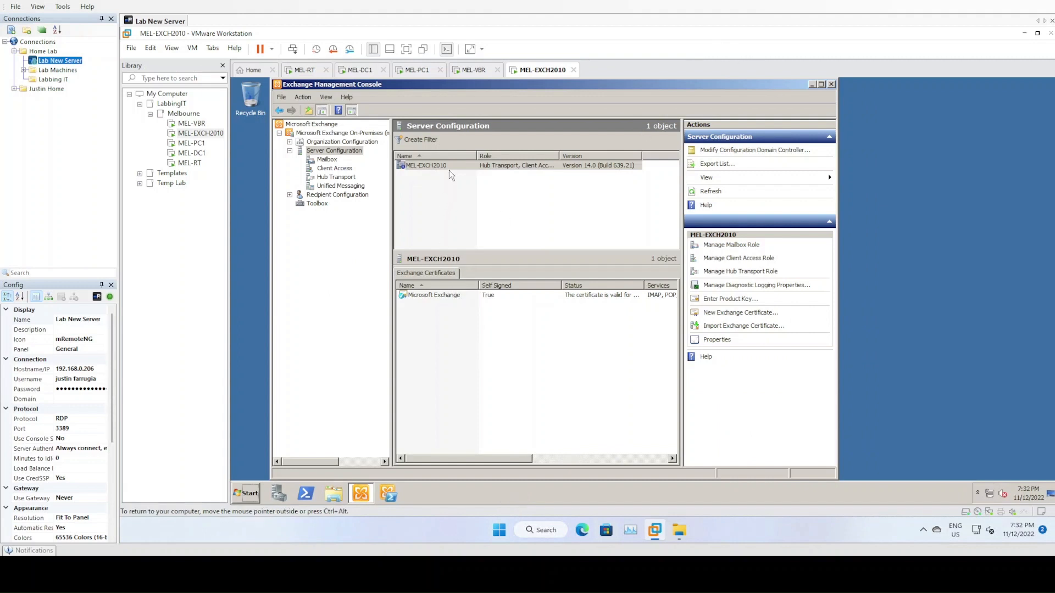
- Start Import Exchange Certificate and load the JTA_ExchangeCert_2022_2023 .pfx file from drive T:
right_click(438, 308)
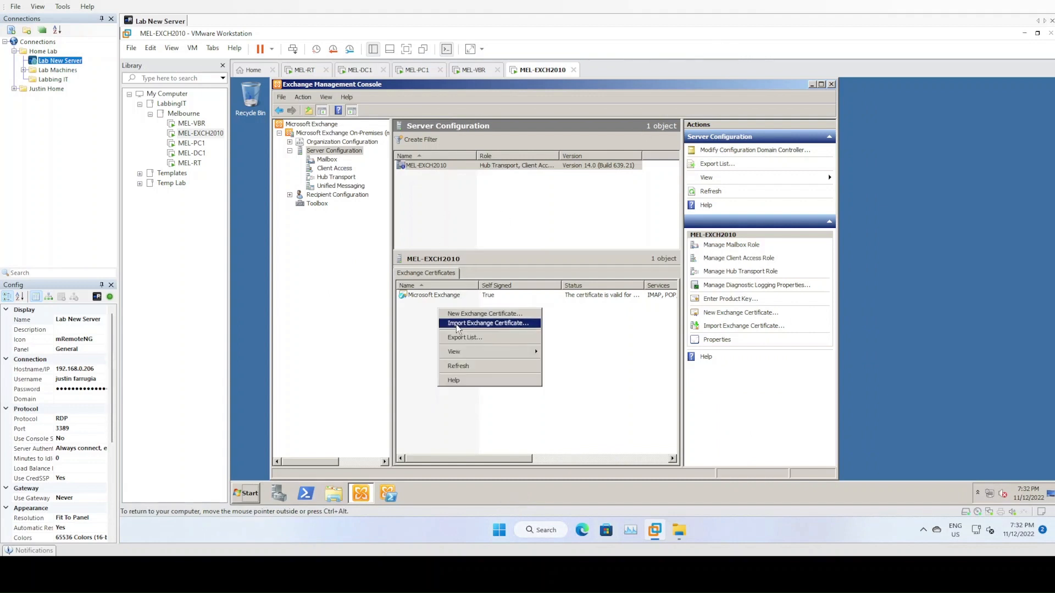
left_click(479, 324)
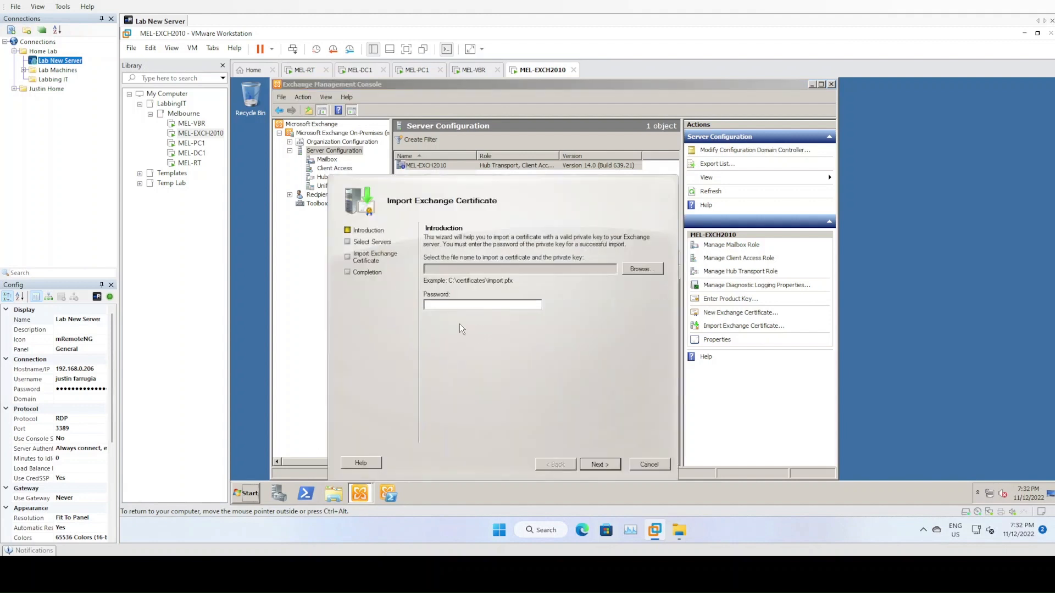
left_click(657, 274)
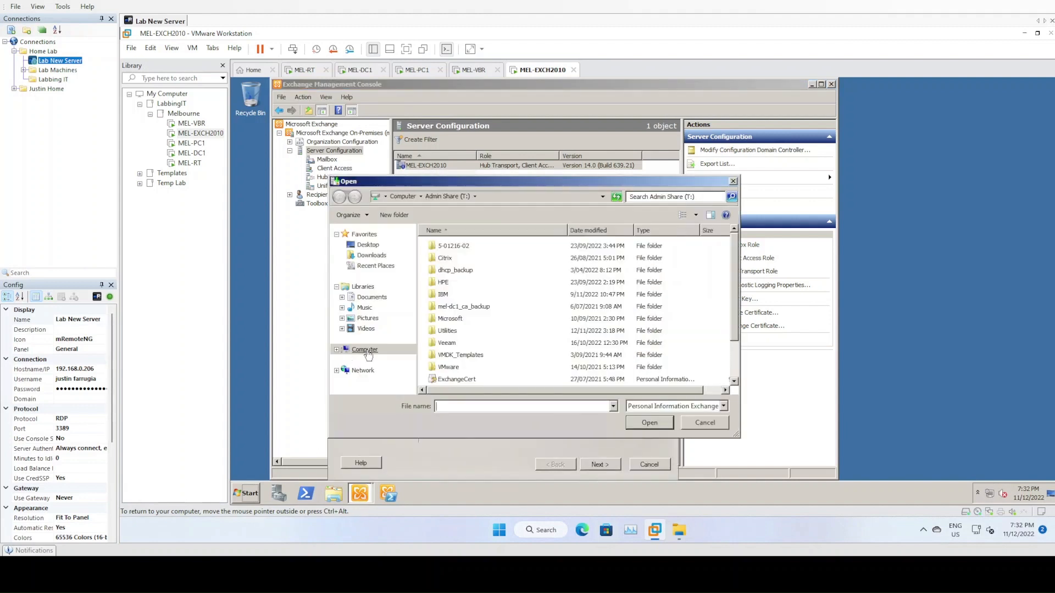
scroll(478, 338, "down", 2)
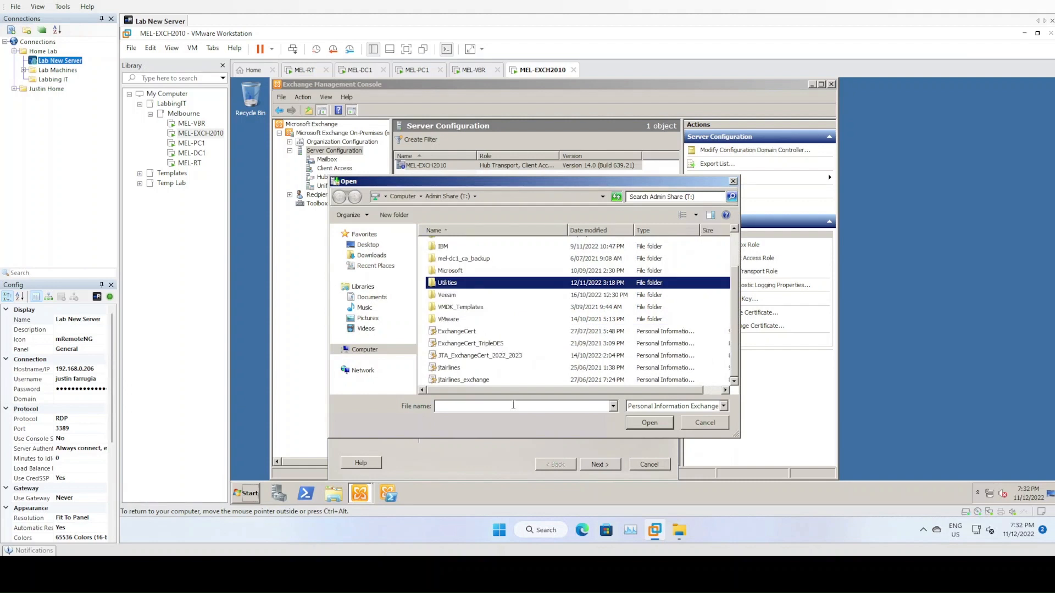
left_click(491, 356)
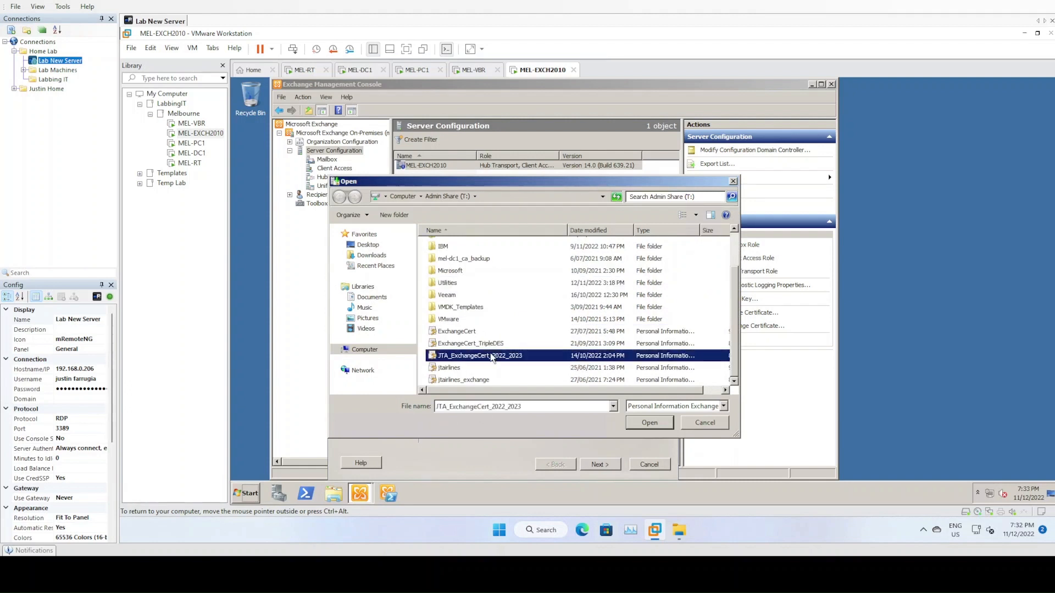
left_click(645, 427)
left_click(504, 356)
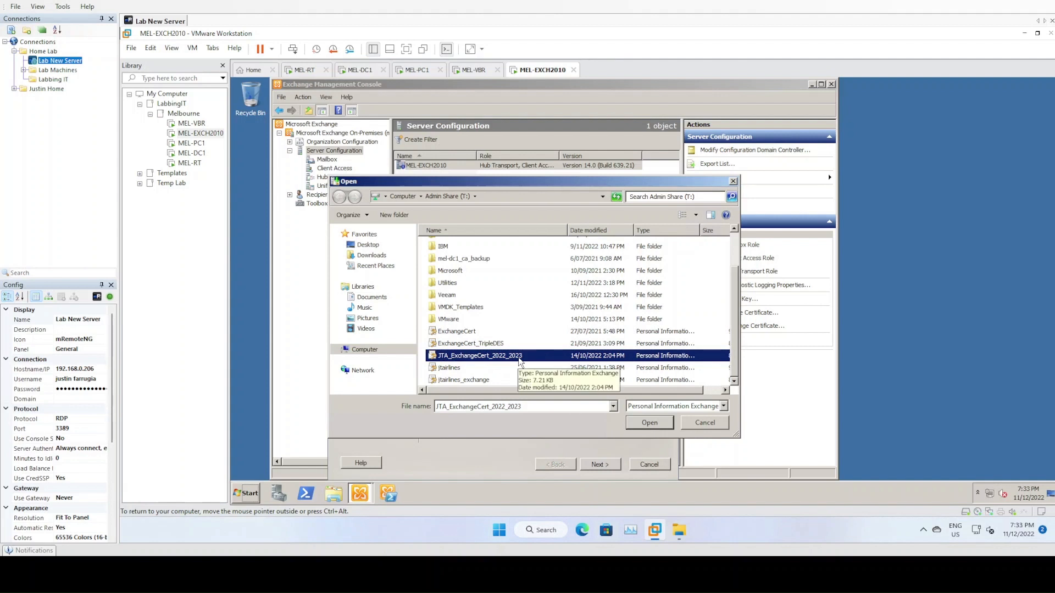
left_click(643, 422)
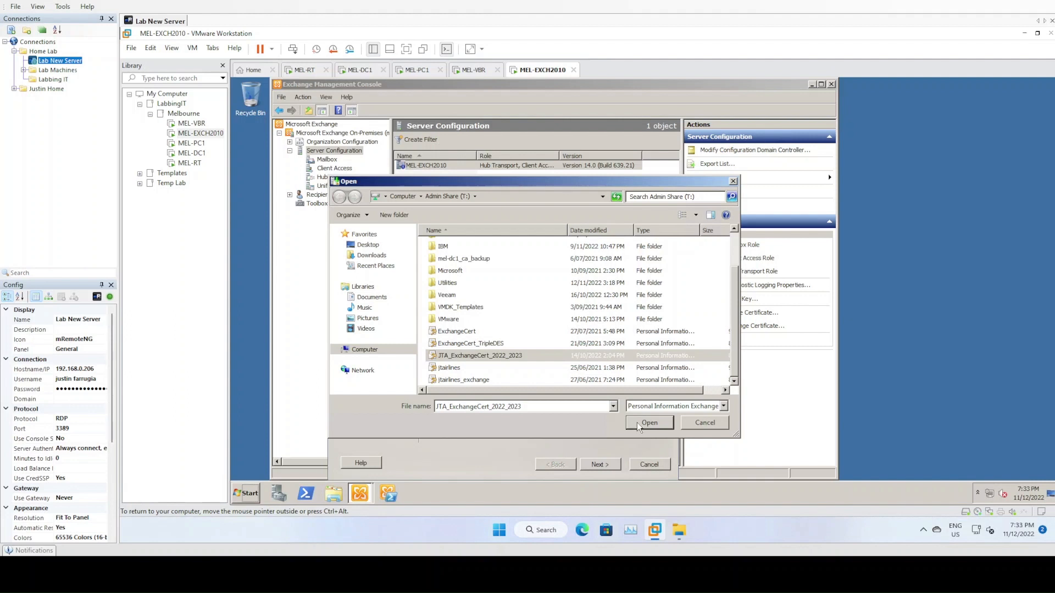
left_click(648, 423)
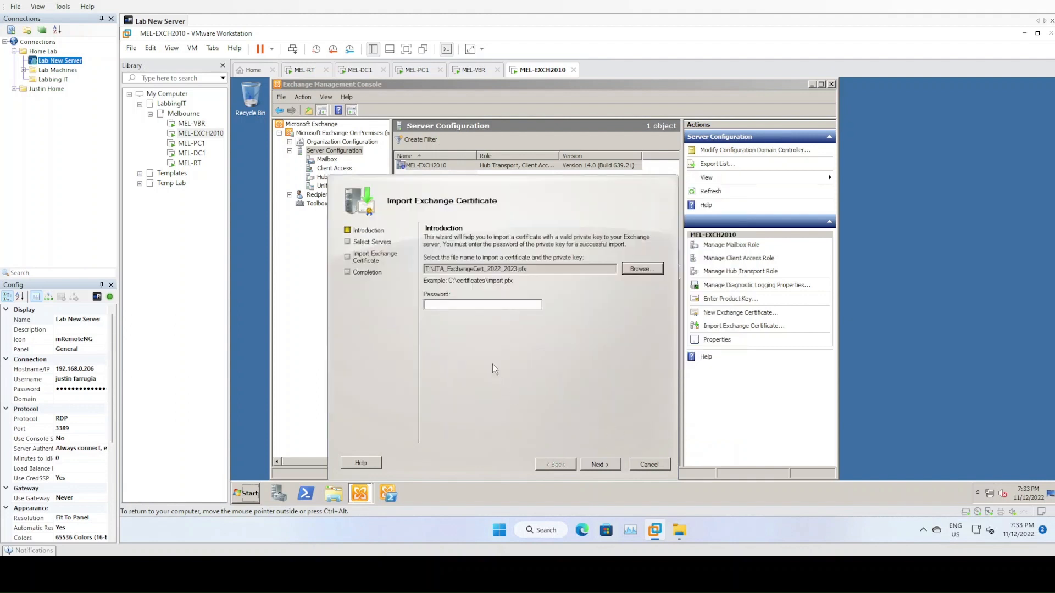
- Enter the certificate password and import it into MEL-EXCH2010 as JTA_Certificate
left_click(495, 306)
key("Return")
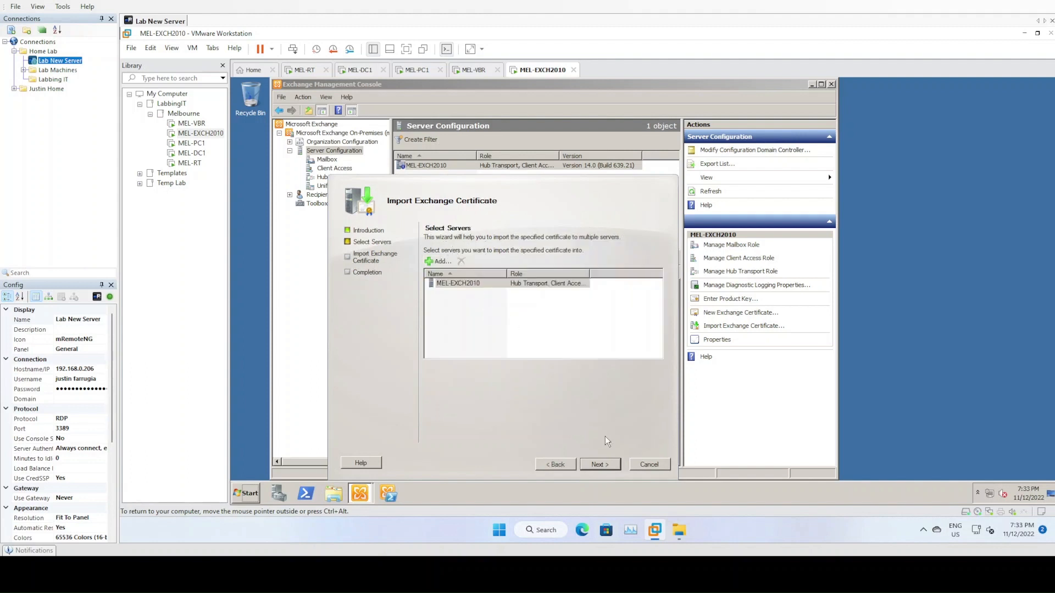
left_click(598, 464)
left_click(611, 463)
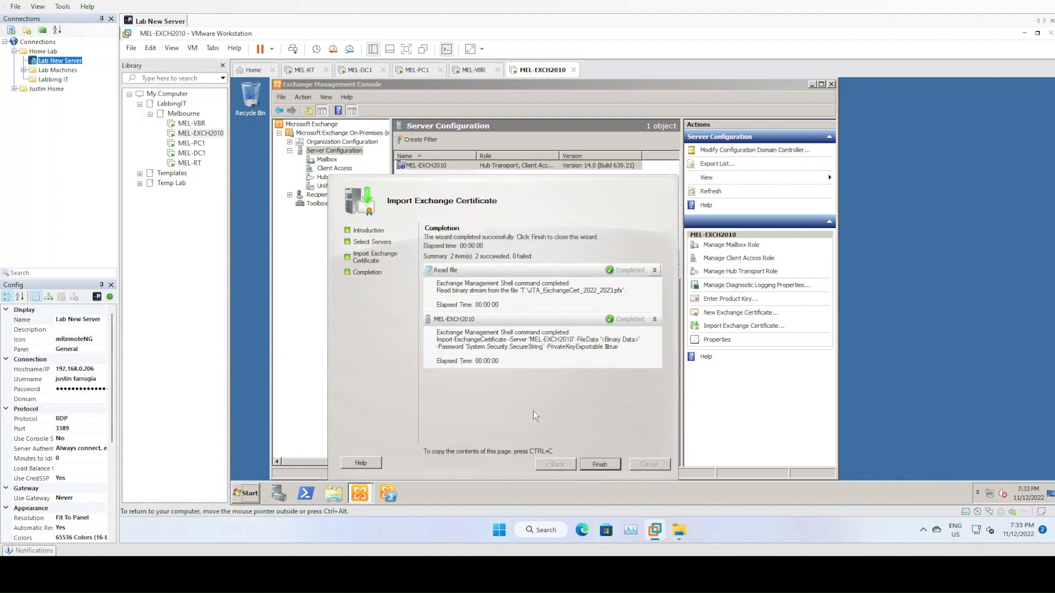
left_click(600, 464)
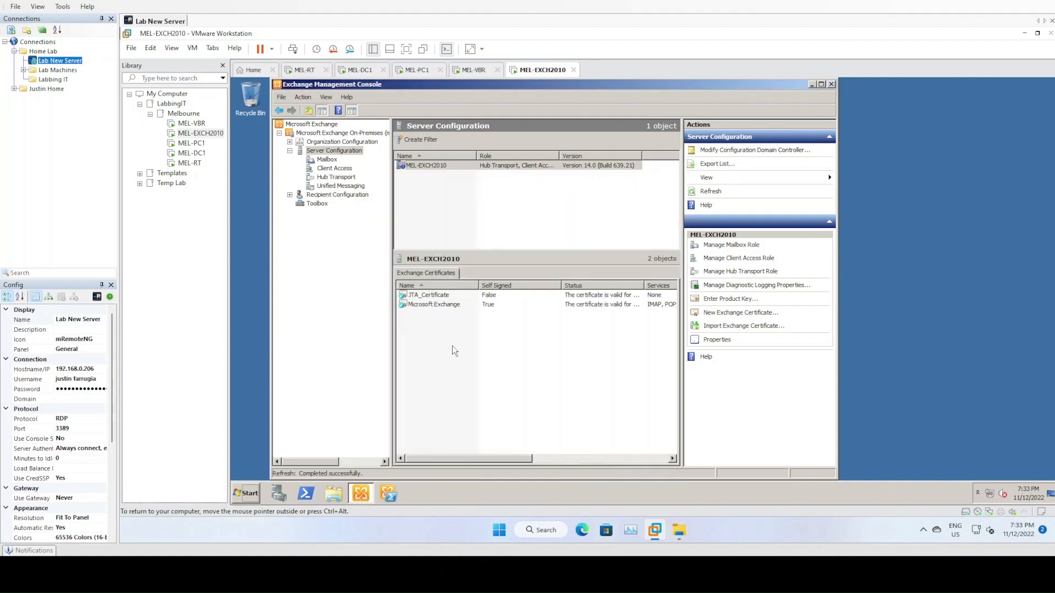
- Assign IMAP, POP and SMTP to JTA_Certificate on MEL-EXCH2010, overwriting the default SMTP certificate
right_click(430, 297)
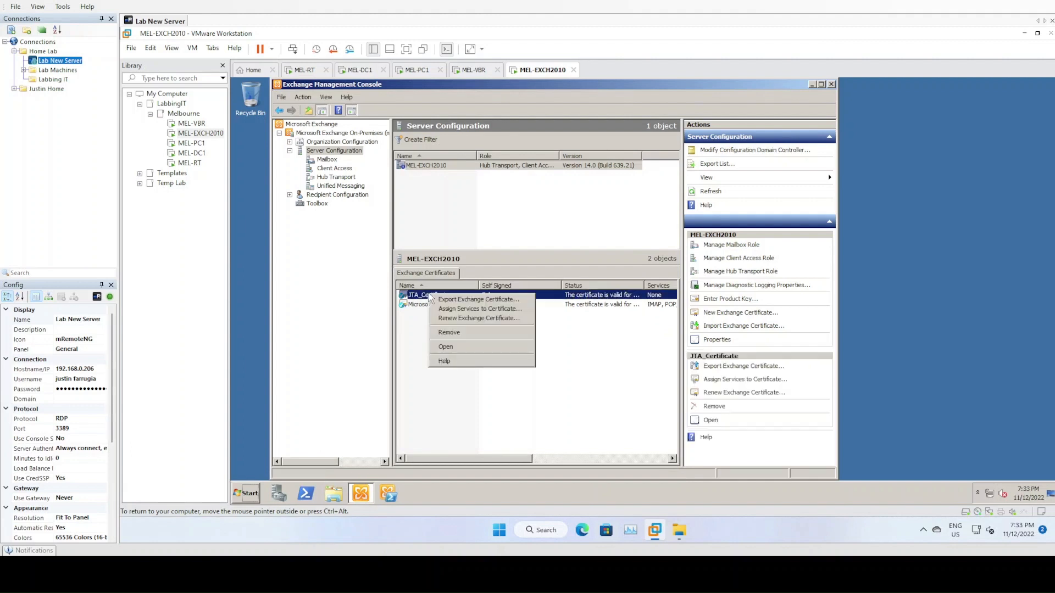
left_click(473, 309)
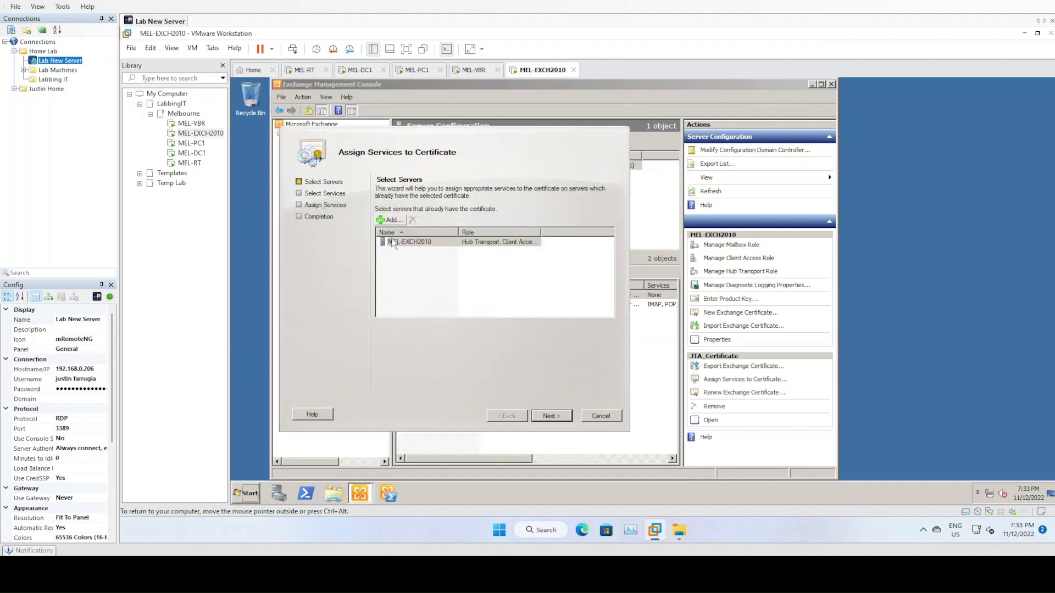
left_click(551, 416)
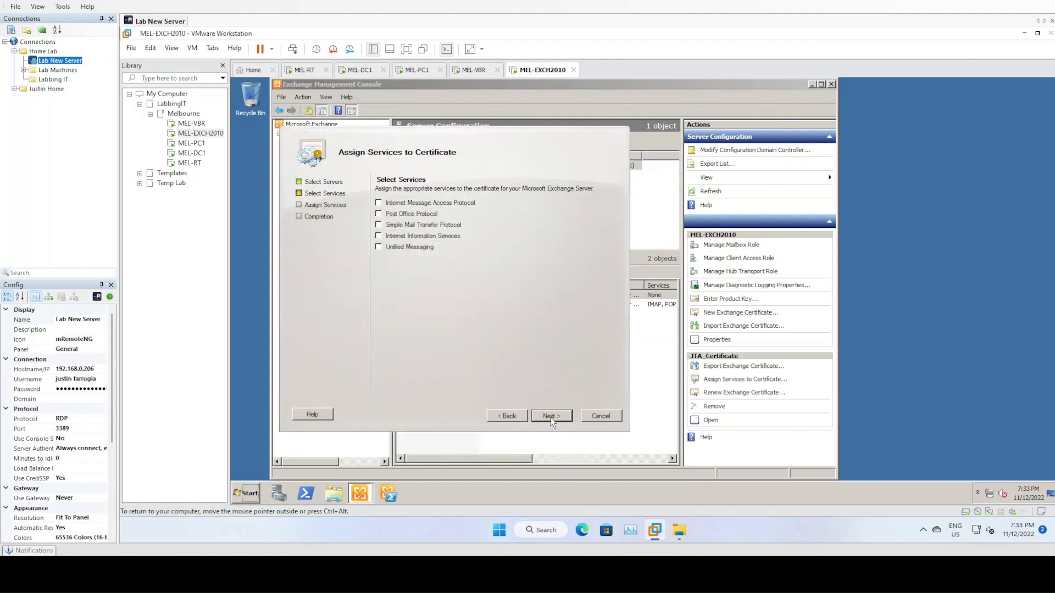
left_click(378, 203)
left_click(378, 213)
left_click(378, 225)
left_click(560, 417)
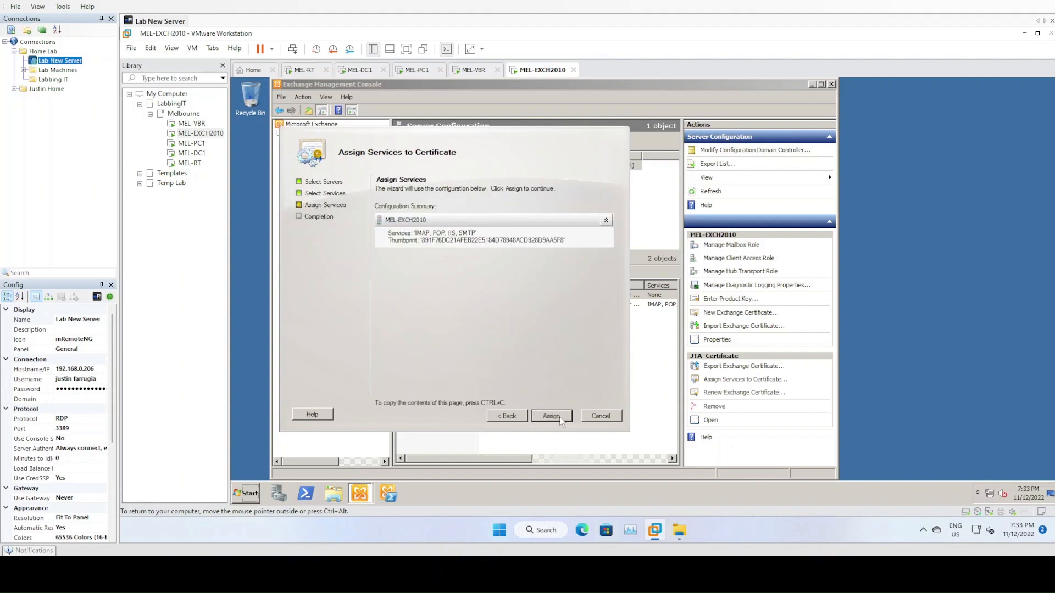
left_click(551, 415)
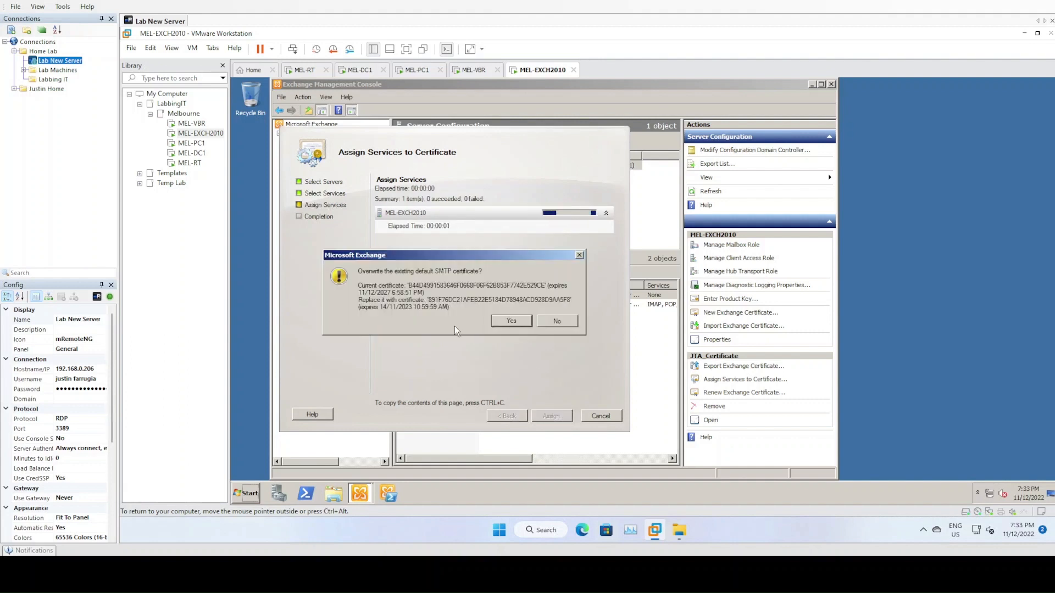
left_click(514, 321)
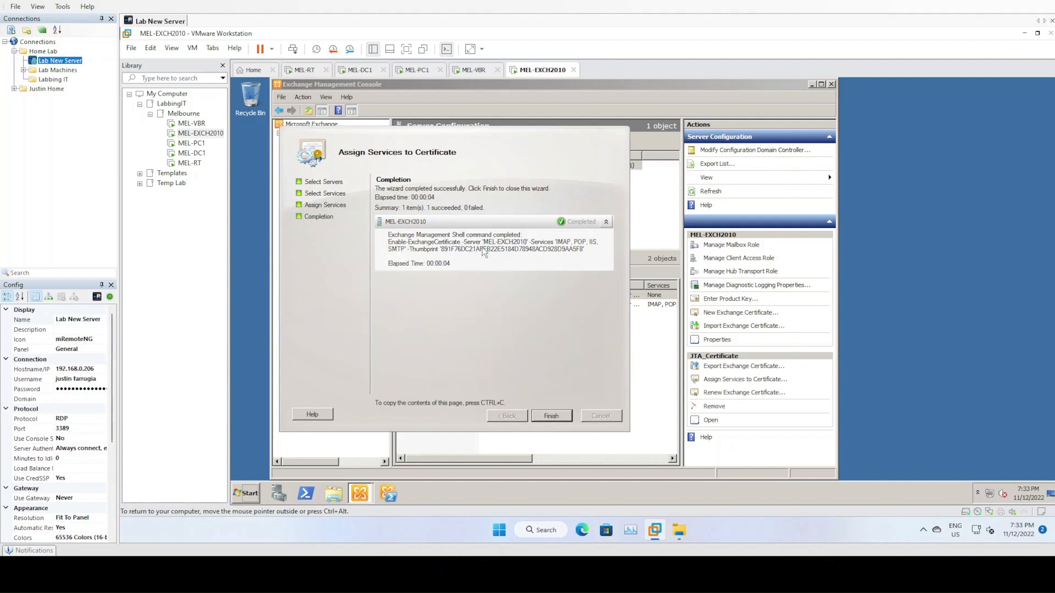
left_click(554, 417)
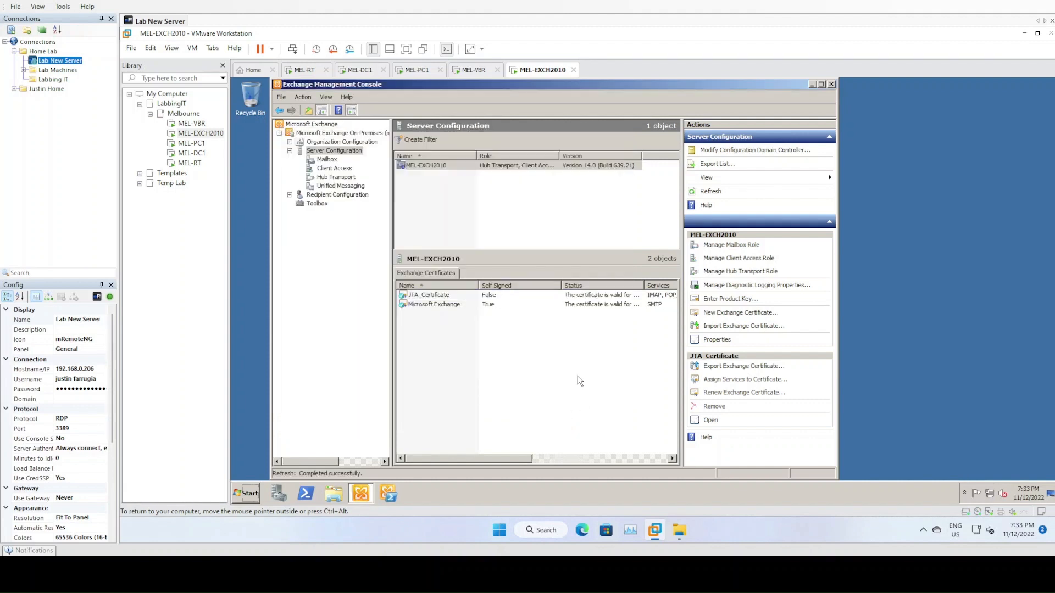
- Check the services assigned to the Microsoft Exchange certificate and JTA_Certificate
left_click(458, 305)
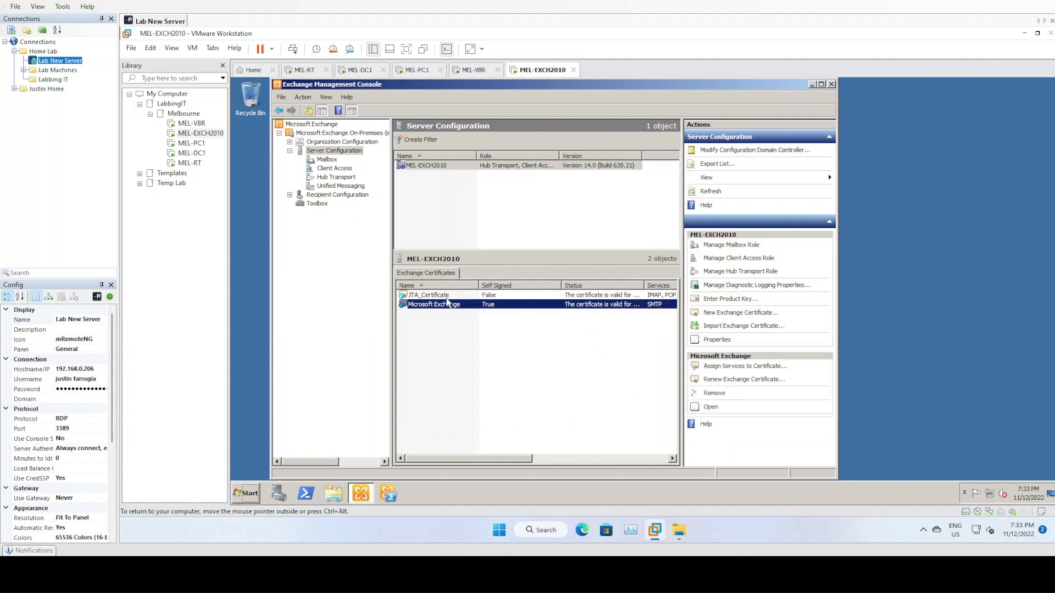
left_click_drag(533, 460, 446, 447)
left_click(434, 295)
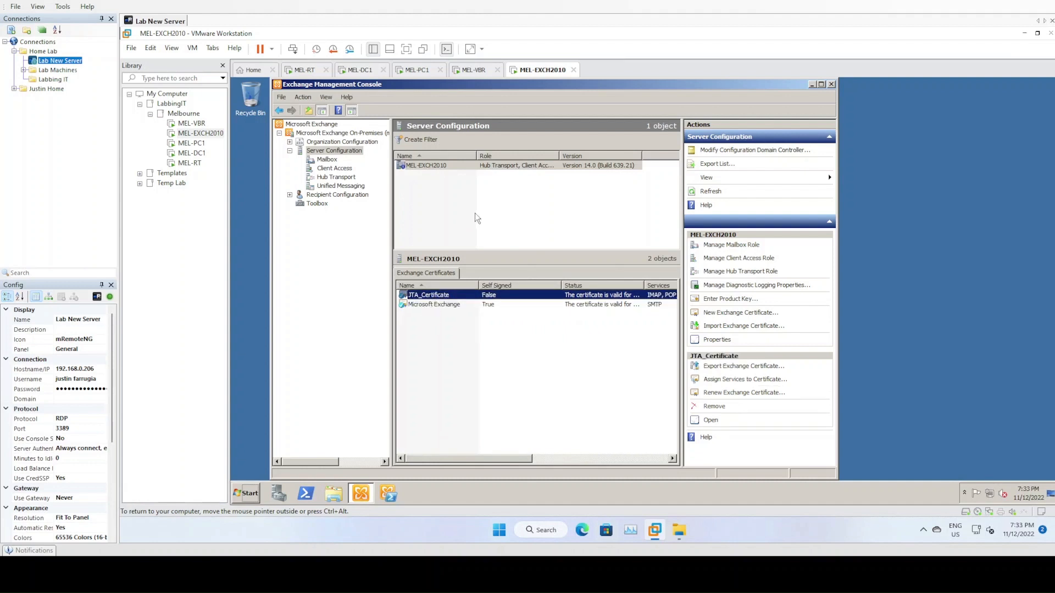
left_click(479, 164)
right_click(479, 162)
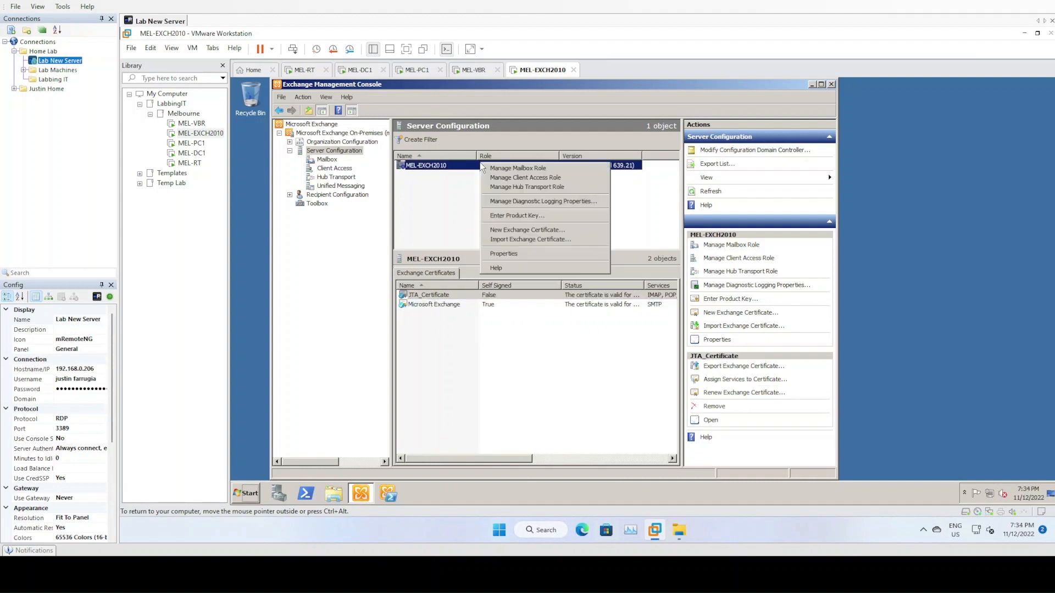
left_click(444, 187)
- Review the MEL-EXCH2010 mailbox server properties and MBX_DB1 actions without changes, then show Client Access
left_click(328, 160)
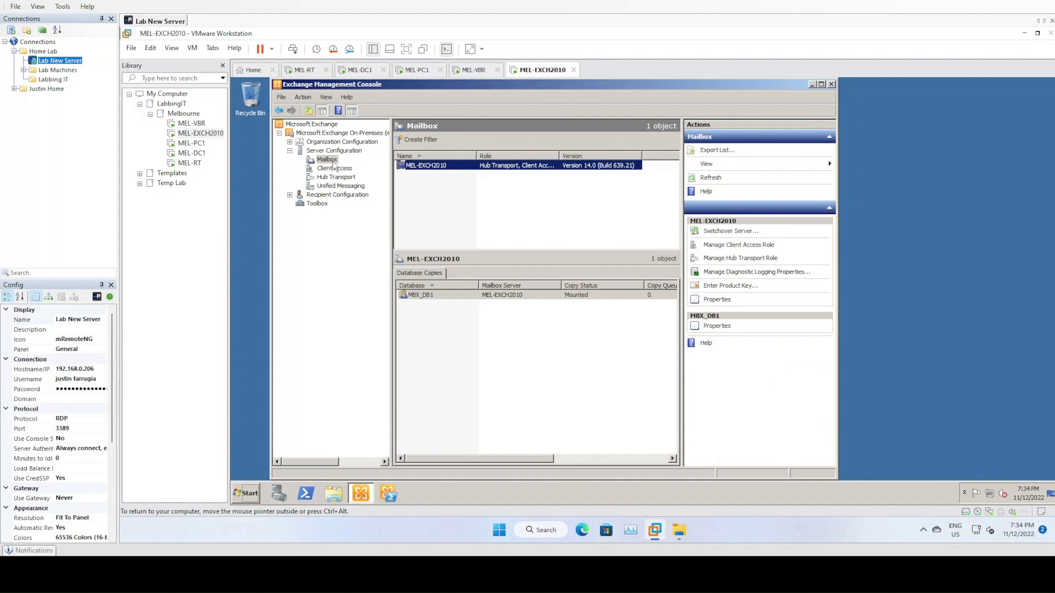
right_click(445, 165)
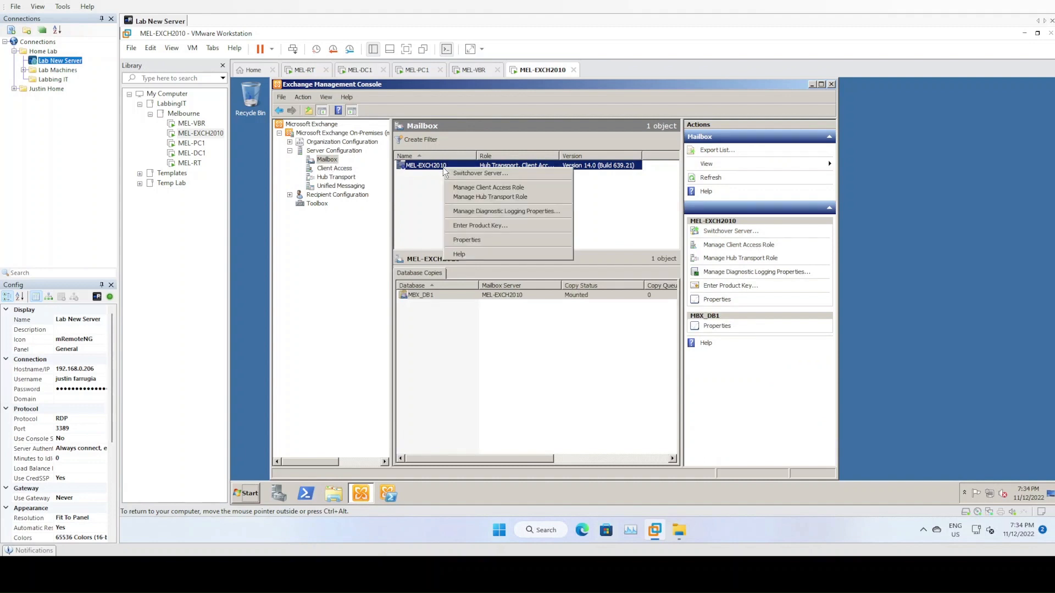
left_click(482, 240)
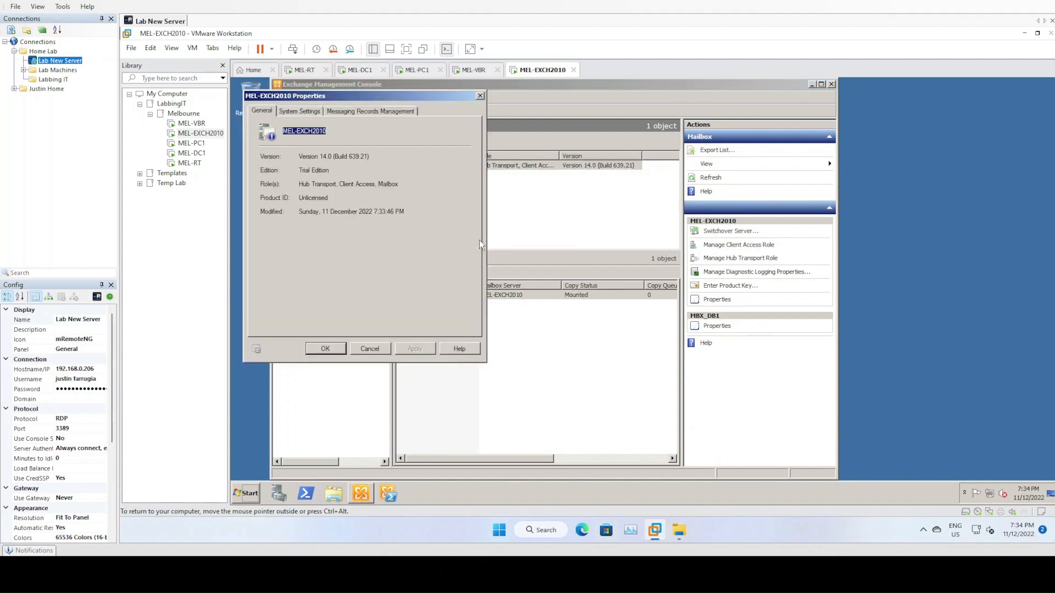
left_click(370, 349)
right_click(466, 296)
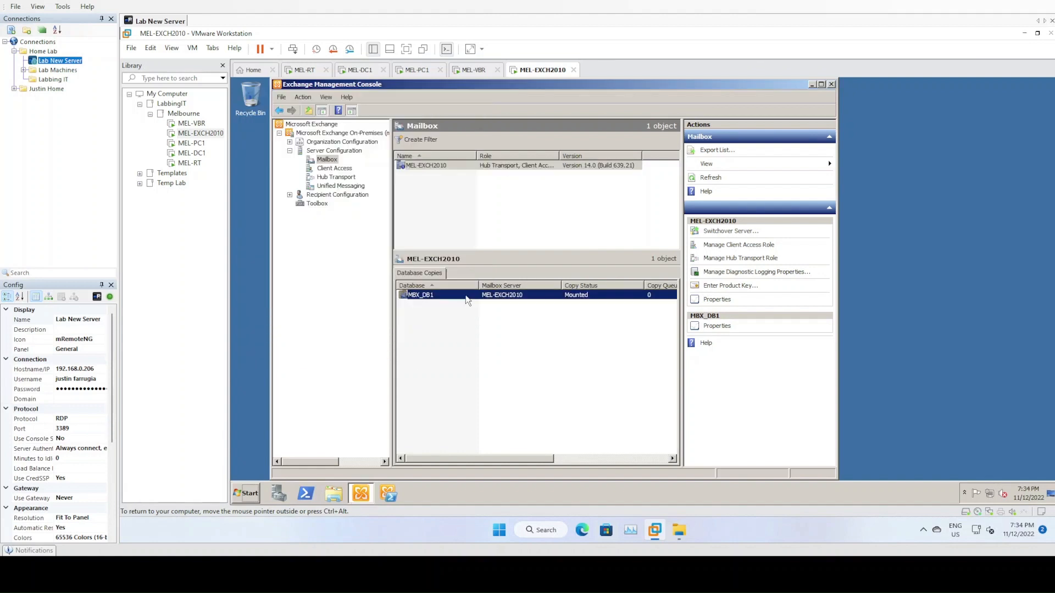
left_click(507, 326)
left_click(334, 168)
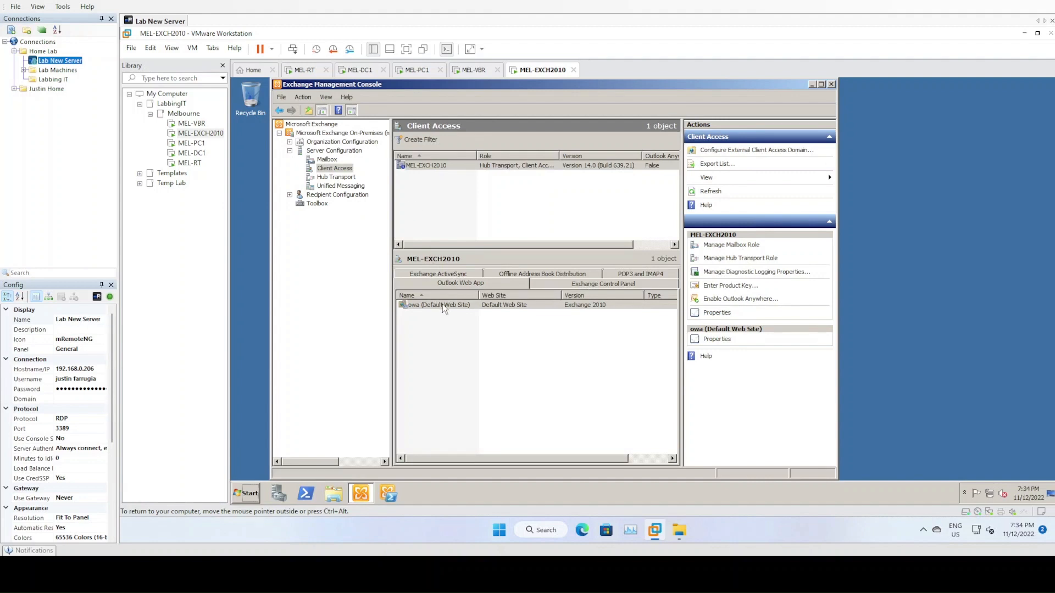
- Inspect the owa (Default Web Site) Internal and External URLs and cancel without changes
left_click(577, 285)
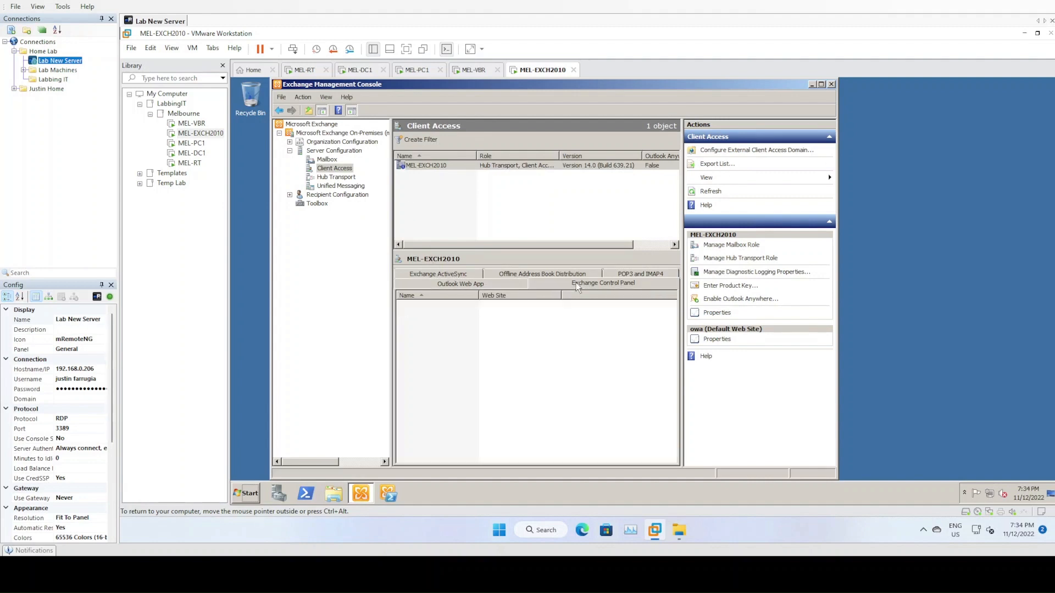
left_click(509, 285)
double_click(478, 305)
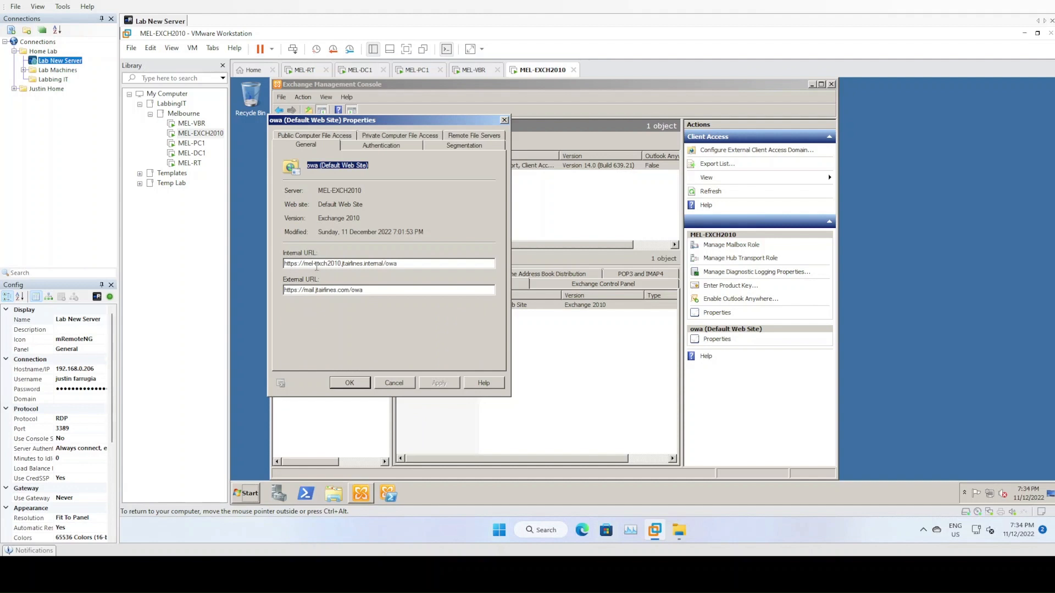
left_click_drag(384, 124, 561, 98)
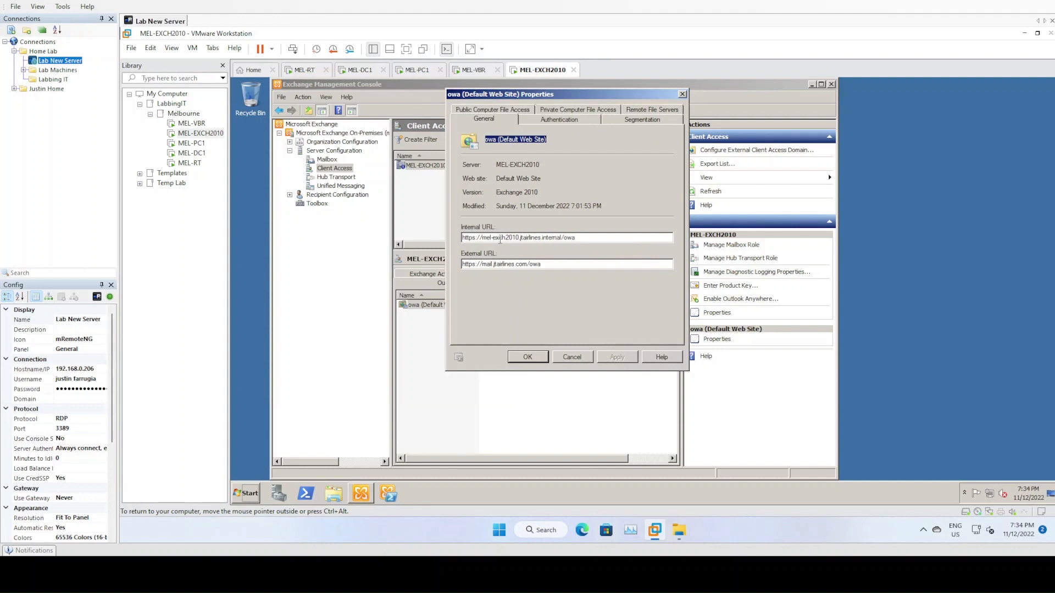
left_click(483, 237)
left_click_drag(476, 238, 601, 237)
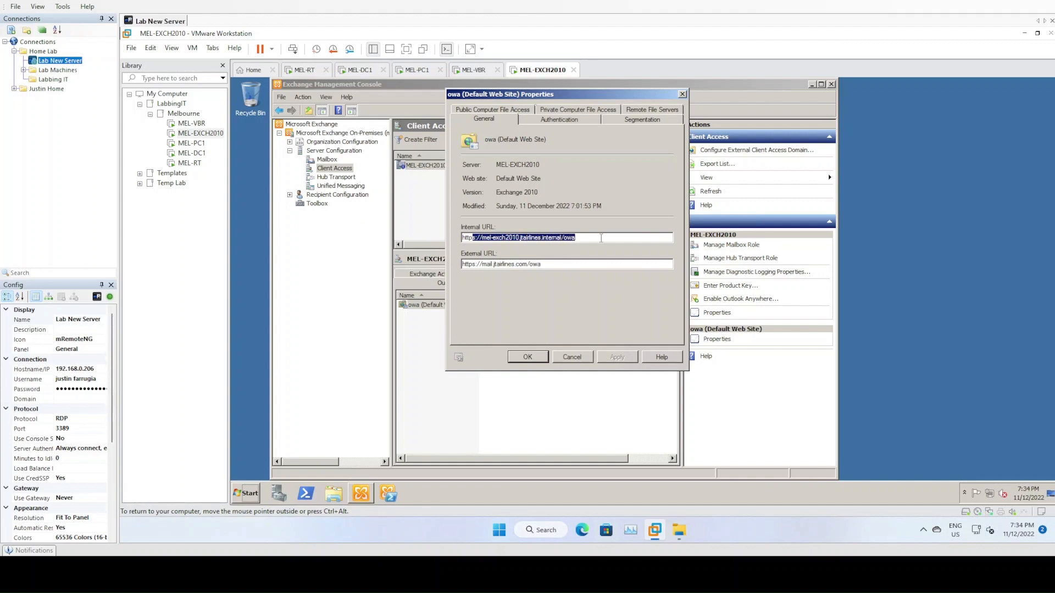
left_click(586, 262)
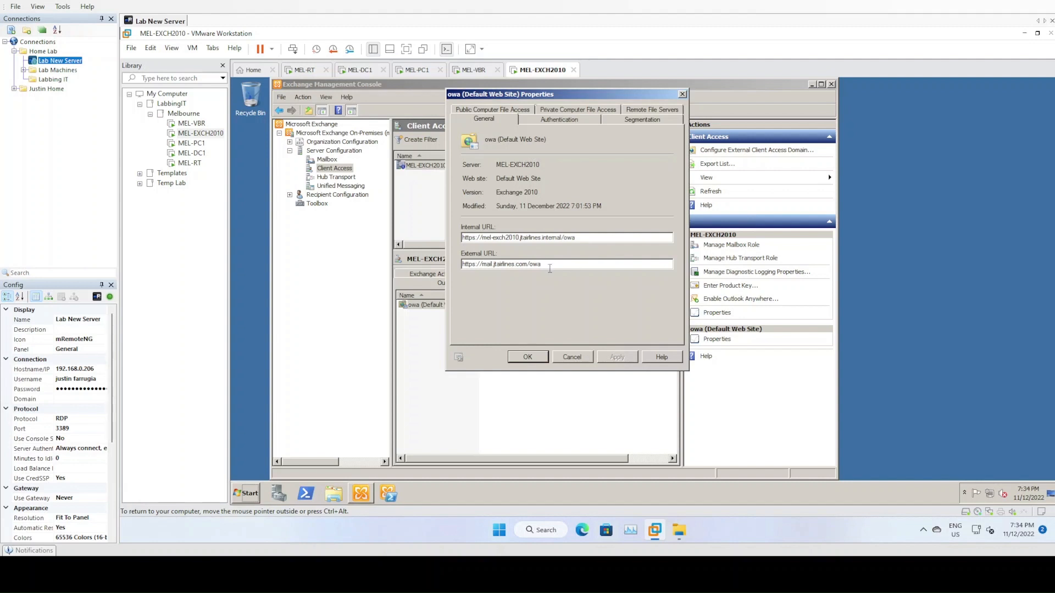
left_click_drag(505, 271, 456, 268)
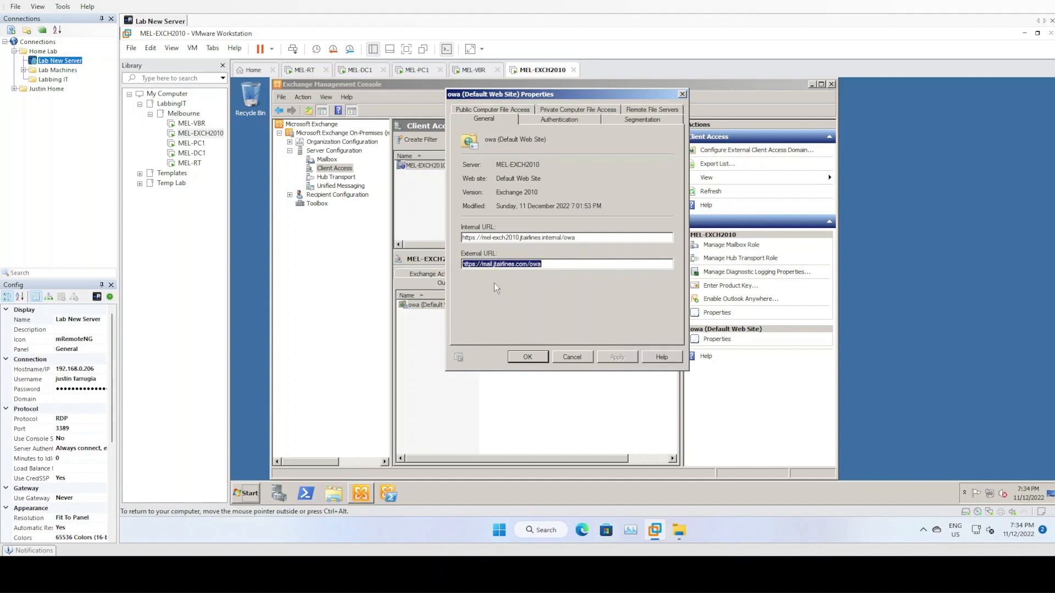
left_click(478, 237)
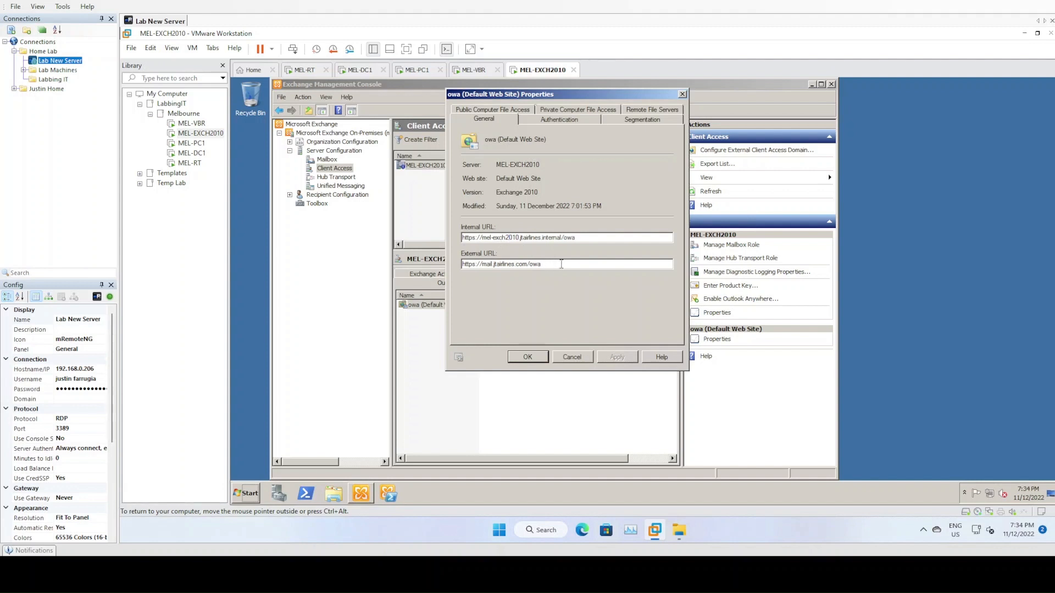
left_click_drag(548, 265, 462, 267)
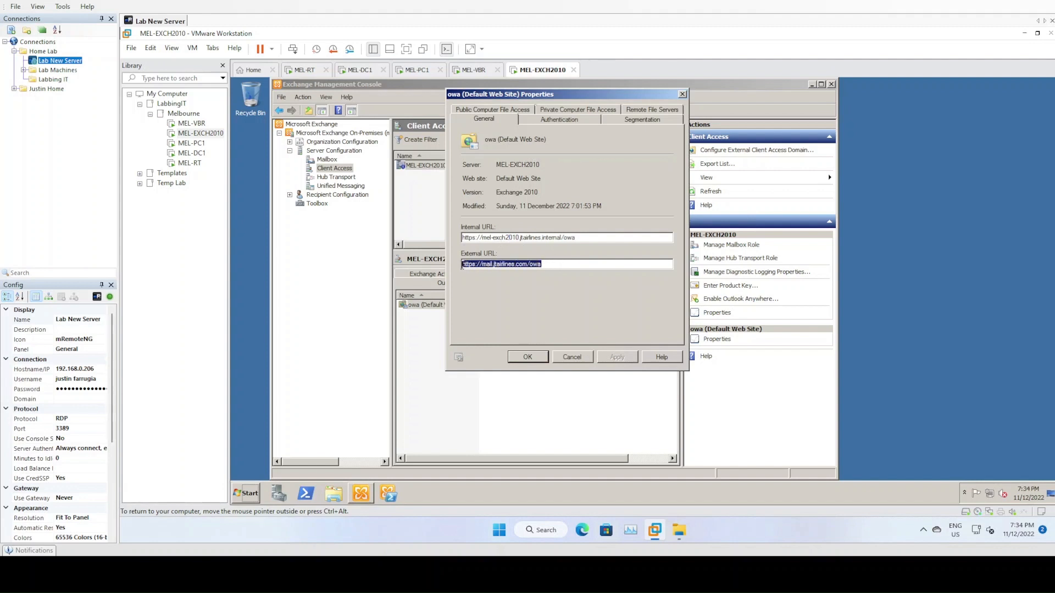
left_click_drag(576, 237, 450, 236)
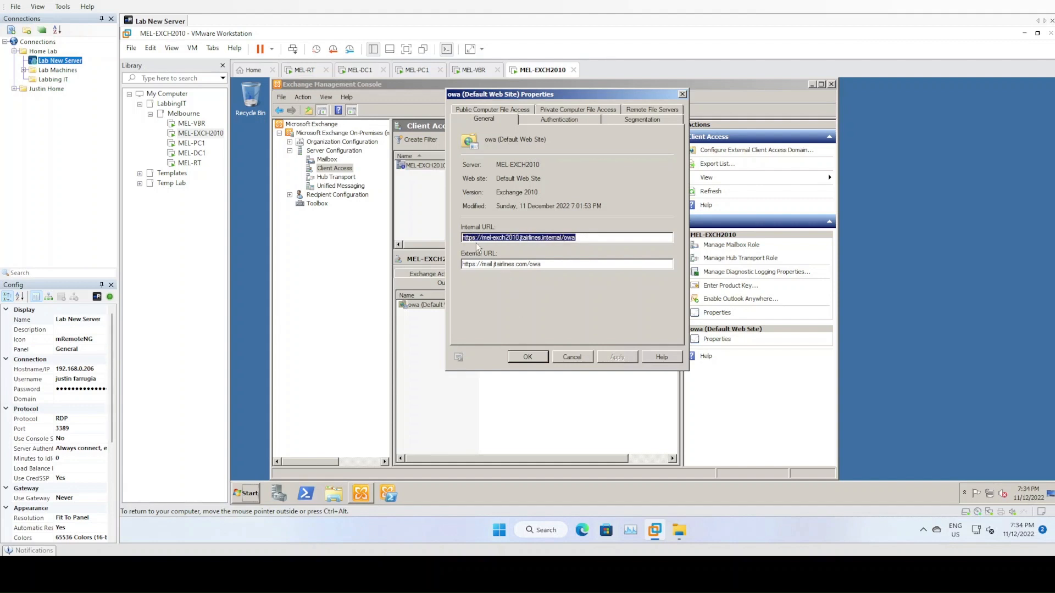
left_click(561, 265)
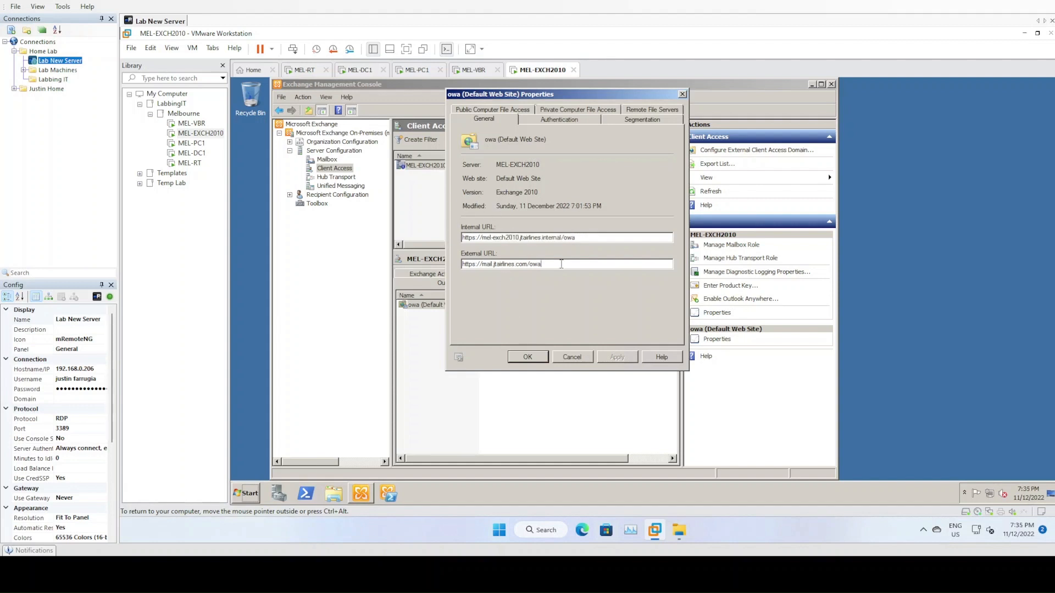
left_click(572, 358)
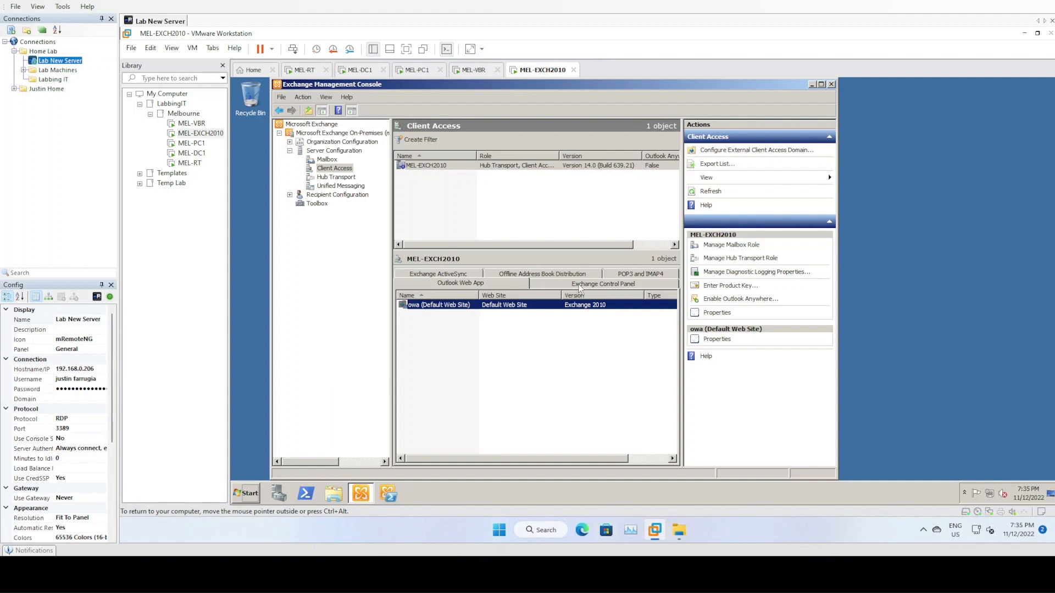
- Look through the ECP, POP3/IMAP4, OAB and ActiveSync lists, then show Hub Transport receive connectors
left_click(645, 283)
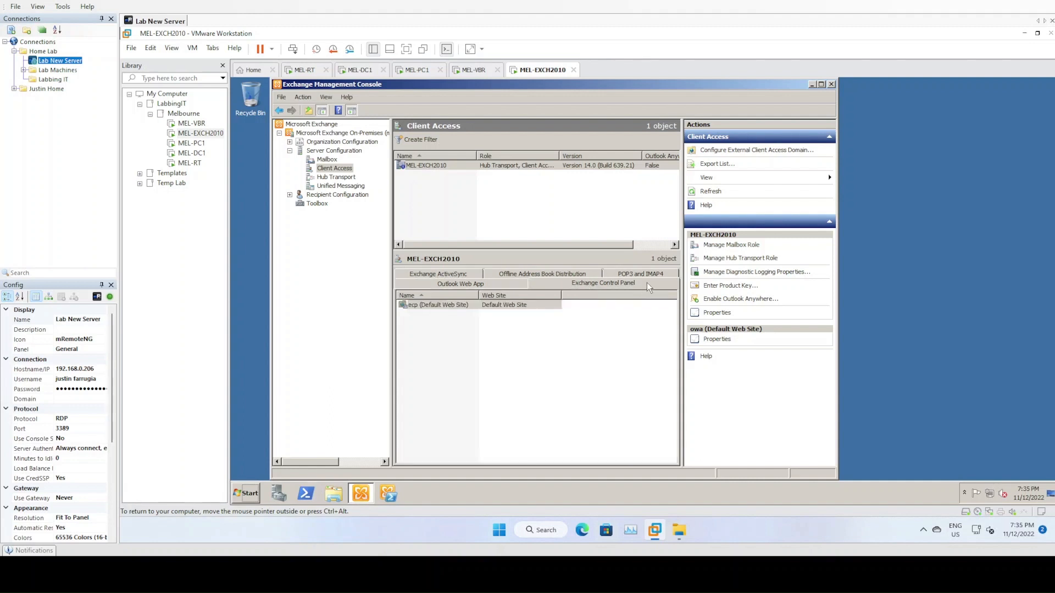
left_click(644, 272)
left_click(547, 283)
left_click(458, 283)
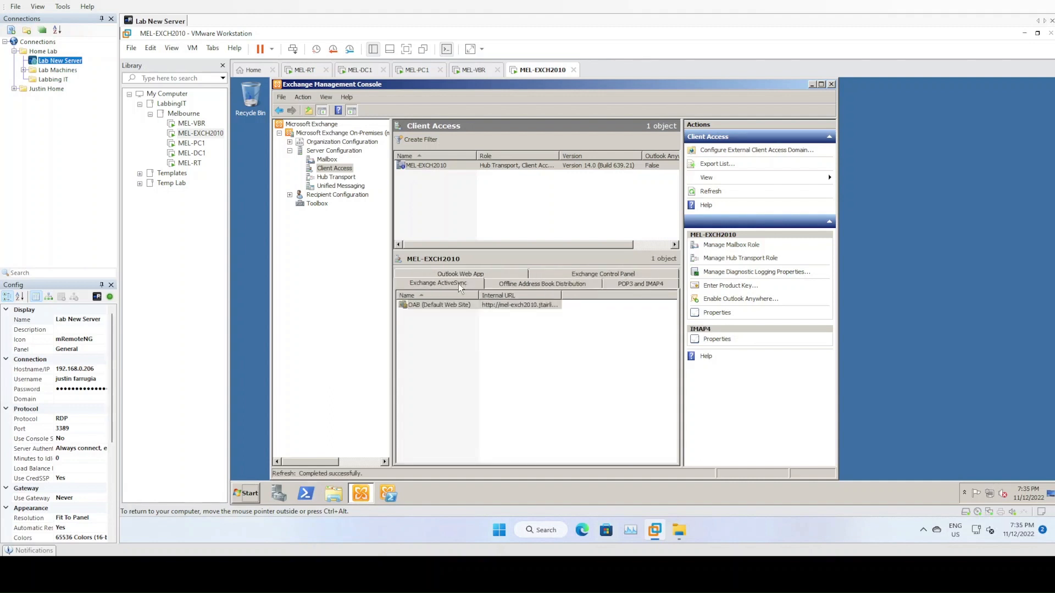
left_click(459, 273)
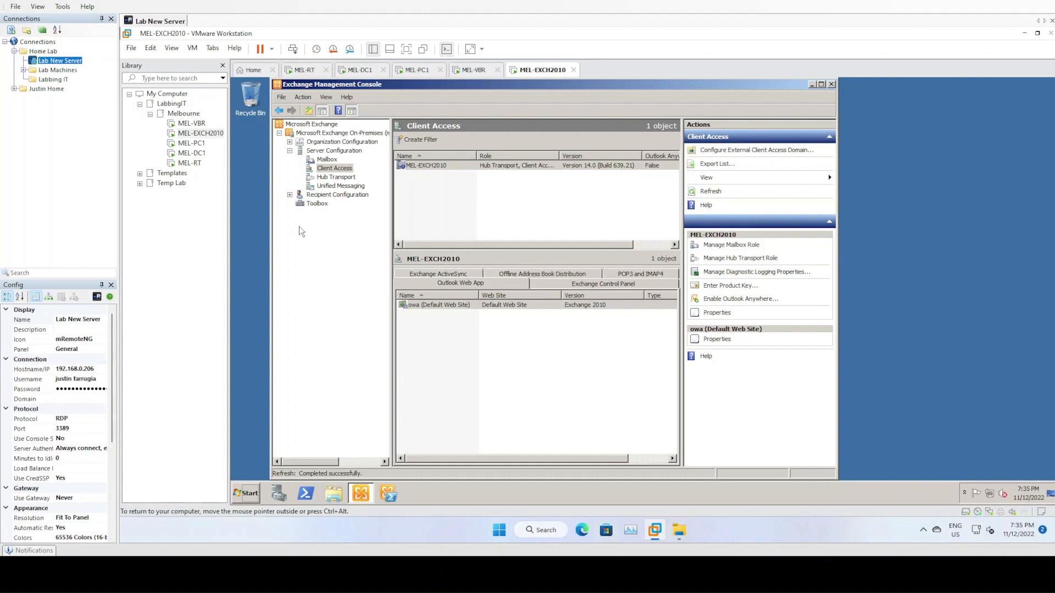
left_click(336, 177)
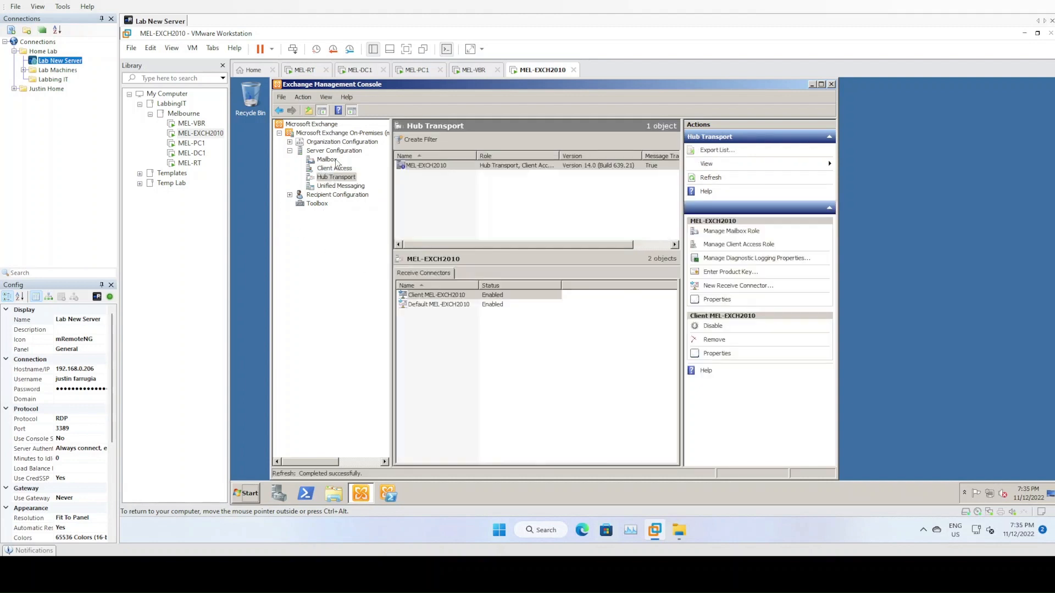
- Open Default MEL-EXCH2010 properties and review its port 25 bindings, authentication and permission groups
left_click(444, 166)
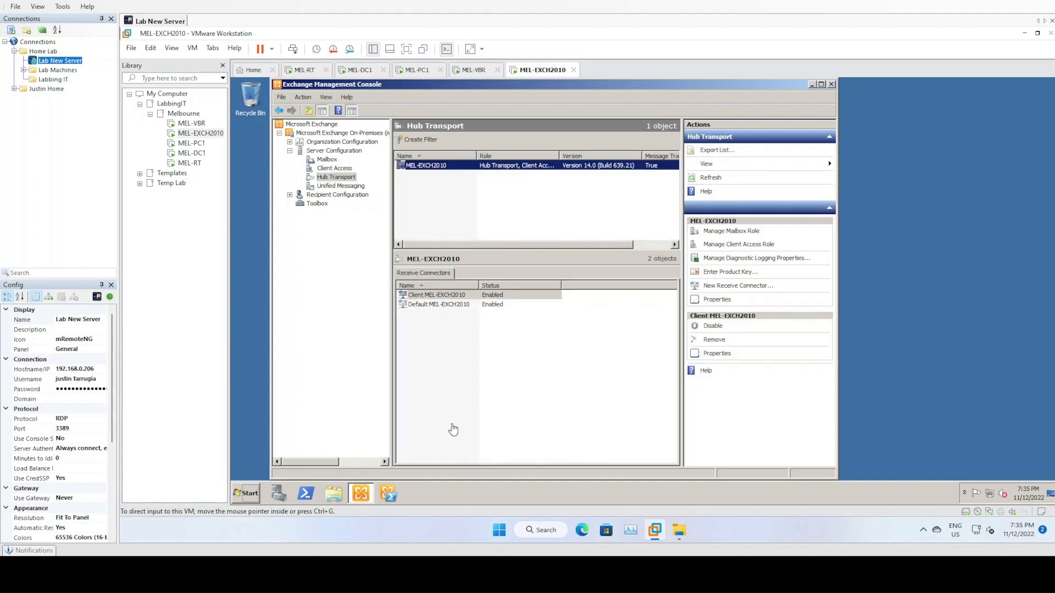
left_click(440, 296)
double_click(441, 304)
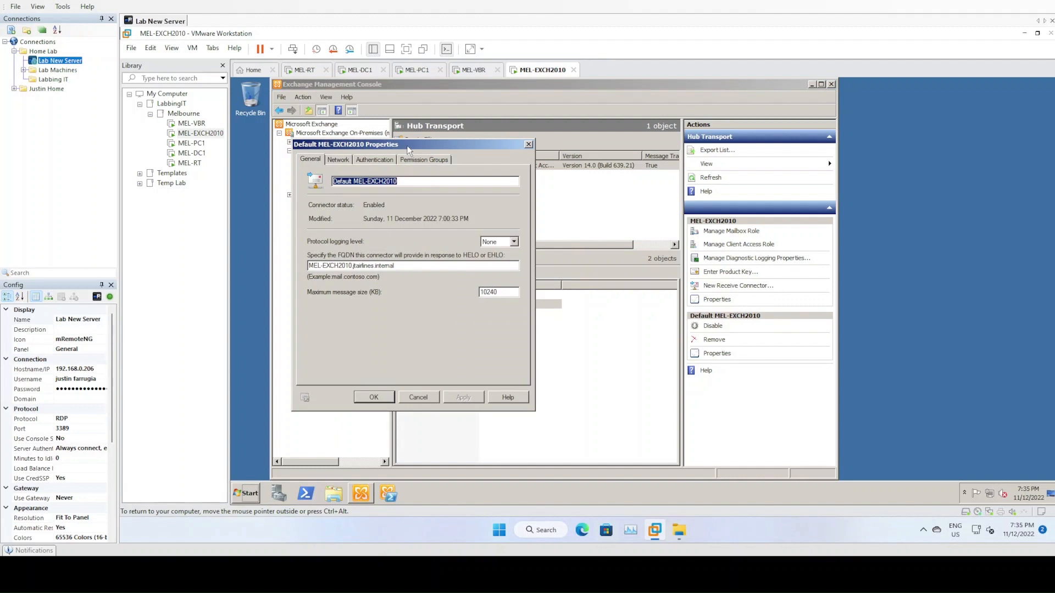
left_click(338, 160)
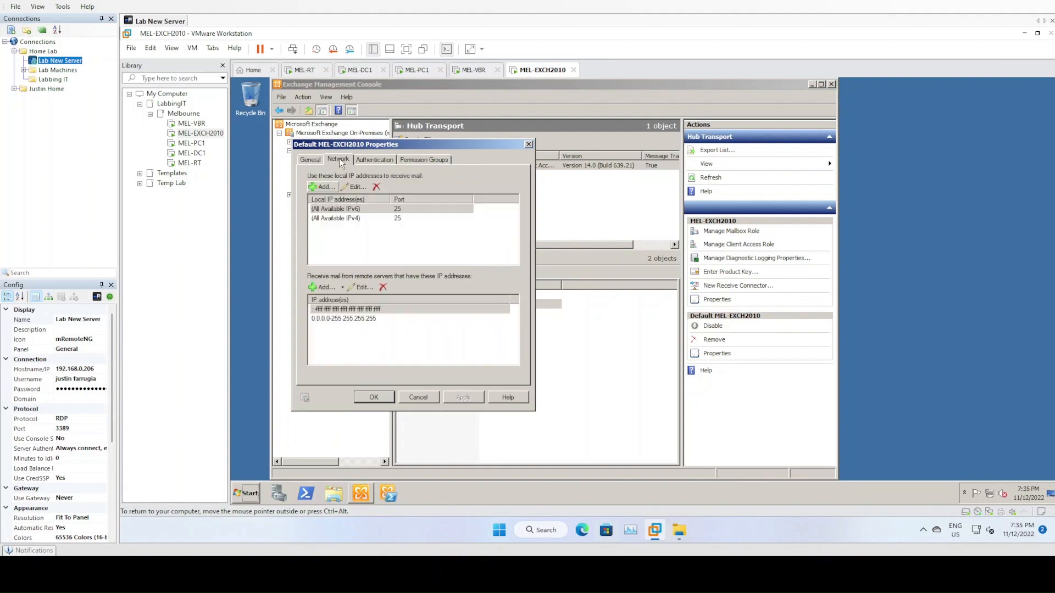
left_click(383, 211)
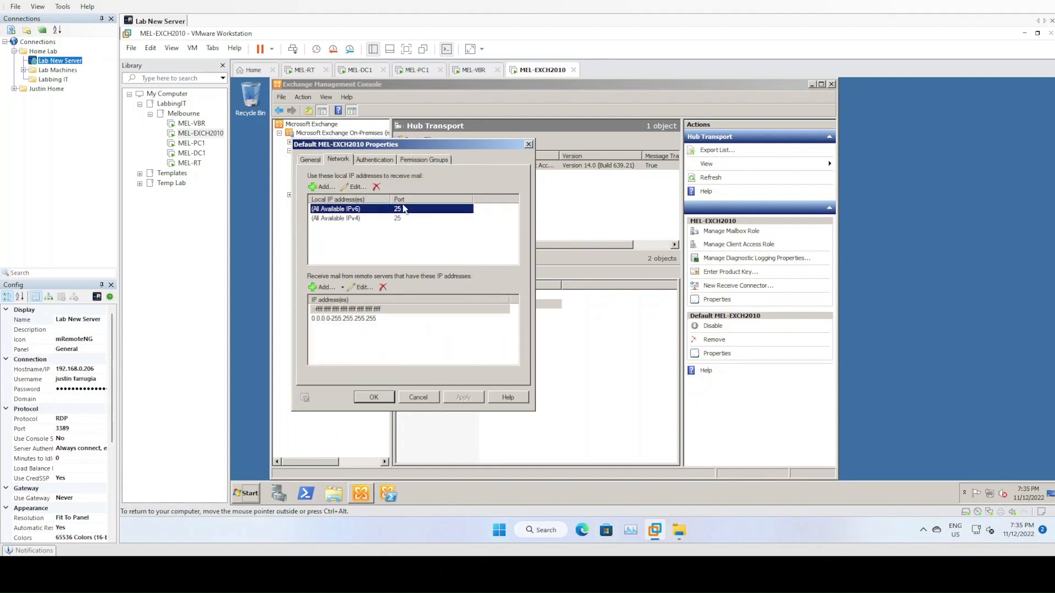
left_click(401, 219)
left_click(374, 161)
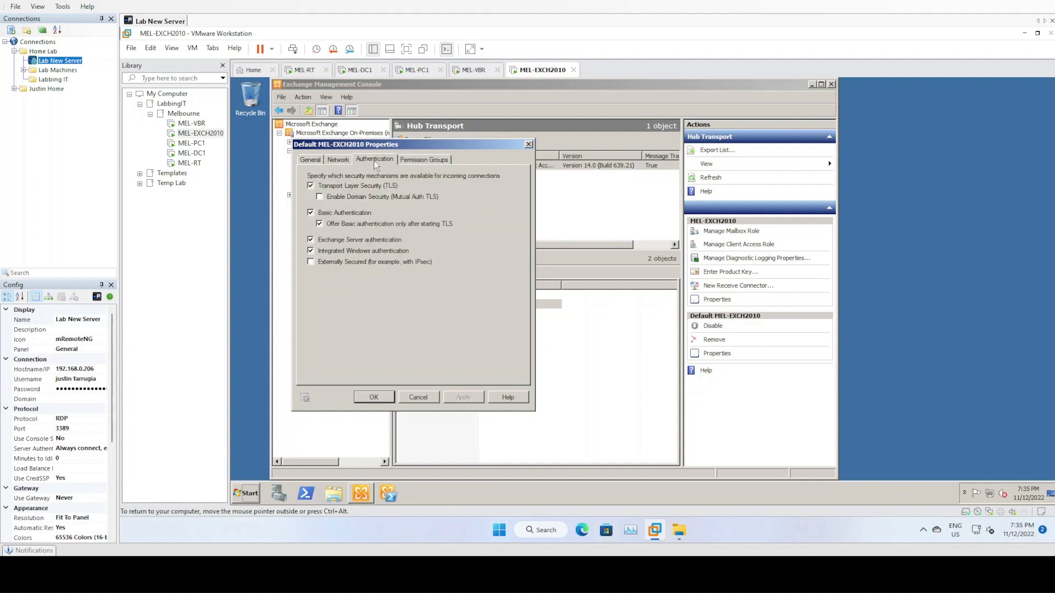
left_click(419, 160)
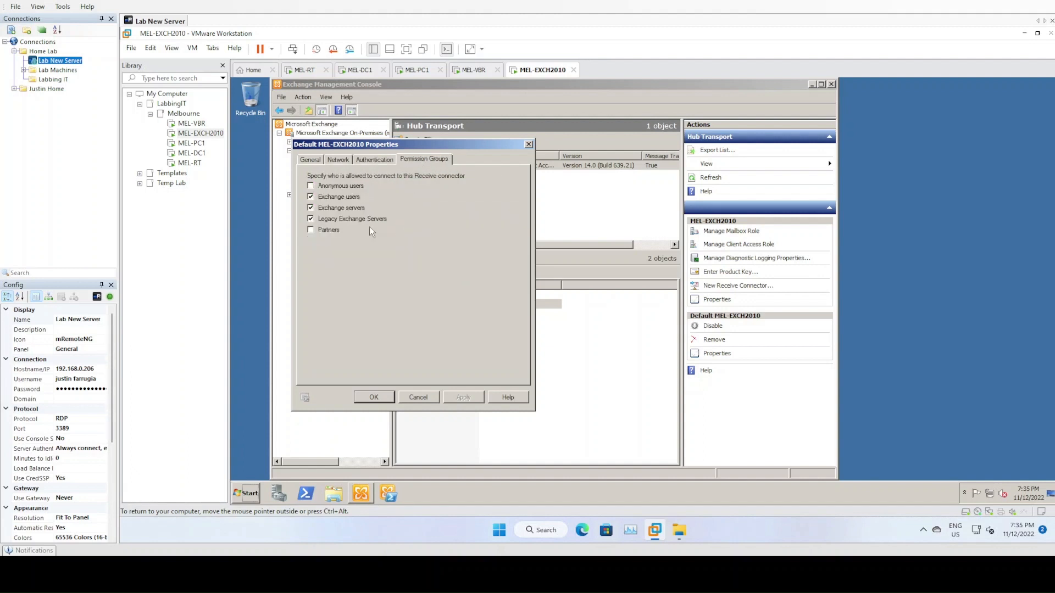
left_click_drag(388, 144, 547, 144)
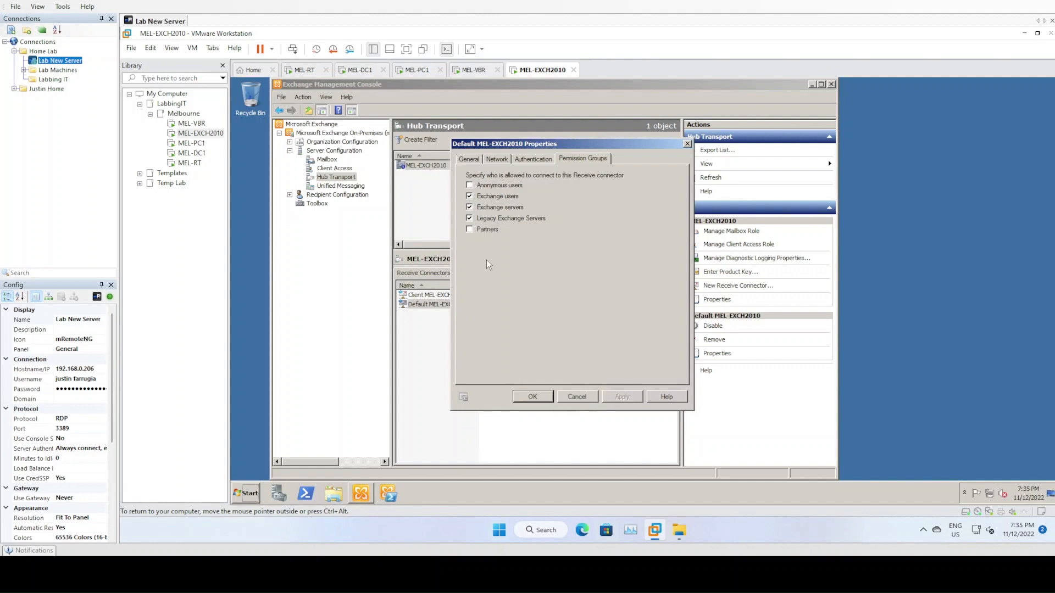
- Tick Anonymous users in the connector's permission groups and apply the change
left_click(501, 187)
left_click(627, 398)
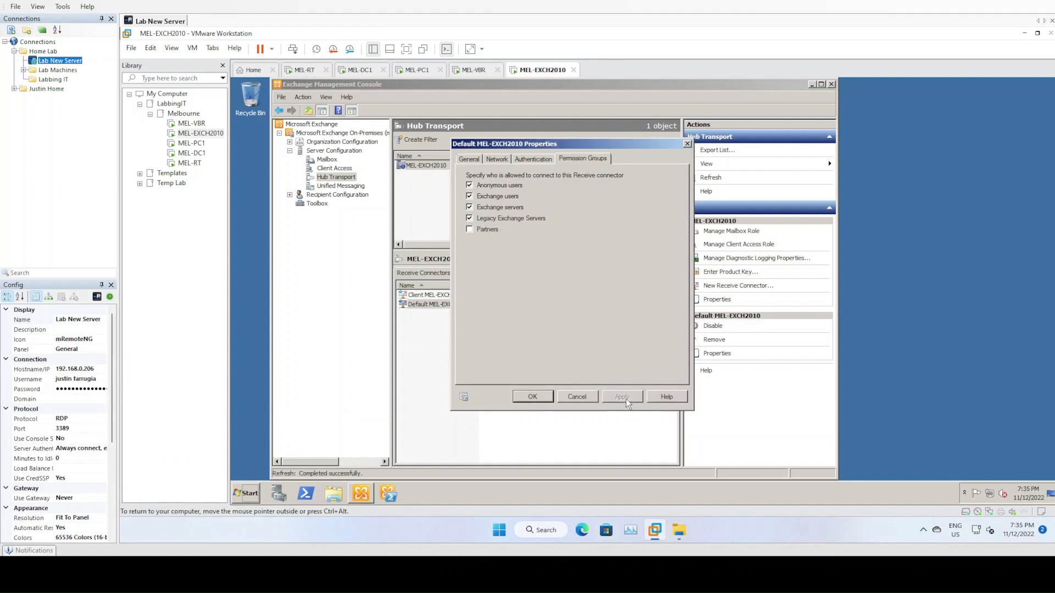
left_click(533, 403)
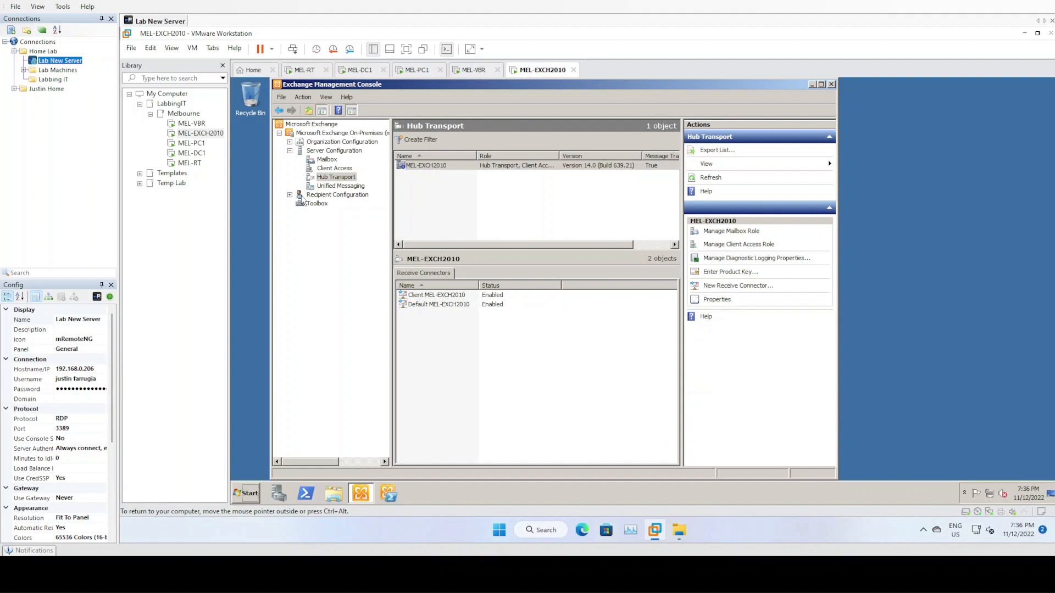
left_click(324, 196)
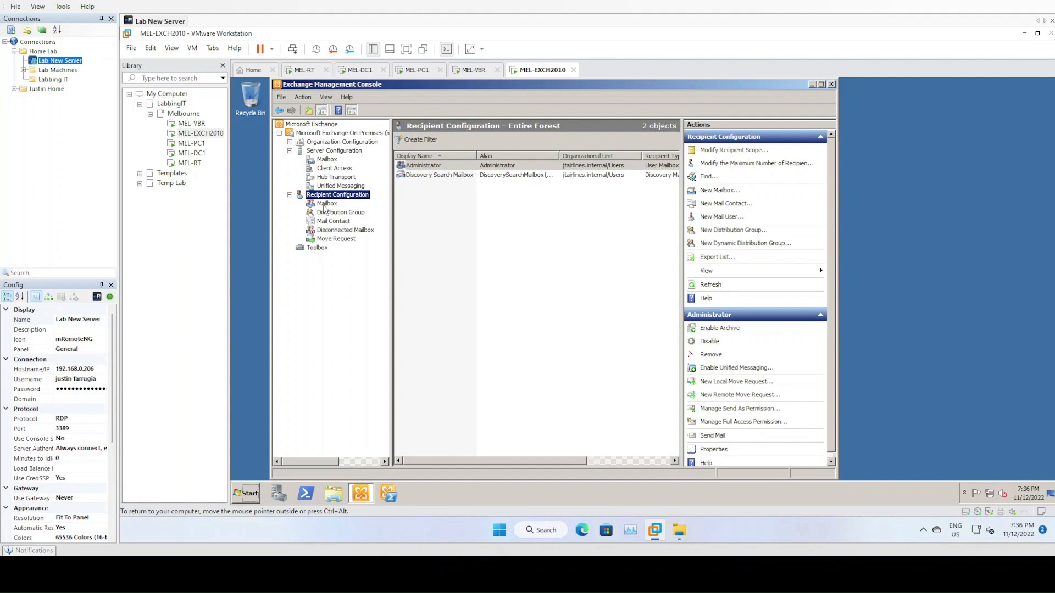
- List the forest's mailboxes and launch New Mailbox with User Mailbox as the type
left_click(328, 204)
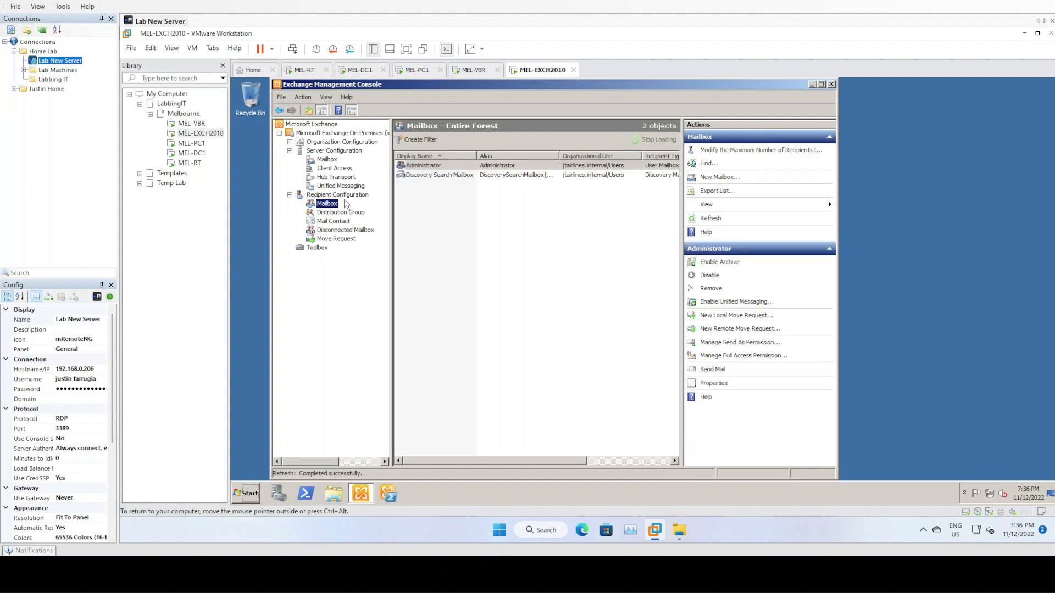
right_click(330, 207)
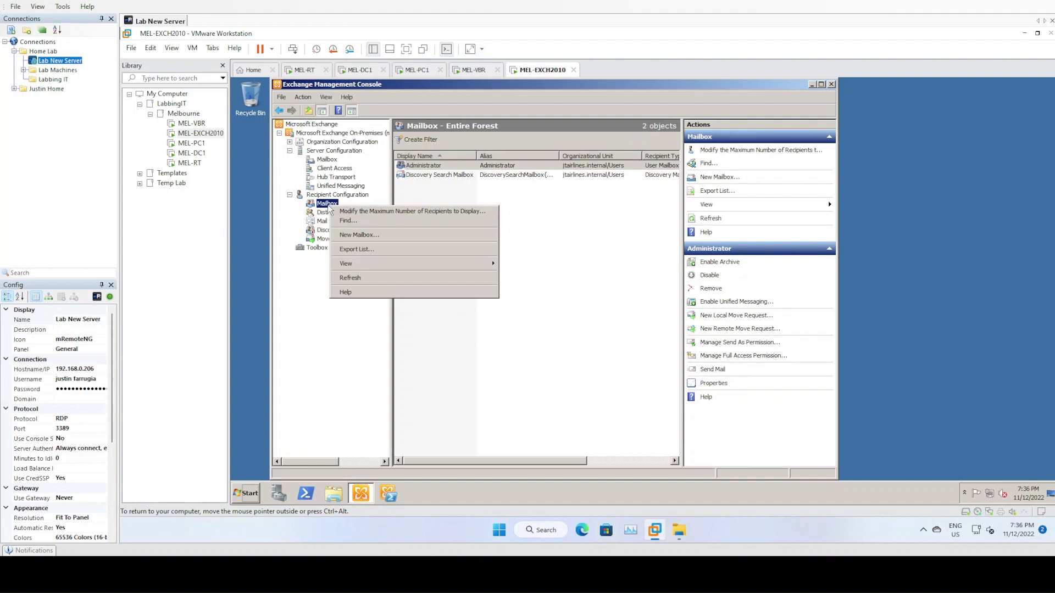
left_click(358, 234)
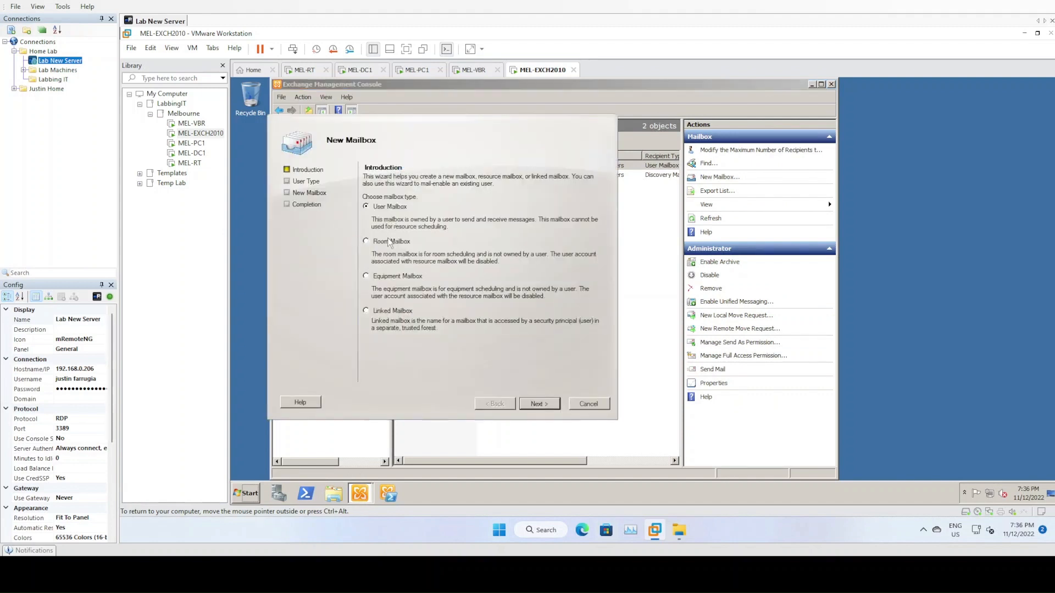
- Choose Existing users and select all 20 users for mailbox creation
left_click(544, 405)
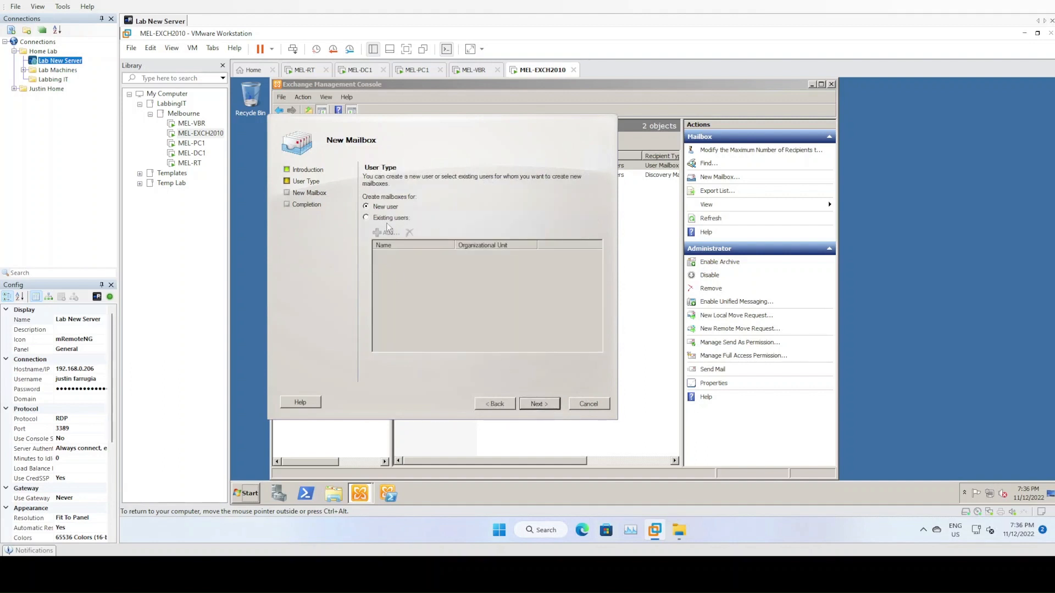
left_click(389, 220)
left_click(388, 233)
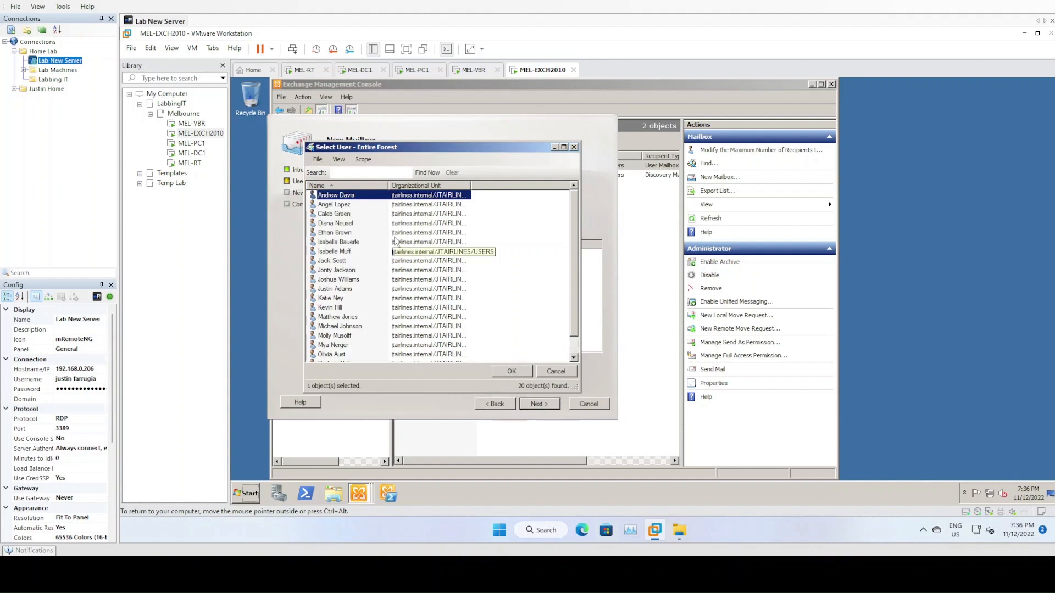
scroll(396, 241, "down", 1)
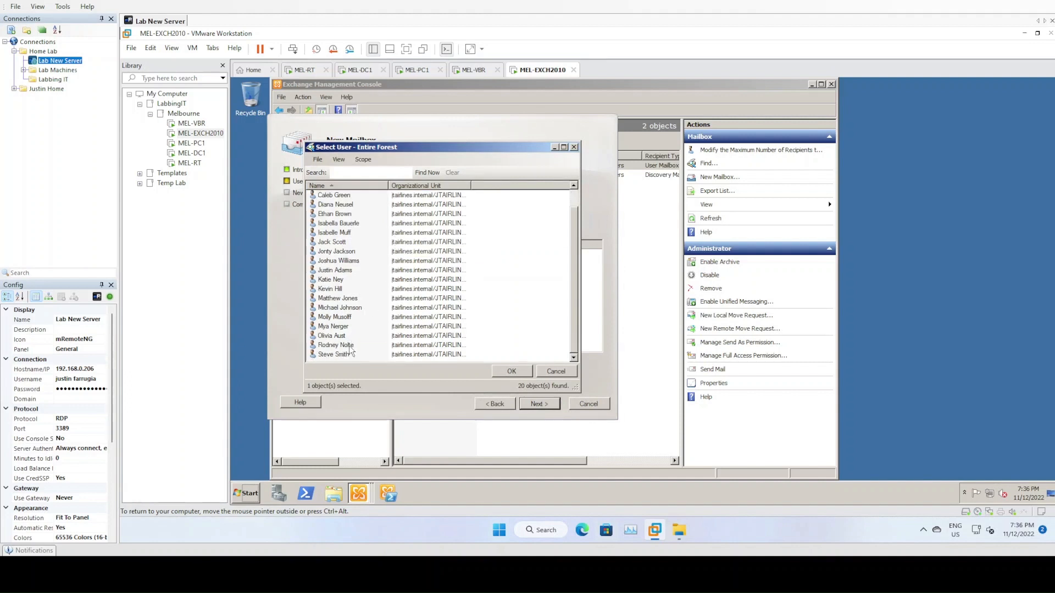
scroll(338, 245, "up", 1)
key("ctrl+a")
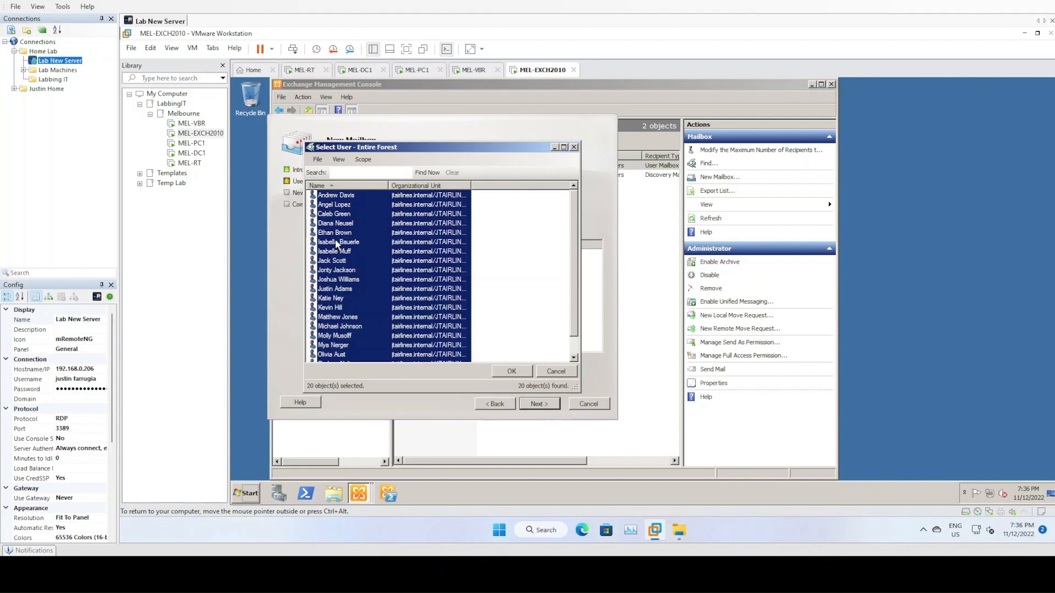
left_click(508, 372)
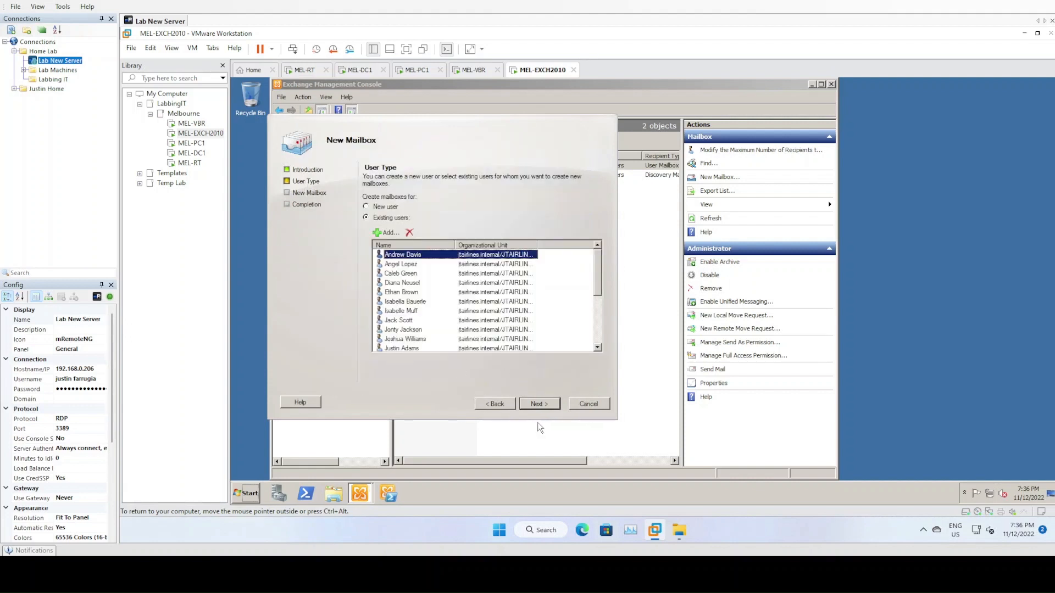
- Assign mailbox database MBX_DB1 and create the 20 mailboxes
left_click(539, 404)
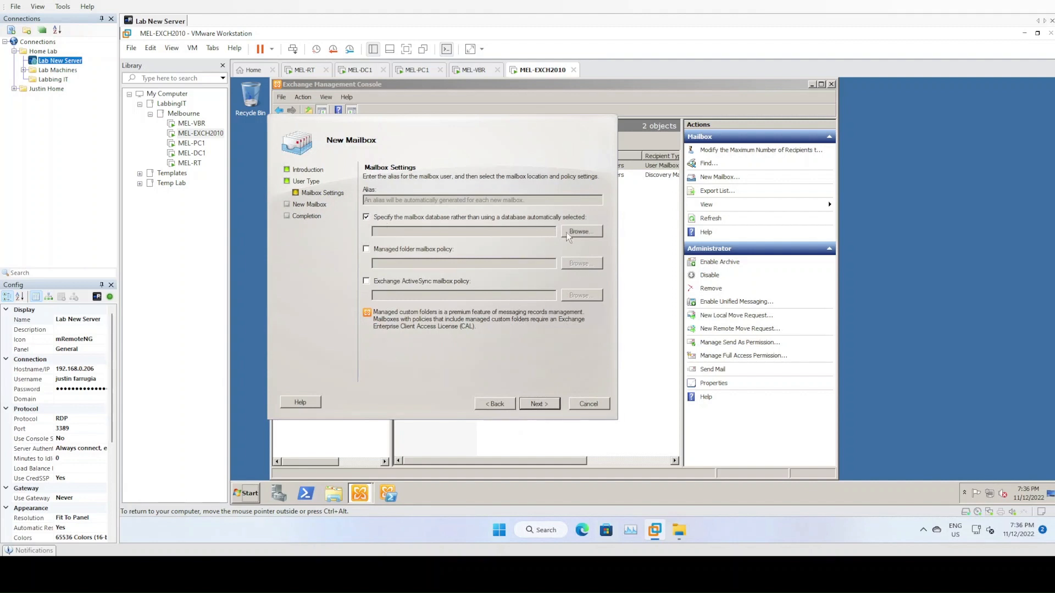
left_click(564, 231)
double_click(355, 198)
left_click(548, 405)
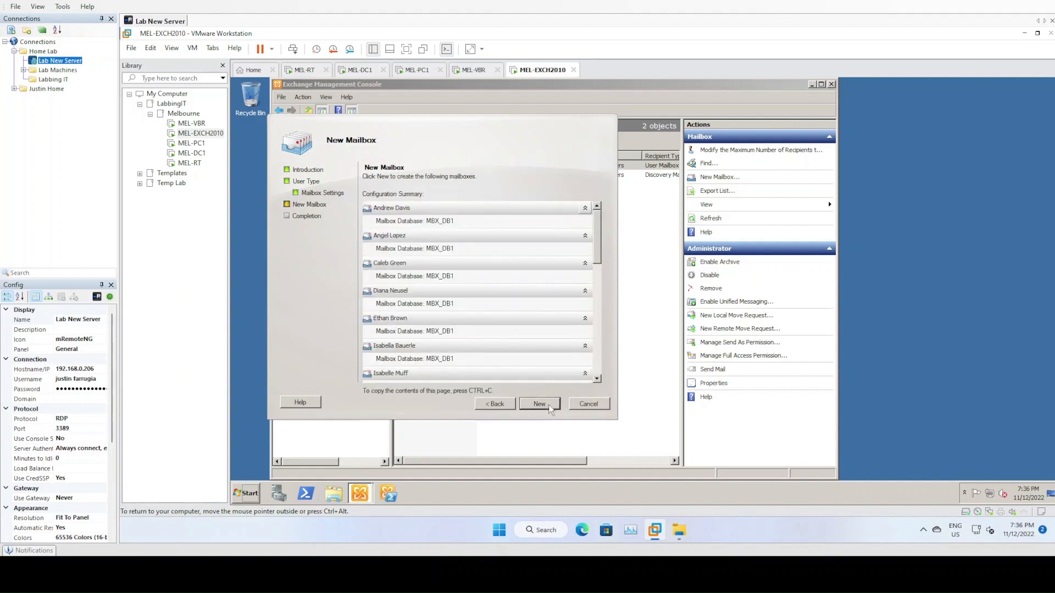
left_click(539, 404)
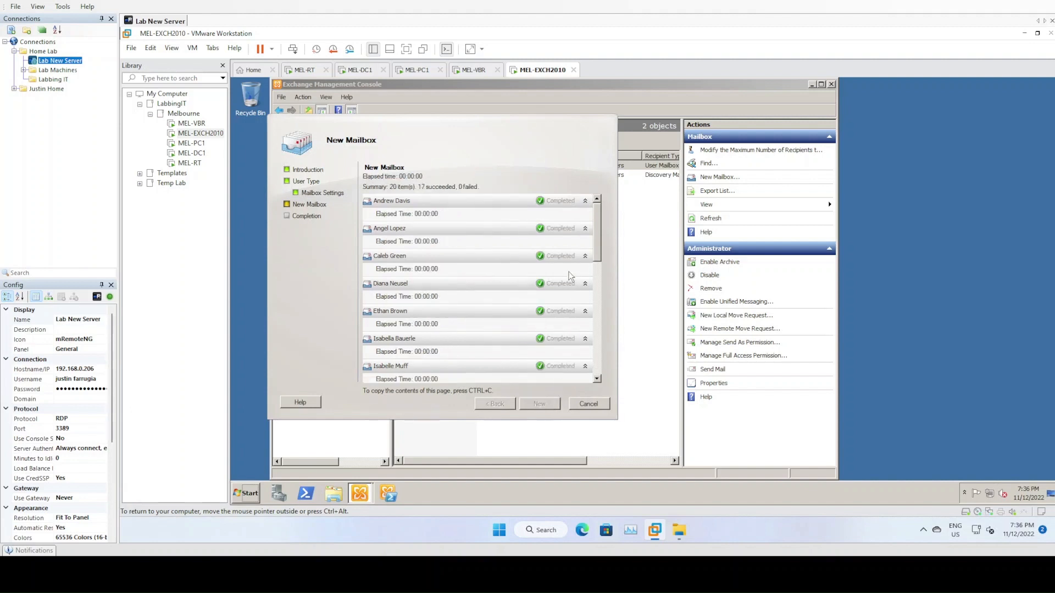
left_click_drag(598, 224, 606, 400)
left_click(549, 405)
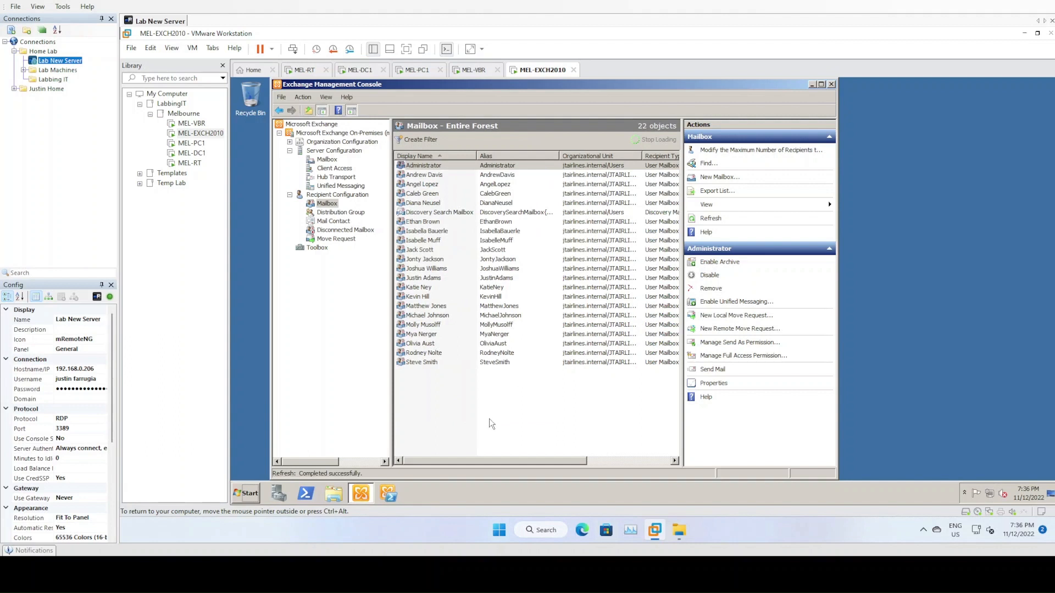
left_click(503, 363)
left_click_drag(521, 461, 449, 451)
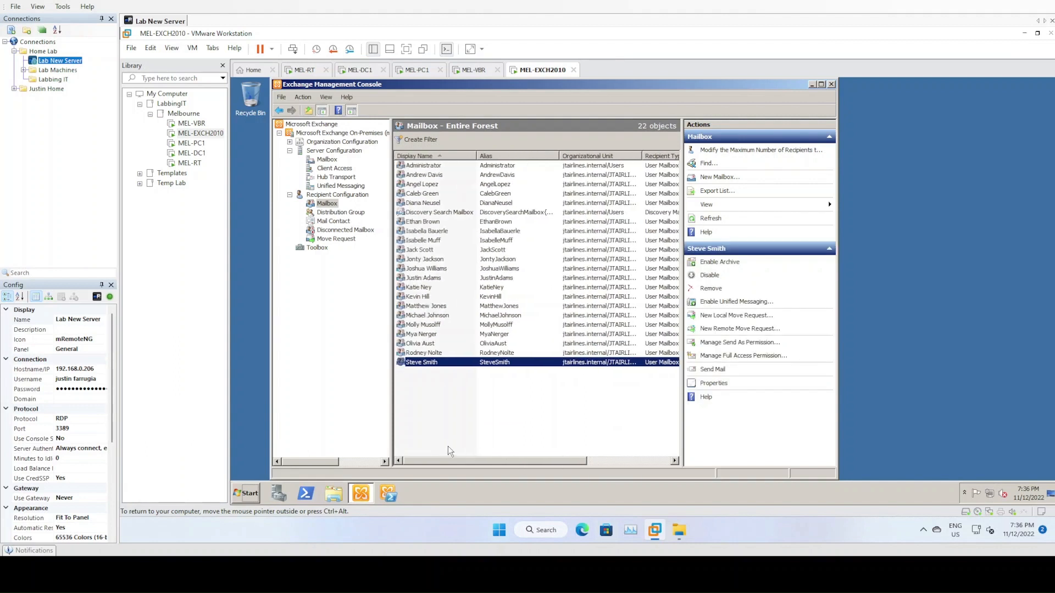
left_click(416, 165)
left_click(459, 214)
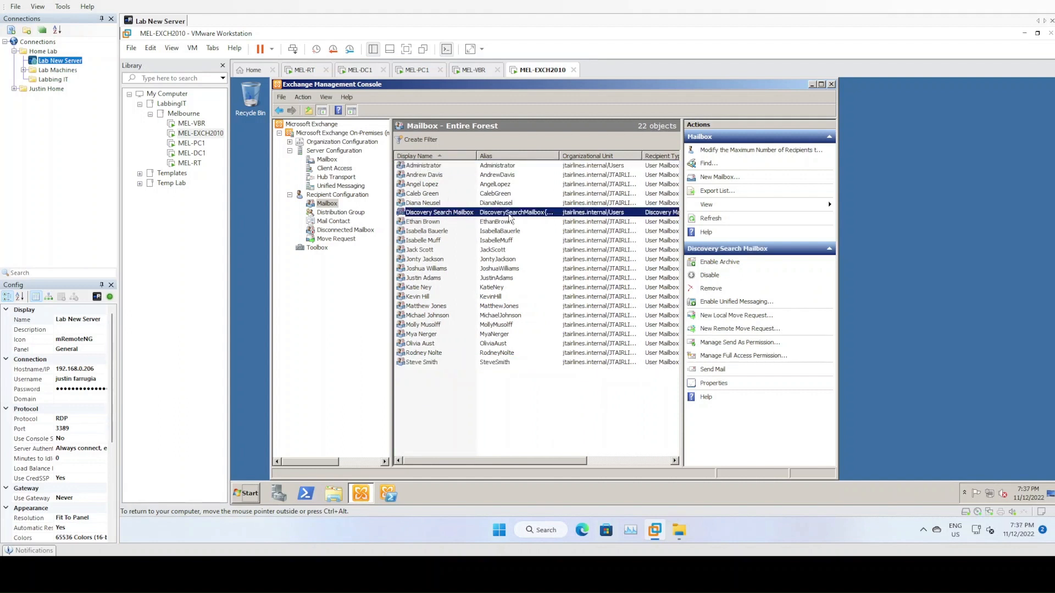
left_click_drag(515, 464, 439, 464)
left_click(440, 354)
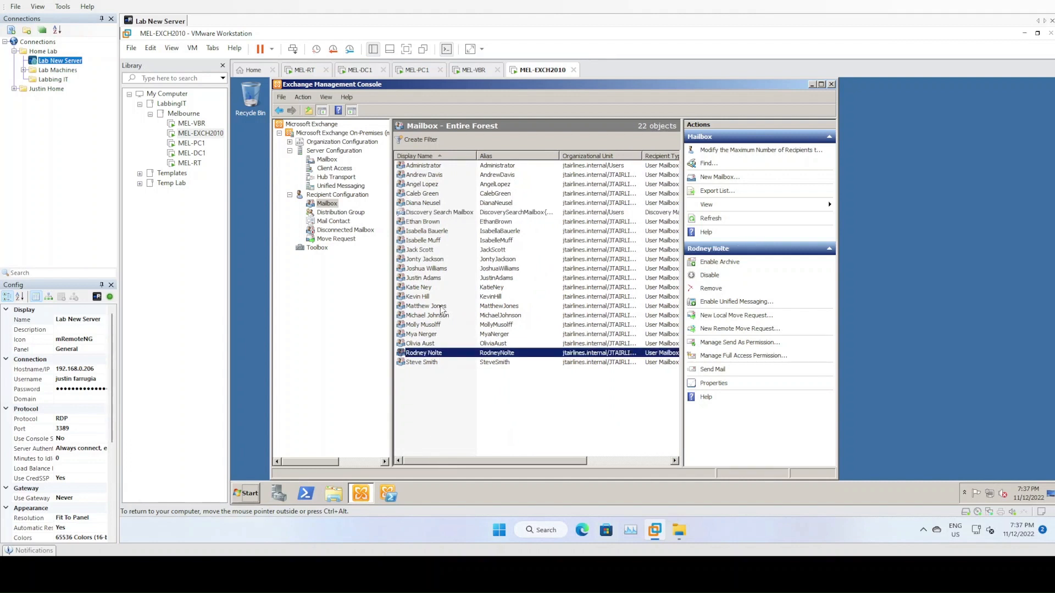
left_click(435, 270)
left_click(440, 205)
left_click(431, 166)
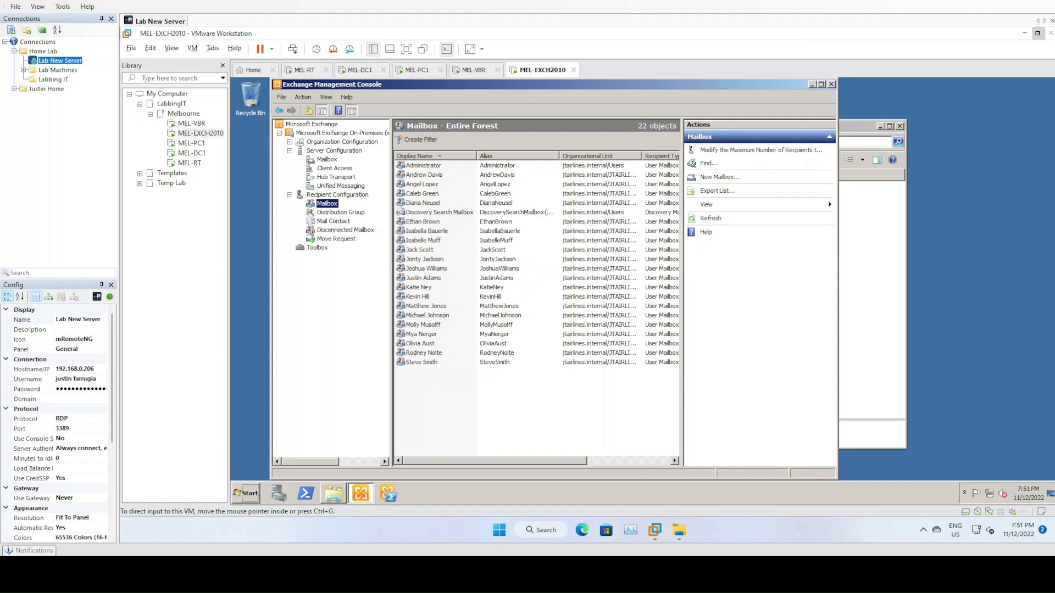
- Browse Admin Share (T:) > Microsoft > Exchange > LabbingIT and open Exchange 2010 Script in Notepad
left_click(333, 493)
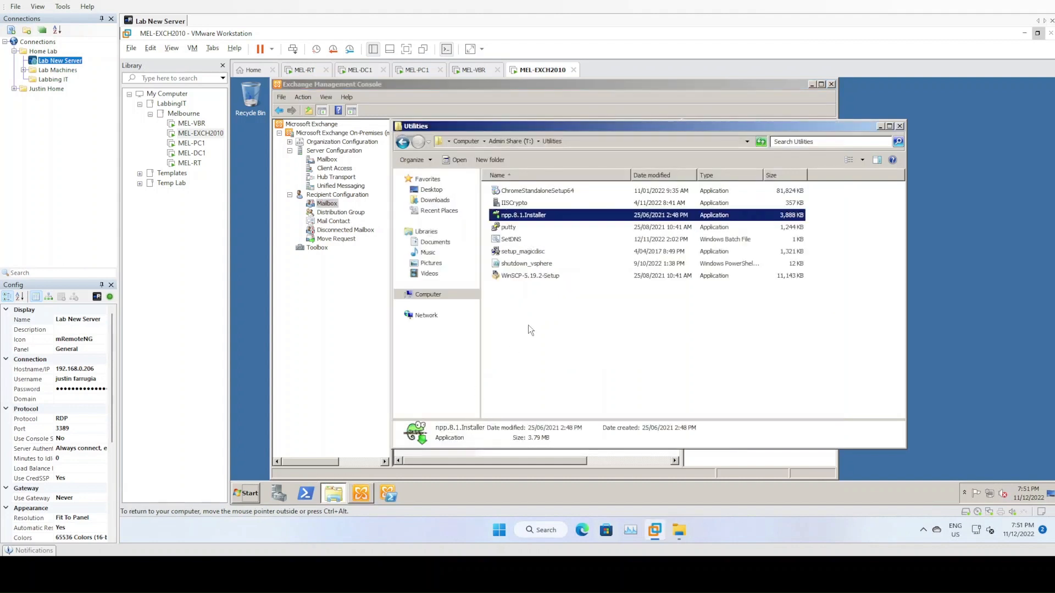
left_click(428, 294)
left_click(532, 304)
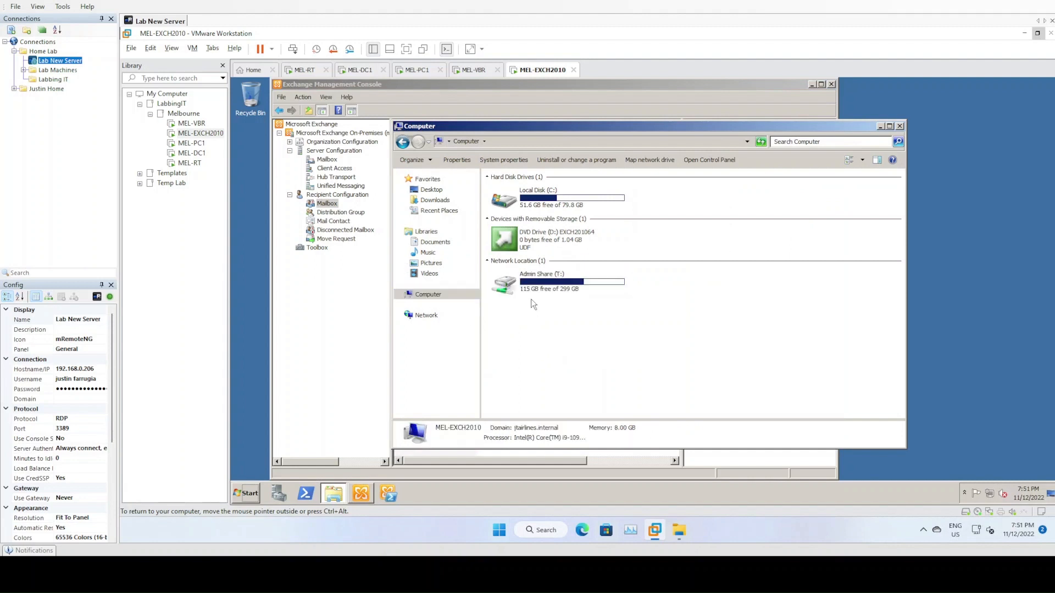
double_click(535, 279)
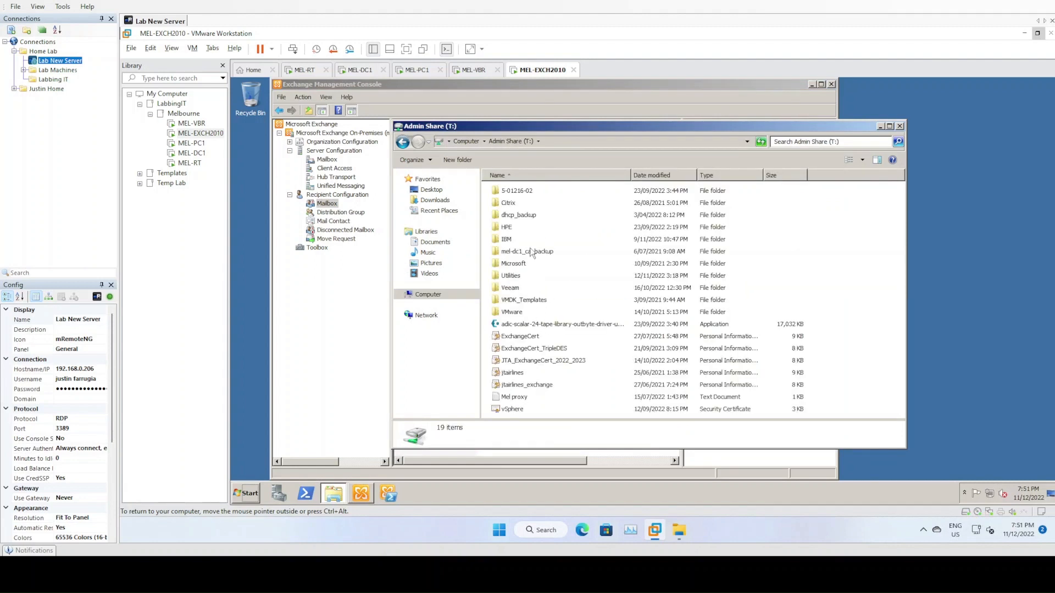
double_click(517, 264)
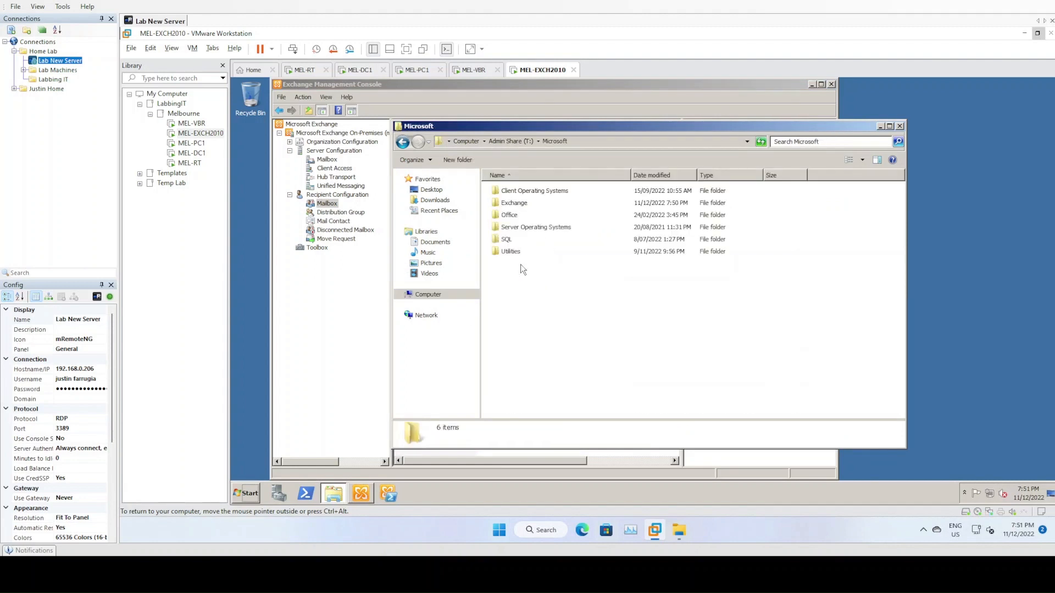
double_click(527, 204)
left_click(542, 193)
double_click(542, 193)
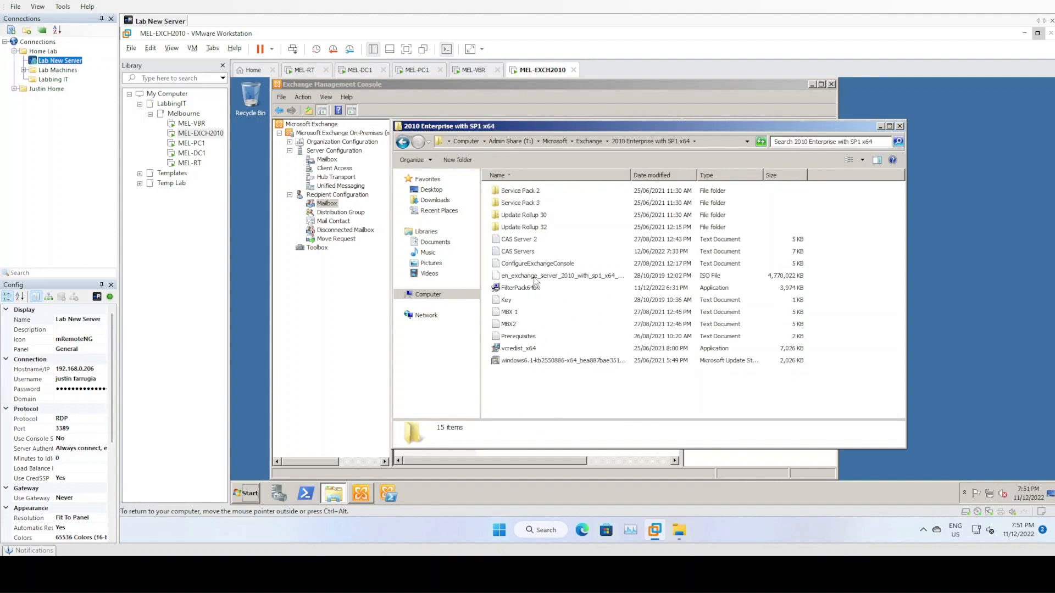
left_click(591, 141)
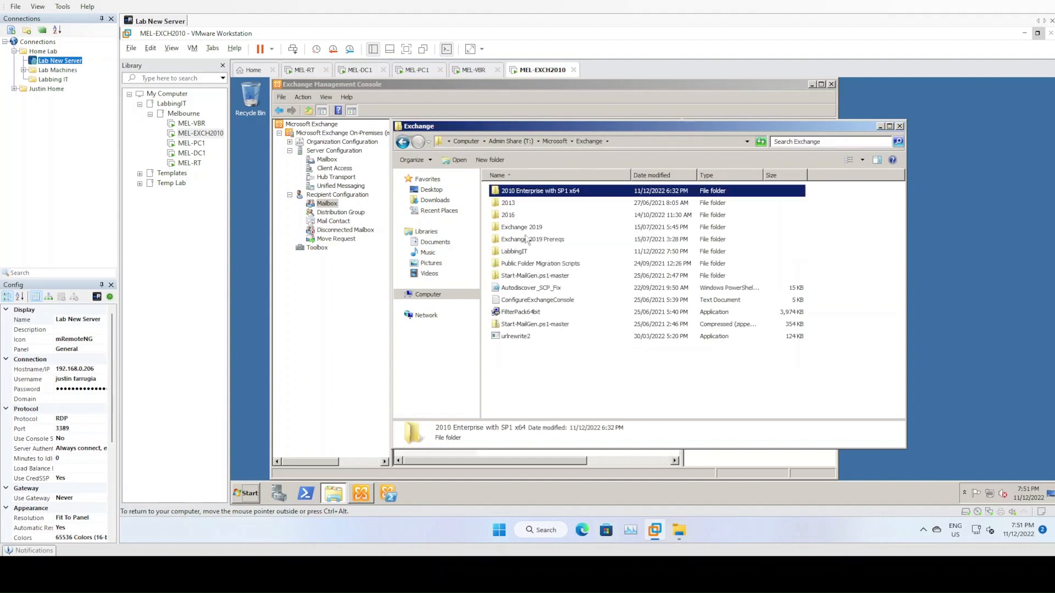
double_click(519, 252)
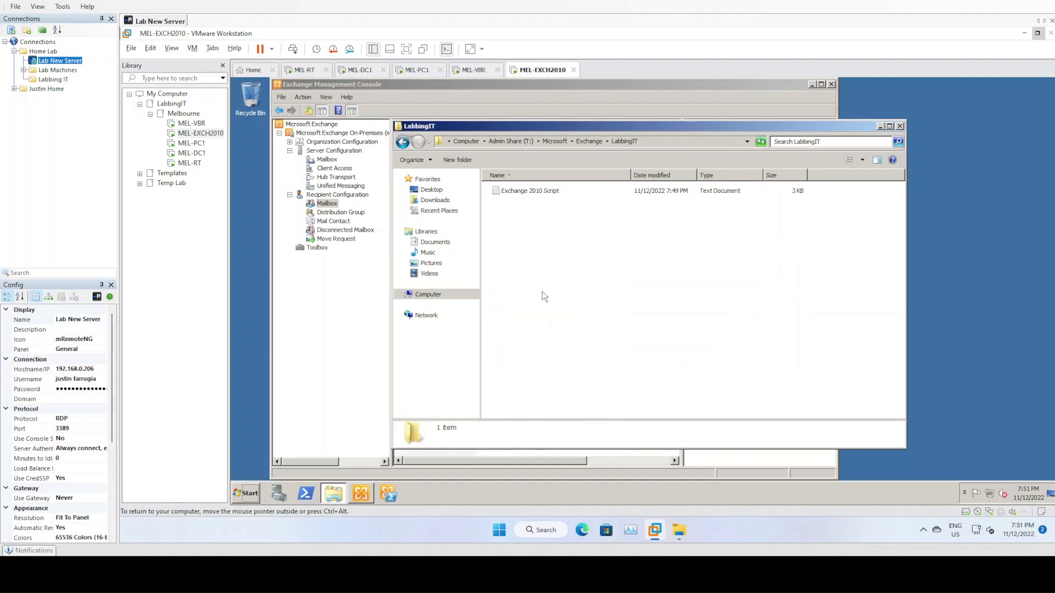
double_click(540, 196)
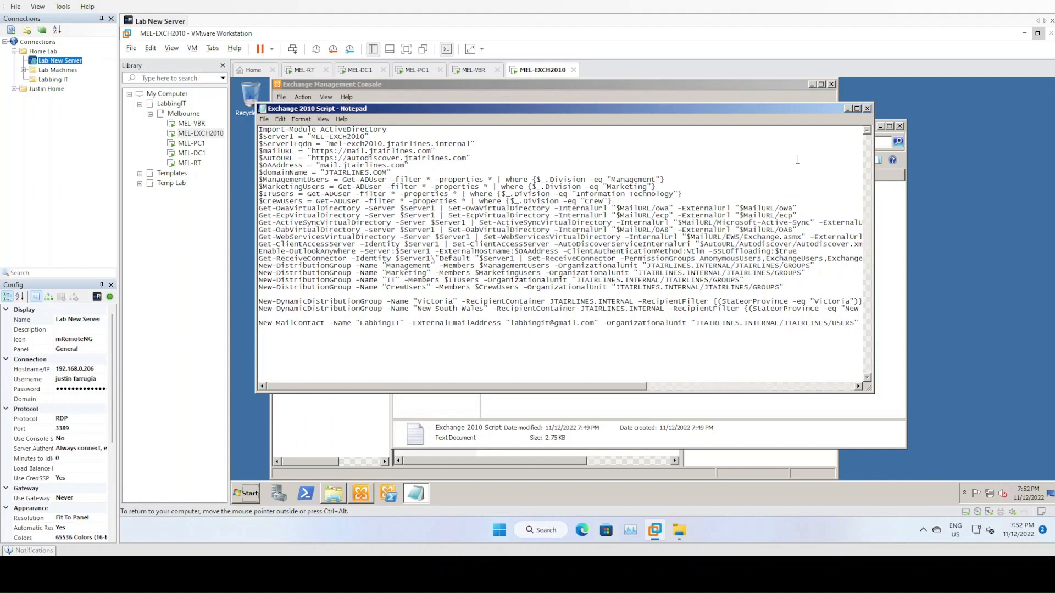
- Maximize Notepad and highlight the Management, Marketing, Information Technology and Crew division user filters
left_click(857, 109)
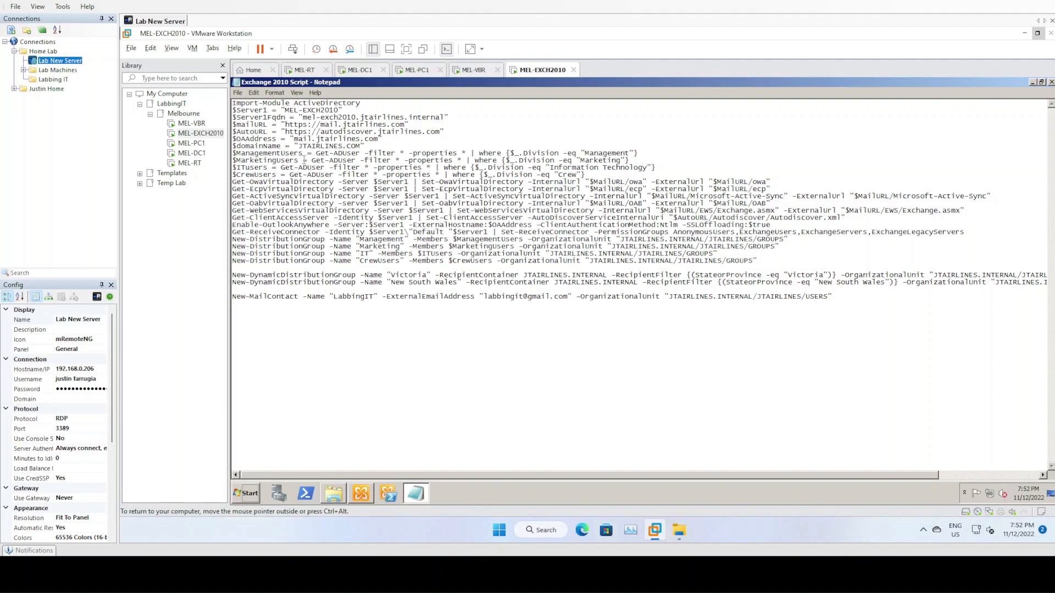
left_click_drag(242, 154, 276, 155)
left_click_drag(584, 153, 613, 161)
left_click_drag(550, 168, 650, 168)
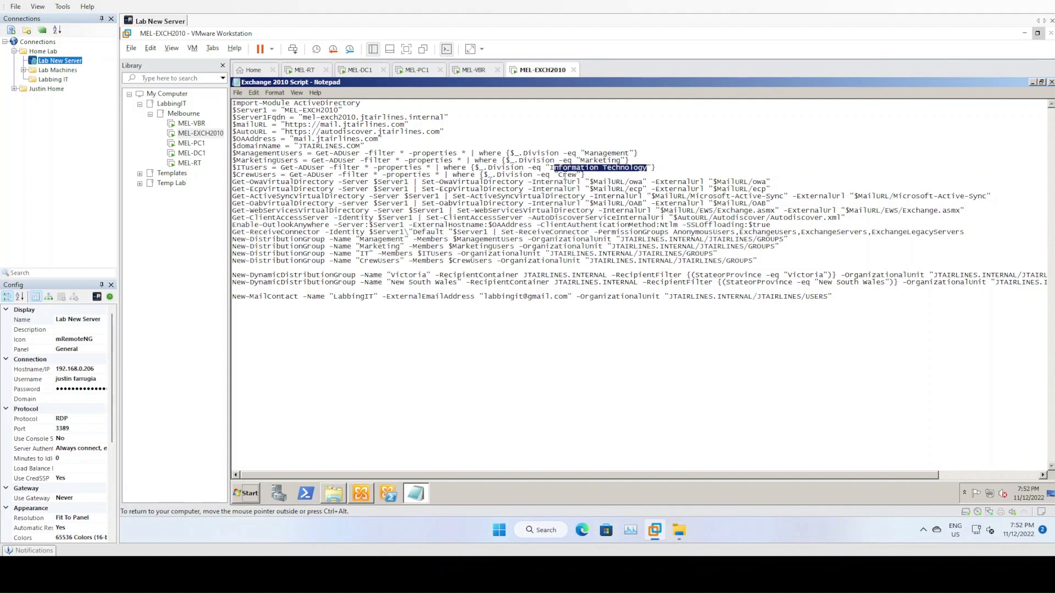
left_click(562, 174)
left_click_drag(561, 175, 572, 174)
left_click(348, 175)
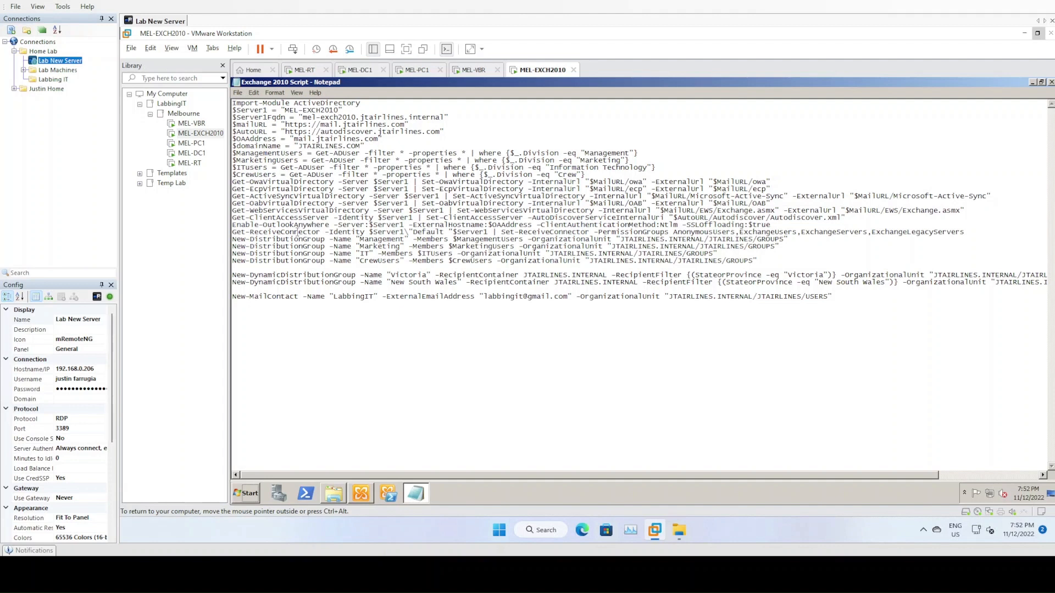
- Highlight the four distribution group commands and the Victoria and New South Wales dynamic groups
left_click_drag(254, 239, 708, 254)
left_click(449, 254)
left_click_drag(254, 276, 535, 284)
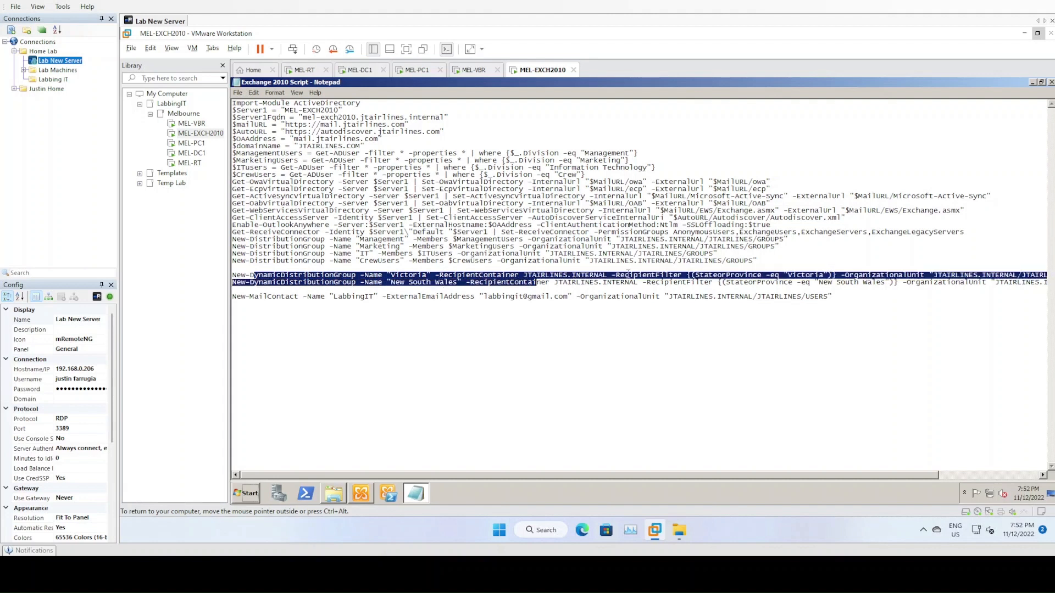
left_click(660, 274)
double_click(392, 276)
left_click(392, 283)
left_click_drag(392, 284, 458, 285)
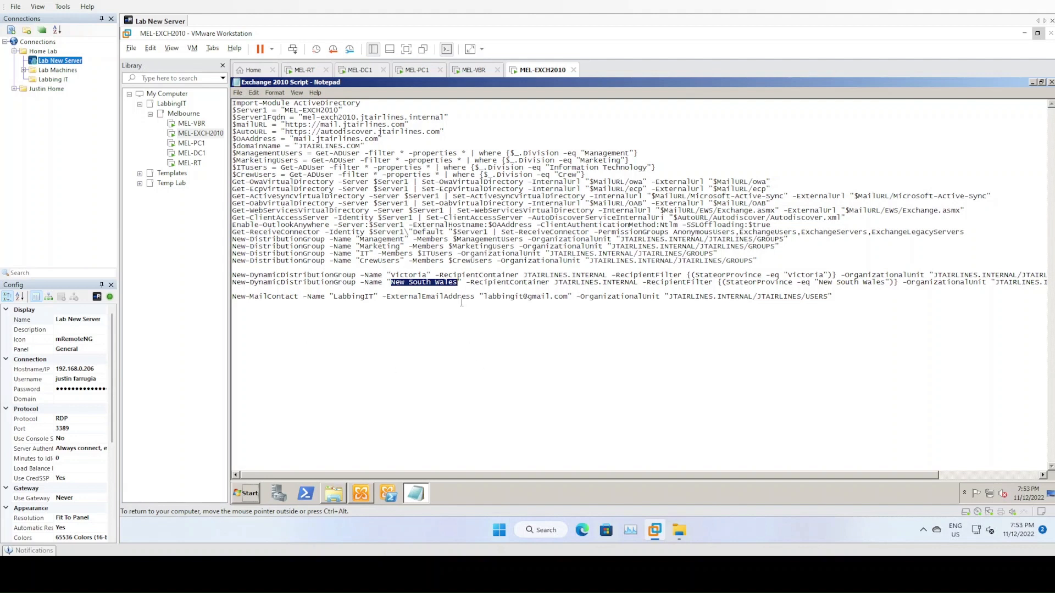
left_click(440, 283)
- Highlight the dynamic distribution group command and the mail contact command with its settings
left_click_drag(271, 283, 337, 283)
left_click_drag(255, 296, 232, 297)
left_click_drag(648, 293, 704, 299)
left_click(832, 301)
- Launch the Exchange Management Shell as administrator
right_click(388, 495)
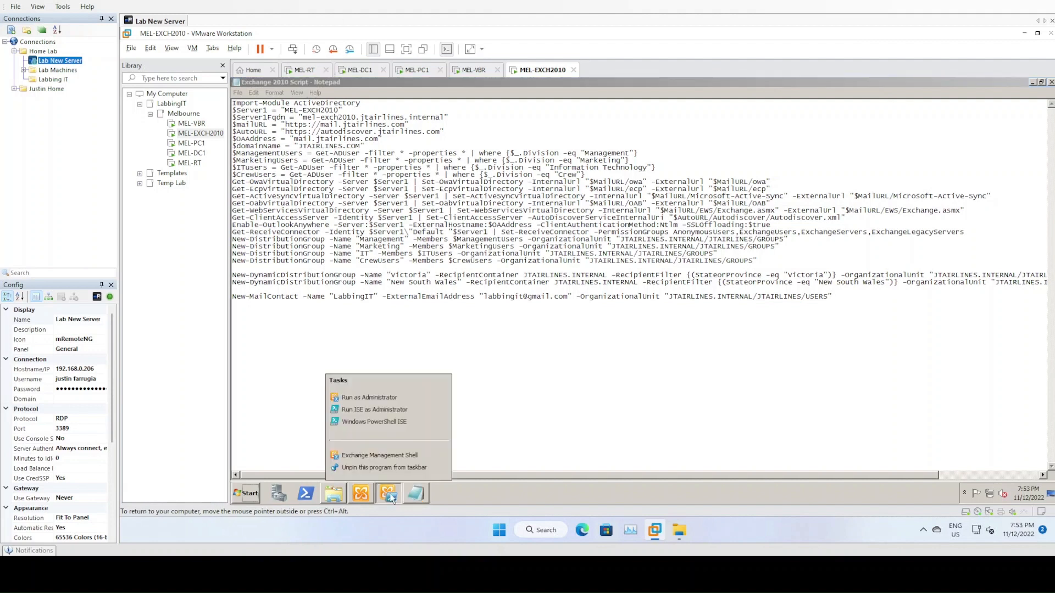
left_click(371, 399)
left_click_drag(442, 136, 608, 281)
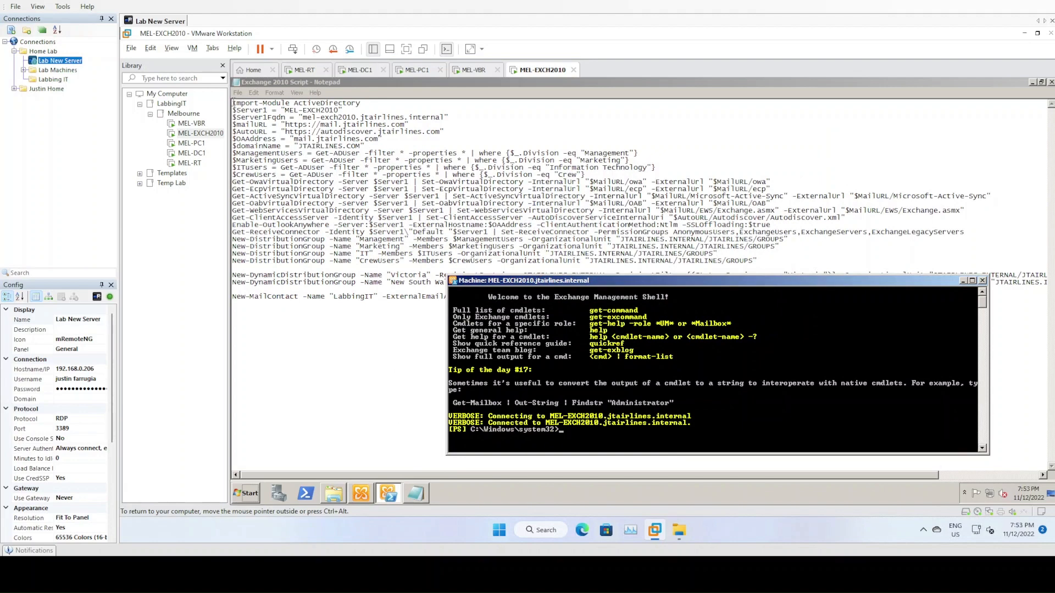
- Copy the script's first eleven setup lines, adding a blank line after $CrewUsers
left_click_drag(233, 103, 616, 179)
right_click(542, 171)
left_click(544, 174)
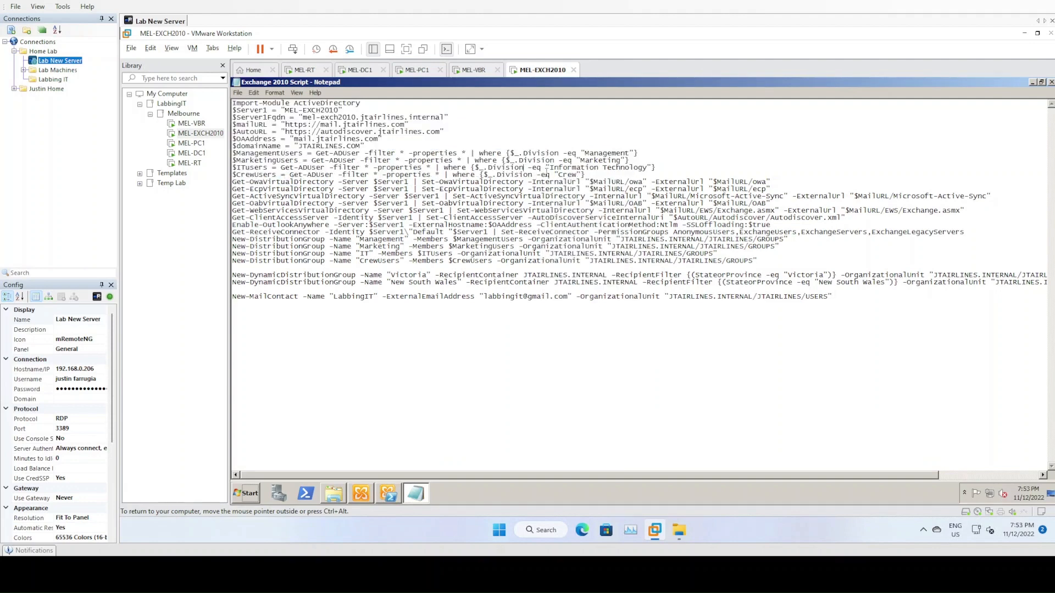
left_click(594, 174)
key("Return")
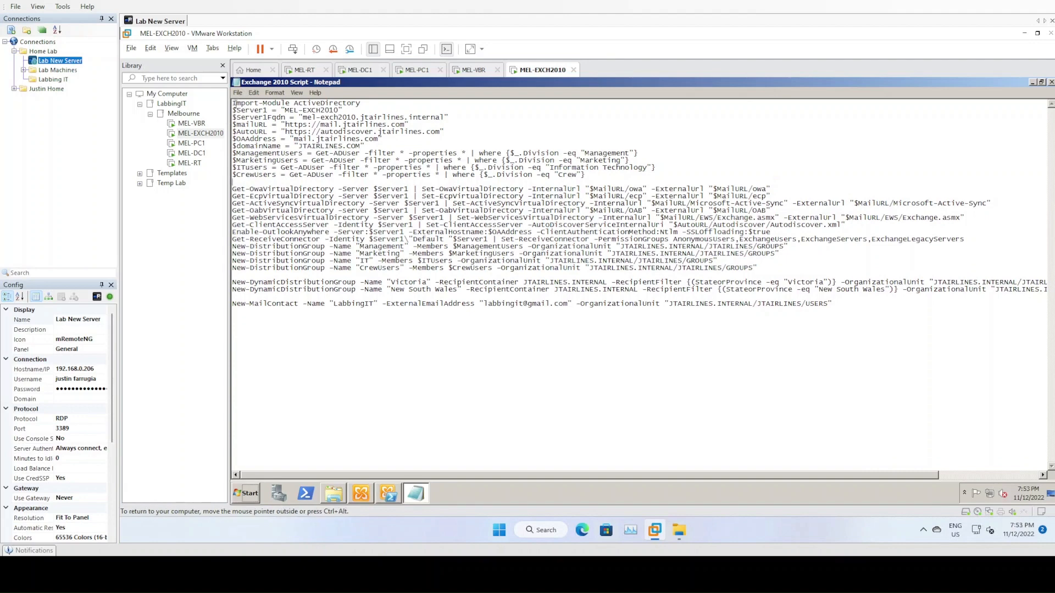
left_click_drag(234, 103, 585, 174)
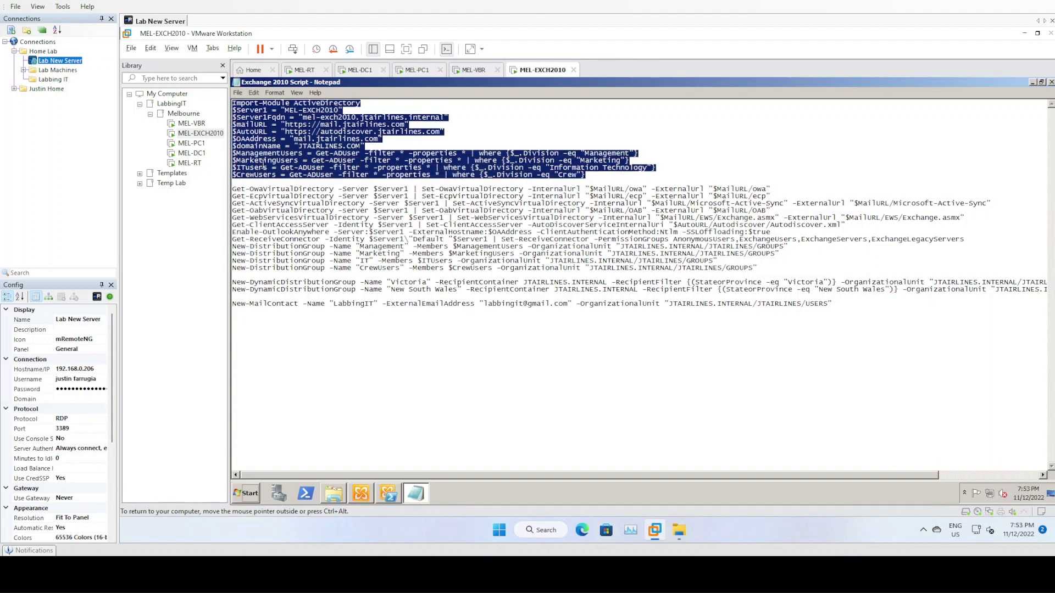
right_click(263, 165)
left_click(279, 194)
- Run the copied setup lines in the shell, then list the $CrewUsers accounts
left_click(389, 494)
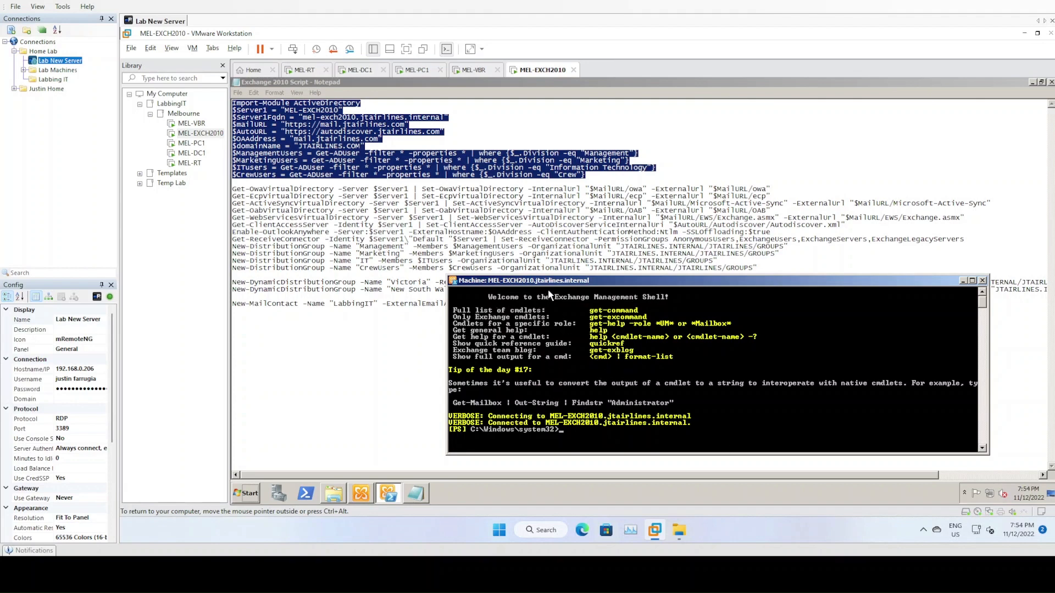
left_click_drag(550, 282, 528, 231)
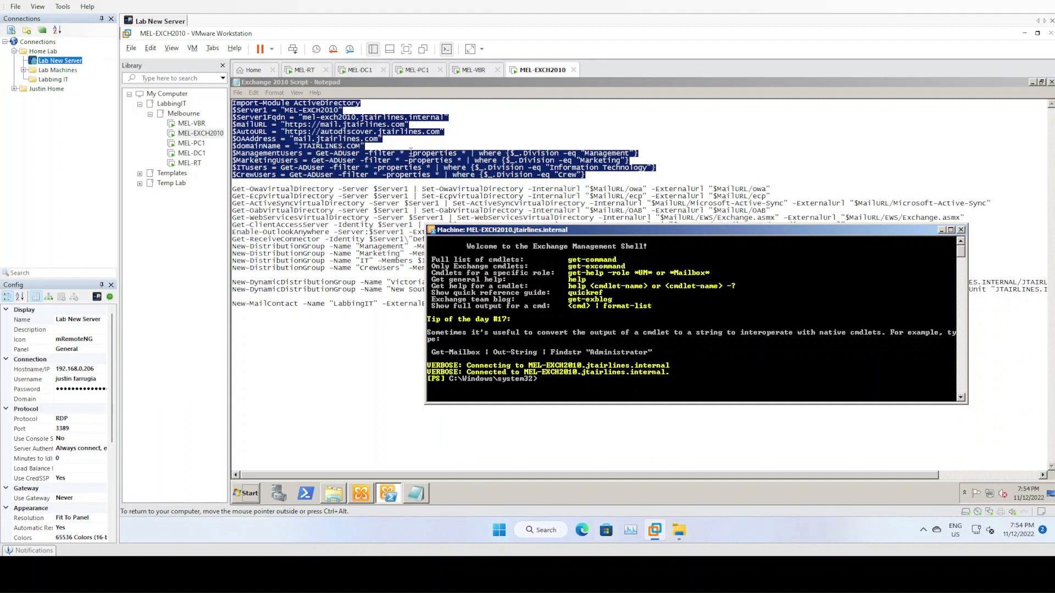
right_click(550, 381)
left_click(577, 406)
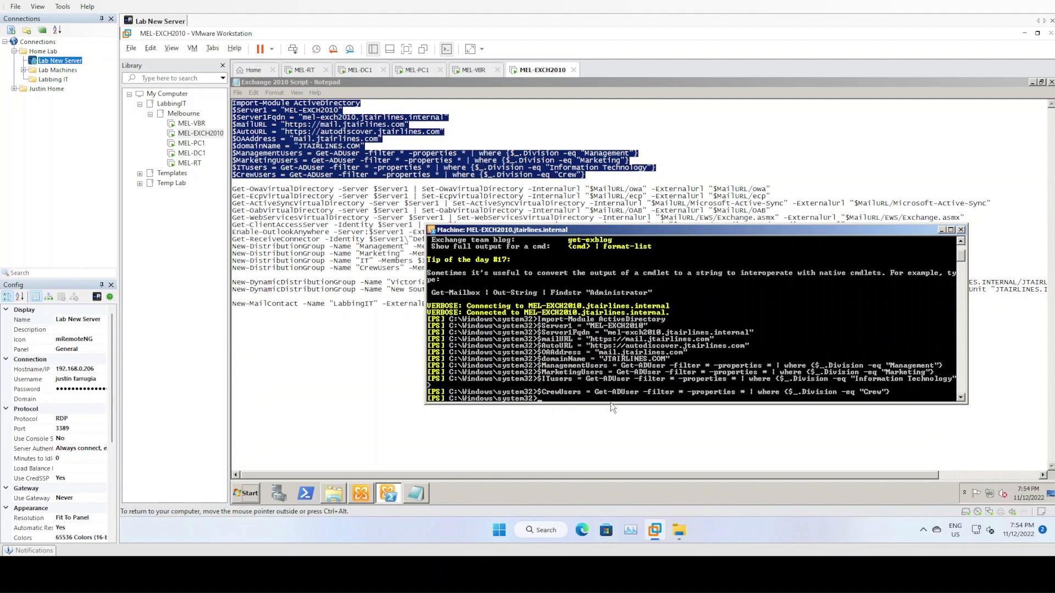
left_click_drag(611, 406, 612, 451)
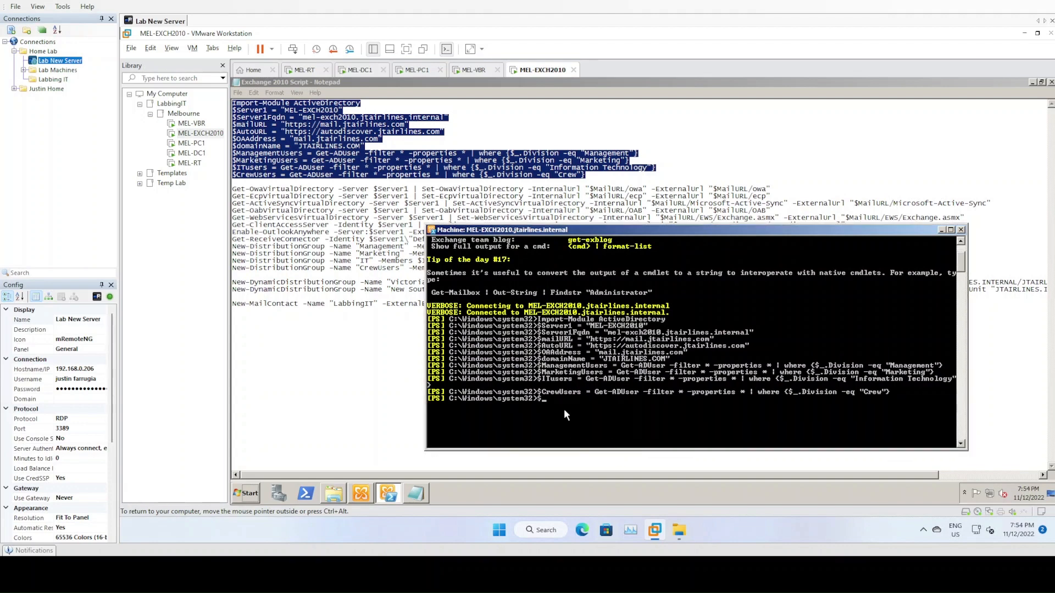
type("$CrewUsers")
key("Return")
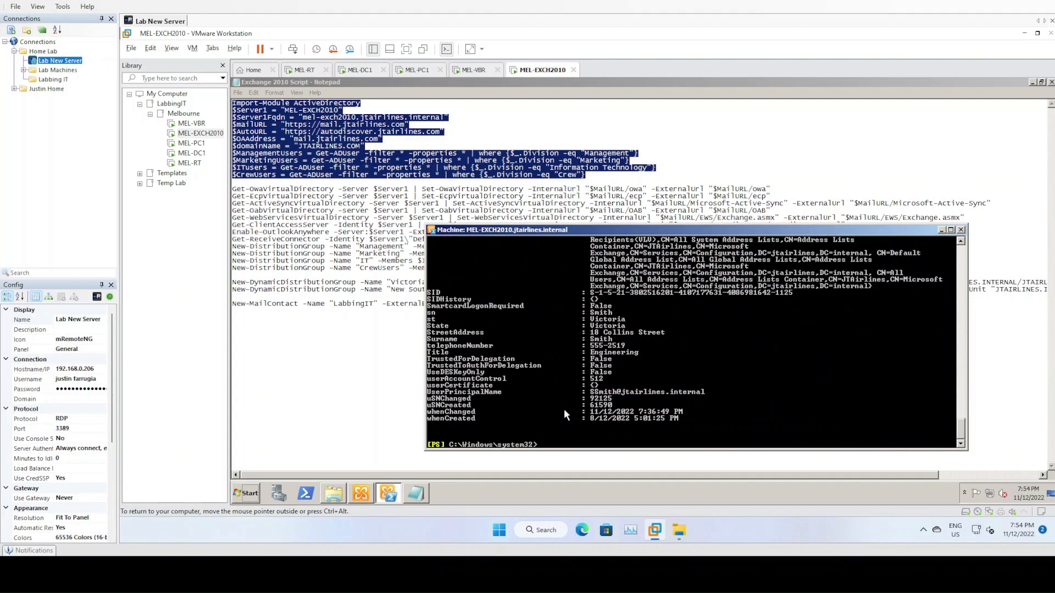
scroll(628, 364, "up", 3)
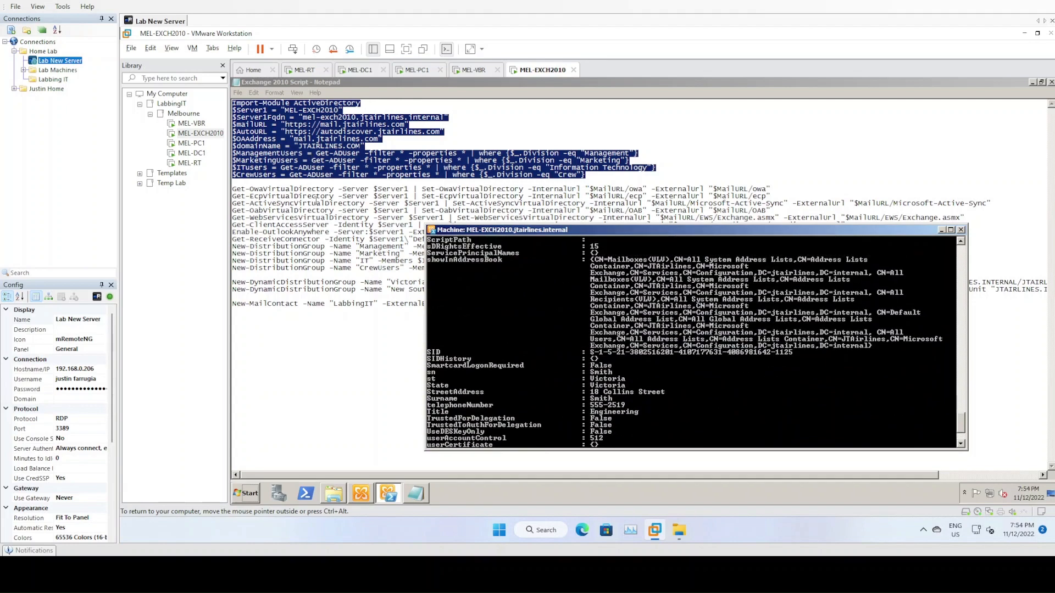
left_click(240, 189)
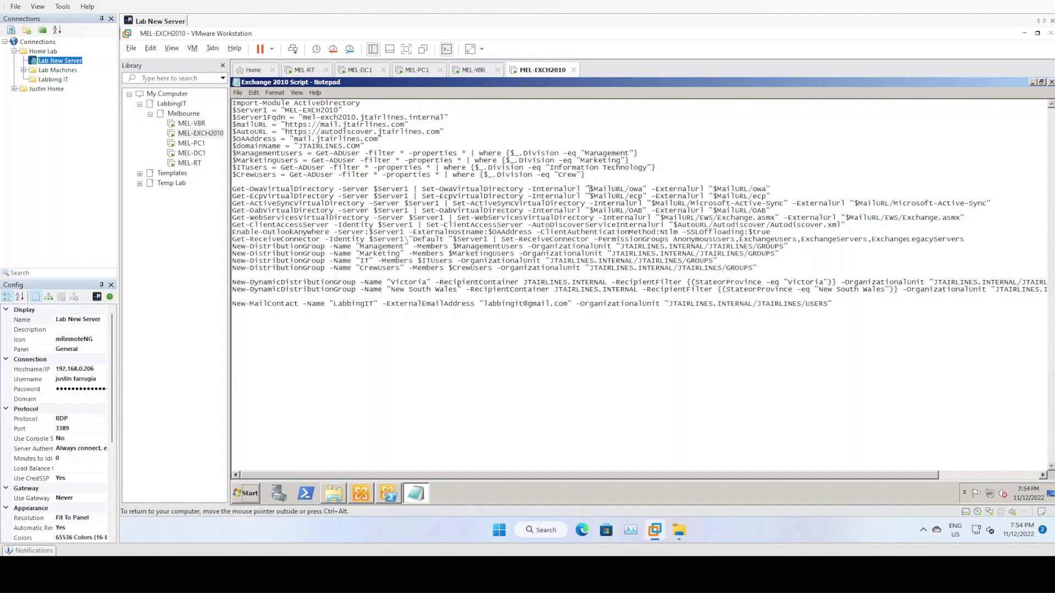
- Review the virtual-directory lines and delete the Get-ReceiveConnector line from the script
left_click_drag(591, 188, 627, 189)
left_click(637, 191)
left_click_drag(639, 194, 636, 189)
left_click(637, 191)
left_click(633, 196)
left_click_drag(234, 189, 299, 218)
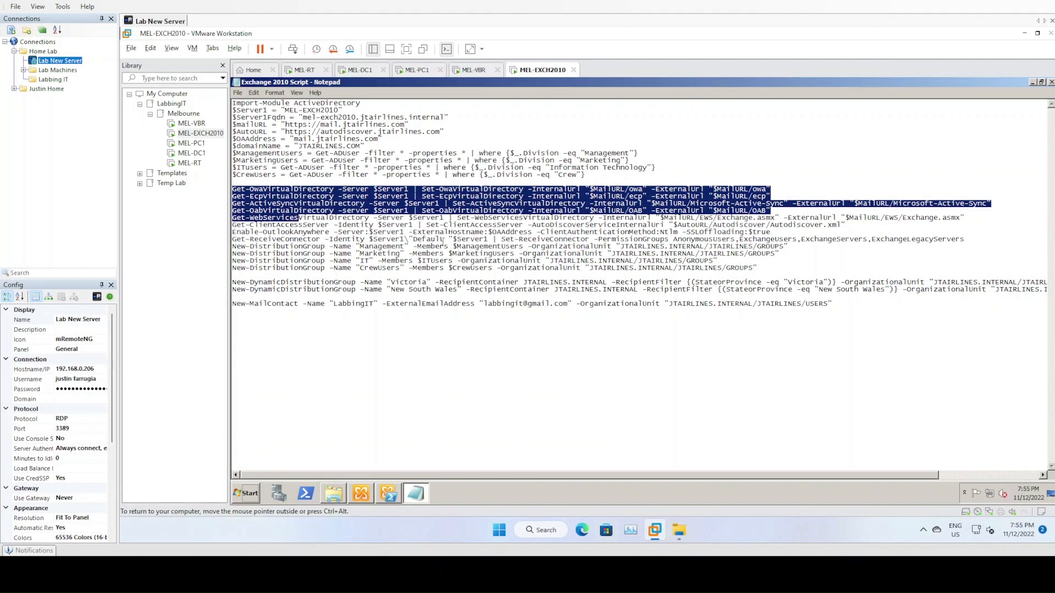
left_click_drag(240, 231, 581, 231)
left_click(776, 232)
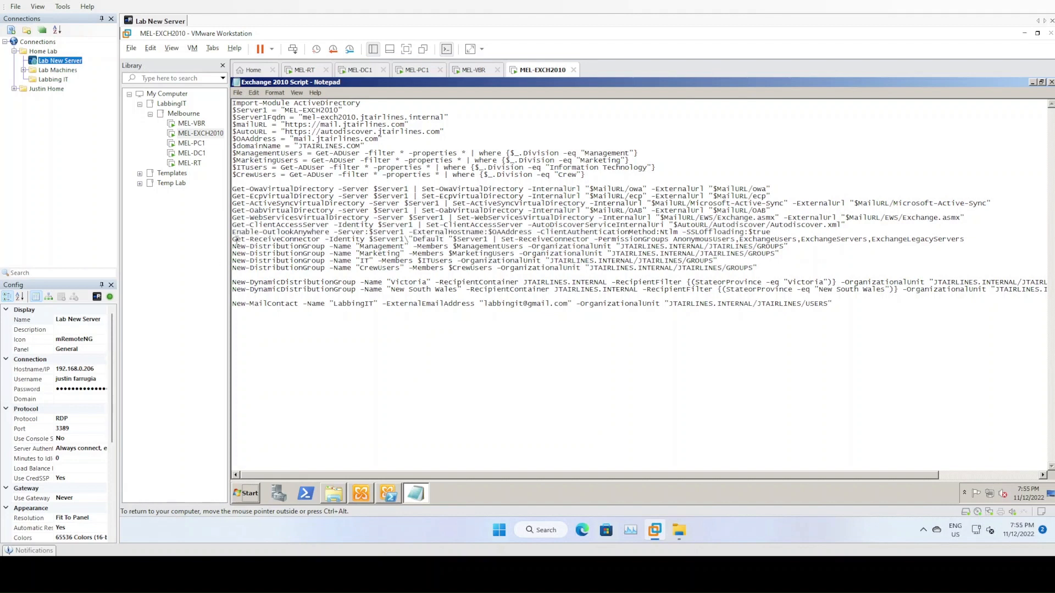
left_click_drag(233, 240, 968, 238)
key("Delete")
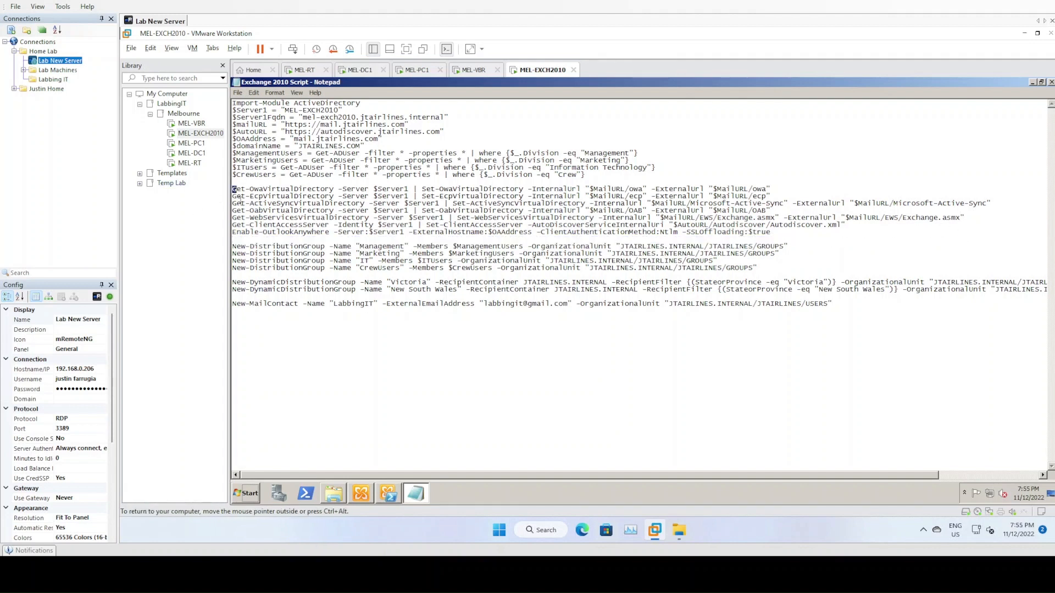
- Run the Get-OwaVirtualDirectory through Enable-OutlookAnywhere lines in the Exchange shell
left_click_drag(232, 189, 242, 241)
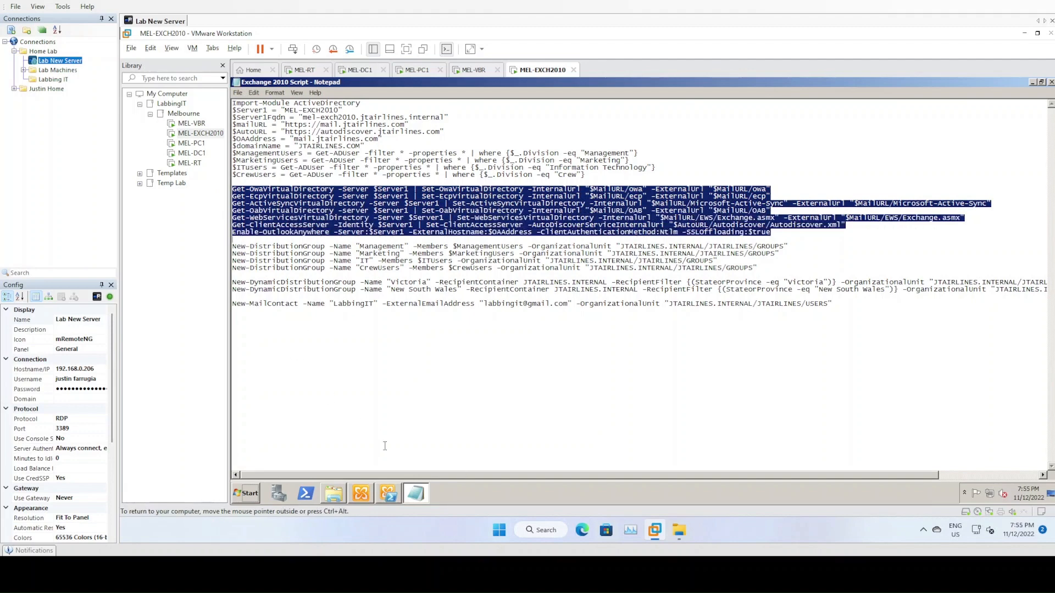
left_click(388, 493)
scroll(606, 343, "down", 3)
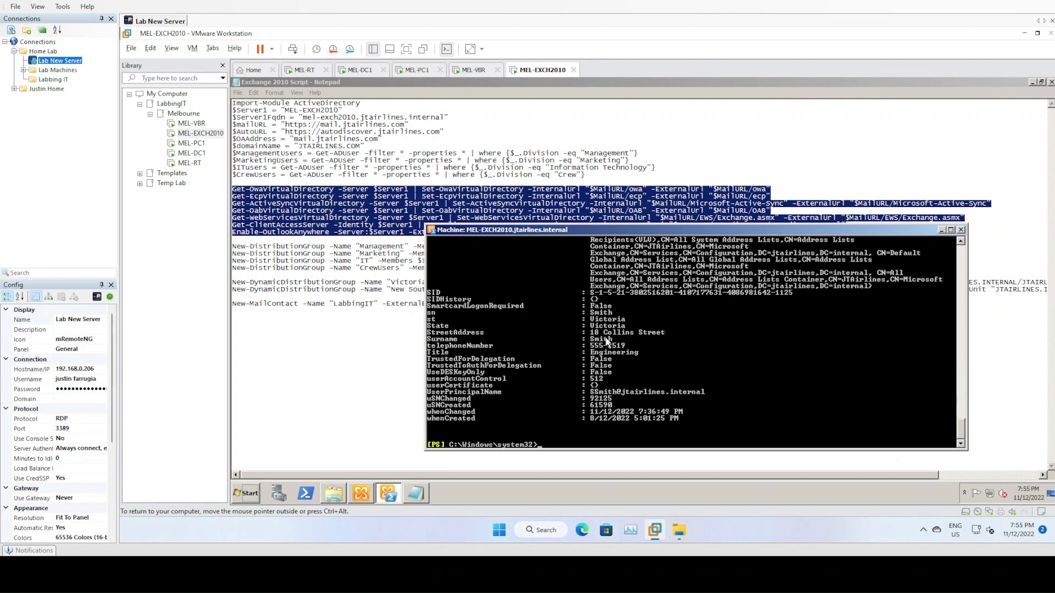
key("Return")
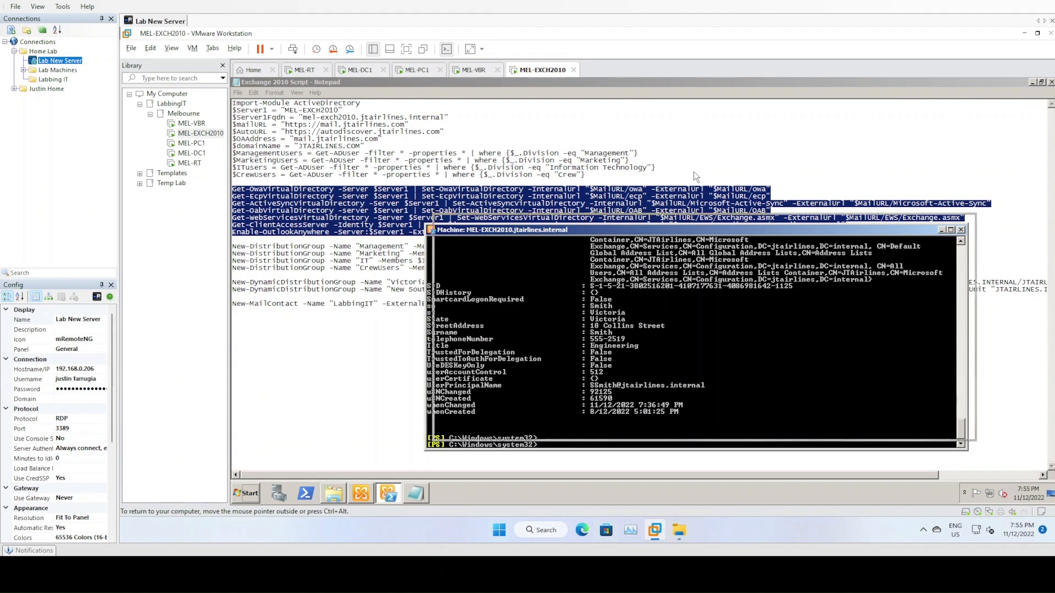
left_click_drag(632, 230, 697, 168)
right_click(629, 383)
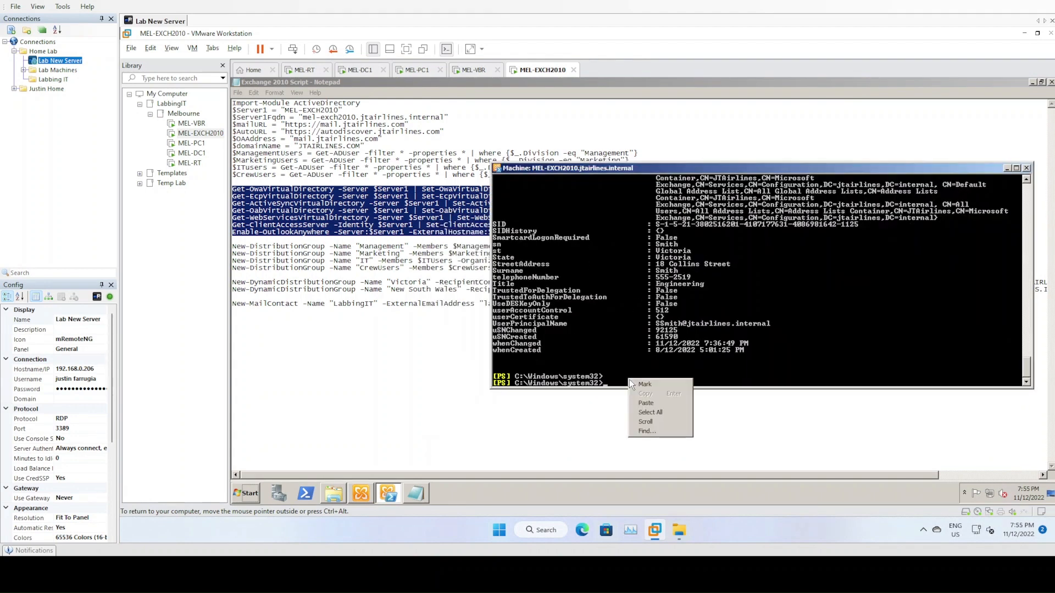
left_click(632, 402)
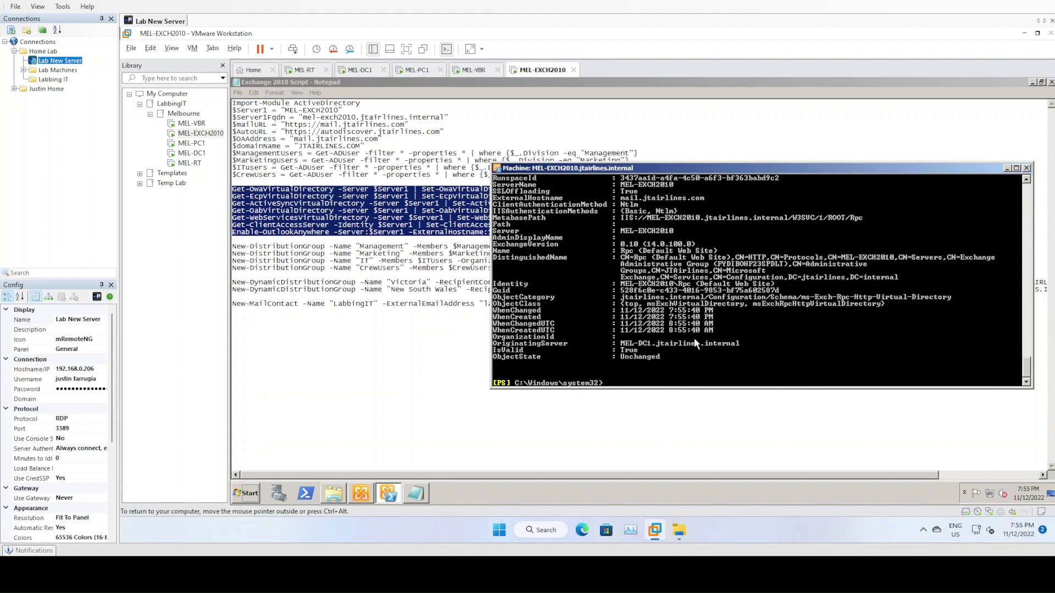
scroll(694, 338, "up", 9)
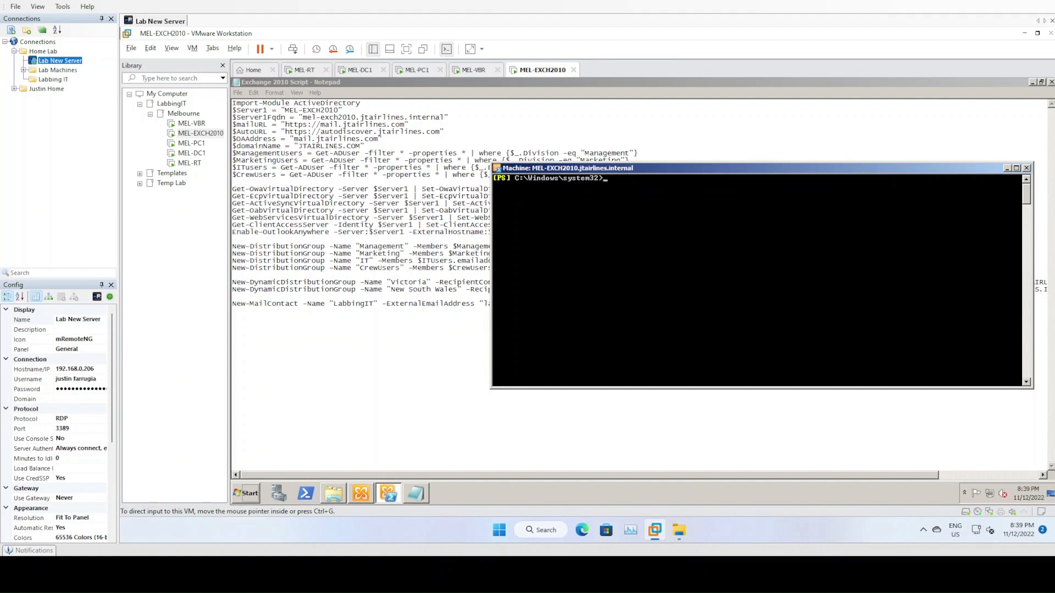
- Bring the script forward and inspect the GROUPS OU path on the Management distribution-group line
left_click(290, 256)
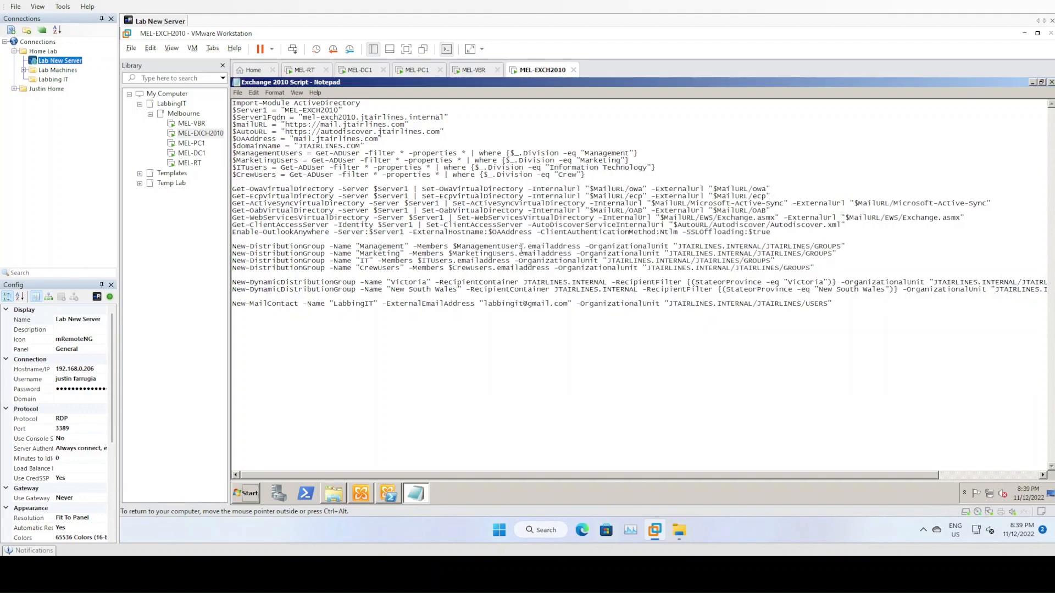
left_click_drag(528, 247, 581, 246)
left_click_drag(285, 154, 388, 154)
left_click(322, 156)
left_click_drag(586, 246, 839, 246)
left_click(832, 248)
double_click(832, 248)
left_click(814, 246)
left_click_drag(819, 247, 838, 246)
left_click(339, 71)
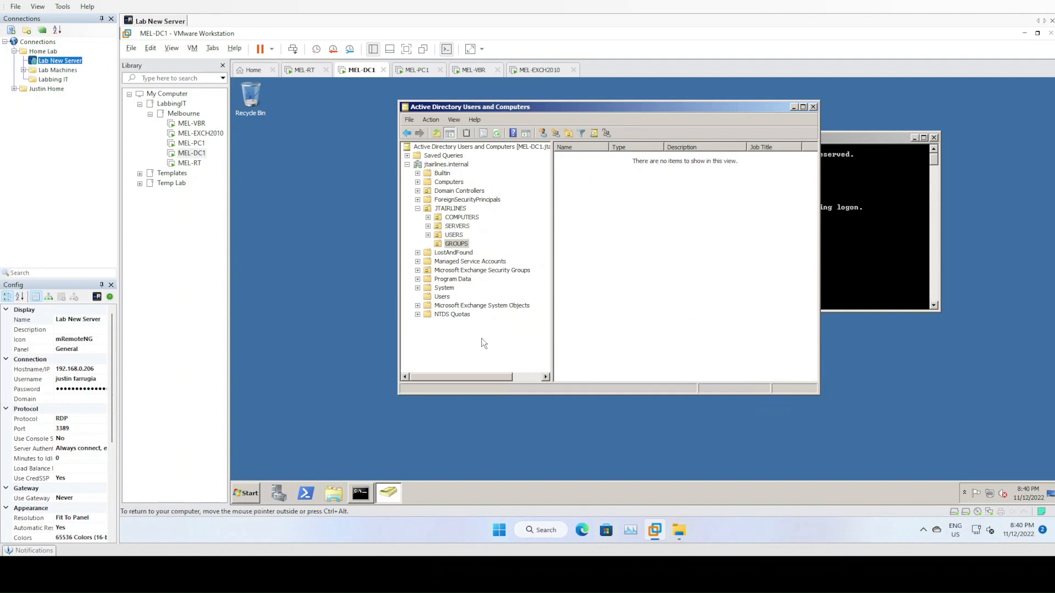
left_click(456, 243)
left_click(458, 236)
left_click(462, 246)
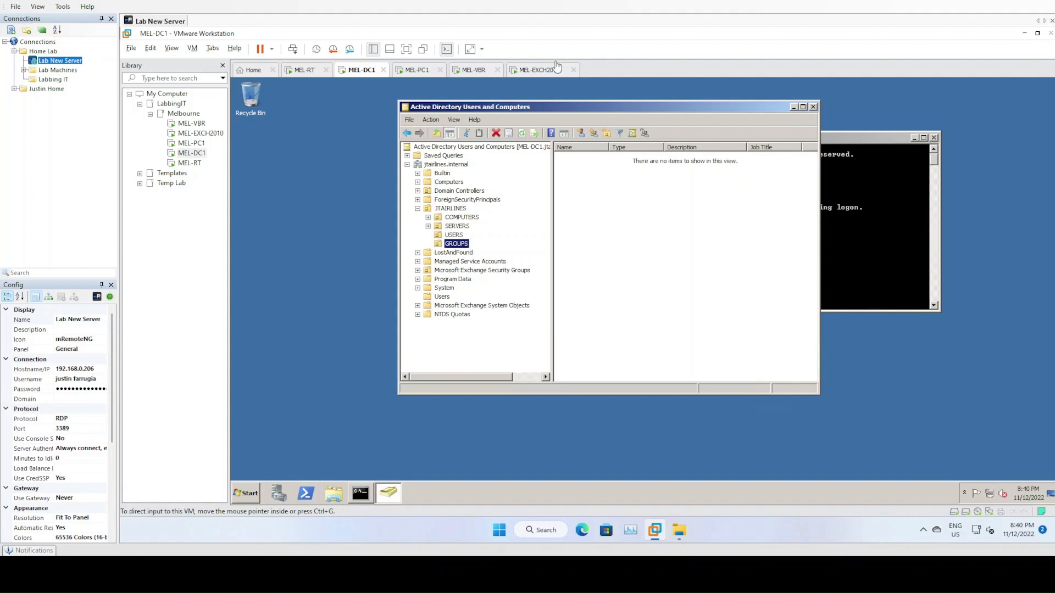
left_click(539, 70)
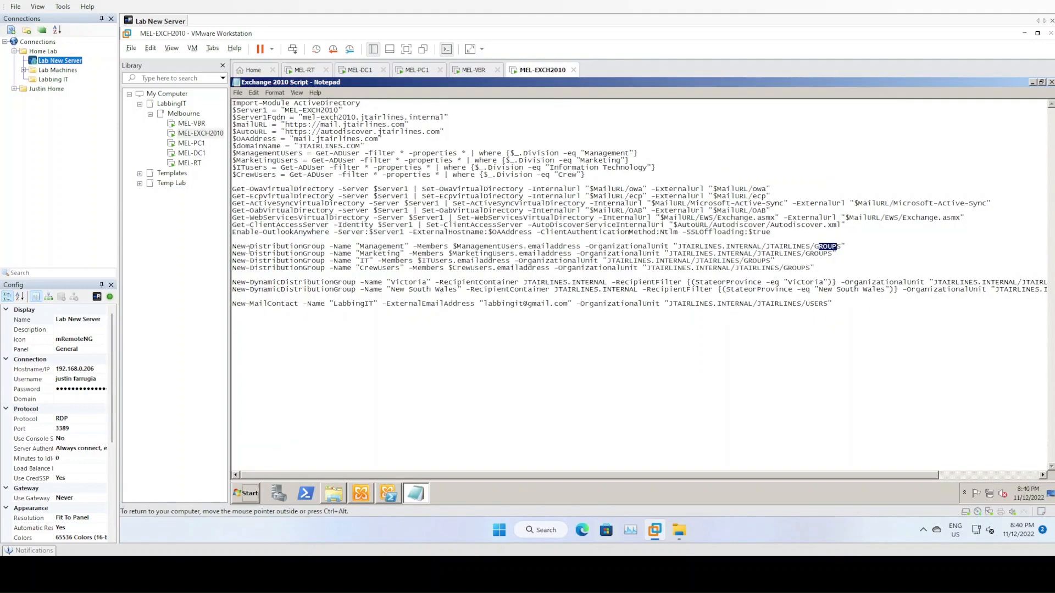
- Load the four division user variables in the shell and check $itusers
left_click_drag(233, 154, 240, 184)
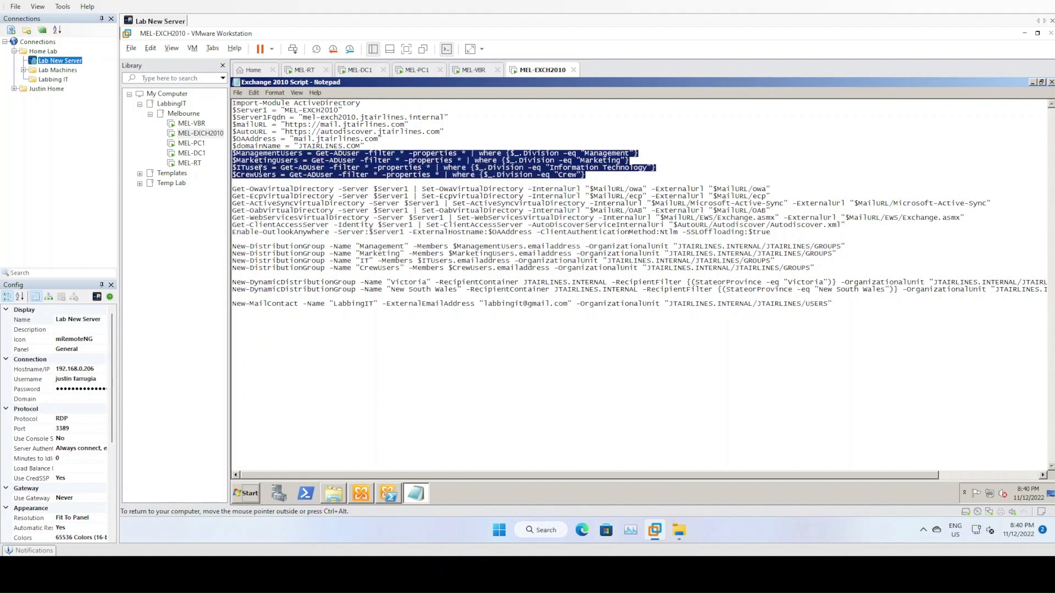
right_click(261, 168)
left_click(280, 199)
left_click(388, 493)
right_click(644, 216)
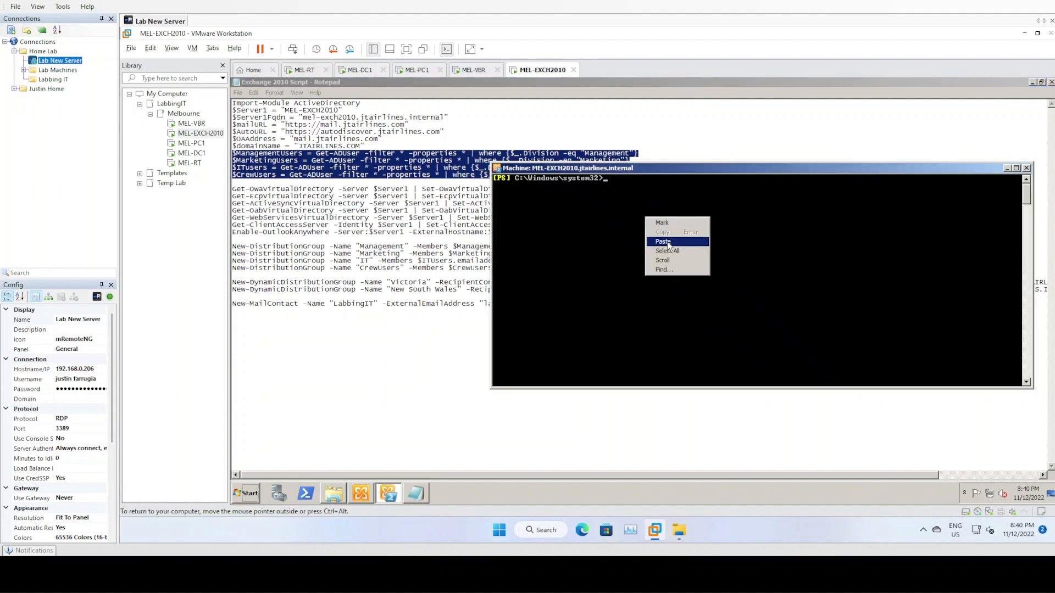
left_click(669, 243)
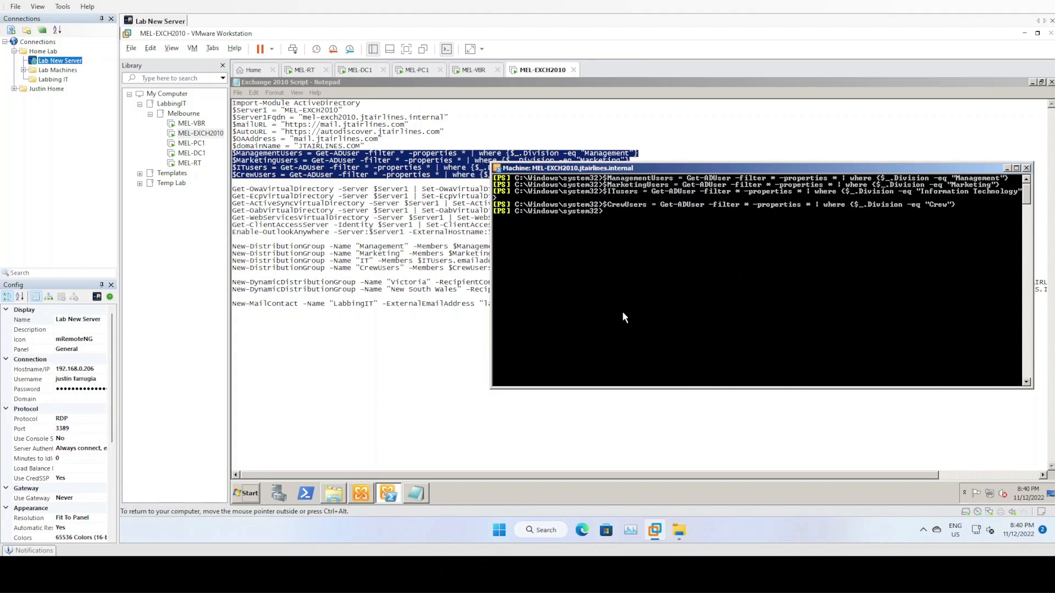
type("$itusers")
key("Return")
- Run the four New-DistributionGroup commands for Management, Marketing, IT and CrewUsers
left_click(285, 247)
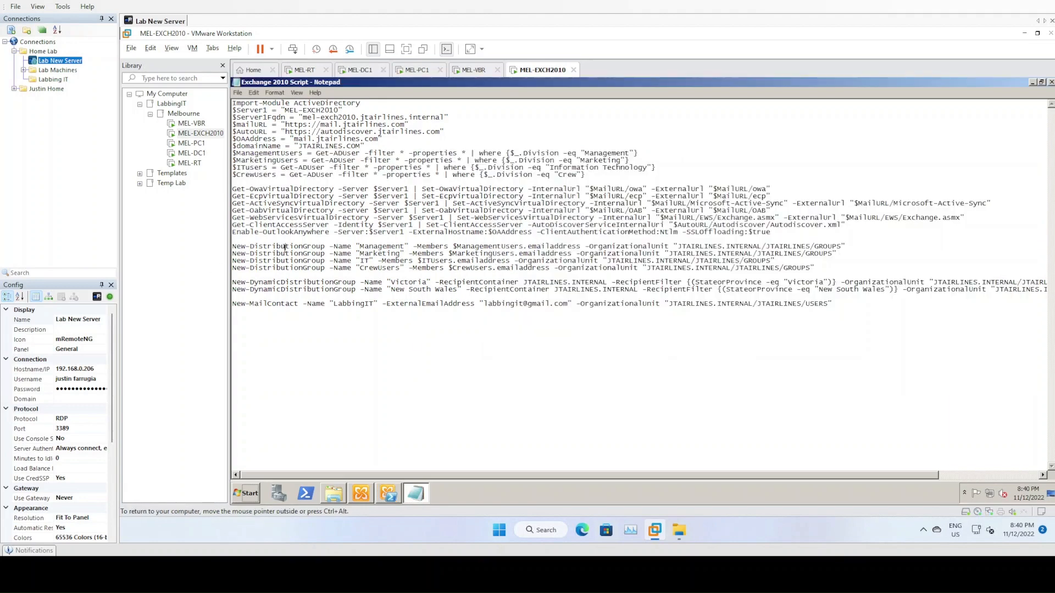
left_click_drag(233, 246, 238, 276)
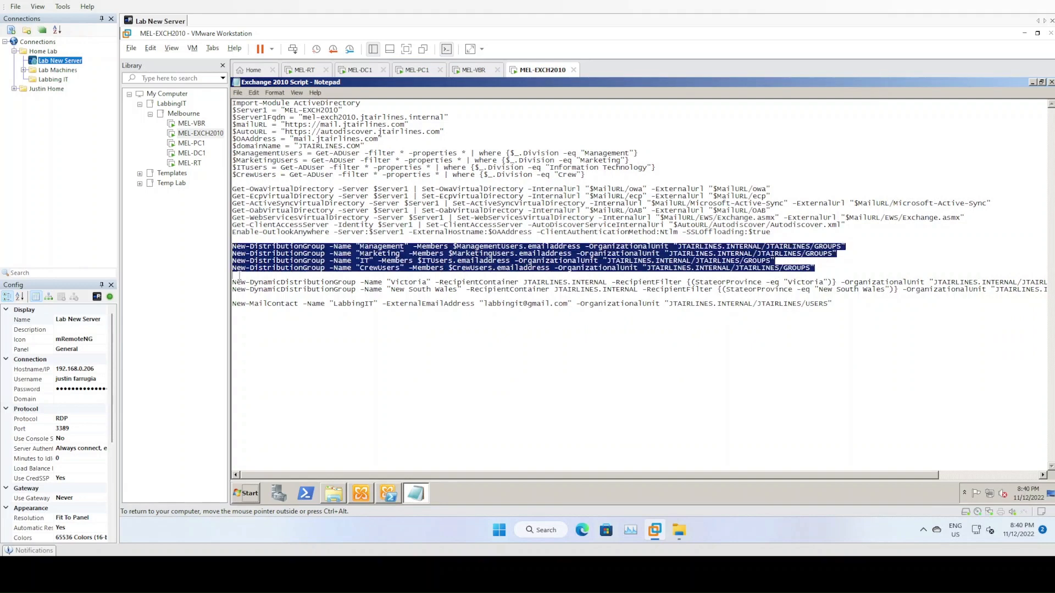
left_click(385, 490)
right_click(691, 371)
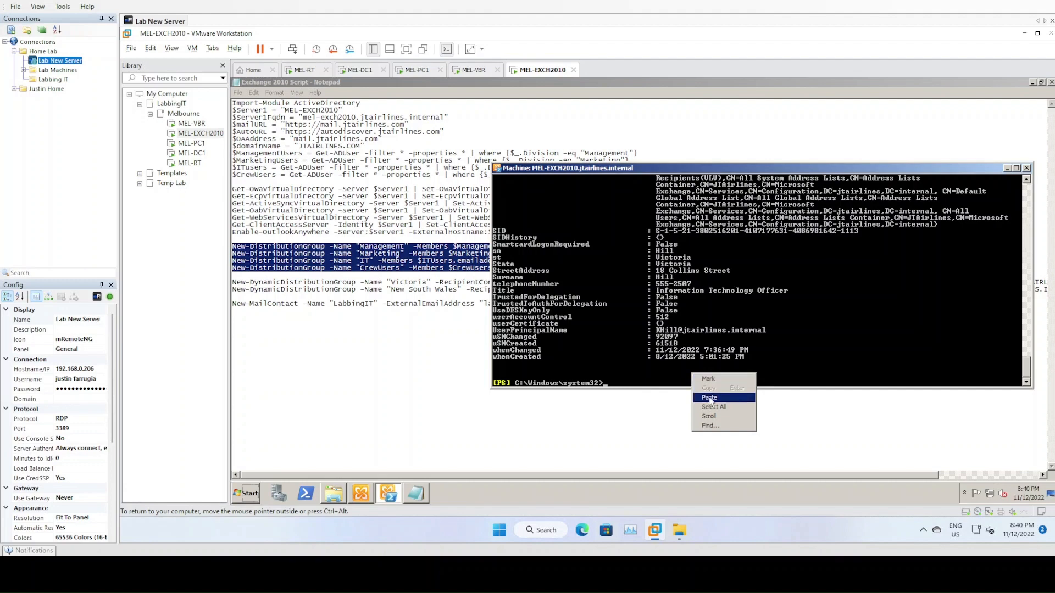
left_click(714, 399)
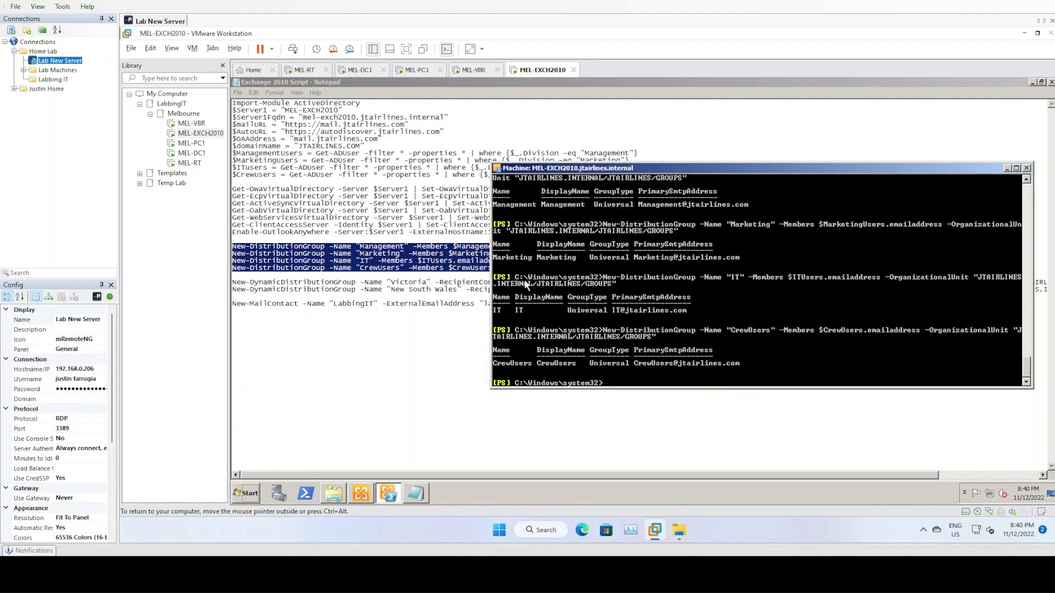
left_click(277, 273)
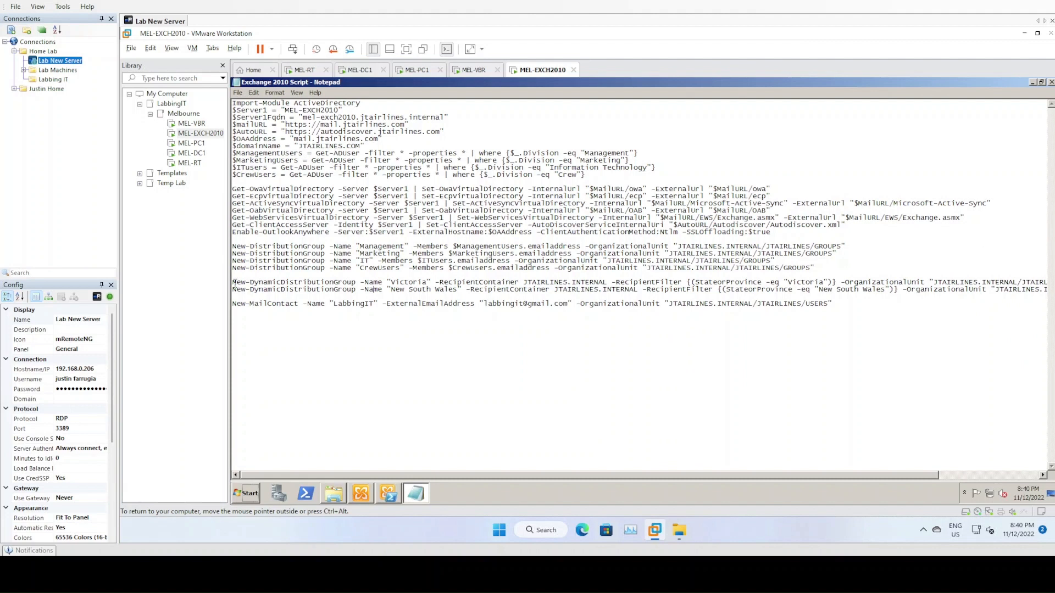
- Create the Victoria and New South Wales dynamic distribution groups from the script
left_click_drag(233, 283, 235, 296)
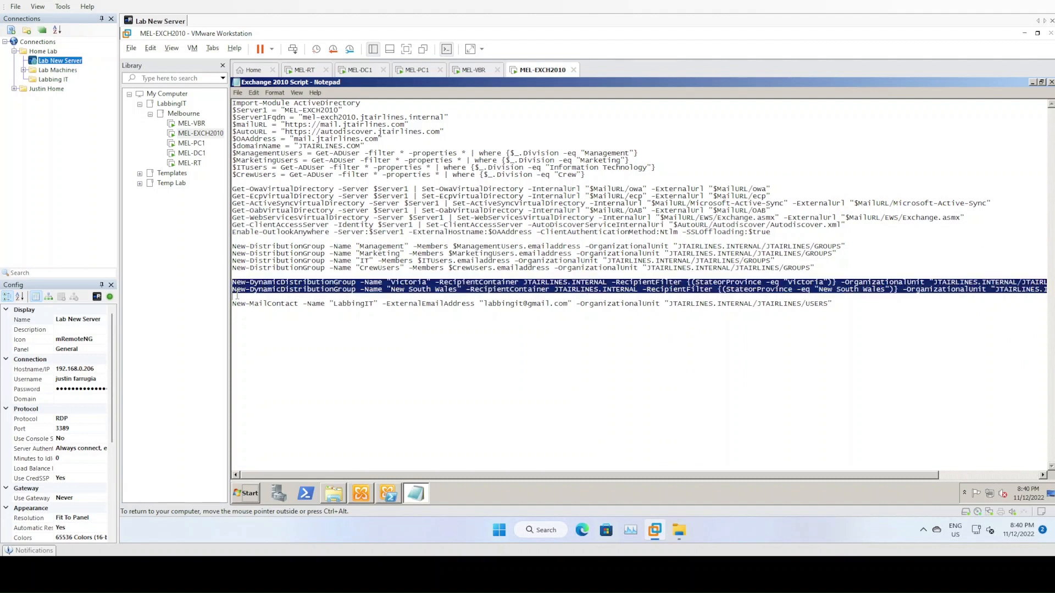
right_click(252, 285)
left_click(286, 317)
left_click(388, 494)
right_click(613, 381)
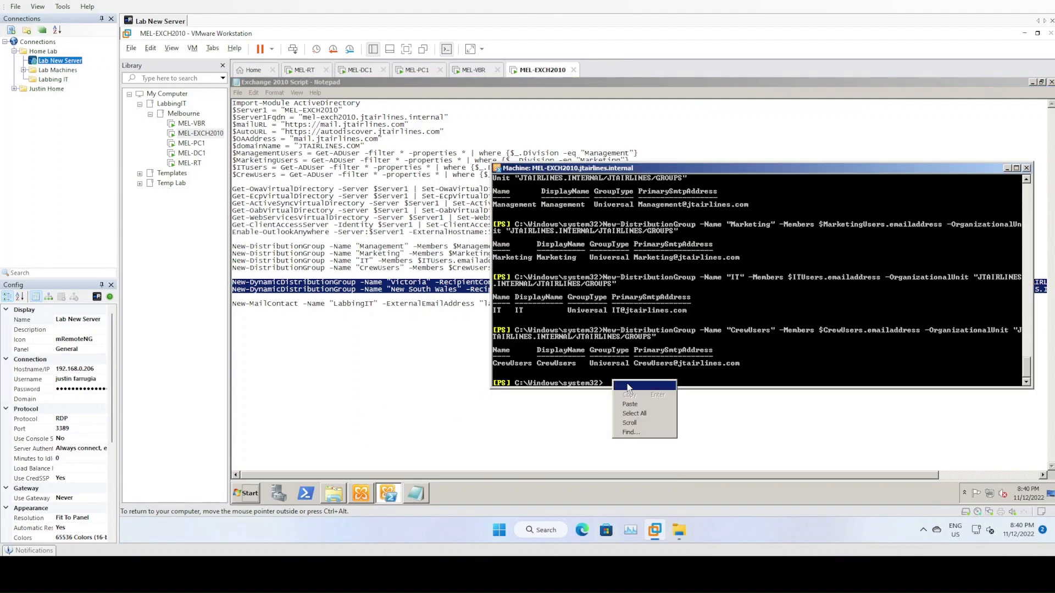
left_click(629, 405)
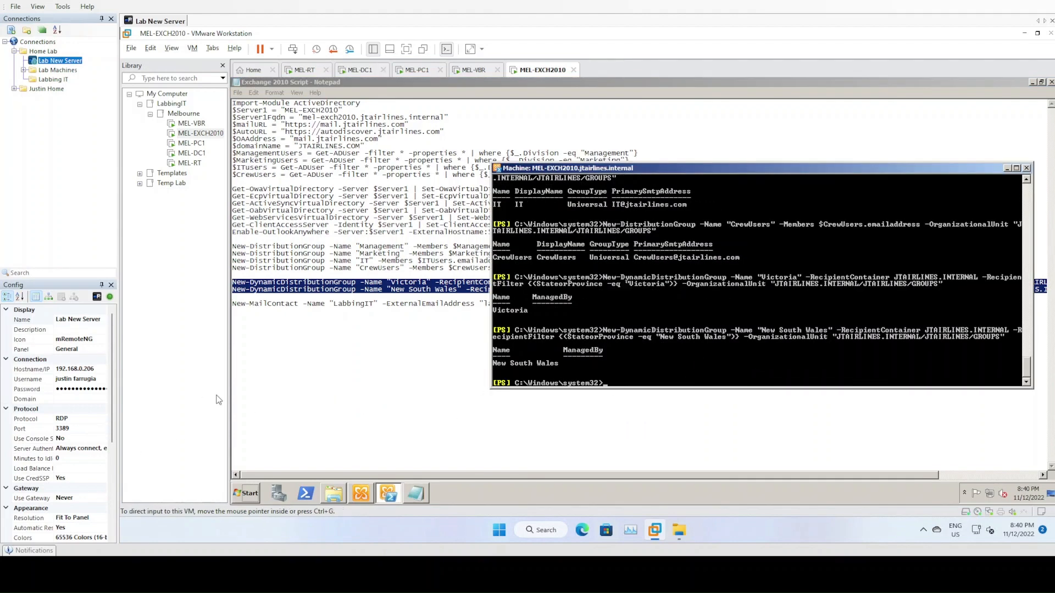
- Create the LabbingIT mail contact and refresh the groups in Exchange Management Console
left_click(248, 302)
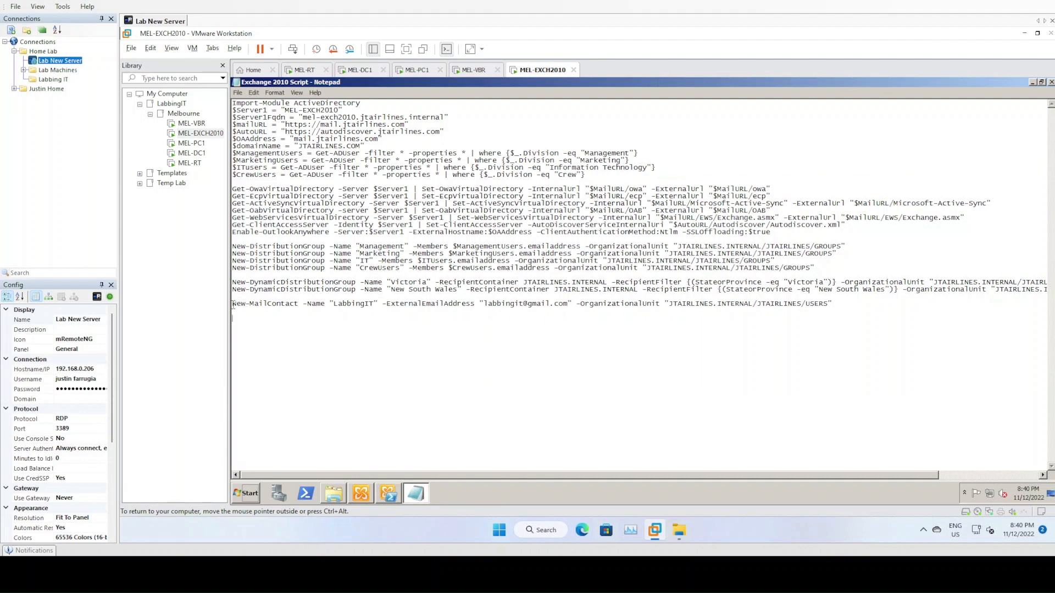
left_click_drag(233, 305, 242, 317)
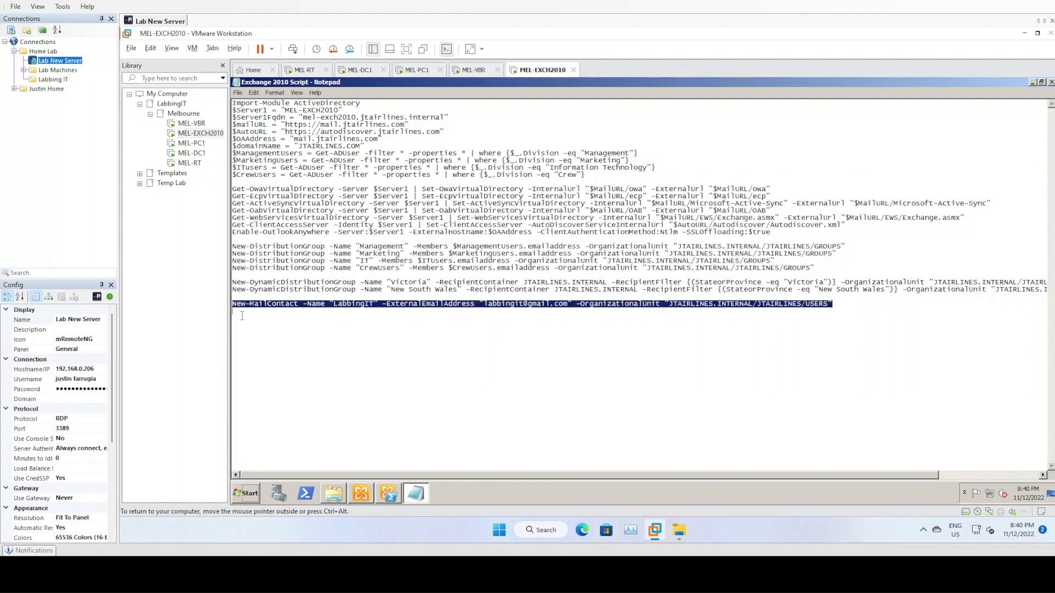
left_click(398, 496)
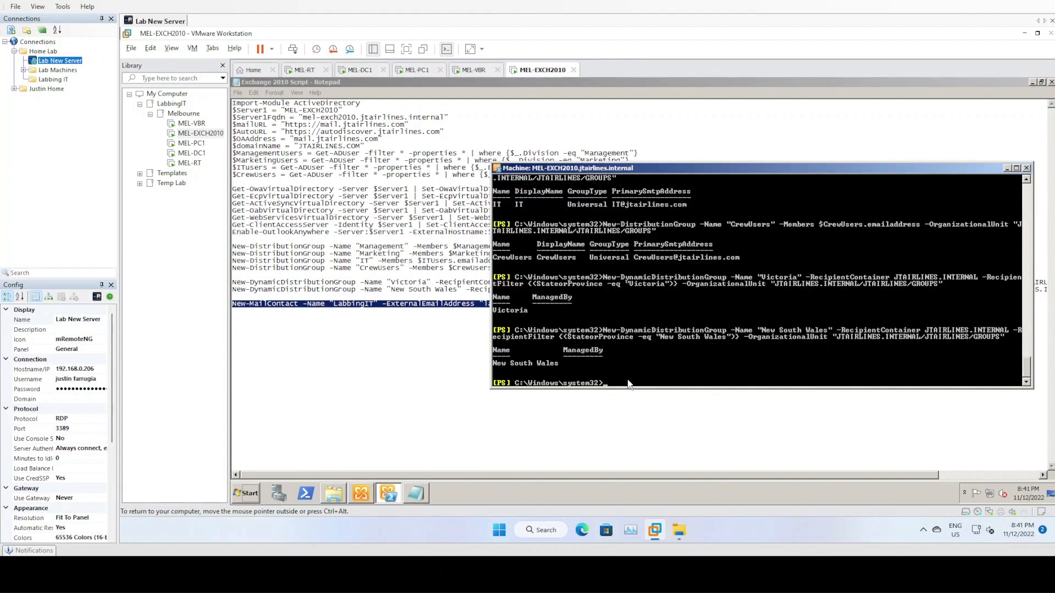
right_click(629, 383)
left_click(647, 403)
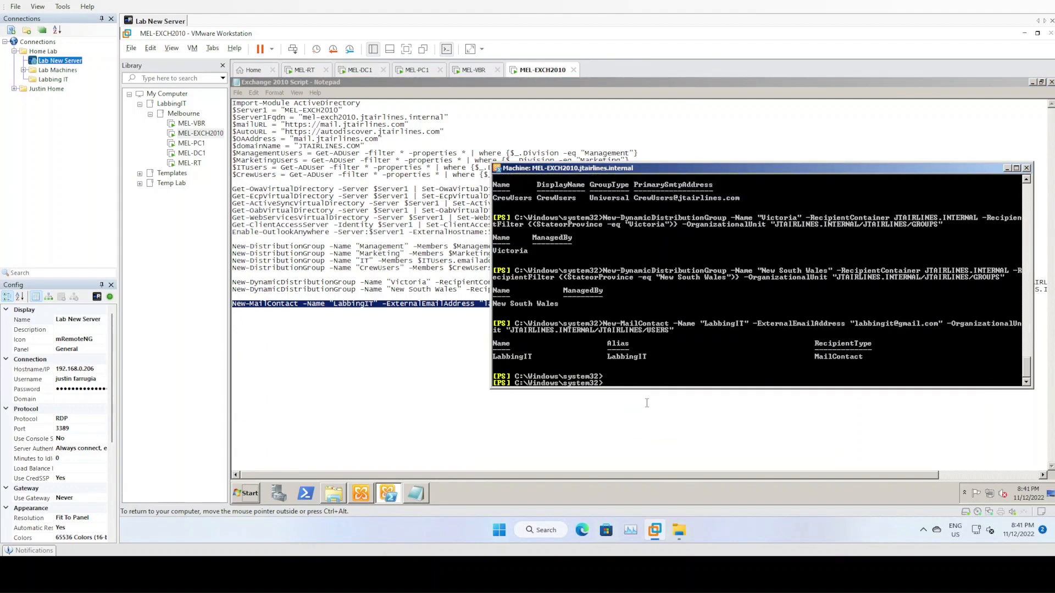
left_click(372, 493)
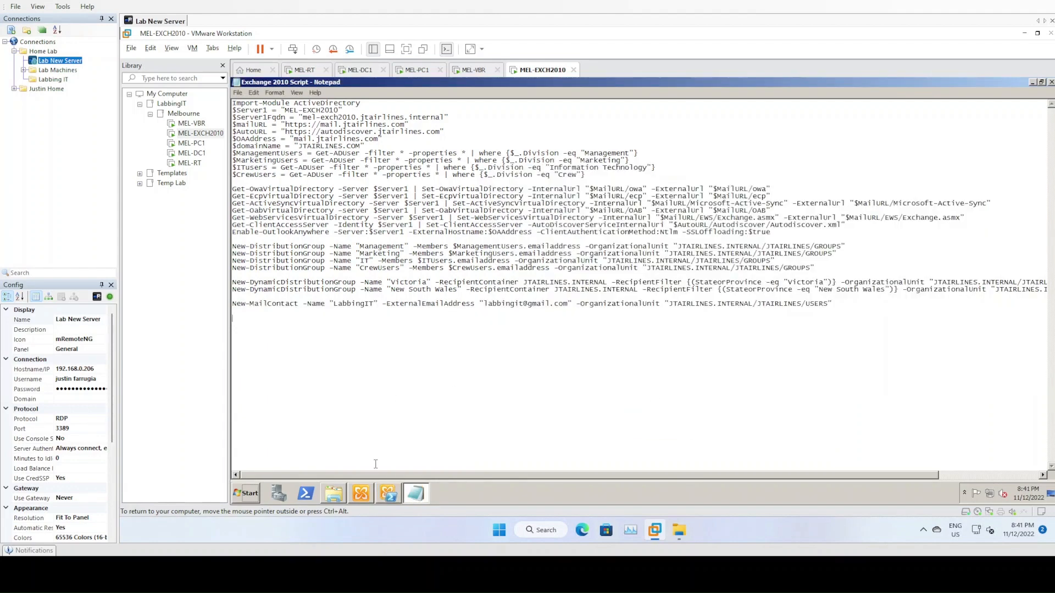
left_click(710, 232)
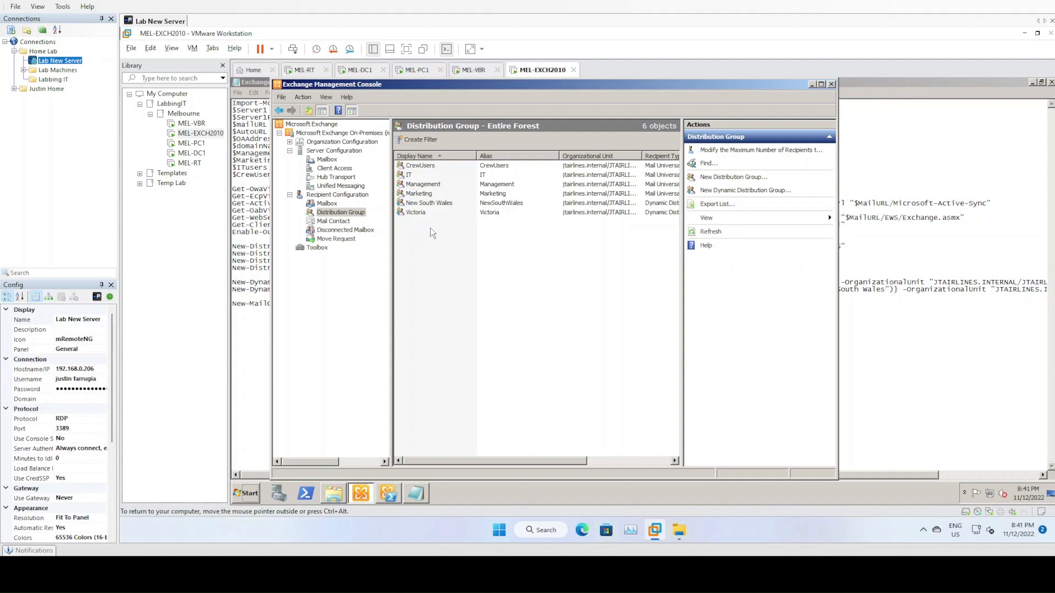
- Browse the distribution groups CrewUsers, IT, Management and Marketing, ending on New South Wales
left_click(415, 167)
left_click(413, 176)
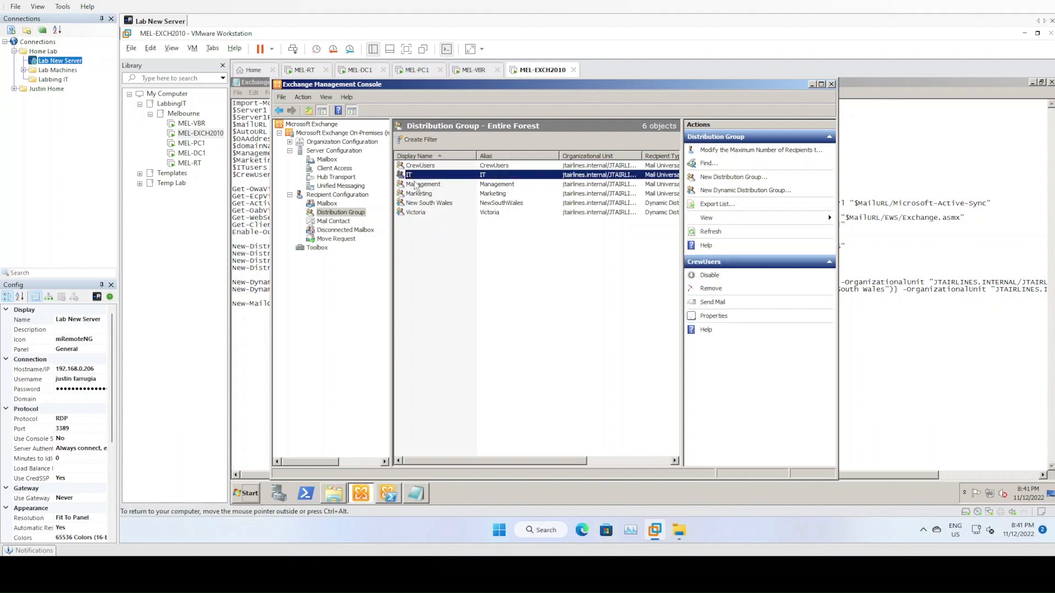
left_click(417, 185)
left_click(417, 194)
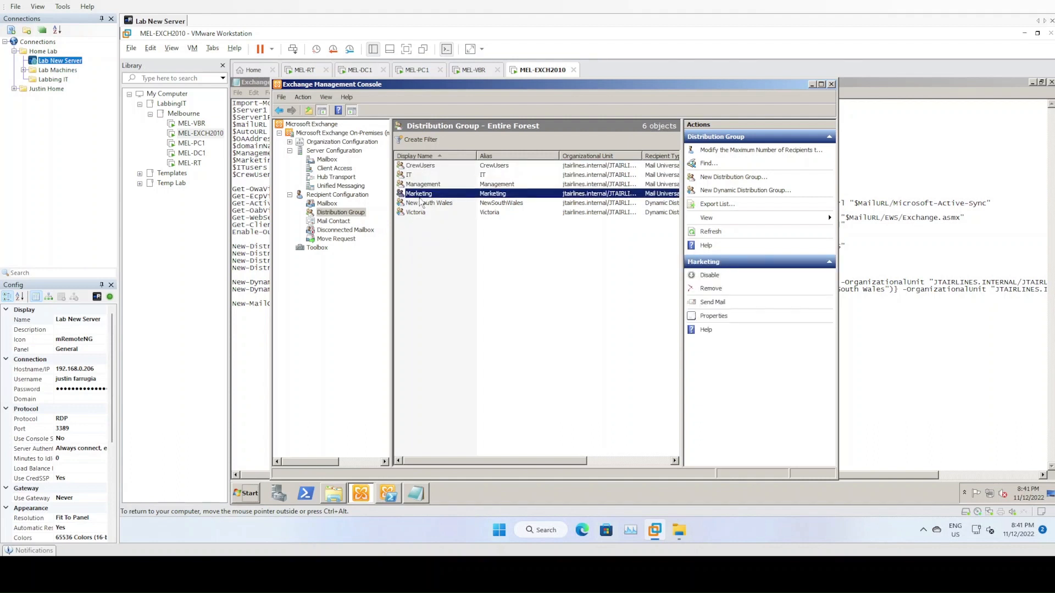
left_click(427, 185)
left_click(414, 174)
left_click(423, 166)
left_click(426, 185)
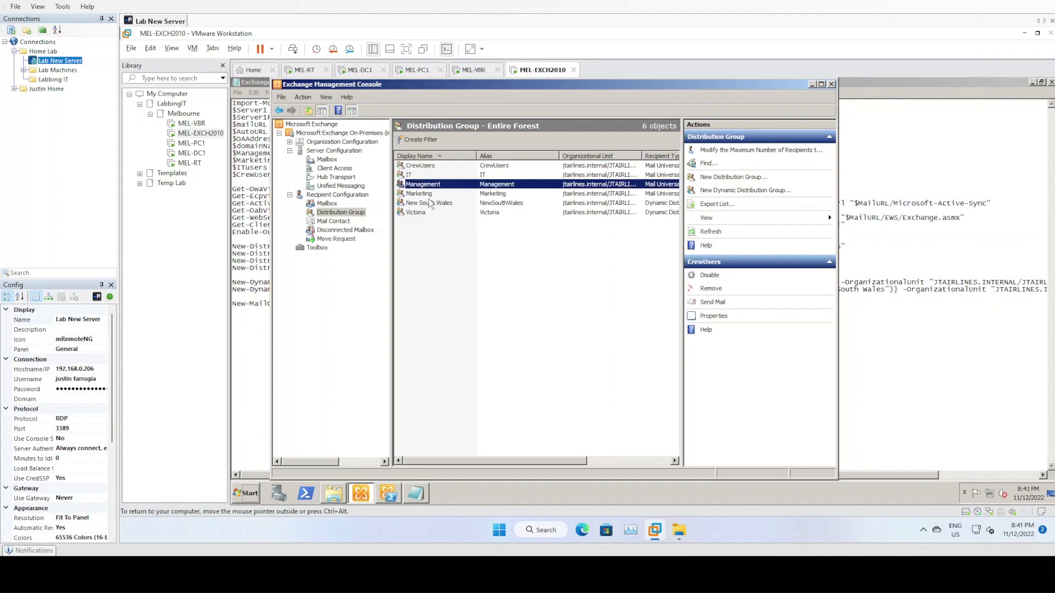
left_click(433, 203)
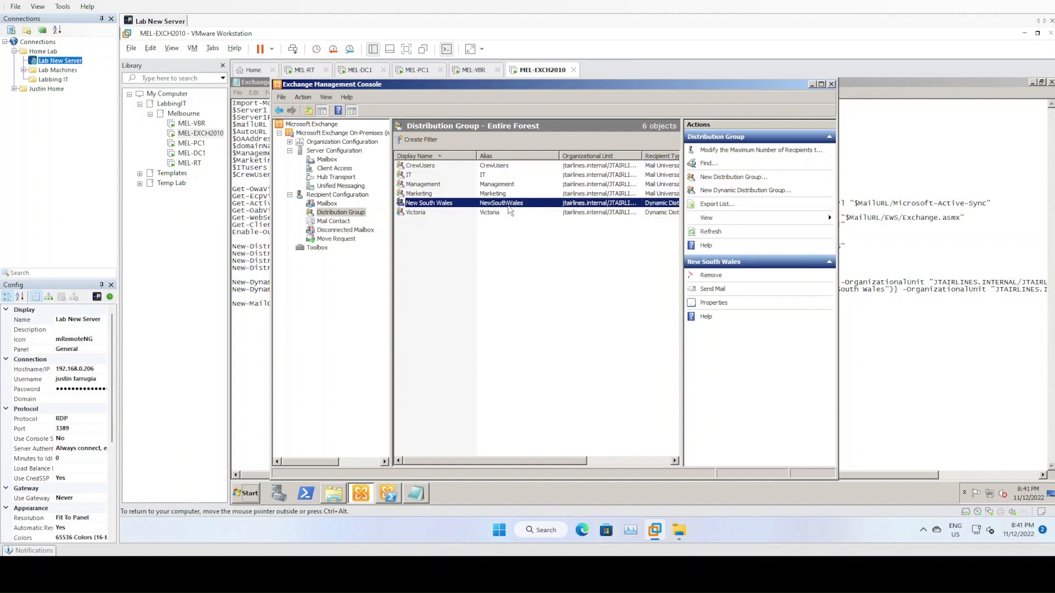
- Check the New South Wales group's conditions and state filter, and preview its matching recipients
right_click(476, 206)
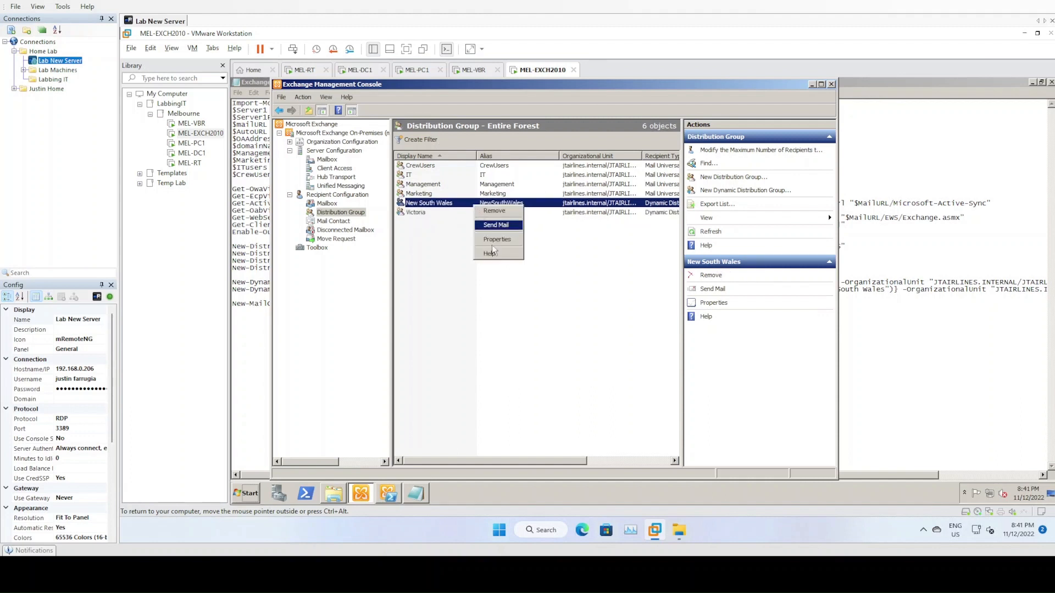
left_click(496, 241)
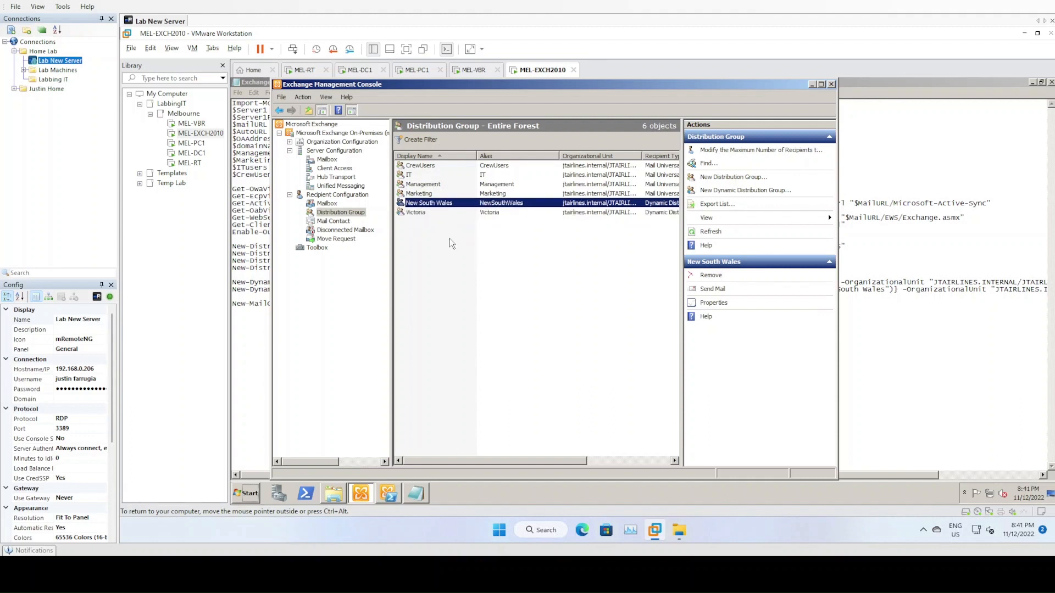
right_click(429, 206)
left_click(452, 242)
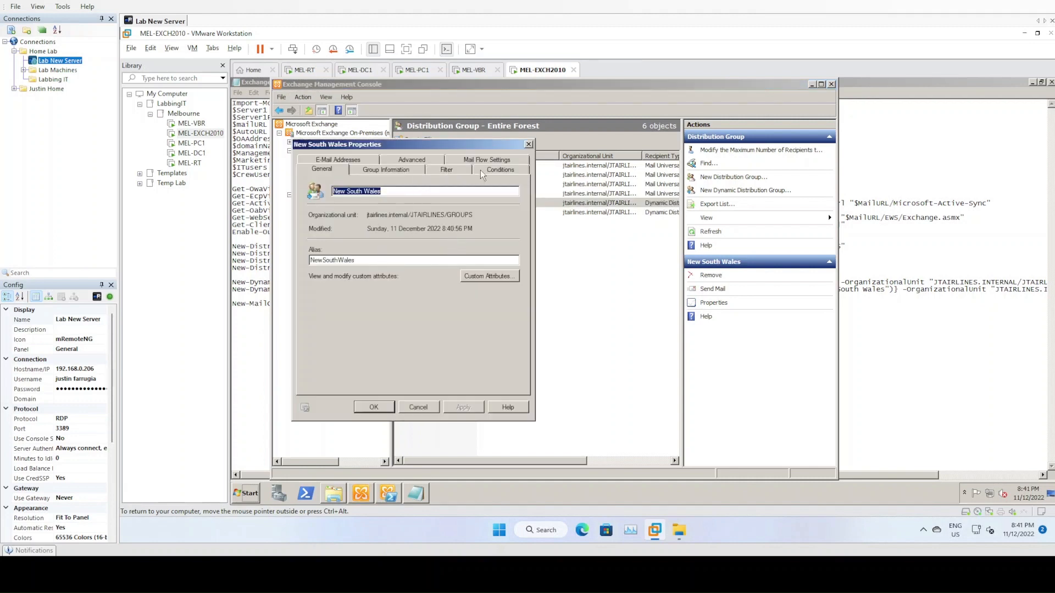
left_click(495, 170)
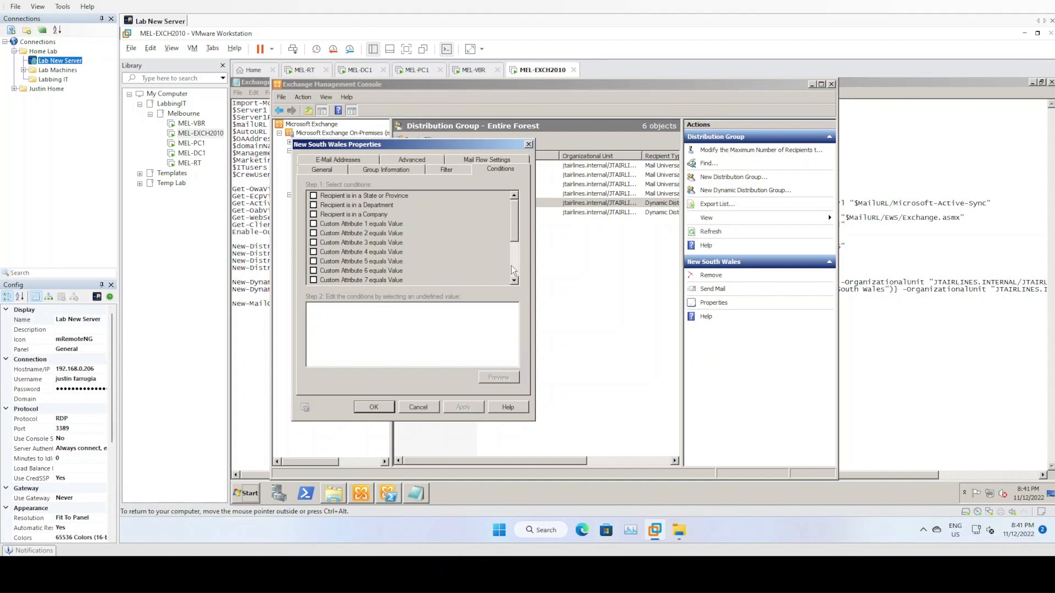
left_click(451, 170)
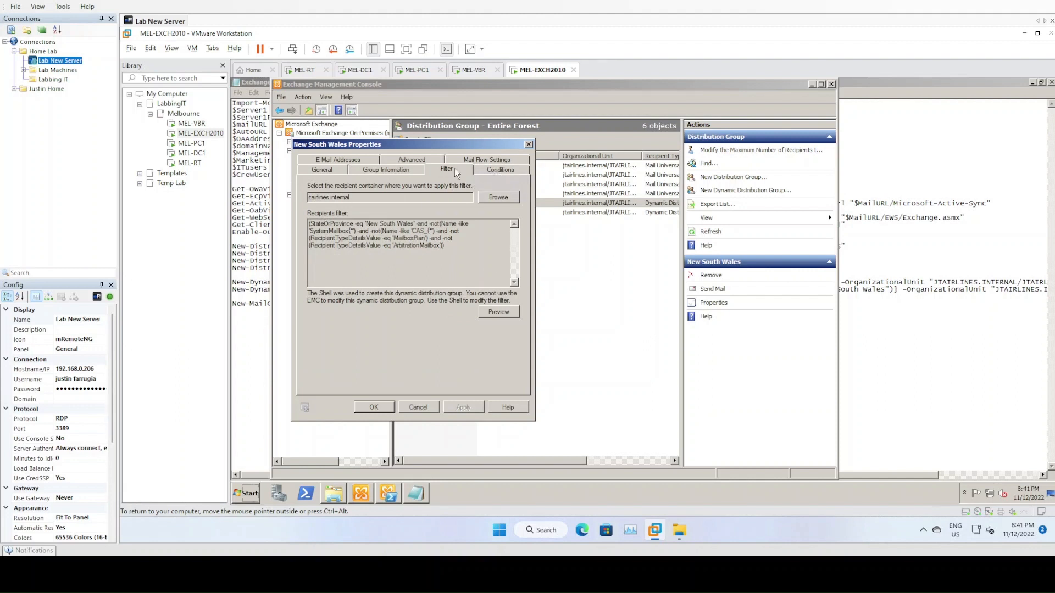
left_click_drag(316, 225, 415, 223)
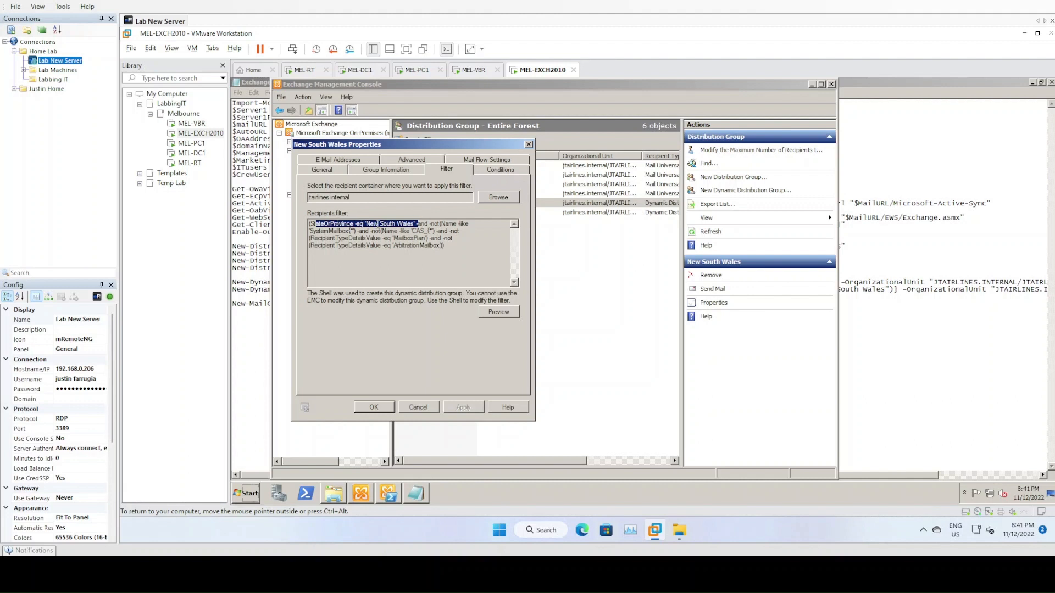
left_click(499, 317)
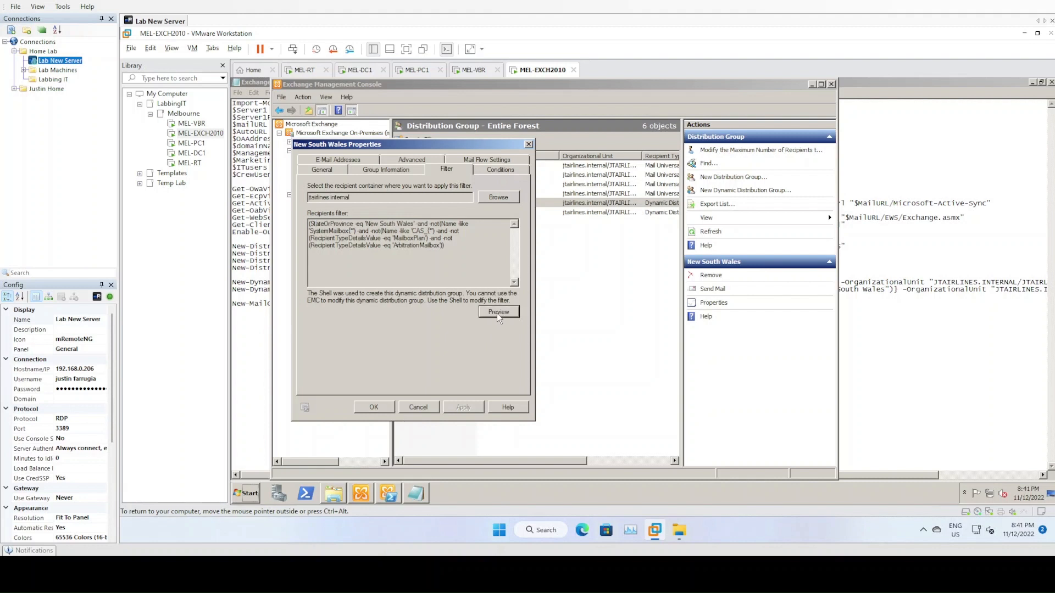
left_click(504, 383)
left_click(431, 409)
- Check the Victoria dynamic group's recipient filter and preview its members
left_click(426, 214)
right_click(426, 218)
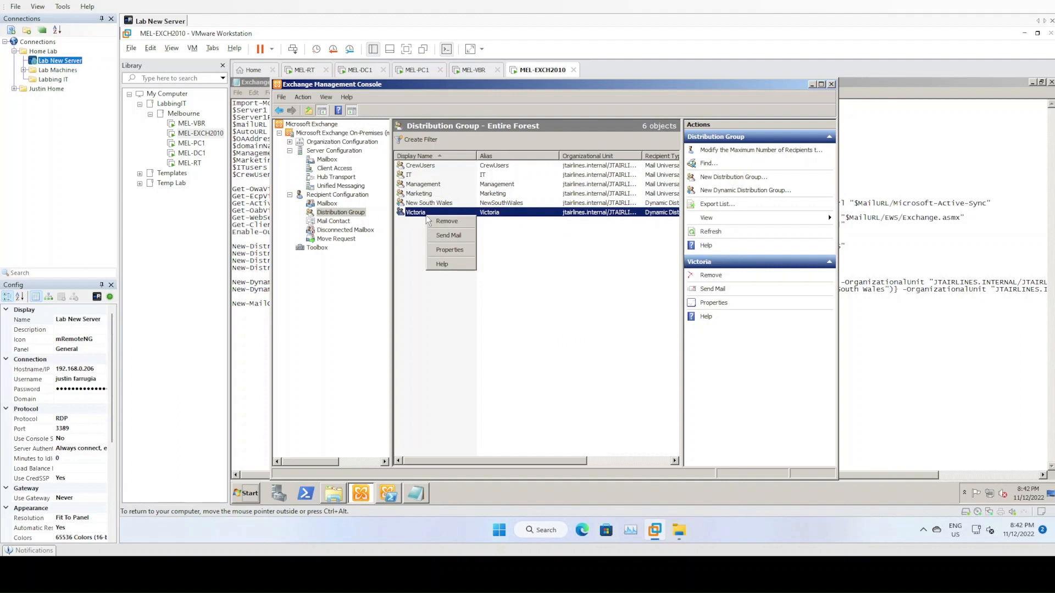
left_click(448, 250)
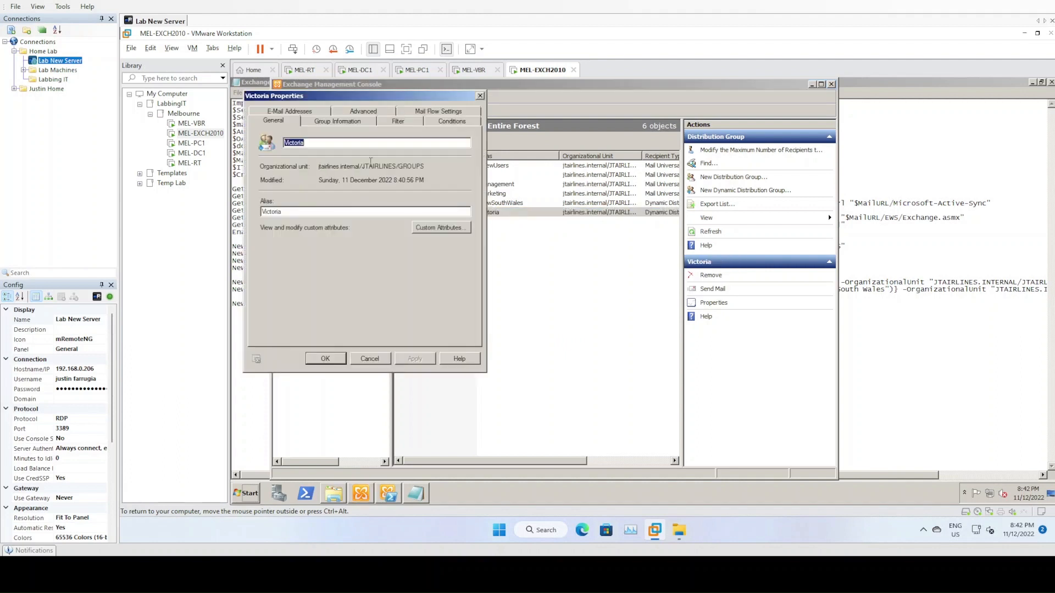
left_click(387, 123)
left_click(443, 263)
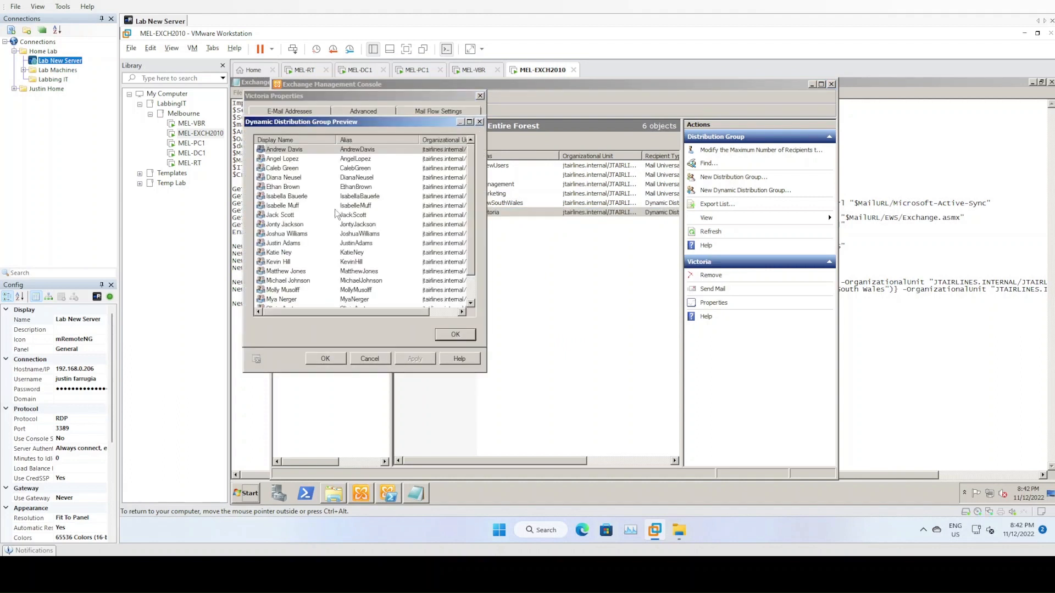
scroll(471, 297, "down", 1)
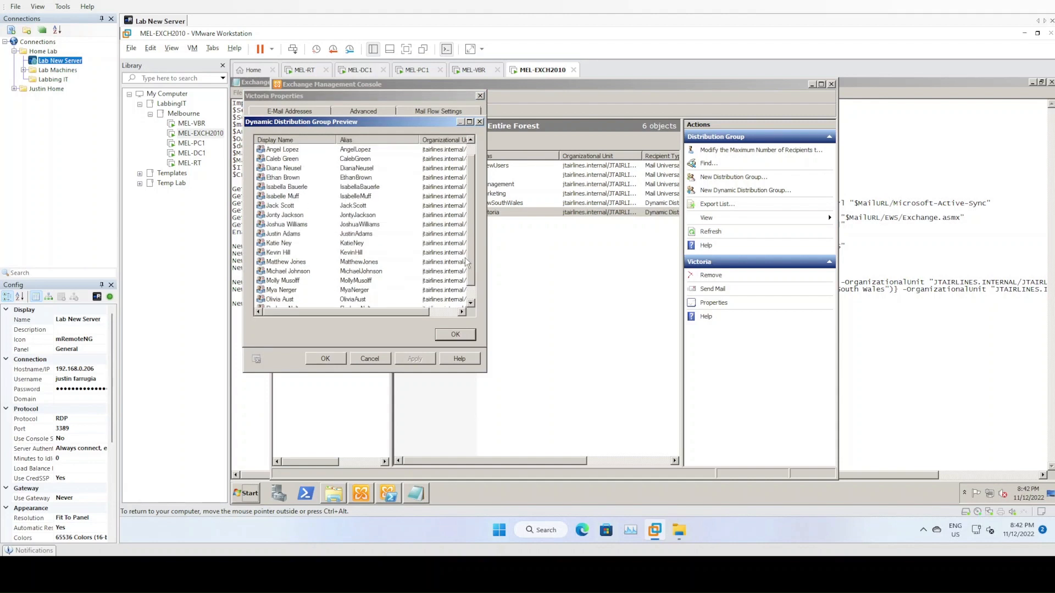
left_click(455, 335)
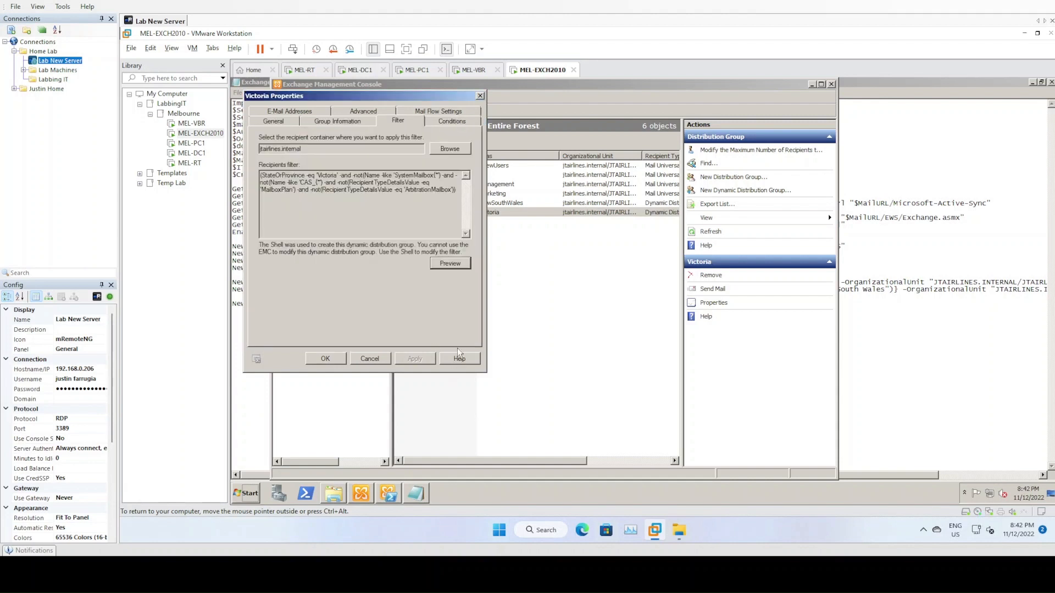
left_click(326, 358)
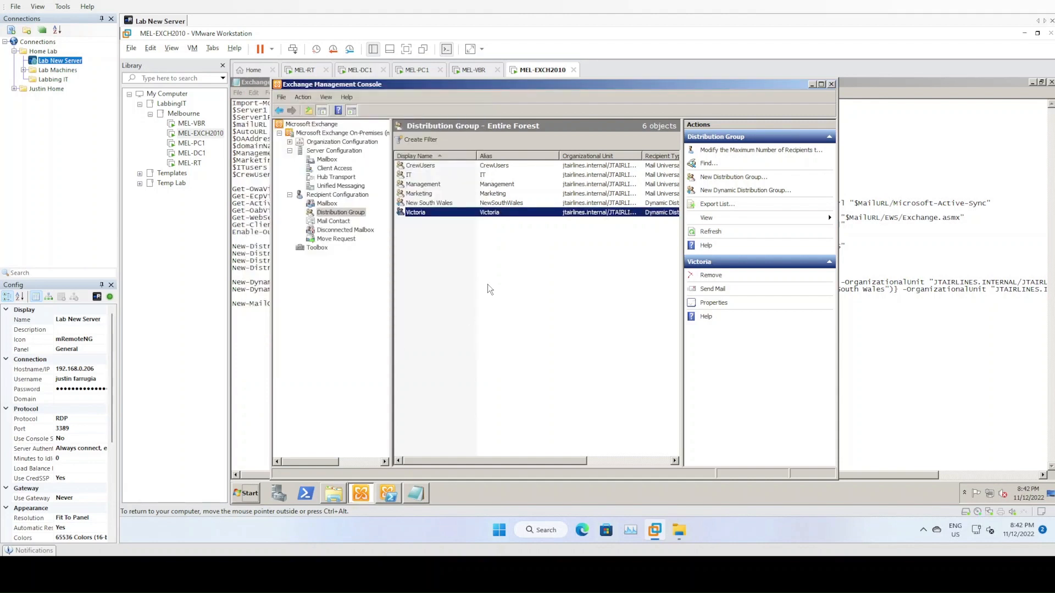
- Review the Marketing and Management groups' members without making changes
left_click(439, 193)
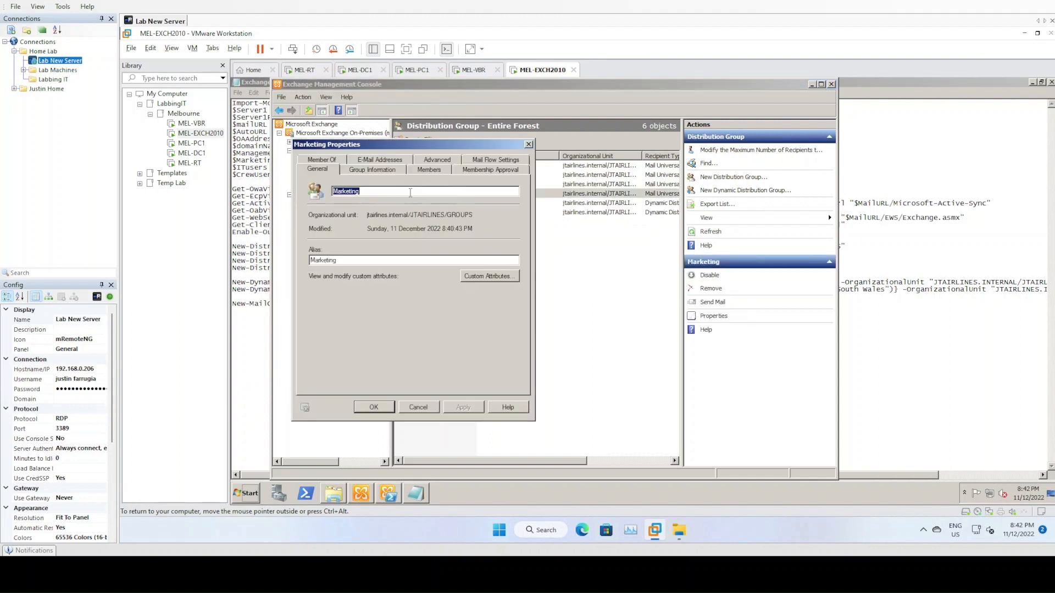
left_click(431, 171)
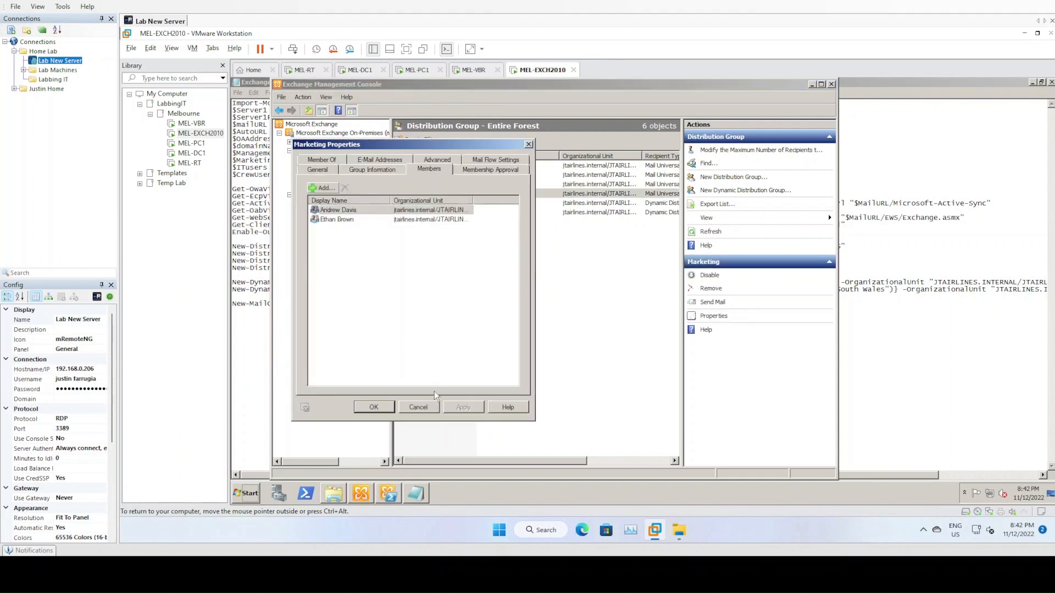
left_click(426, 412)
double_click(440, 185)
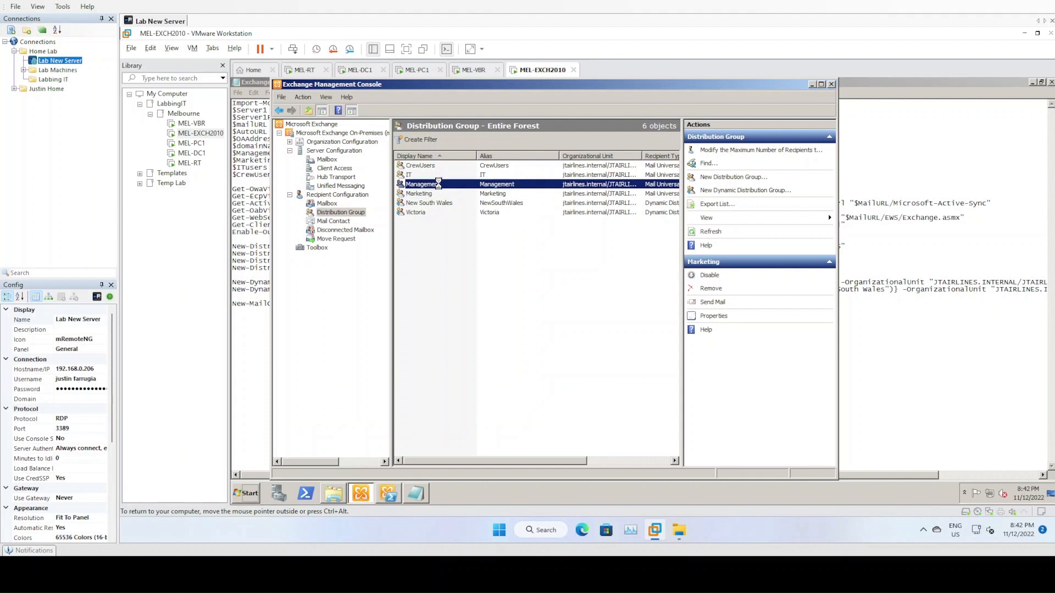
left_click(467, 207)
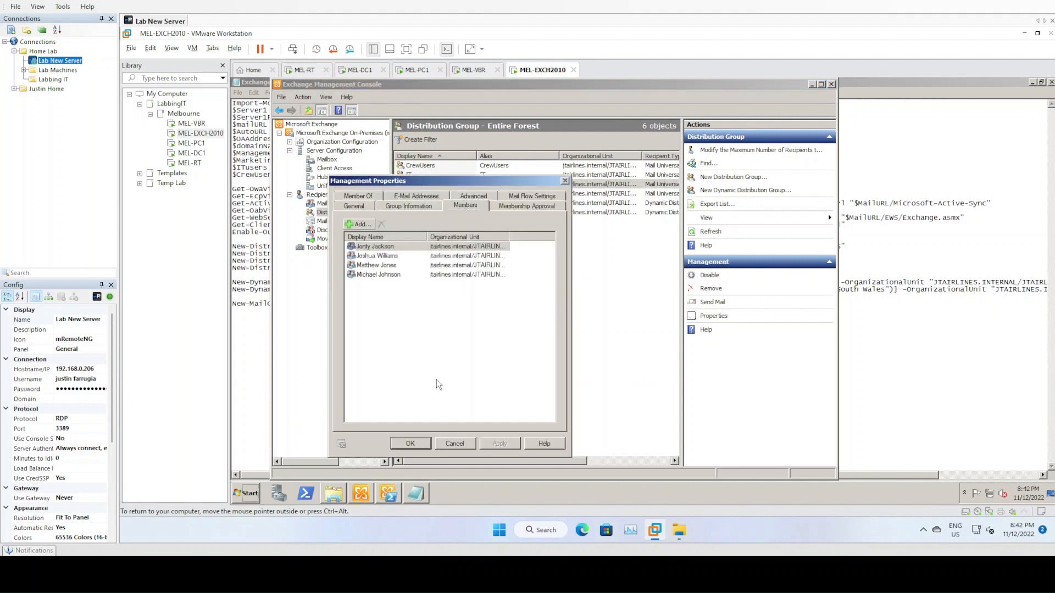
left_click(455, 445)
- Review the IT and CrewUsers groups' members without making changes
double_click(474, 176)
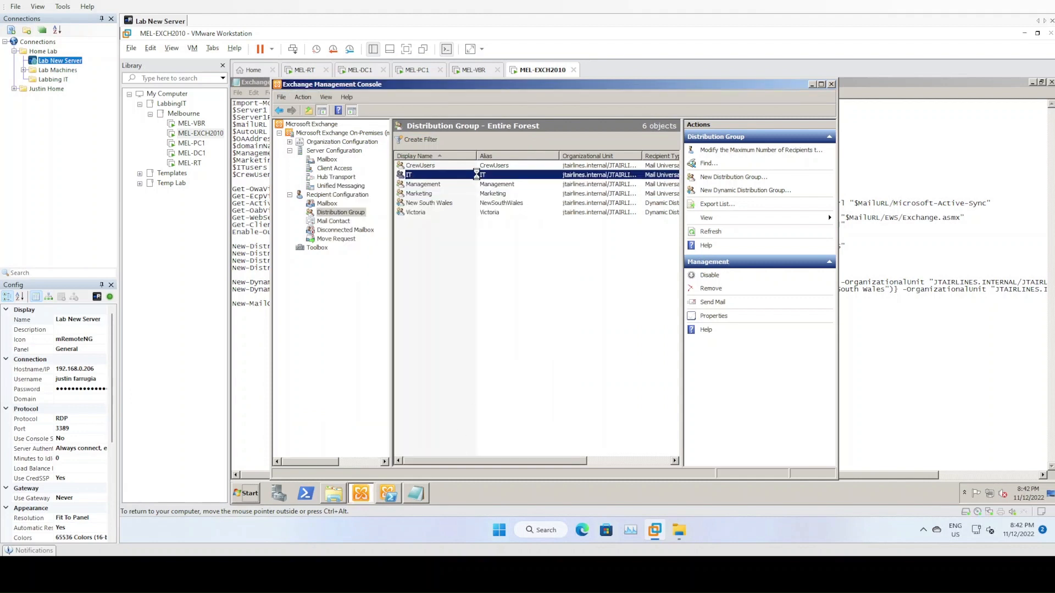
left_click(413, 147)
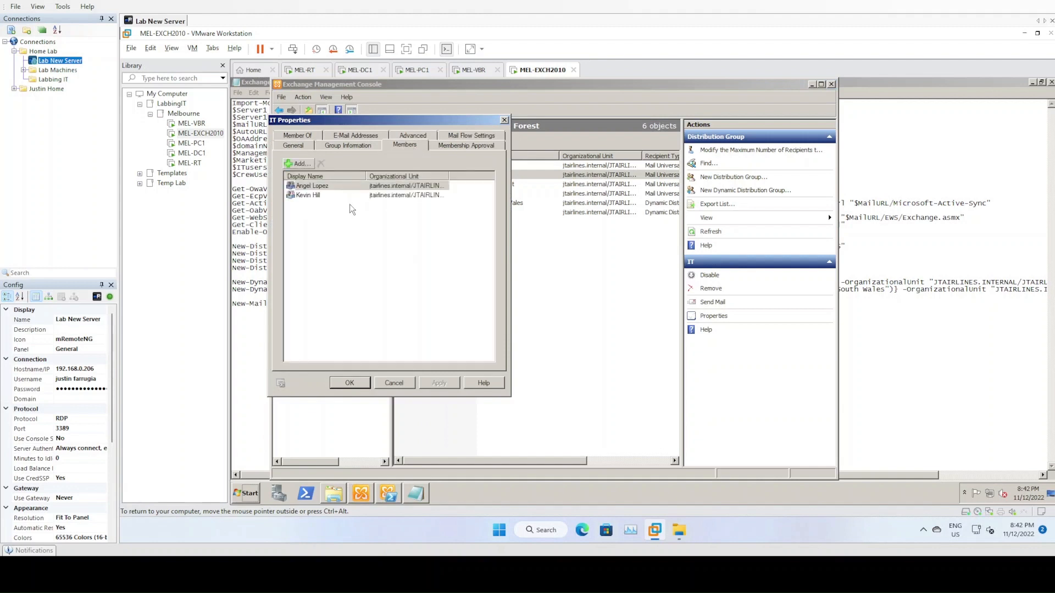
left_click(398, 383)
double_click(492, 166)
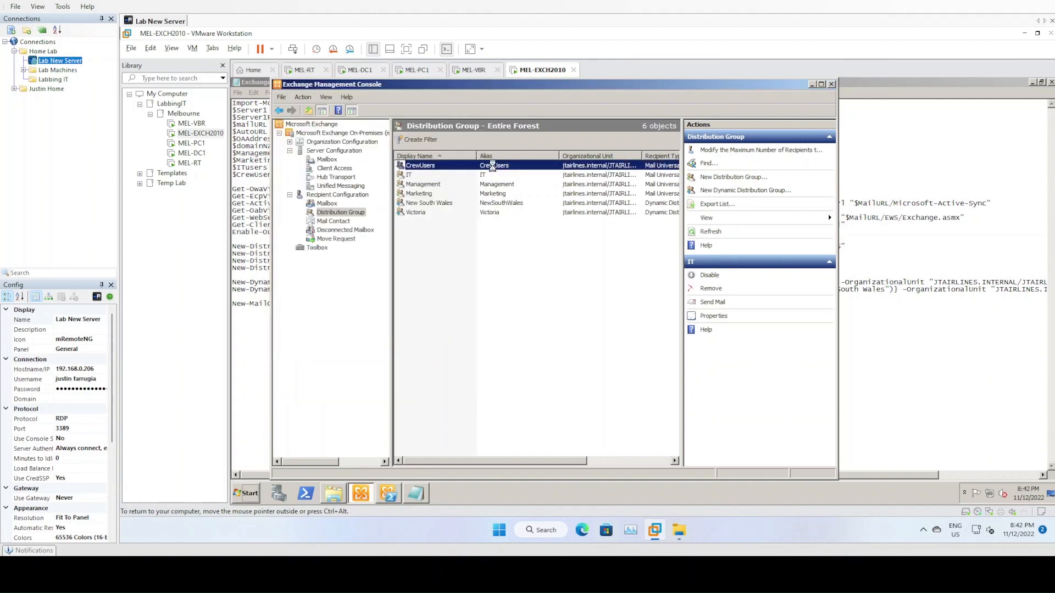
left_click(445, 184)
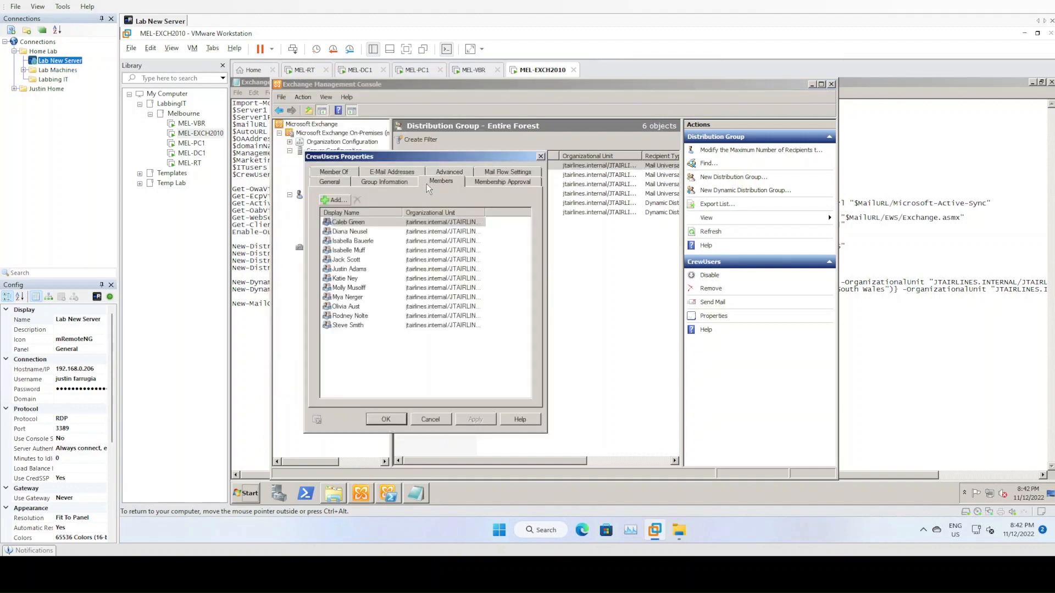
left_click(430, 420)
left_click(526, 276)
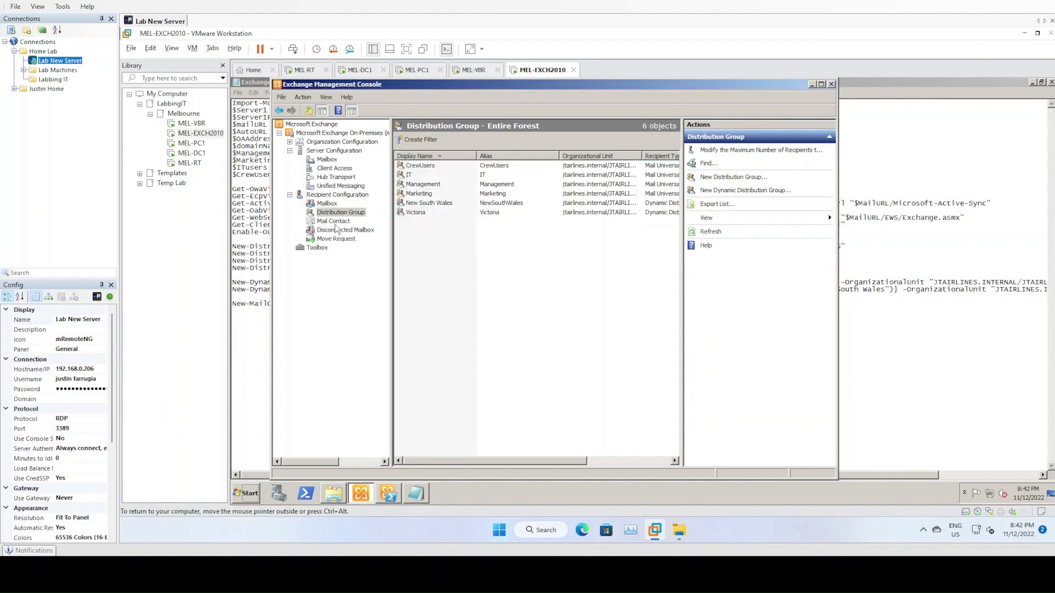
- View the LabbingIT mail contact's properties and the Mailbox server, then switch to MEL-PC1
left_click(335, 222)
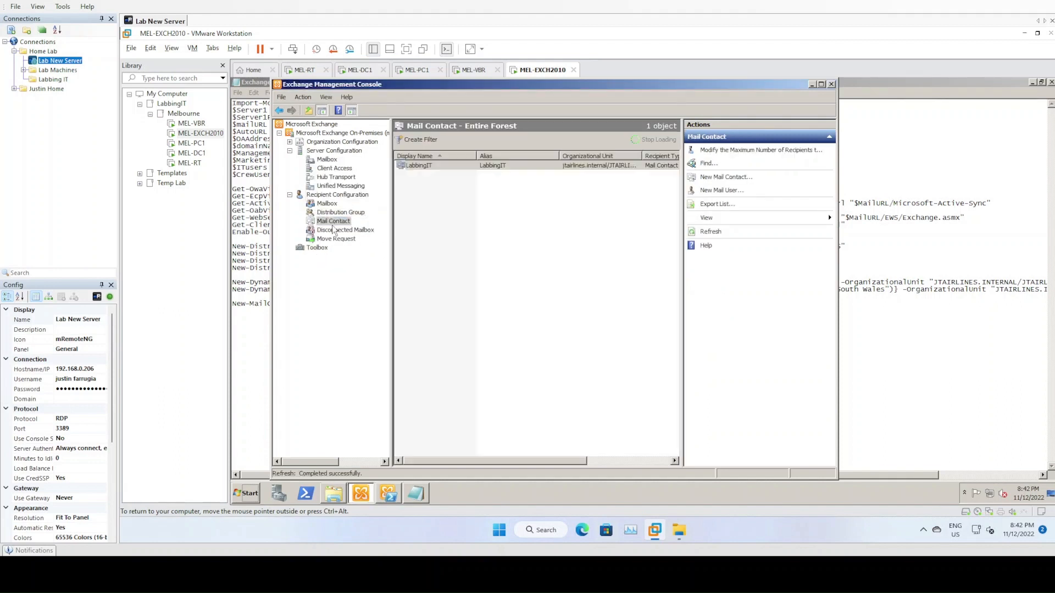
left_click(423, 168)
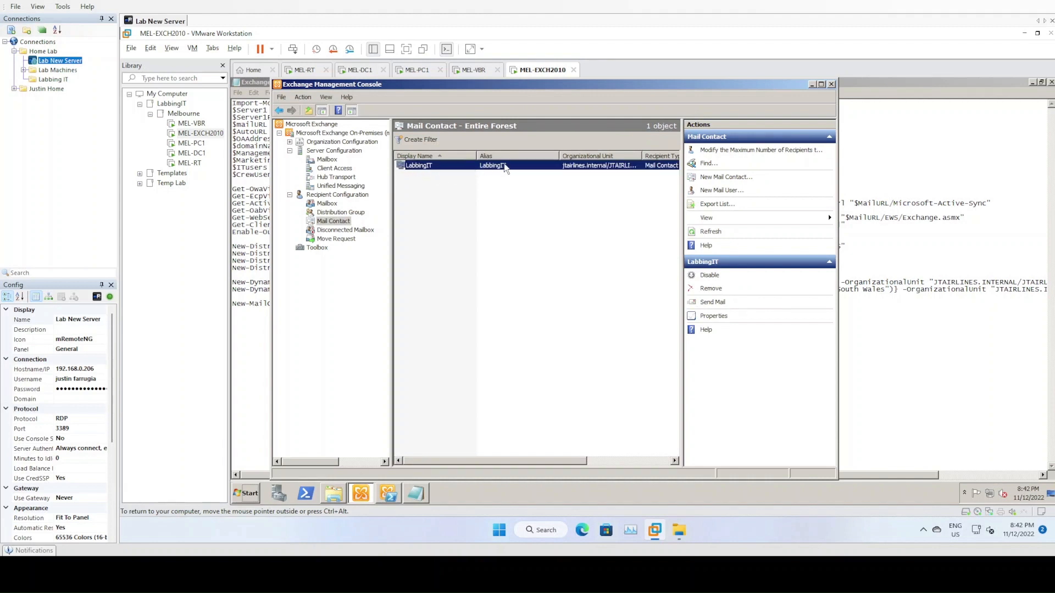
left_click(482, 223)
left_click(417, 167)
right_click(455, 167)
left_click(483, 220)
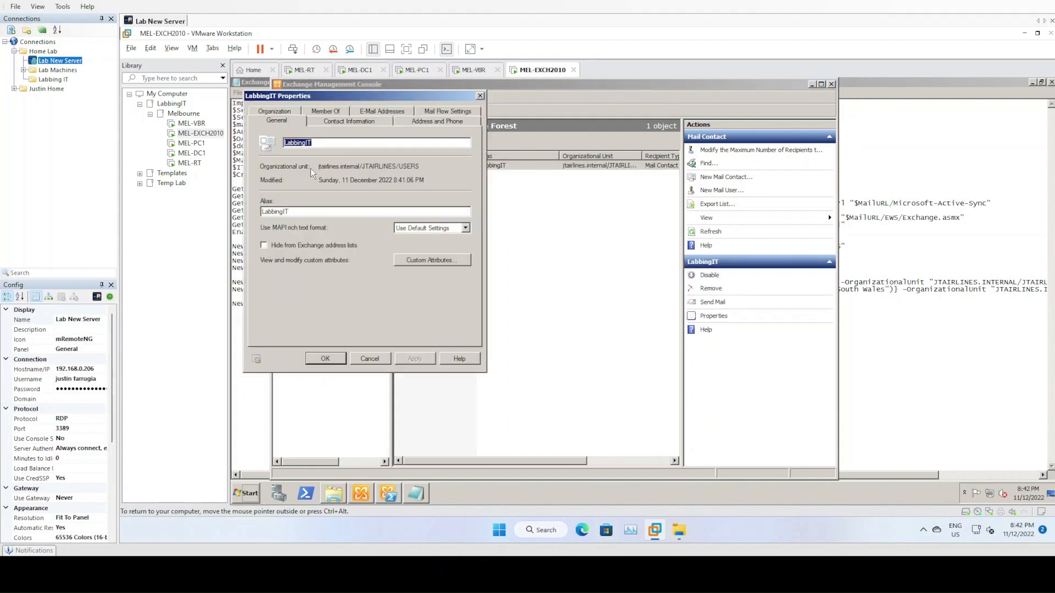
left_click(379, 360)
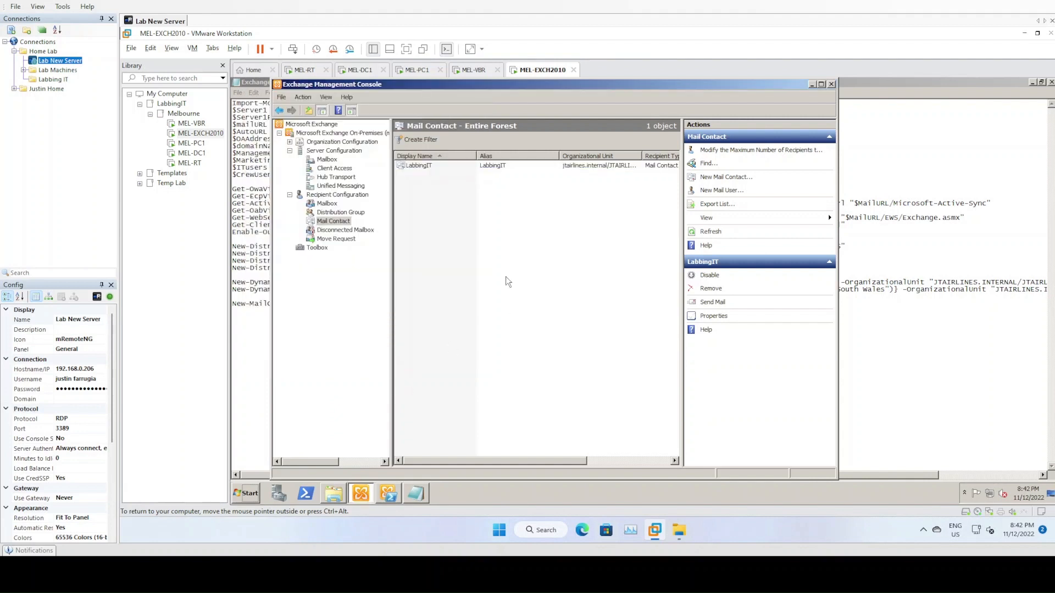
left_click(328, 160)
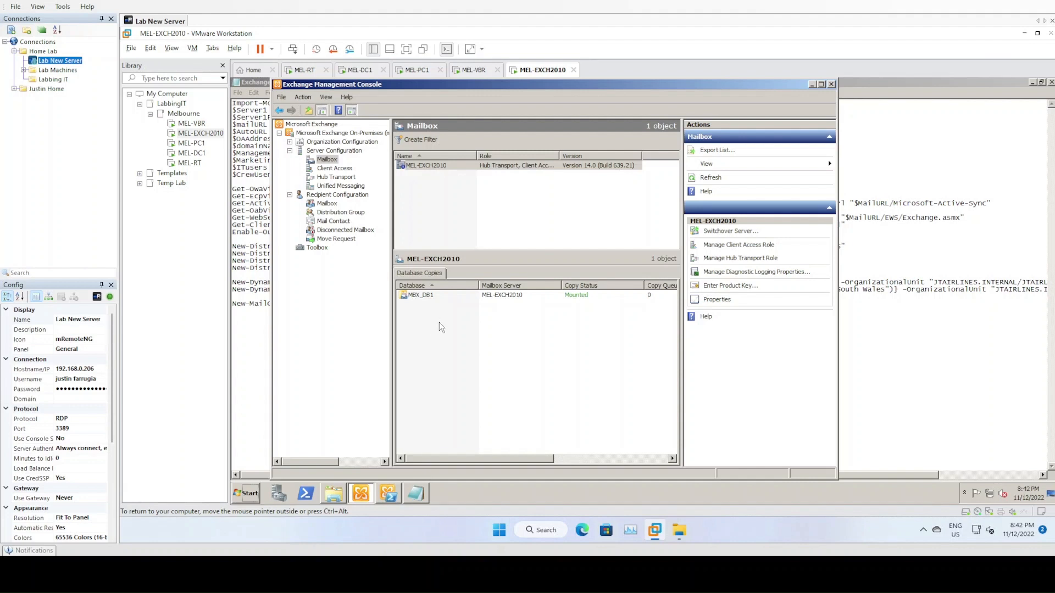
left_click(419, 70)
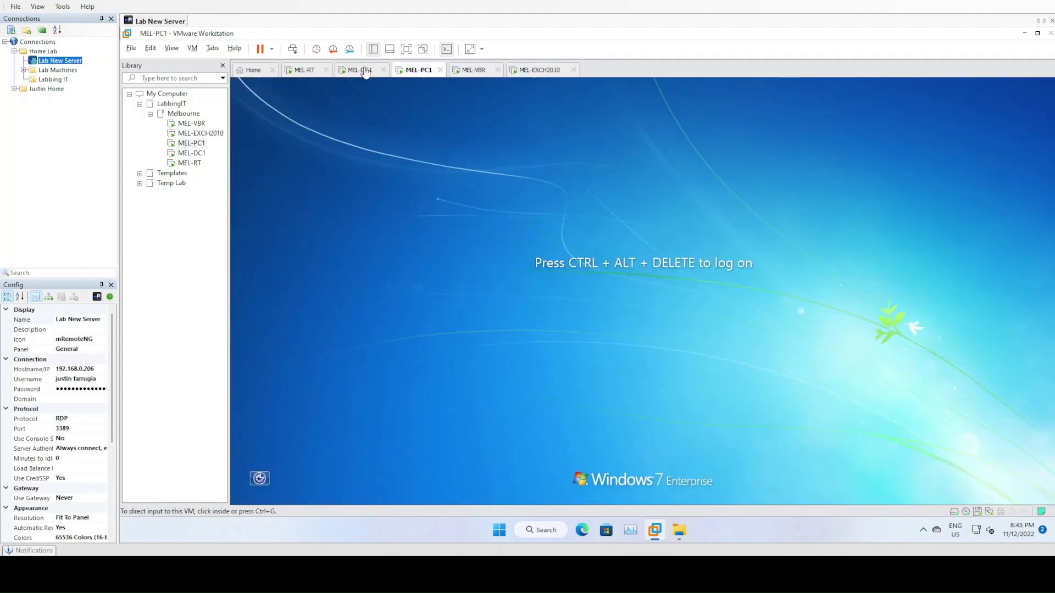
- Sign in to MEL-PC1 as administrator and close the On-Screen Keyboard
left_click(293, 49)
left_click(632, 351)
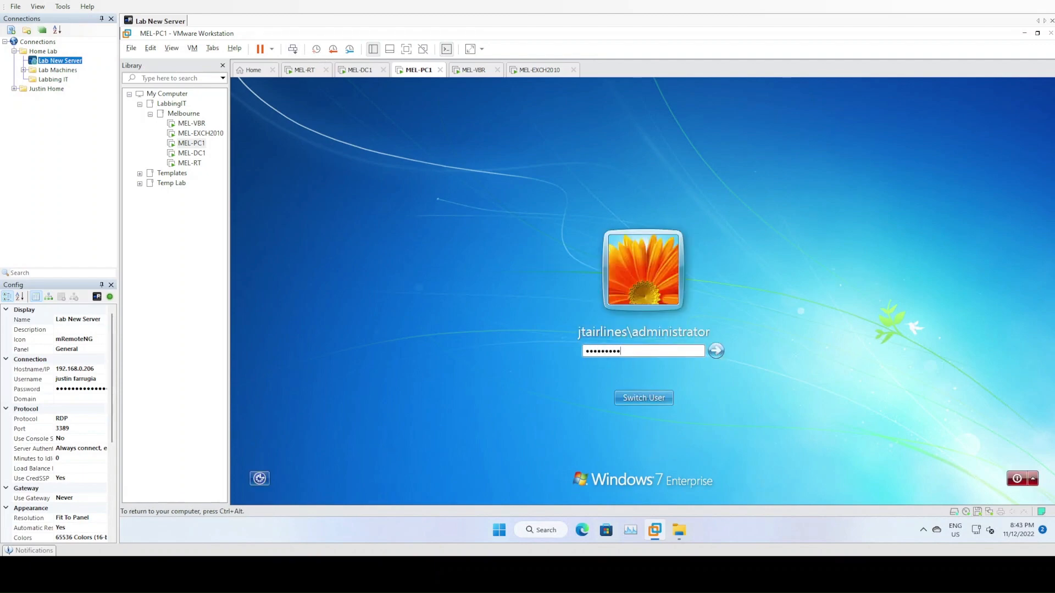
key("Return")
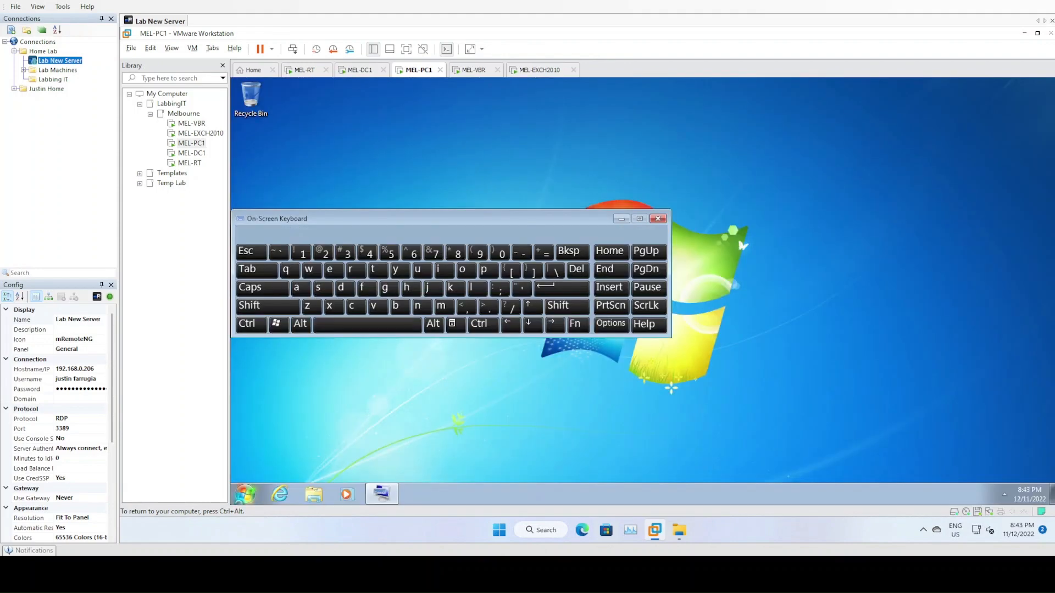
left_click(658, 219)
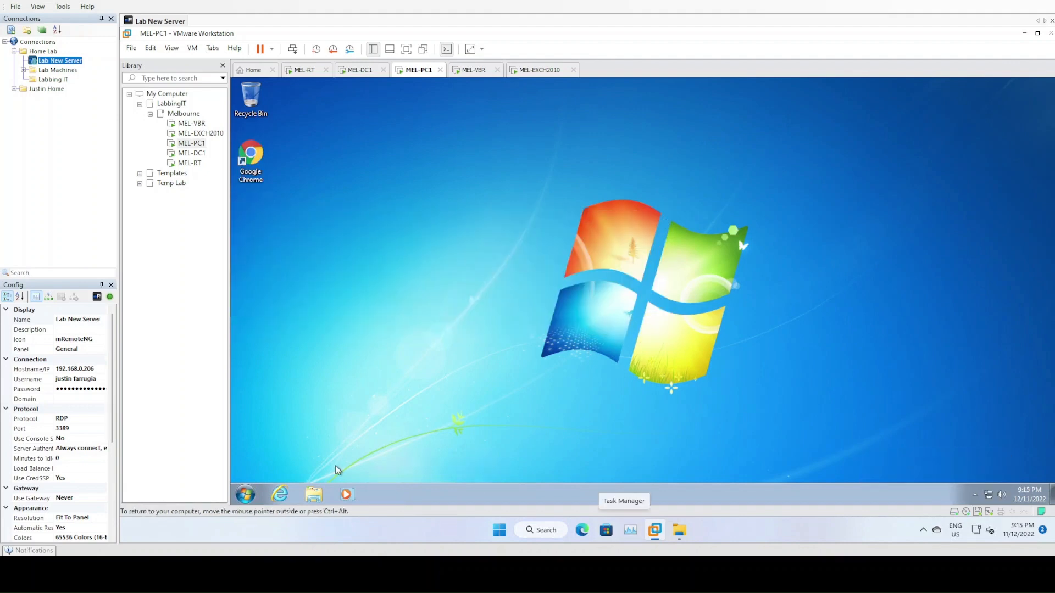
- Browse Admin Share (T:) to Microsoft > Office > 2013 Professional Plus and locate its ISO
left_click(317, 497)
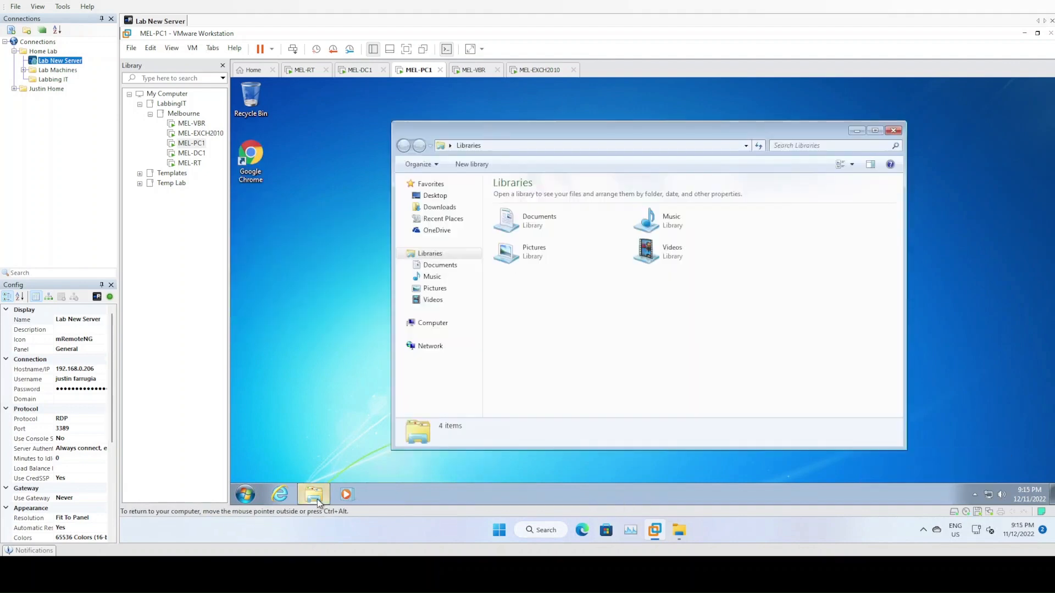
left_click(434, 326)
double_click(568, 302)
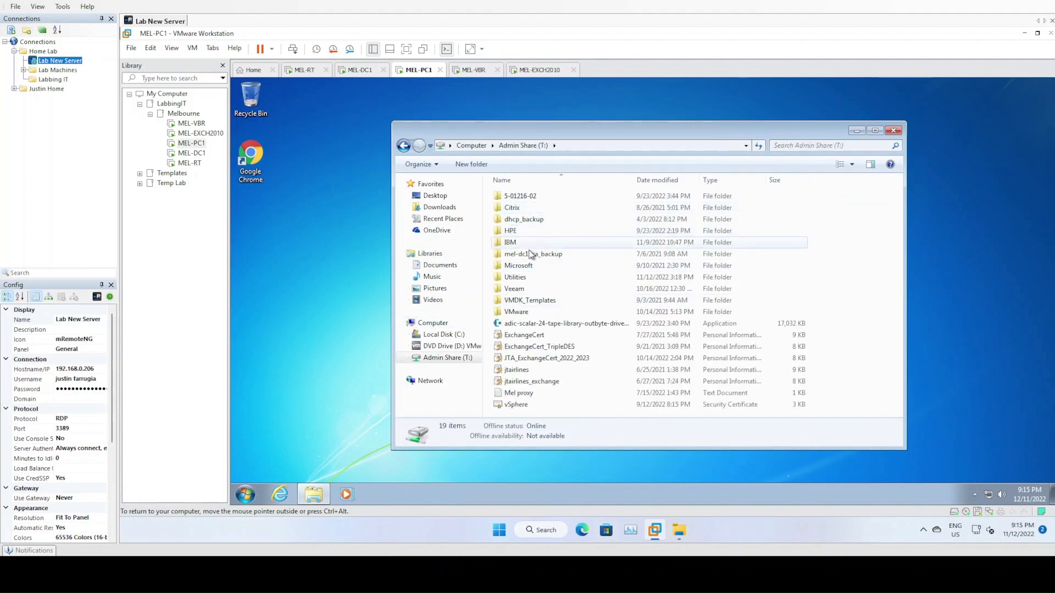
double_click(519, 266)
double_click(519, 221)
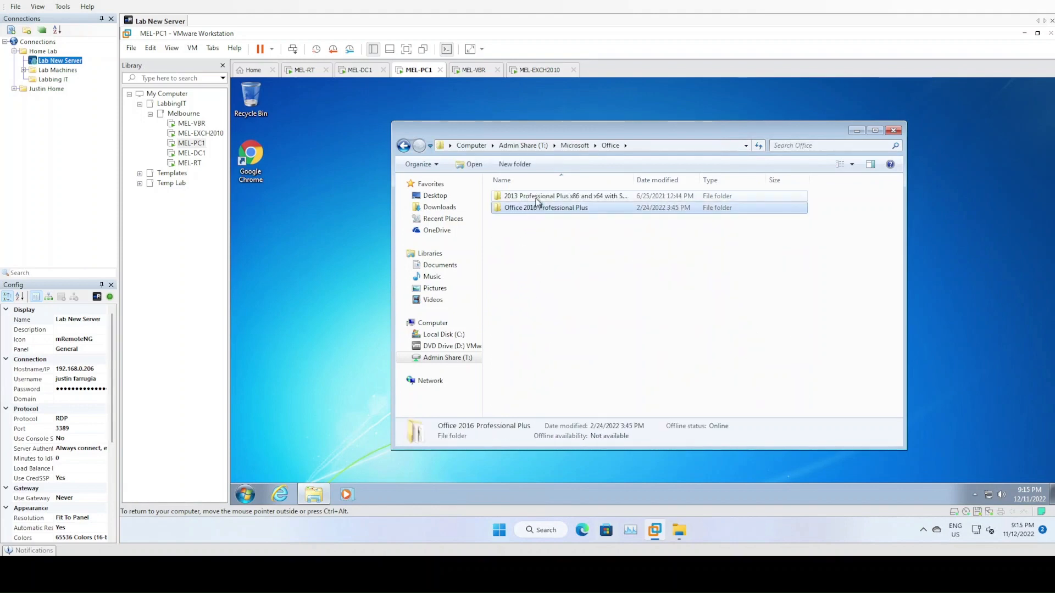
double_click(536, 196)
left_click(533, 242)
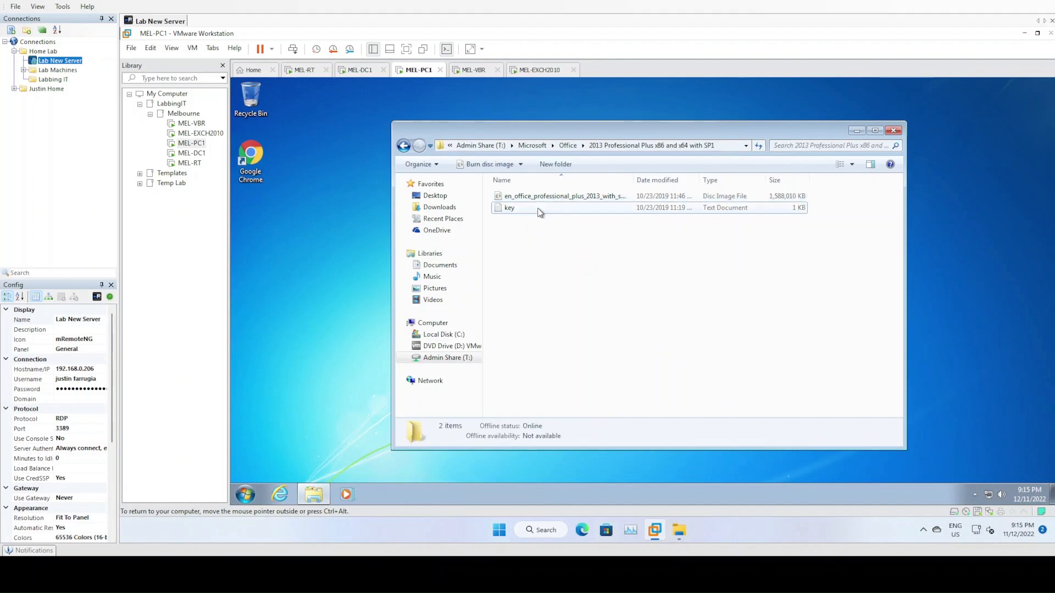
left_click(538, 200)
left_click(545, 263)
right_click(420, 69)
- Point MEL-PC1's CD/DVD (SATA) drive to the Office Professional Plus 2013 ISO in G:\ISO\Office
left_click(464, 229)
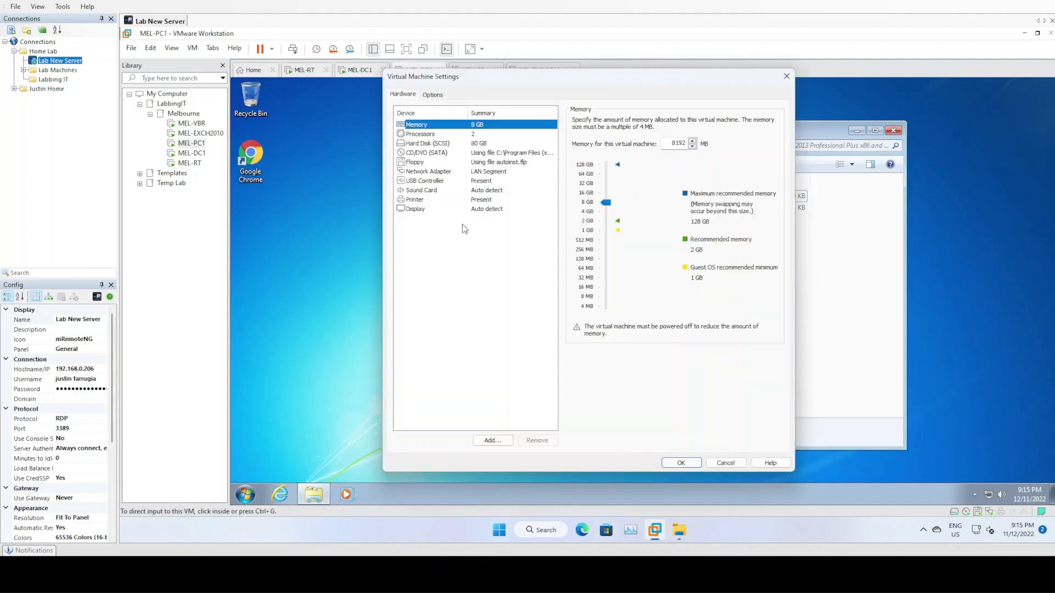
left_click(498, 154)
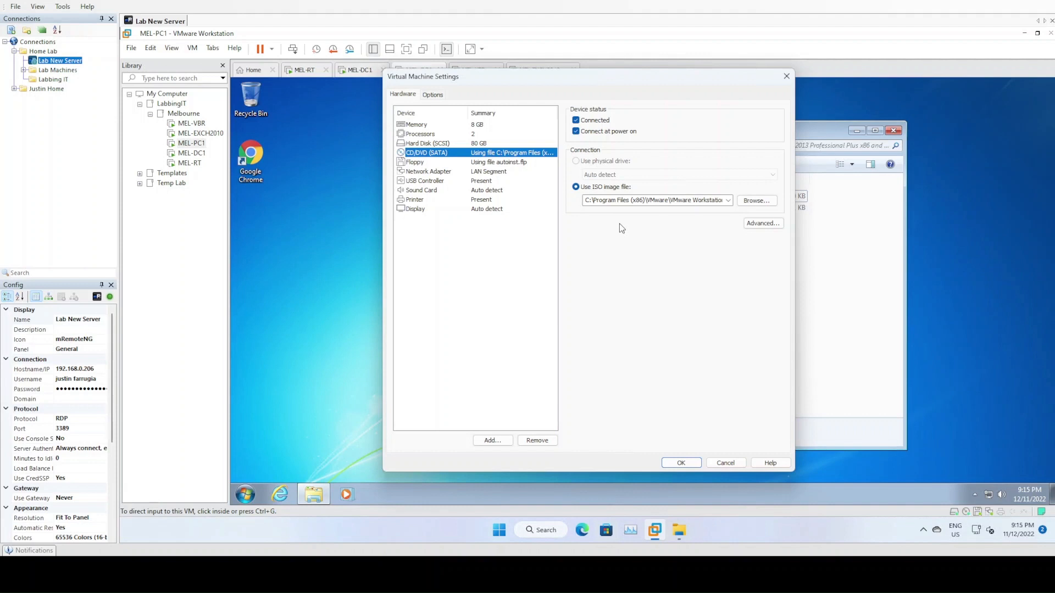
left_click(756, 201)
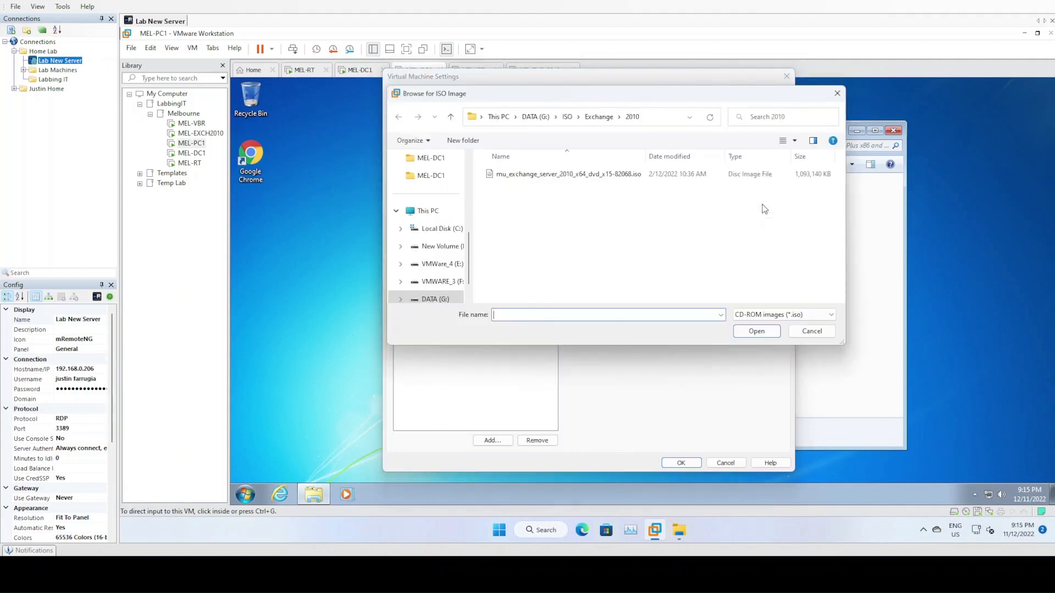
left_click(439, 300)
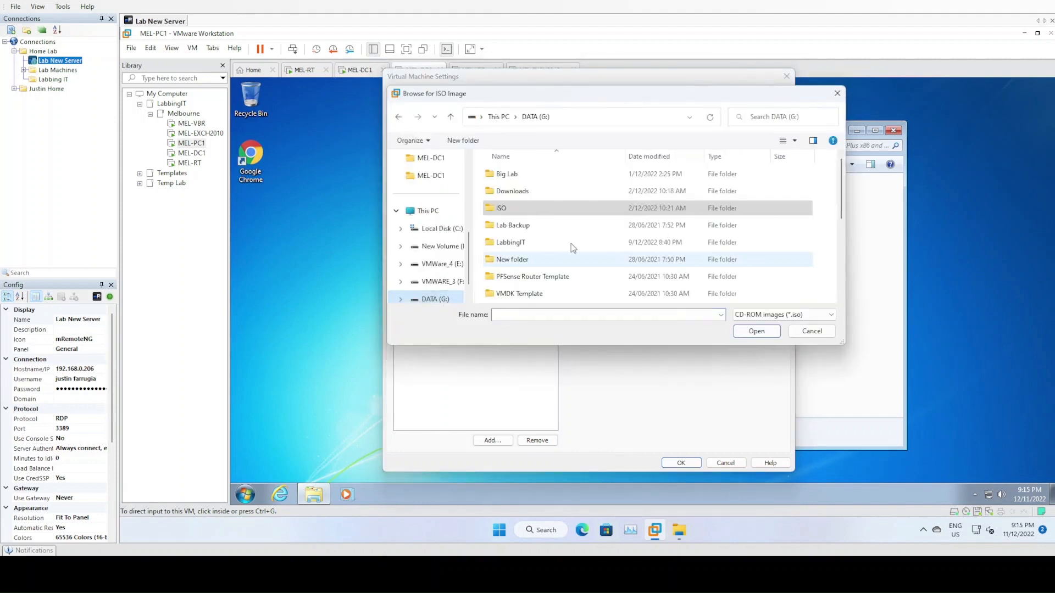
double_click(530, 213)
left_click(525, 176)
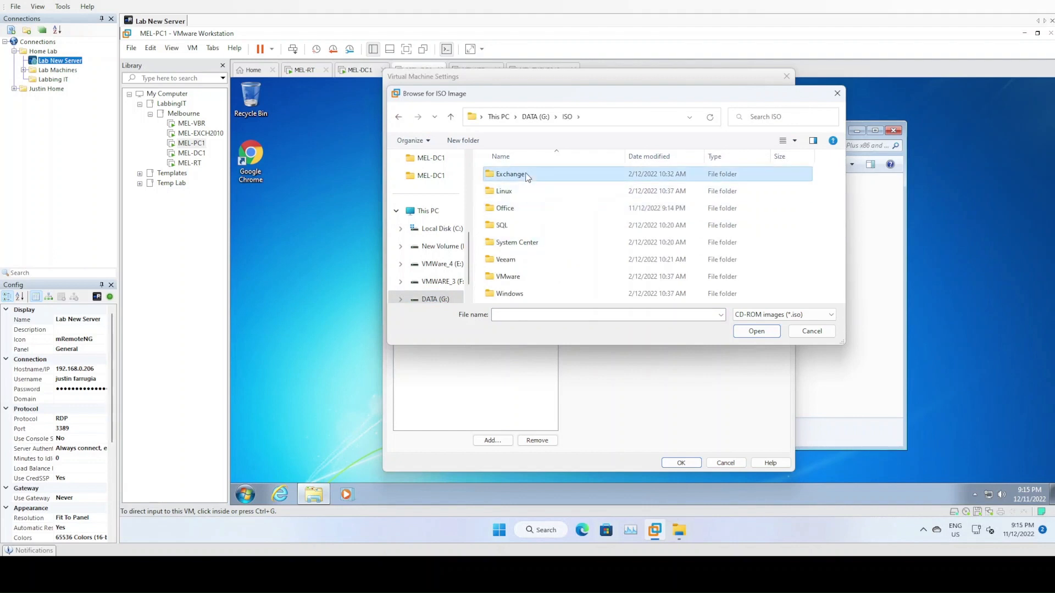
double_click(522, 212)
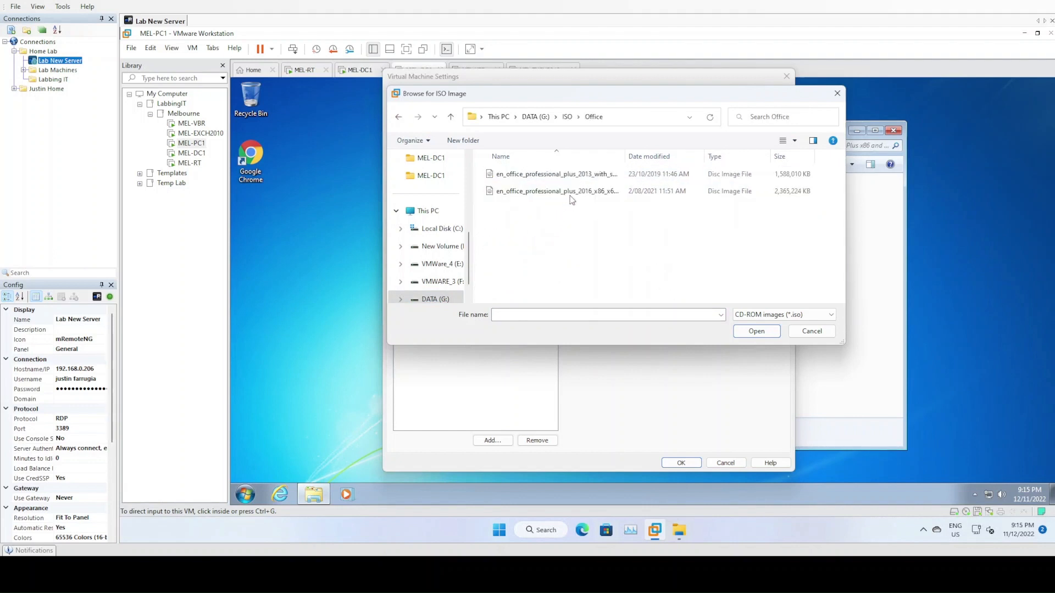
double_click(600, 177)
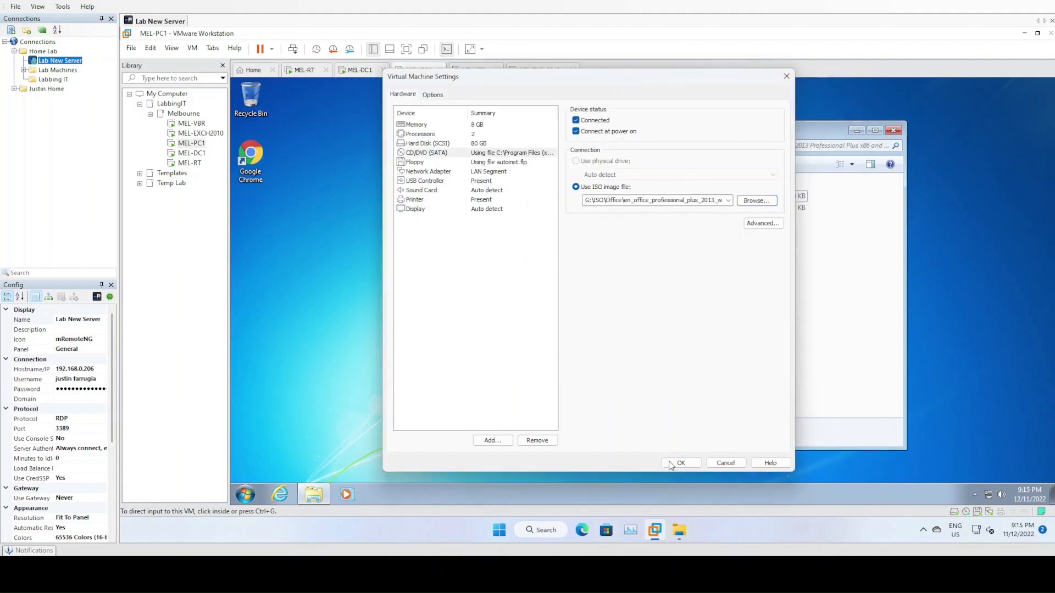
left_click(692, 467)
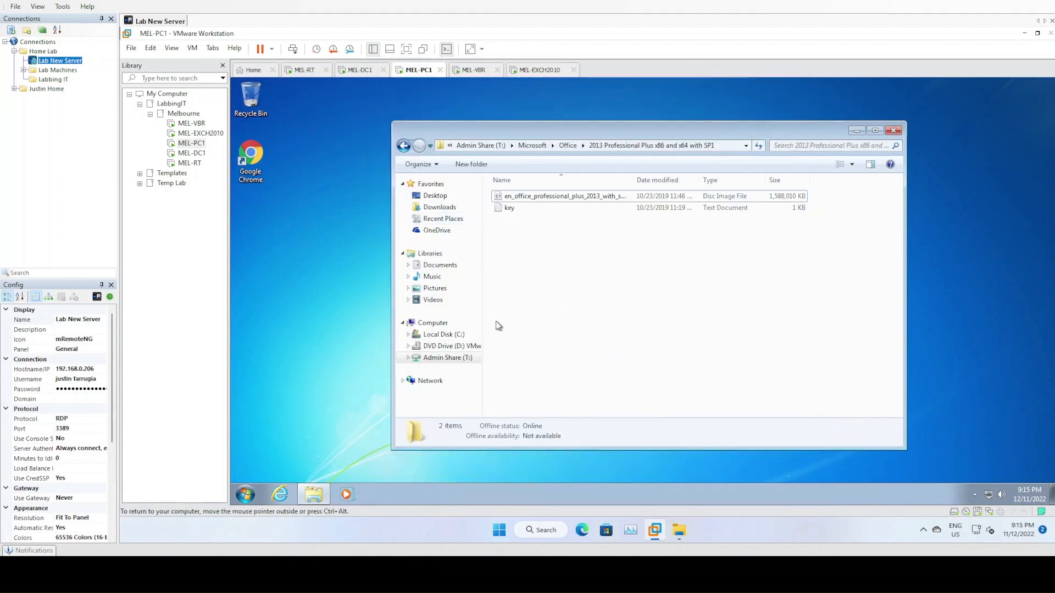
- Run SETUP.EXE from the disc, accept the licence, customize, and install Office Professional Plus 2013
left_click(427, 327)
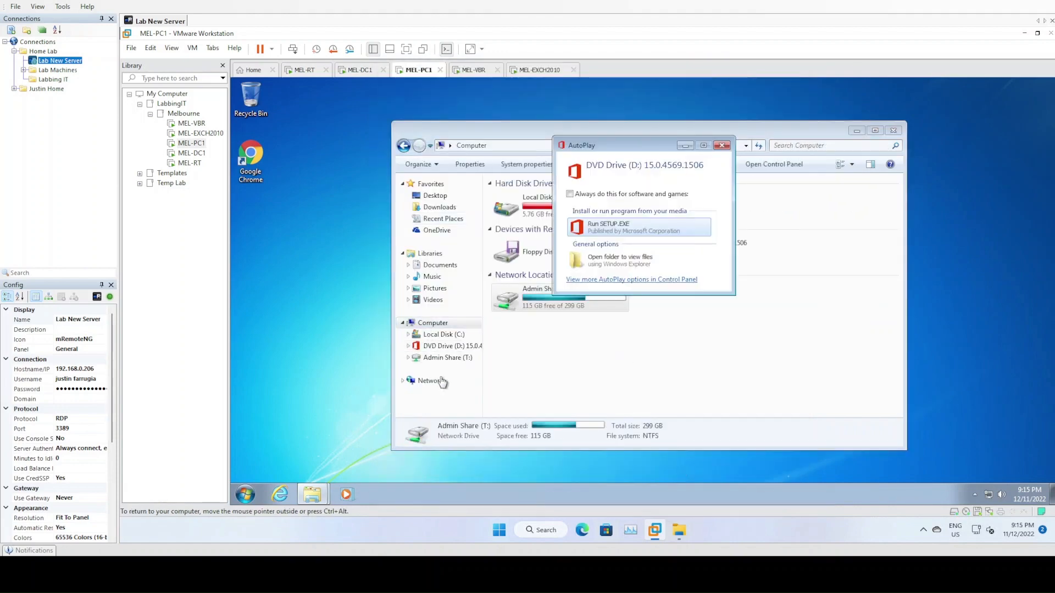
left_click(612, 229)
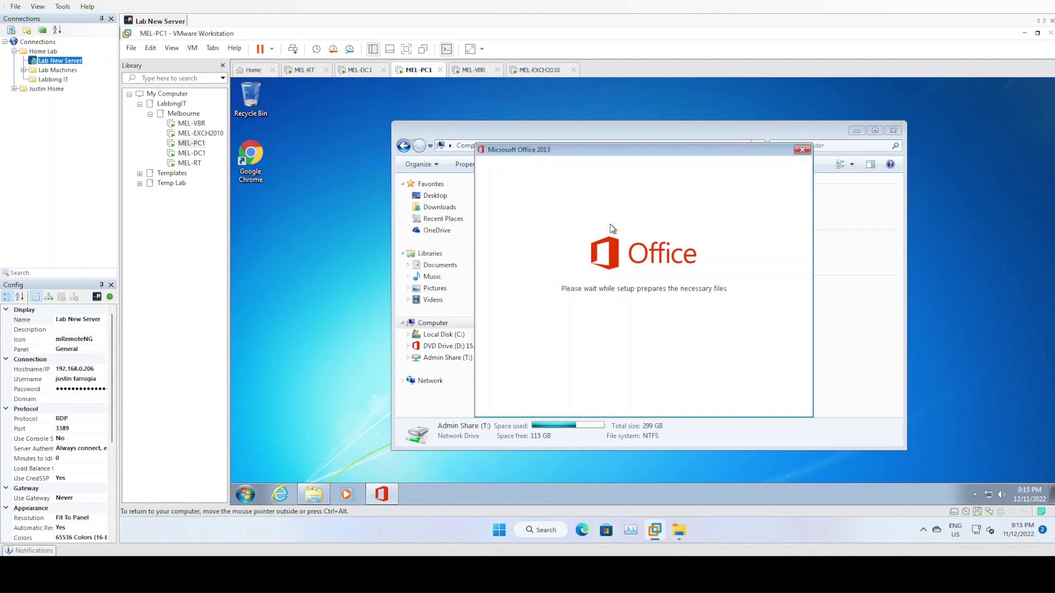
left_click(562, 391)
left_click(750, 394)
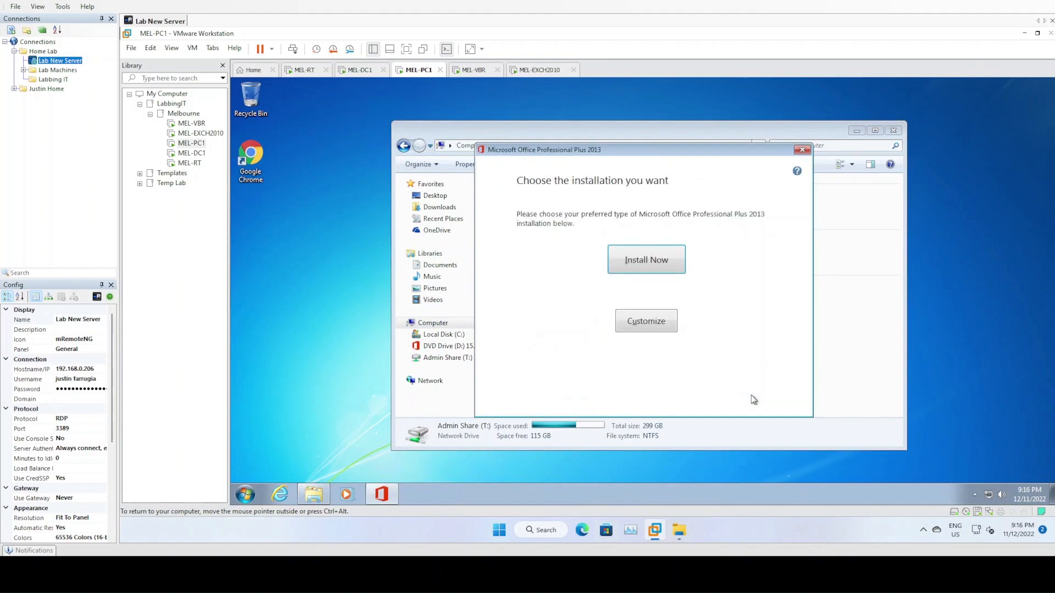
left_click(649, 330)
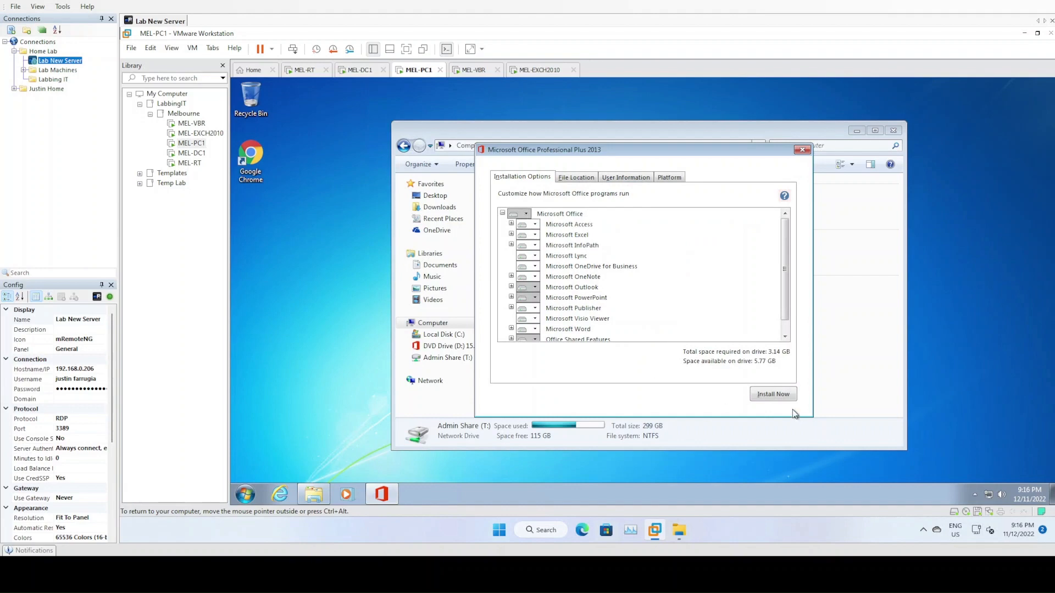
left_click(780, 396)
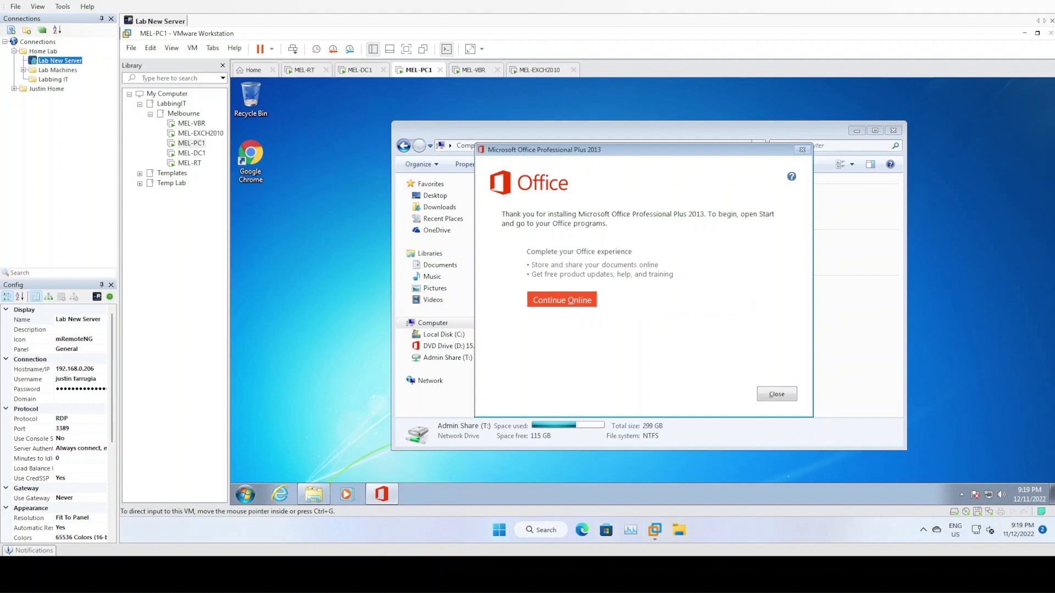
- Close setup and pin Outlook 2013 from the Microsoft Office 2013 program group to the taskbar
left_click(776, 394)
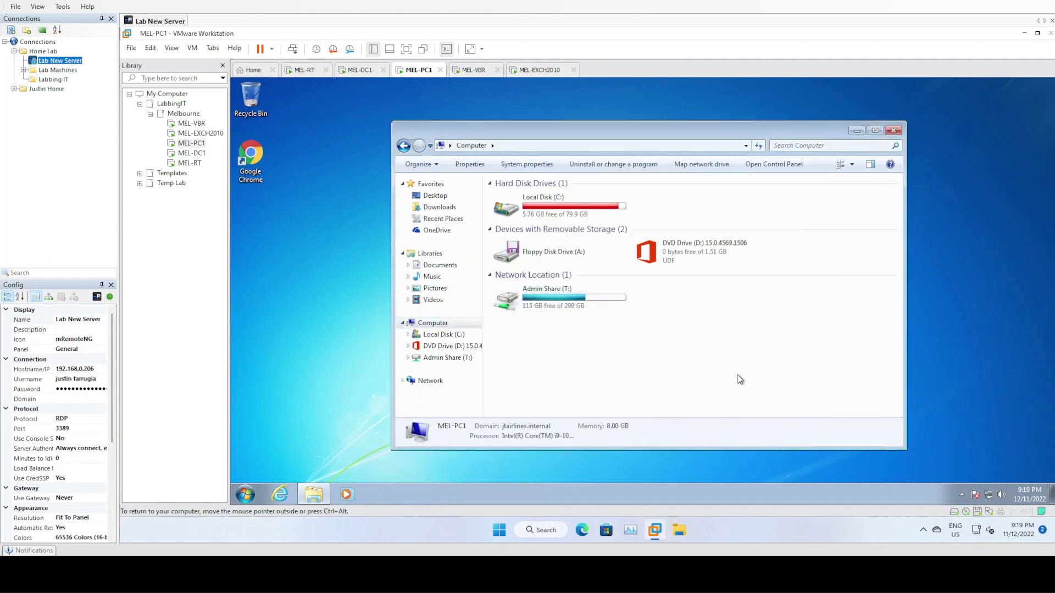
left_click(245, 494)
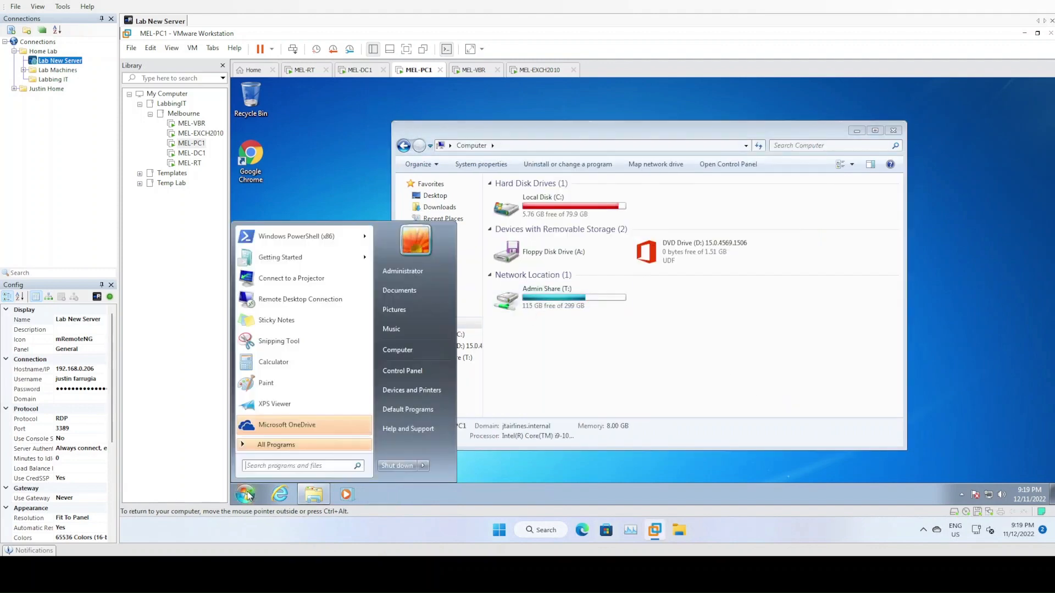
left_click(287, 447)
left_click(290, 391)
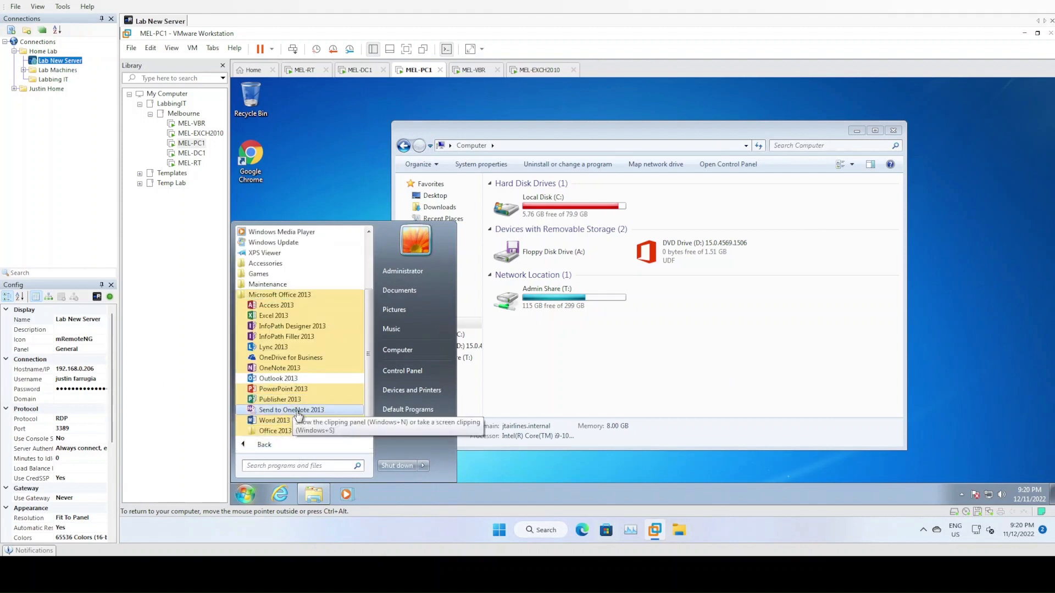
right_click(278, 379)
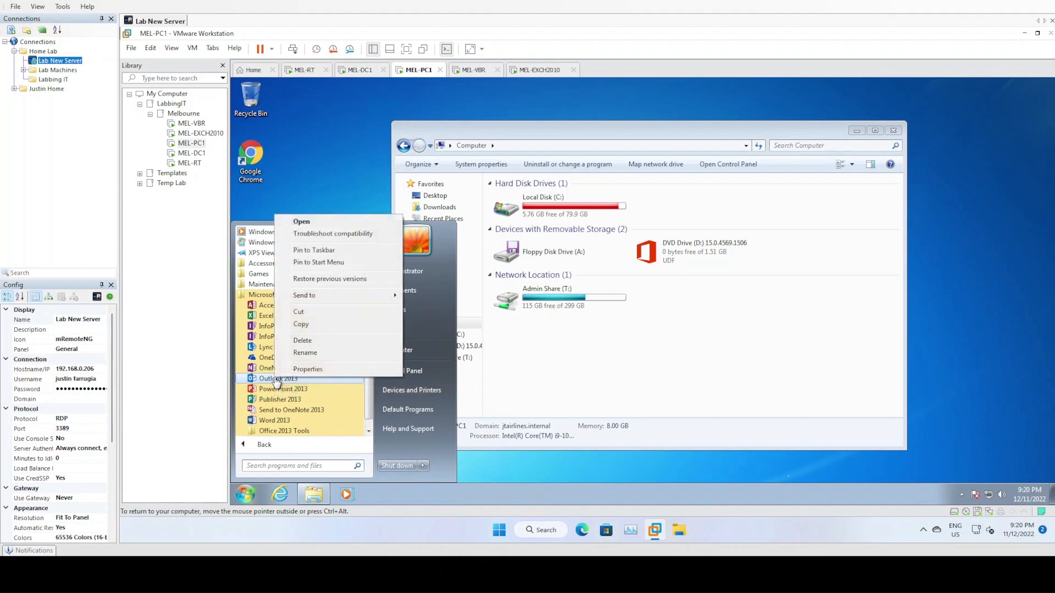
left_click(321, 250)
left_click(345, 158)
- Launch Outlook 2013 from the taskbar and advance past its welcome page
left_click(382, 494)
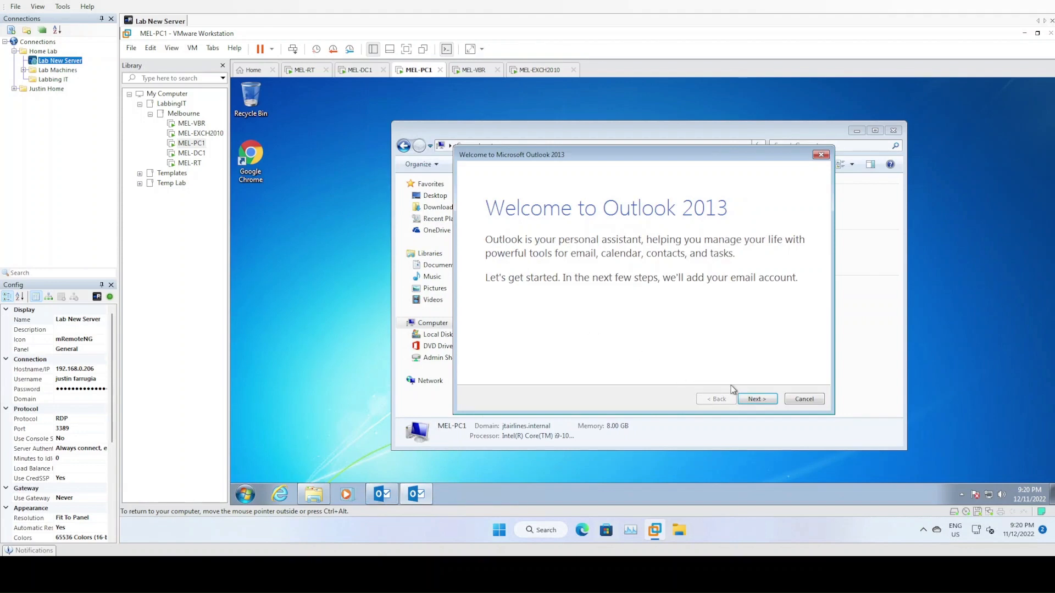
left_click(755, 403)
left_click_drag(622, 157, 662, 133)
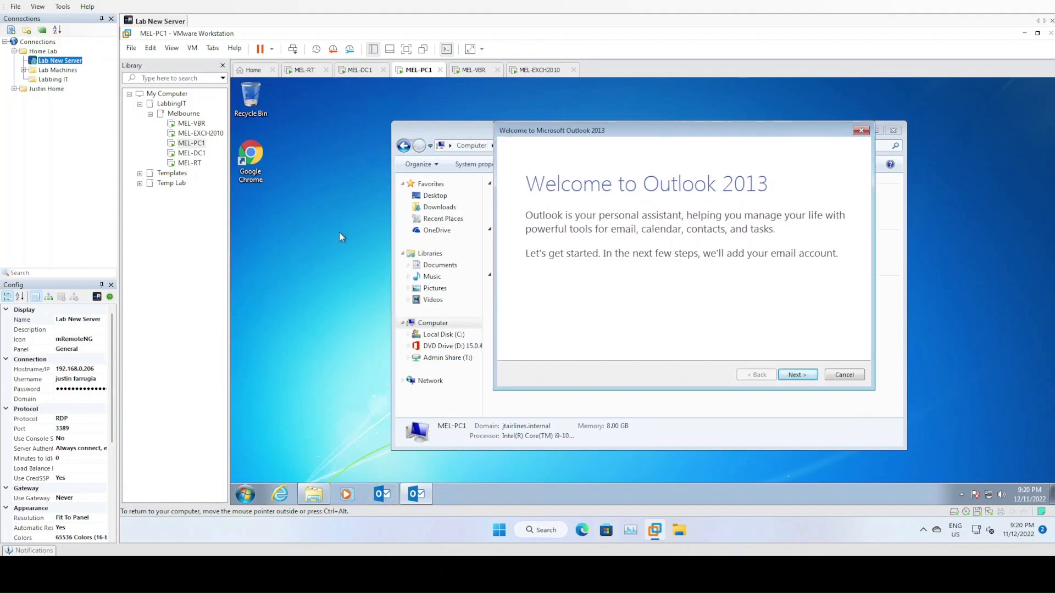
- On MEL-DC1, open the JTAIRLINES.COM zone in DNS Manager and inspect the mail and autodiscover records
left_click(356, 71)
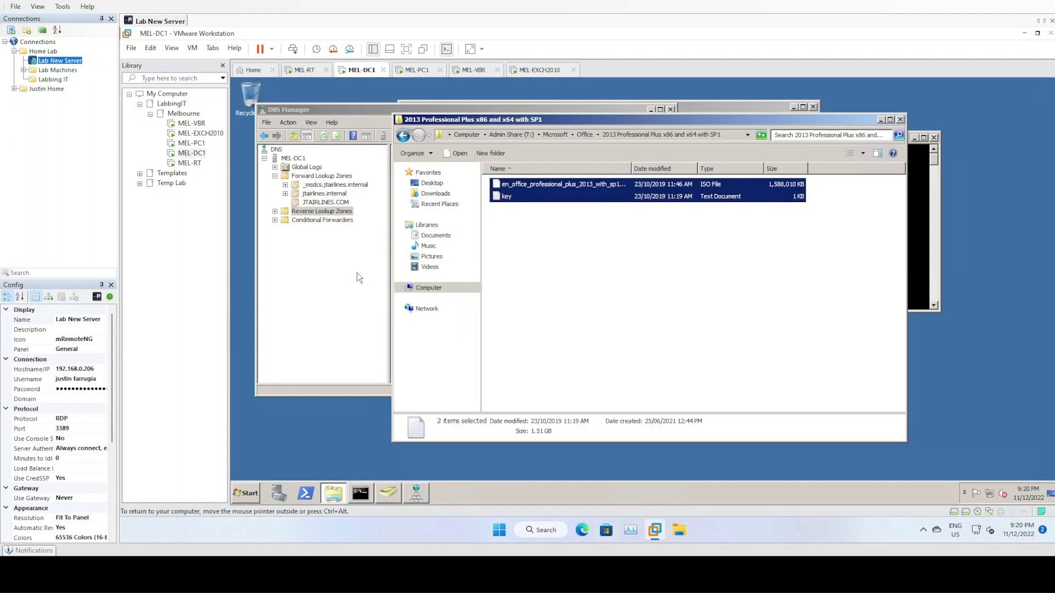
left_click_drag(469, 121, 618, 214)
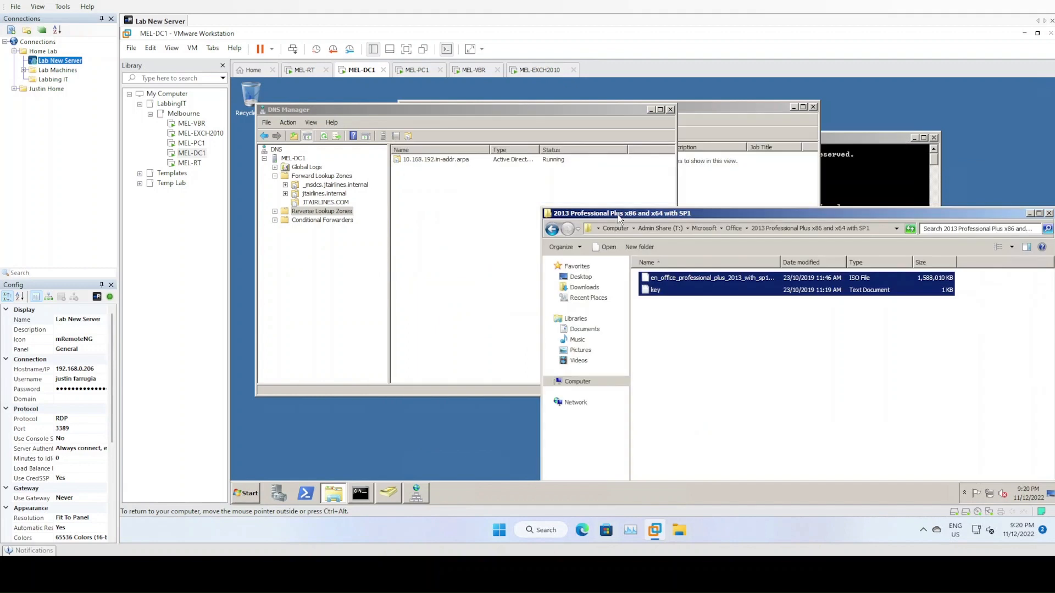
left_click(437, 243)
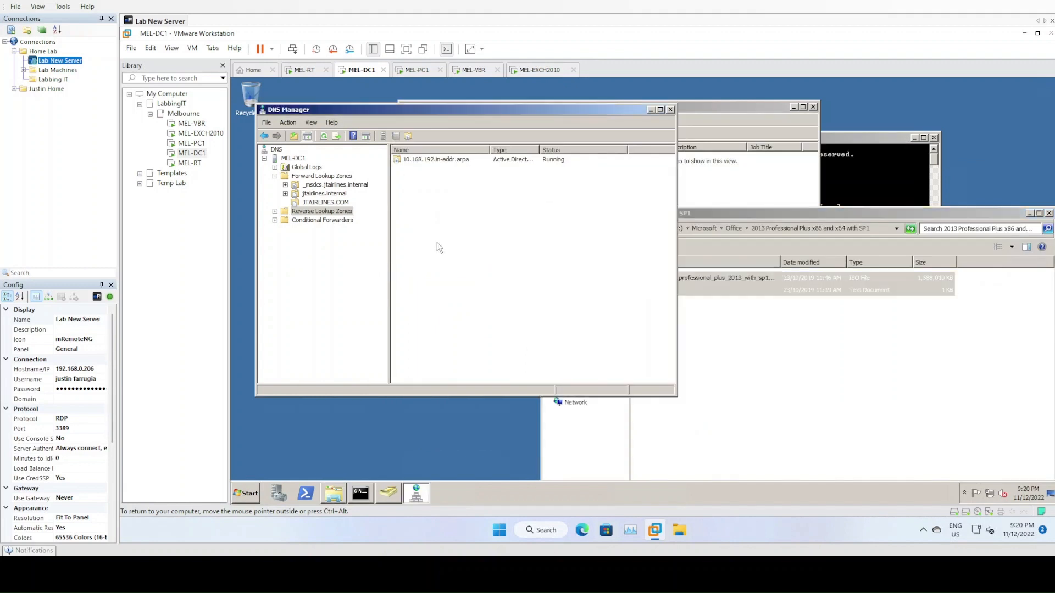
left_click(316, 213)
left_click(340, 203)
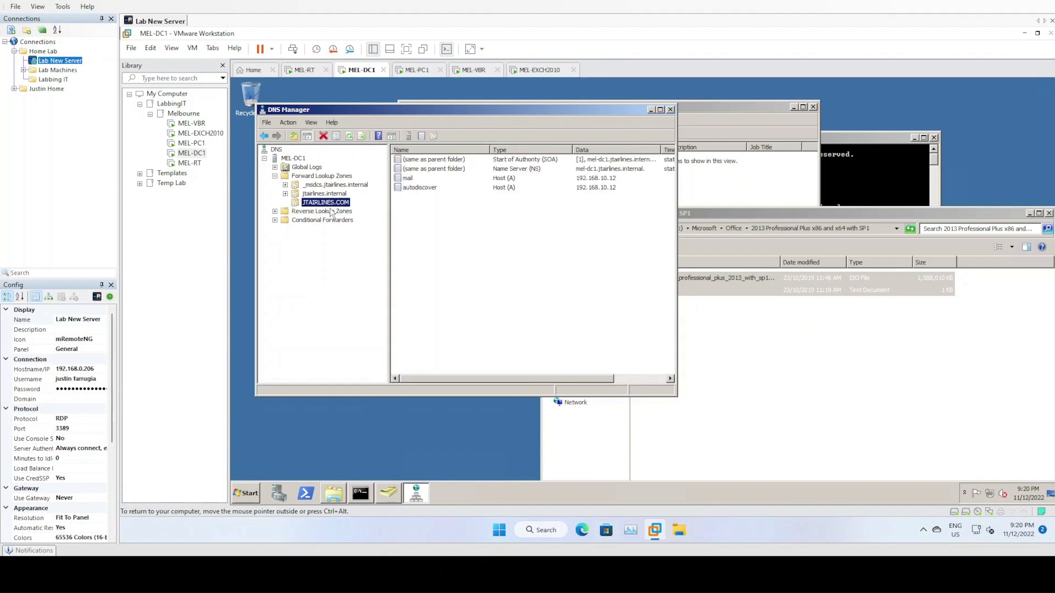
left_click(404, 178)
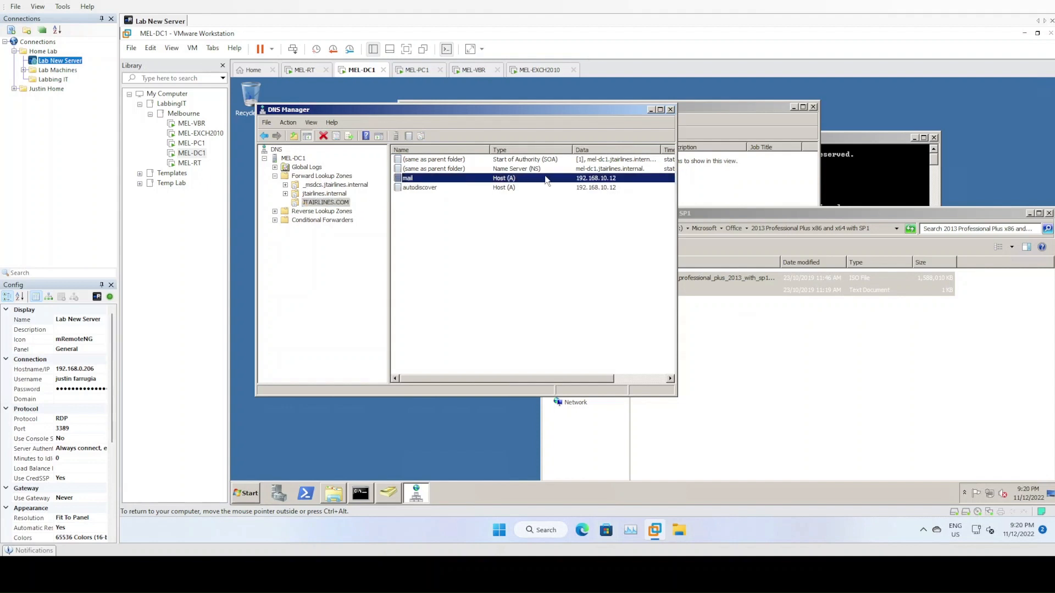
left_click(426, 188)
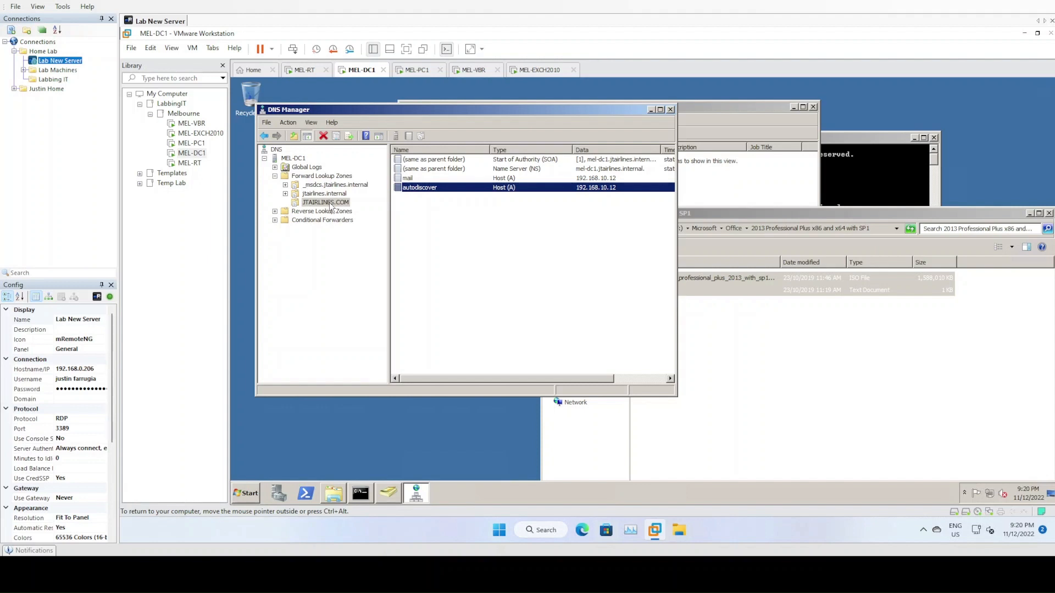
left_click(464, 197)
- Ping mail.jtairlines.com from the command prompt, getting replies from 192.168.10.12, then return to MEL-PC1
left_click(898, 164)
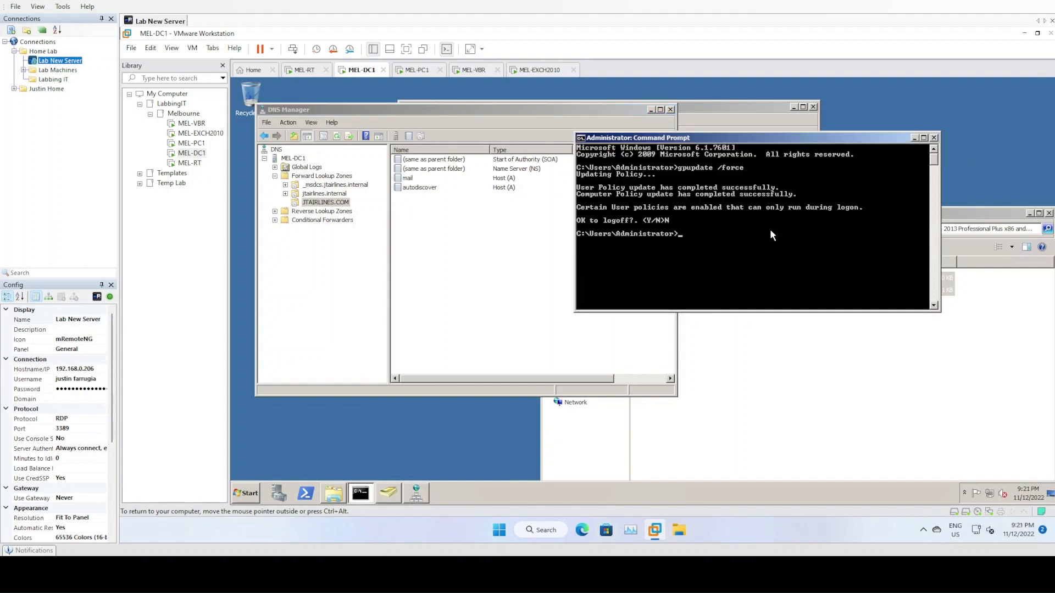
type("ping mail.jtairlines.com")
key("Return")
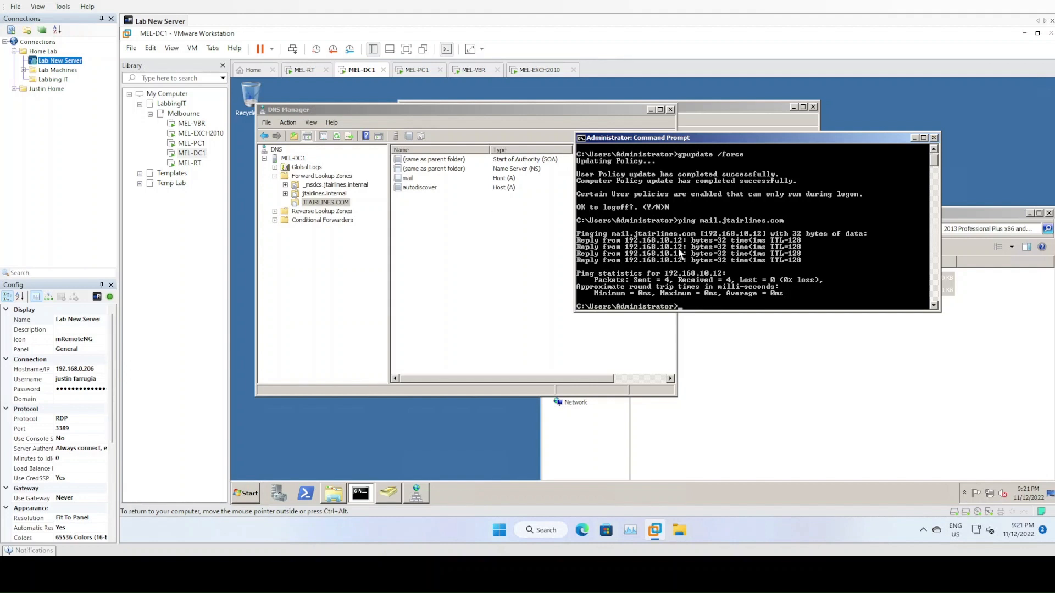
left_click(495, 267)
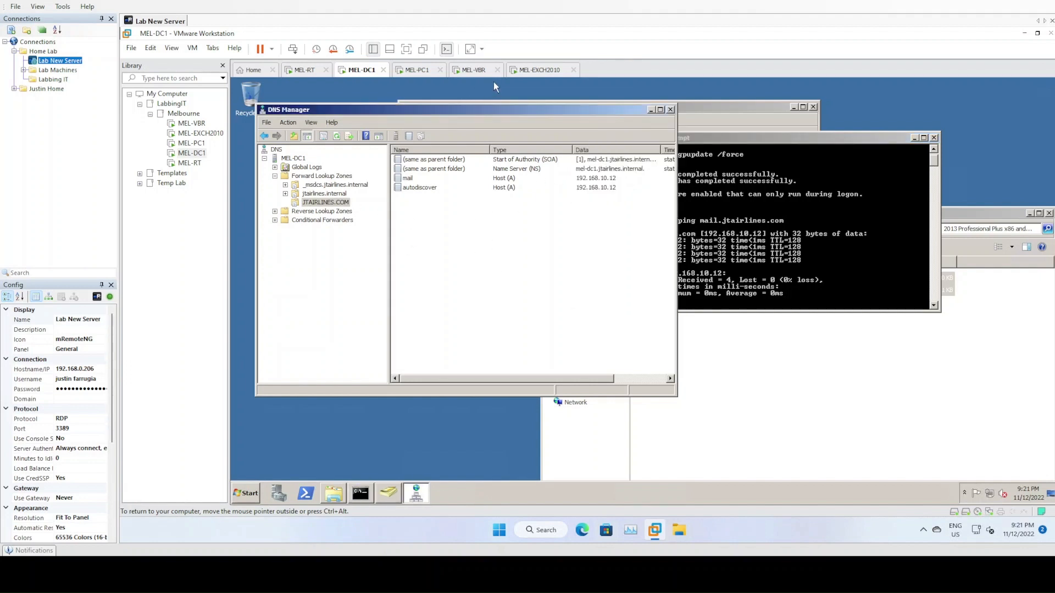
left_click(418, 69)
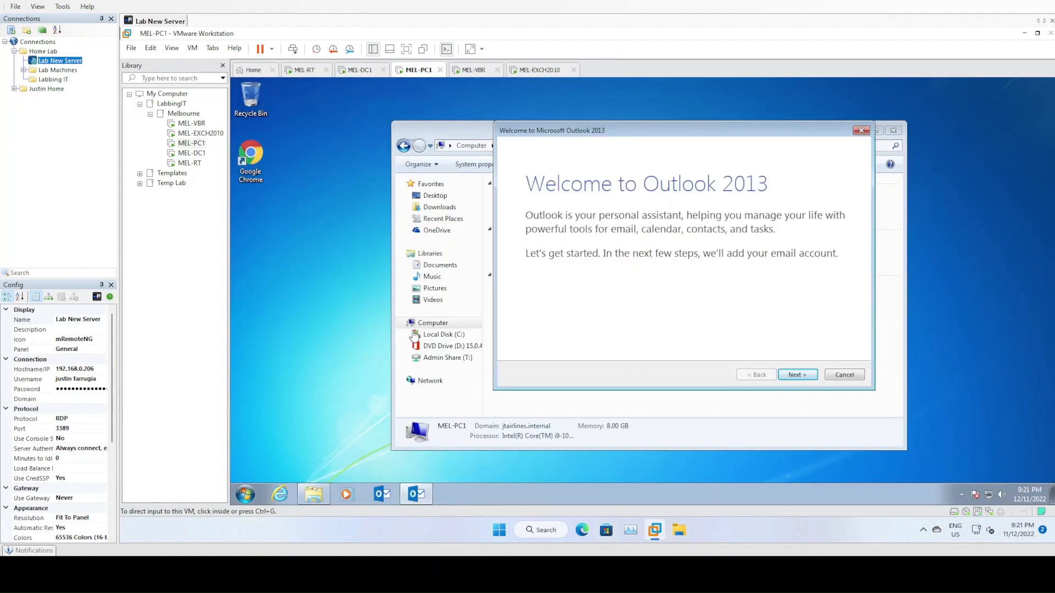
- Run Outlook's Auto Account Setup for the Administrator Exchange mailbox, finish, and cancel the server-issue message
left_click(799, 375)
left_click(798, 375)
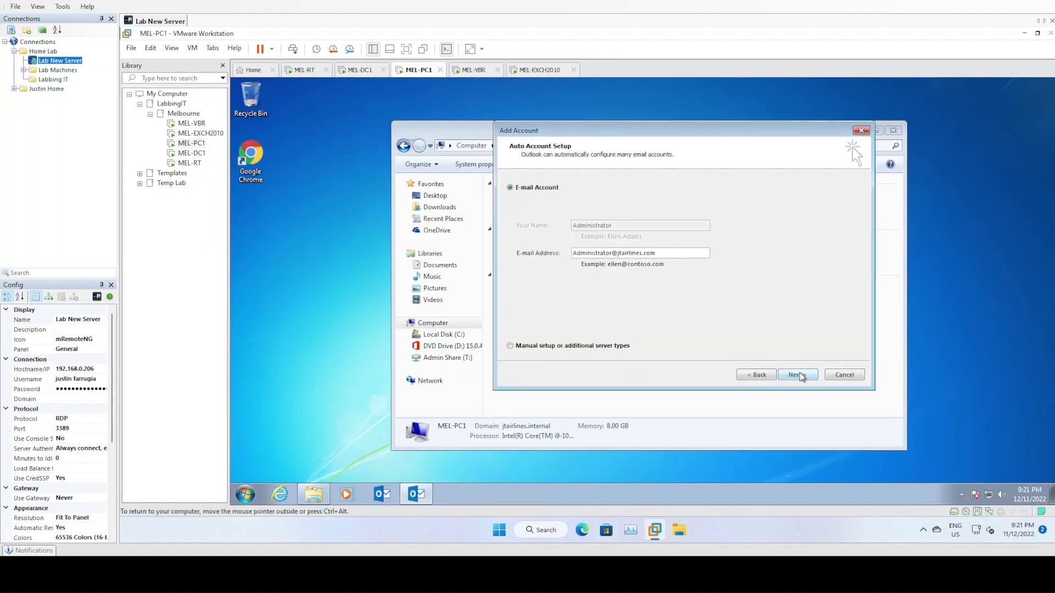
left_click(800, 374)
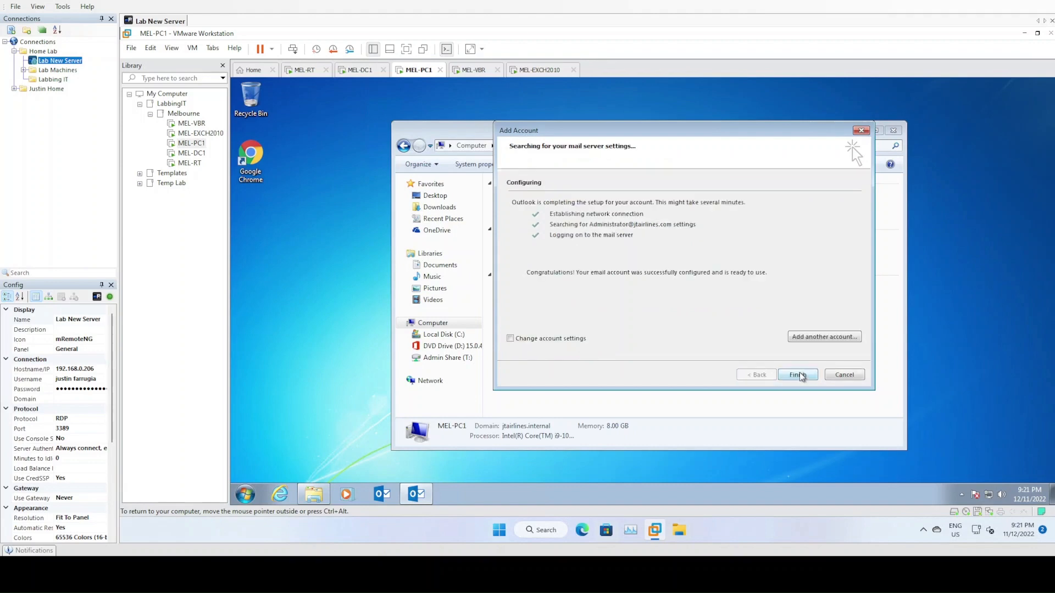
left_click(798, 375)
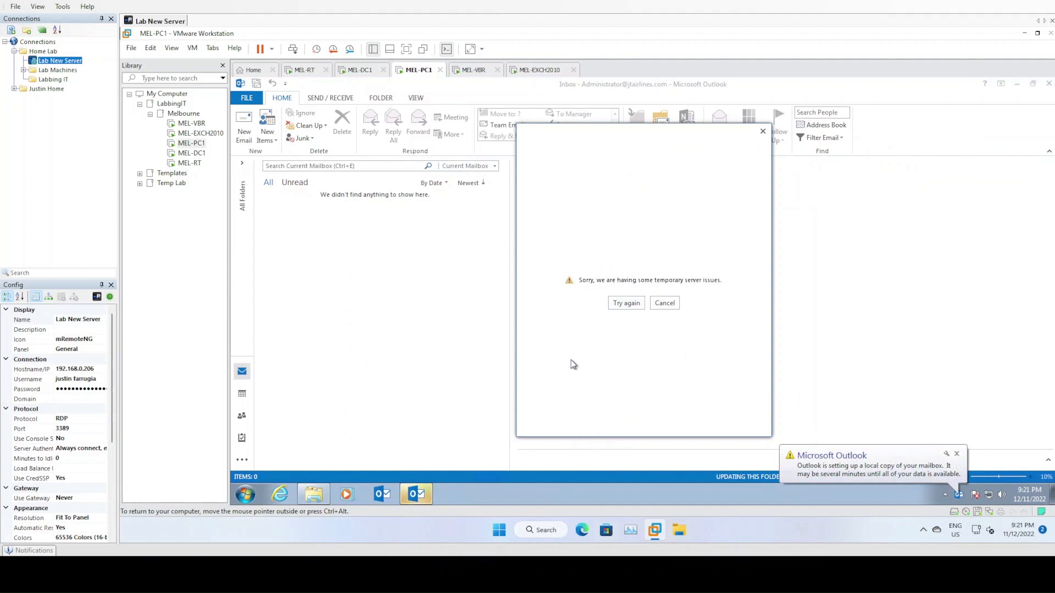
left_click(957, 455)
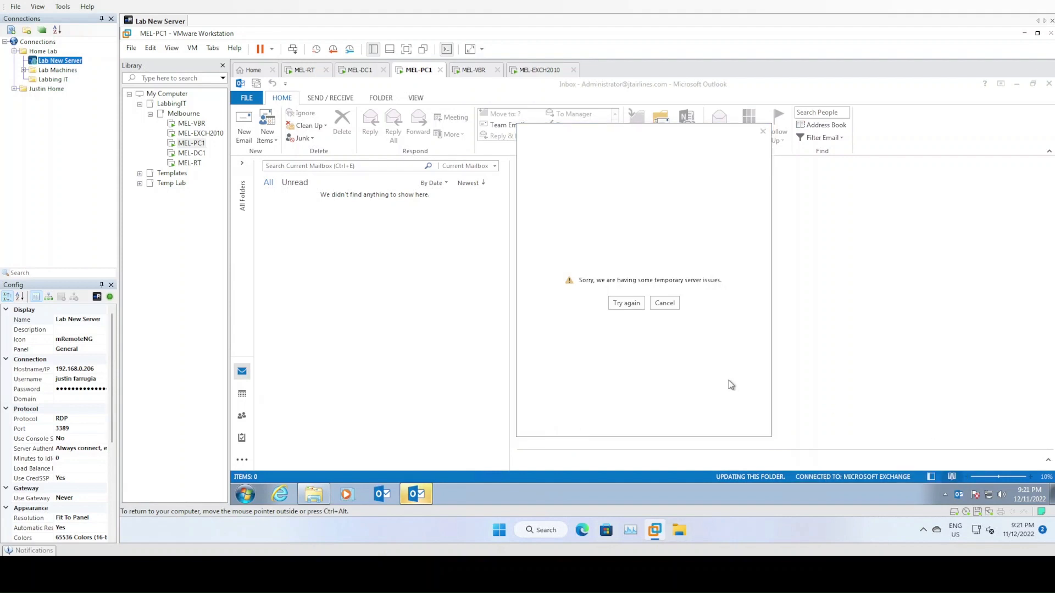
left_click(665, 304)
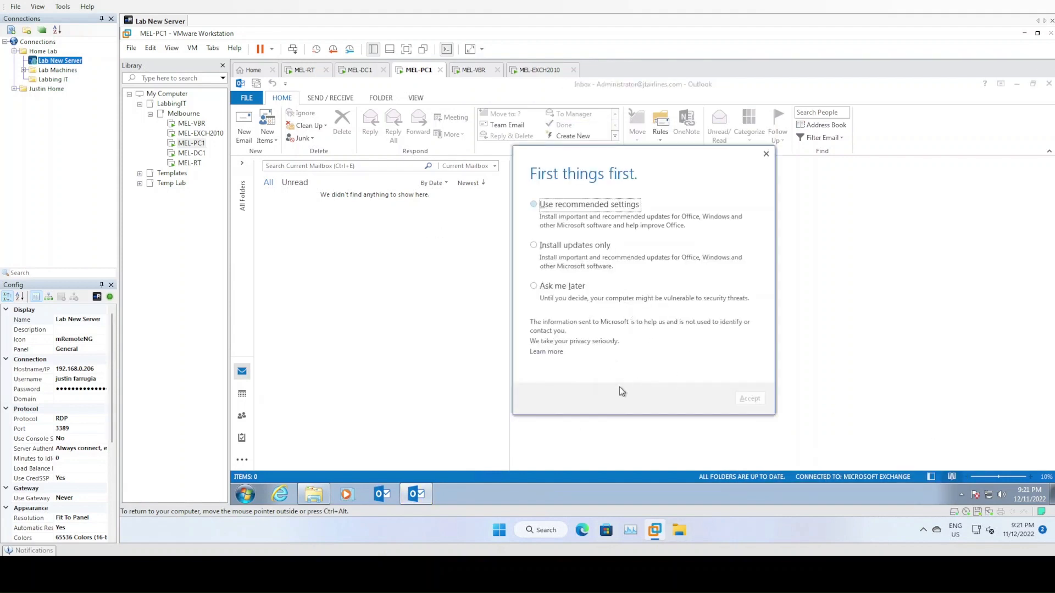
- Accept recommended update settings and try Activate Product under File > Office Account, dismissing the error
left_click(572, 206)
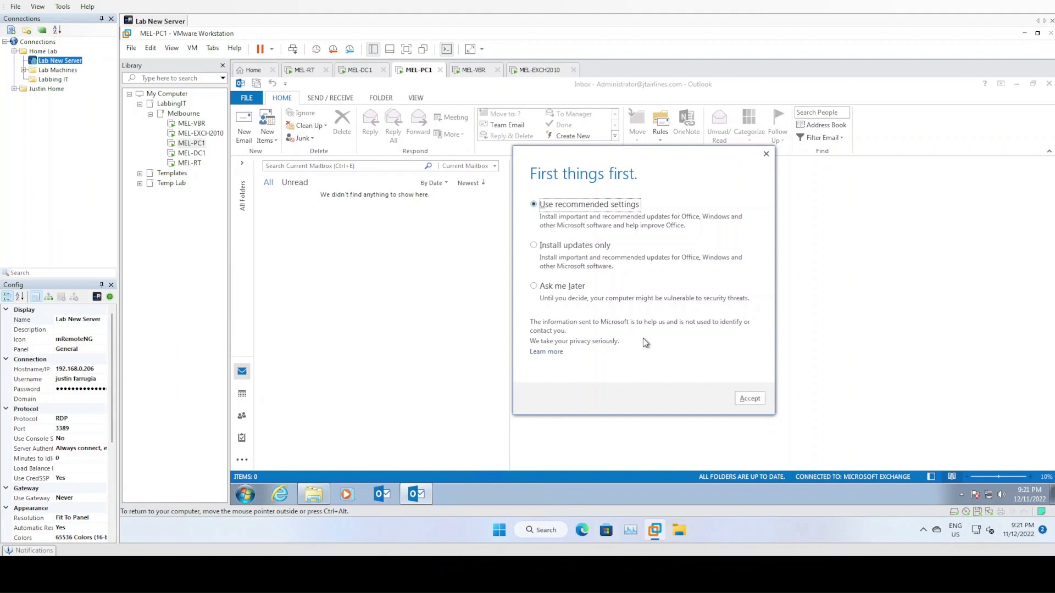
left_click(749, 399)
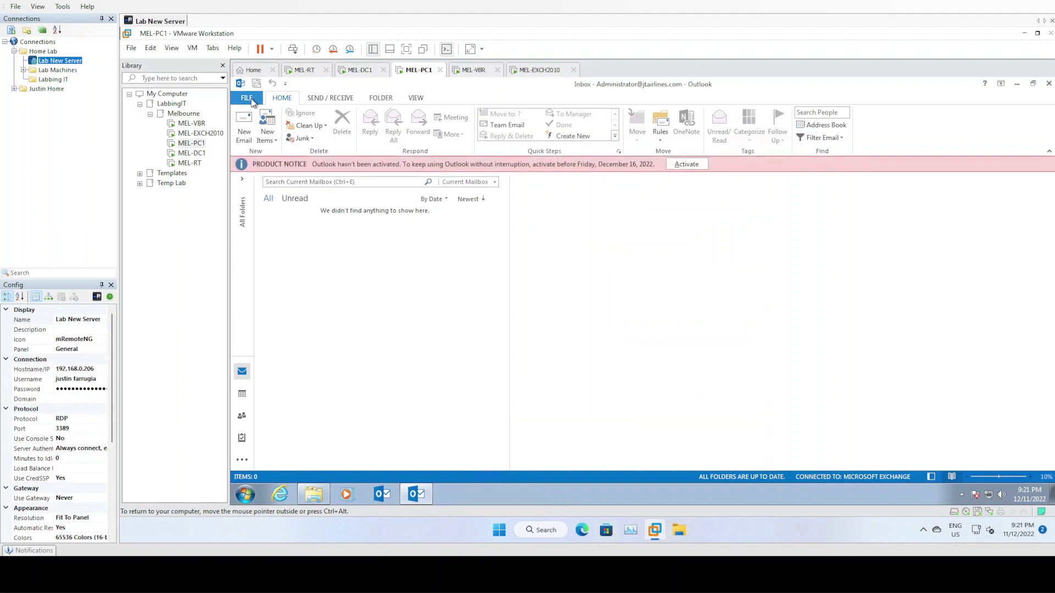
left_click(248, 99)
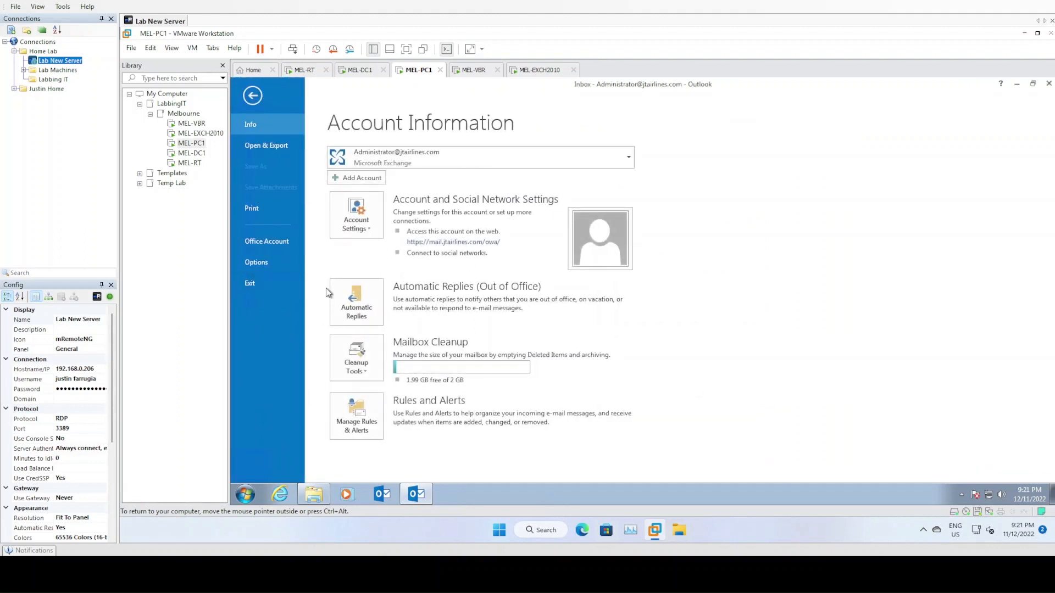
left_click(274, 247)
left_click(612, 245)
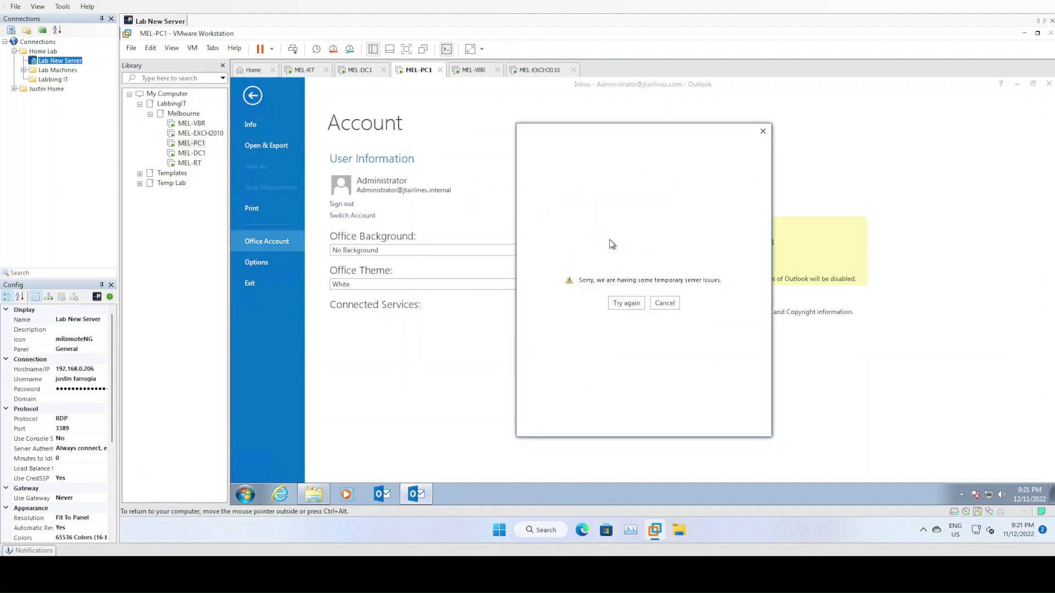
left_click(664, 302)
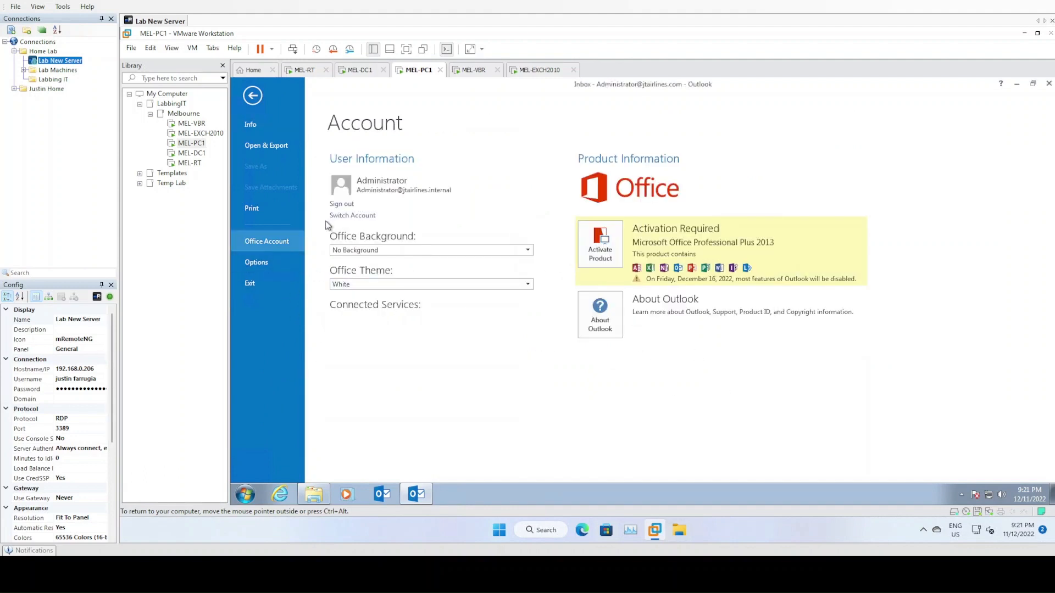
- Retry activation from the inbox product notice bar and cancel the resulting error
left_click(253, 95)
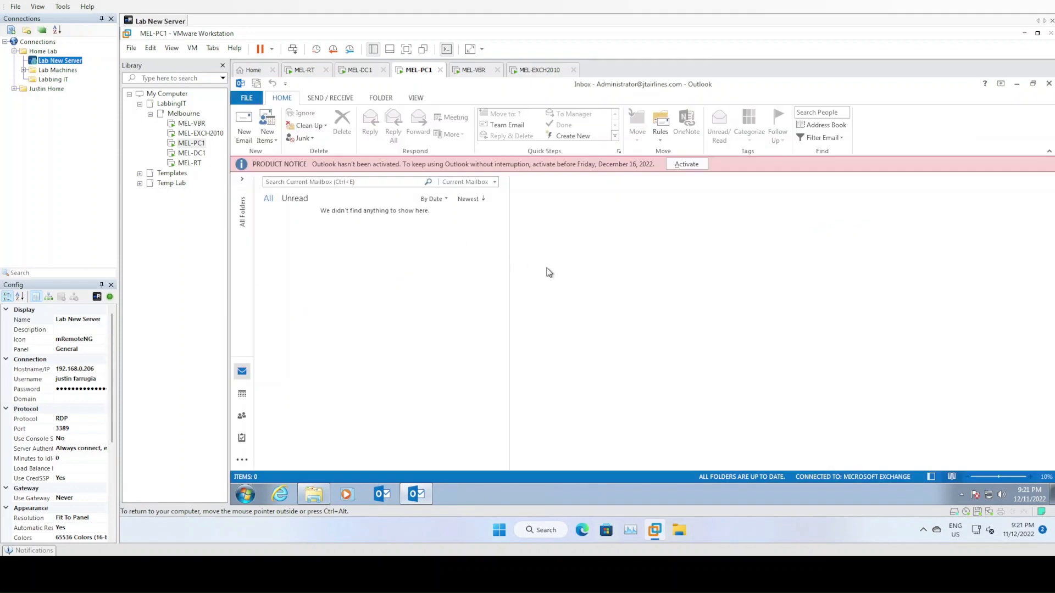
left_click(686, 164)
left_click(666, 305)
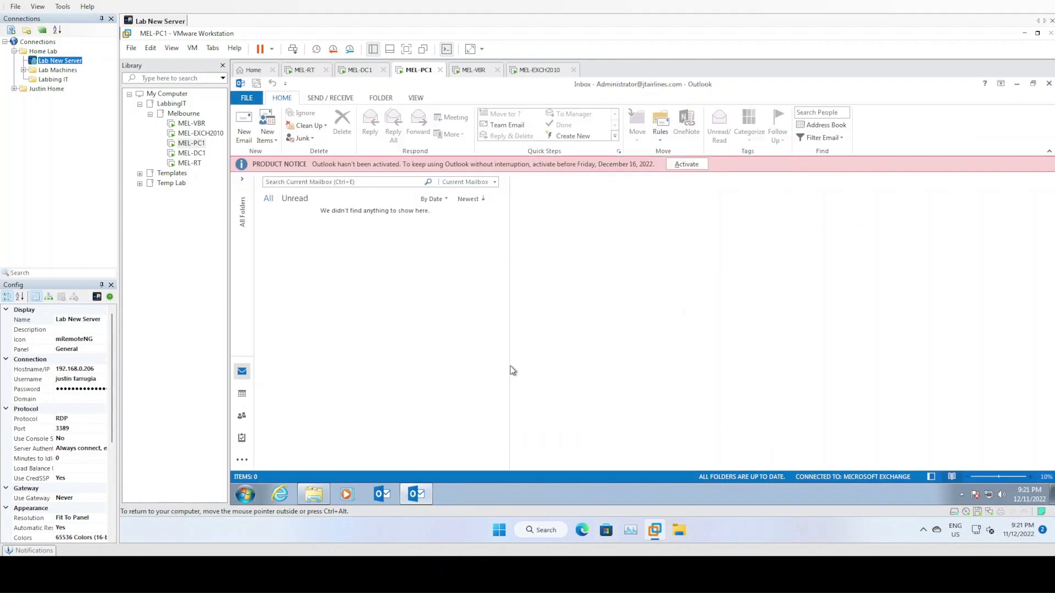
left_click(245, 495)
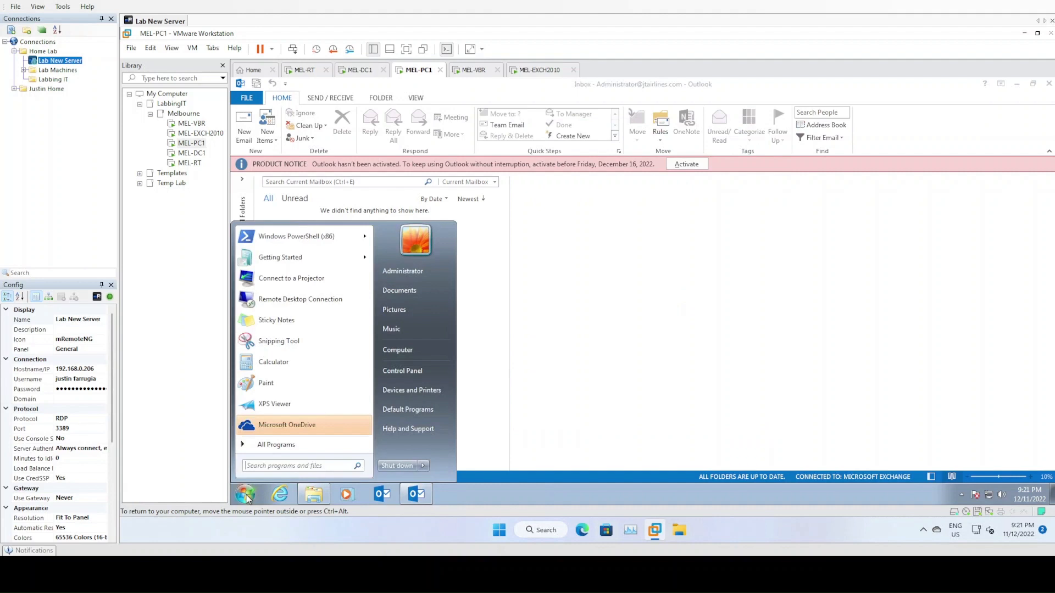
- In Control Panel's Programs and Features, start a Change on Microsoft Office Professional Plus 2013
left_click(413, 371)
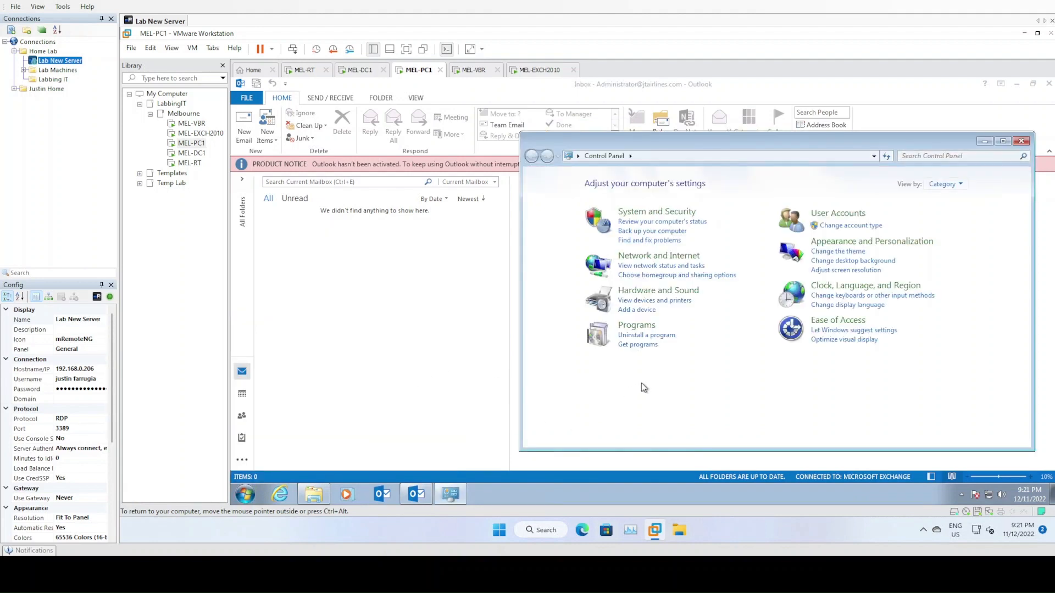
left_click(647, 326)
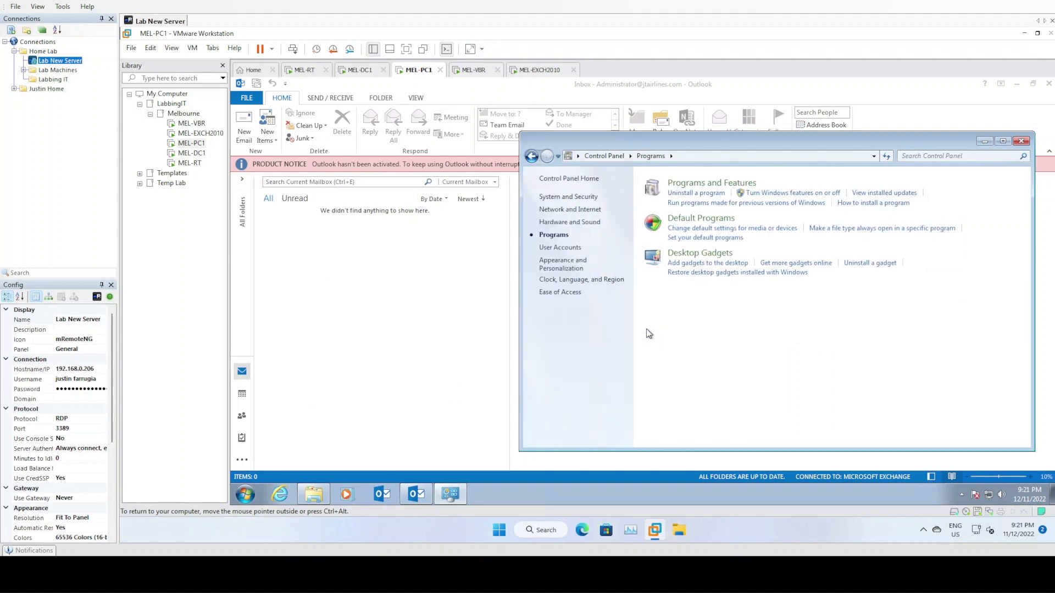
left_click(701, 186)
left_click(738, 322)
scroll(739, 323, "down", 5)
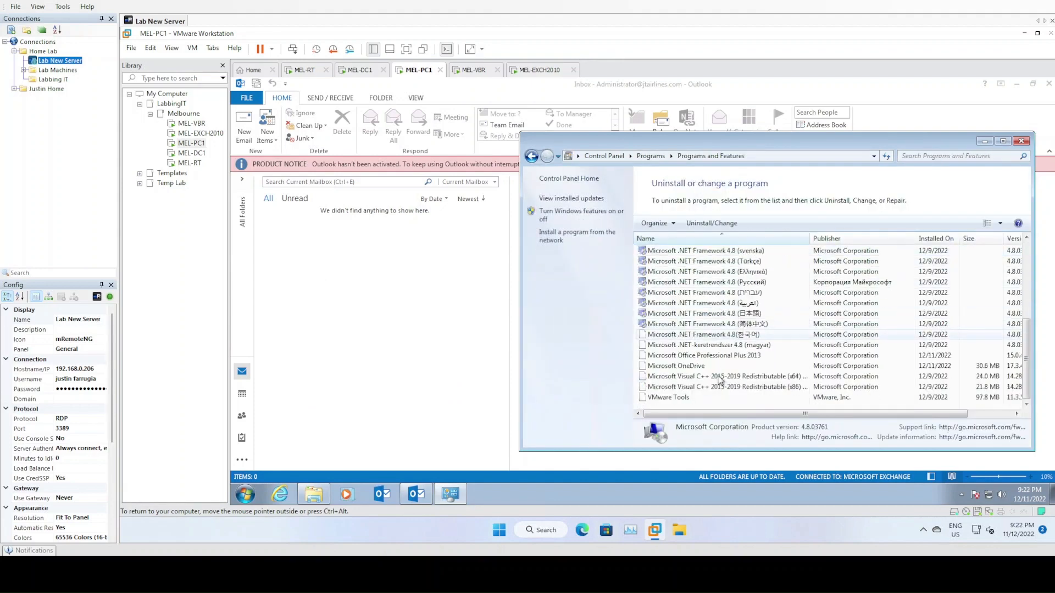
left_click(709, 356)
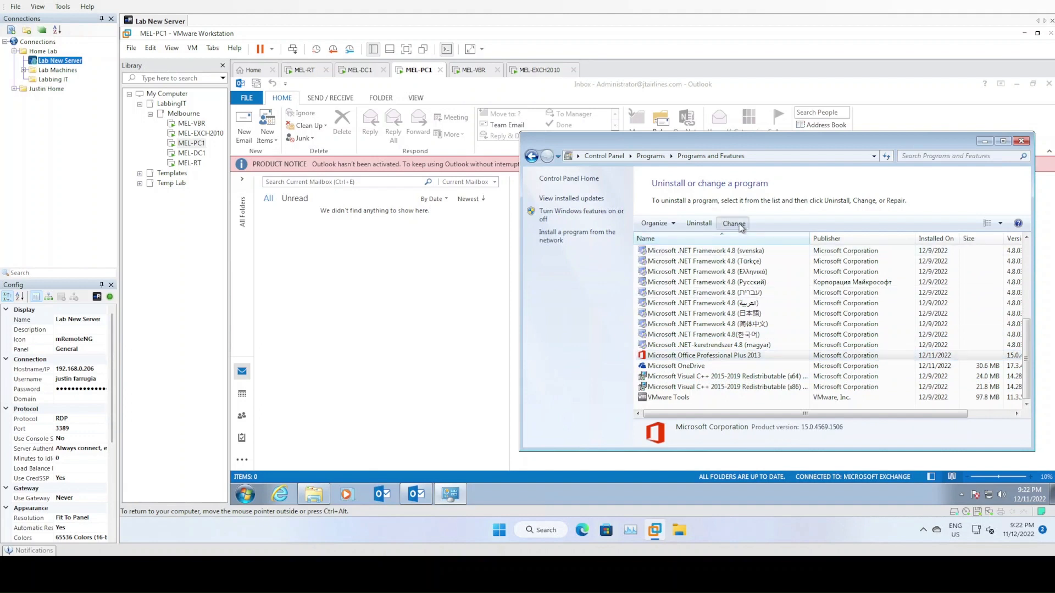
left_click(740, 226)
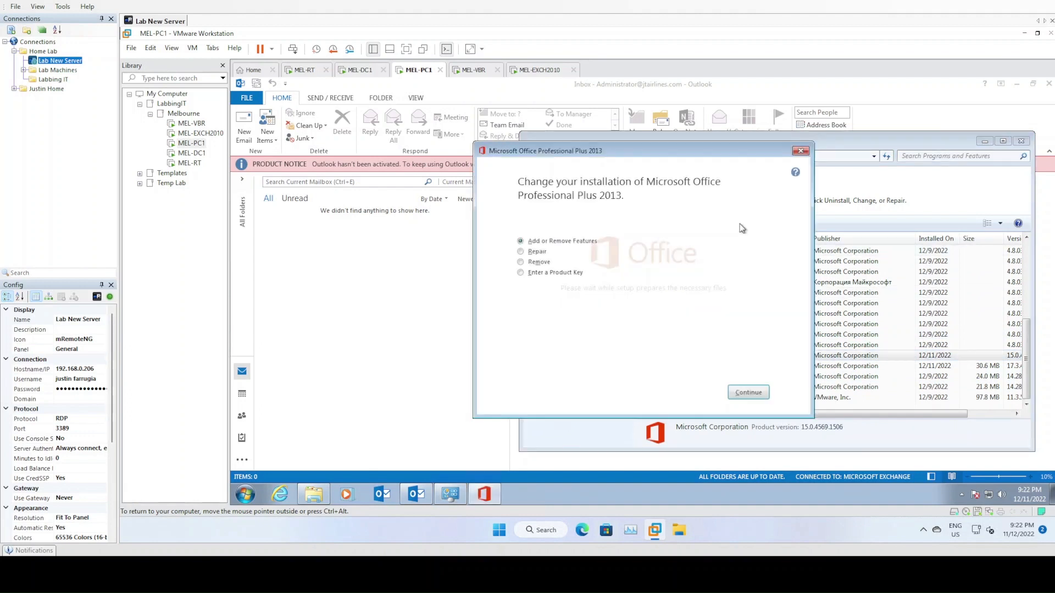
- Pick the Enter a Product Key option and launch the Office reconfiguration, moving its progress window aside
left_click(548, 274)
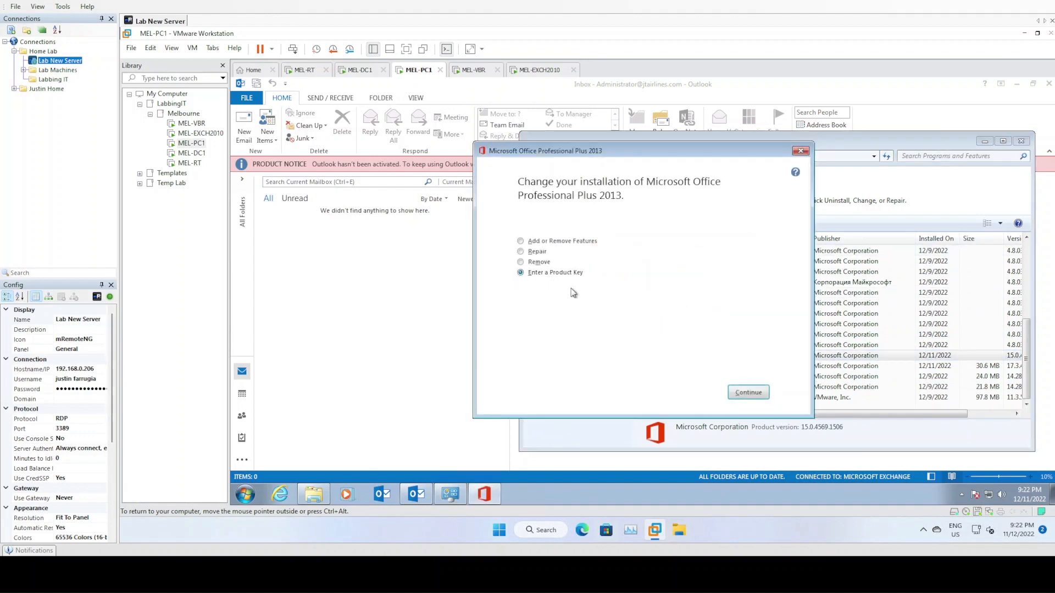
left_click(743, 393)
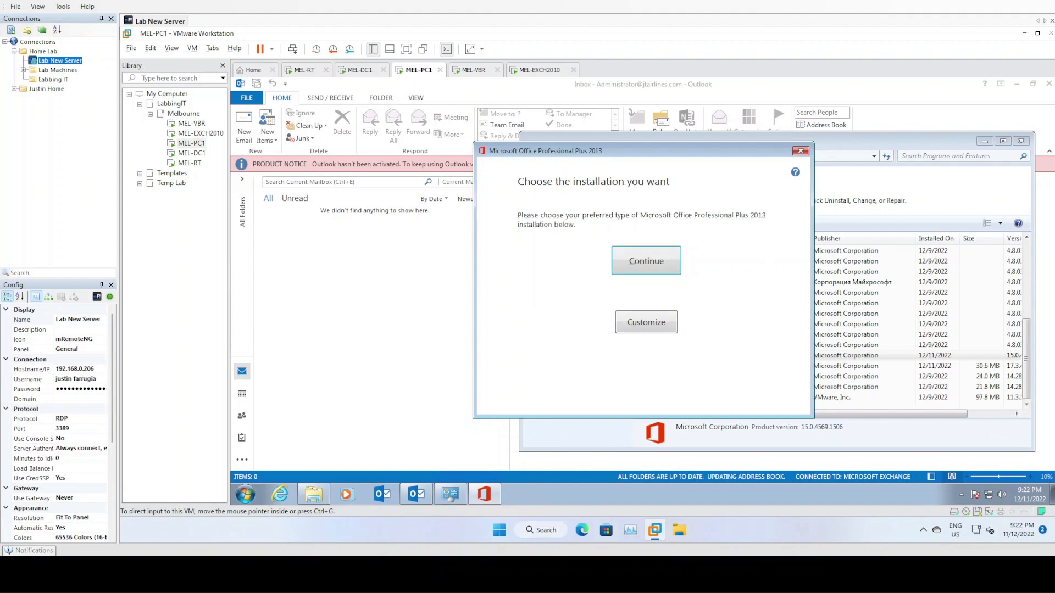
left_click(663, 269)
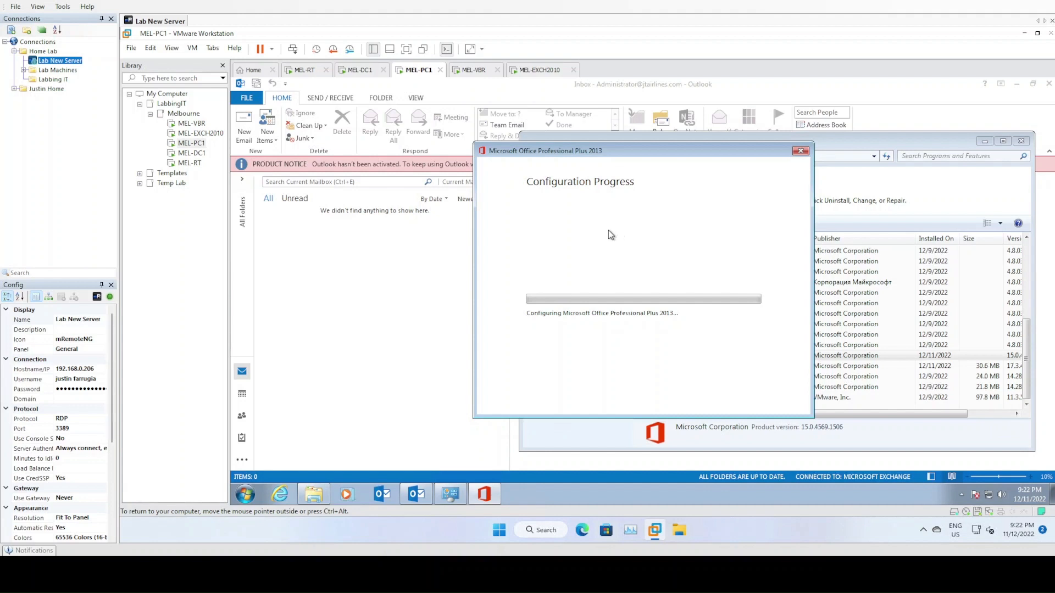
left_click_drag(651, 152, 579, 174)
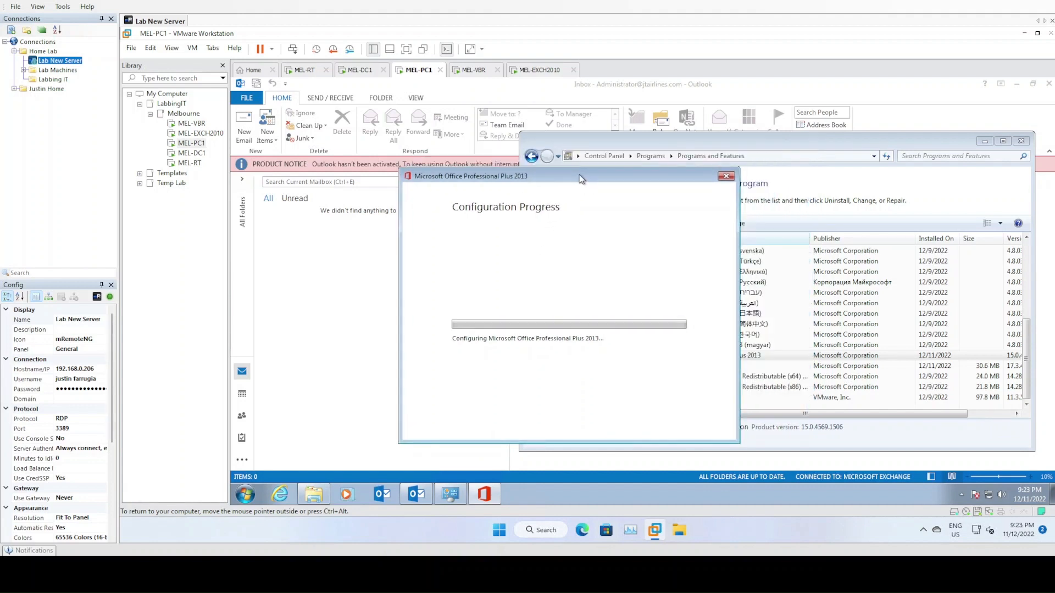
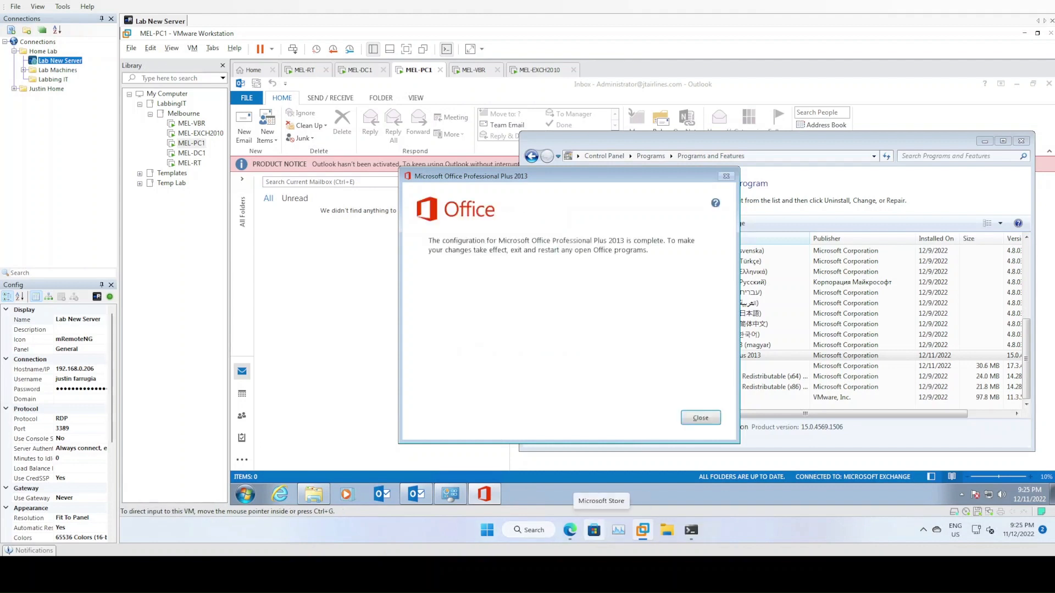
- Dismiss the Office configuration-complete notice and close the Programs and Features window
left_click(701, 421)
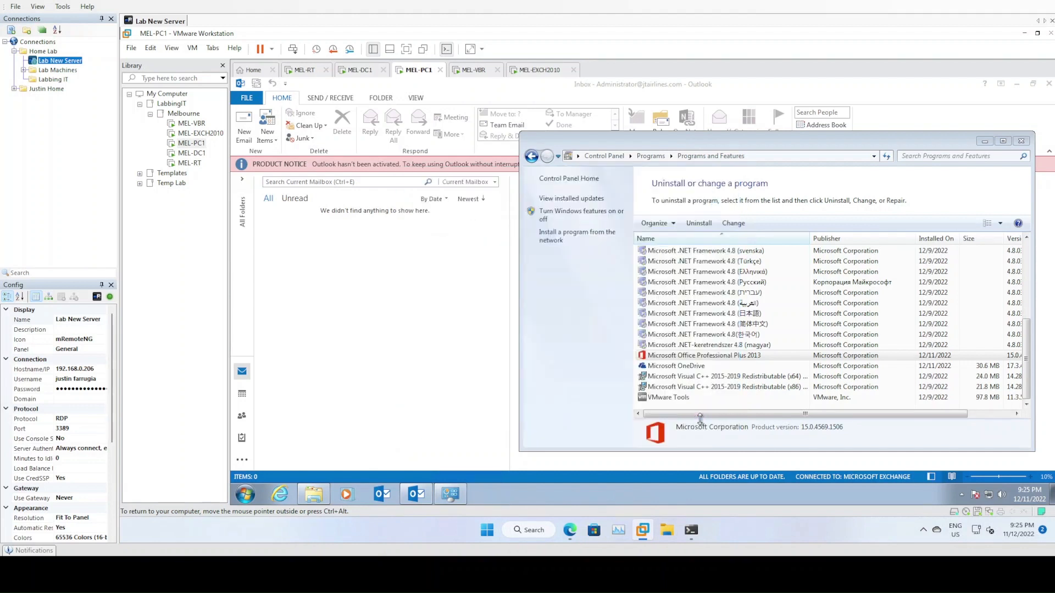
left_click(1023, 142)
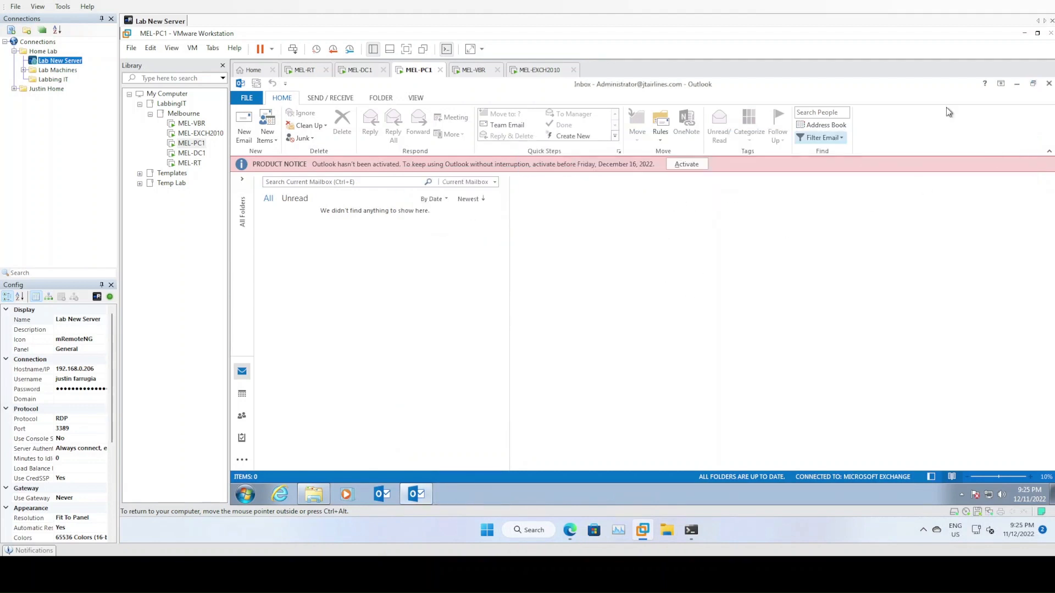
- Restart Outlook in the MEL-PC1 VM and expand the administrator mailbox's folder list
left_click(1048, 83)
left_click(379, 493)
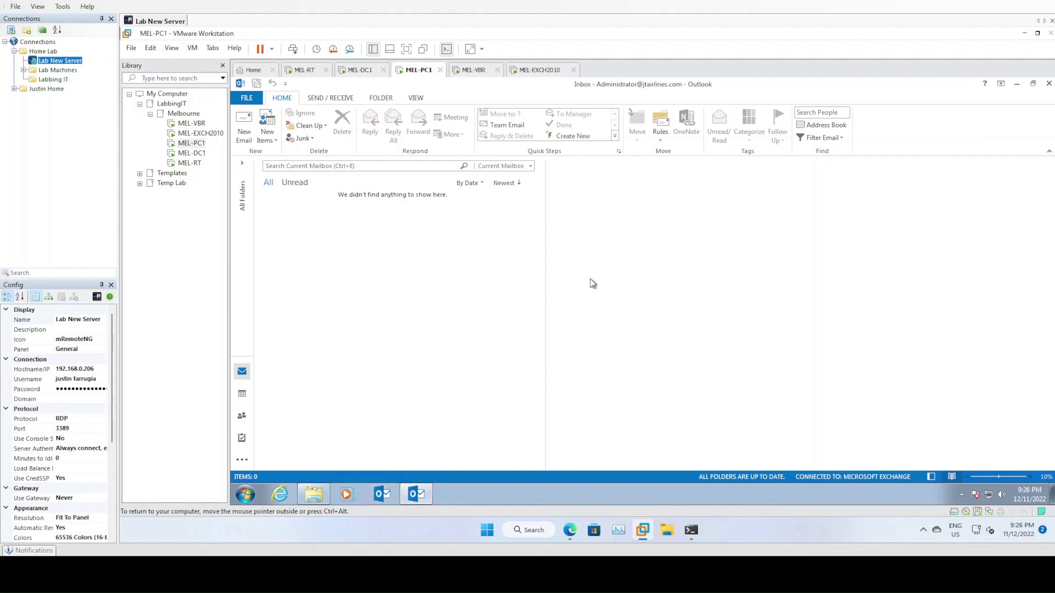
left_click(242, 163)
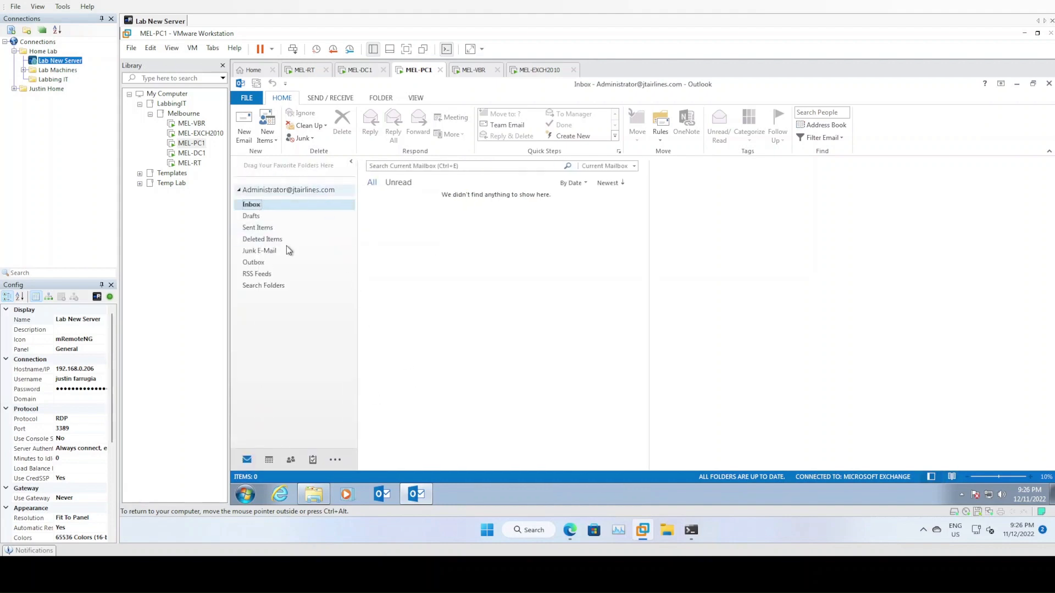
left_click(961, 496)
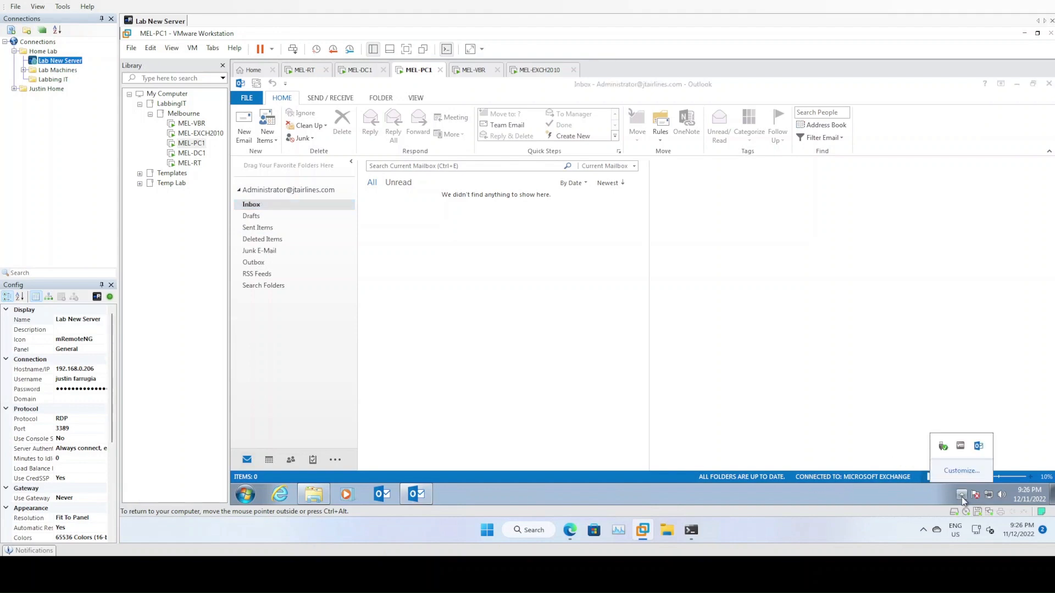
- Open Outlook's Connection Status from the tray and scan its columns for MEL-EXCH2010 connections
right_click(981, 447)
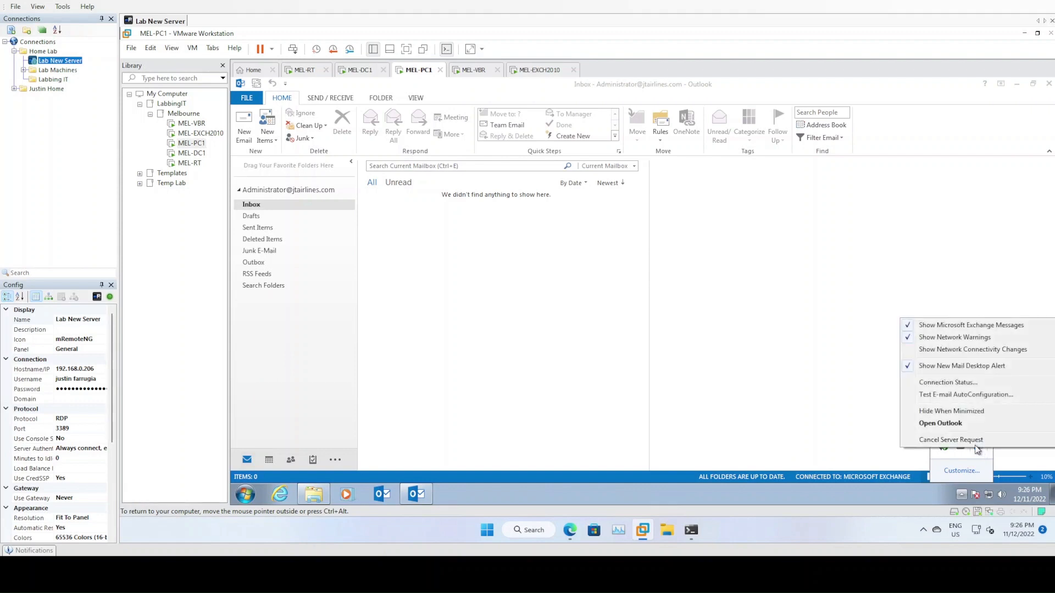
left_click(957, 382)
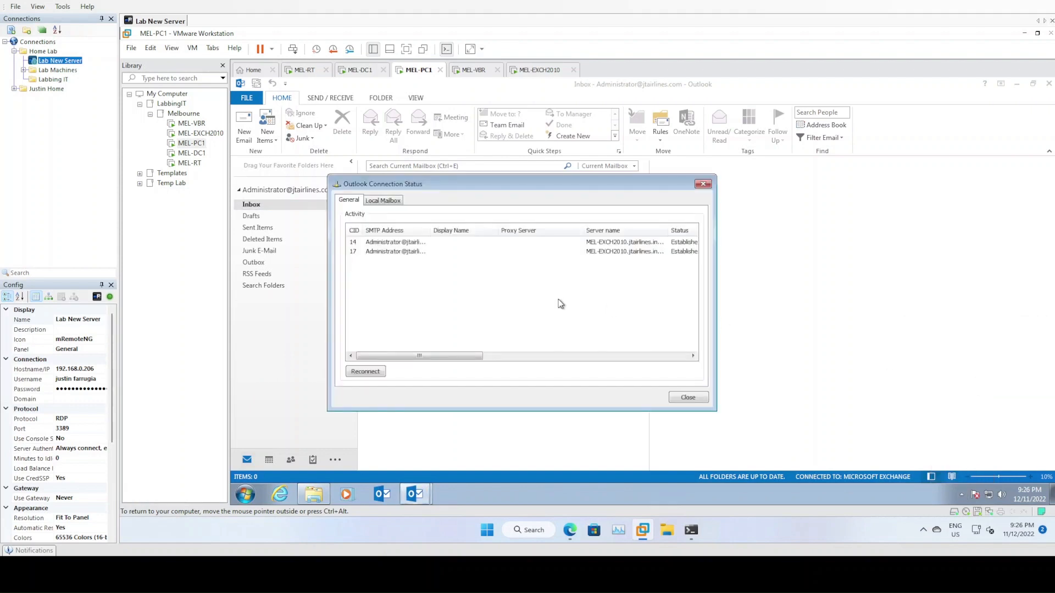
left_click_drag(455, 358, 484, 357)
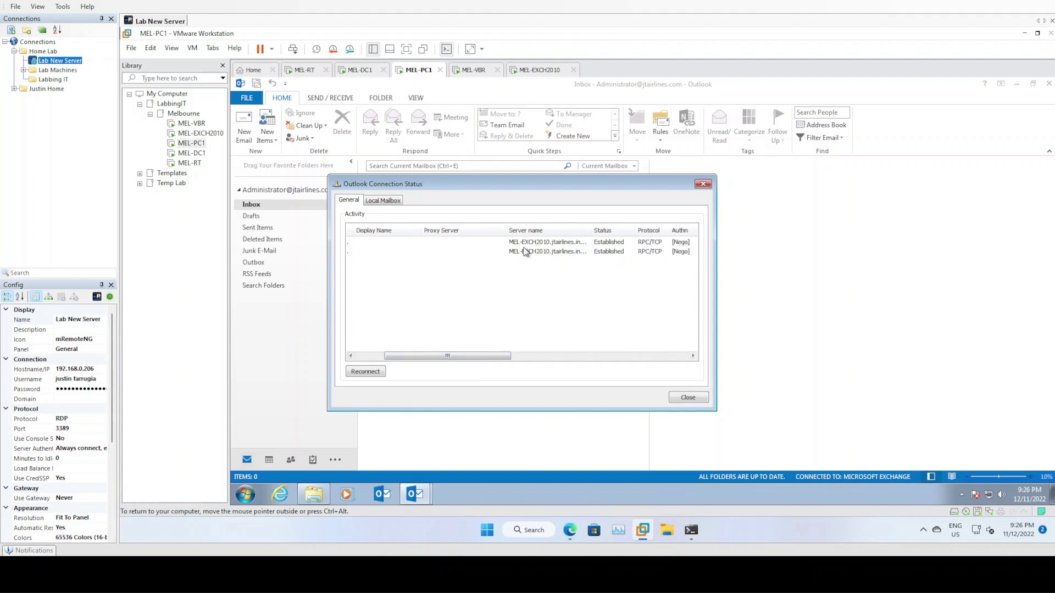
left_click_drag(476, 355, 544, 360)
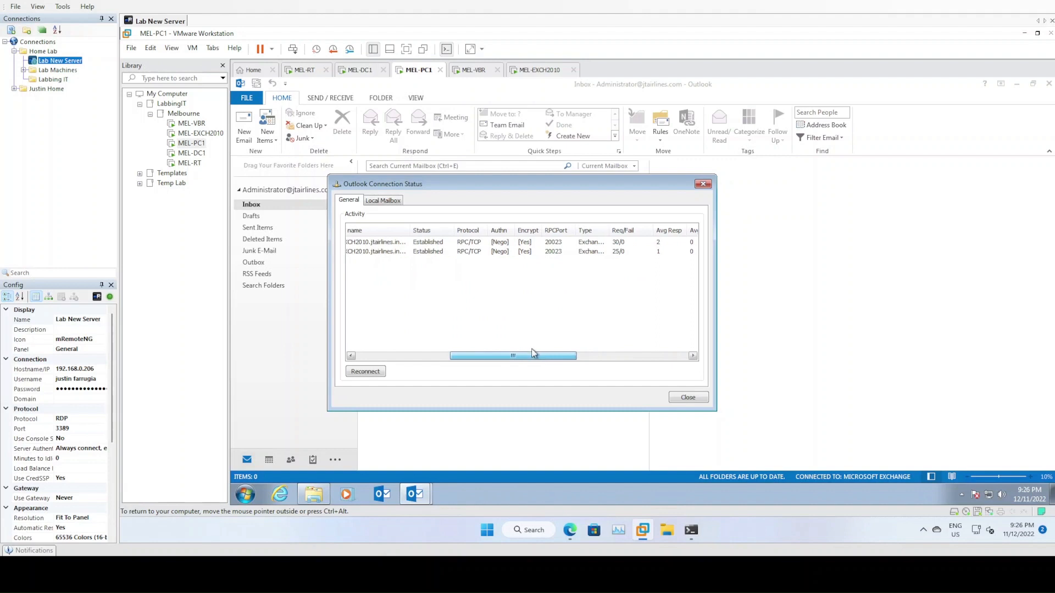
left_click_drag(518, 358, 561, 359)
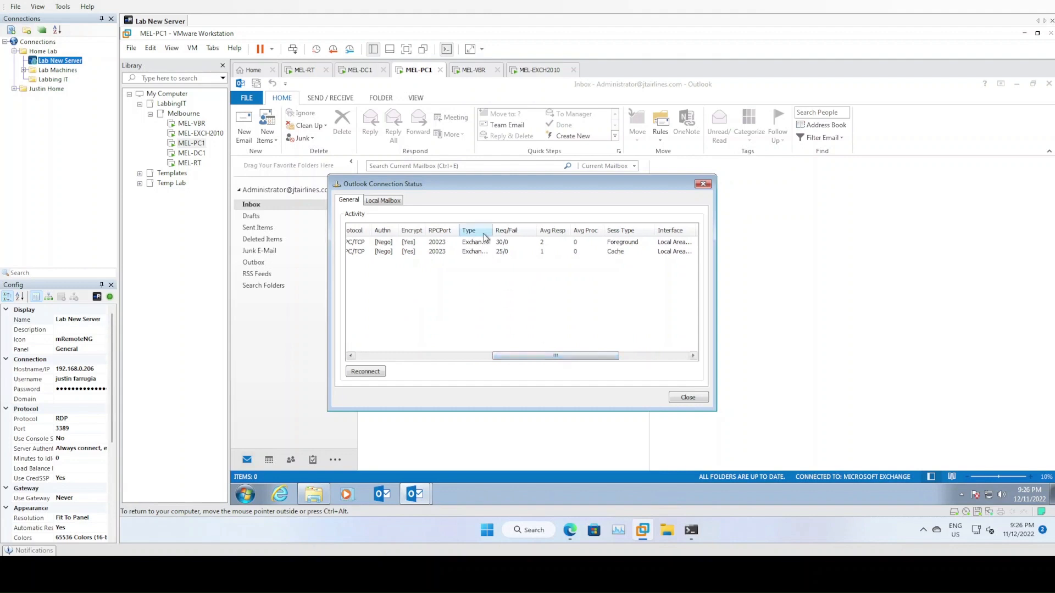
left_click_drag(494, 230, 555, 227)
left_click_drag(535, 356, 399, 356)
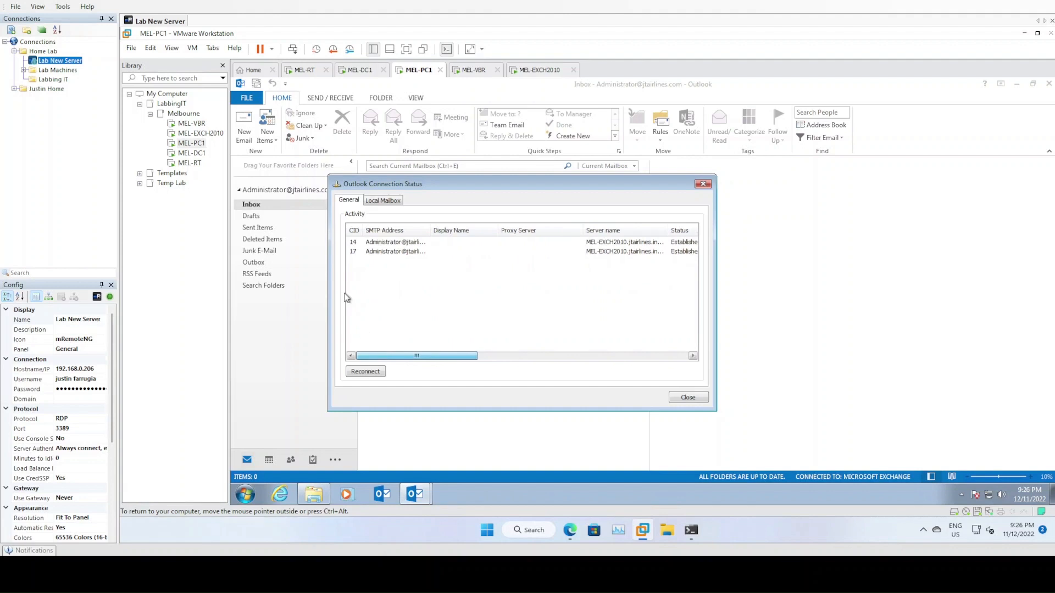
- Check the local mailbox connection entry, close Connection Status, and minimize Outlook
left_click(379, 202)
left_click(356, 205)
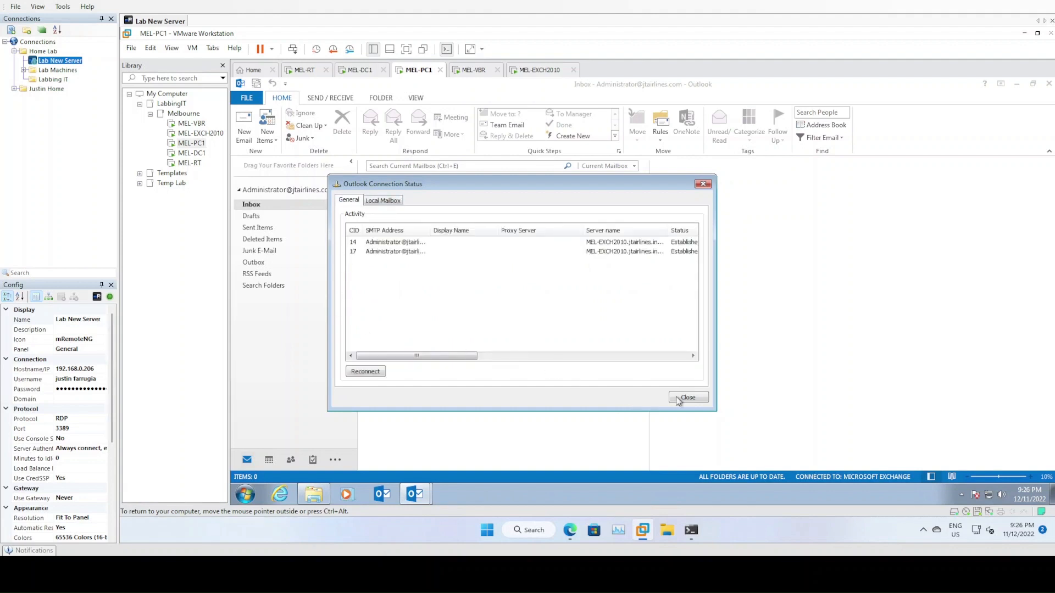
left_click(698, 399)
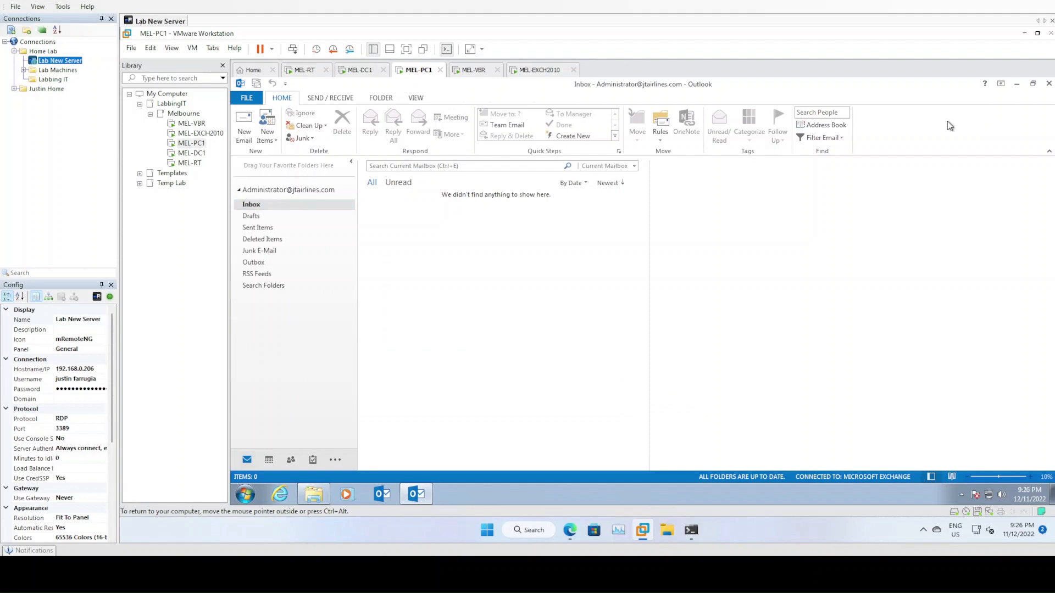
left_click(1017, 83)
double_click(253, 180)
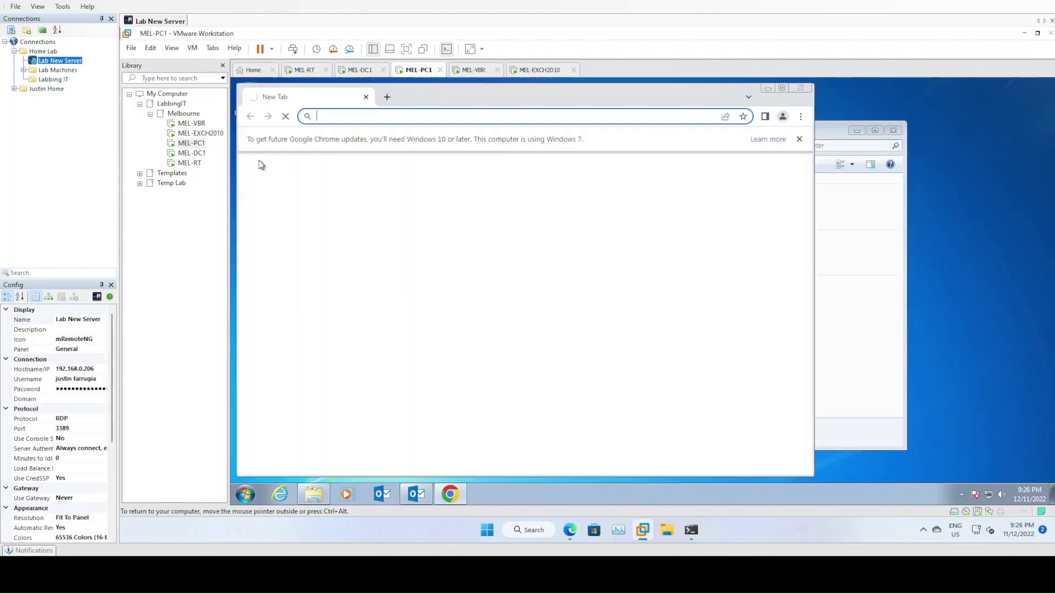
type("https")
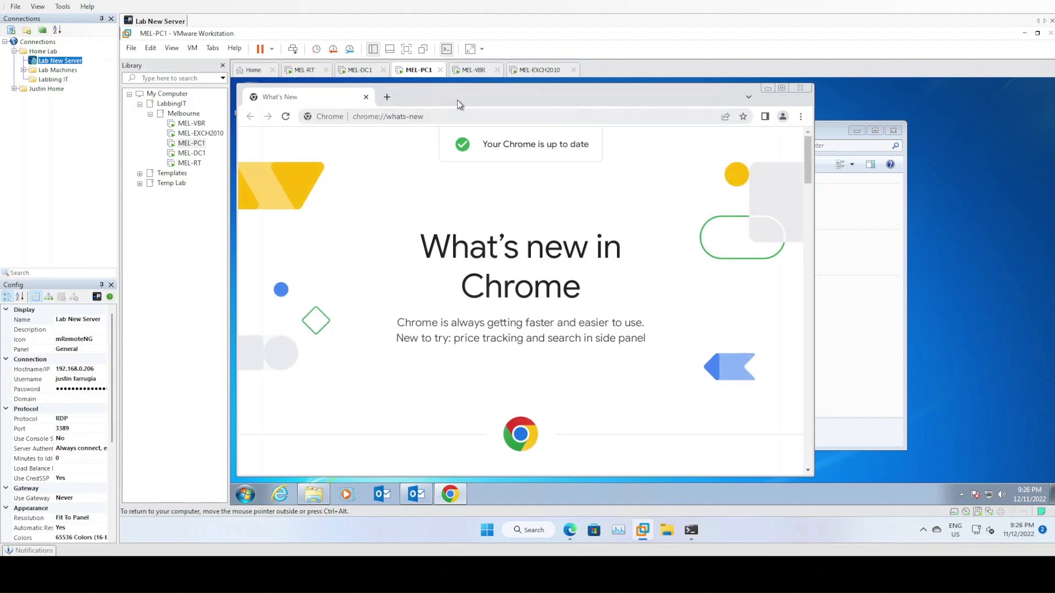
left_click(408, 116)
type("https")
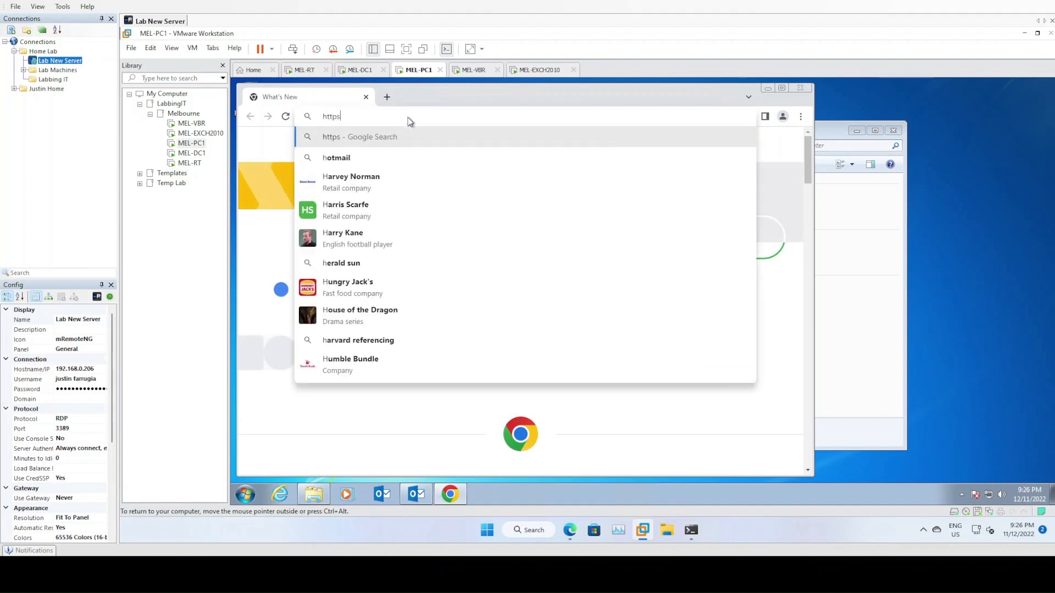
type("://mail.jtairlines.com/owa")
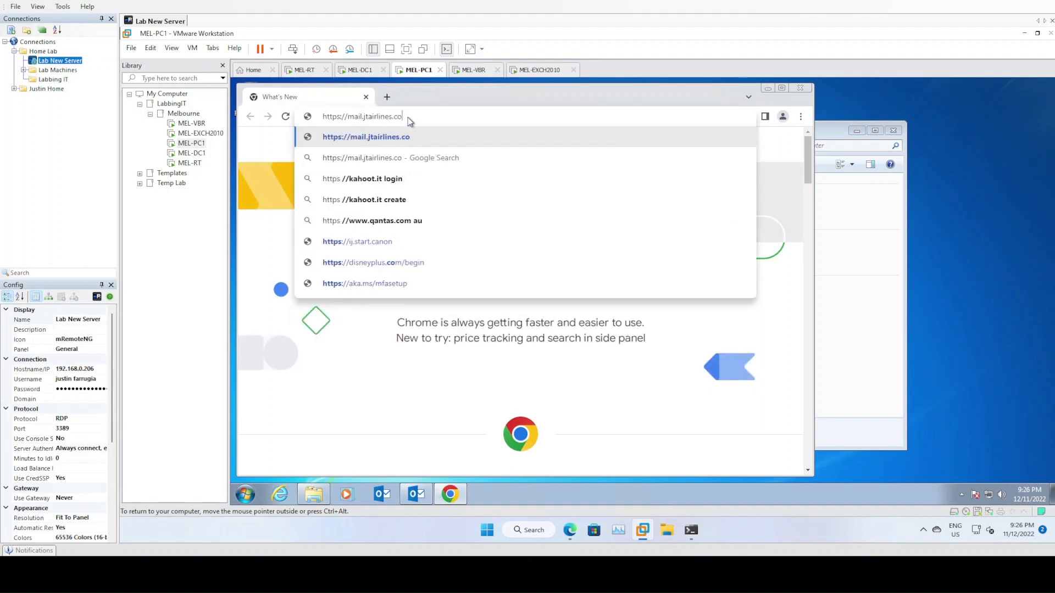
key("Return")
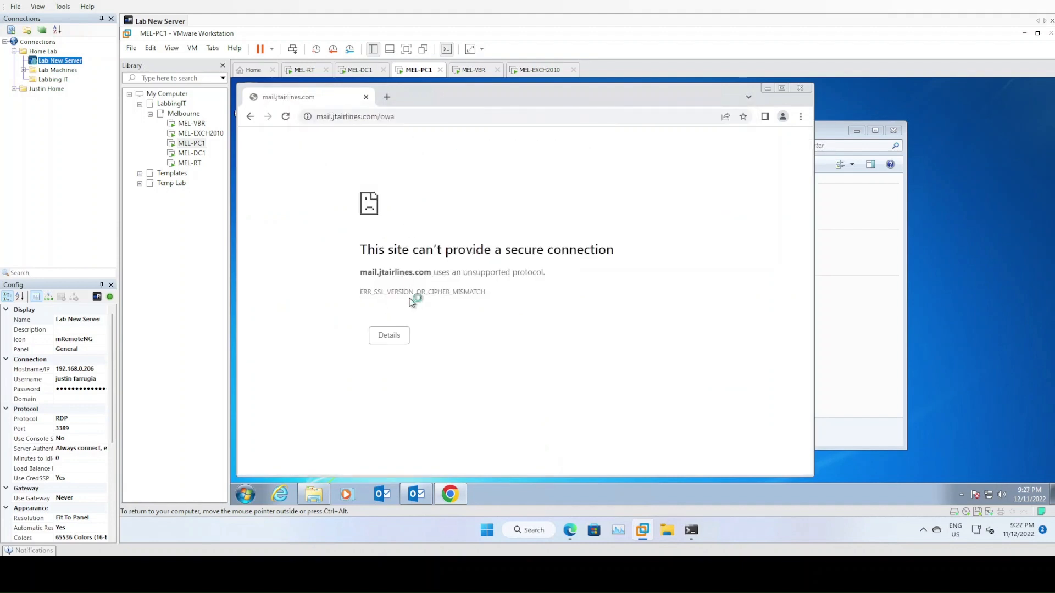
left_click_drag(435, 96, 758, 124)
- Open the Admin Share (T:) drive in Explorer and arrange the Explorer and Chrome windows
double_click(550, 299)
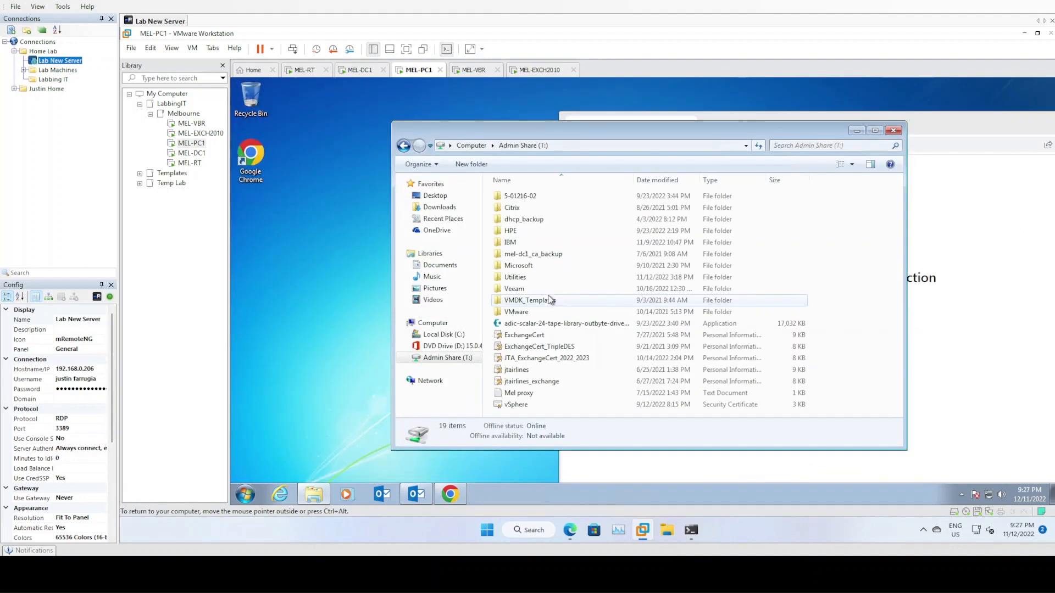
left_click_drag(605, 130, 487, 130)
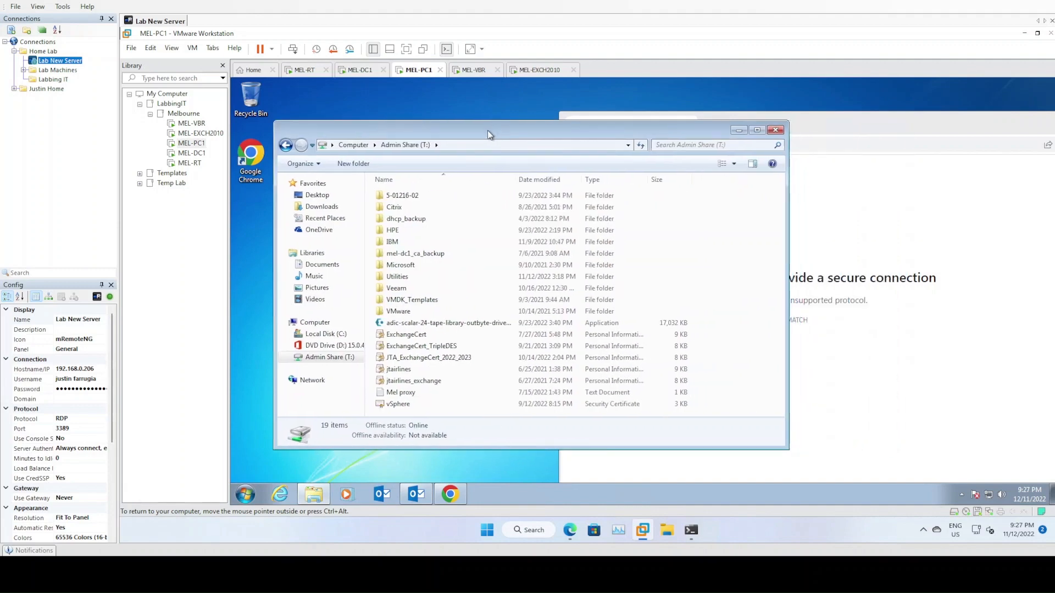
left_click(823, 120)
left_click_drag(823, 119, 598, 112)
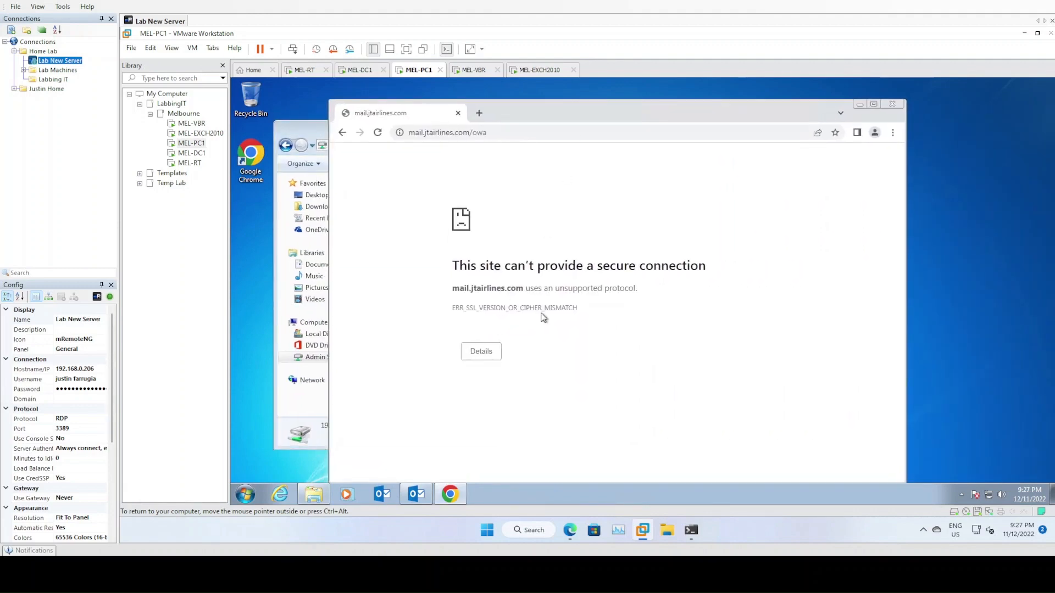
left_click_drag(542, 123, 558, 117)
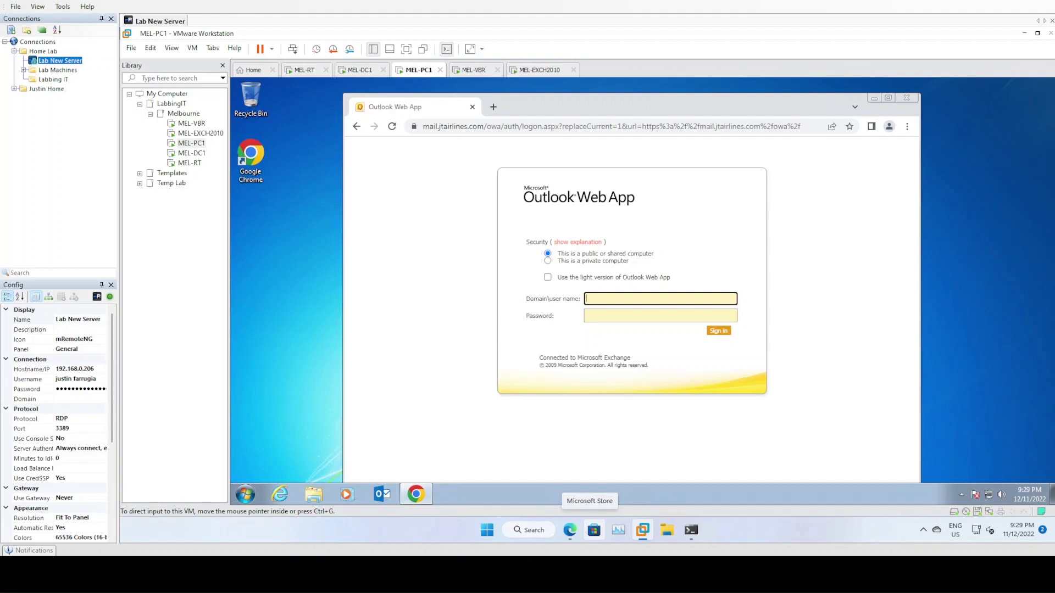
- Run IISCrypto from the Utilities folder on Admin Share (T:) as administrator
left_click(313, 473)
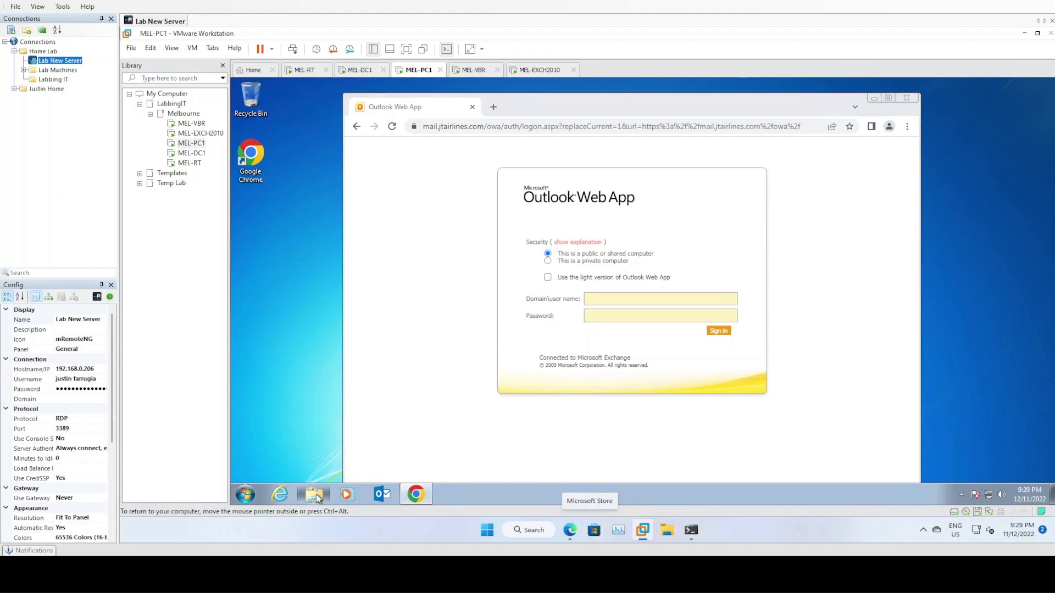
left_click(317, 496)
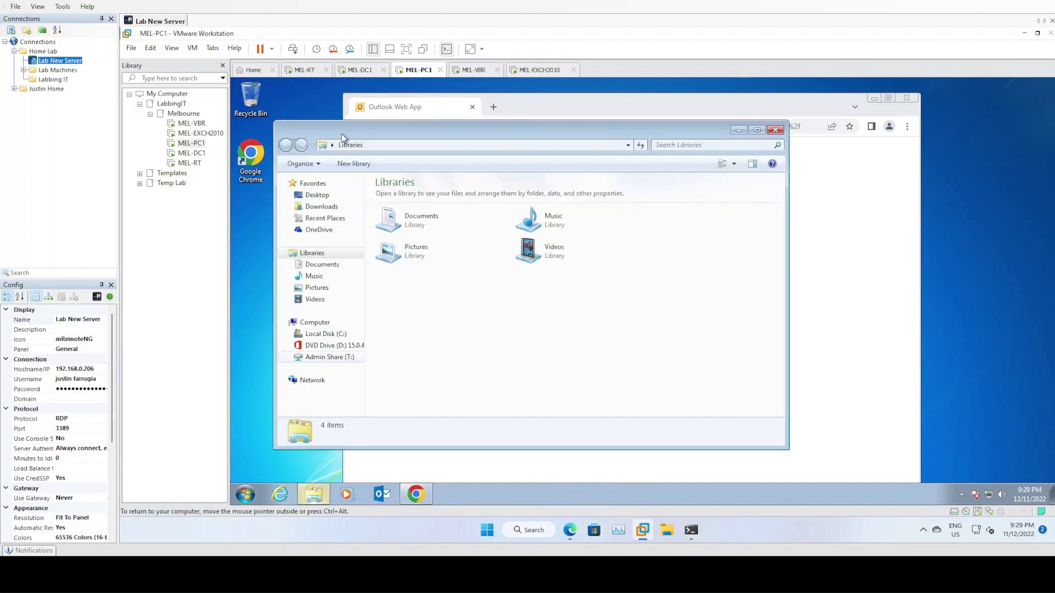
left_click(336, 358)
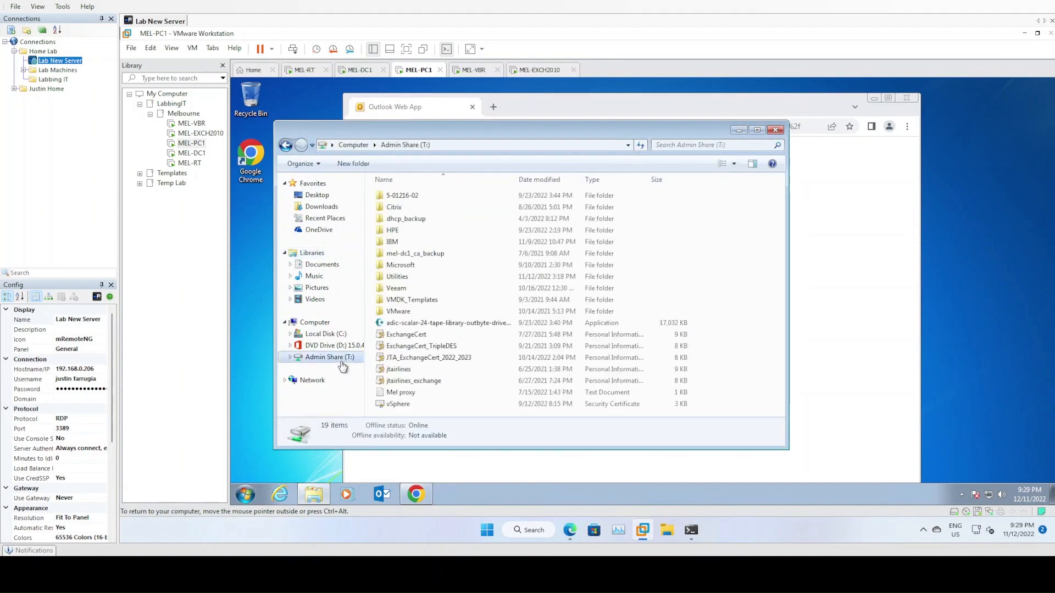
double_click(406, 277)
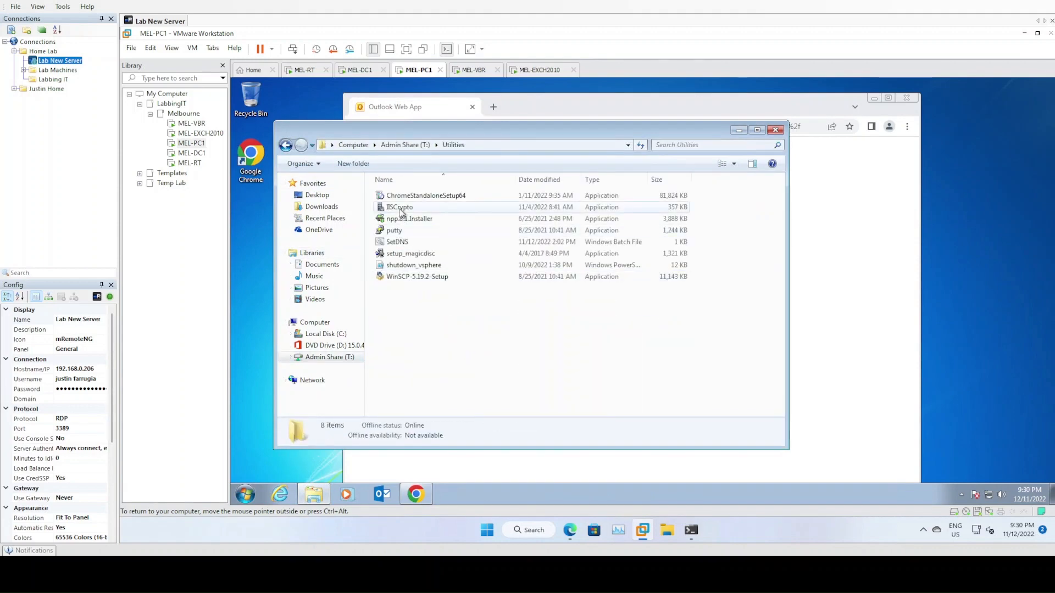
right_click(401, 212)
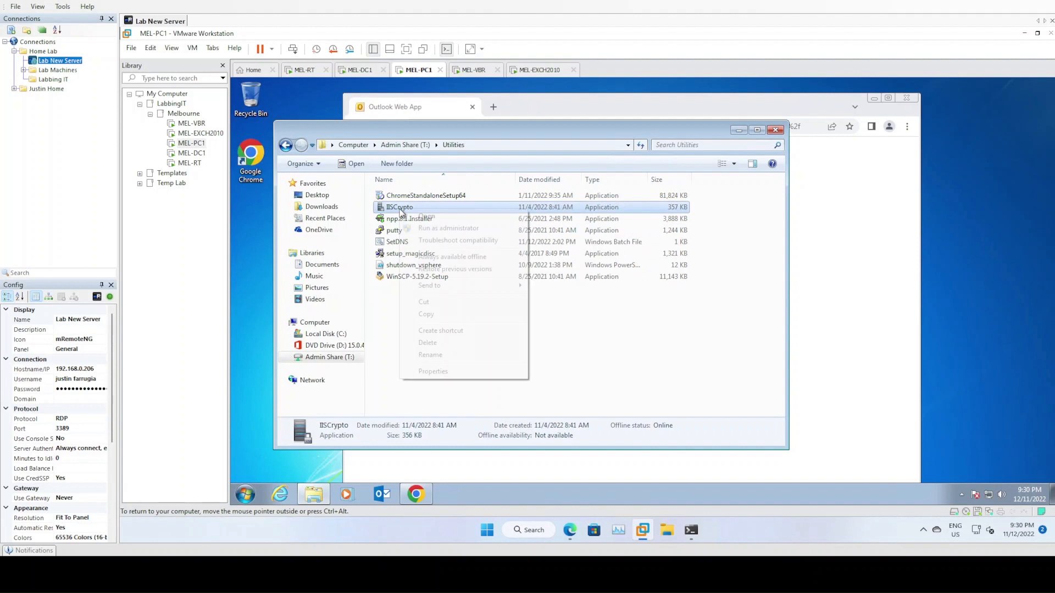
left_click(430, 229)
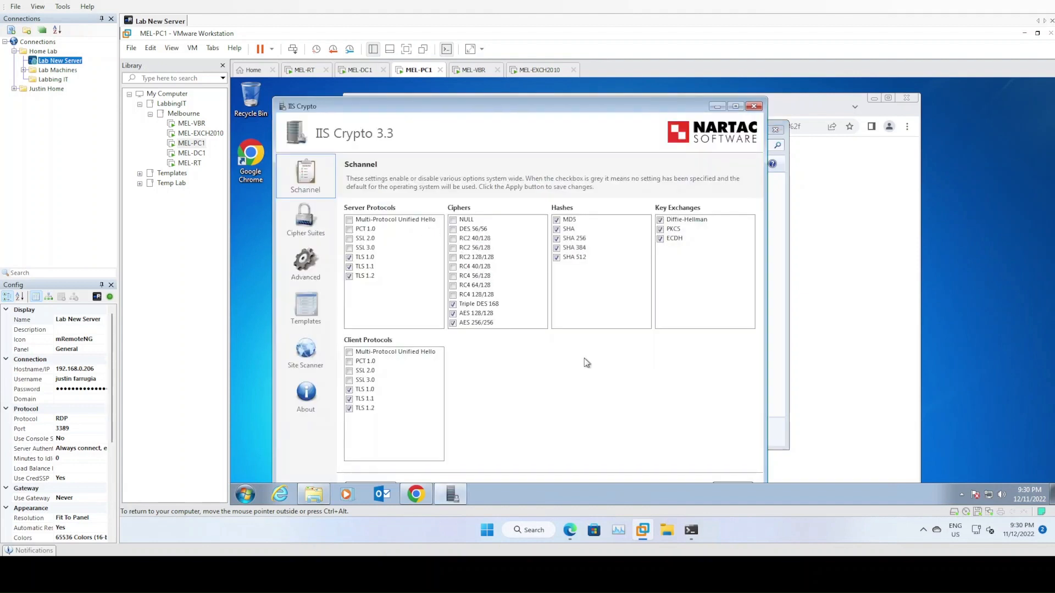
- Load the Best Practices template in IIS Crypto, review it, then close the tool
left_click_drag(539, 105, 545, 99)
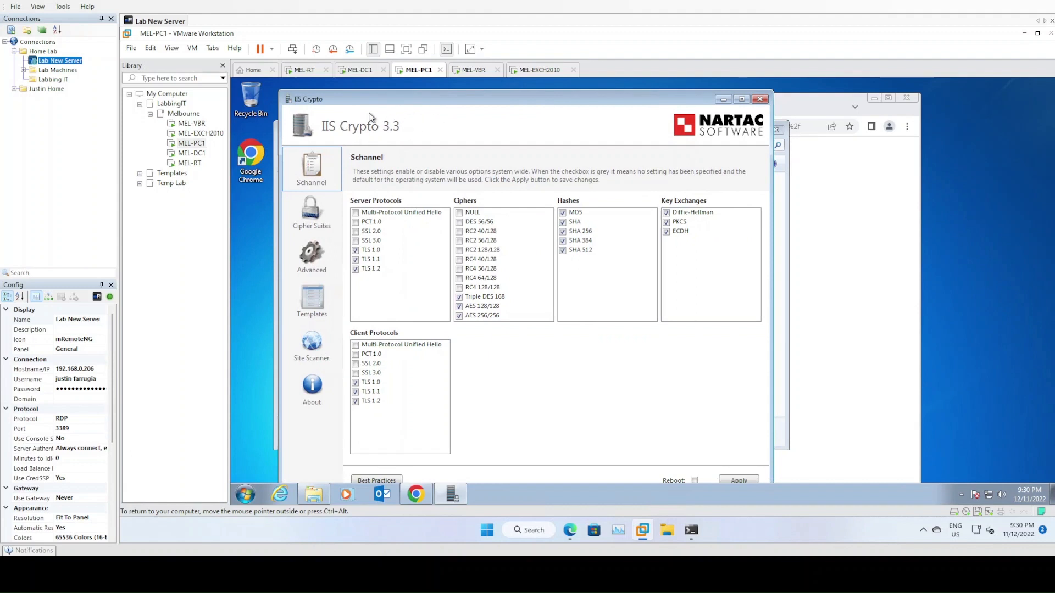
left_click(320, 309)
left_click_drag(479, 100, 489, 89)
left_click(459, 196)
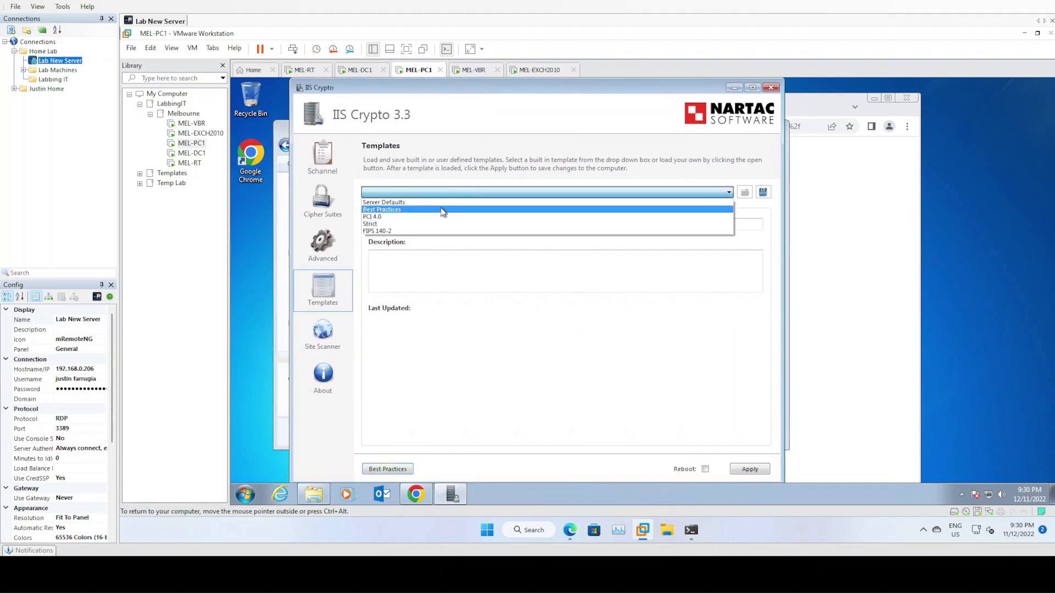
left_click(443, 202)
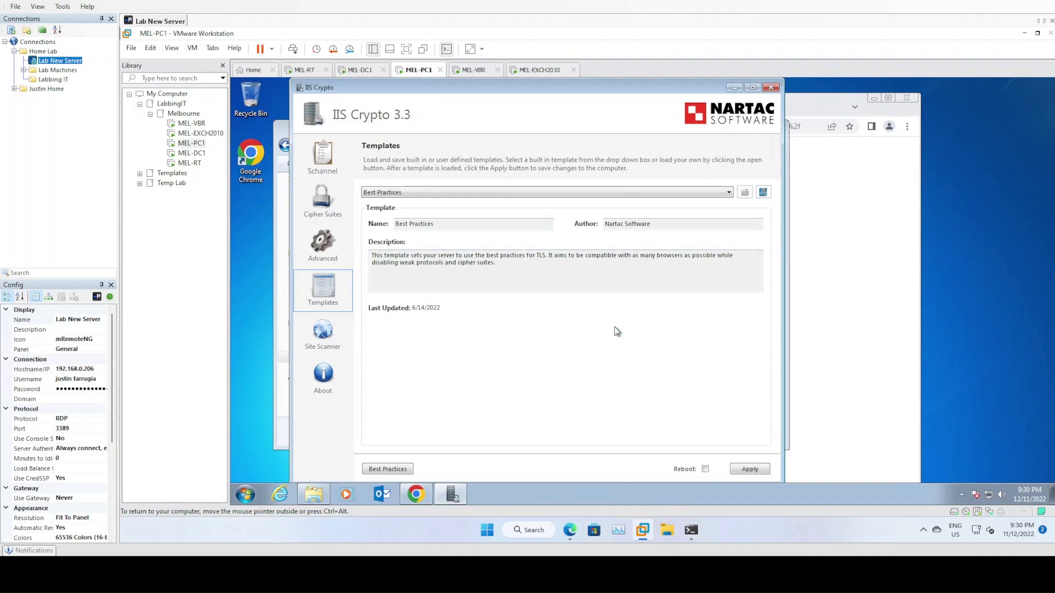
left_click(772, 87)
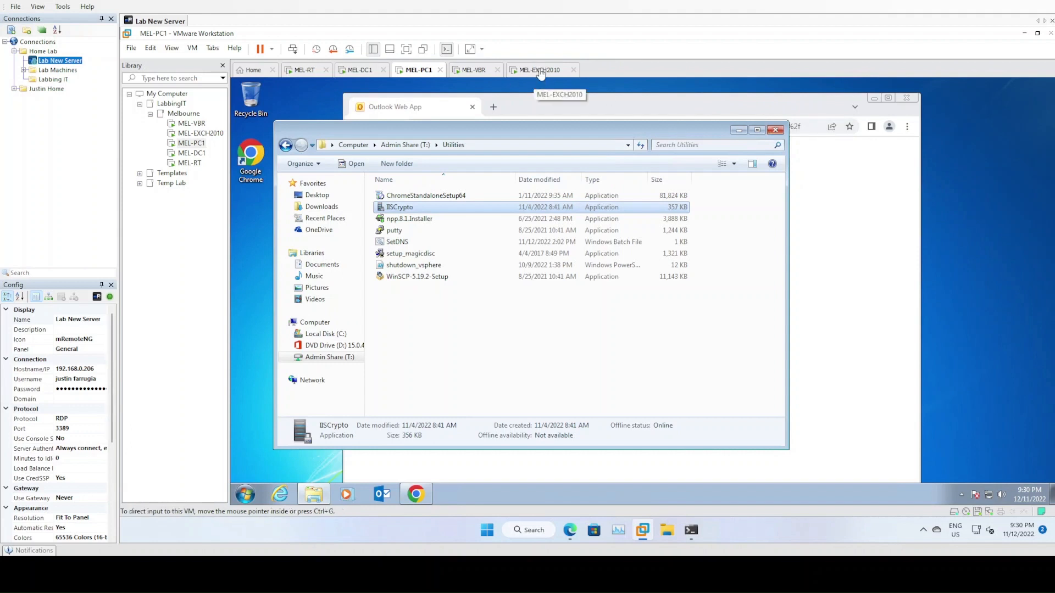
- Clear the file selection and close the Utilities folder window on Admin Share (T:)
left_click(472, 356)
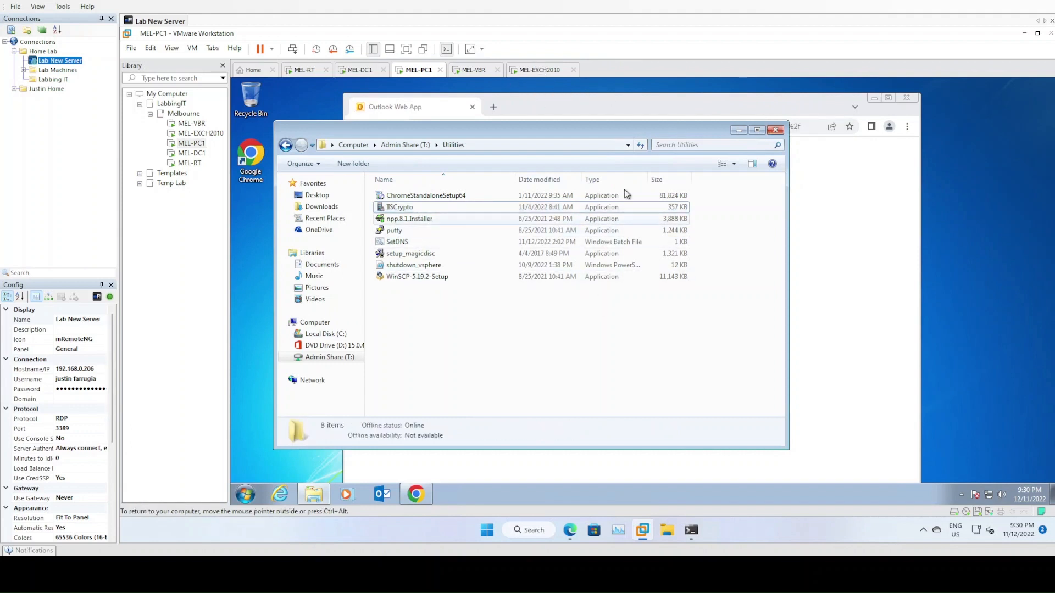
left_click(775, 129)
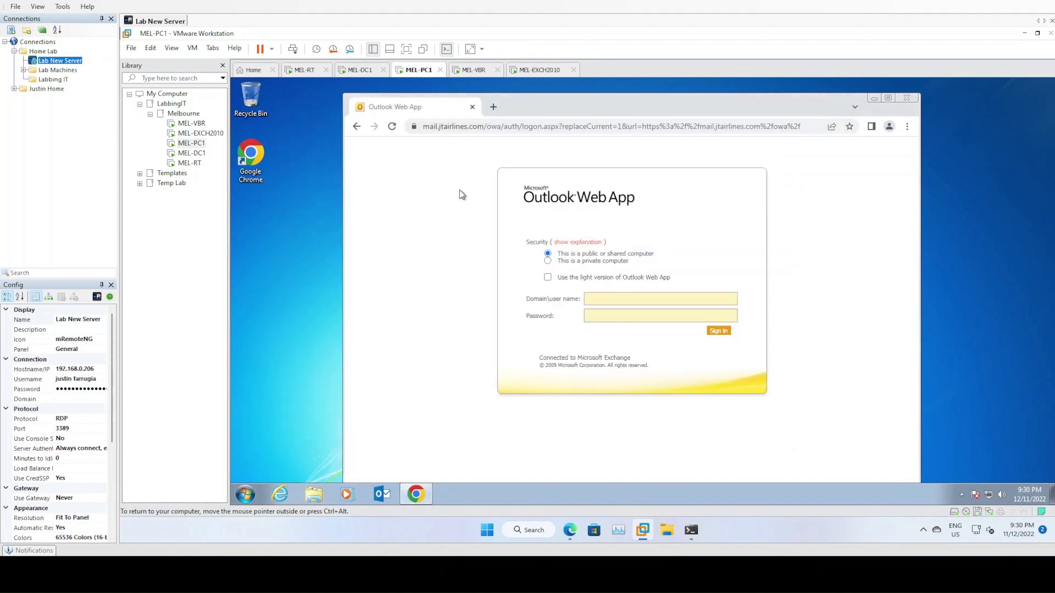
left_click(415, 127)
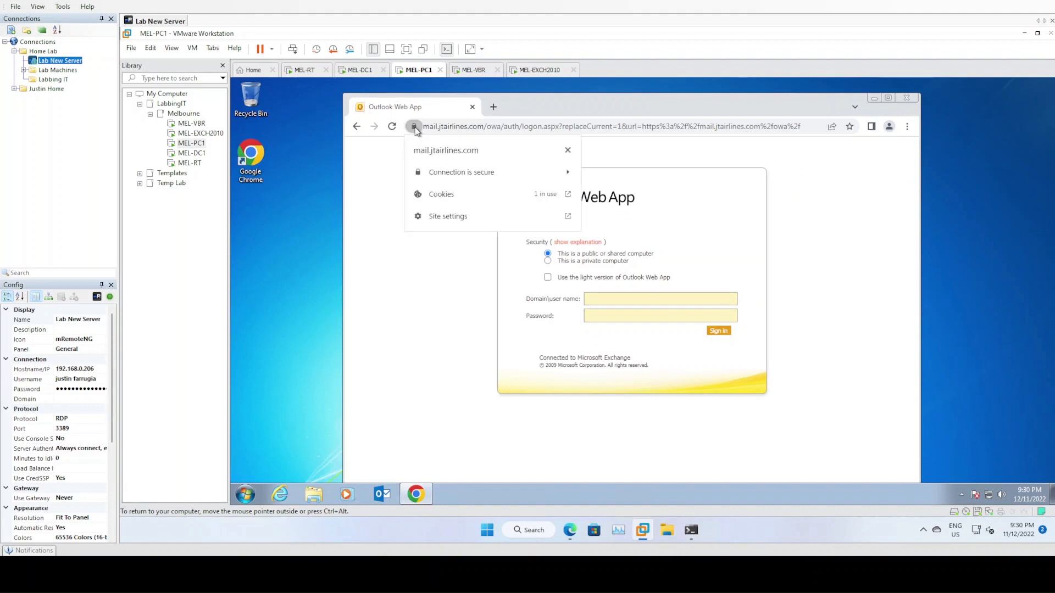
left_click(468, 174)
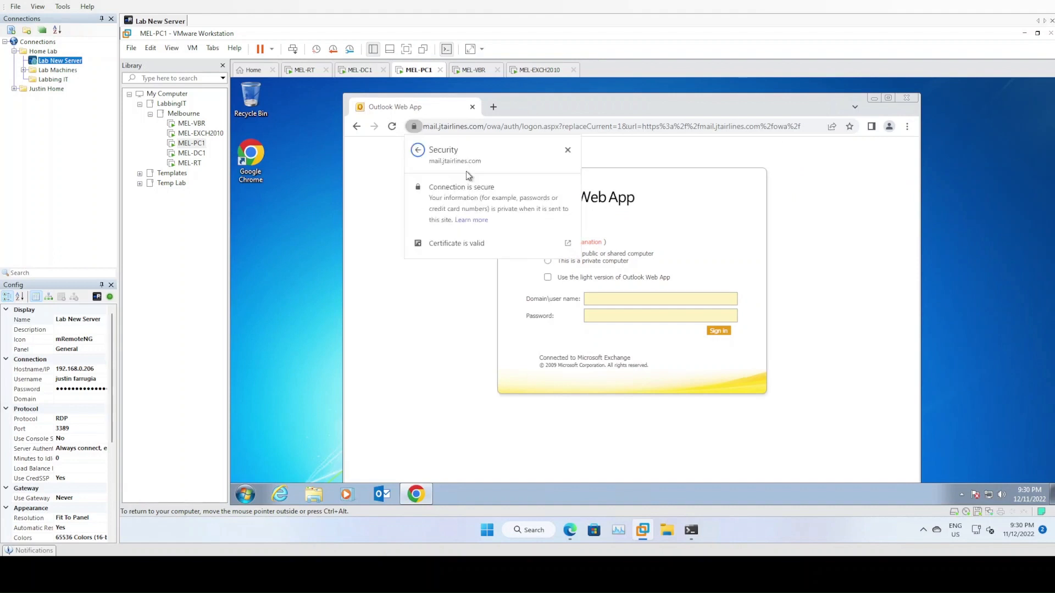
left_click(572, 252)
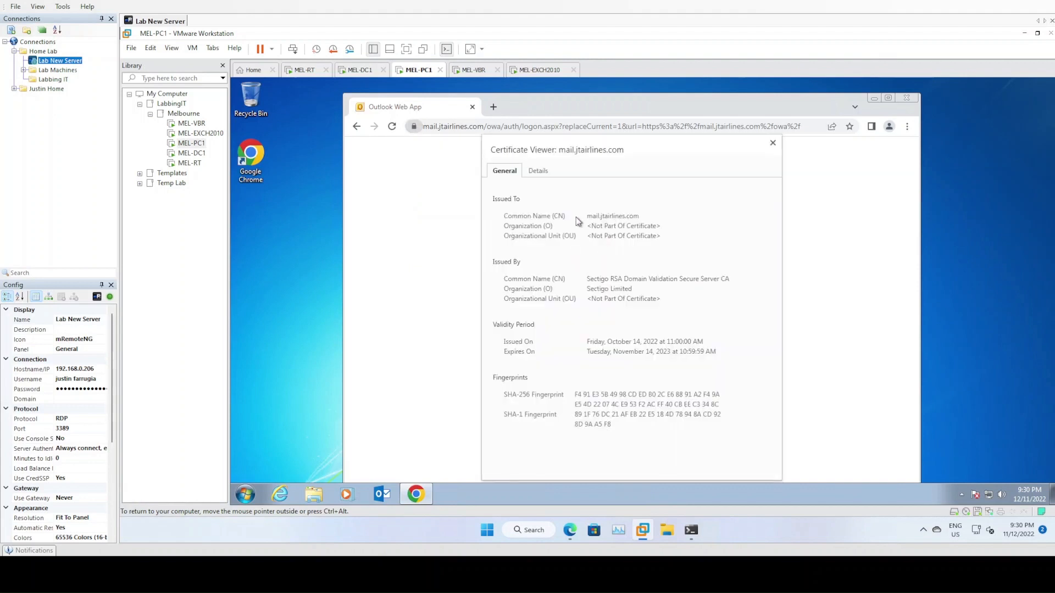
left_click_drag(584, 216, 651, 216)
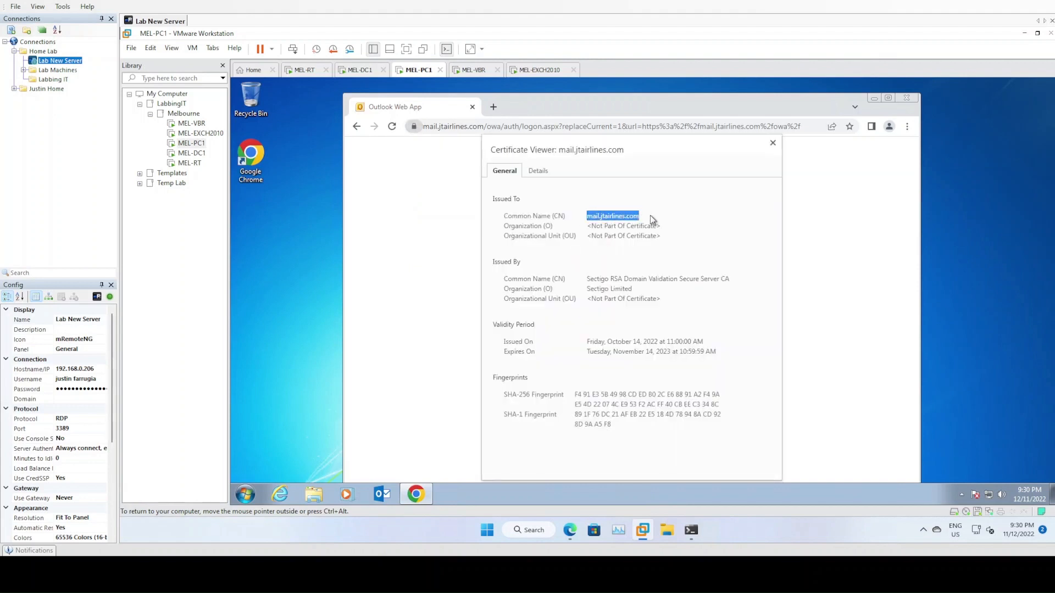
left_click(773, 143)
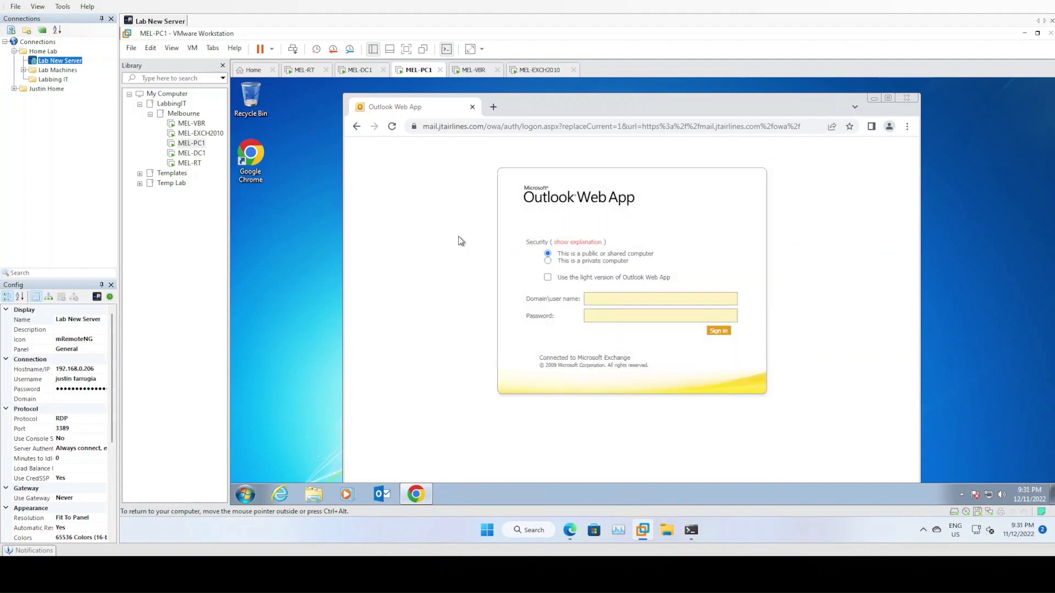
left_click(613, 300)
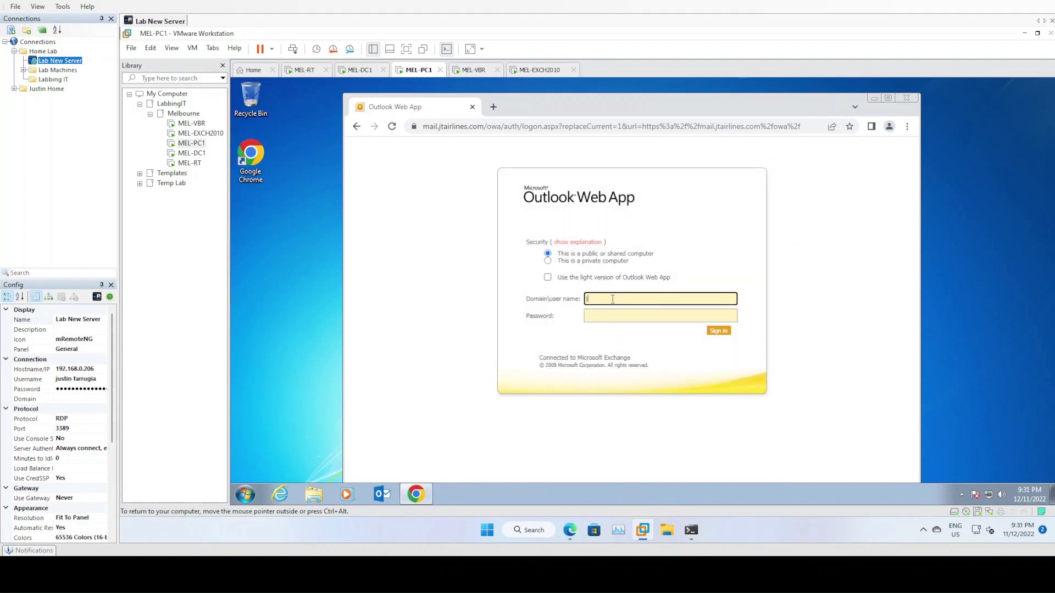
- Sign in to OWA as the jtairlines domain administrator and choose English (Australia) as the language
type("jtairlines\\administrator")
key("Tab")
type("•••••••••••••")
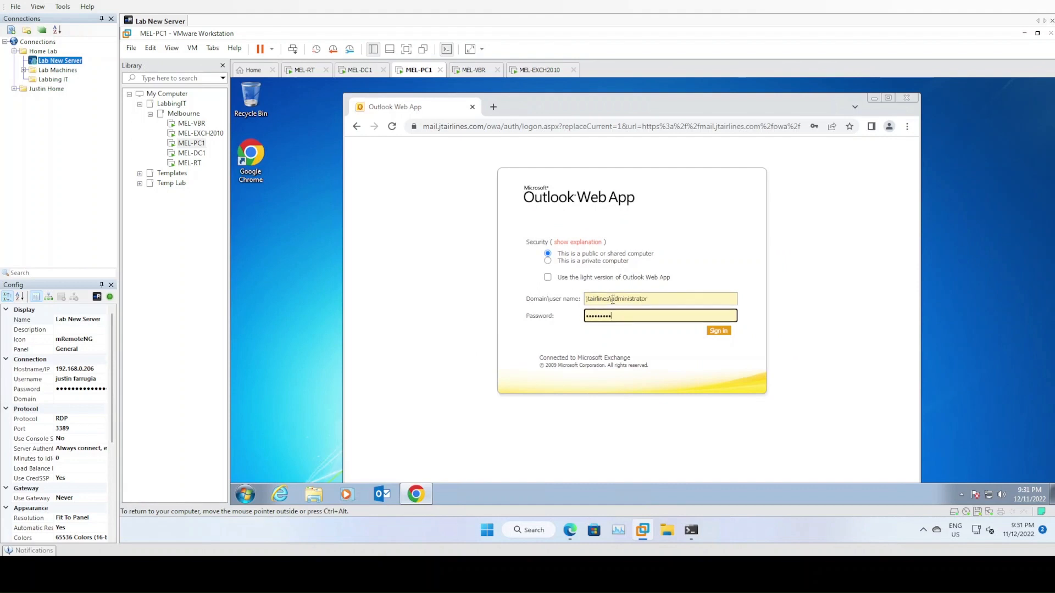
key("Return")
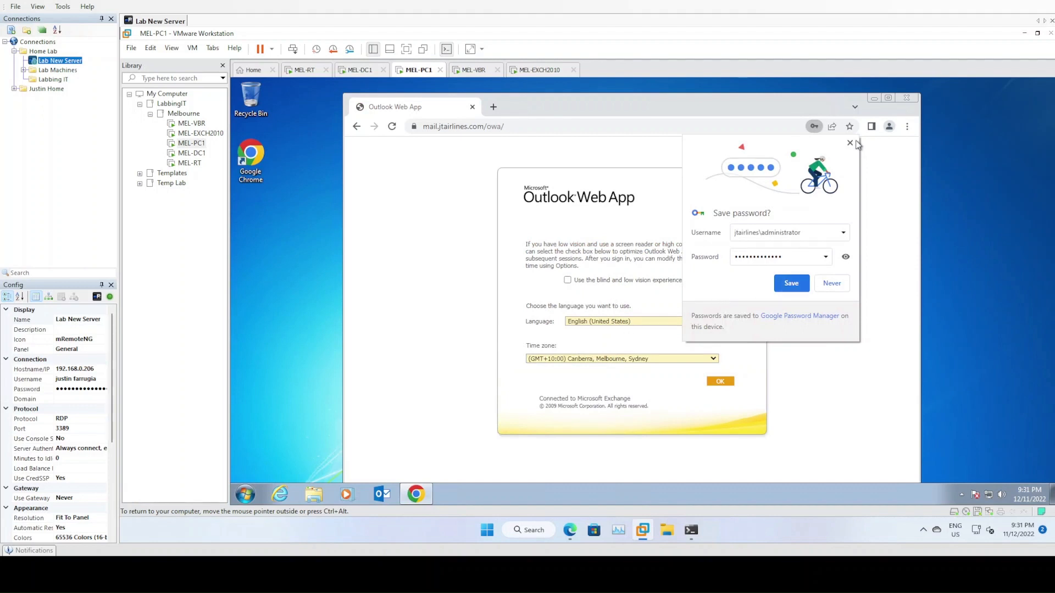
left_click(791, 283)
left_click(603, 326)
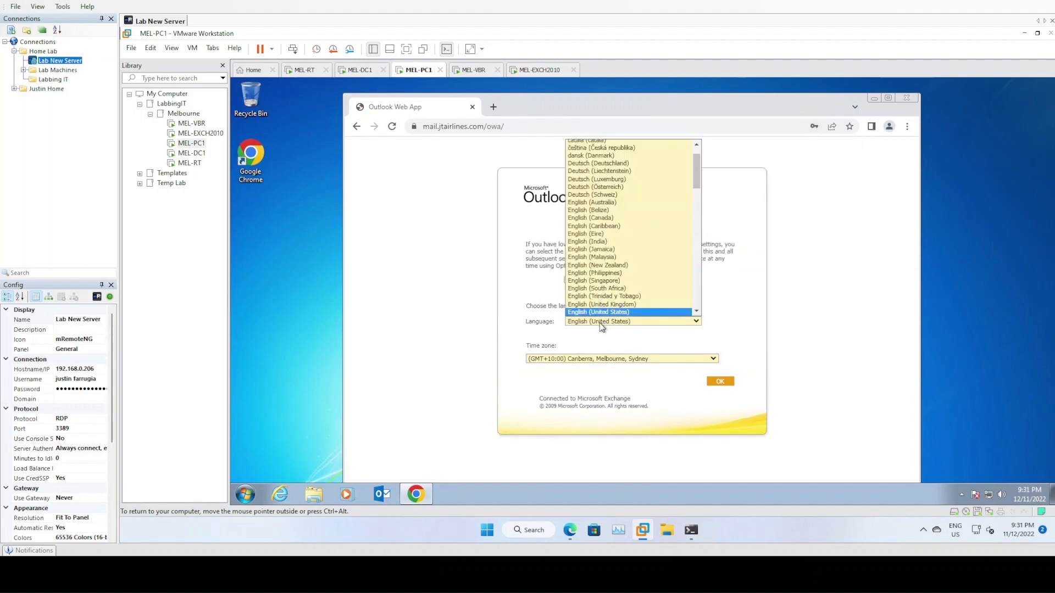
left_click(616, 202)
left_click(716, 383)
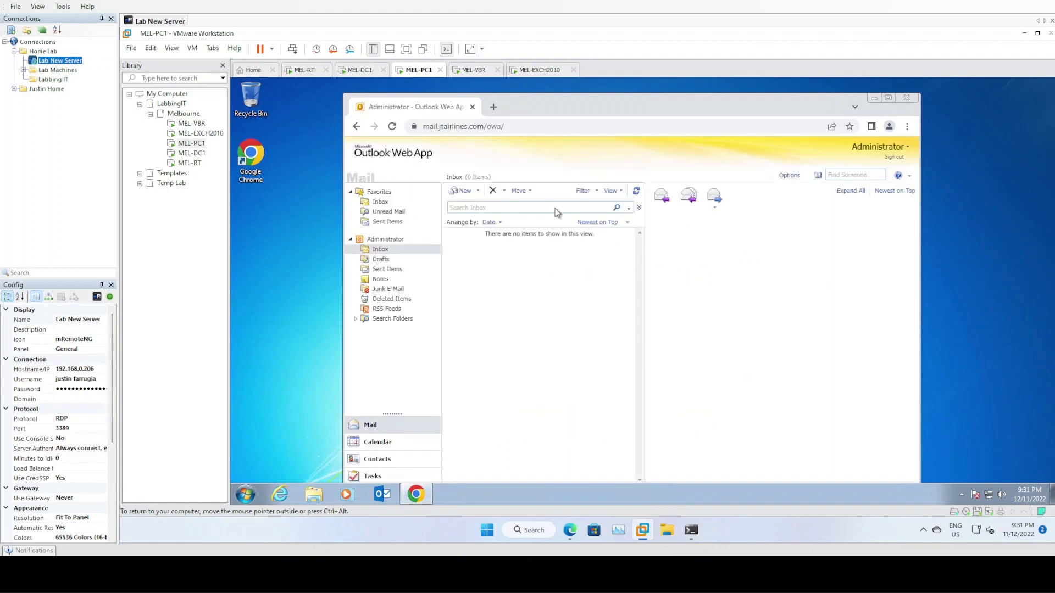
- In Outlook 2013, start a new email addressed to the LabbingIT contact and check its properties
left_click_drag(575, 104, 575, 101)
left_click(387, 502)
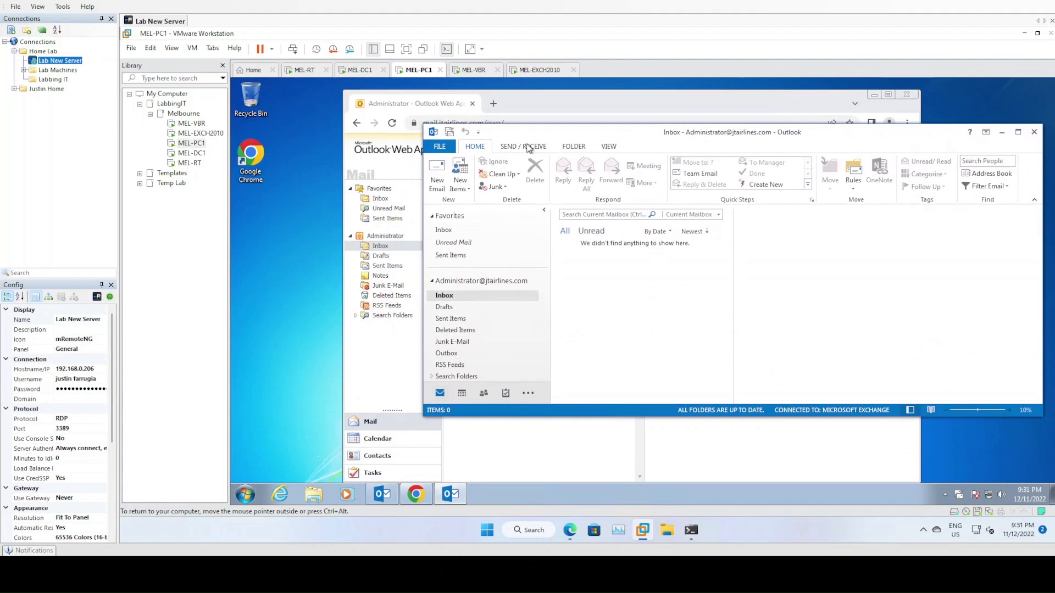
left_click_drag(532, 137, 506, 119)
left_click(411, 163)
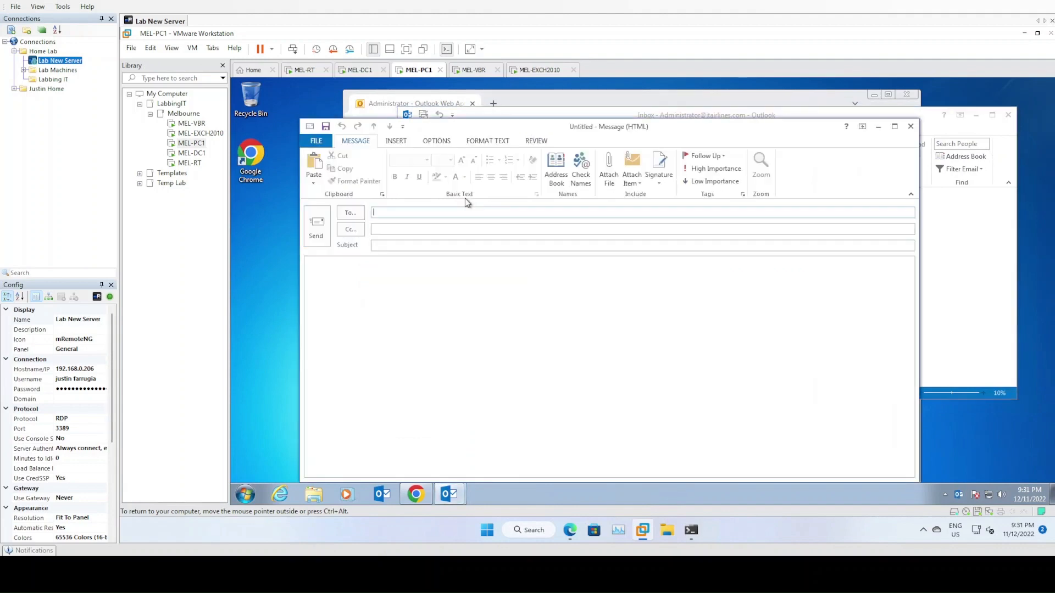
type("labbing")
left_click(580, 168)
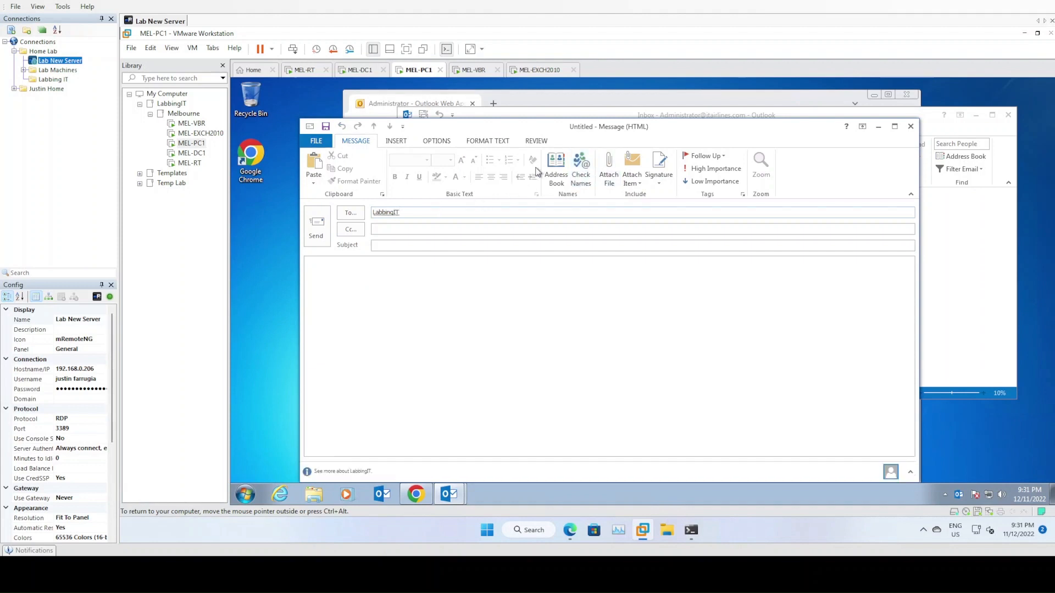
right_click(394, 214)
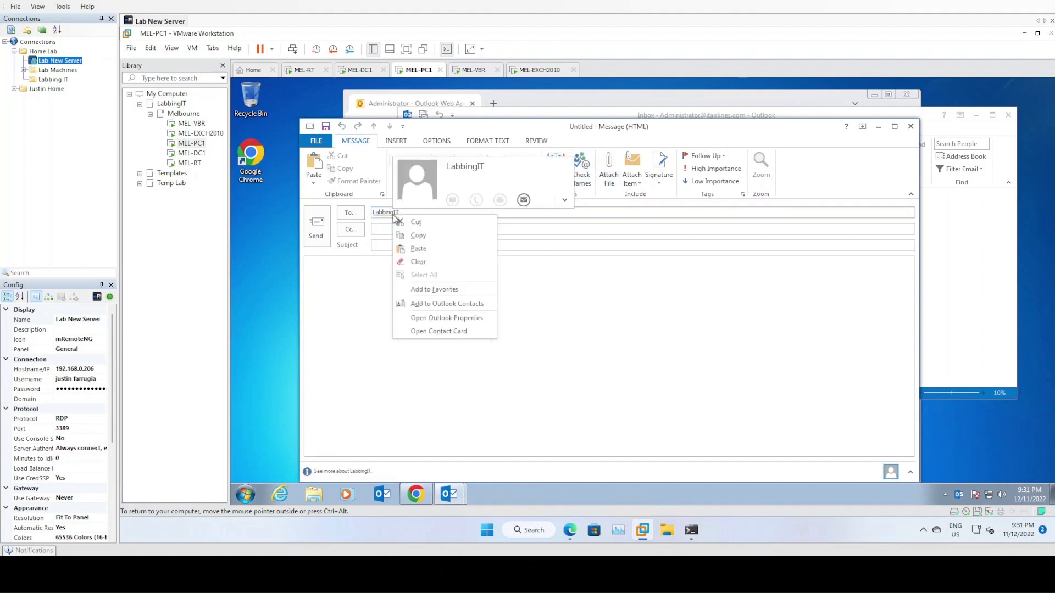
left_click(446, 320)
left_click(502, 361)
- Give the email the subject 'Test Send' and send it
left_click(420, 246)
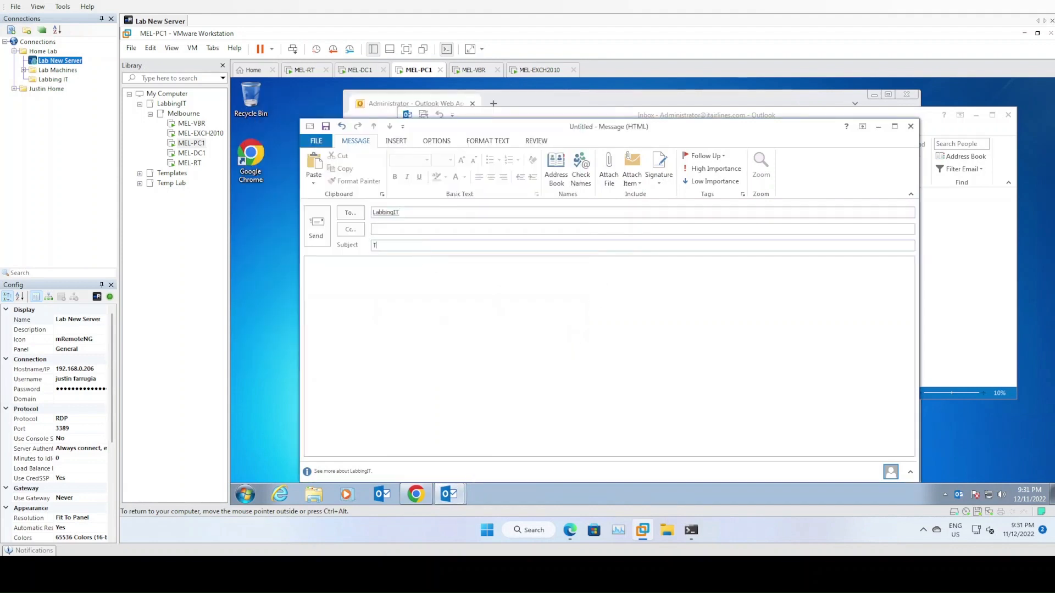
type("Test Send")
left_click(316, 227)
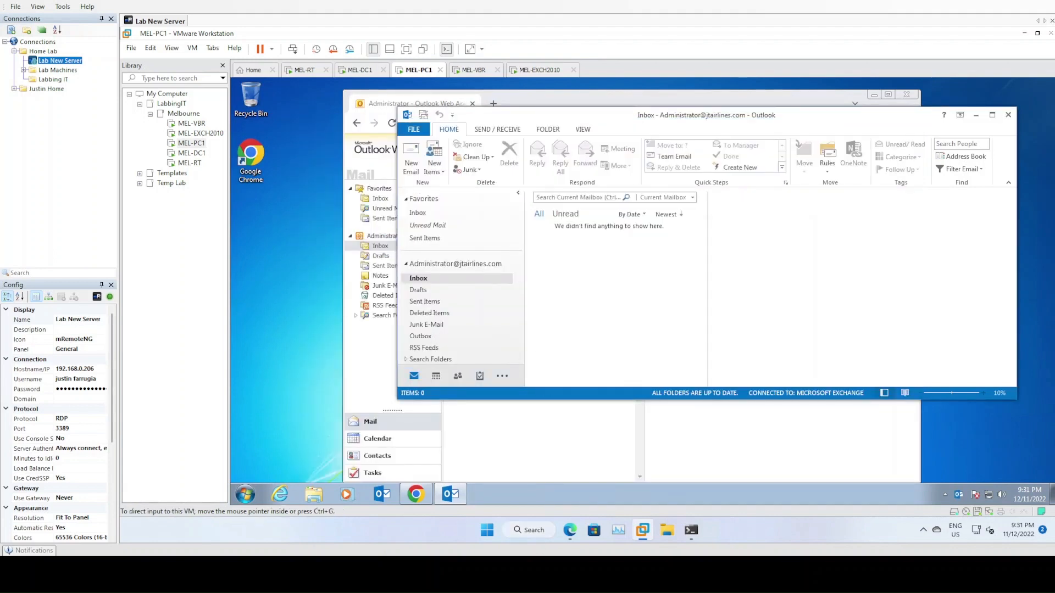
left_click(571, 532)
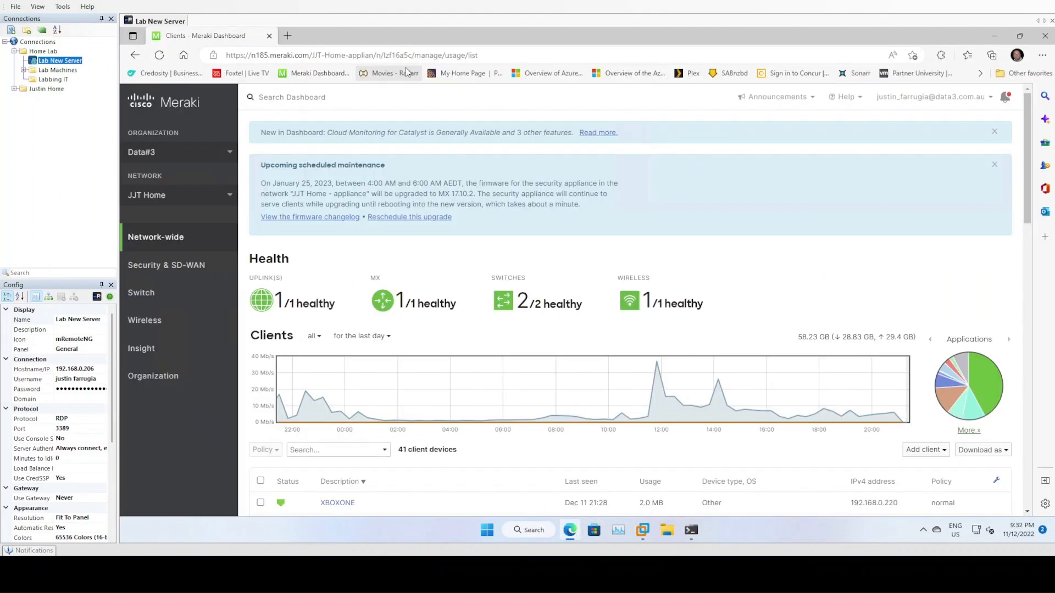
- Go to gmail.com and enter the lab Gmail account's email address in place of the saved one
left_click(291, 39)
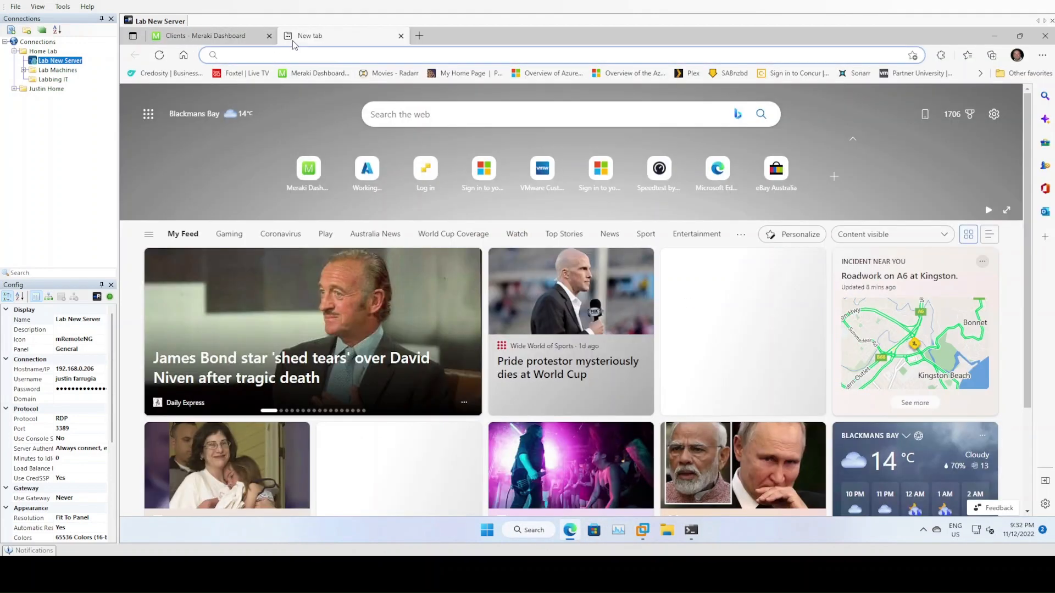
type("gmail.com")
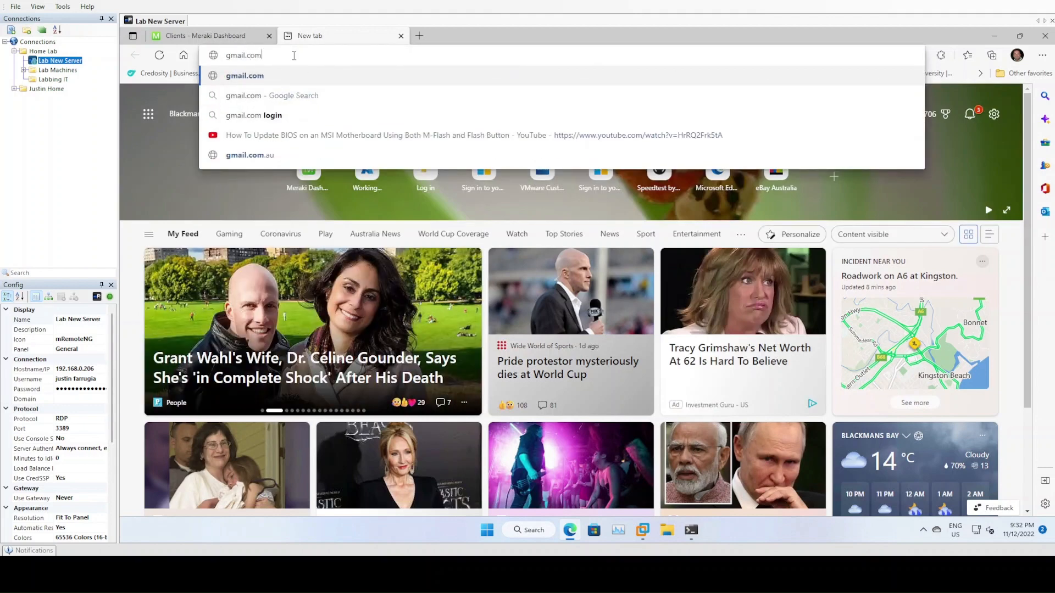
key("Return")
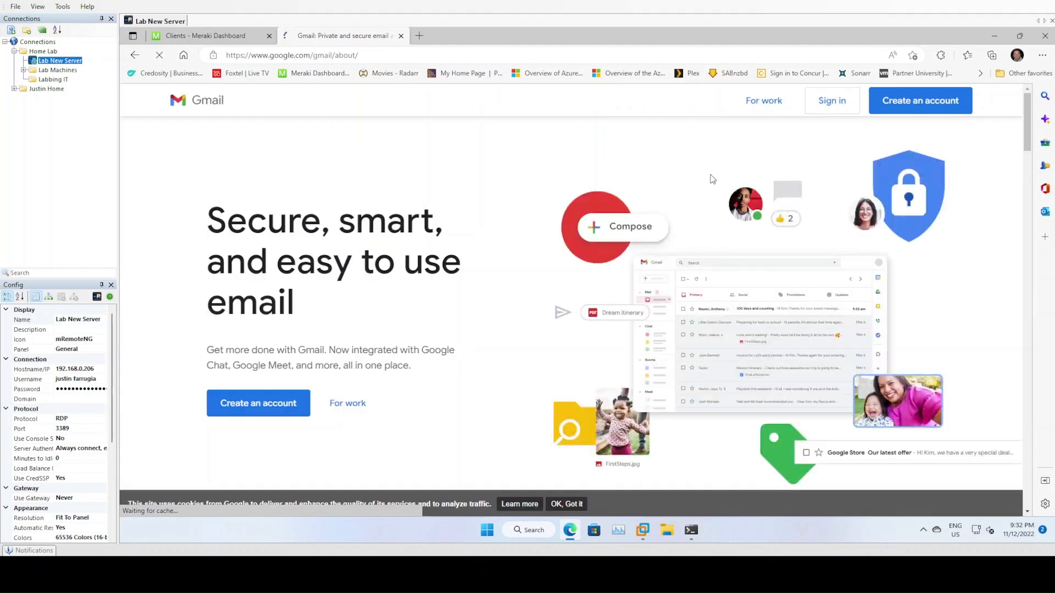
left_click(830, 110)
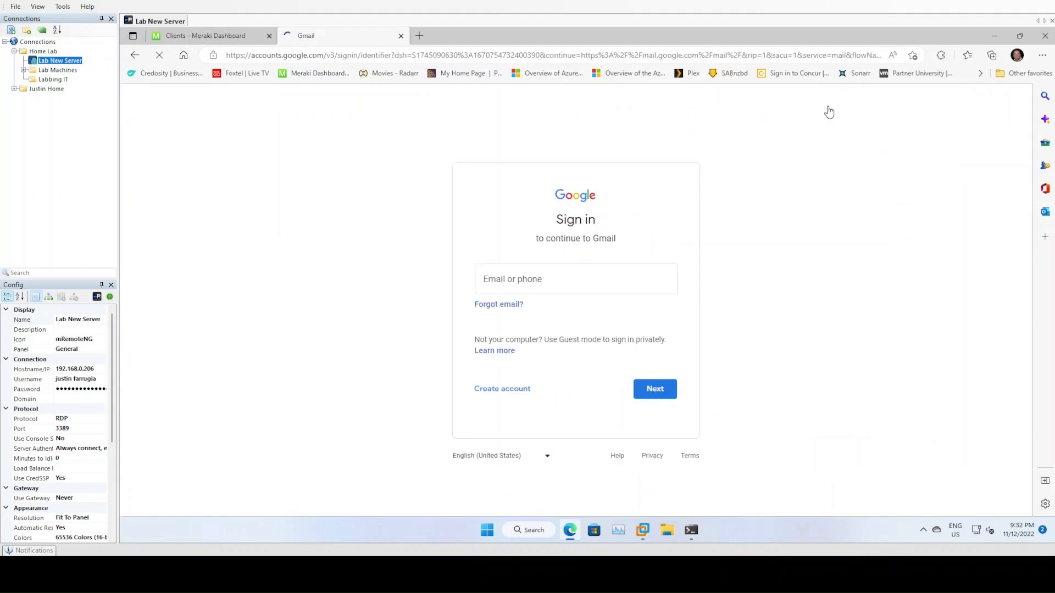
left_click_drag(579, 282, 440, 282)
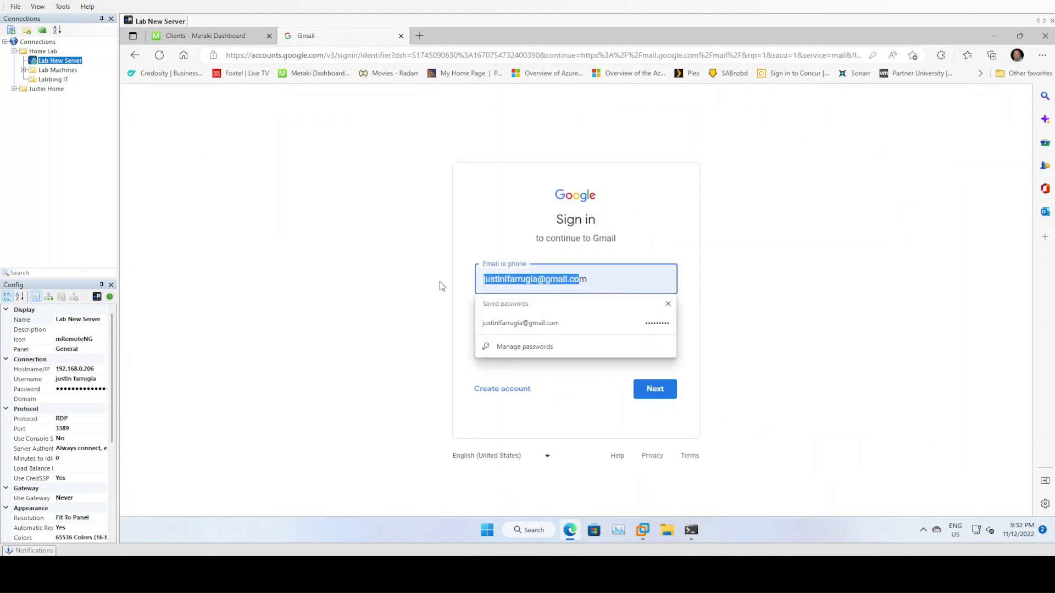
key("Delete")
key("Delete")
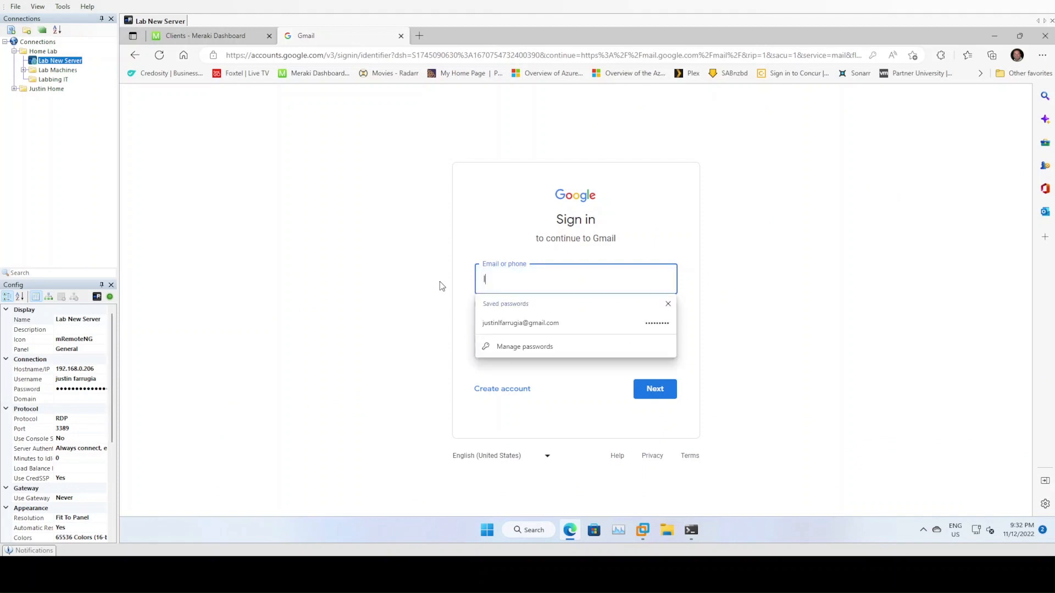
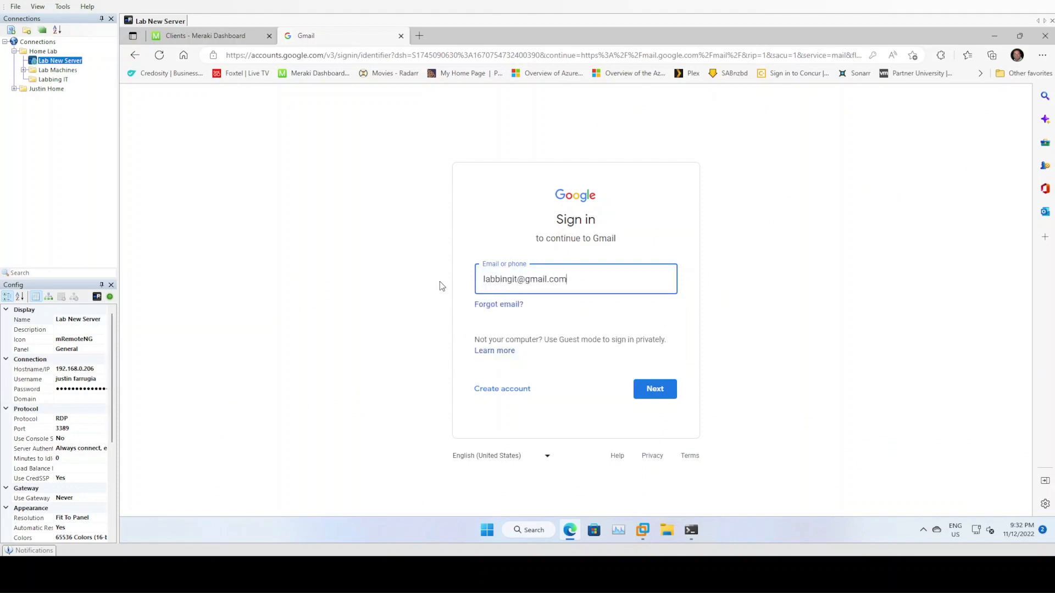
key("Return")
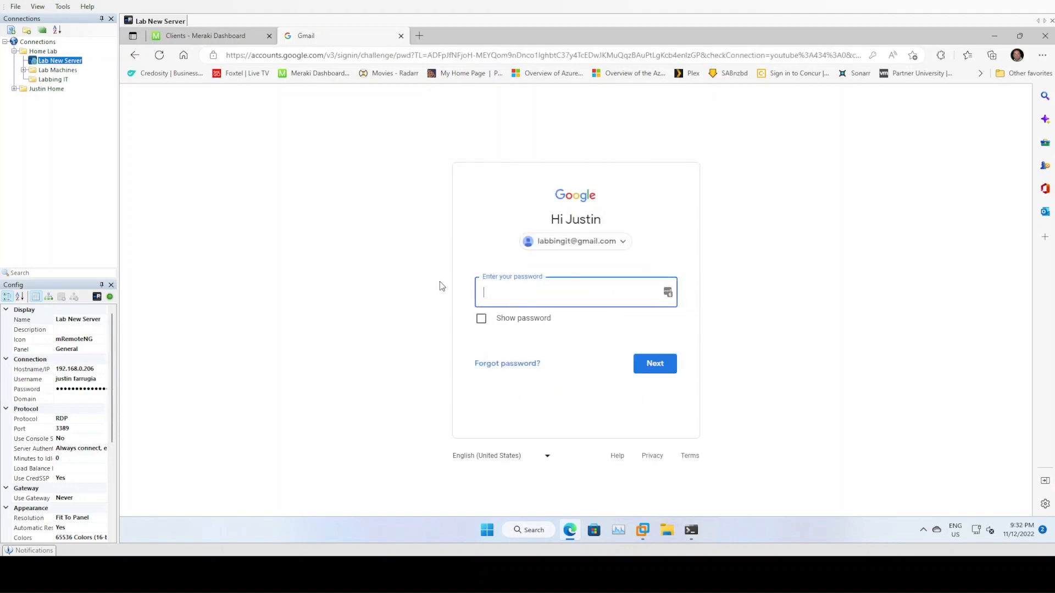
- Enter the account password to finish signing in and skip the account setup suggestions
type("•••••••••••")
key("Return")
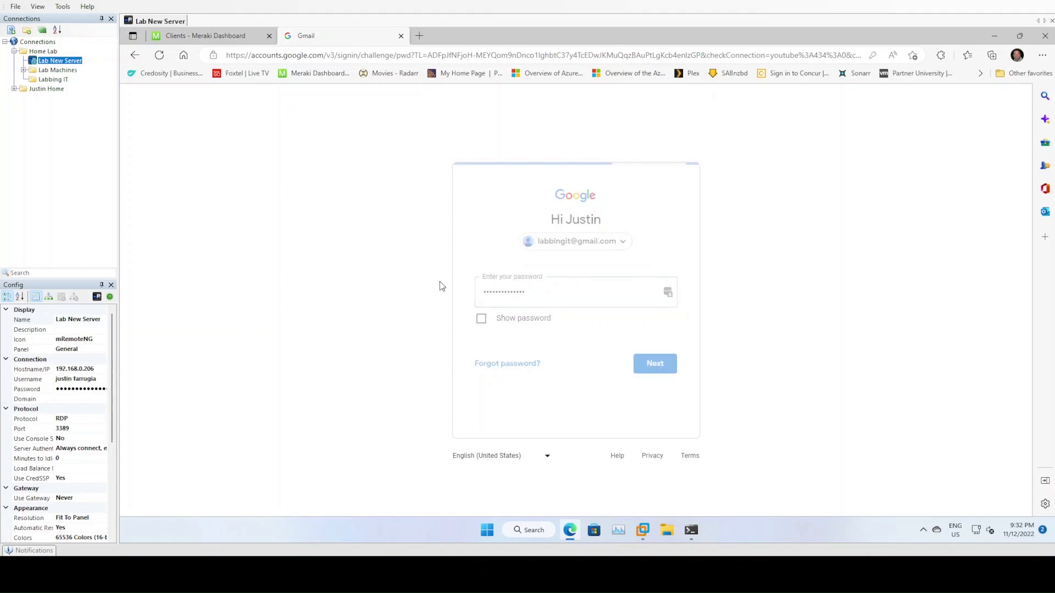
type("•••••••••••")
key("Return")
type("•••••••••")
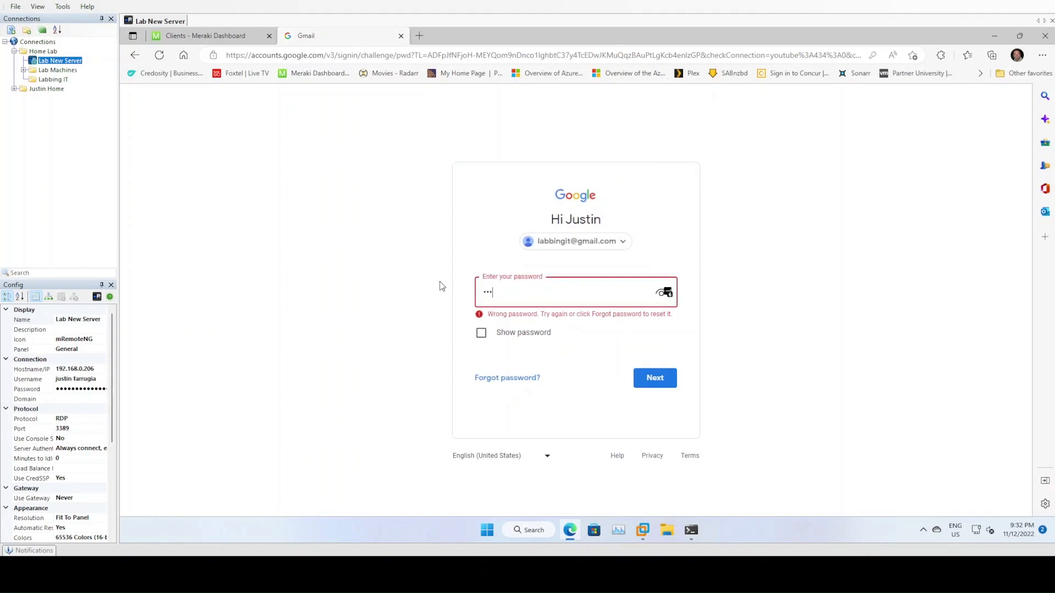
key("Return")
mouse_move(570, 530)
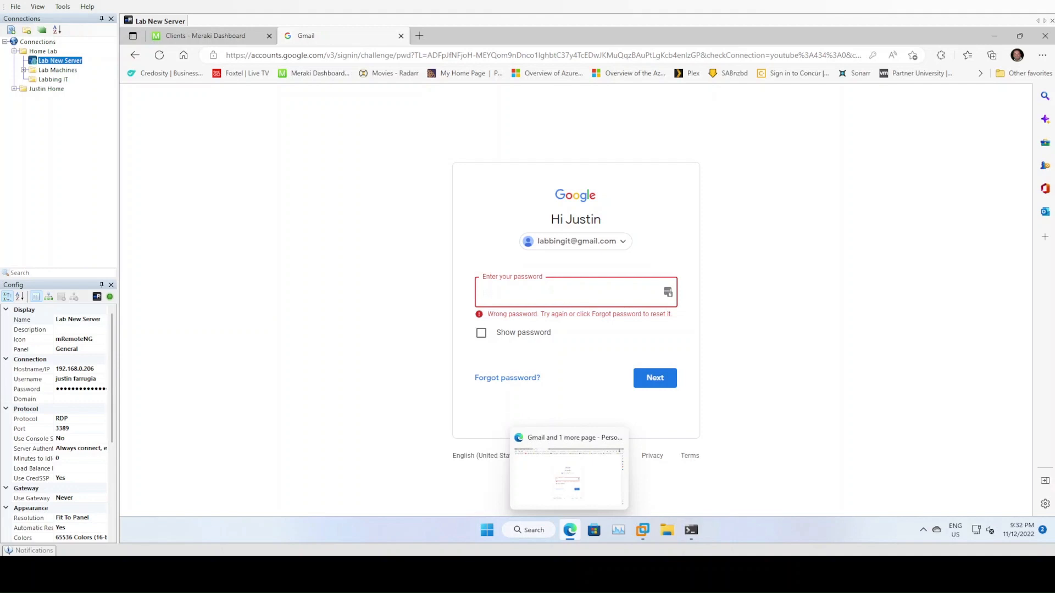
key("ctrl+v")
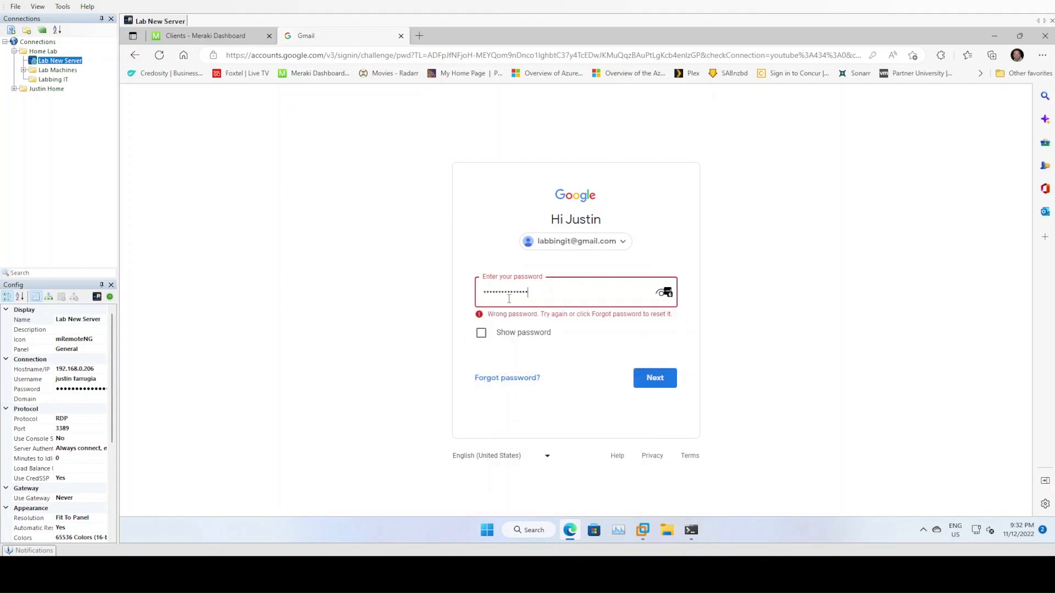
left_click(662, 378)
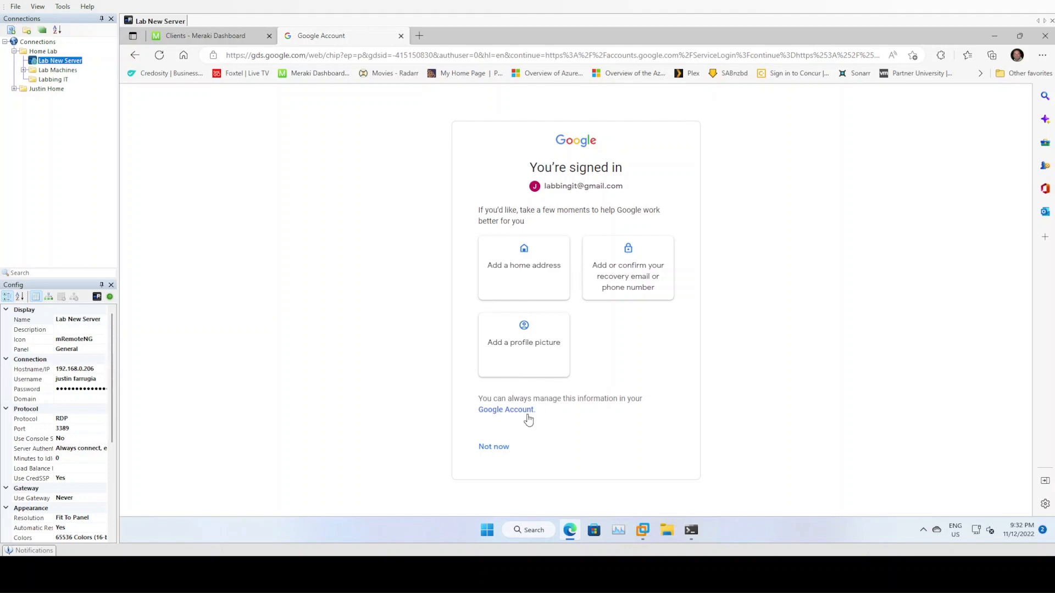
left_click(493, 448)
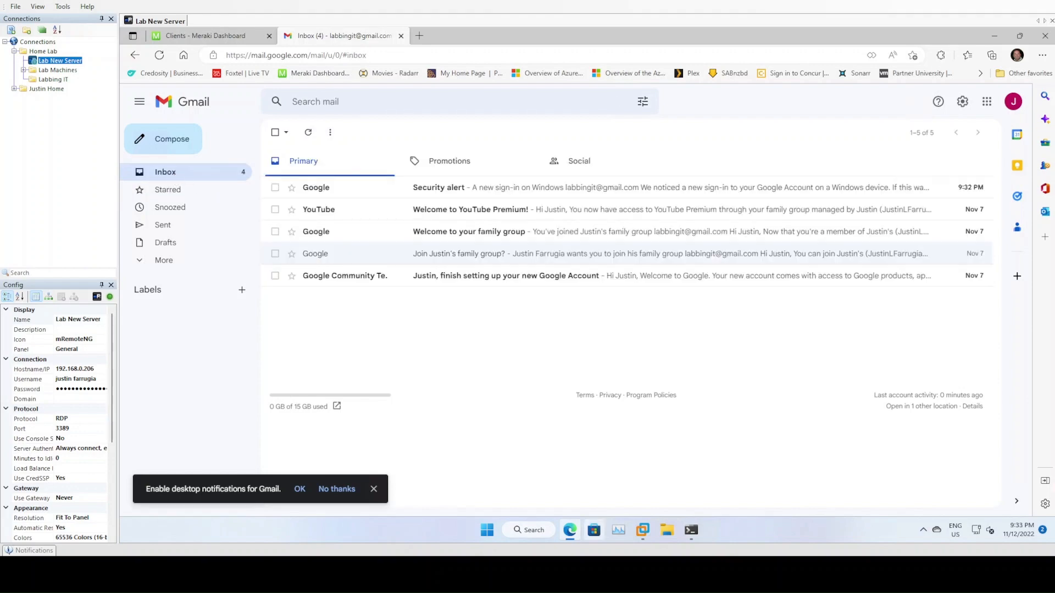
left_click(644, 533)
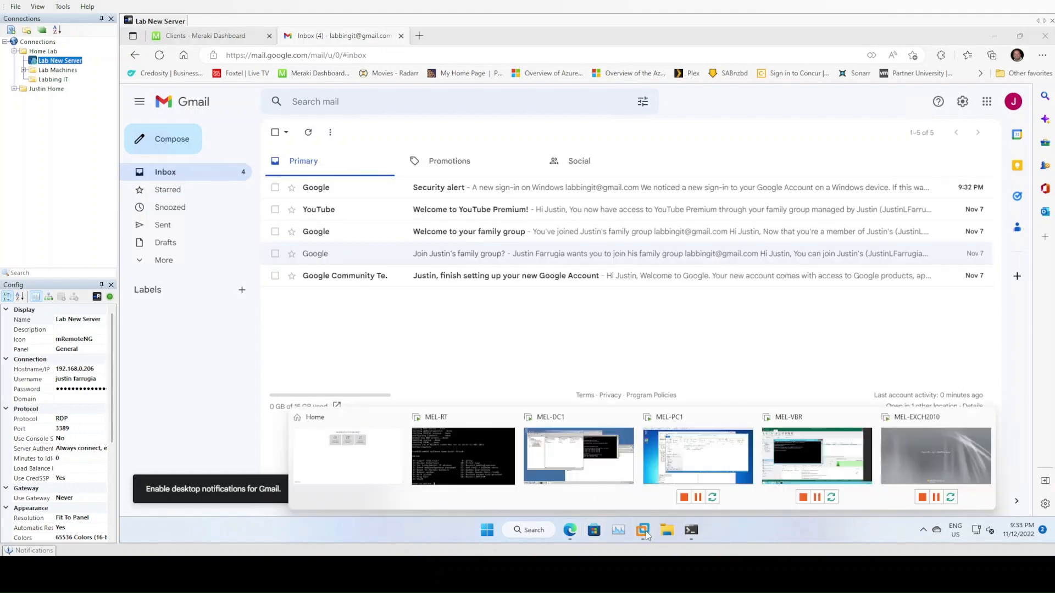
- In MEL-PC1's Outlook Sent Items, add the LabbingIT recipient to Outlook Contacts, then return to Gmail
left_click(673, 464)
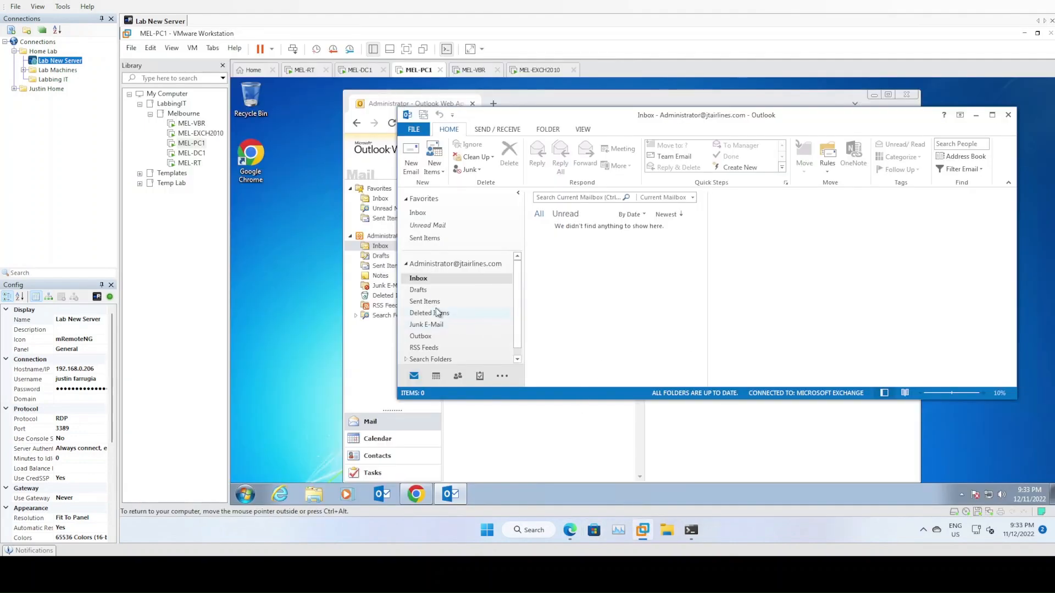
left_click(427, 301)
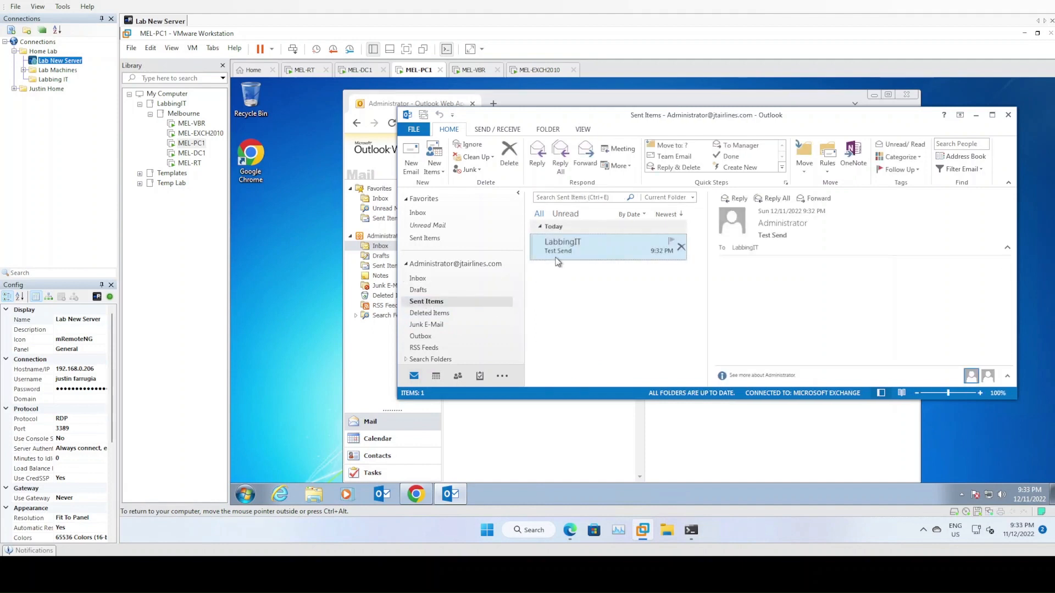
right_click(748, 250)
left_click(783, 339)
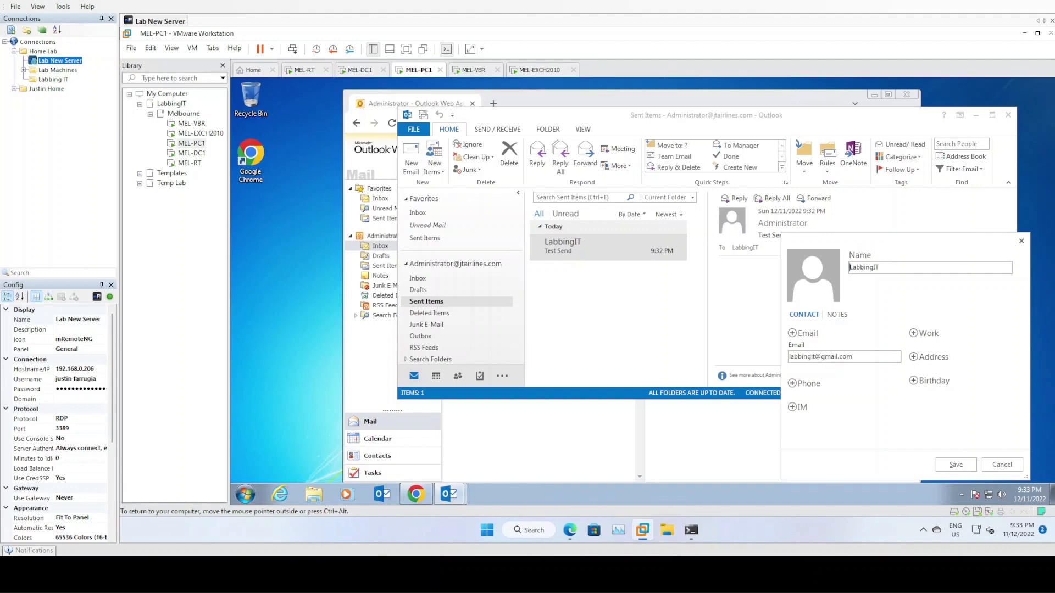
left_click(572, 533)
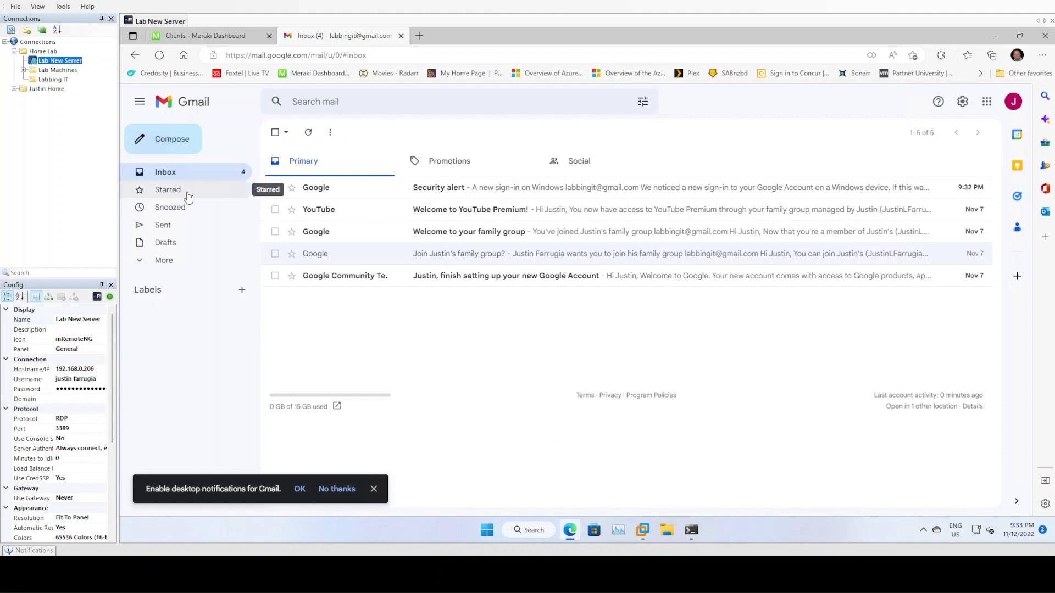
- Open the Test Send message from Administrator in Gmail's Spam folder, then return to MEL-PC1
left_click(142, 264)
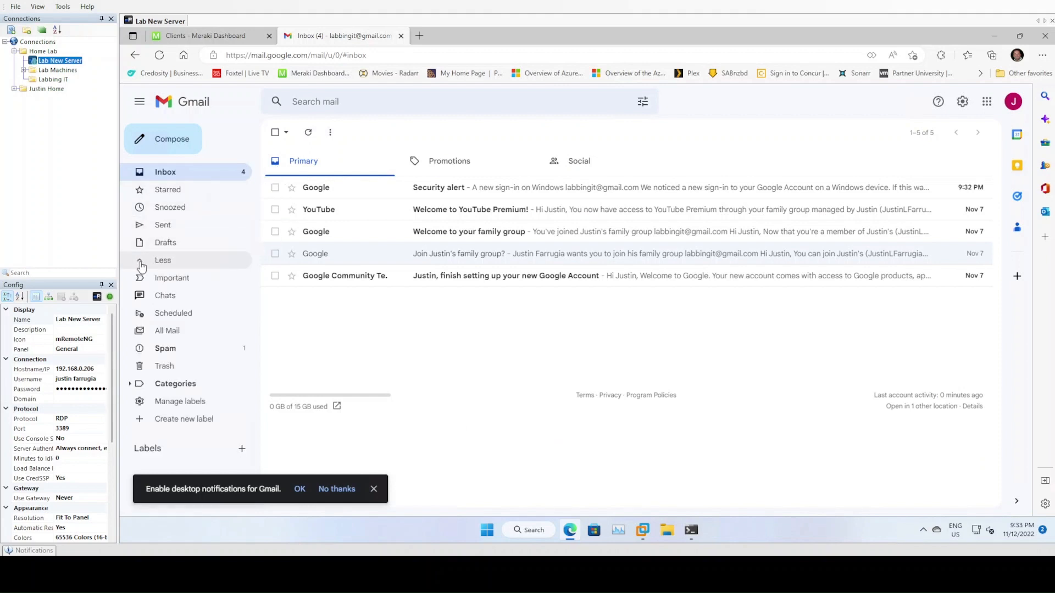
left_click(170, 356)
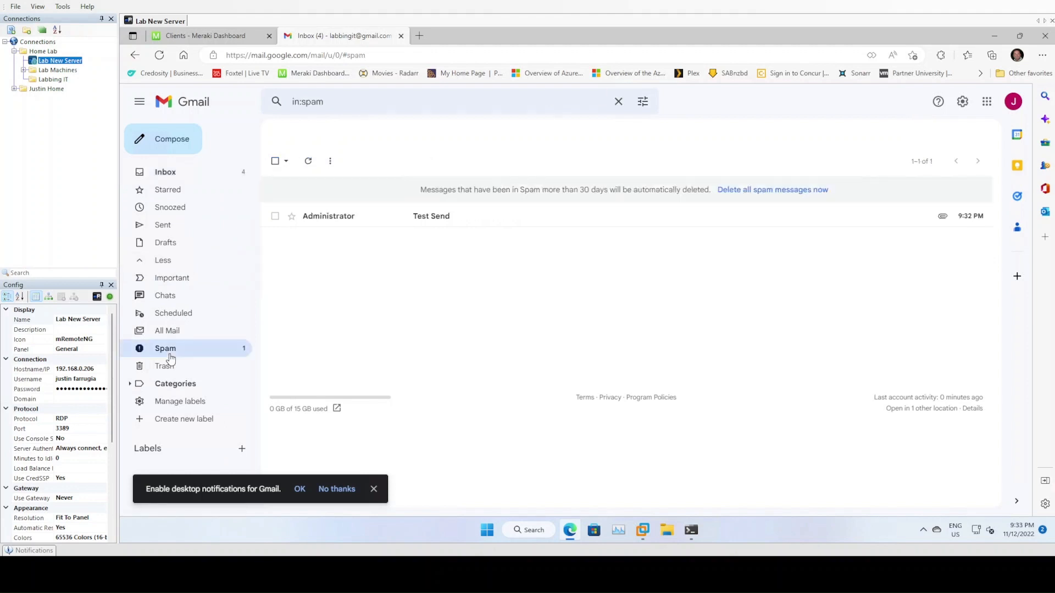
left_click(363, 223)
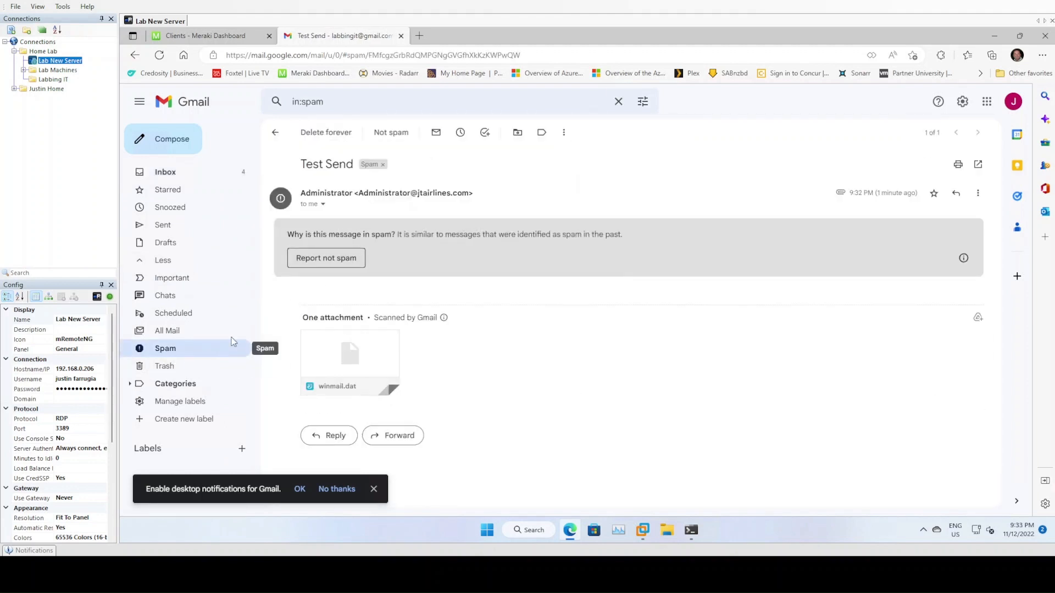
left_click(279, 133)
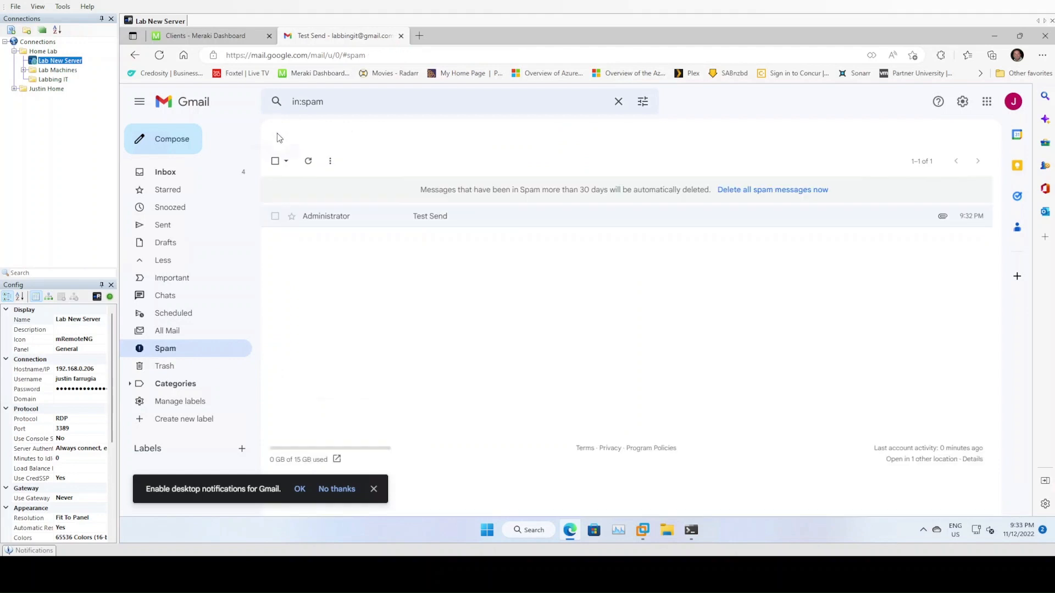
left_click(276, 216)
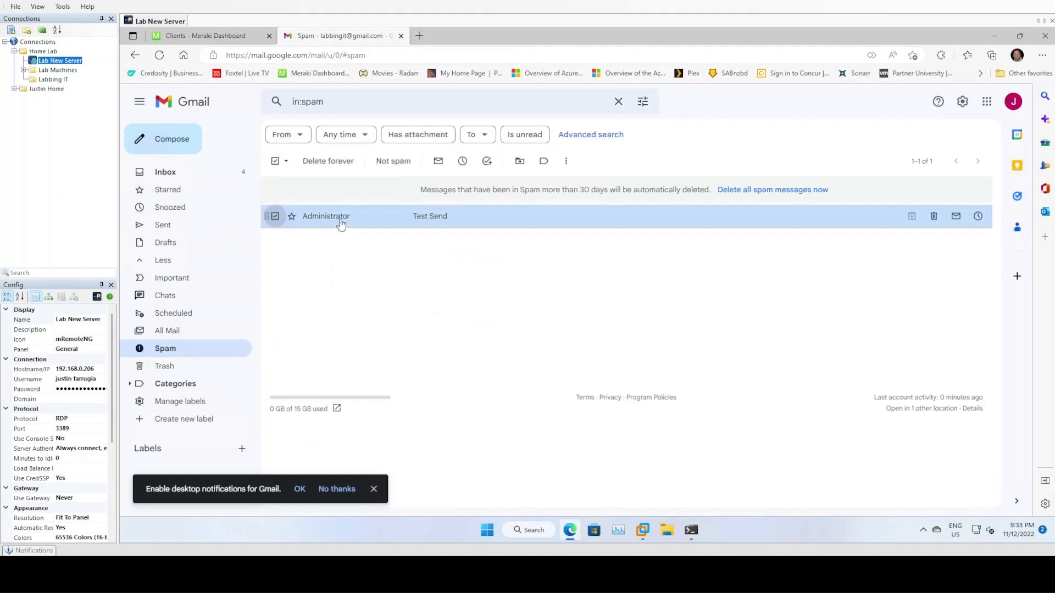
mouse_move(340, 224)
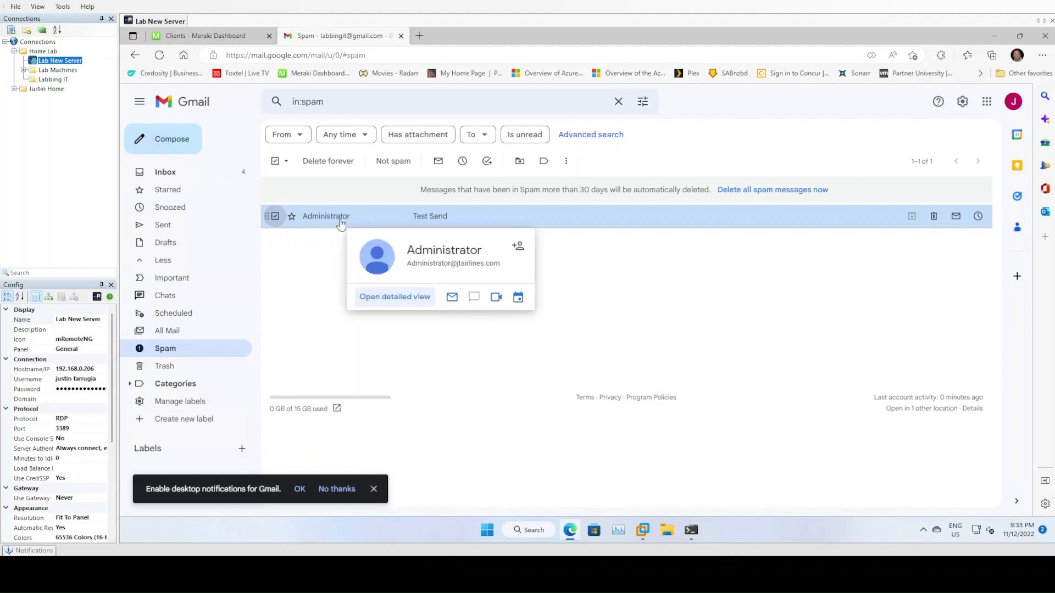
left_click(340, 220)
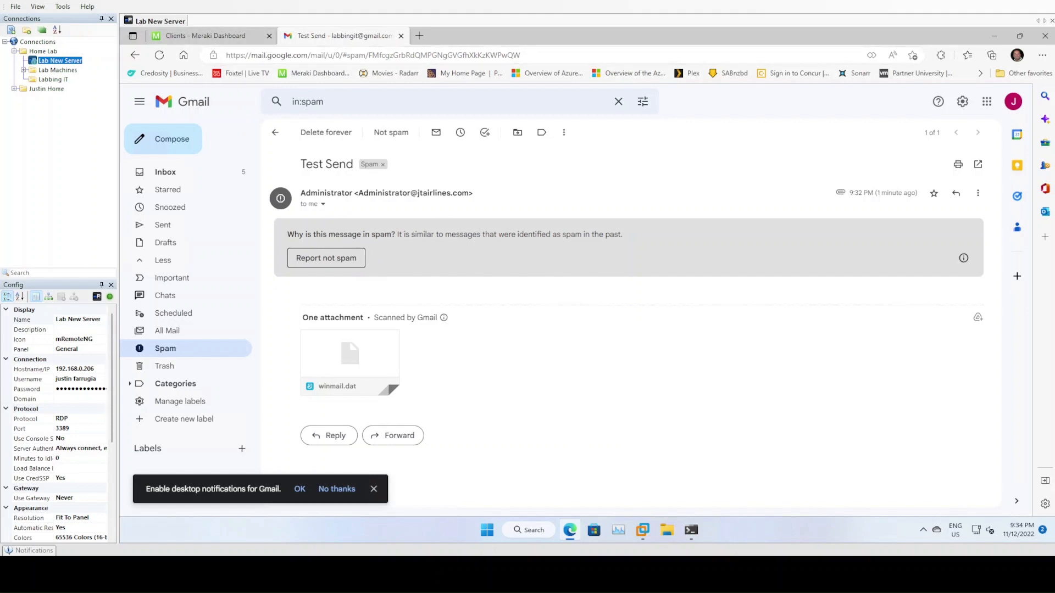
mouse_move(642, 530)
left_click(668, 461)
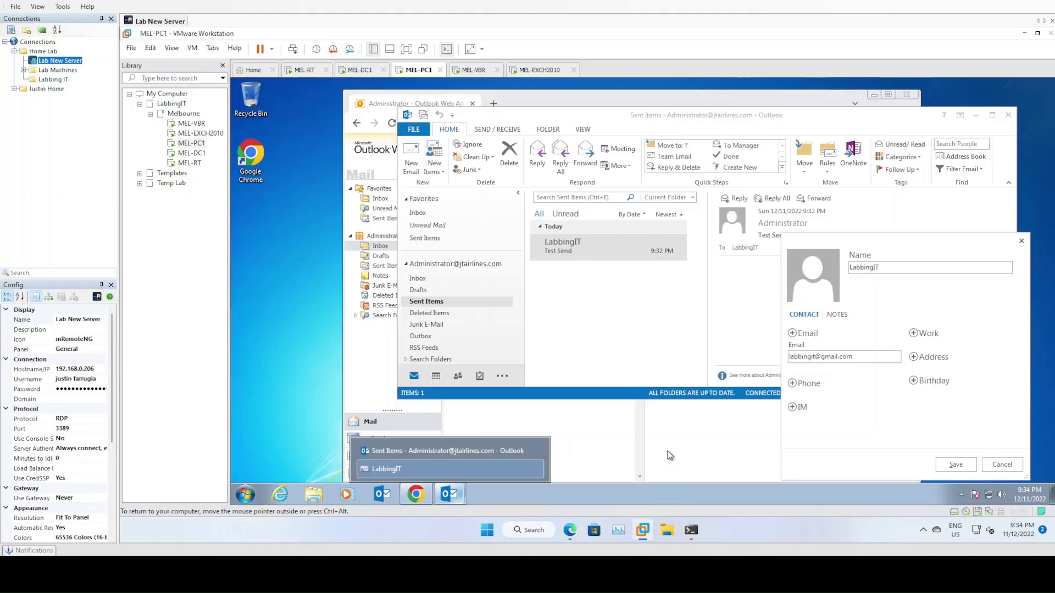
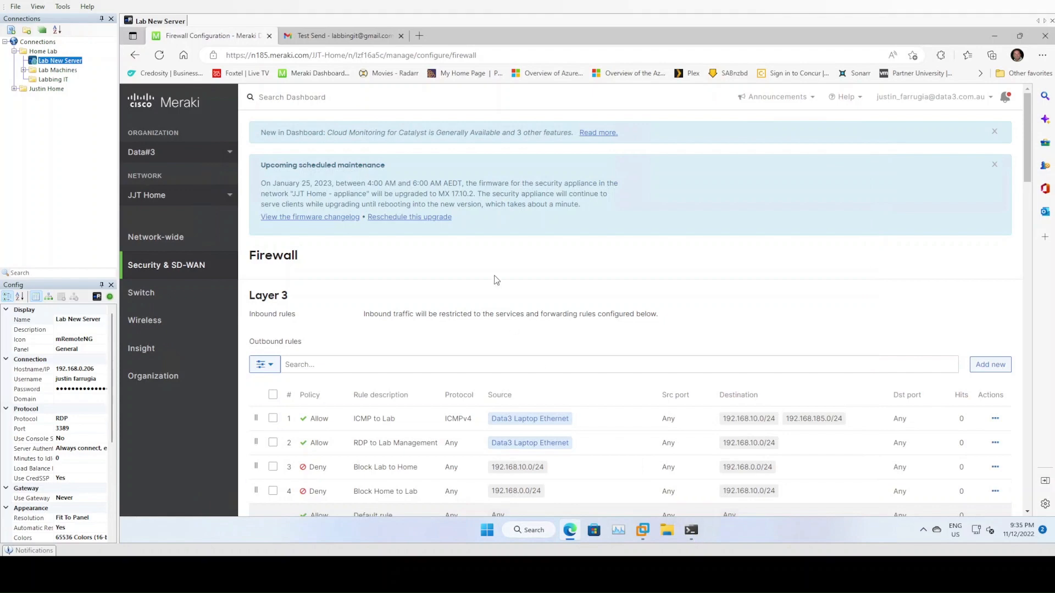
- Change the SMTP 1:1 NAT rule's LAN IP from 192.168.10.11 to 192.168.10.12
scroll(417, 270, "down", 8)
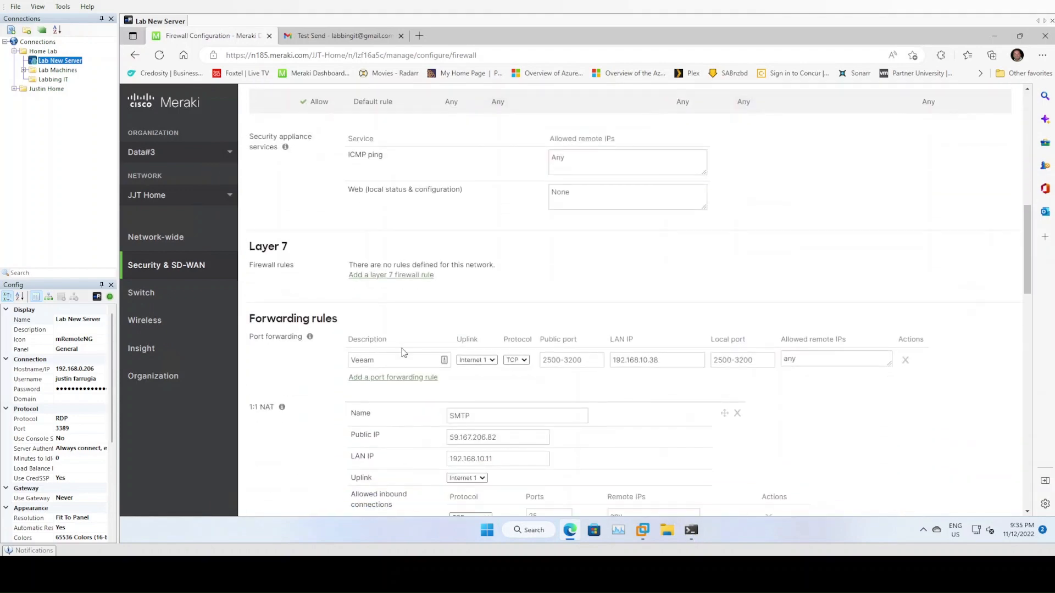
scroll(300, 371, "down", 2)
scroll(301, 371, "down", 1)
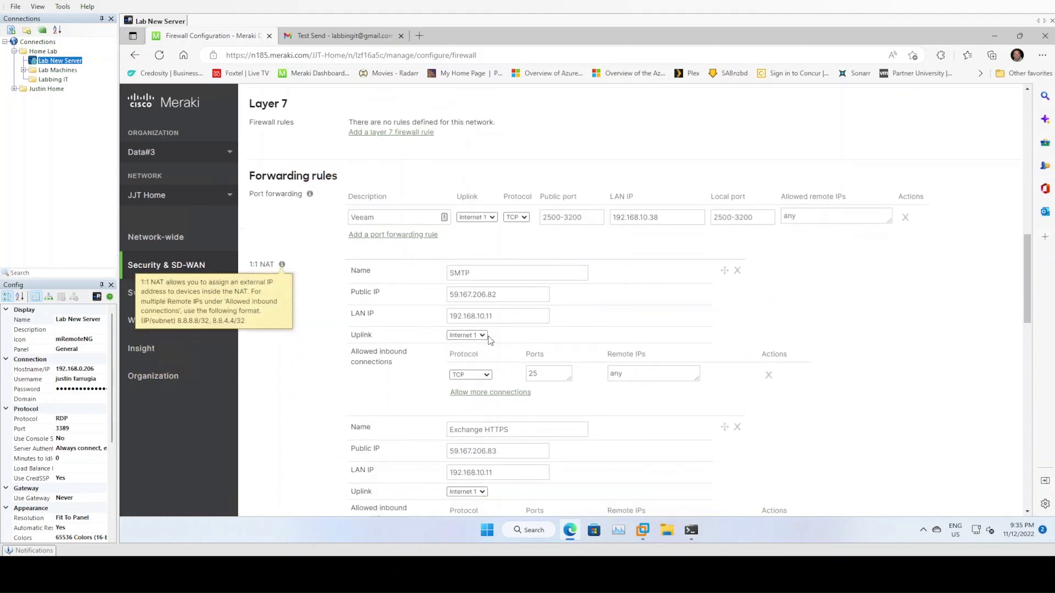
left_click(523, 294)
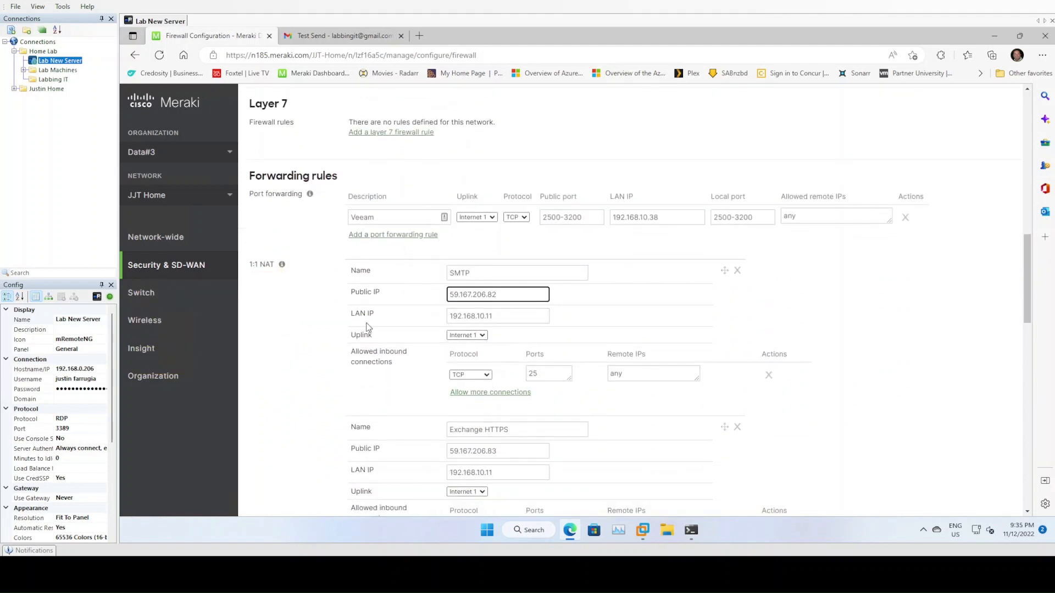
scroll(368, 327, "down", 1)
left_click(480, 297)
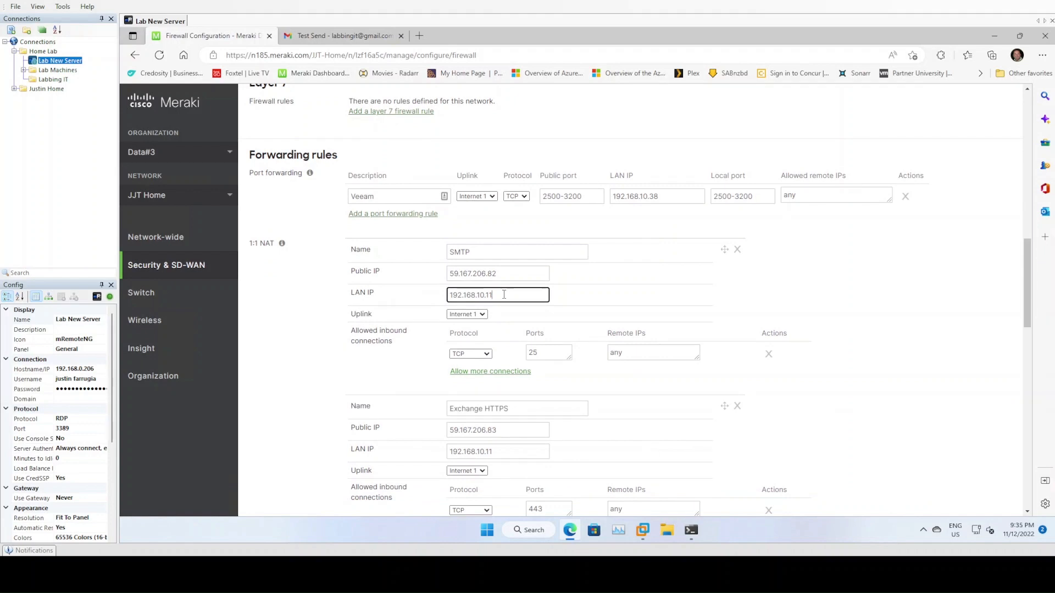
left_click(550, 351)
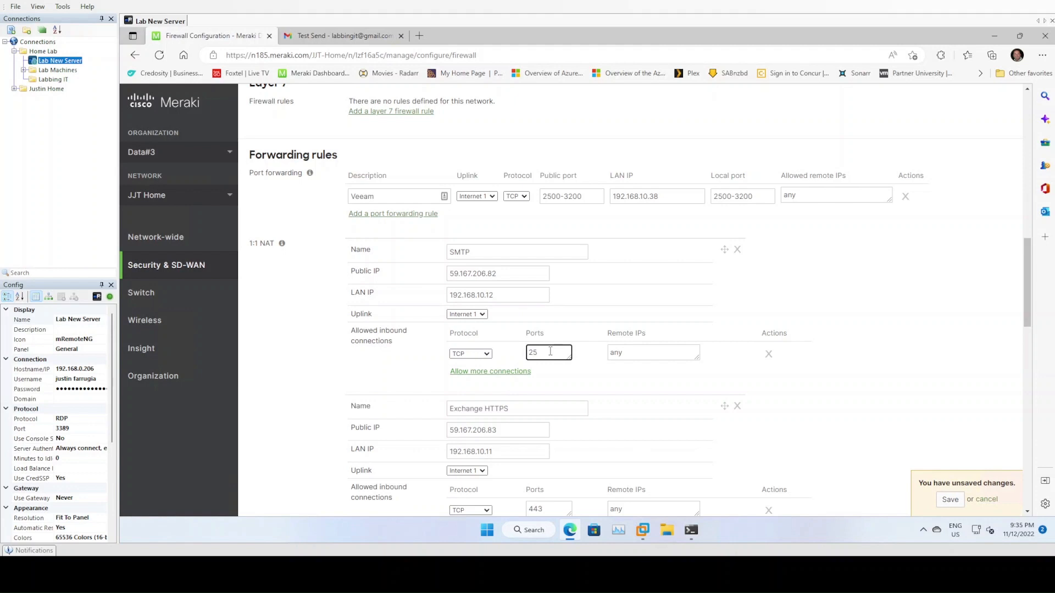
- Change the Exchange HTTPS rule's LAN IP to 192.168.10.12, then bring Command Prompt forward
scroll(594, 283, "down", 1)
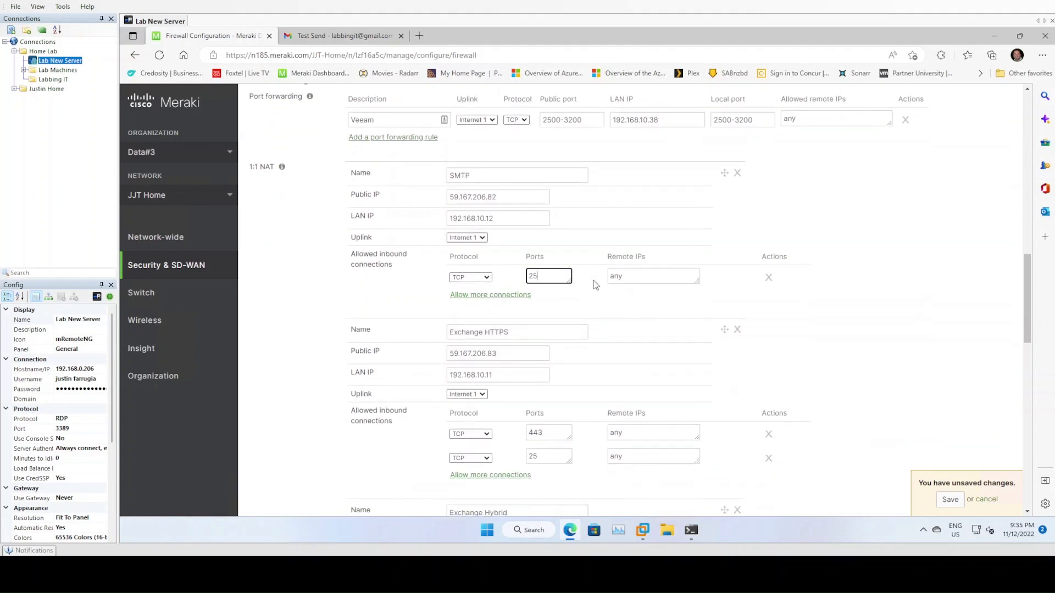
left_click(506, 354)
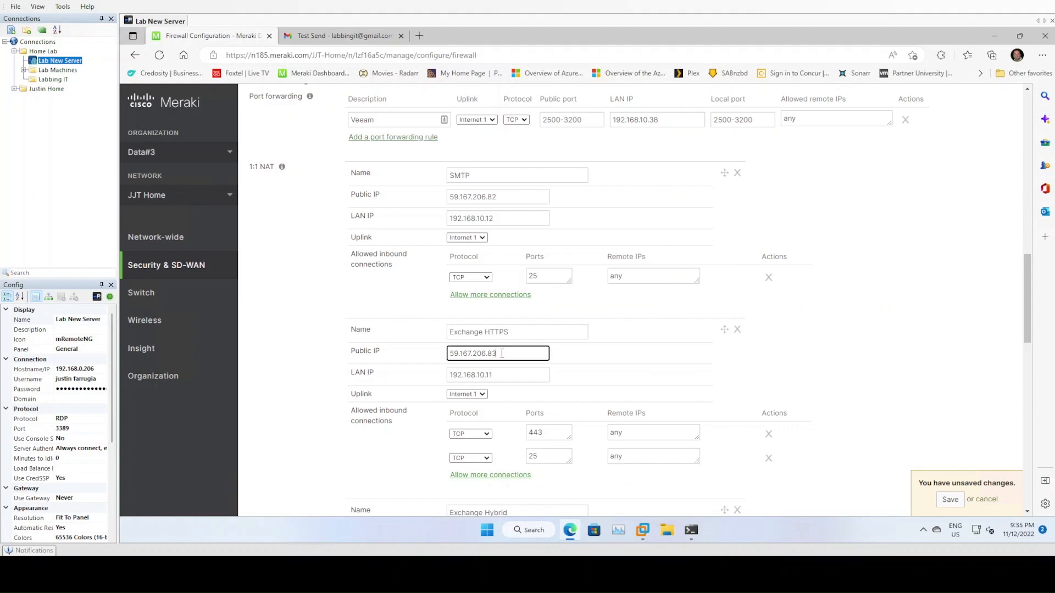
left_click(502, 374)
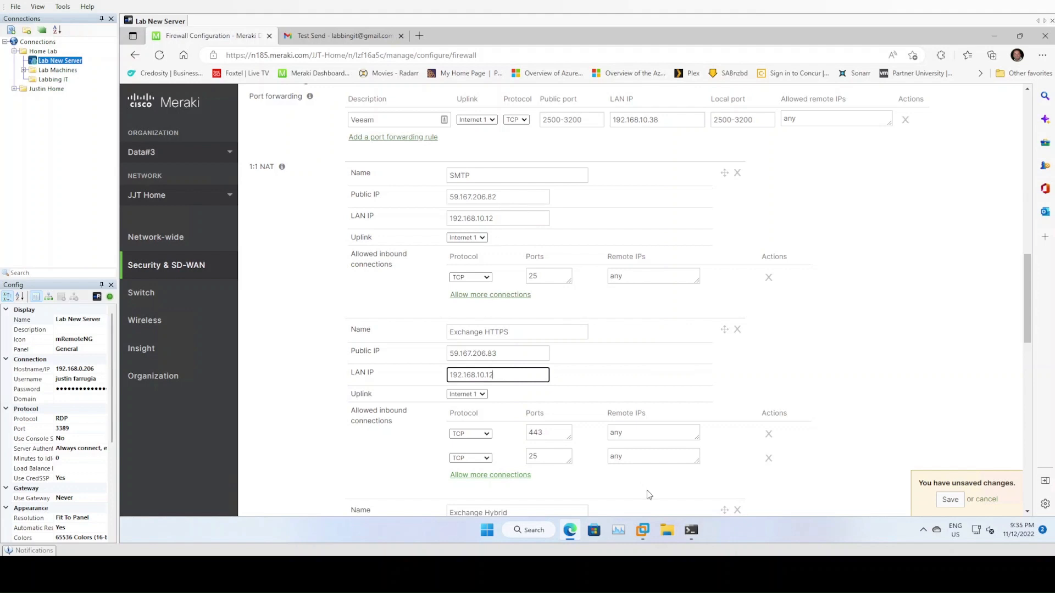
left_click(691, 531)
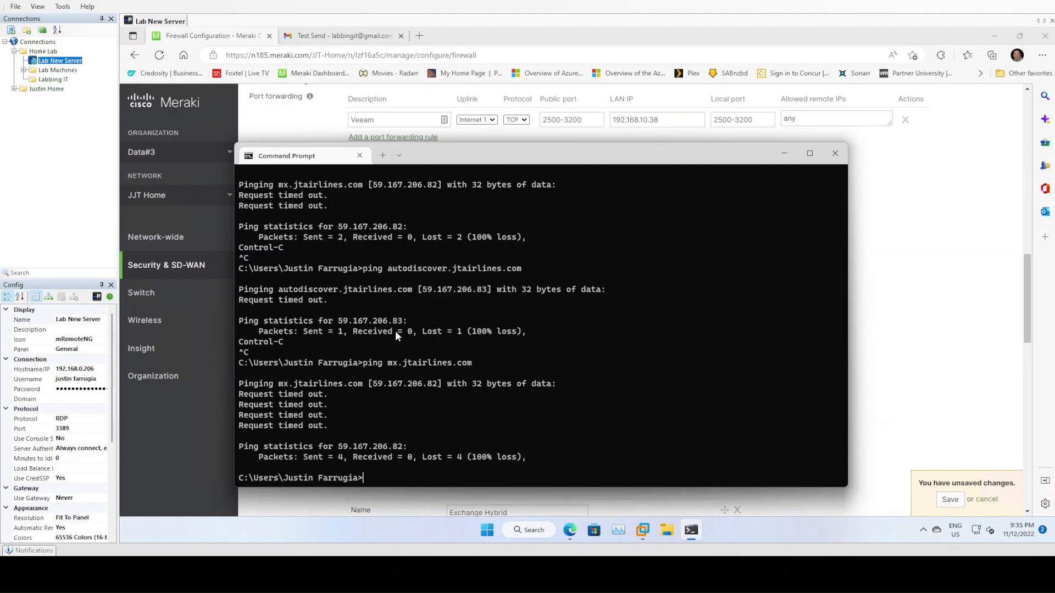
- Ping mail.jtairlines.com, then return to the Exchange HTTPS NAT rule in Meraki
type("ping mail.jtairlines.com")
key("Return")
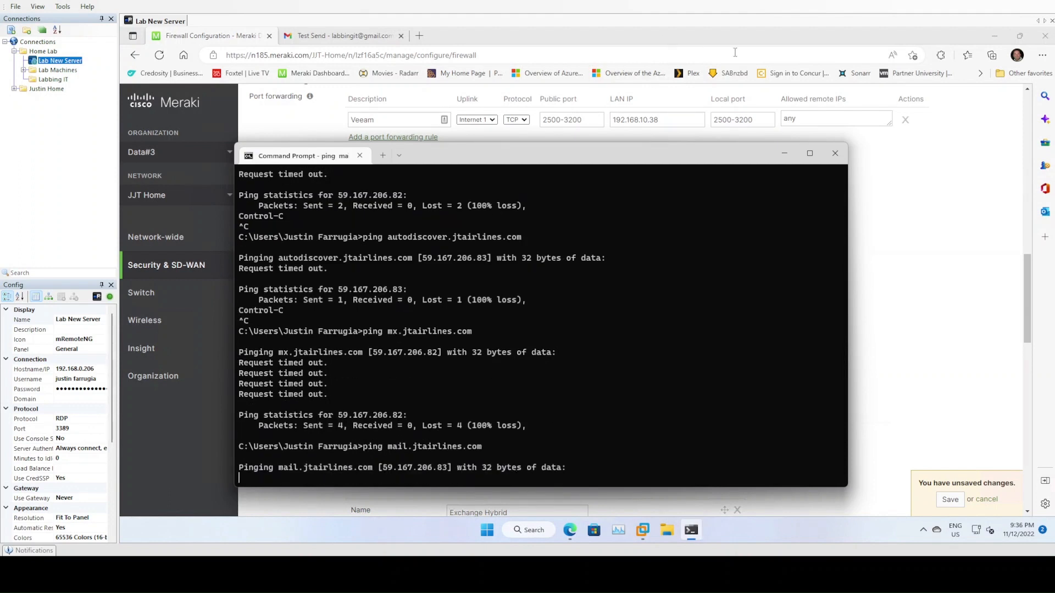
left_click(785, 155)
left_click(504, 354)
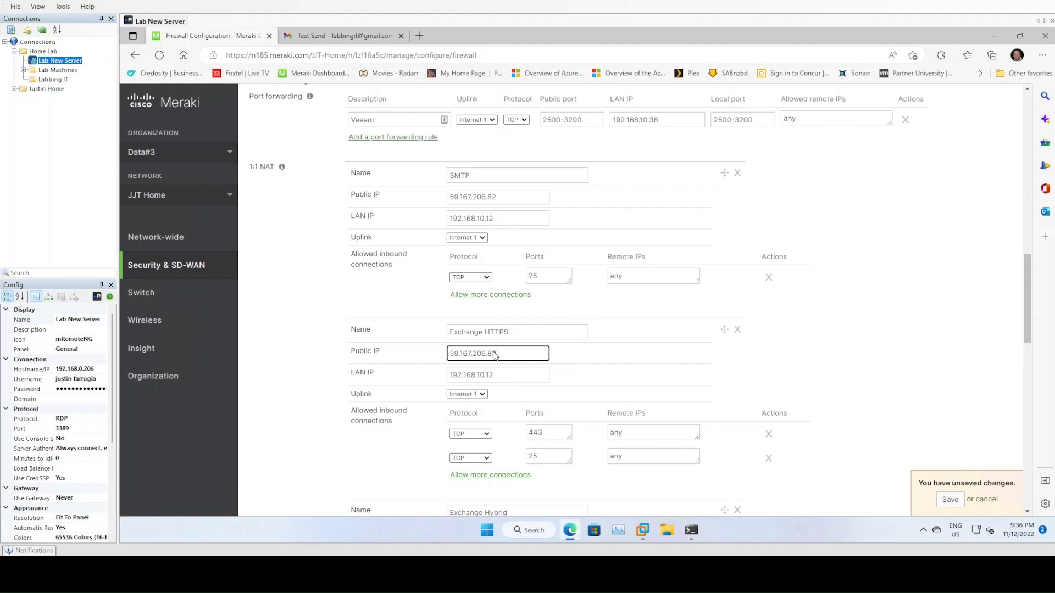
- Remove the extra TCP 25 entry so Exchange HTTPS allows only 443, and save
left_click(508, 378)
left_click(768, 458)
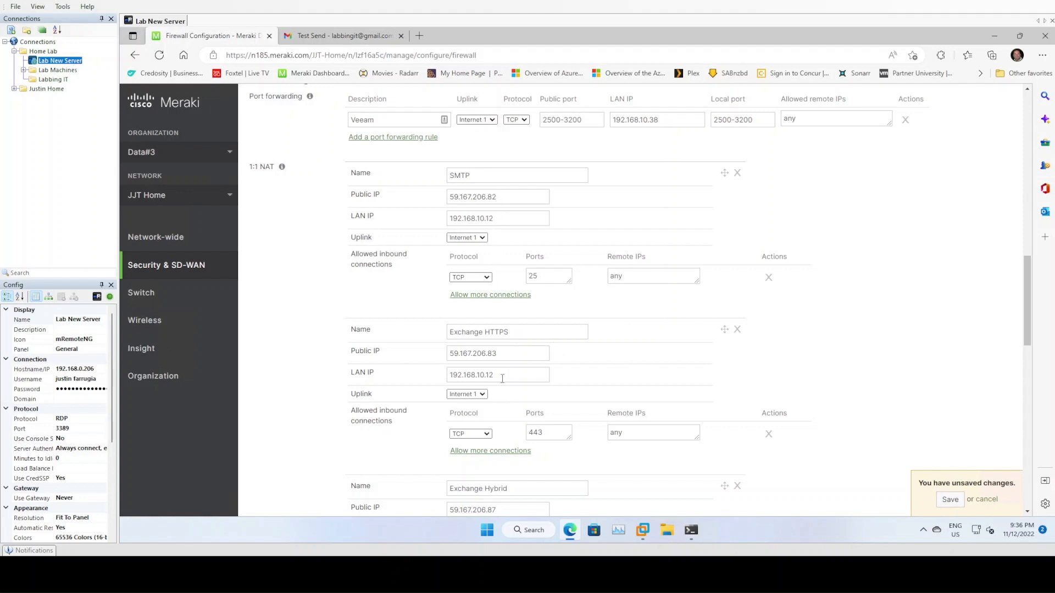
left_click(947, 502)
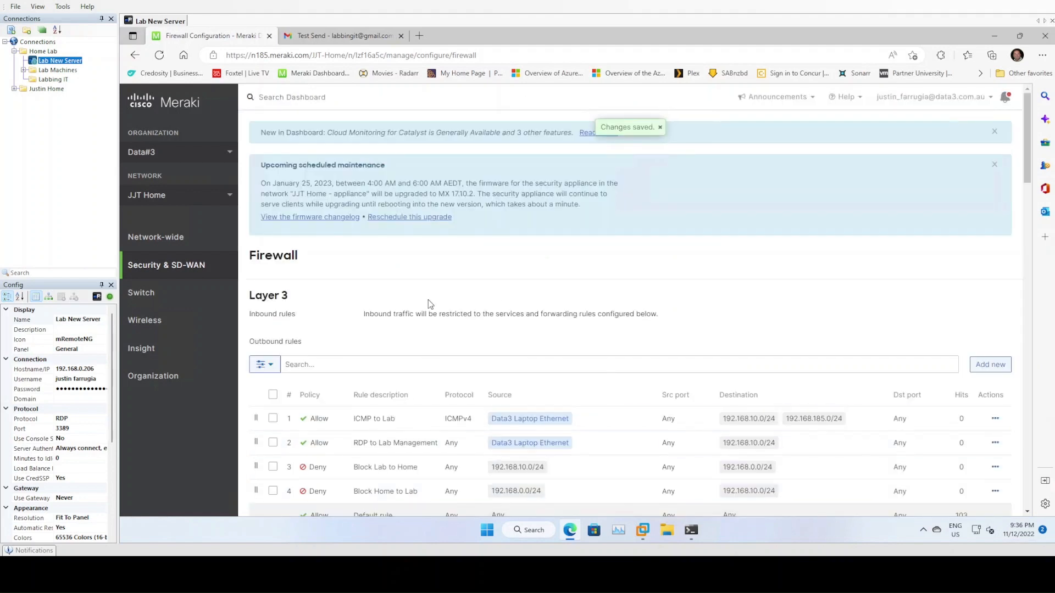
scroll(561, 431, "down", 1)
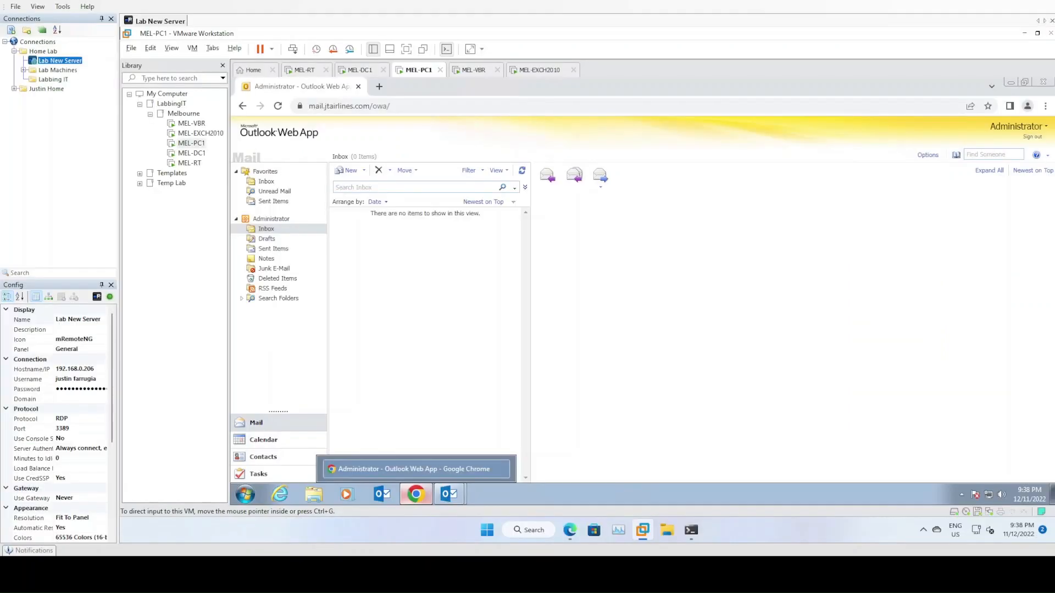
- Load pfSense at 192.168.10.1, accept the copyright notice and dismiss the survey dialog
left_click(379, 86)
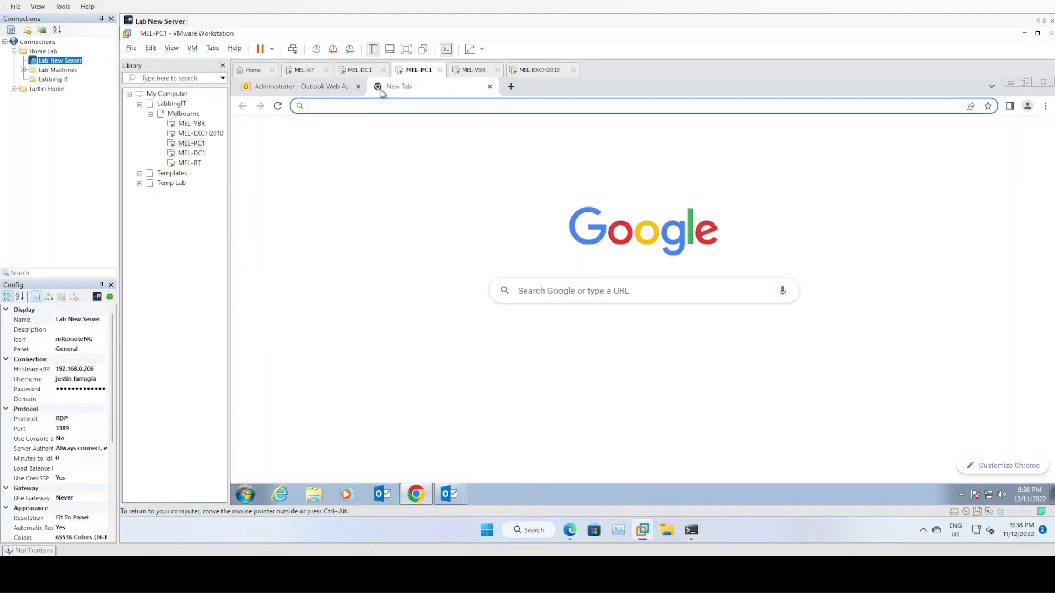
type("192.168.10")
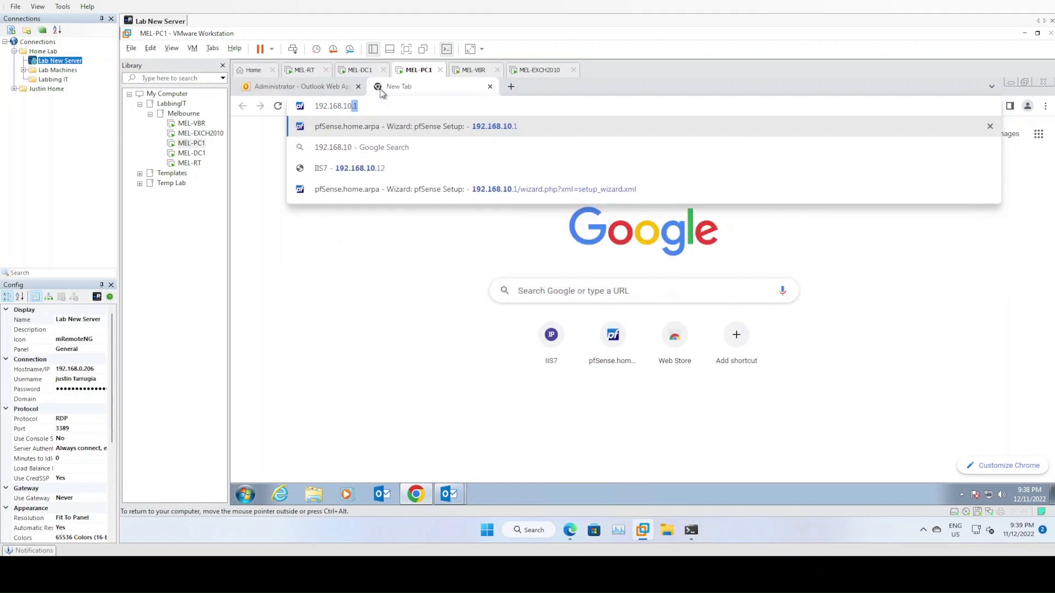
key("Return")
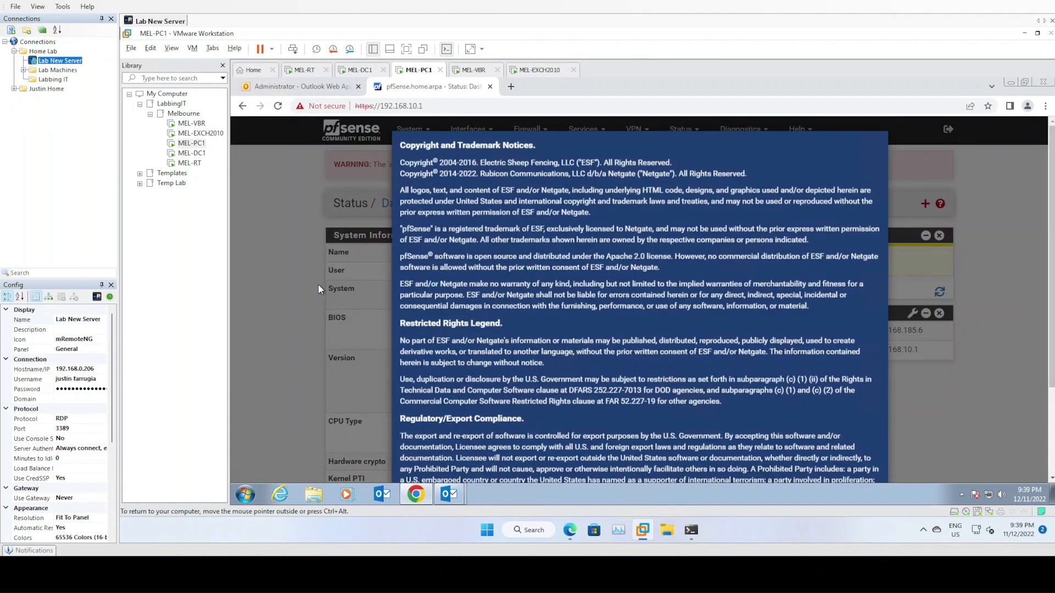
scroll(699, 379, "down", 3)
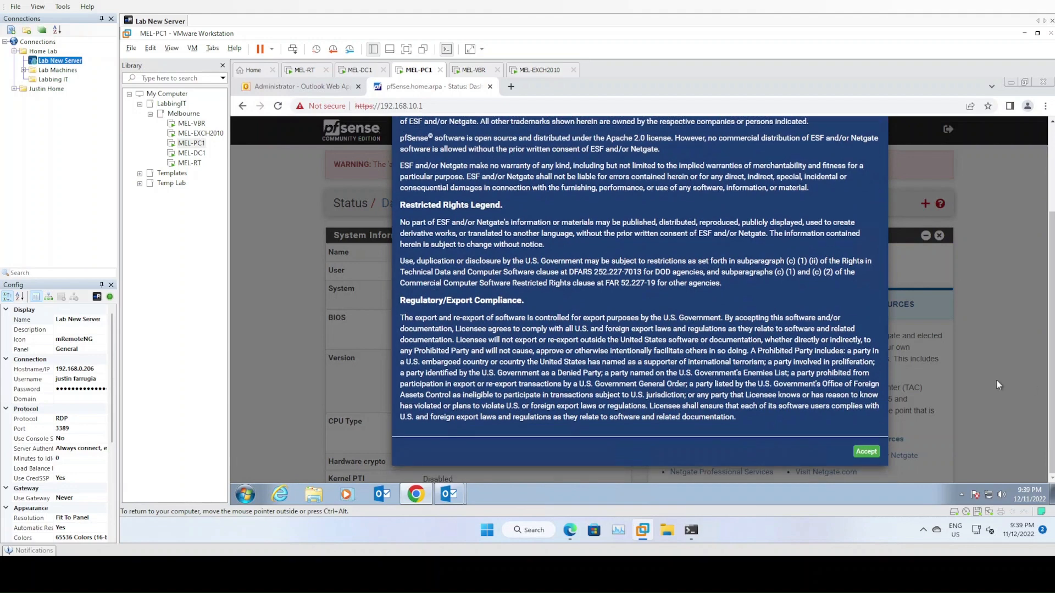
left_click(866, 452)
left_click(873, 244)
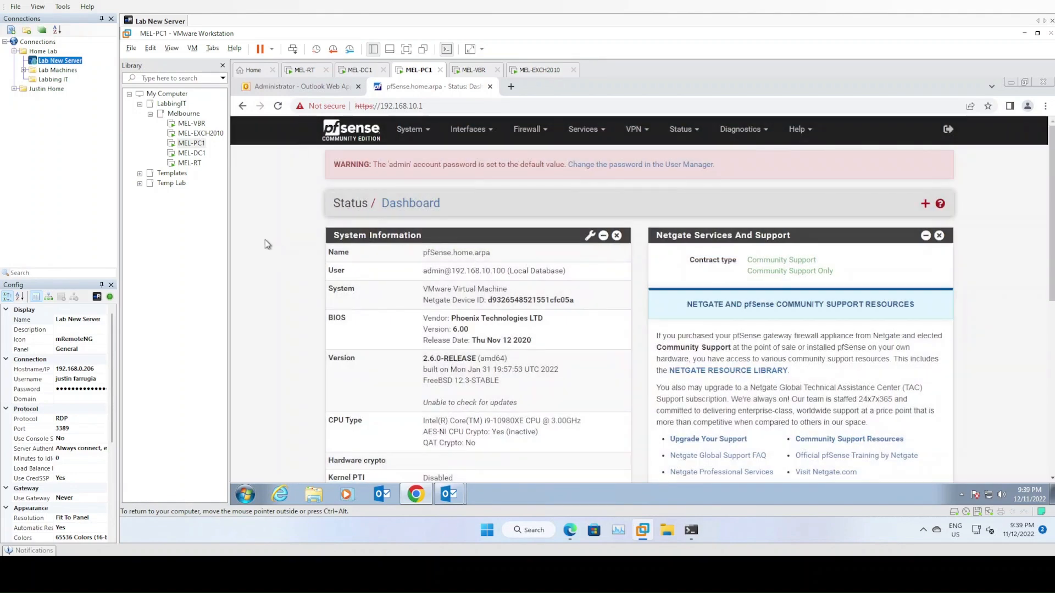
left_click(470, 130)
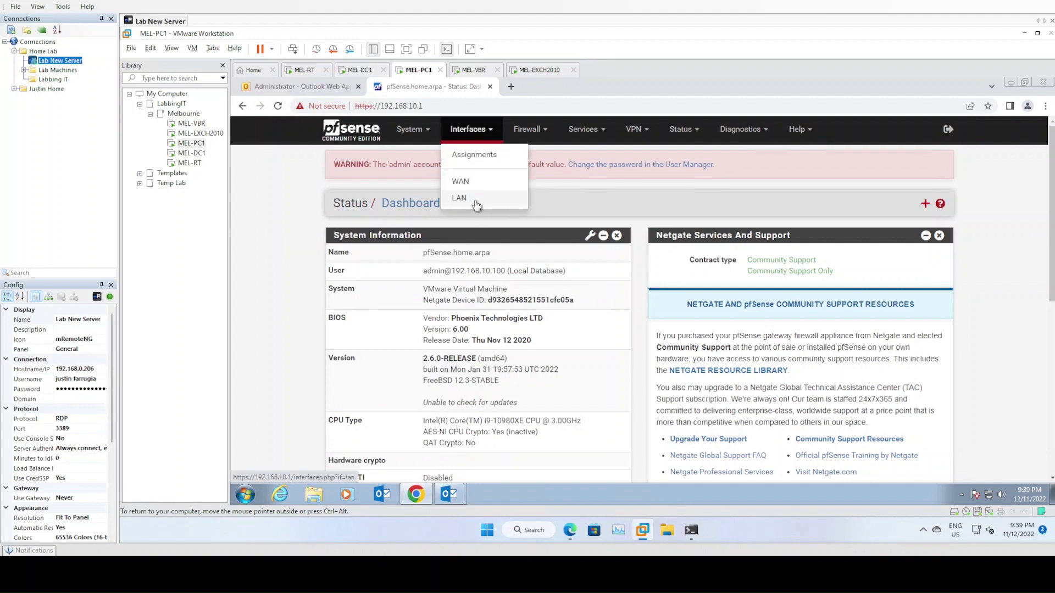
left_click(307, 72)
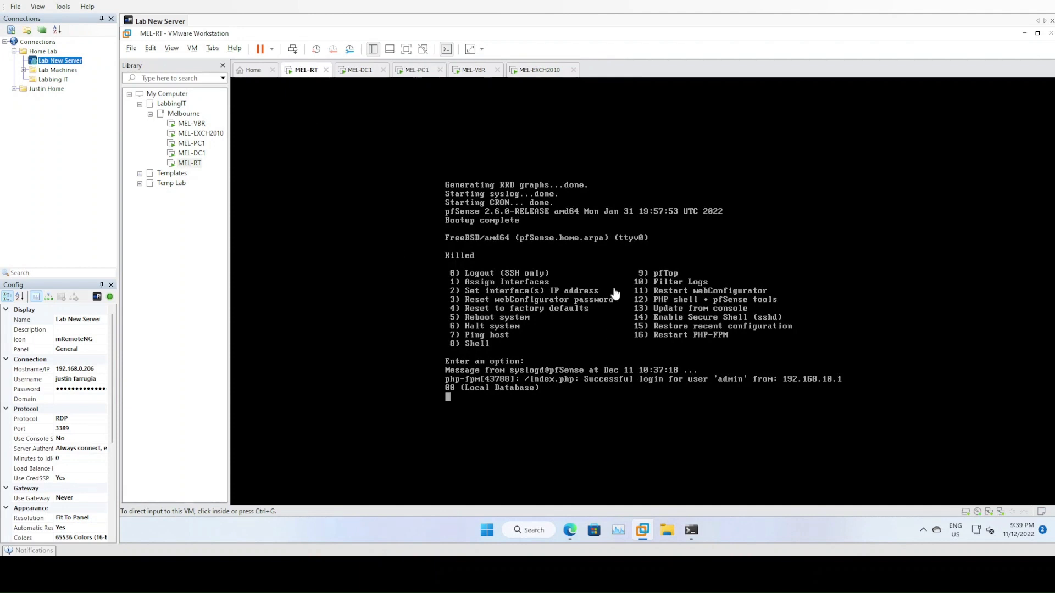
- Redraw MEL-RT's pfSense console menu showing WAN and LAN 192.168.10.1/24, then release input
left_click(556, 315)
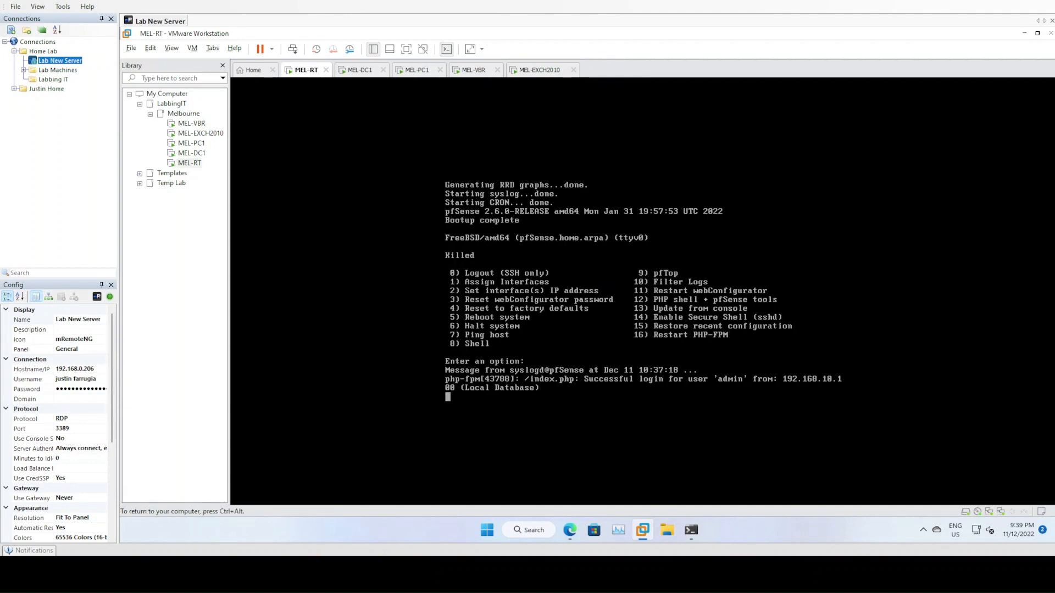
key("Return")
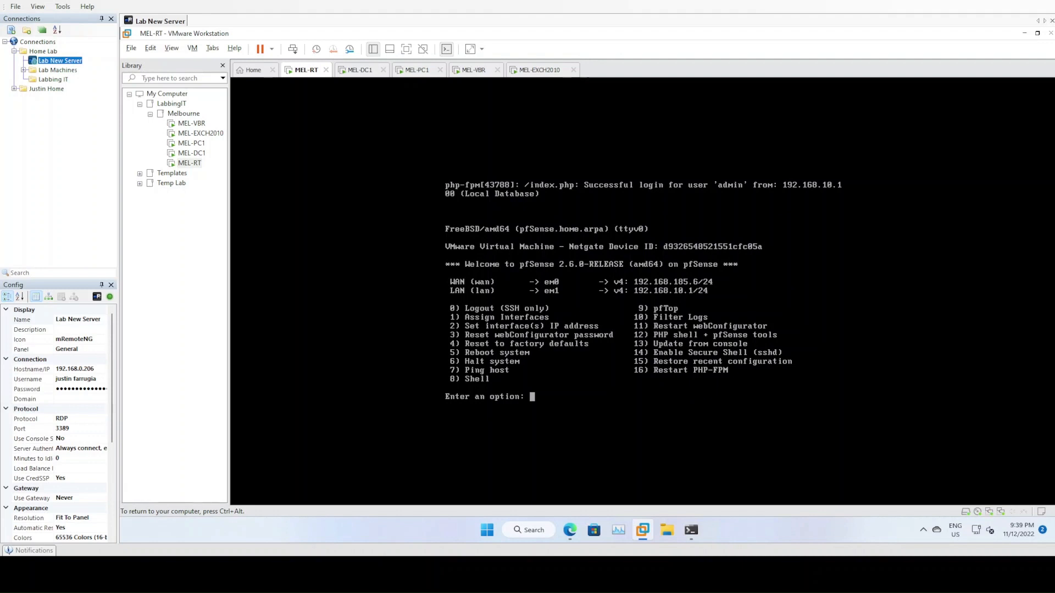
key("ctrl+alt")
- On MEL-PC1, open pfSense's WAN firewall rules and start a new rule
left_click(418, 69)
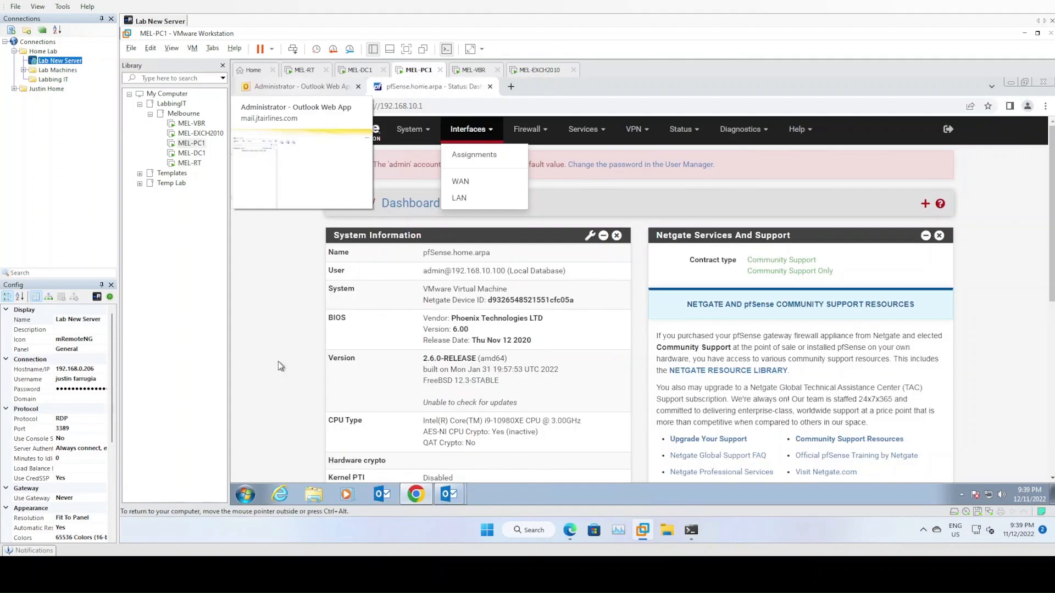
left_click(527, 129)
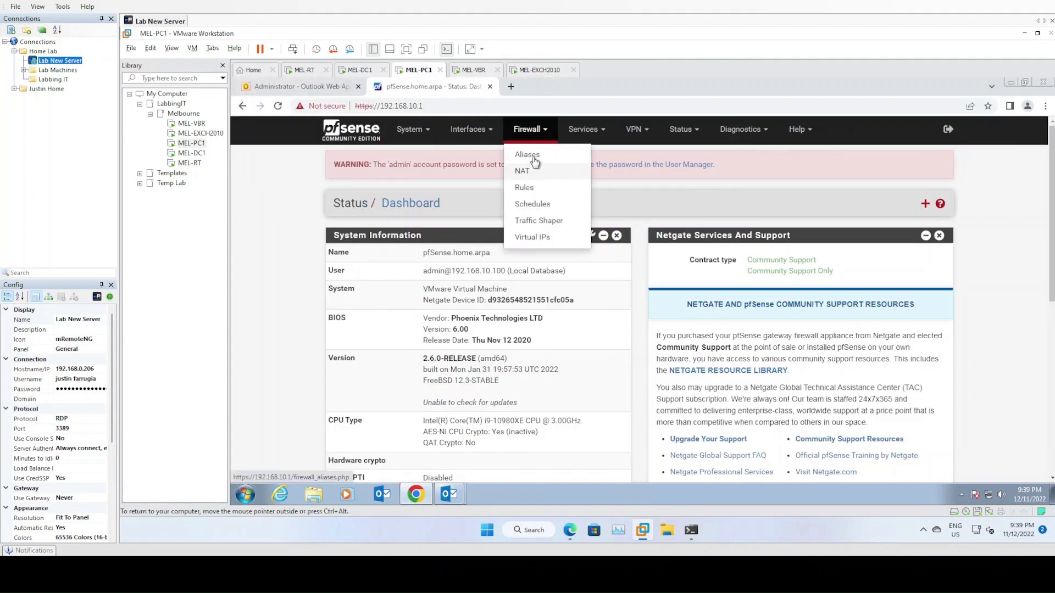
left_click(536, 189)
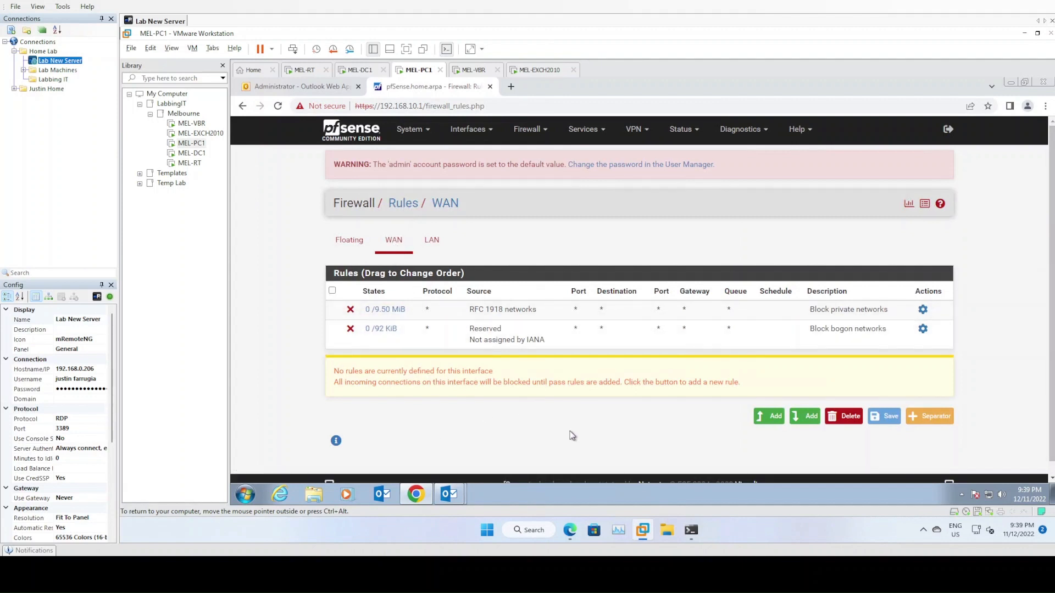
left_click(776, 420)
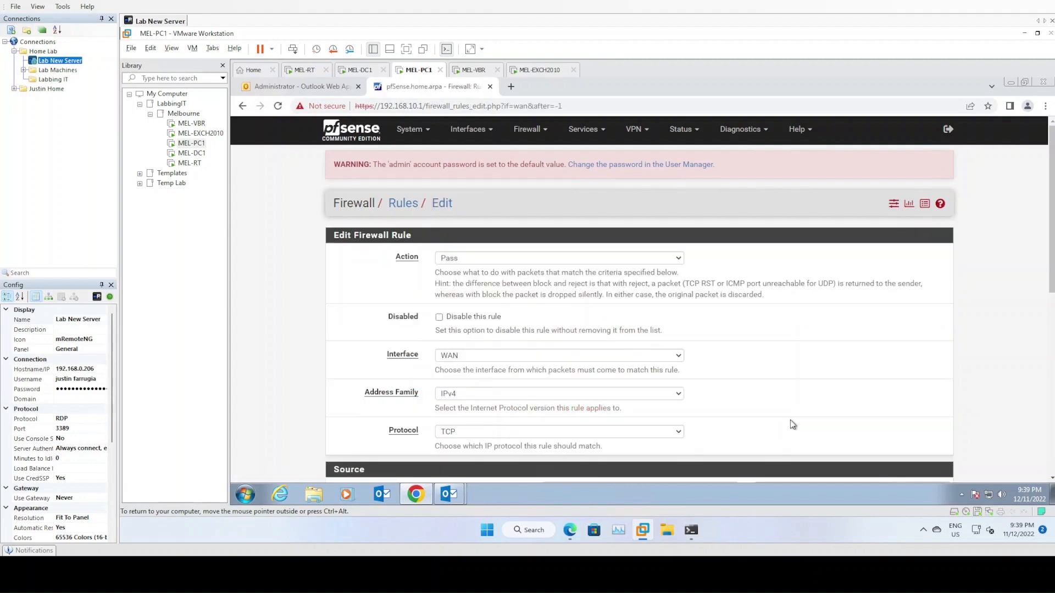
- Keep source as any and set destination to single host 192.168.10.12
scroll(790, 420, "down", 2)
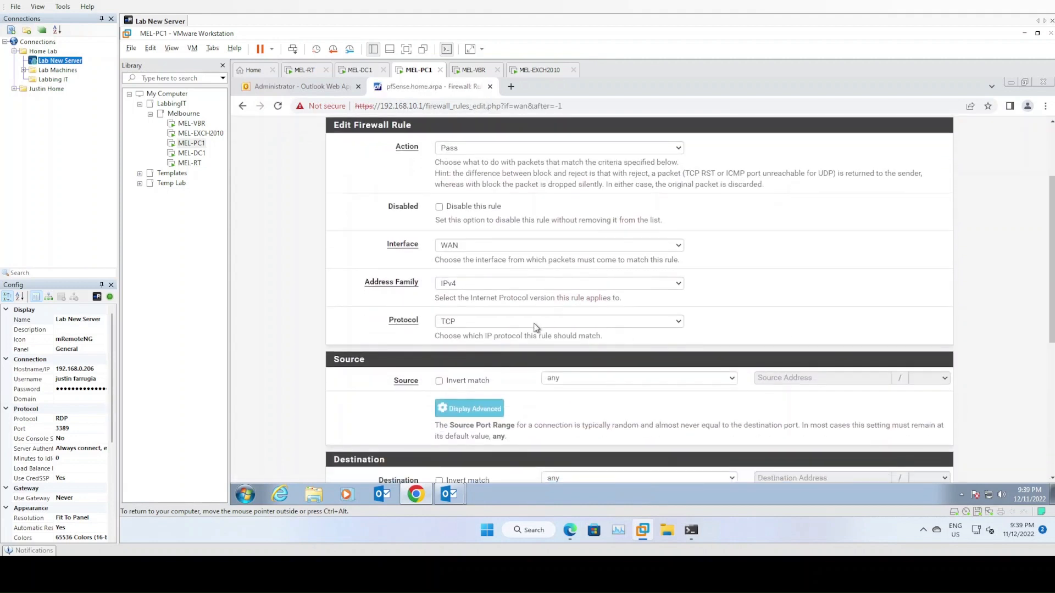
scroll(372, 291, "down", 1)
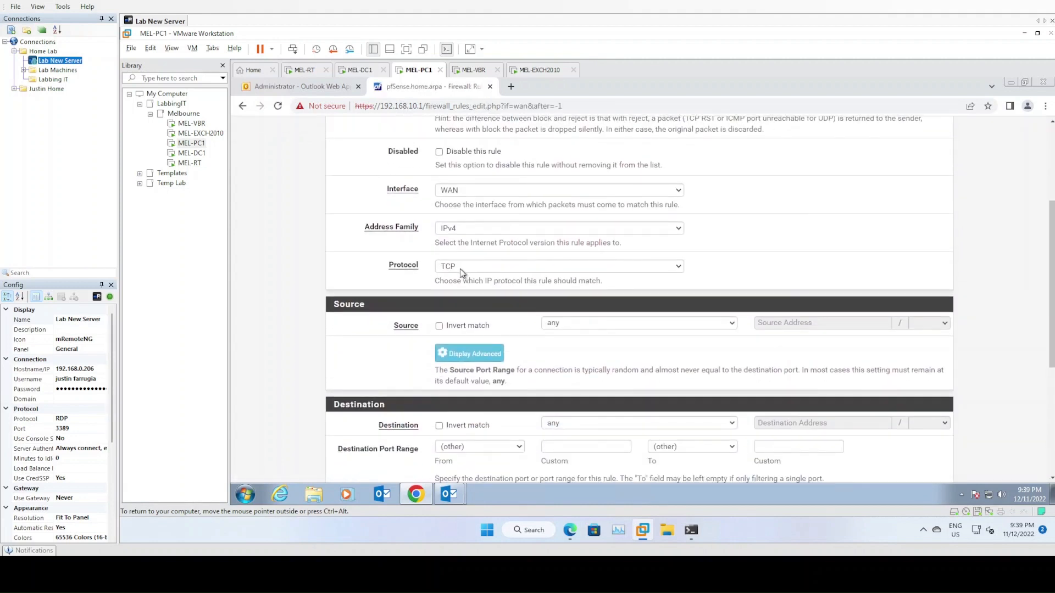
left_click(604, 326)
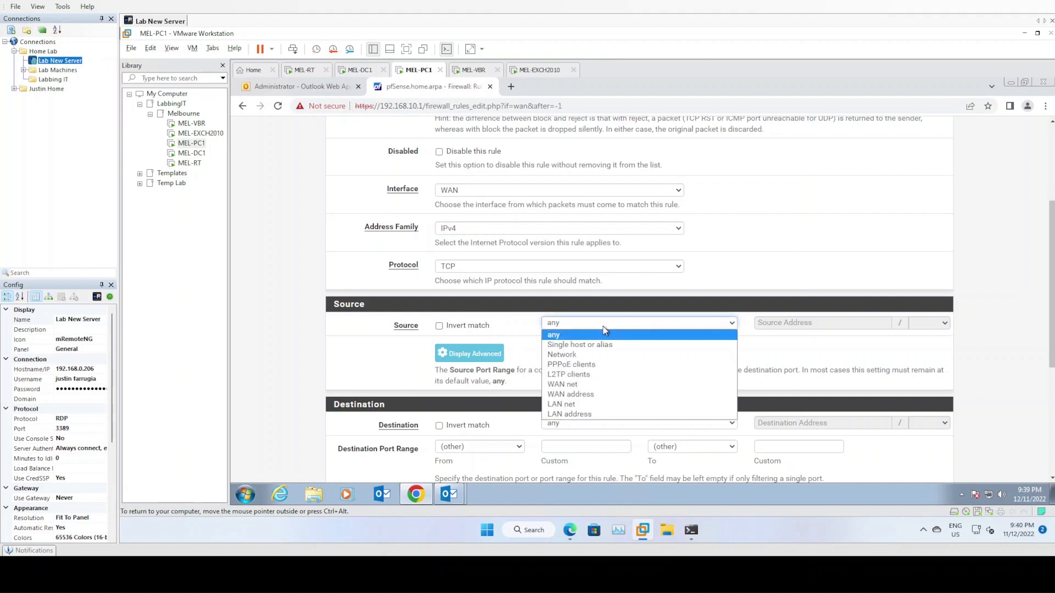
left_click(604, 332)
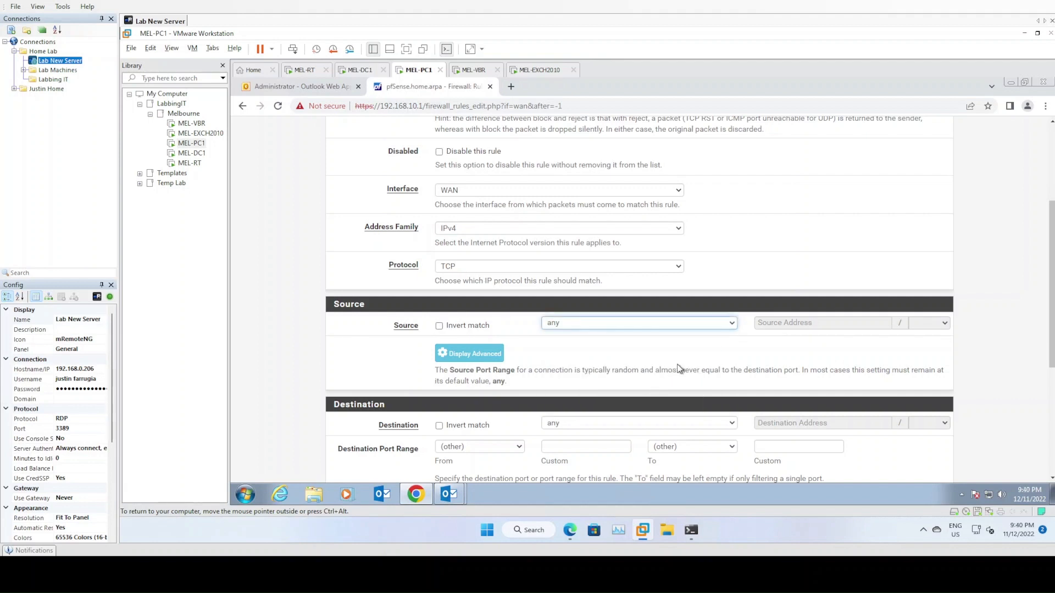
scroll(680, 369, "down", 1)
left_click(633, 368)
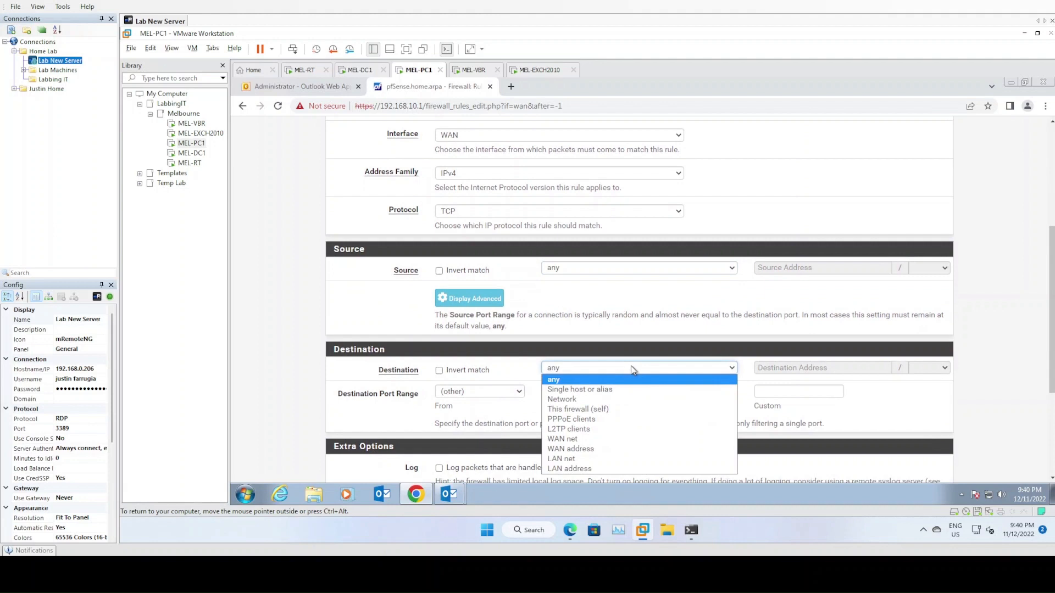
left_click(616, 391)
left_click(784, 369)
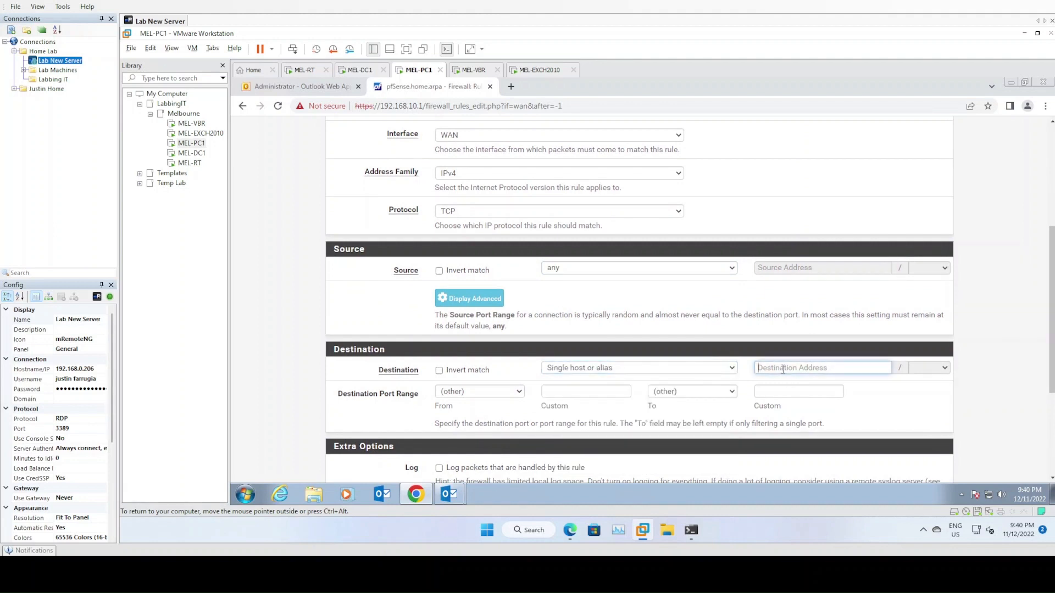
type("192.168.10.12")
- Set port SMTP (25), describe it 'SMTP Traffic to Exchange Server', and save
left_click(470, 393)
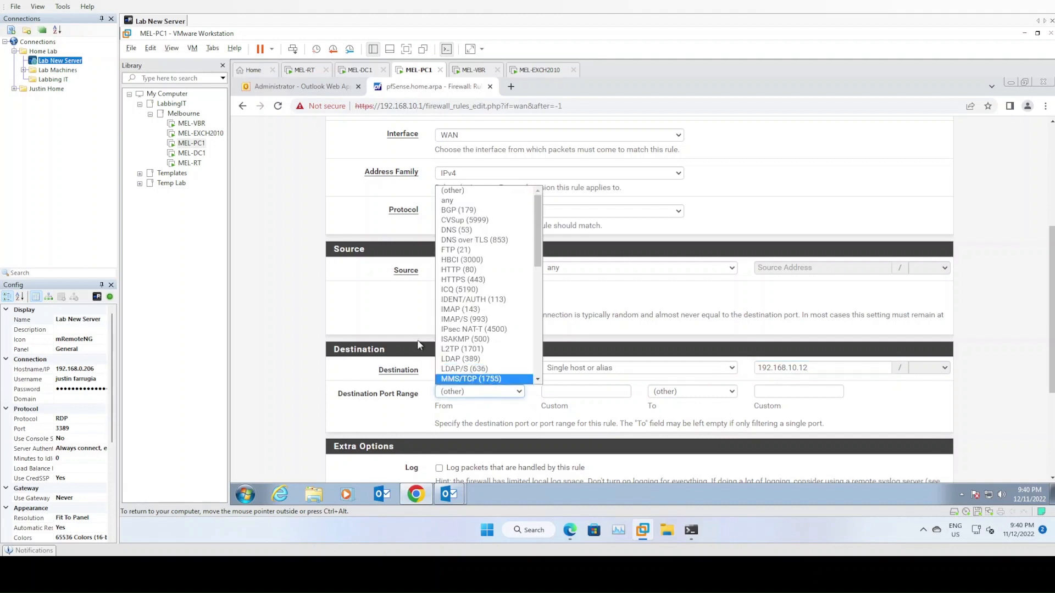
scroll(480, 299, "down", 4)
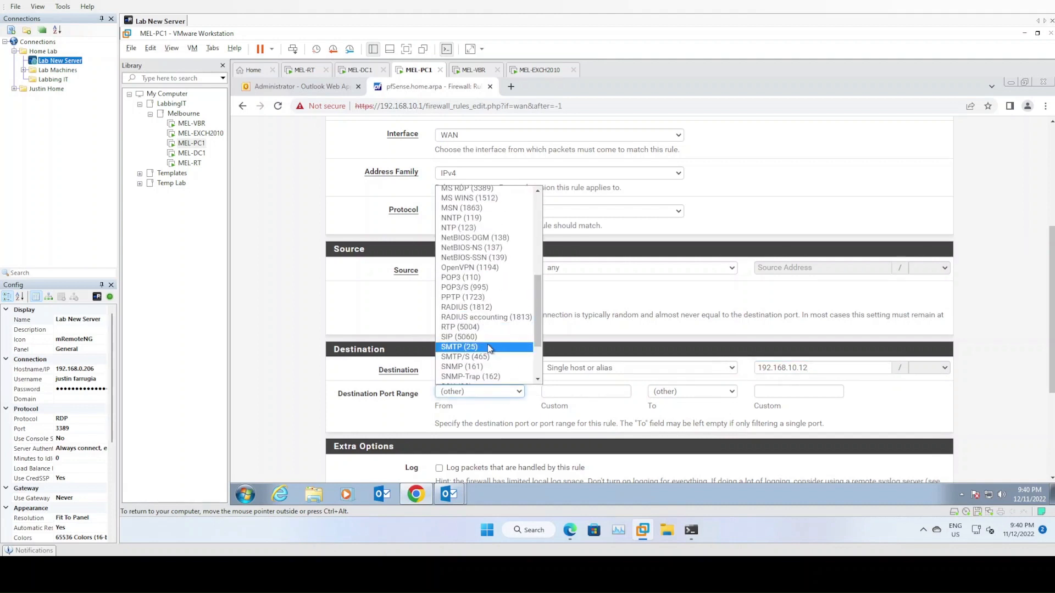
left_click(472, 348)
scroll(280, 362, "down", 2)
left_click(459, 408)
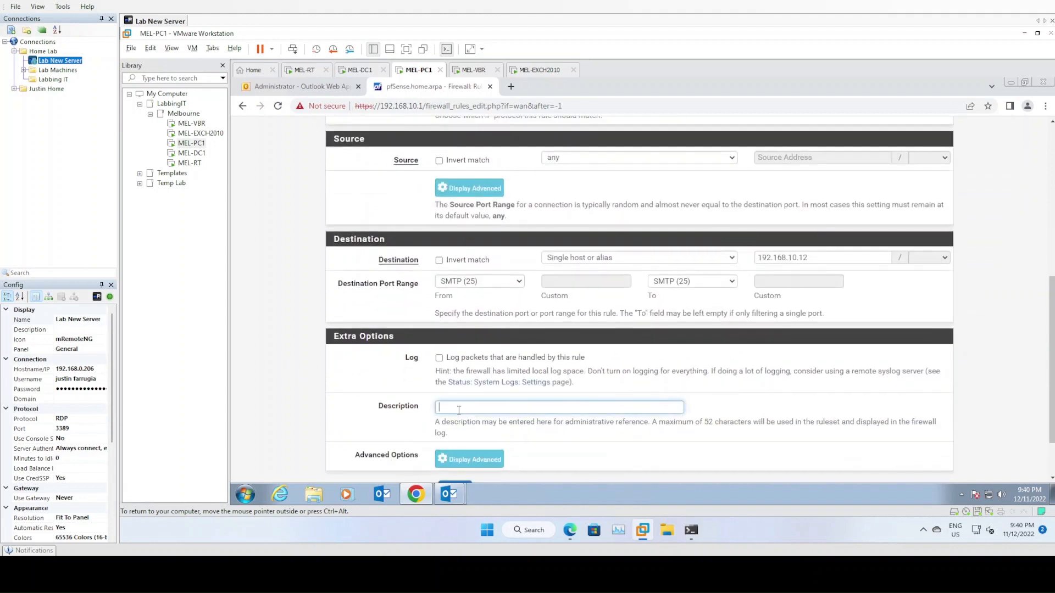
type("SMTP Traffic to Exchange Server")
scroll(461, 456, "down", 2)
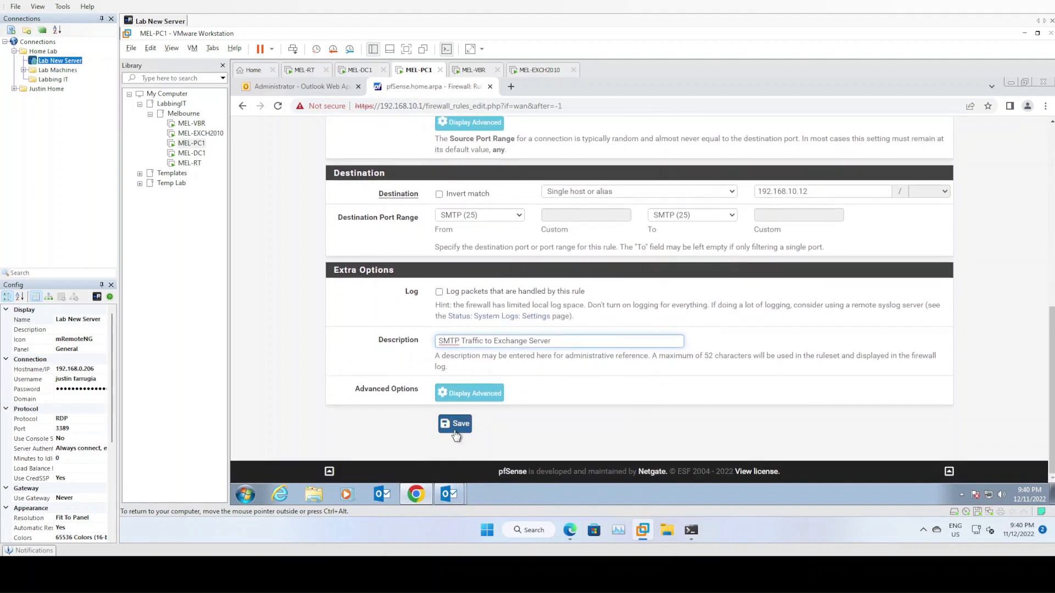
left_click(456, 425)
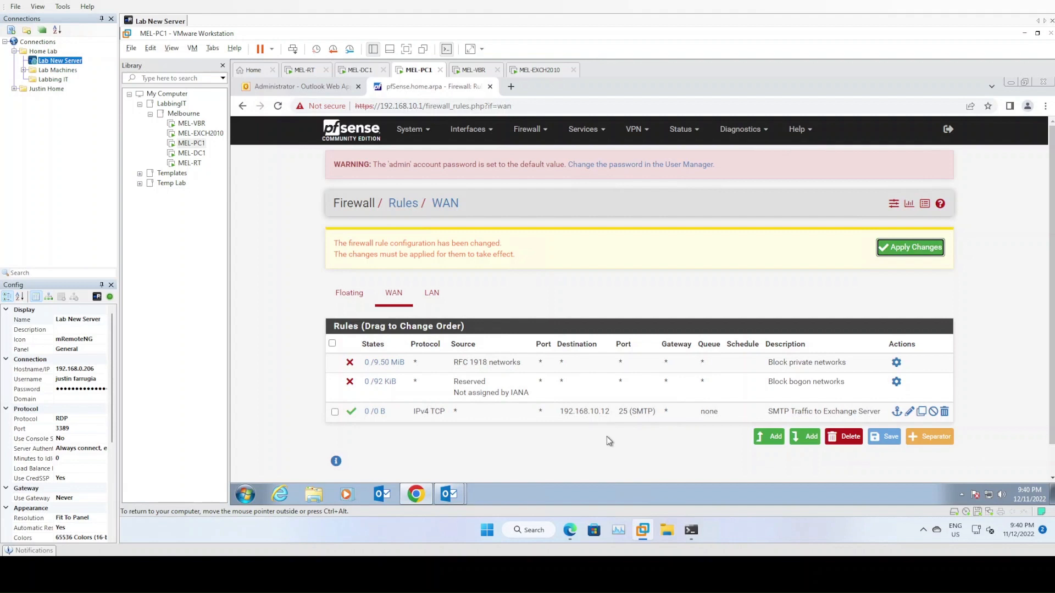
- Copy the SMTP rule and change its destination port to HTTPS (443)
left_click(921, 413)
scroll(530, 366, "down", 5)
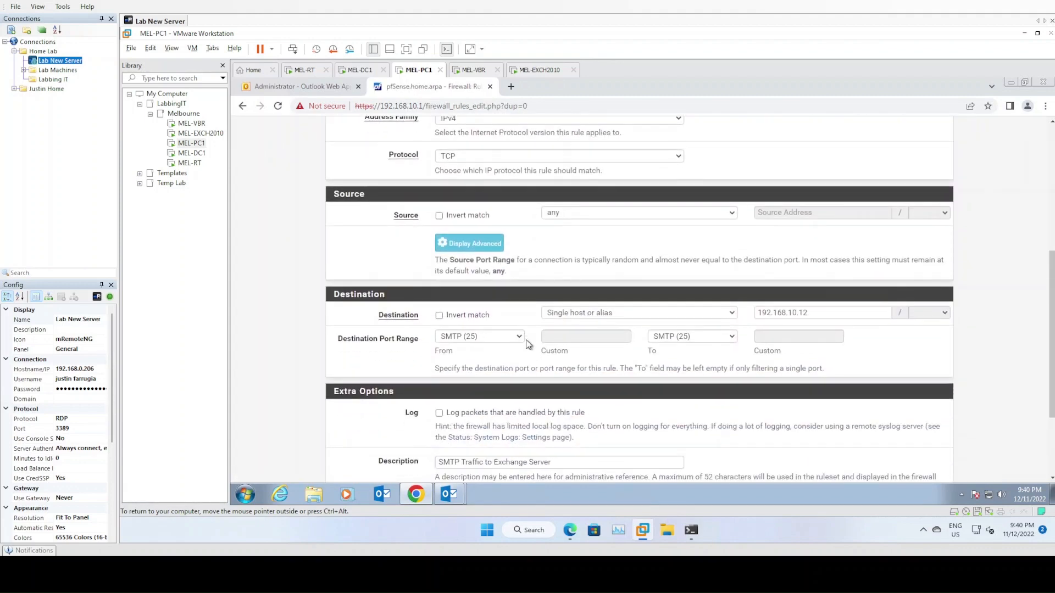
left_click(518, 336)
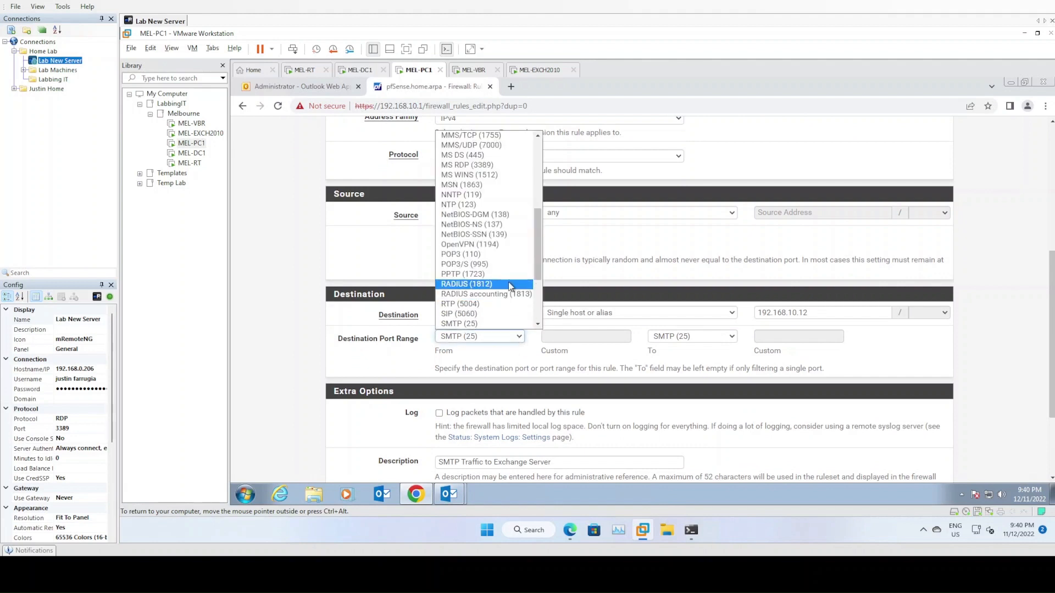
scroll(510, 286, "up", 5)
left_click(472, 230)
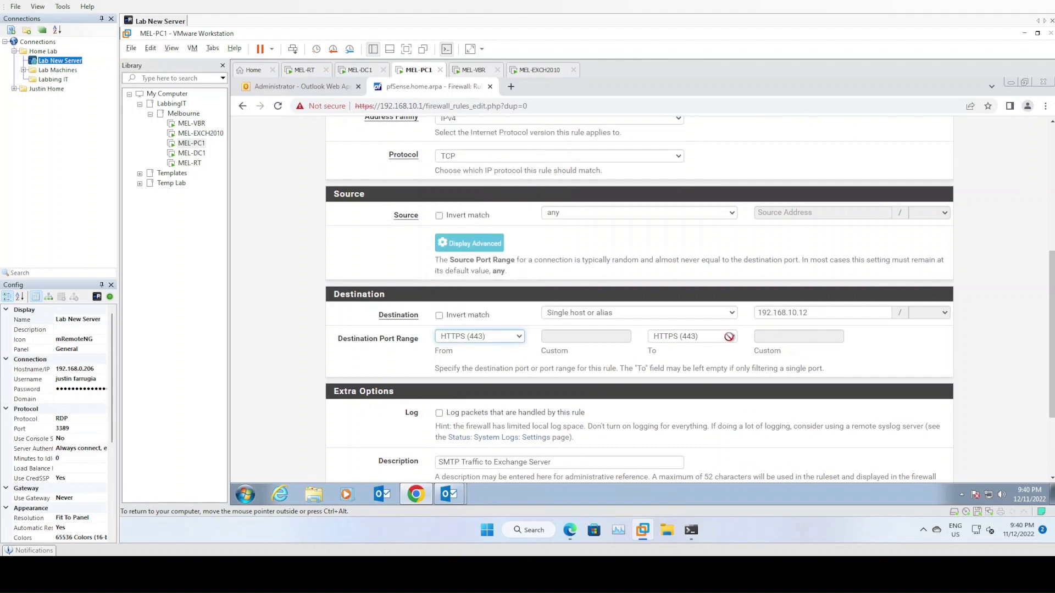
- Rename the description to 'HTTPS Traffic to Exchange Server', save, and apply the firewall changes
scroll(729, 337, "down", 1)
double_click(449, 407)
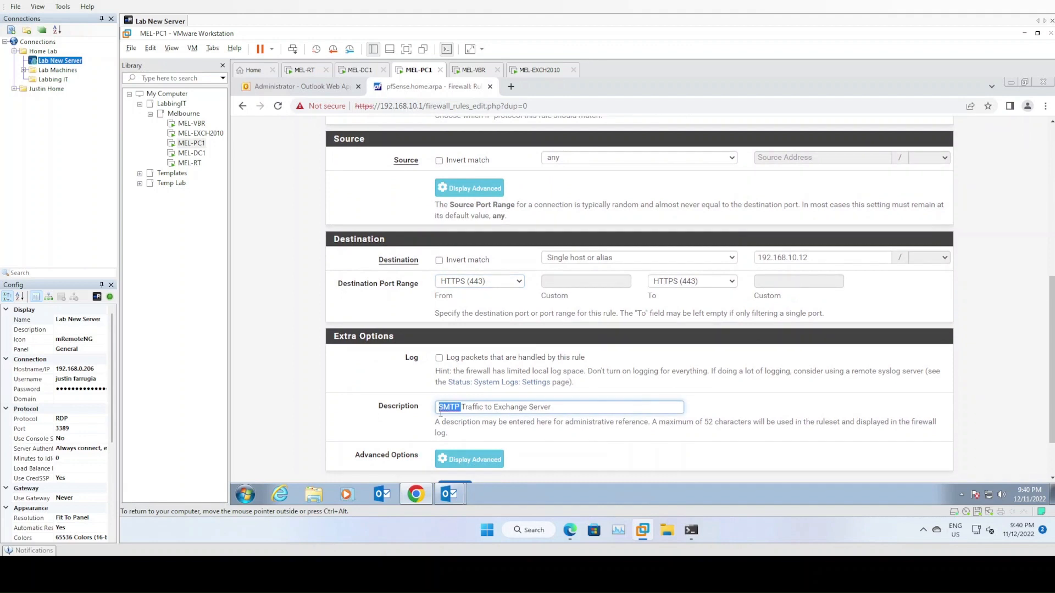
type("HTTPS")
scroll(443, 420, "down", 2)
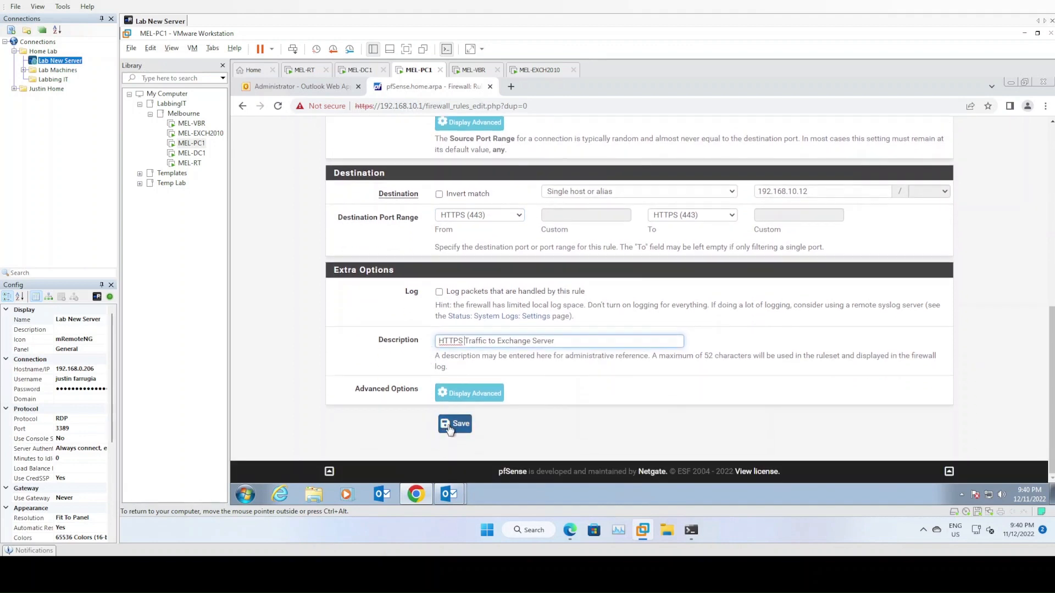
left_click(453, 424)
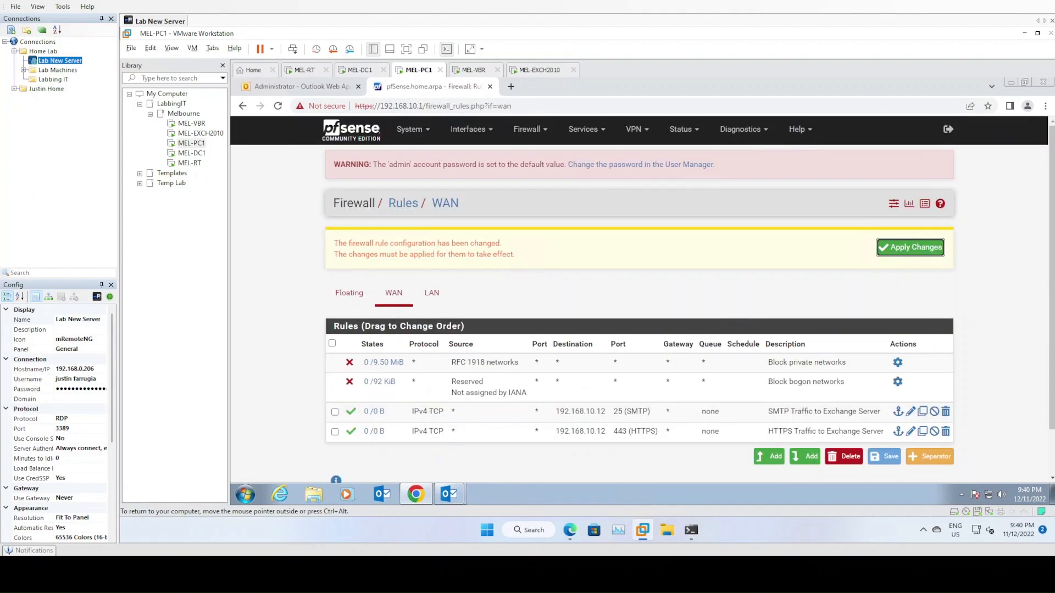
left_click(896, 249)
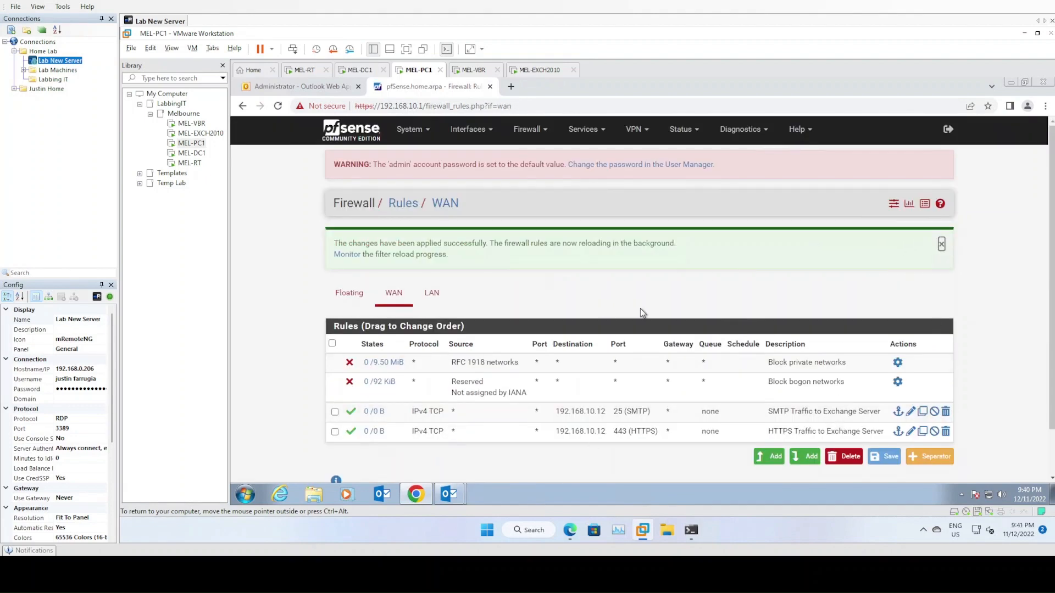
scroll(574, 463, "down", 1)
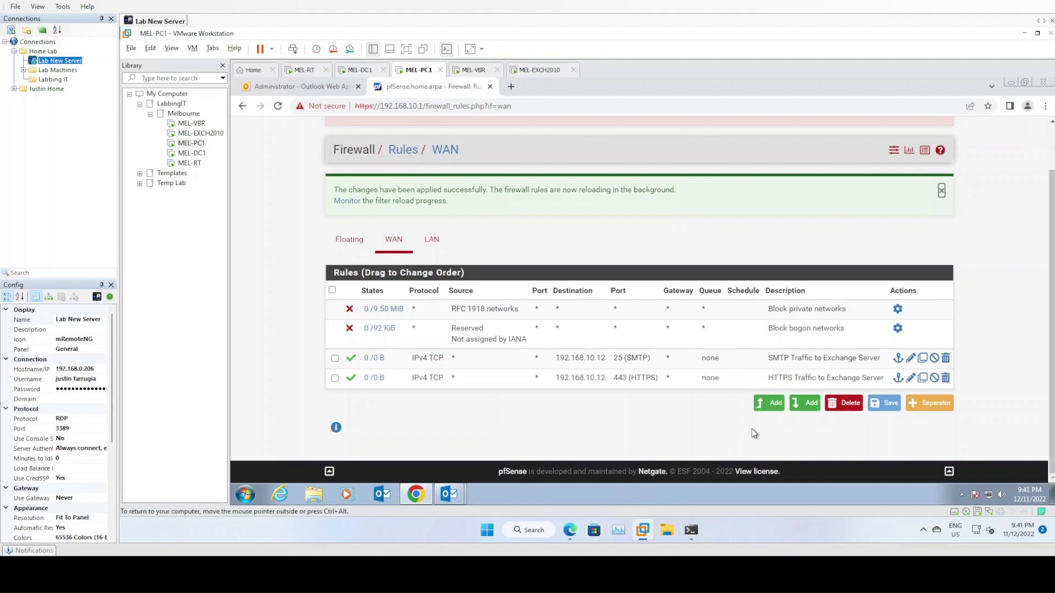
- From Gmail, send a 'Test Send 9.41PM' message to the Exchange administrator's address
left_click(570, 536)
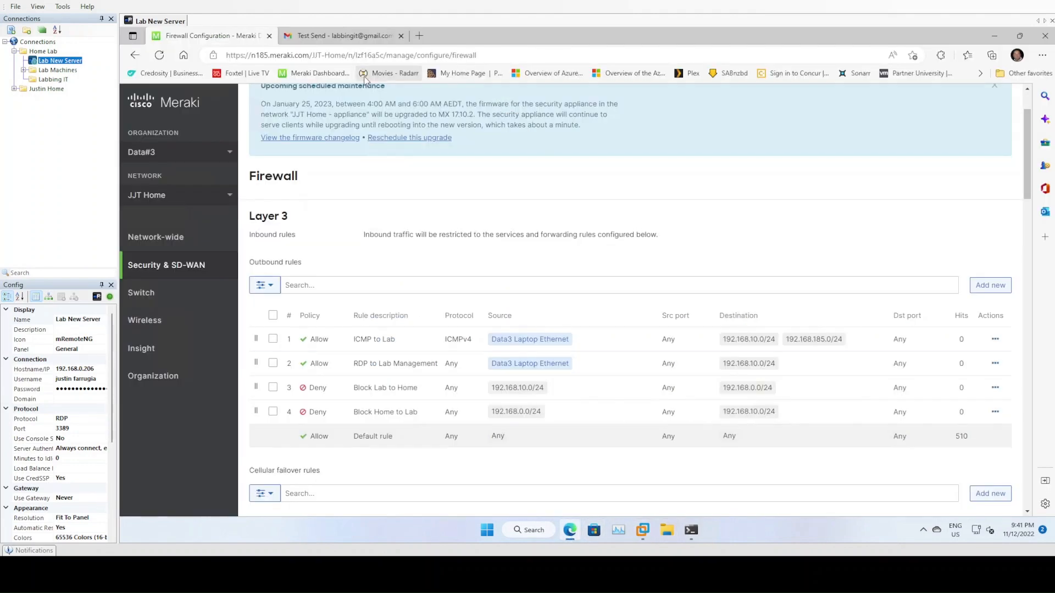
left_click(322, 37)
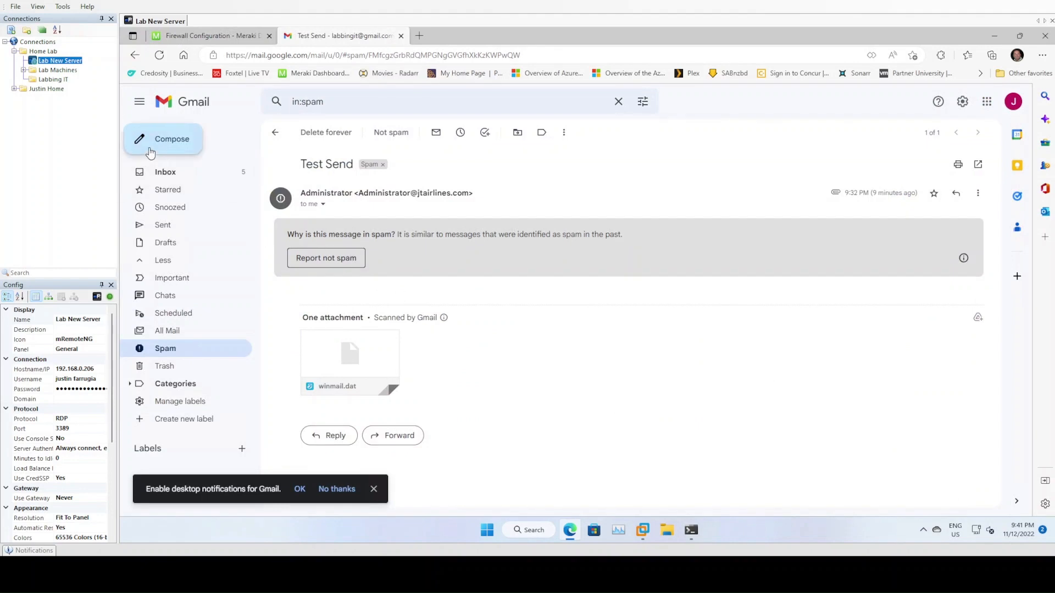
left_click(165, 140)
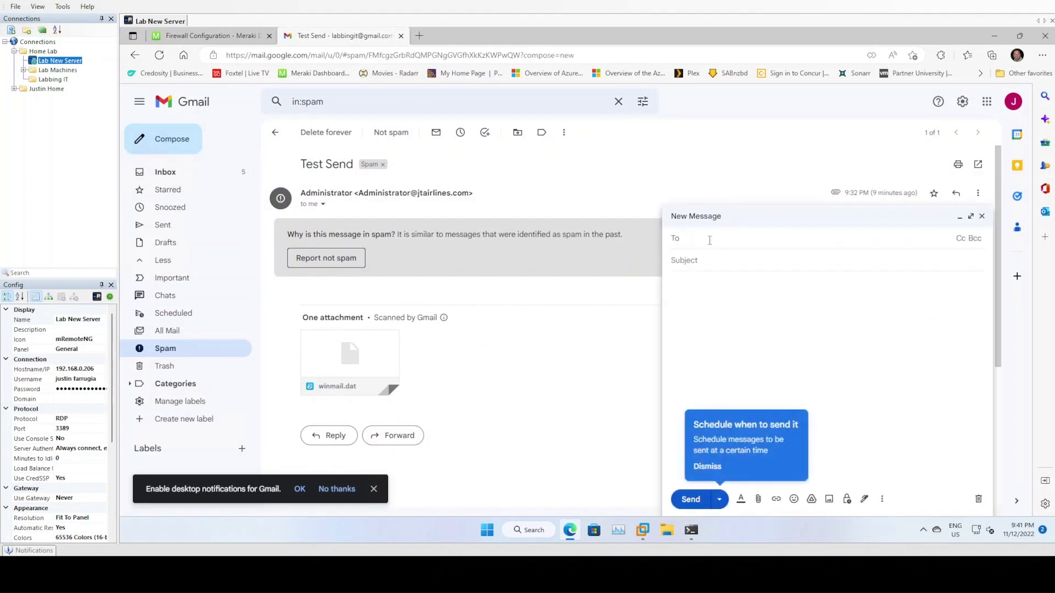
key("Return")
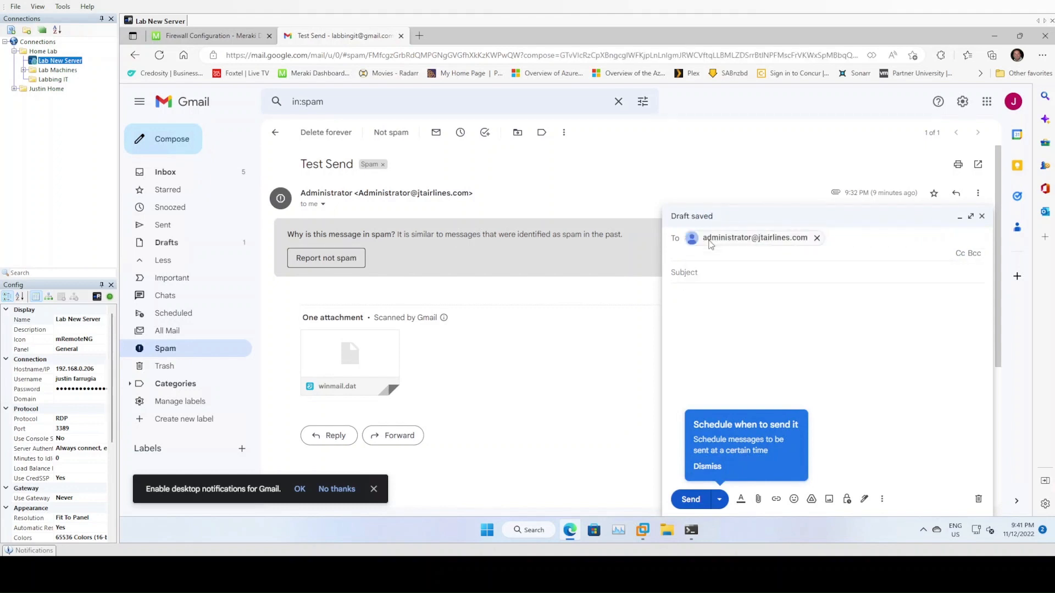
key("Tab")
mouse_move(709, 240)
type("Test ")
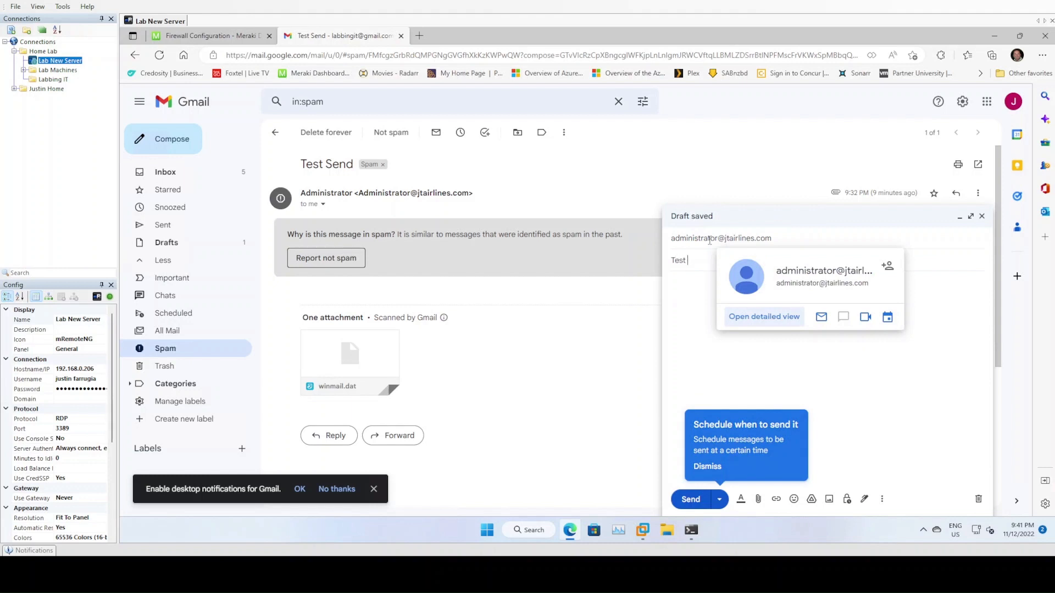
type("Send 9.41PM")
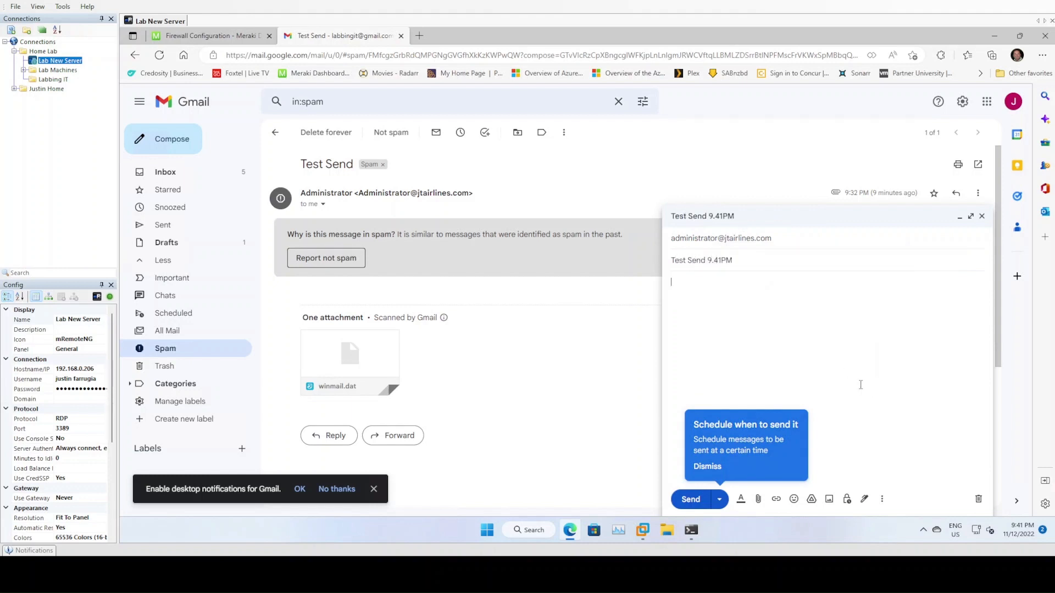
left_click(693, 499)
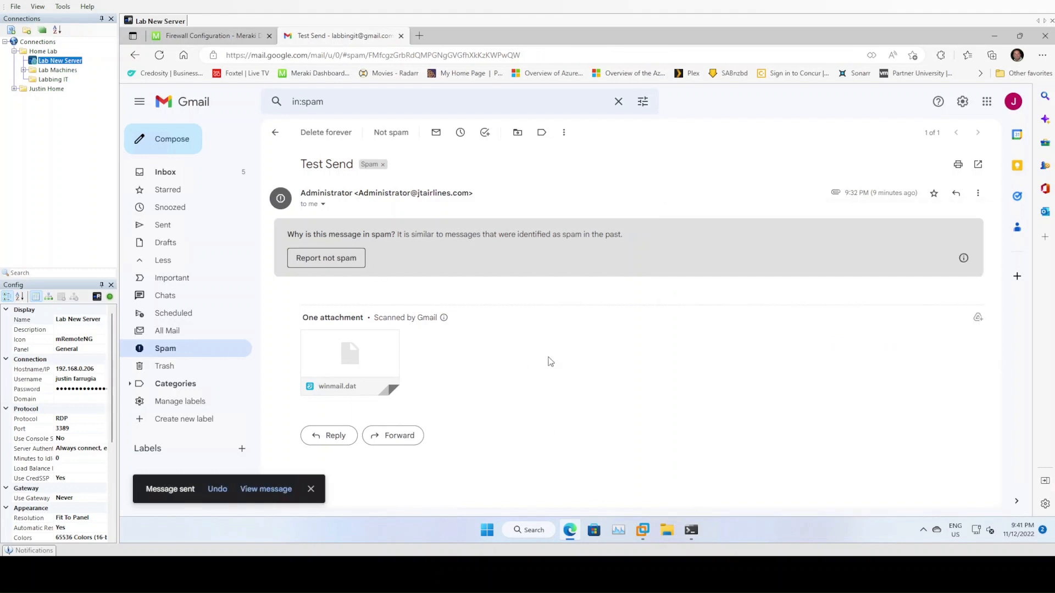
- On MEL-PC1, restore Outlook and open its Inbox
mouse_move(646, 532)
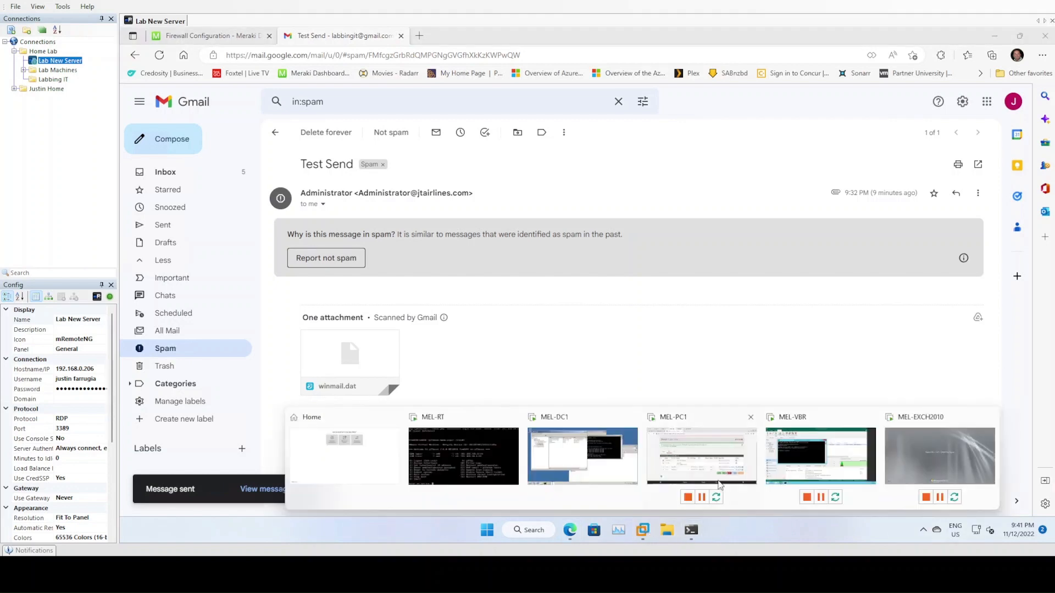
left_click(713, 455)
mouse_move(455, 498)
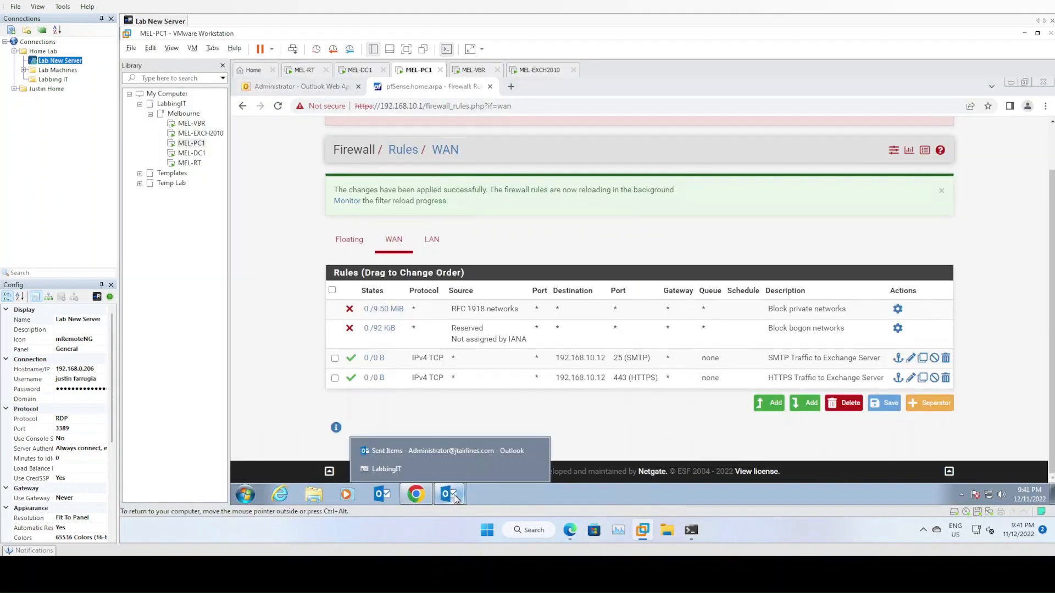
left_click(440, 471)
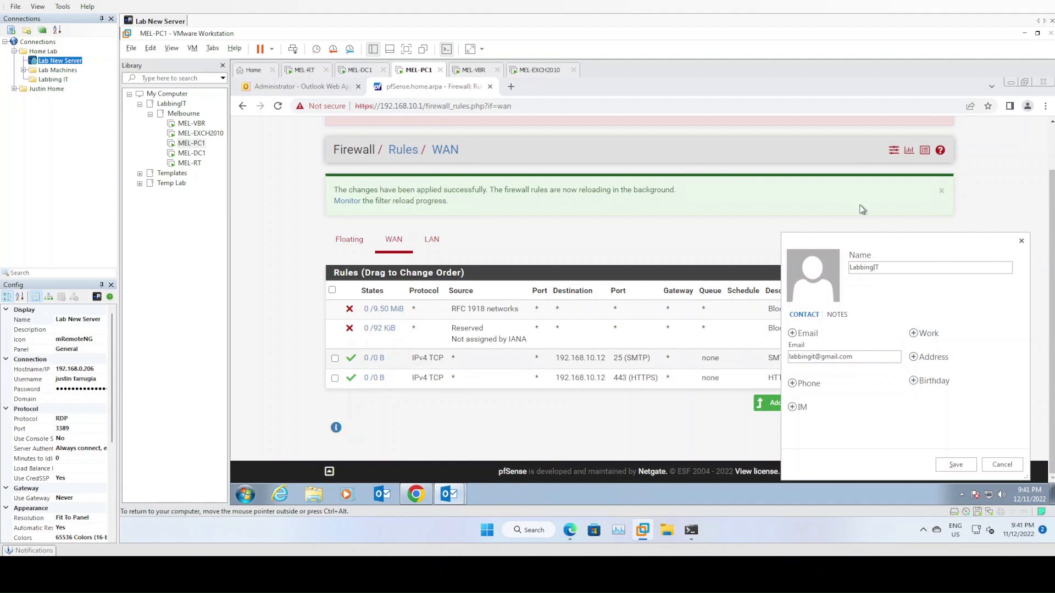
left_click(1021, 241)
left_click(451, 495)
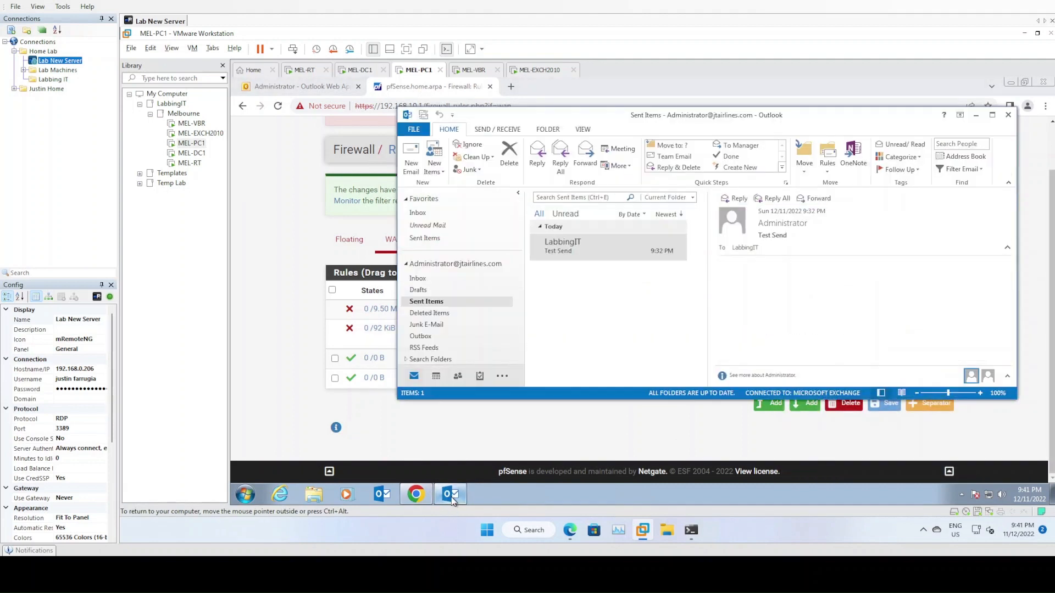
left_click(422, 281)
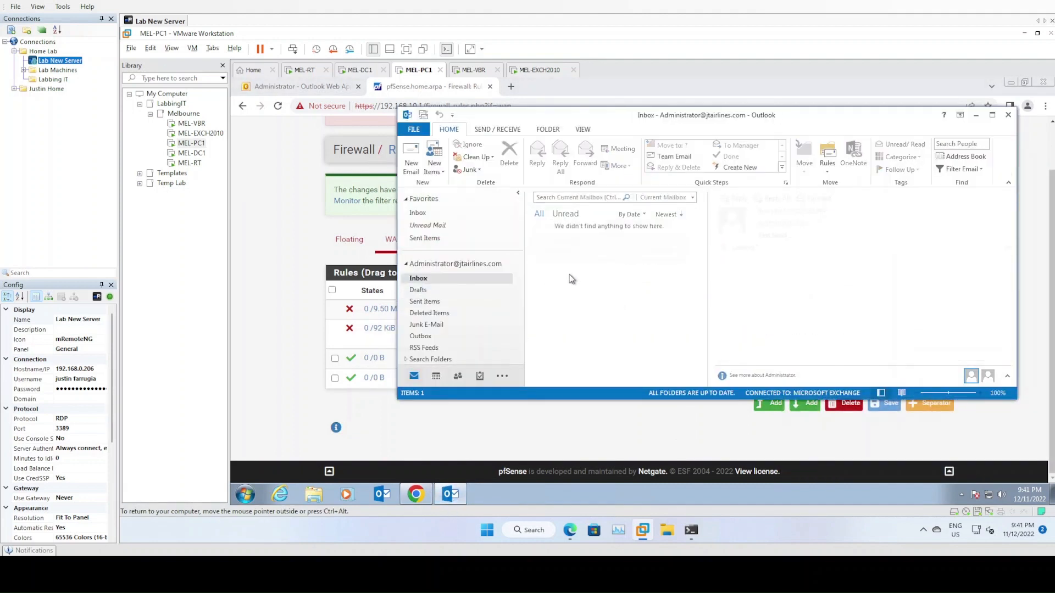
- Reposition the Outlook window and open the received 'Test Send 9.41PM' message
left_click_drag(677, 116, 700, 159)
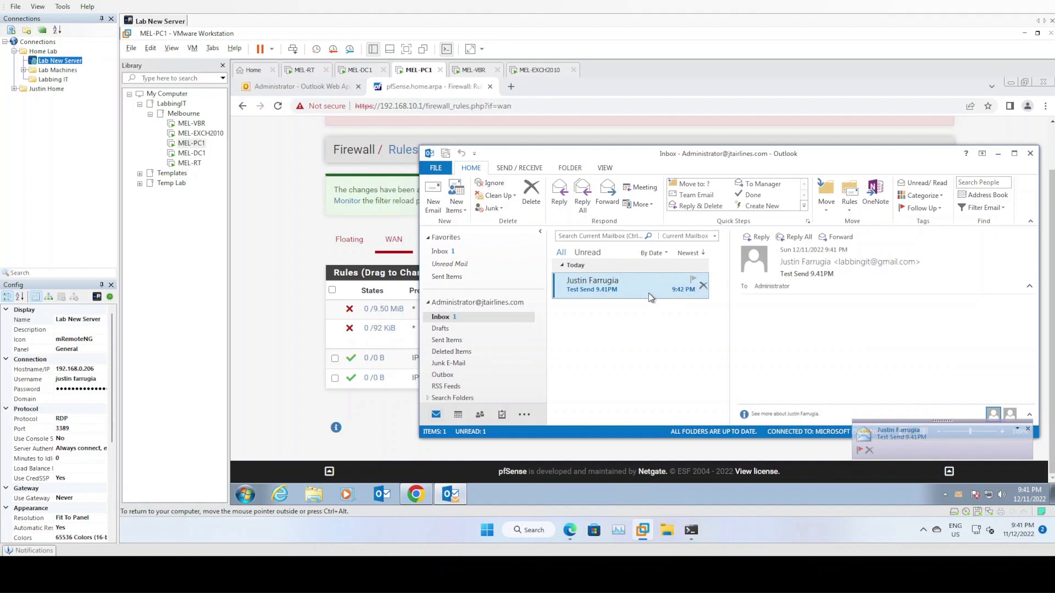
left_click_drag(622, 153, 566, 143)
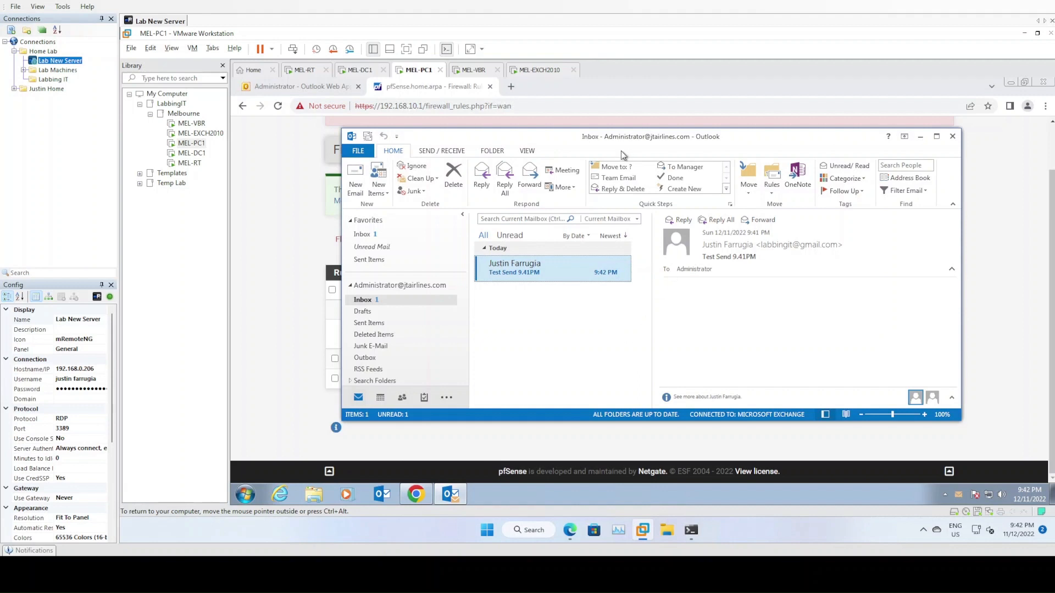
left_click_drag(596, 144, 573, 139)
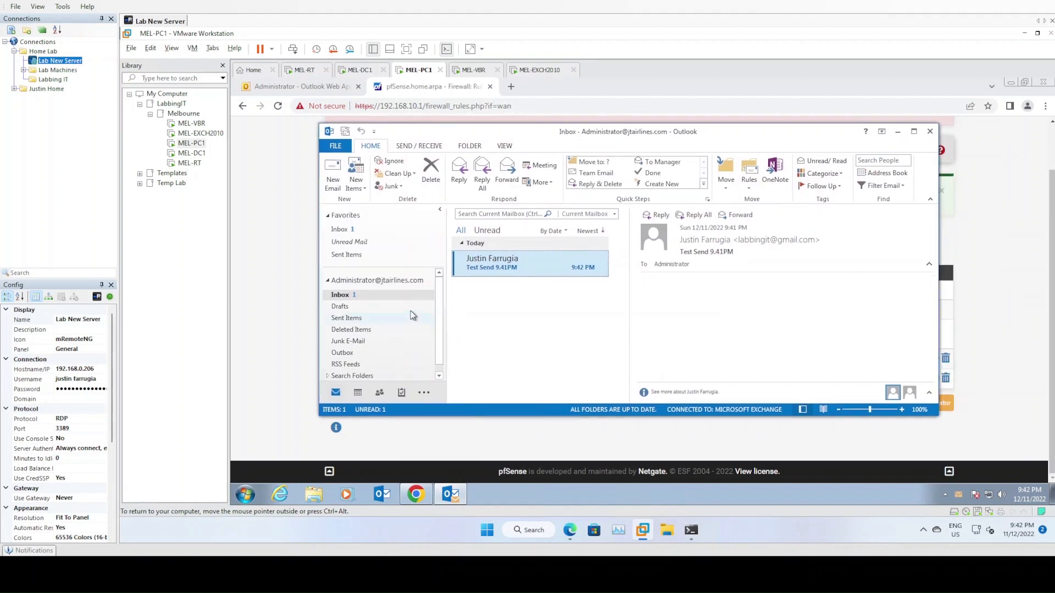
left_click(376, 298)
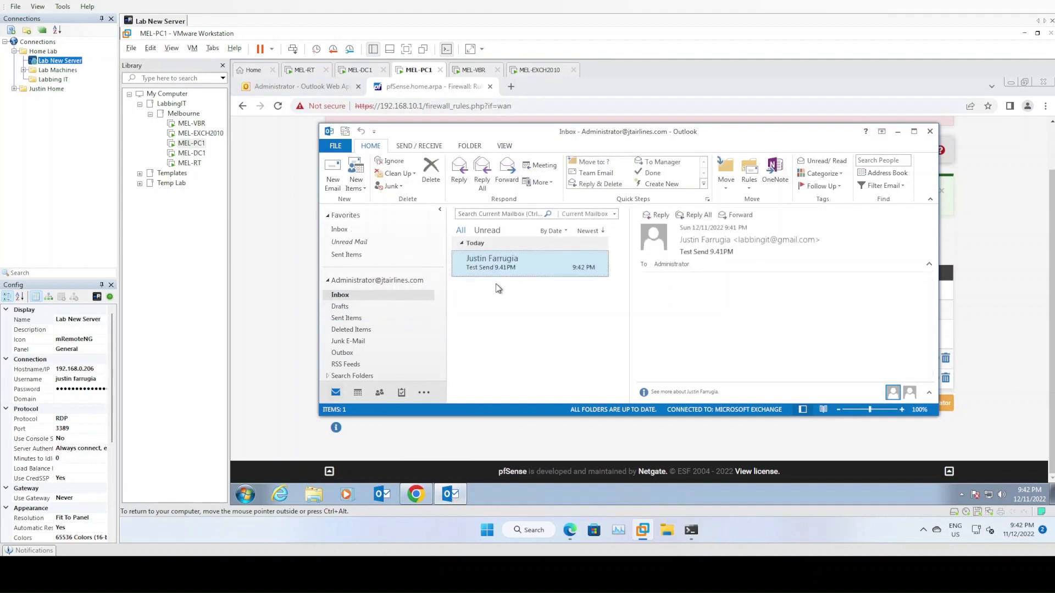